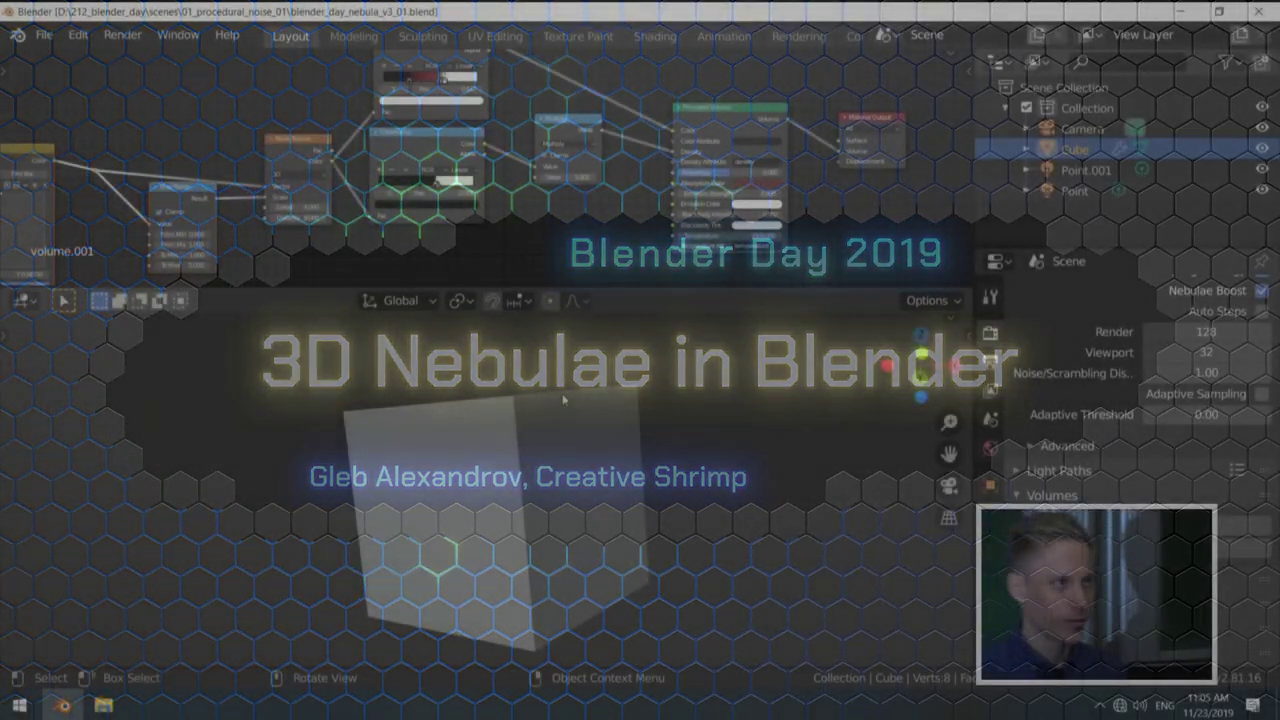
middle_click_drag(523, 423, 519, 462)
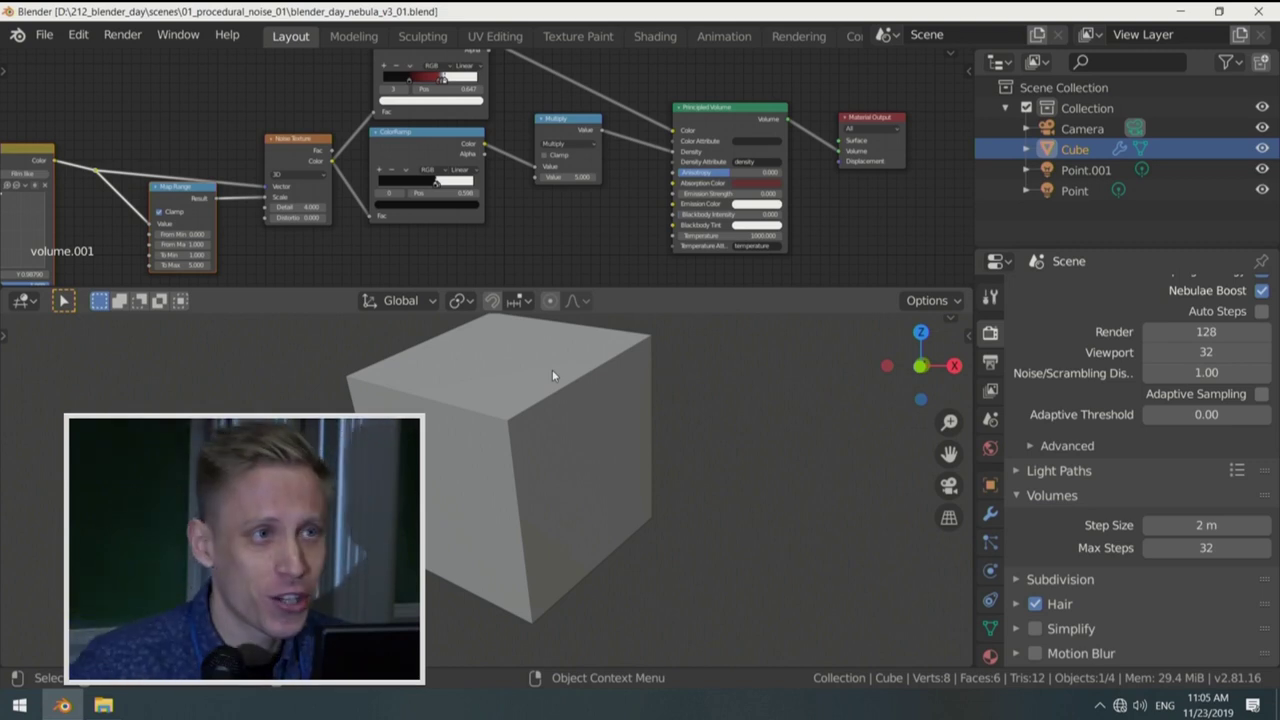
middle_click_drag(574, 395, 570, 396)
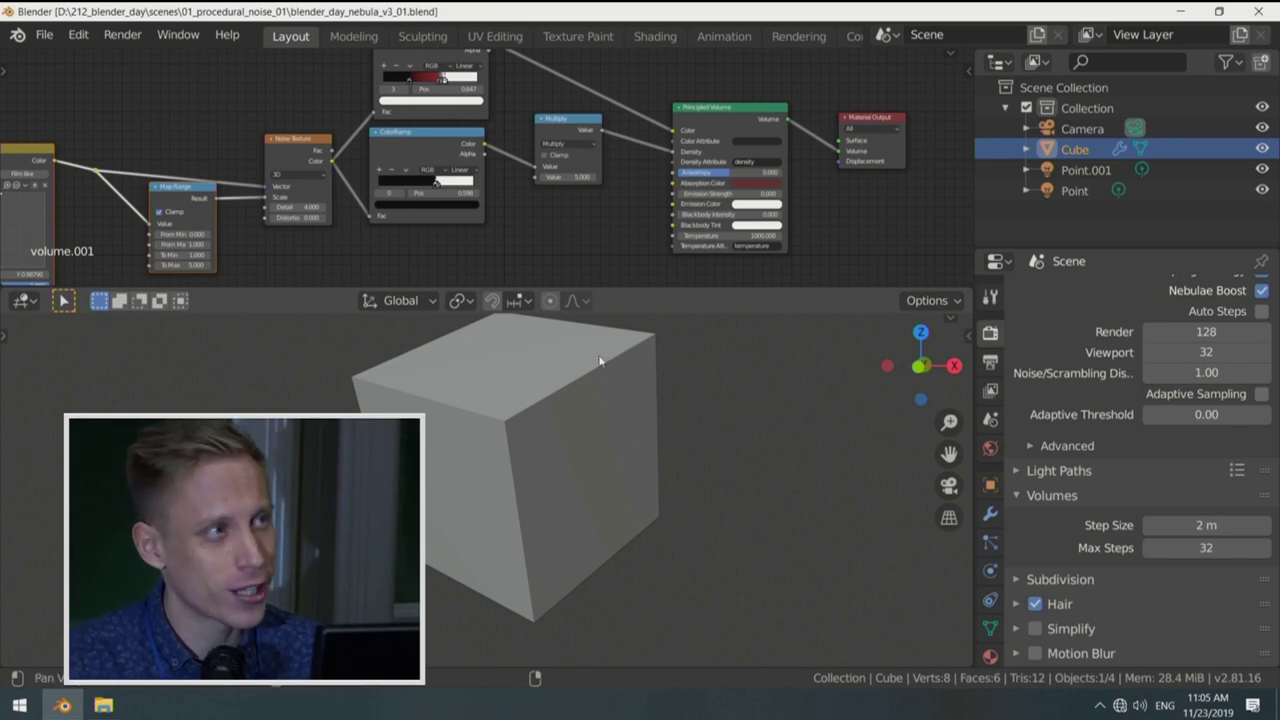
middle_click_drag(598, 361, 597, 363)
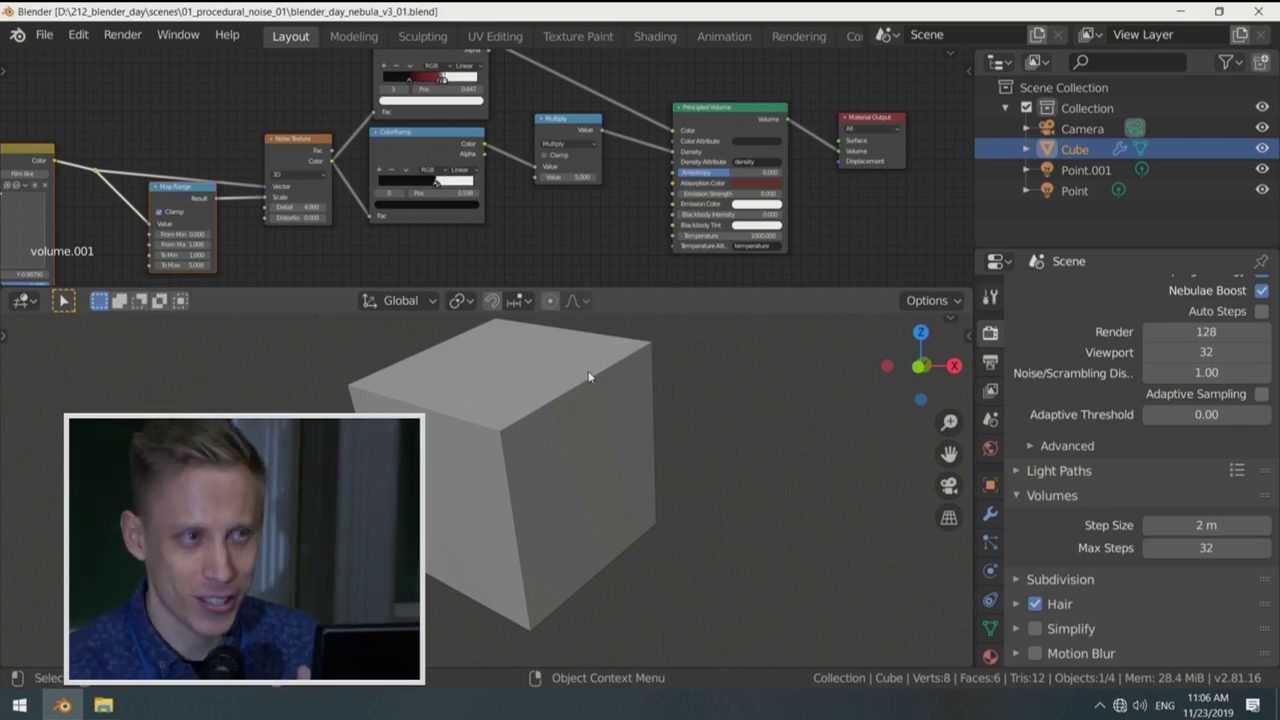
middle_click_drag(574, 383, 569, 386)
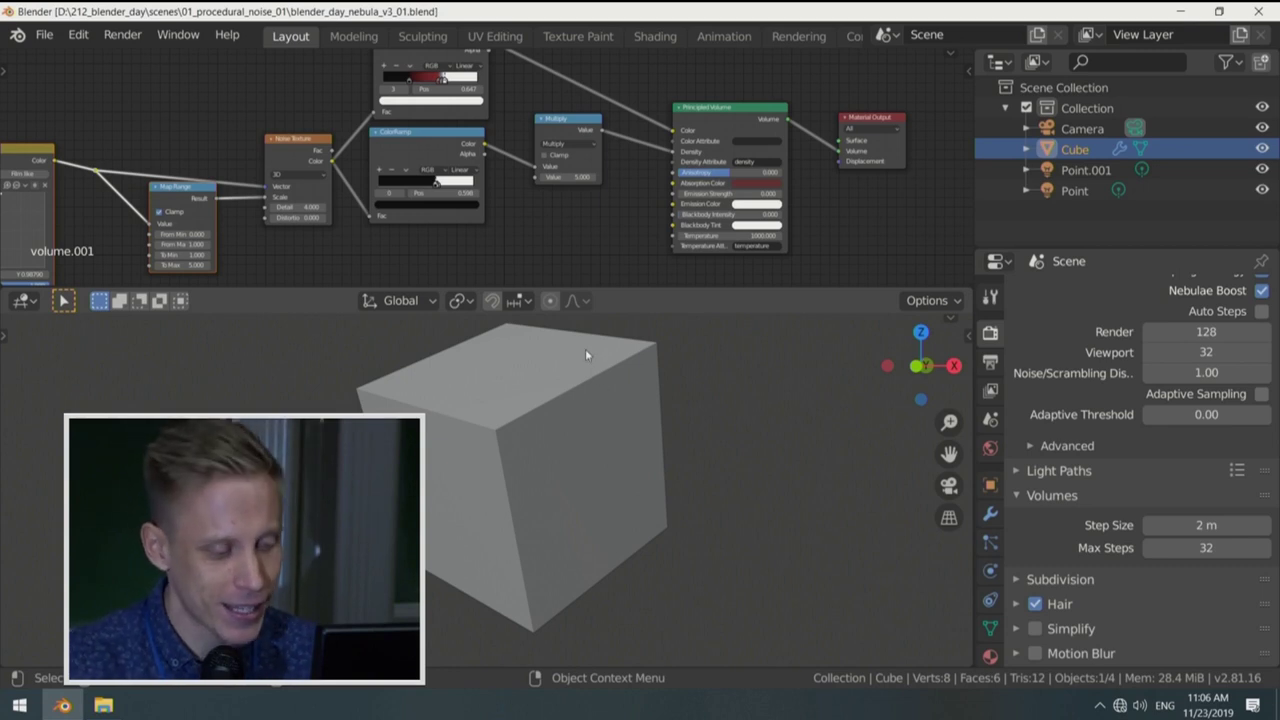
middle_click_drag(584, 356, 593, 358)
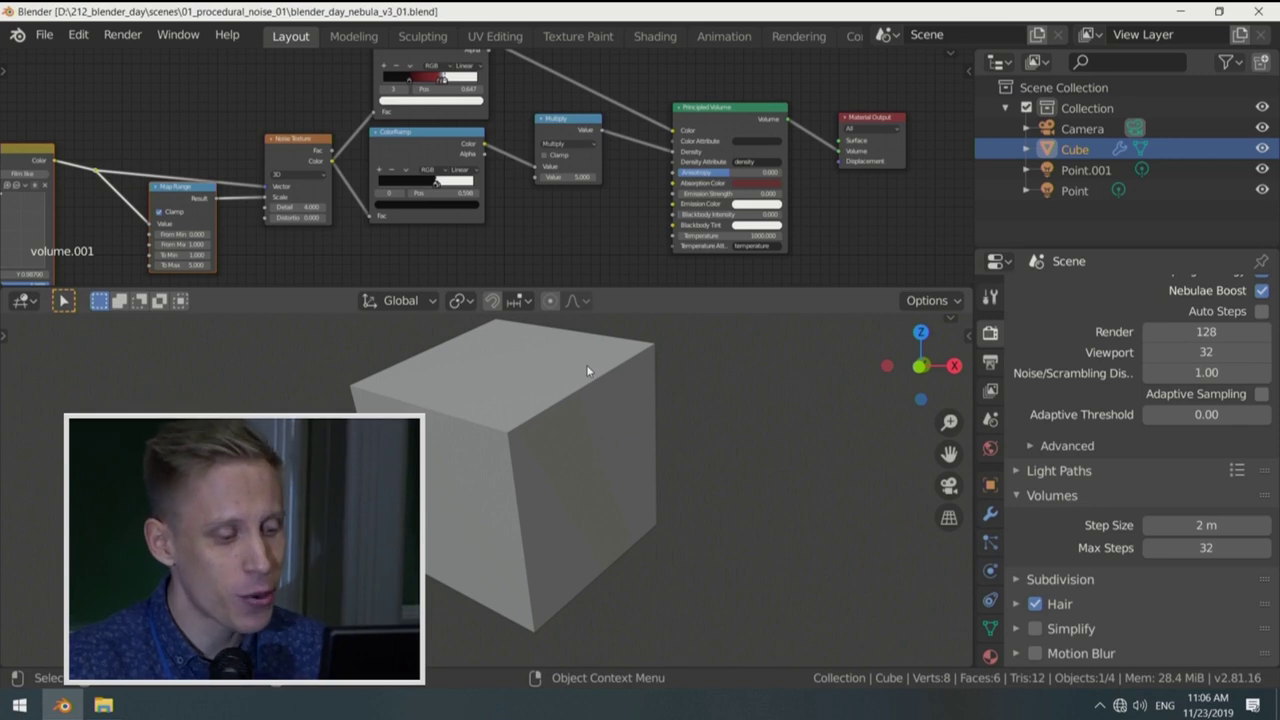
Step: Preview the cube's nebula volume in rendered shading from a slightly changed viewing angle
middle_click_drag(587, 371, 588, 381)
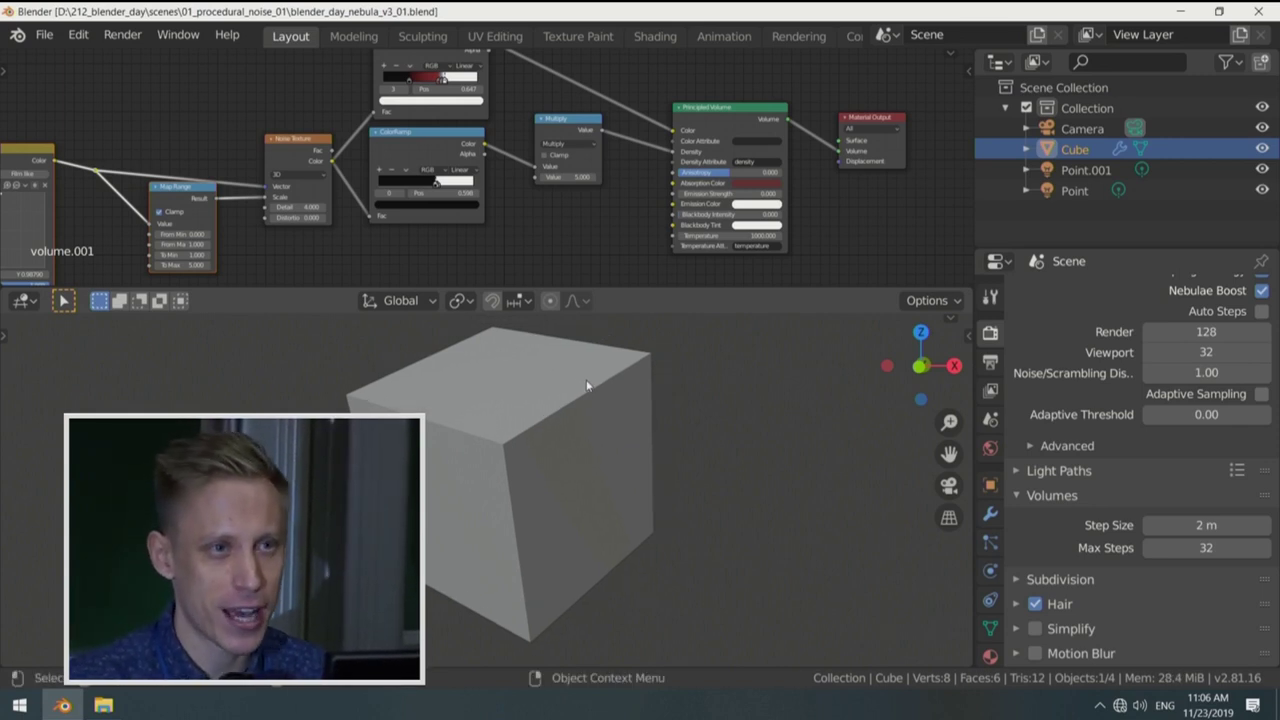
key("z")
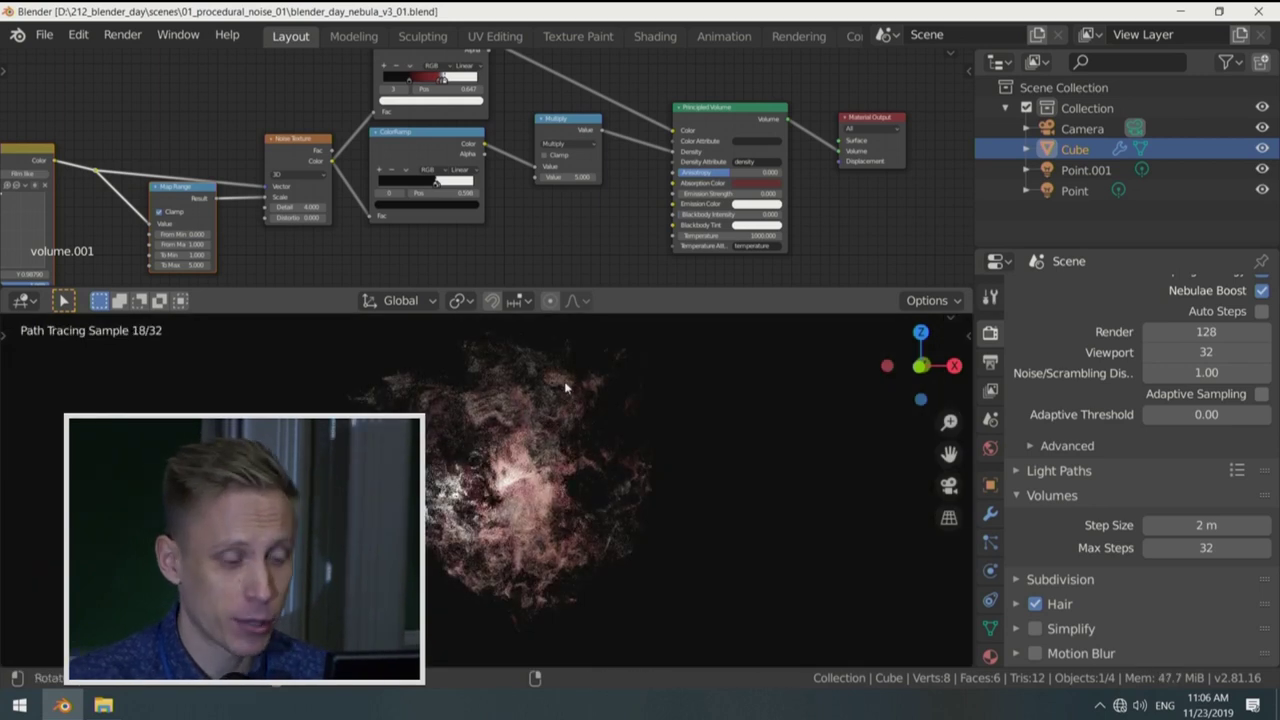
middle_click_drag(564, 381, 553, 392)
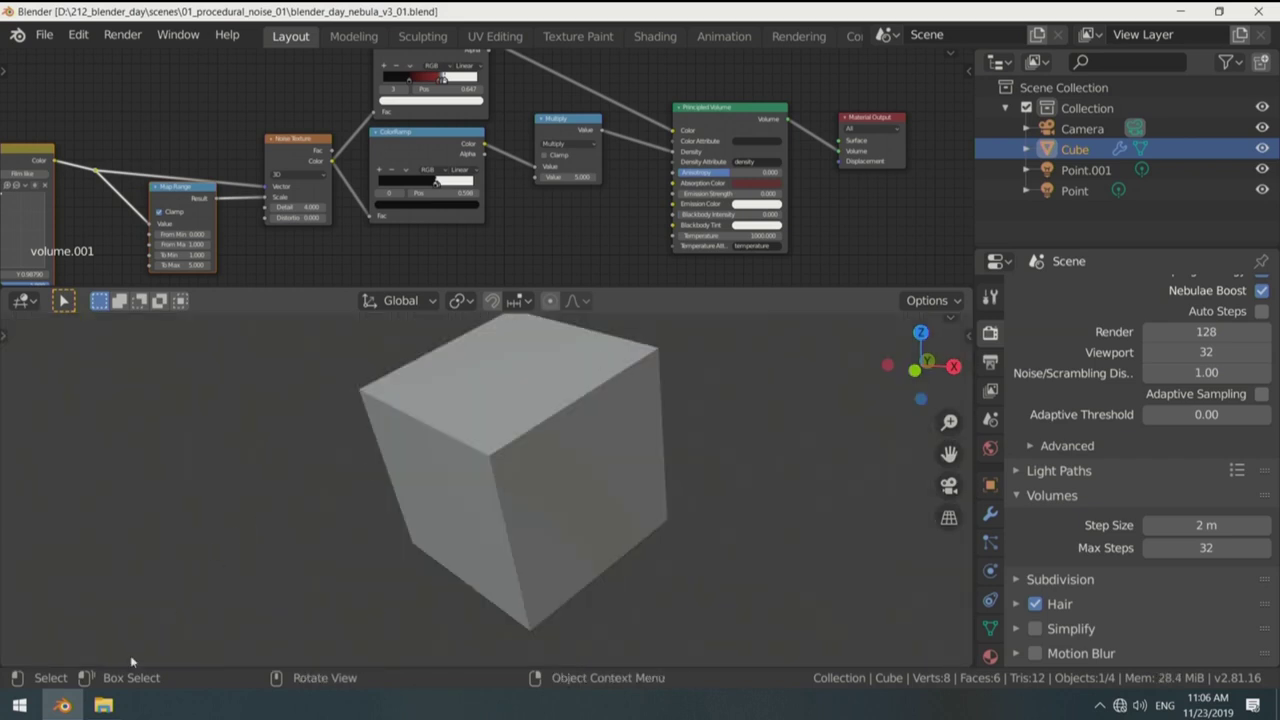
Step: Switch to File Explorer and launch the Prezi WIN Blender Day 2019 - G presentation from the 212_blender_day folder on drive D
left_click(103, 705)
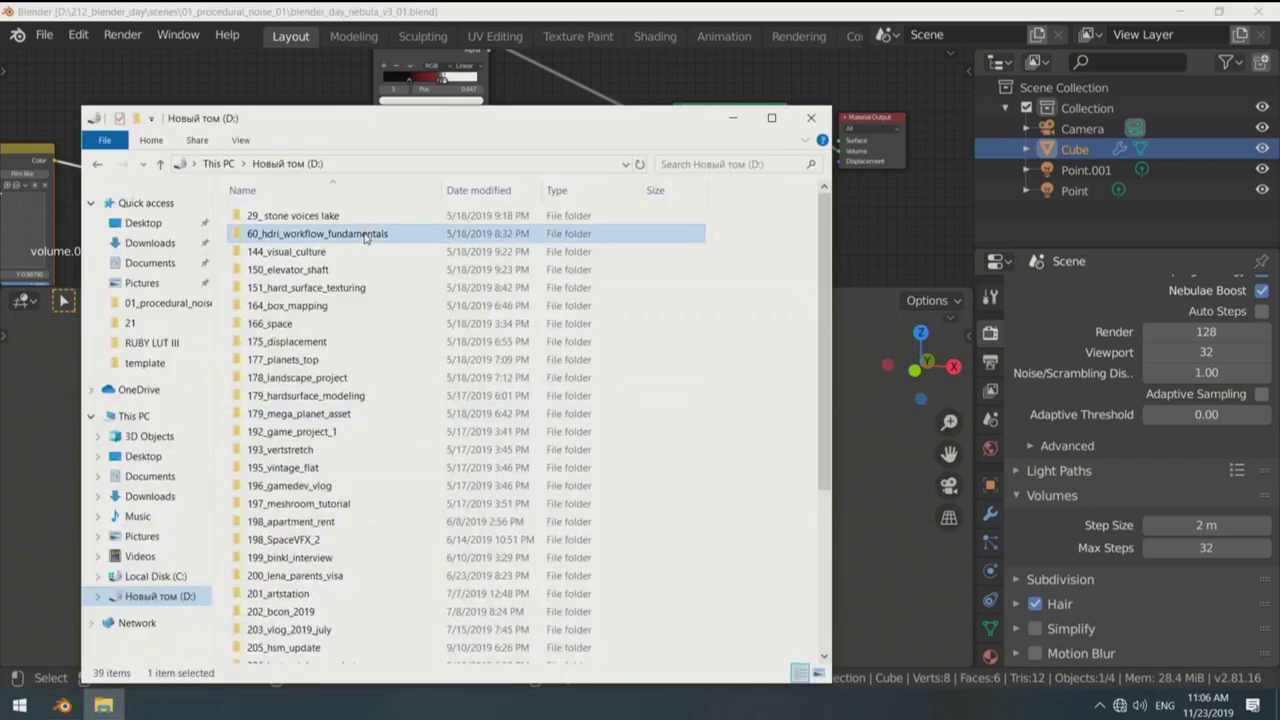
scroll(350, 447, "down", 5)
double_click(365, 512)
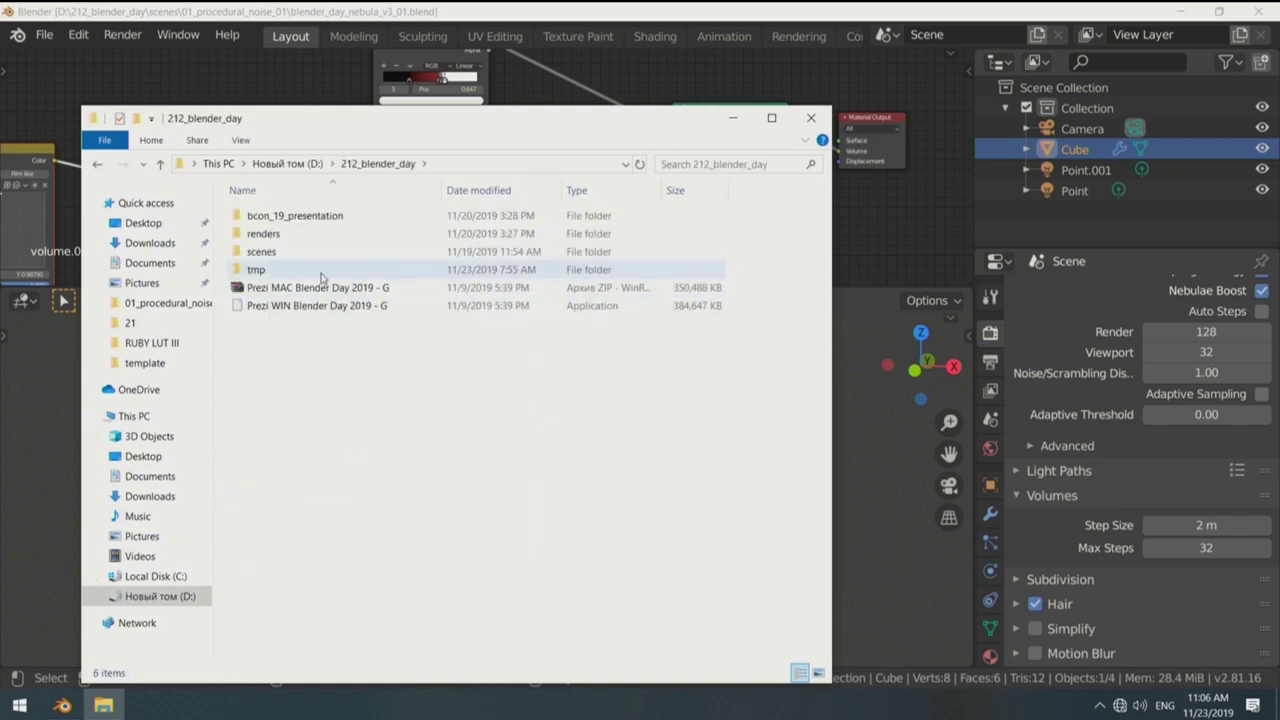
left_click(307, 306)
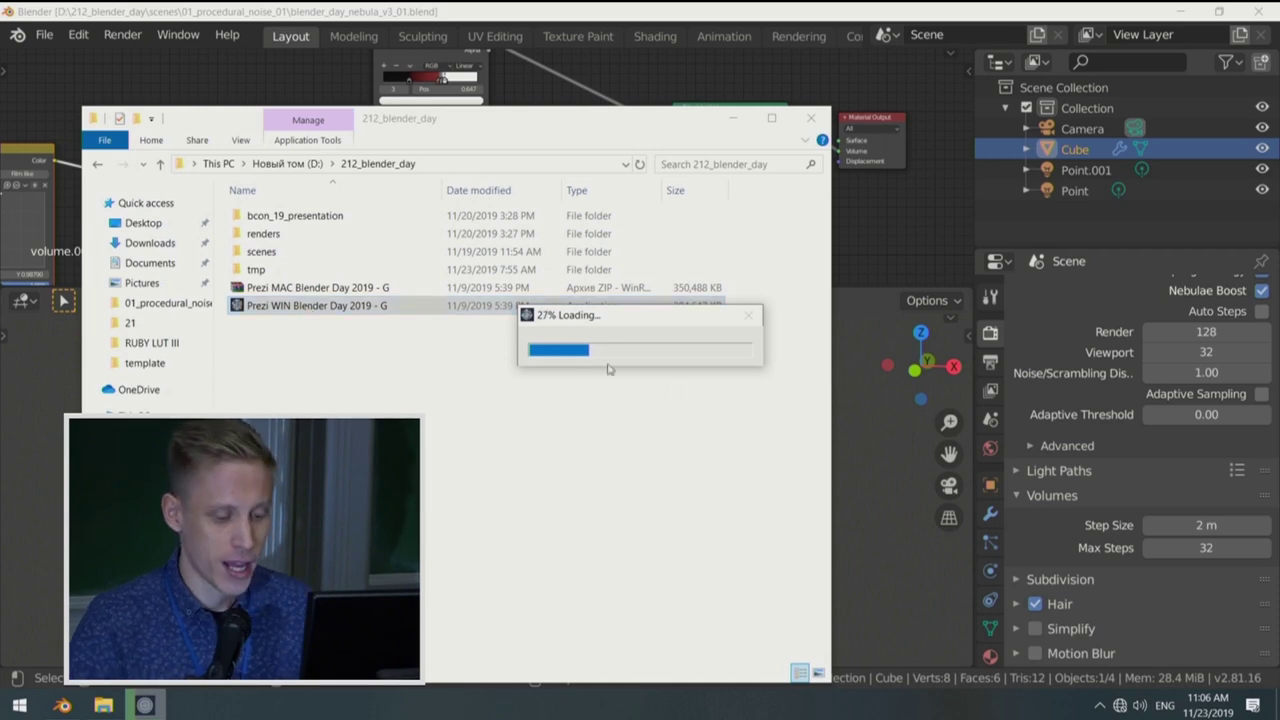
Step: Return to Blender and examine the scene's render engine, feature set, device and sampling settings
left_click(867, 430)
left_click(867, 436)
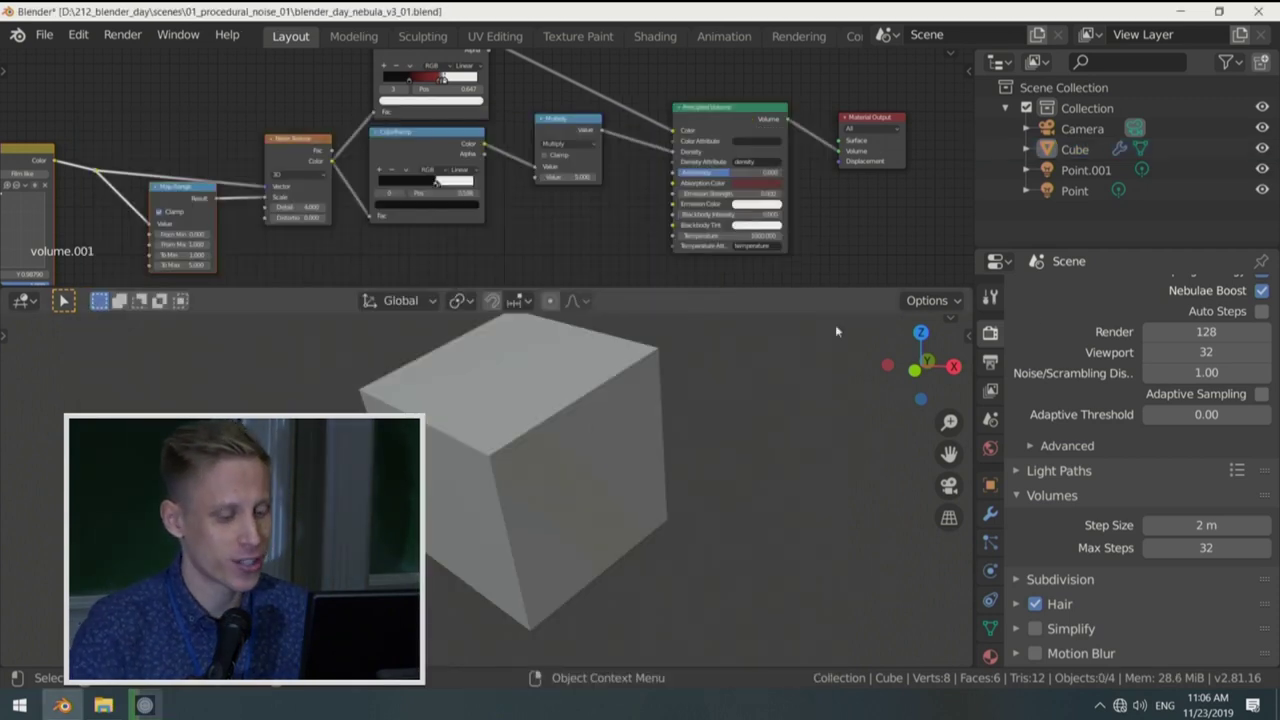
scroll(1187, 370, "up", 4)
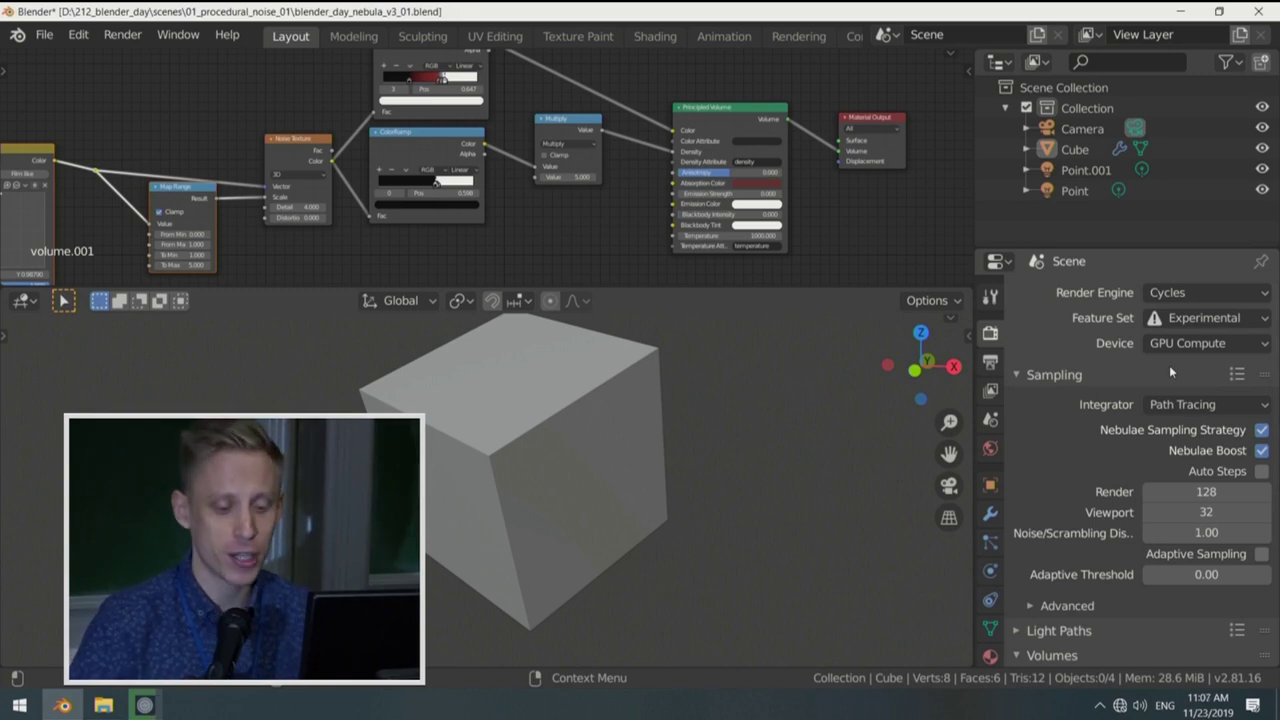
left_click(1194, 293)
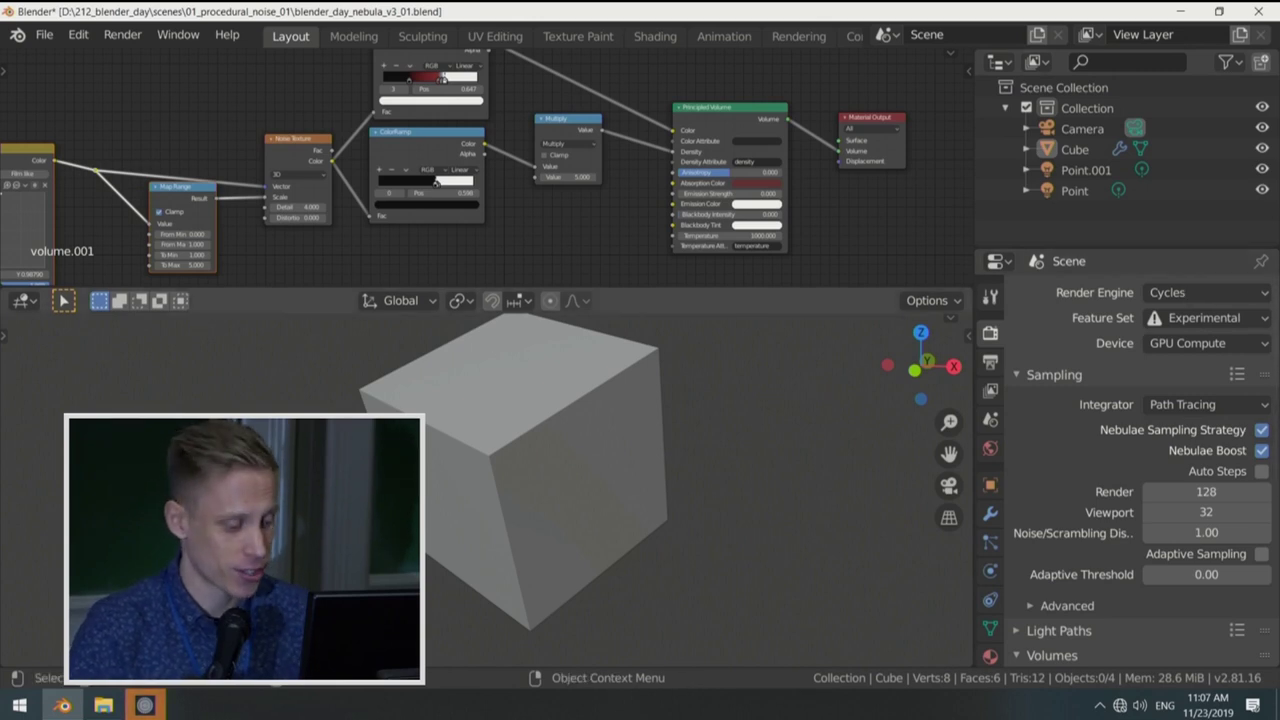
Step: Switch to the Prezi presentation, maximize its window and go through the About Us section up to the topic overview
key("alt+Tab")
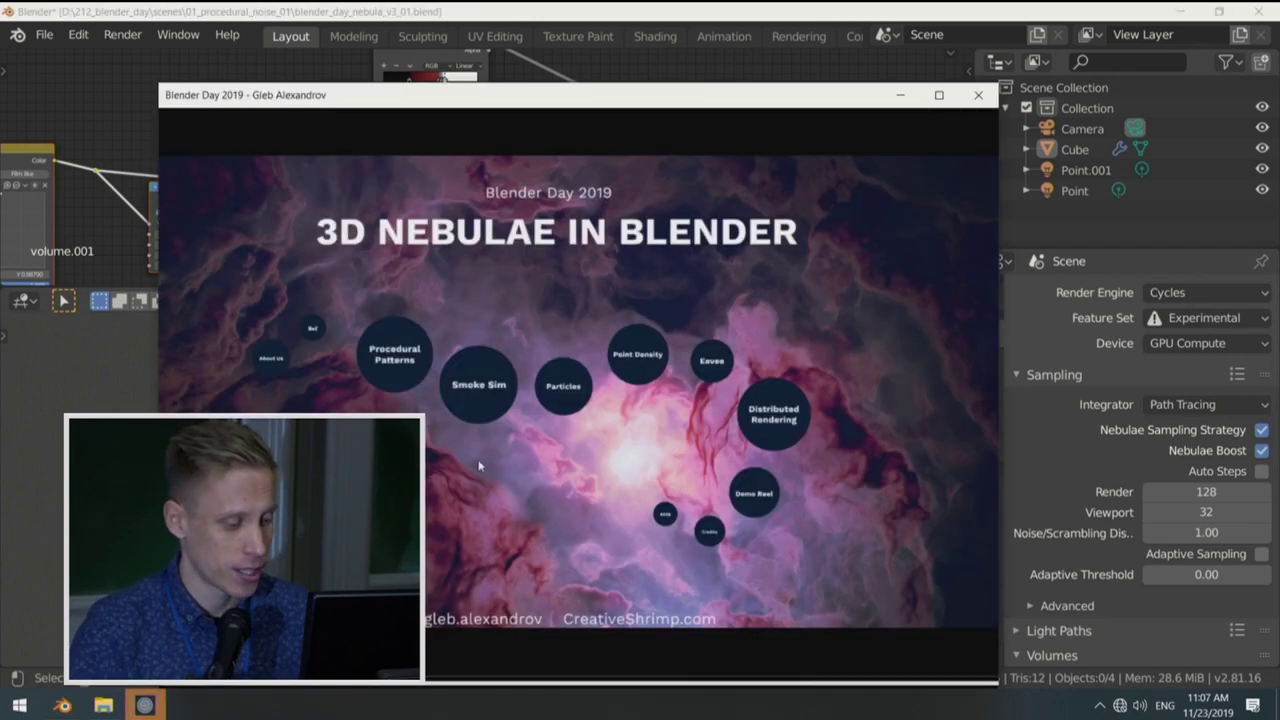
left_click(936, 96)
key("Right")
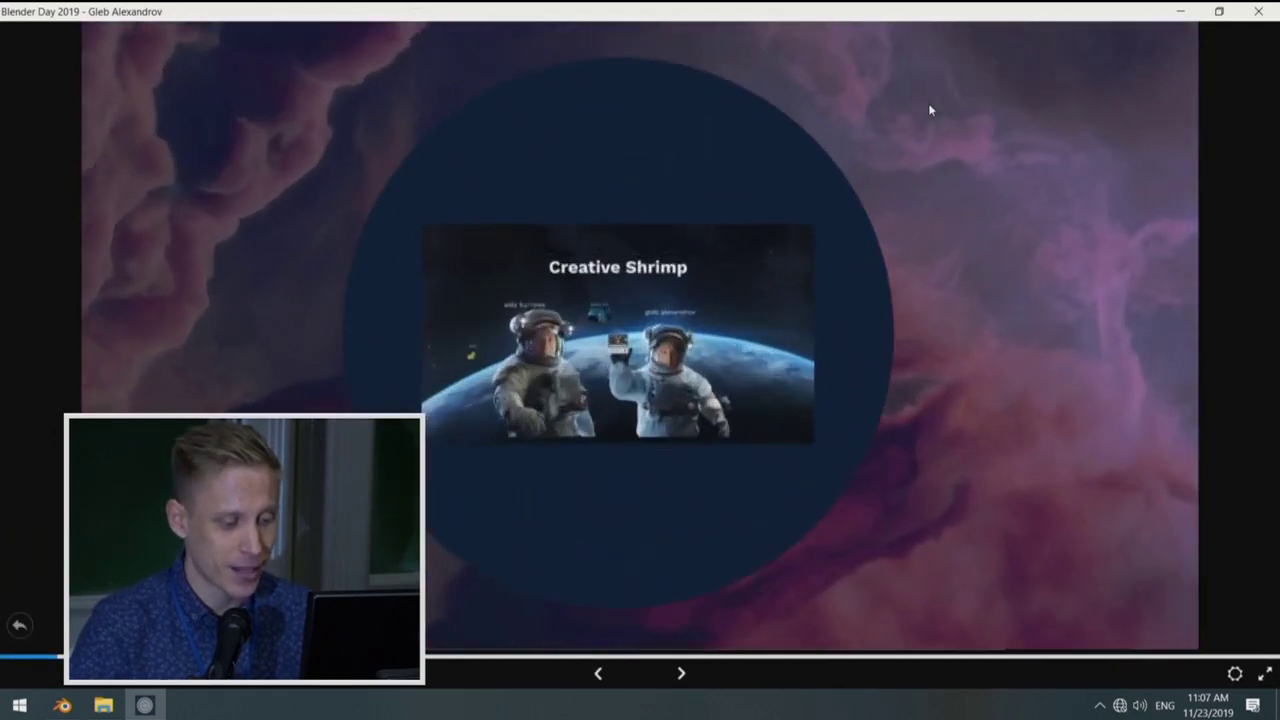
key("Right")
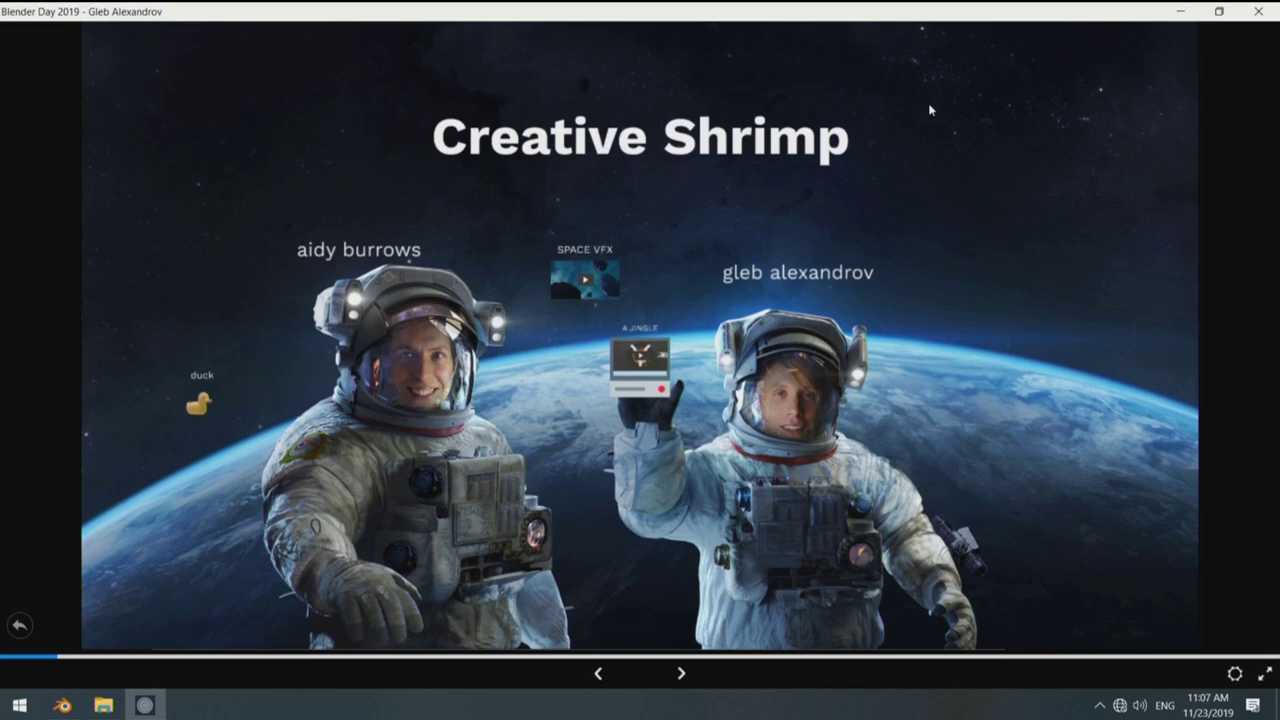
key("Right")
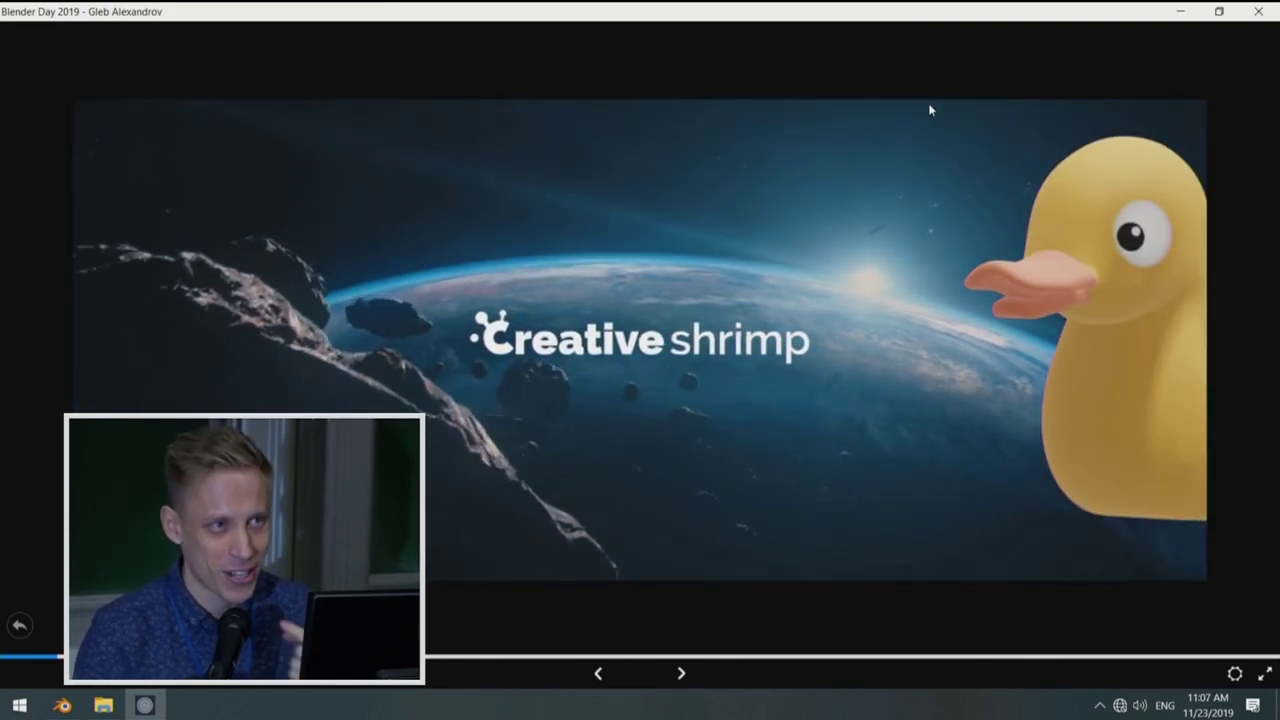
key("Right")
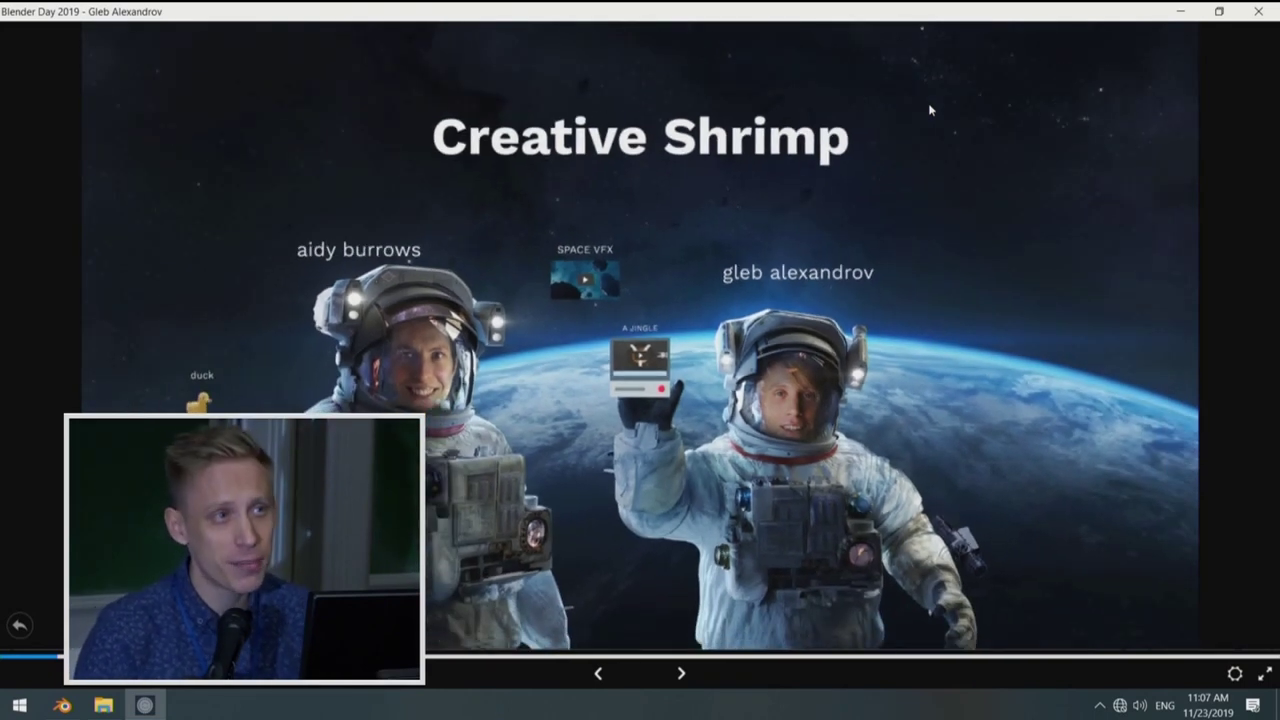
key("Right")
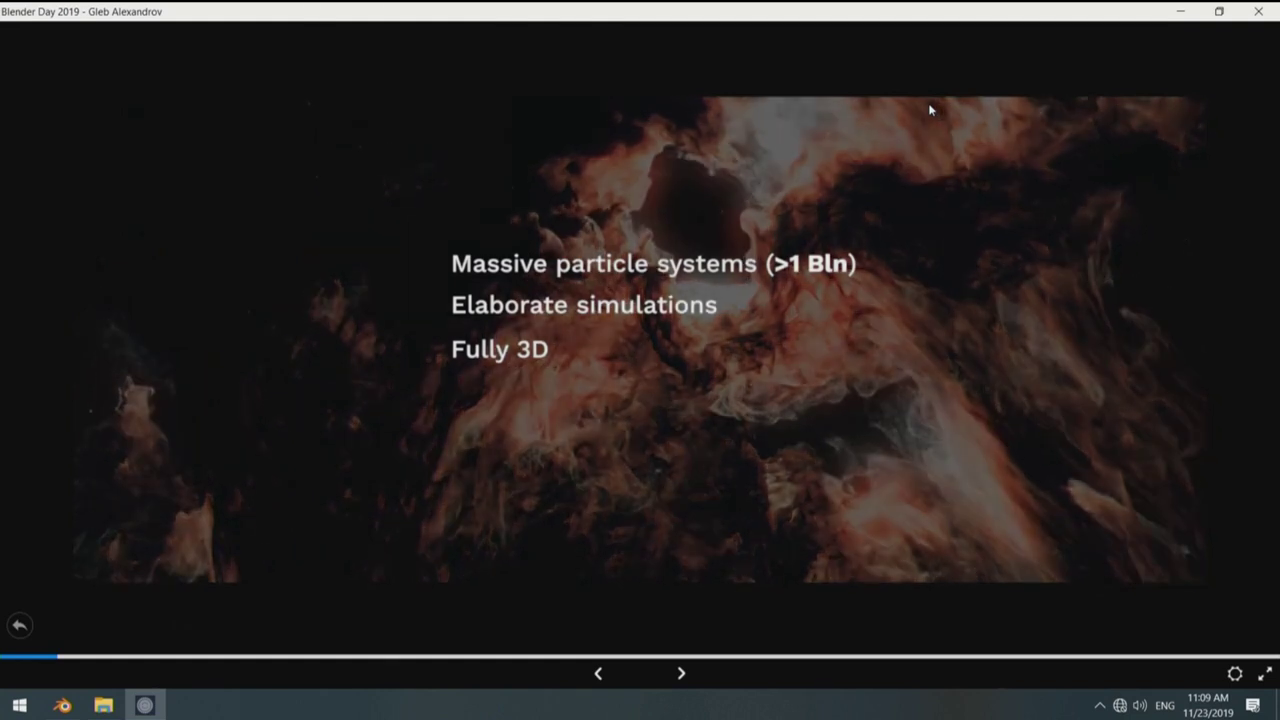
key("Right")
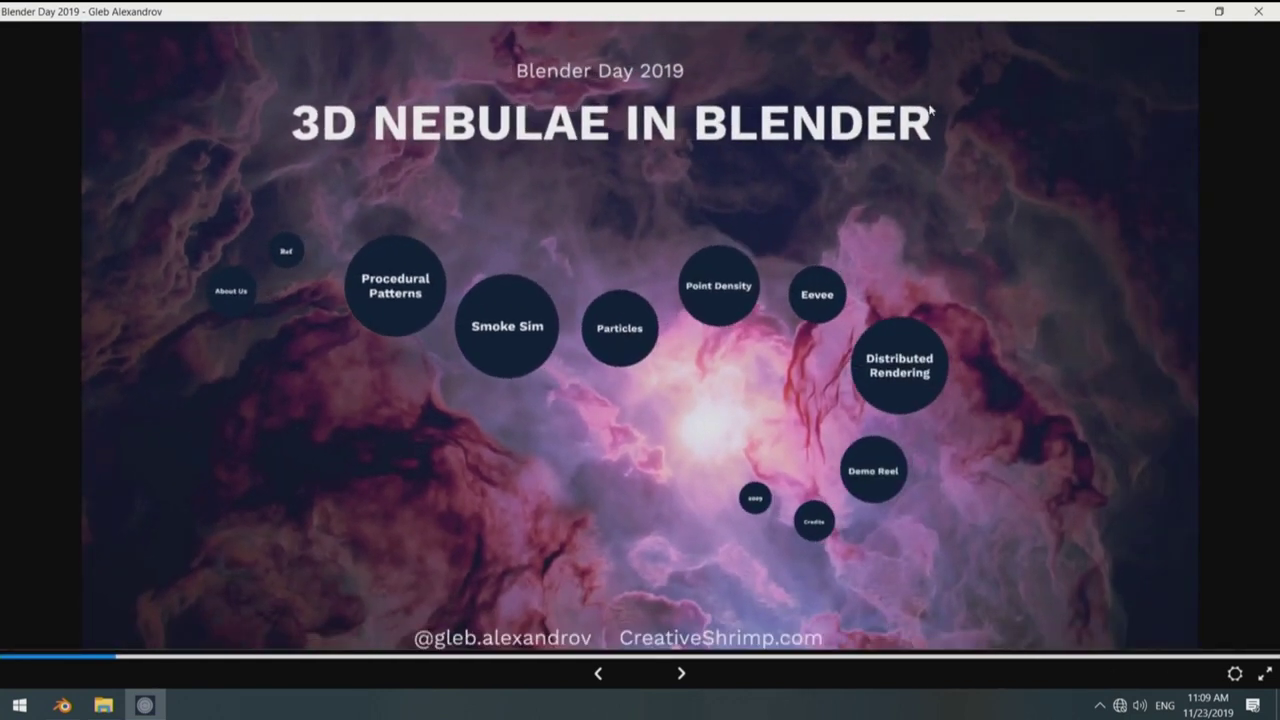
Step: Go through the reference section with the Krakatoa-style volumetric nebulae chart and its video, returning to the topic overview
key("Right")
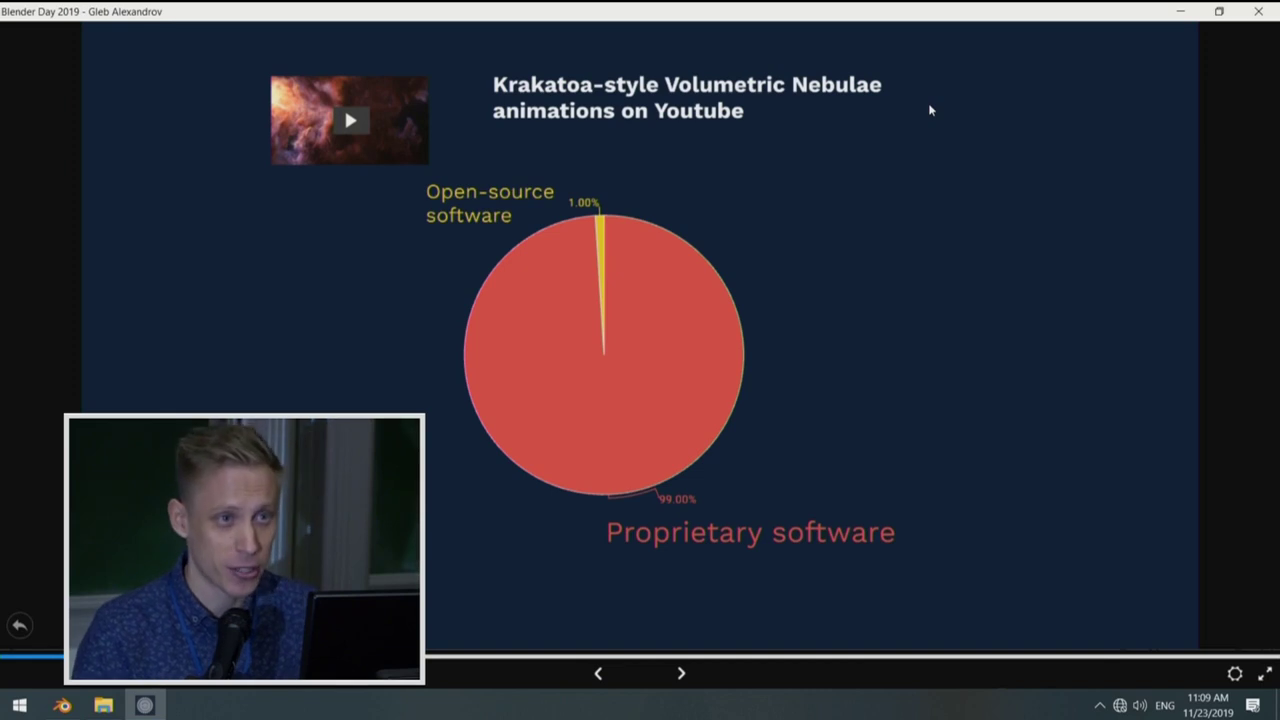
key("Right")
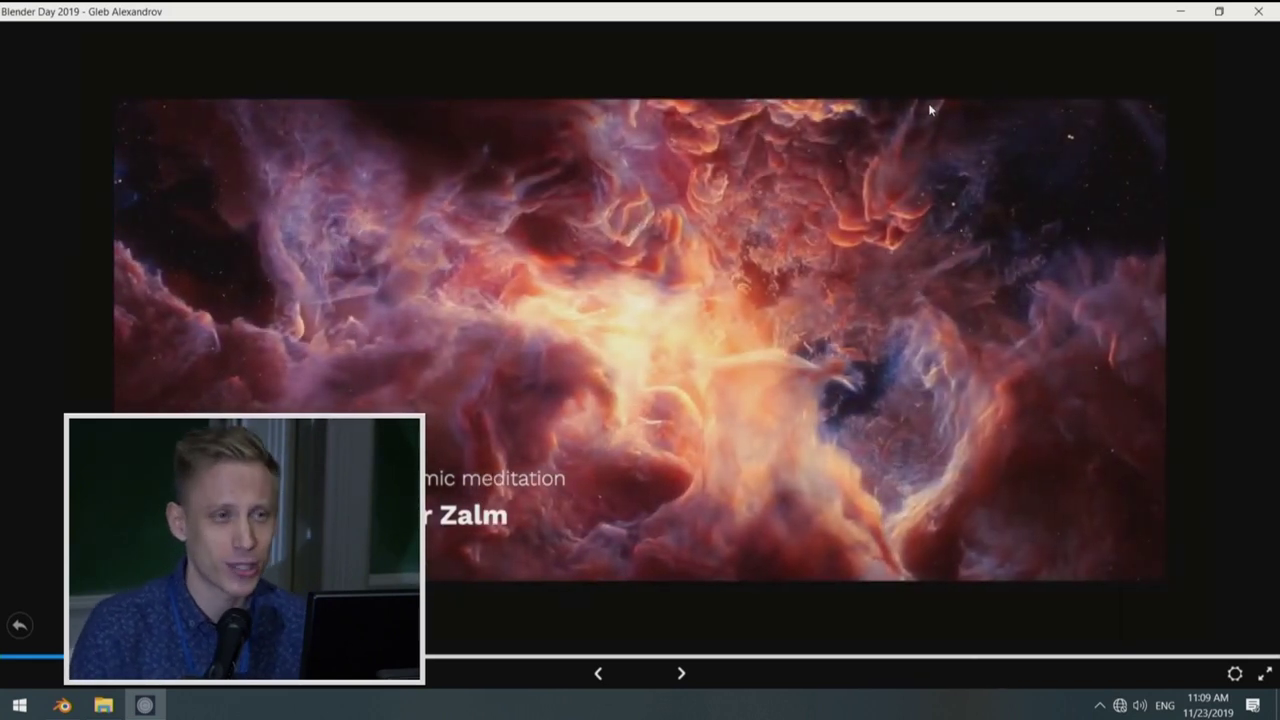
key("Right")
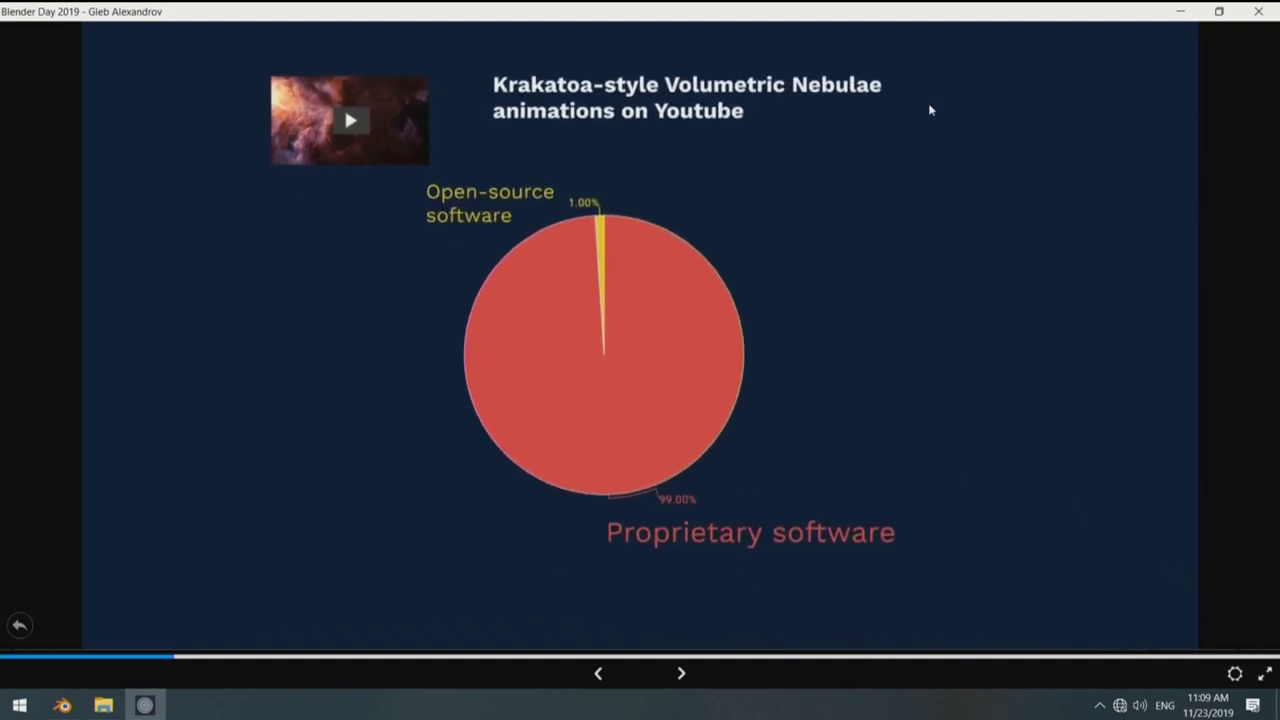
key("Right")
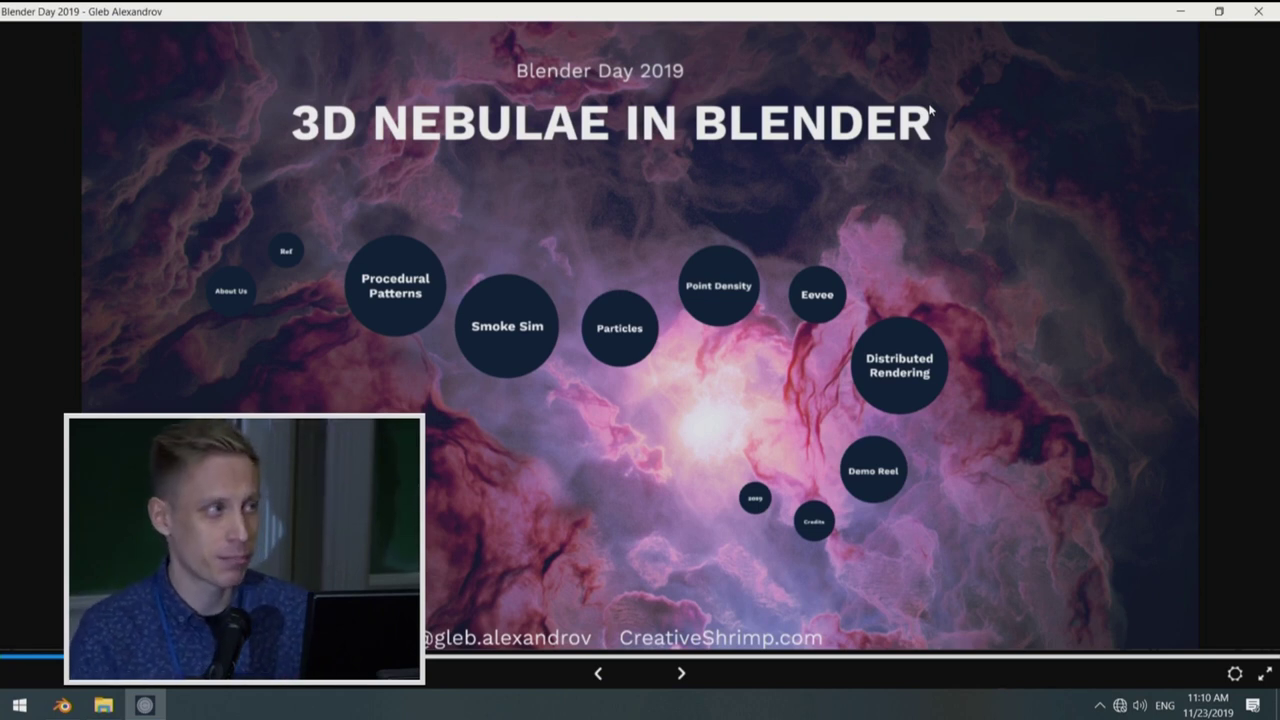
Step: Survey the presentation's topic circles and open the Procedural Patterns section
left_click_drag(614, 210, 637, 206)
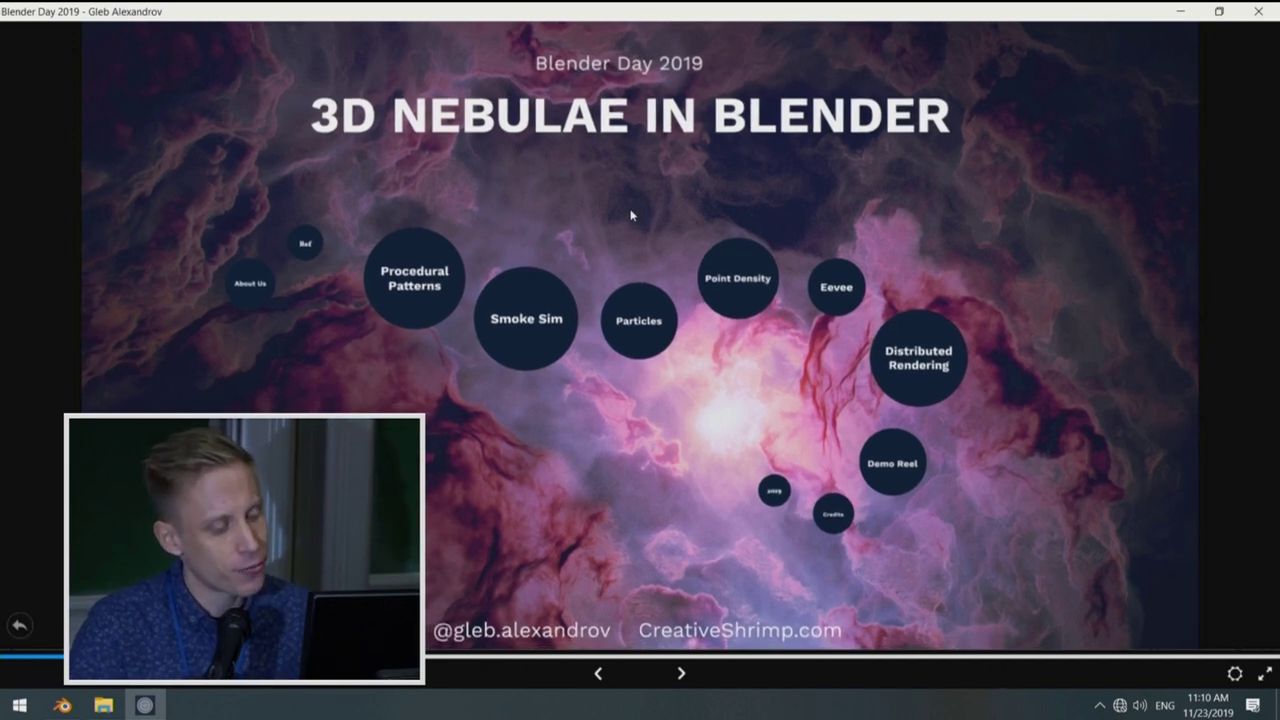
left_click_drag(631, 215, 656, 206)
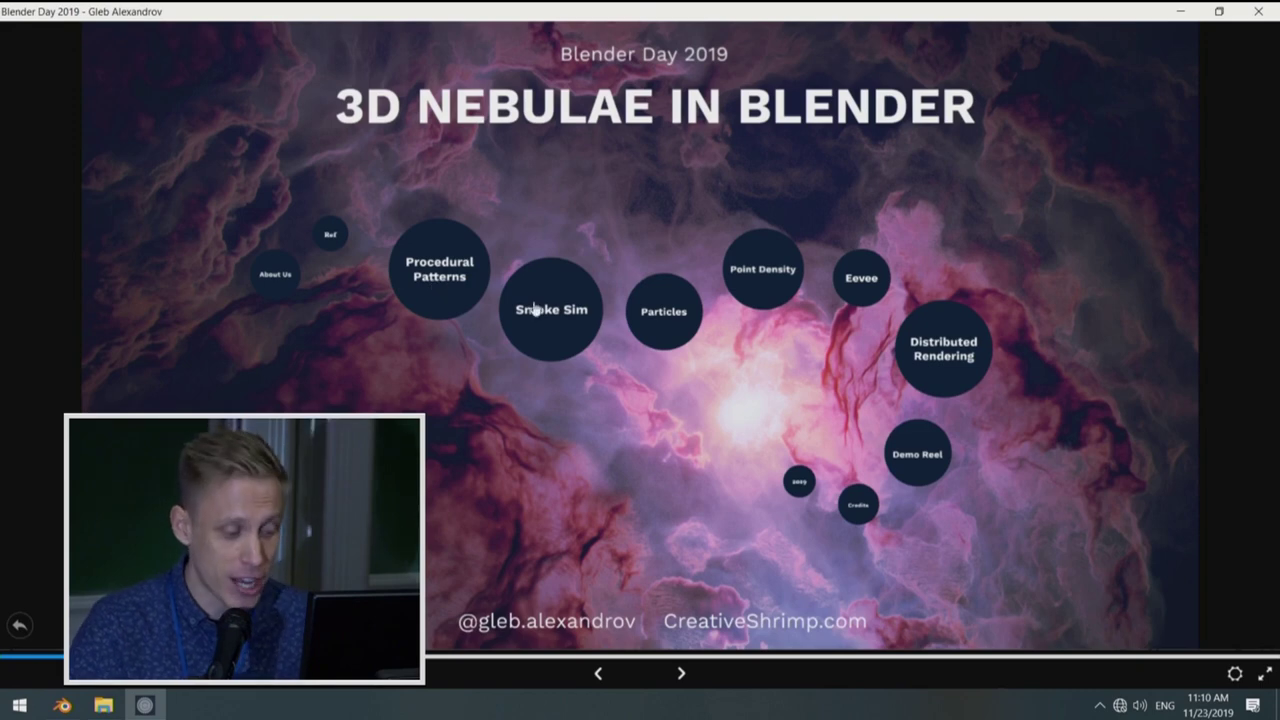
scroll(576, 346, "up", 5)
scroll(594, 346, "down", 4)
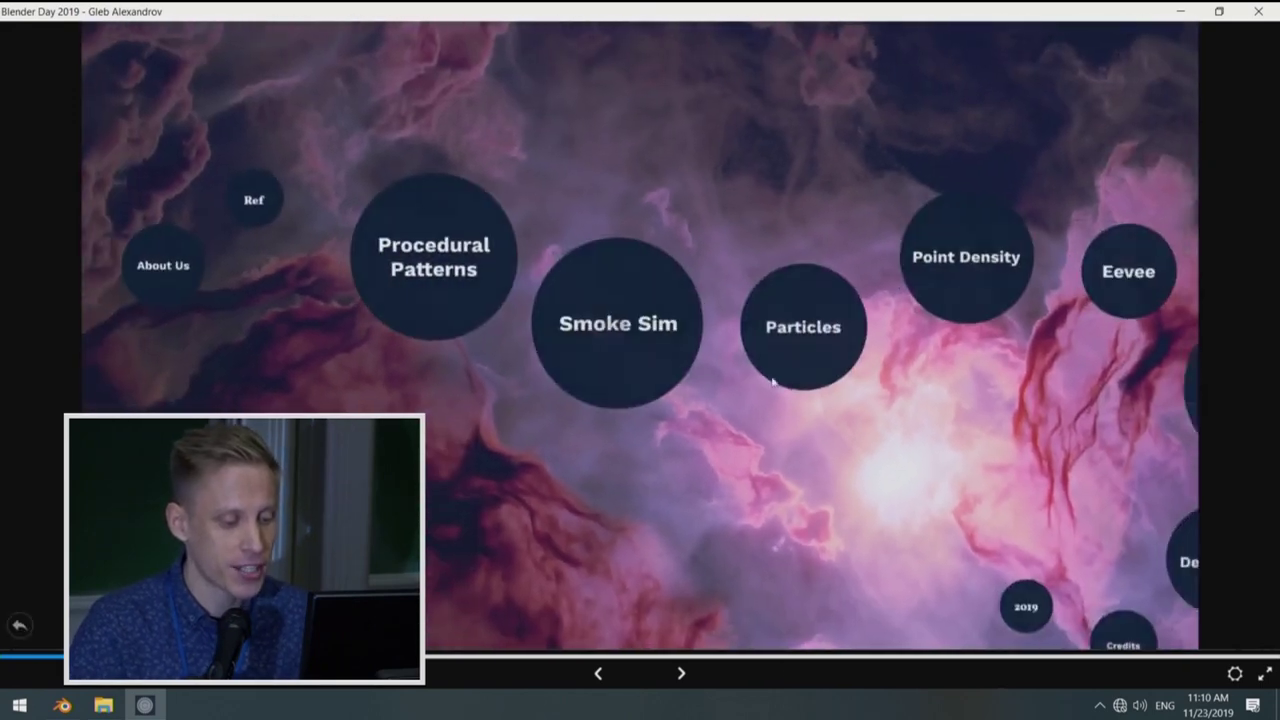
left_click_drag(882, 378, 790, 387)
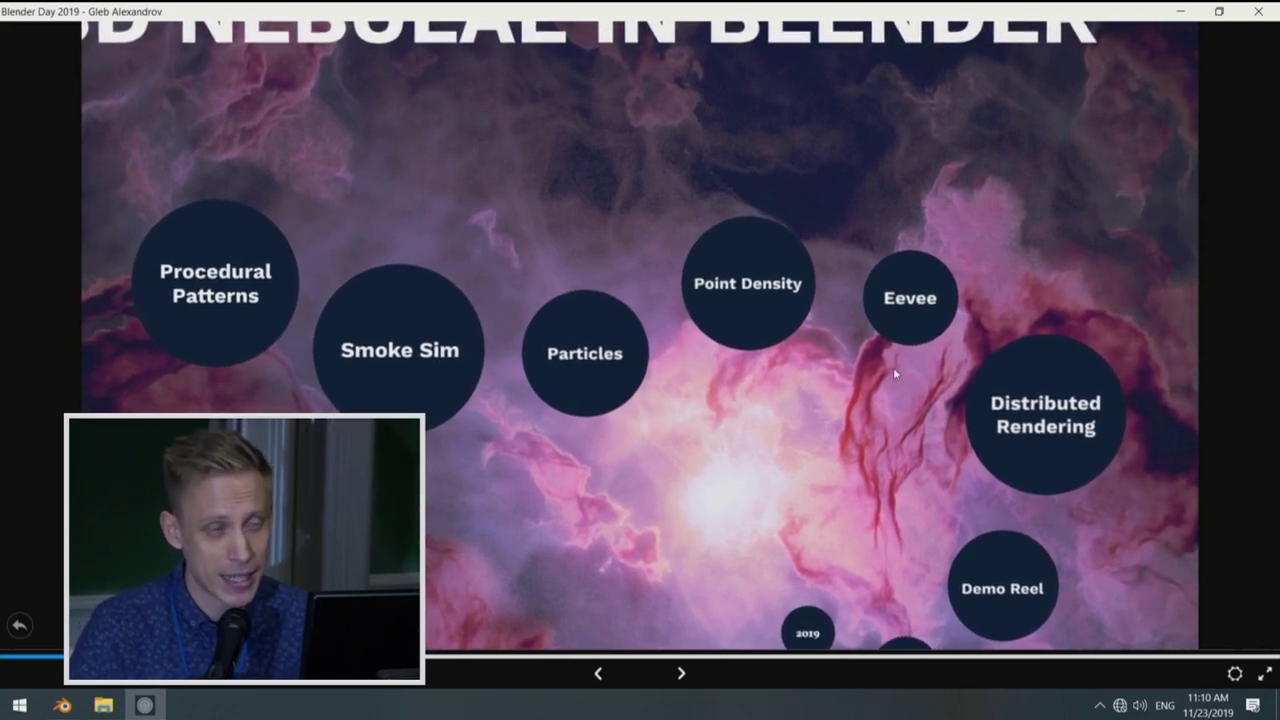
key("Left")
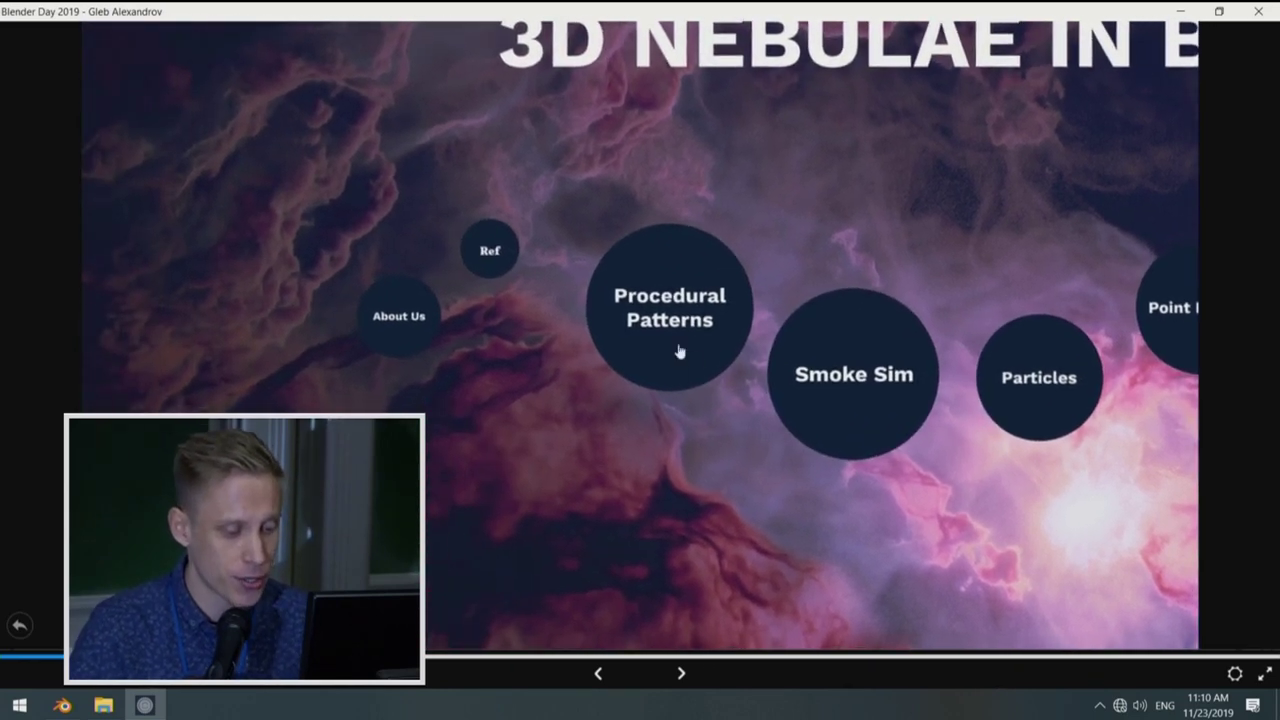
left_click(679, 350)
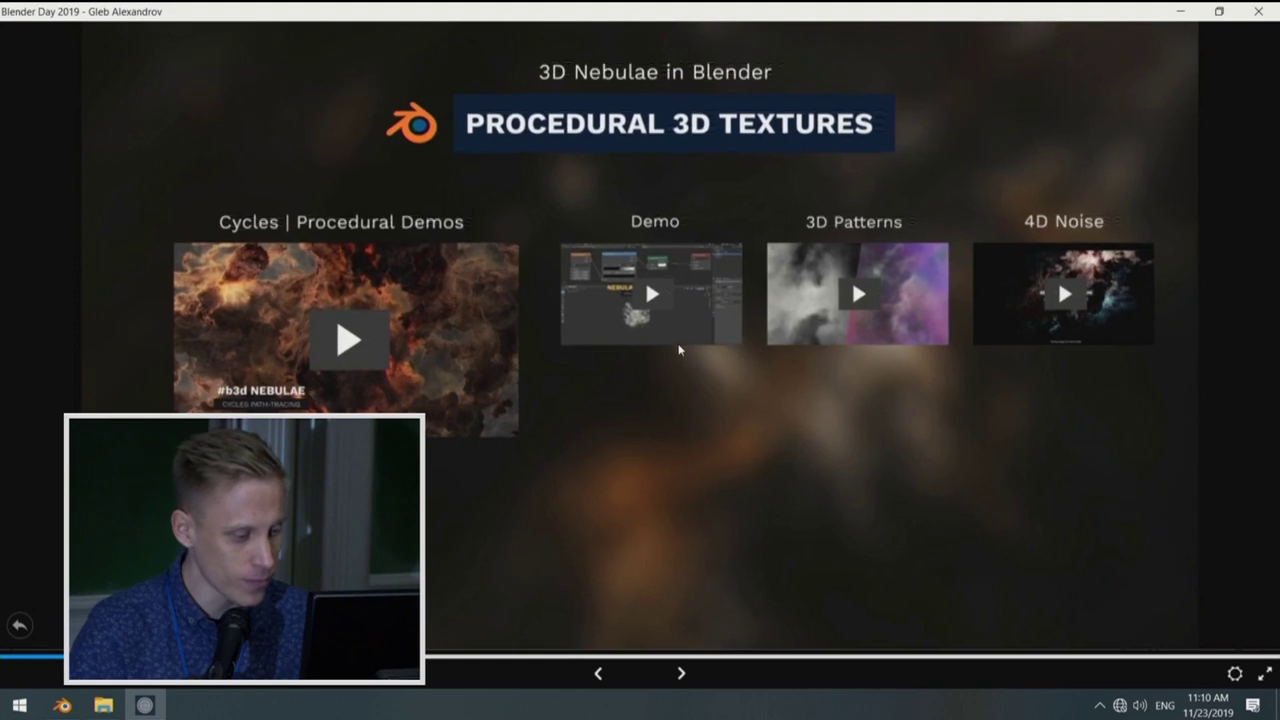
Step: Play the Cycles procedural demo videos in the Procedural 3D Textures section and return to the topic overview
key("Right")
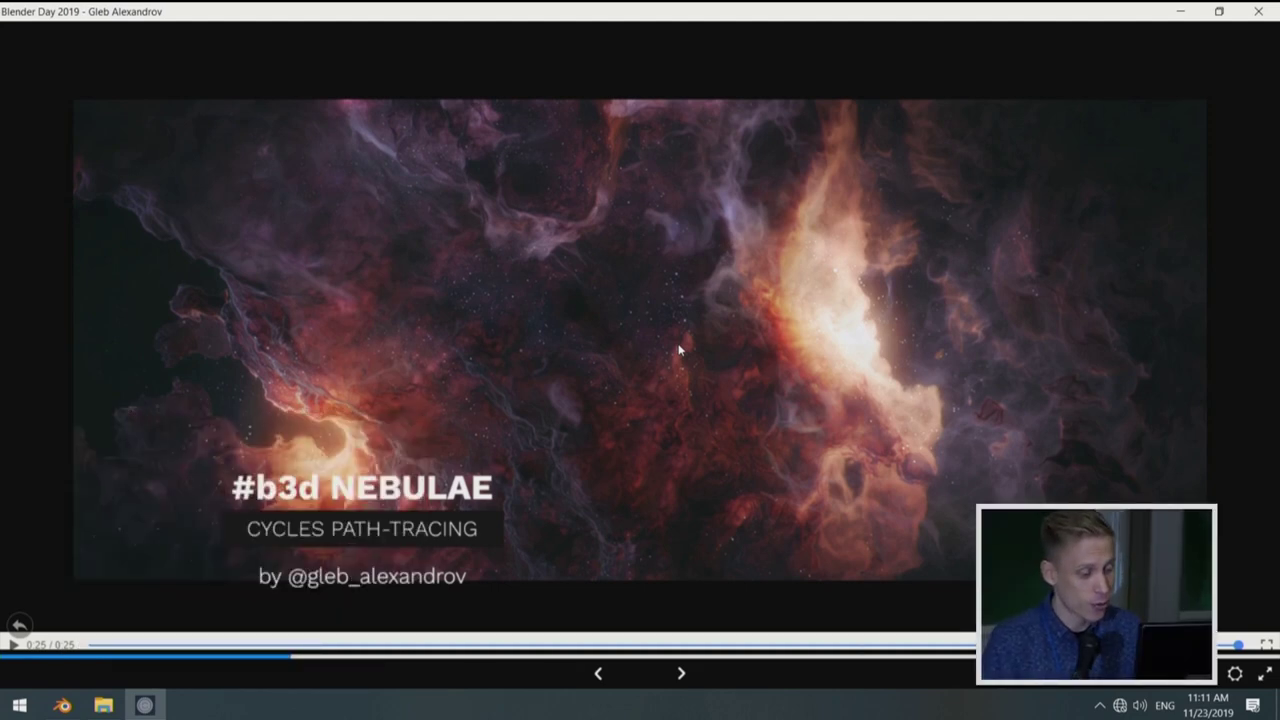
key("Right")
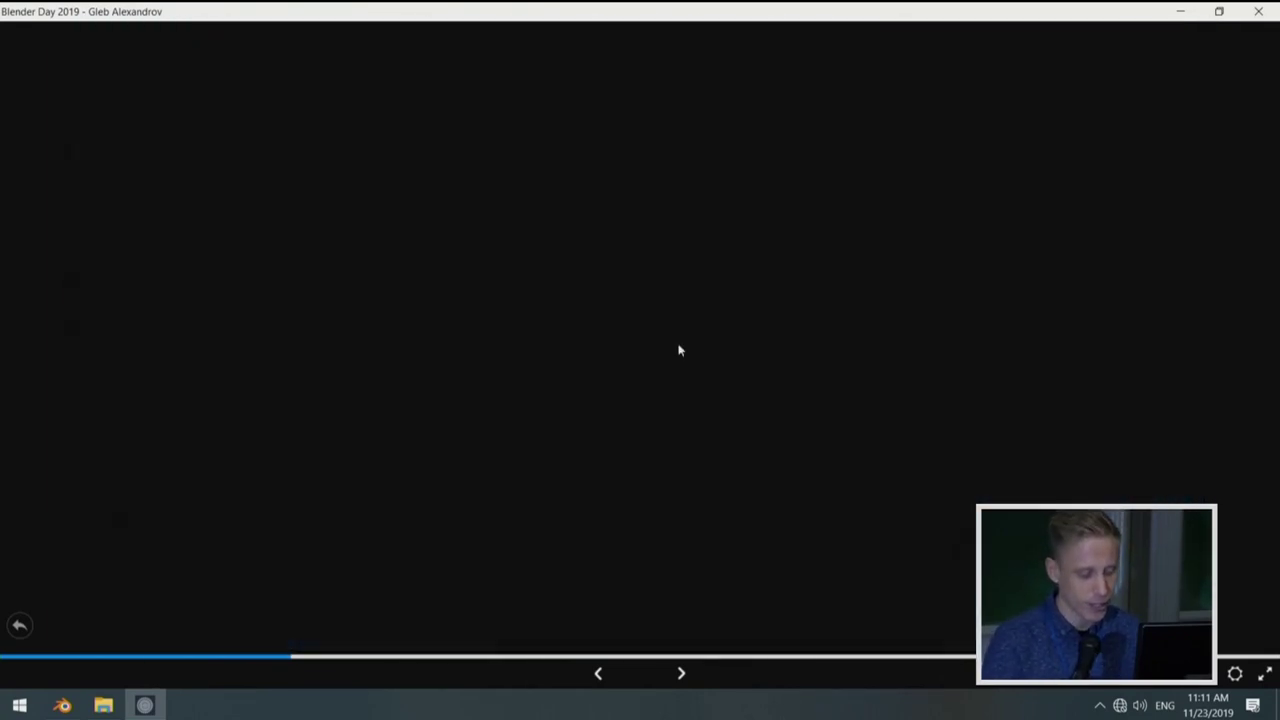
left_click(678, 350)
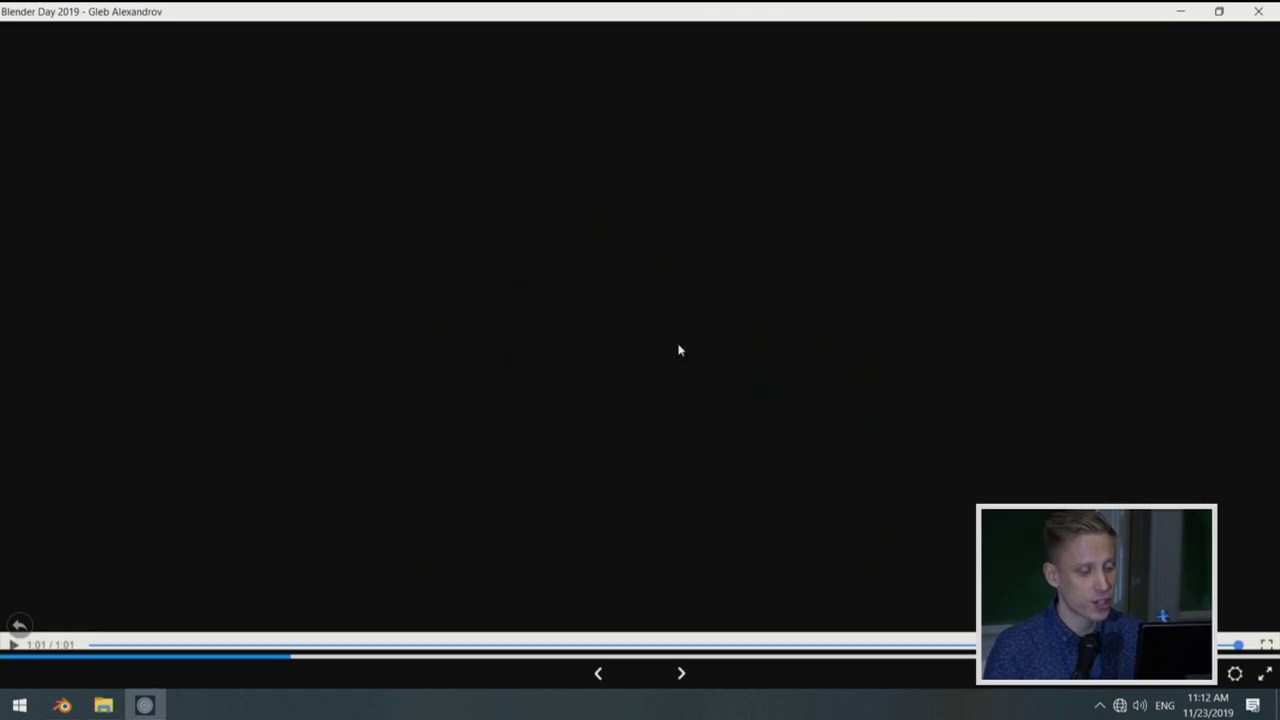
key("Right")
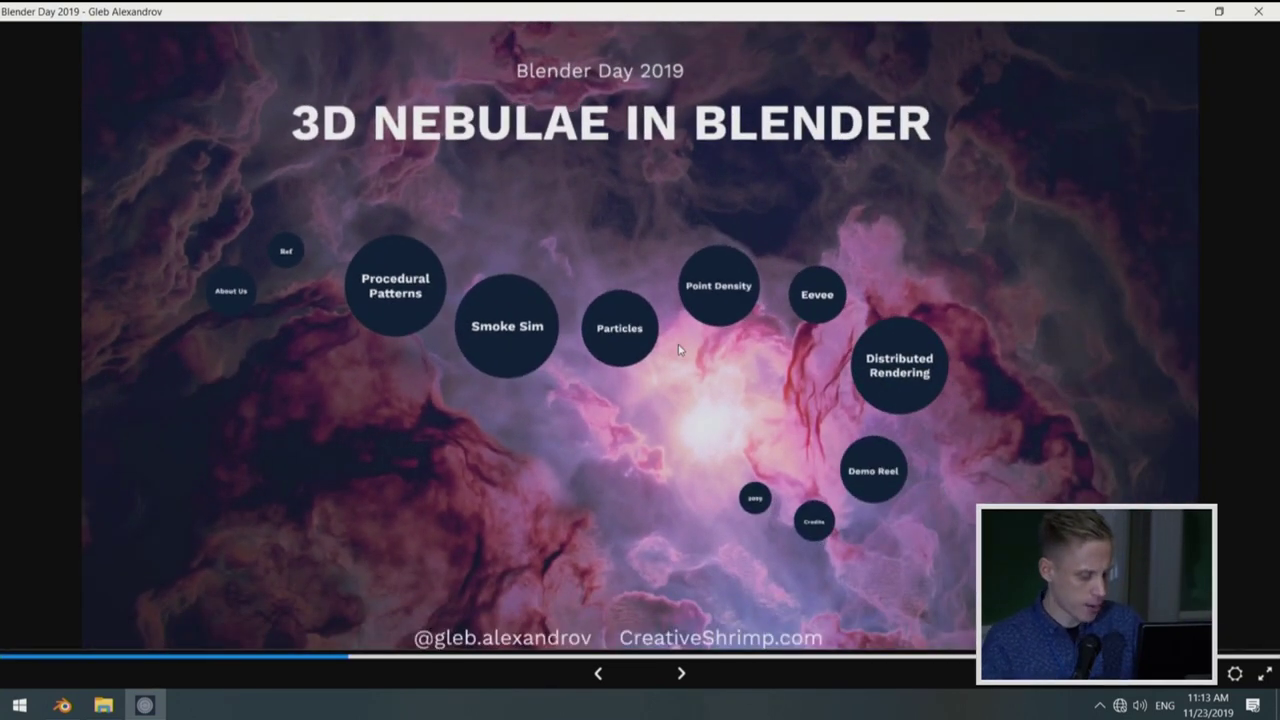
Step: Switch to Blender and open cycles_template_01_1.blend from the scenes' template folder, discarding changes to the current file
key("alt+Tab")
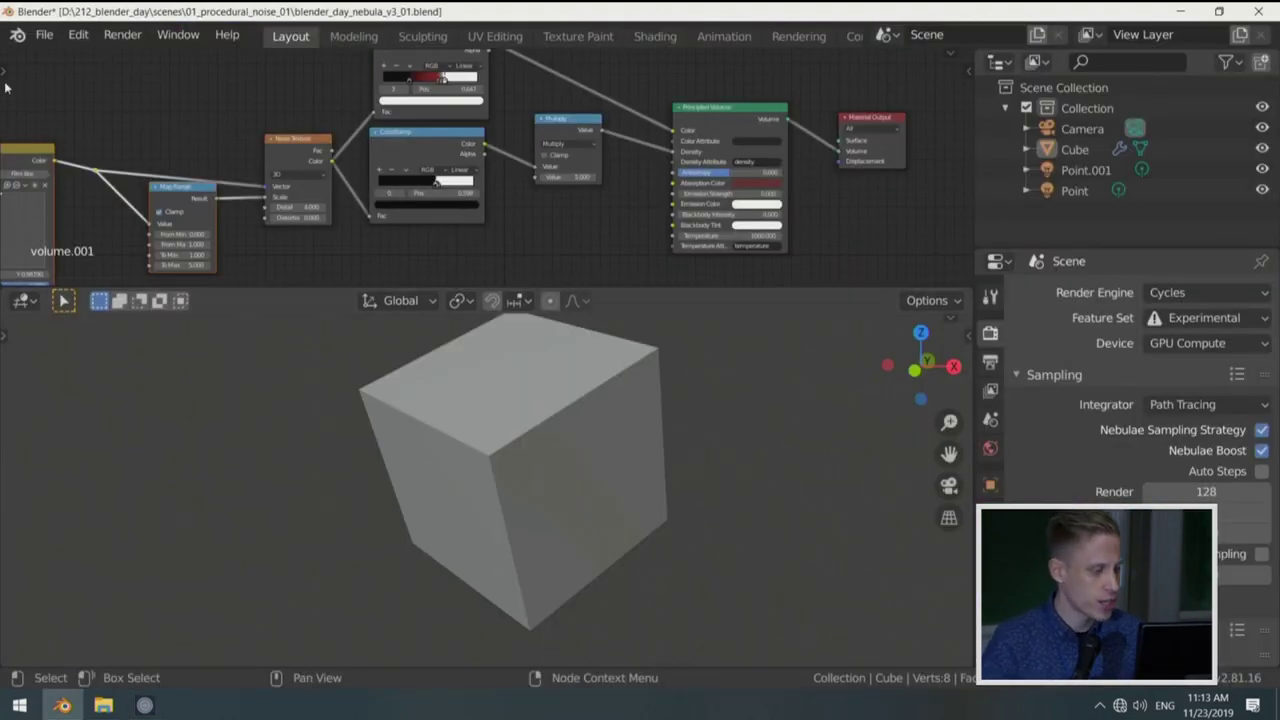
left_click(44, 34)
key("ctrl+q")
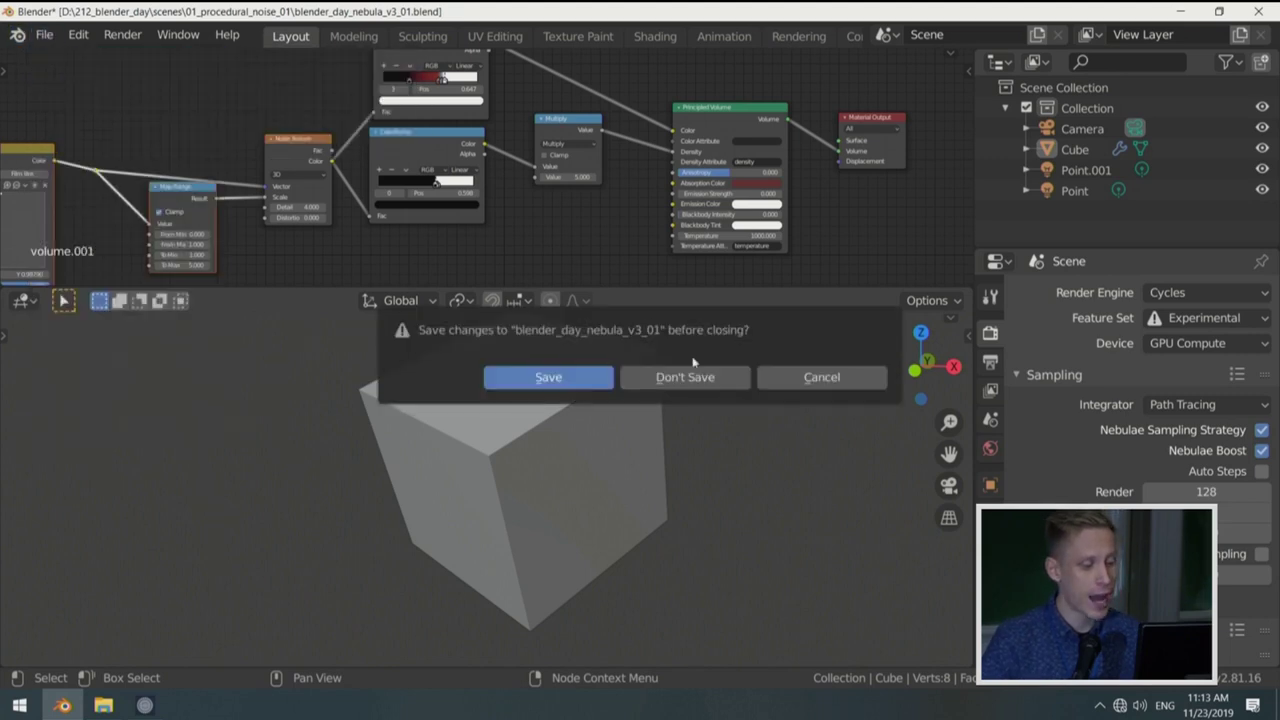
left_click(706, 374)
left_click(441, 97)
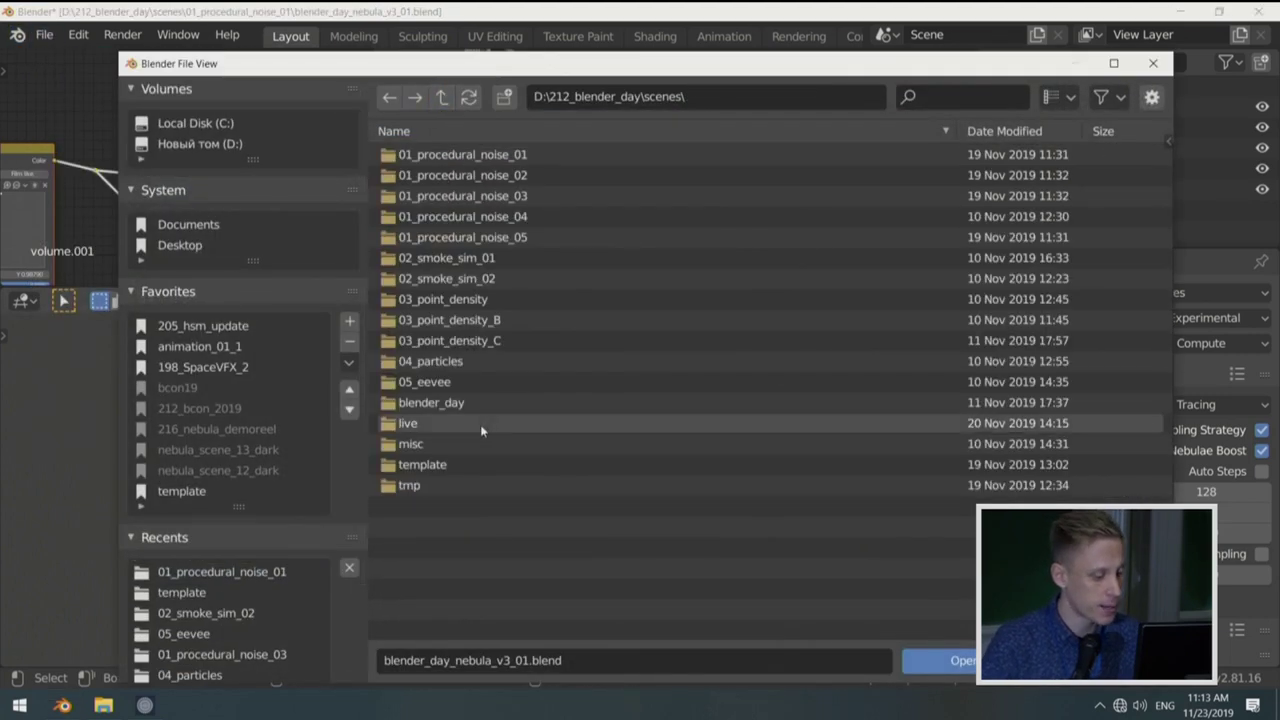
double_click(455, 460)
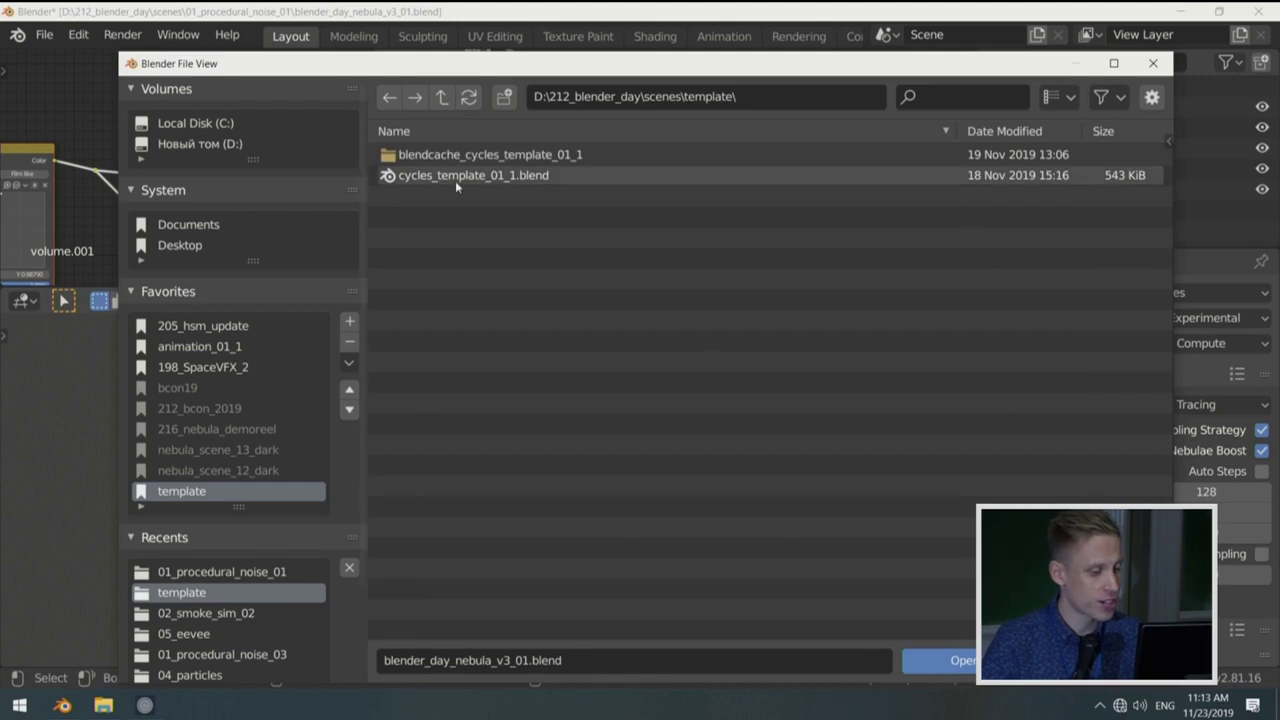
double_click(455, 175)
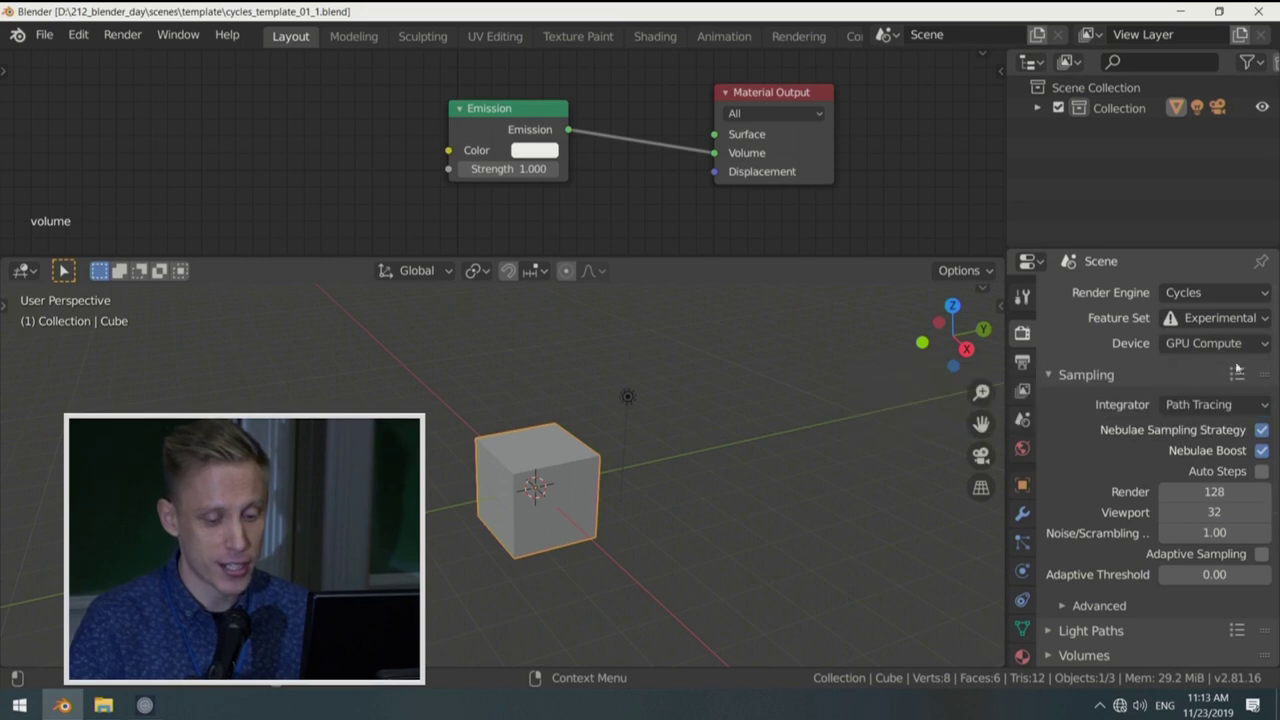
Step: Expand the render Volumes settings and try a Step Size of 0.1 m before restoring it to 1 m
scroll(1150, 434, "down", 6)
left_click(1090, 413)
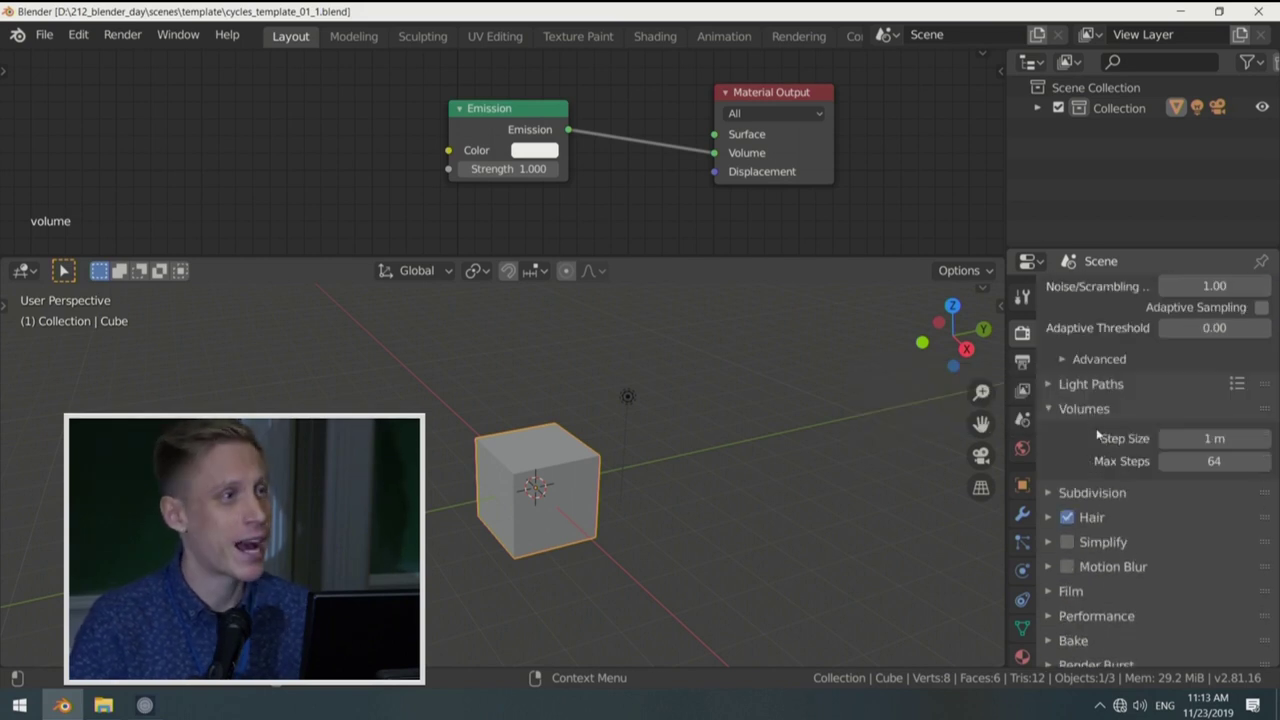
left_click(1229, 438)
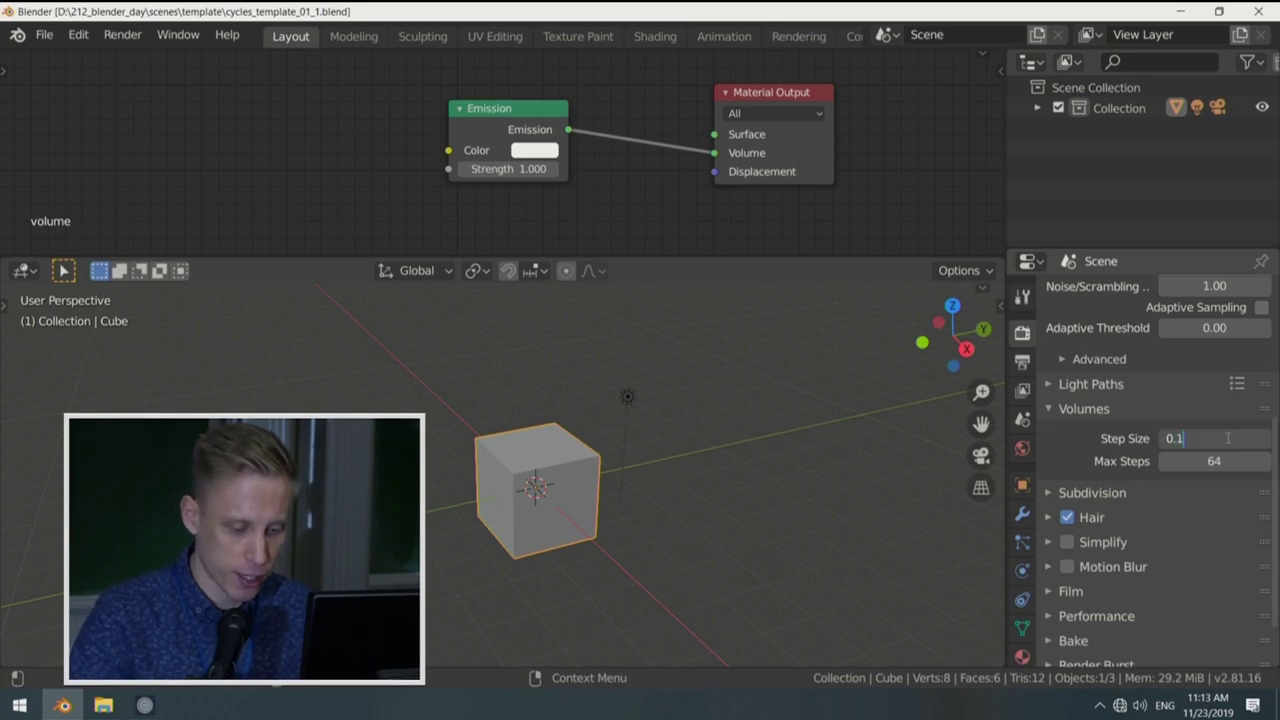
key("Return")
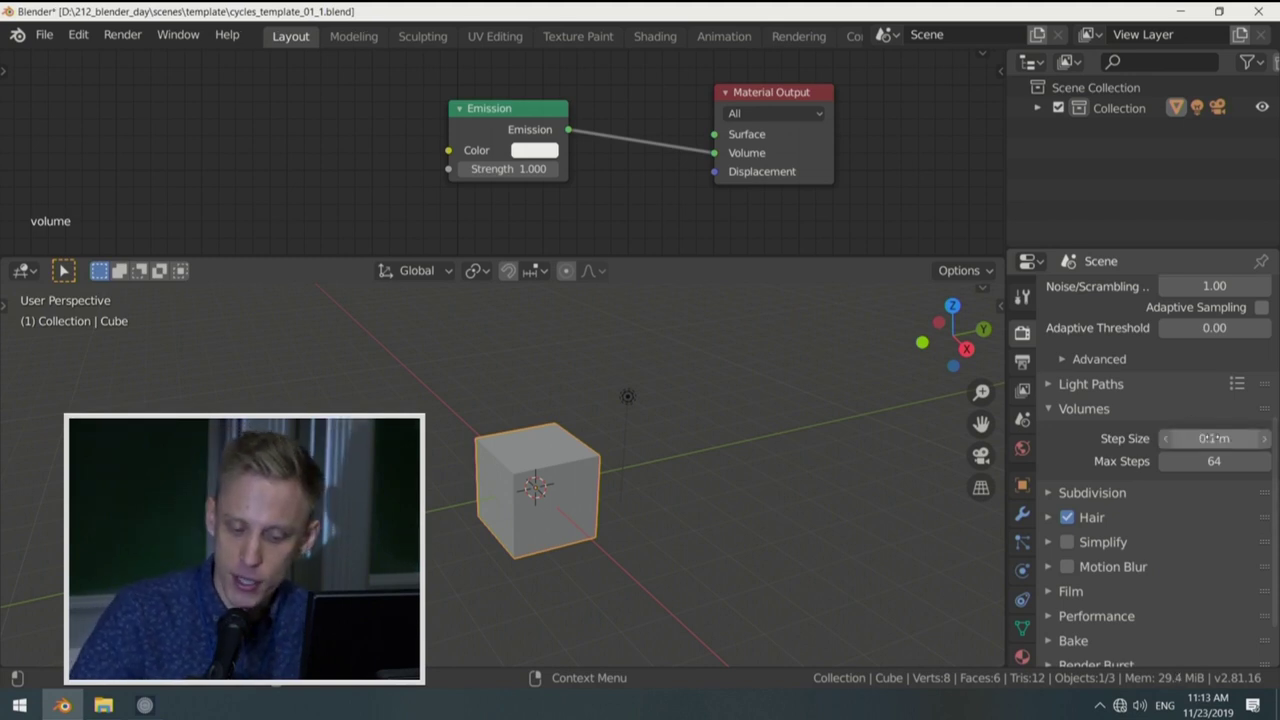
left_click(1213, 438)
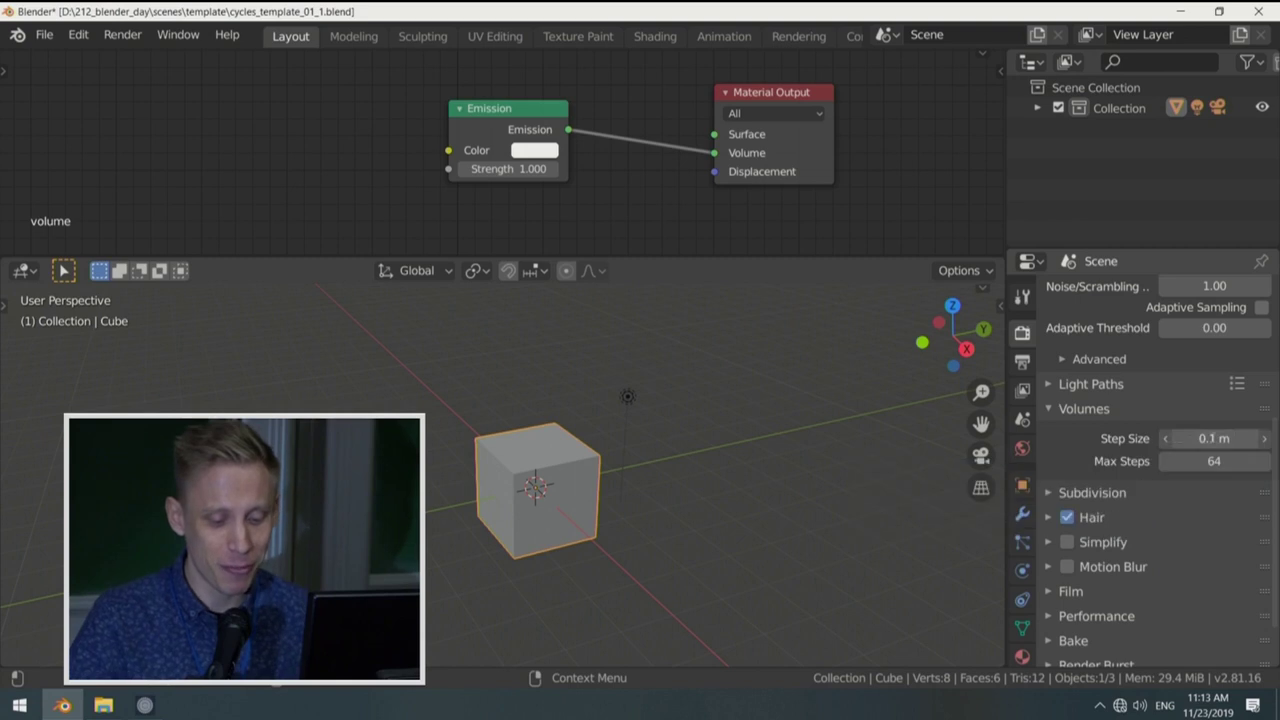
type("1")
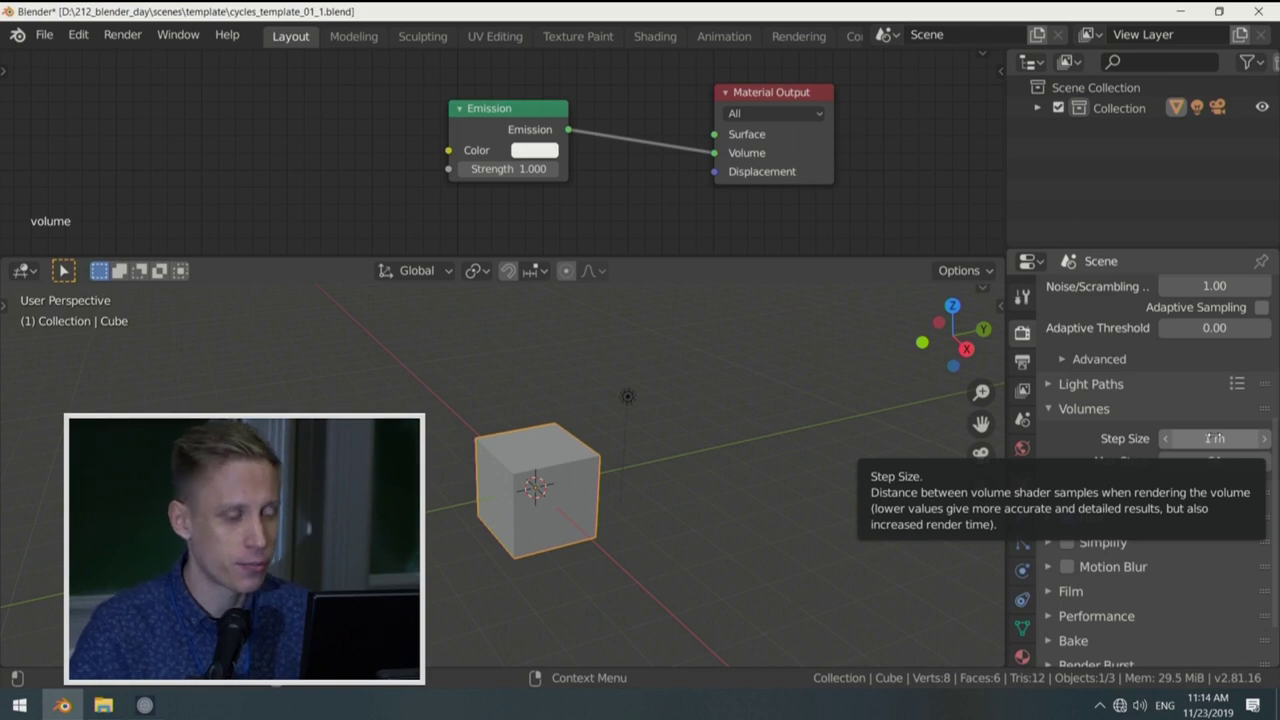
Step: Try 2048 for the volume Max Steps and restore the value to 64
left_click(1208, 464)
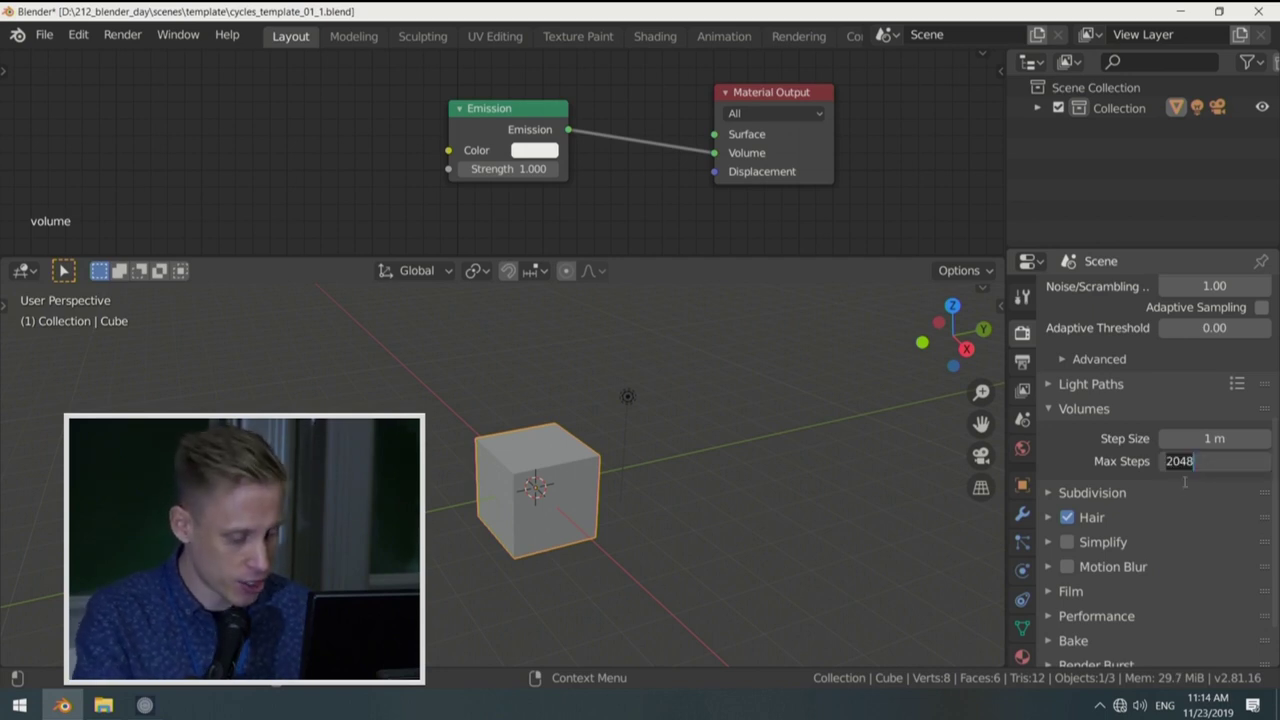
key("BackSpace")
key("BackSpace")
key("BackSpace")
key("BackSpace")
type("64")
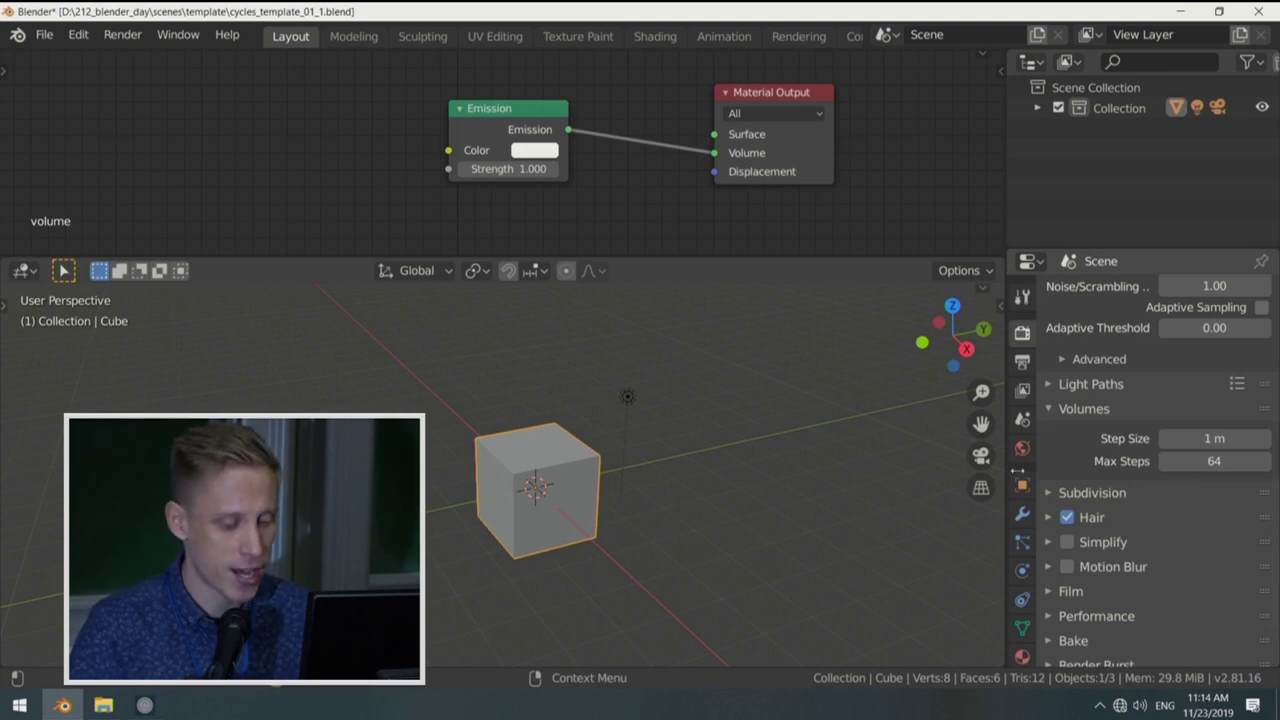
Step: Switch the 3D viewport to Rendered shading to preview the cube's emission volume
scroll(531, 474, "left", 3)
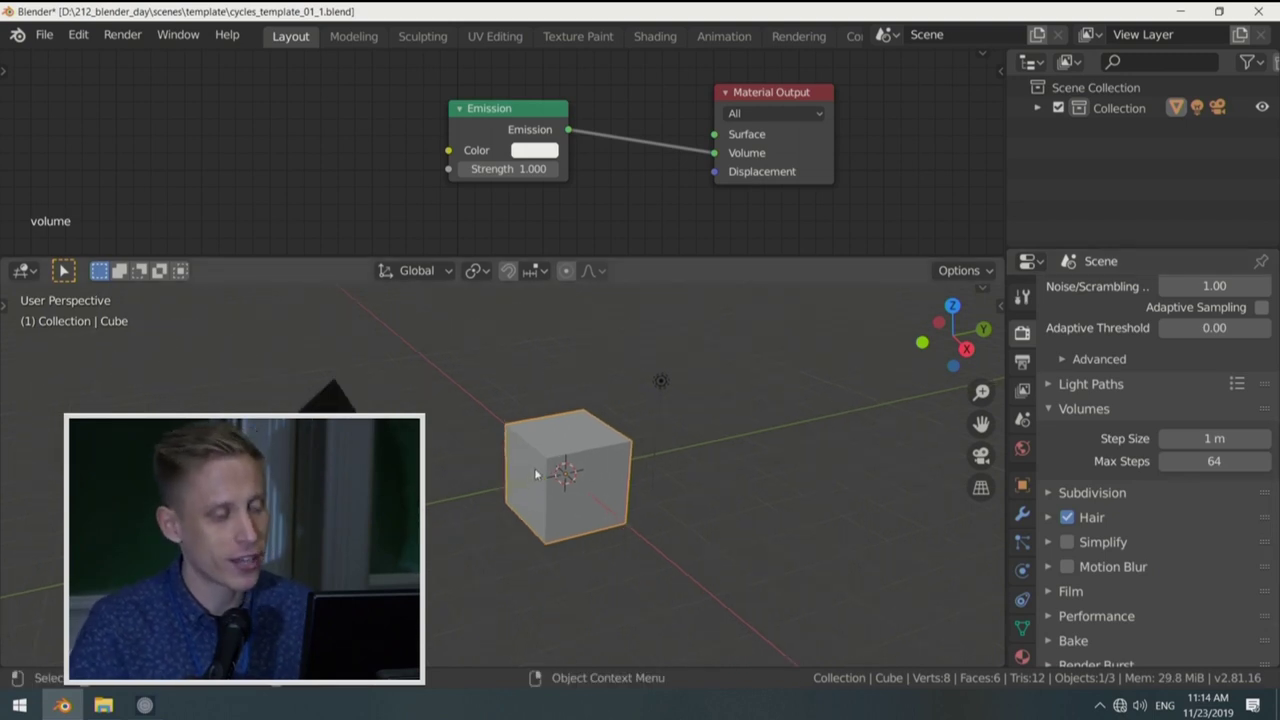
middle_click_drag(571, 449, 565, 458)
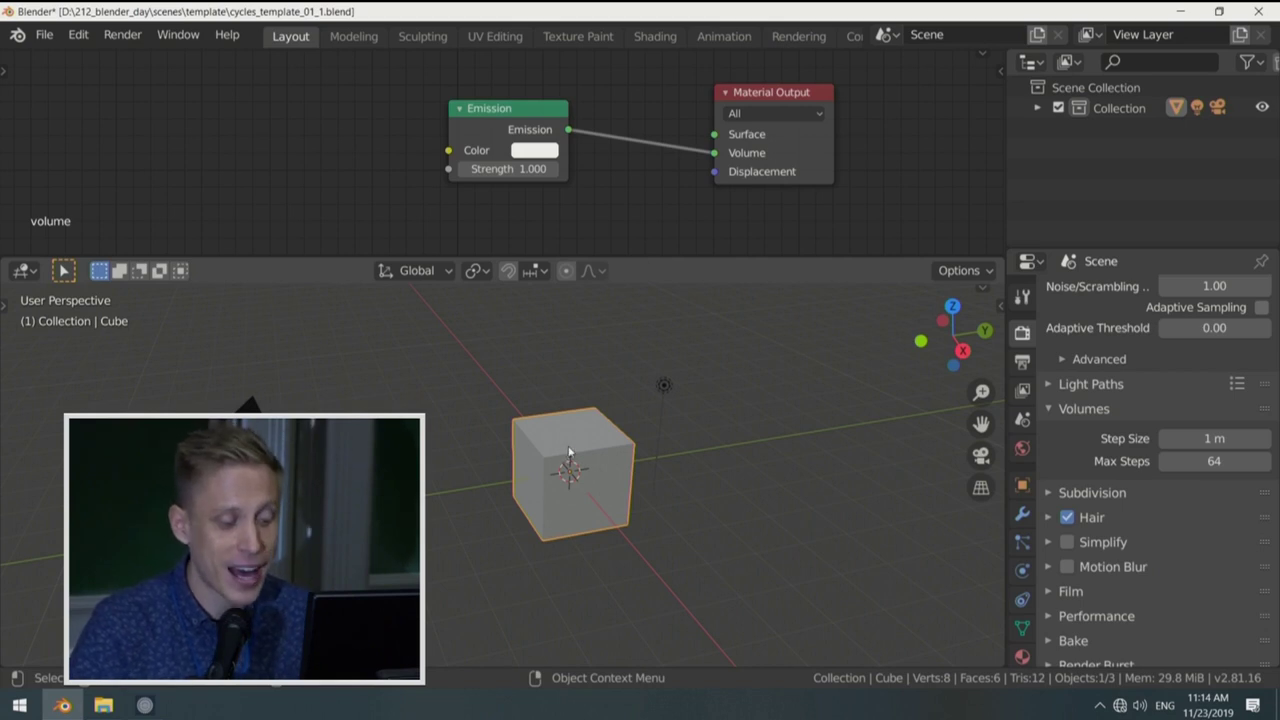
left_click(982, 289)
left_click(965, 297)
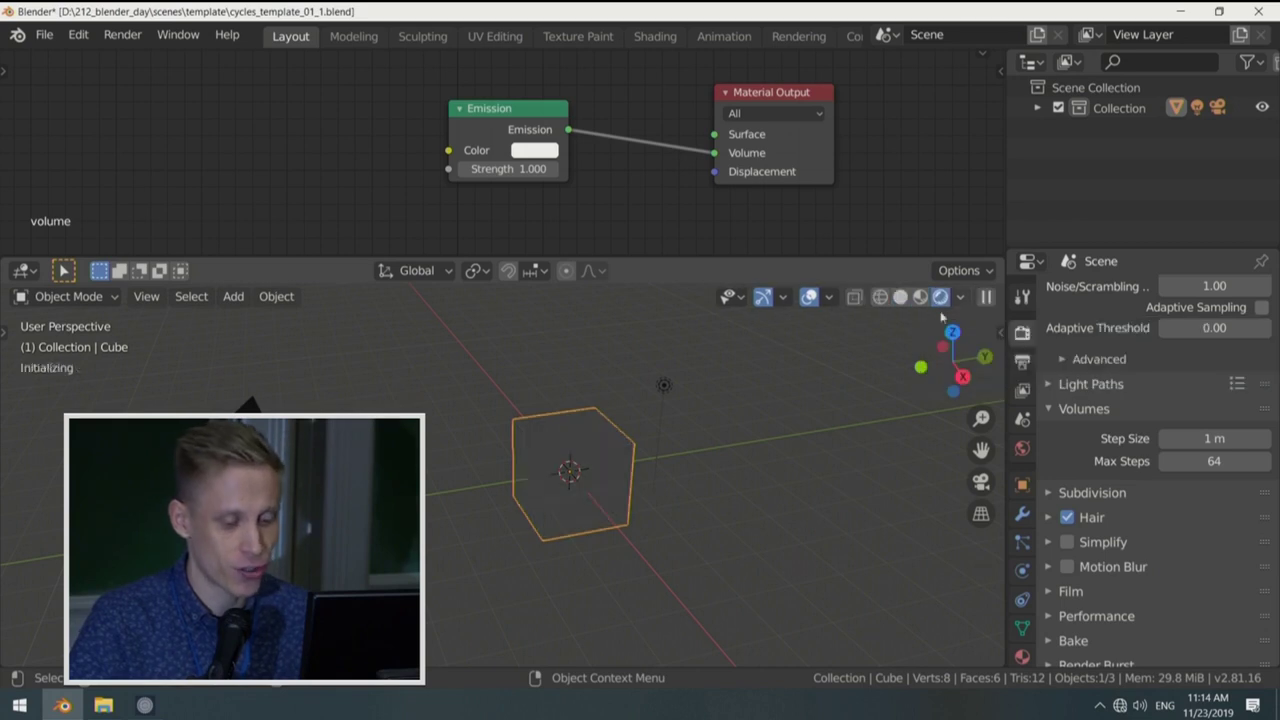
middle_click_drag(583, 448, 580, 455)
scroll(500, 93, "up", 2)
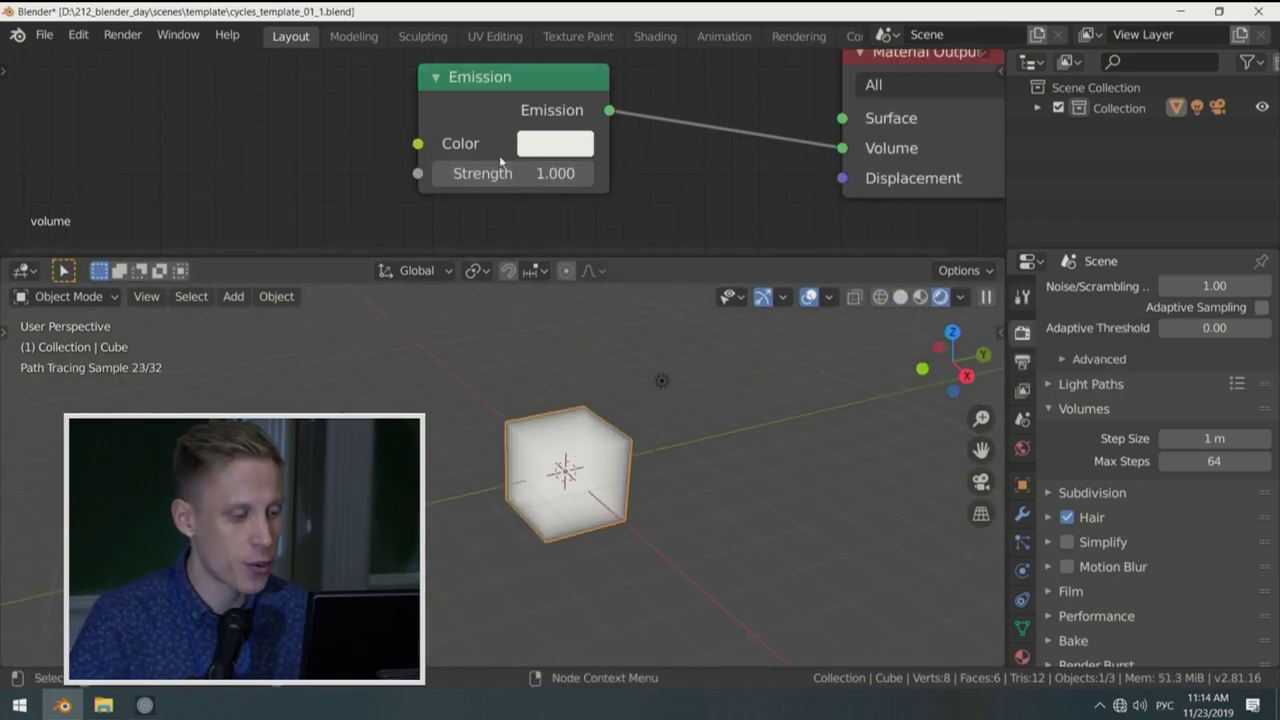
Step: Move the Emission shader's link from the Material Output's Volume input to its Surface input
scroll(770, 140, "up", 3)
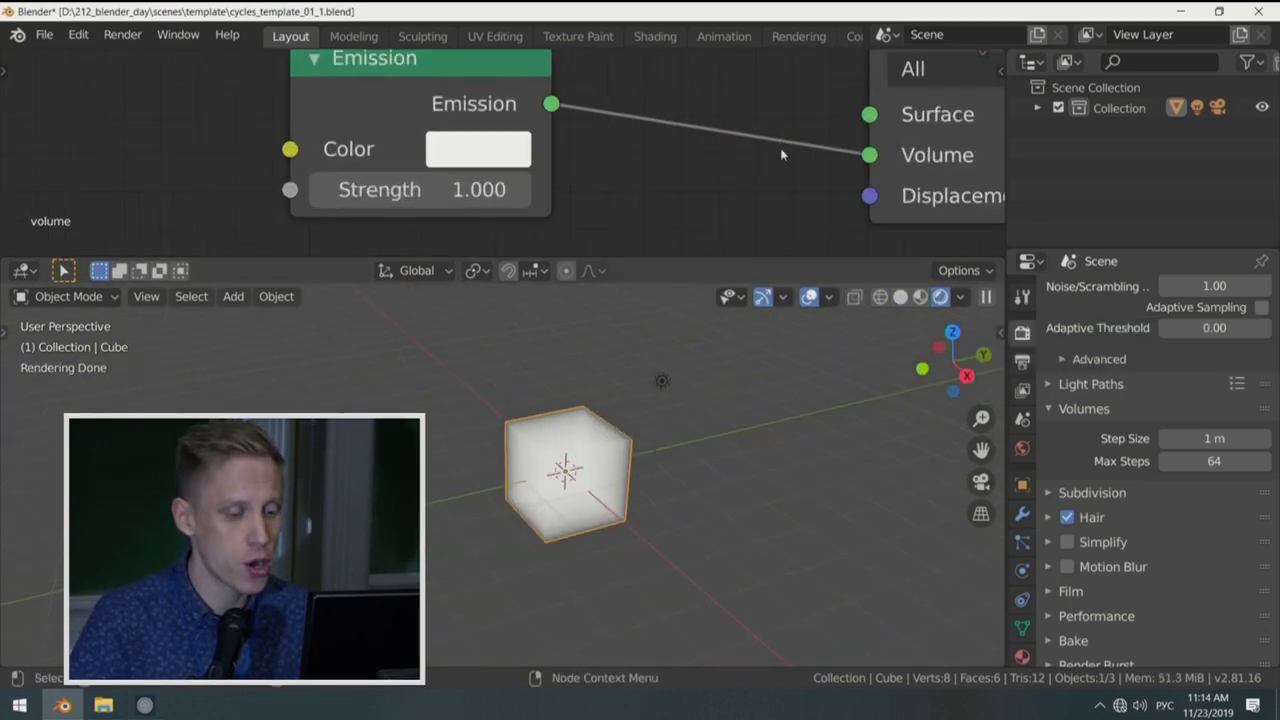
middle_click_drag(781, 150, 655, 183)
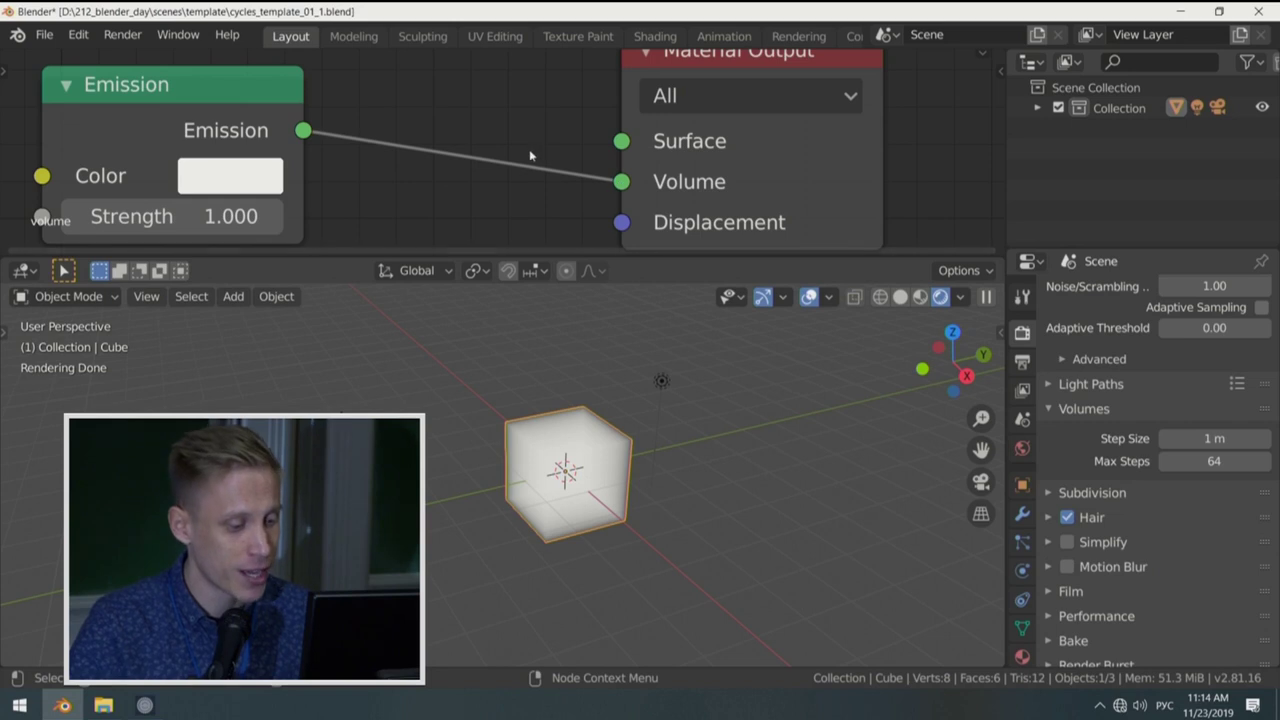
left_click_drag(621, 181, 623, 143)
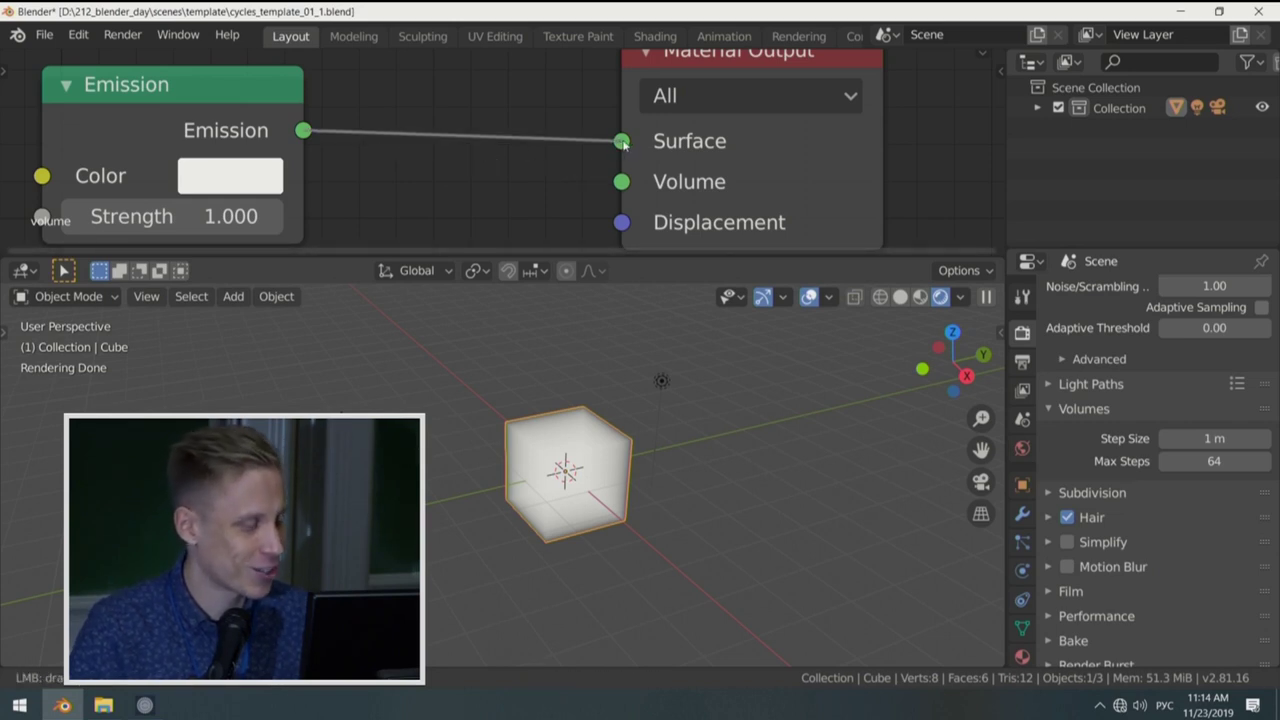
middle_click_drag(469, 149, 861, 140)
scroll(551, 546, "up", 3)
mouse_move(551, 546)
middle_mouse_down()
mouse_move(500, 540)
mouse_move(560, 535)
middle_mouse_up()
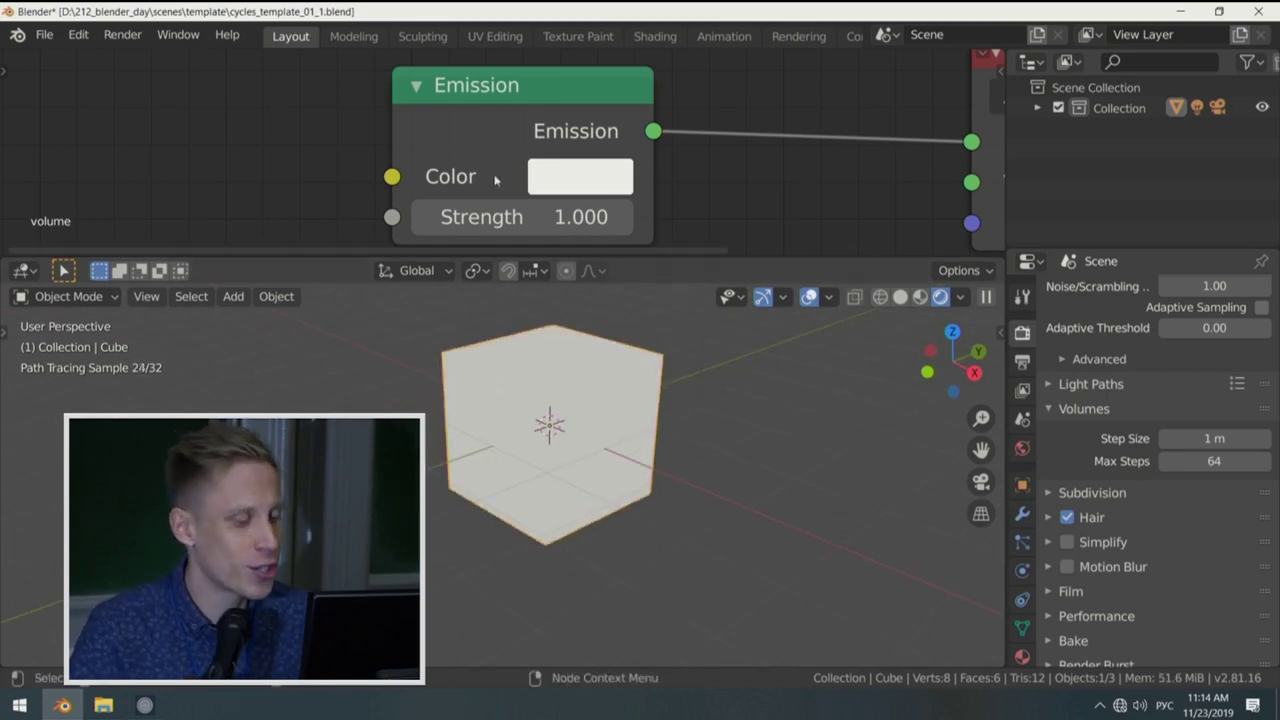
Step: Add a Voronoi Texture node and connect its Distance output to the Emission node's Strength input
scroll(482, 190, "down", 2)
middle_click_drag(287, 140, 448, 137)
key("shift+a")
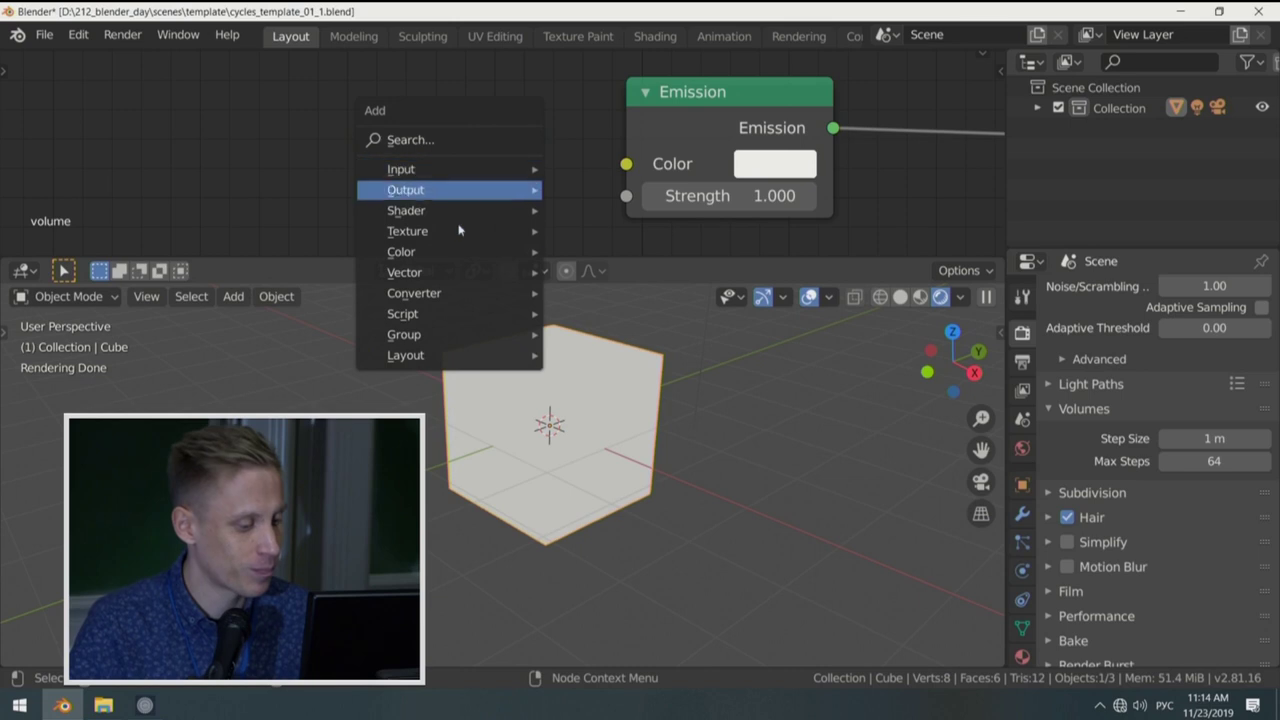
mouse_move(455, 231)
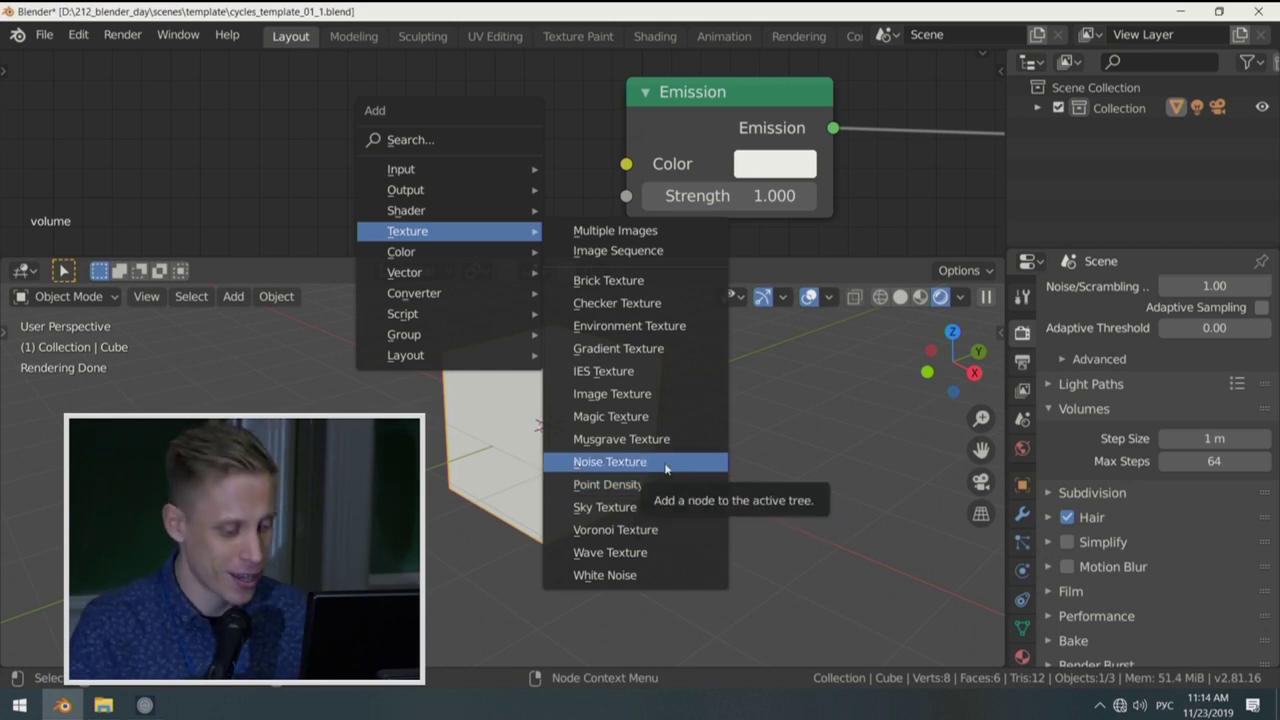
left_click(632, 529)
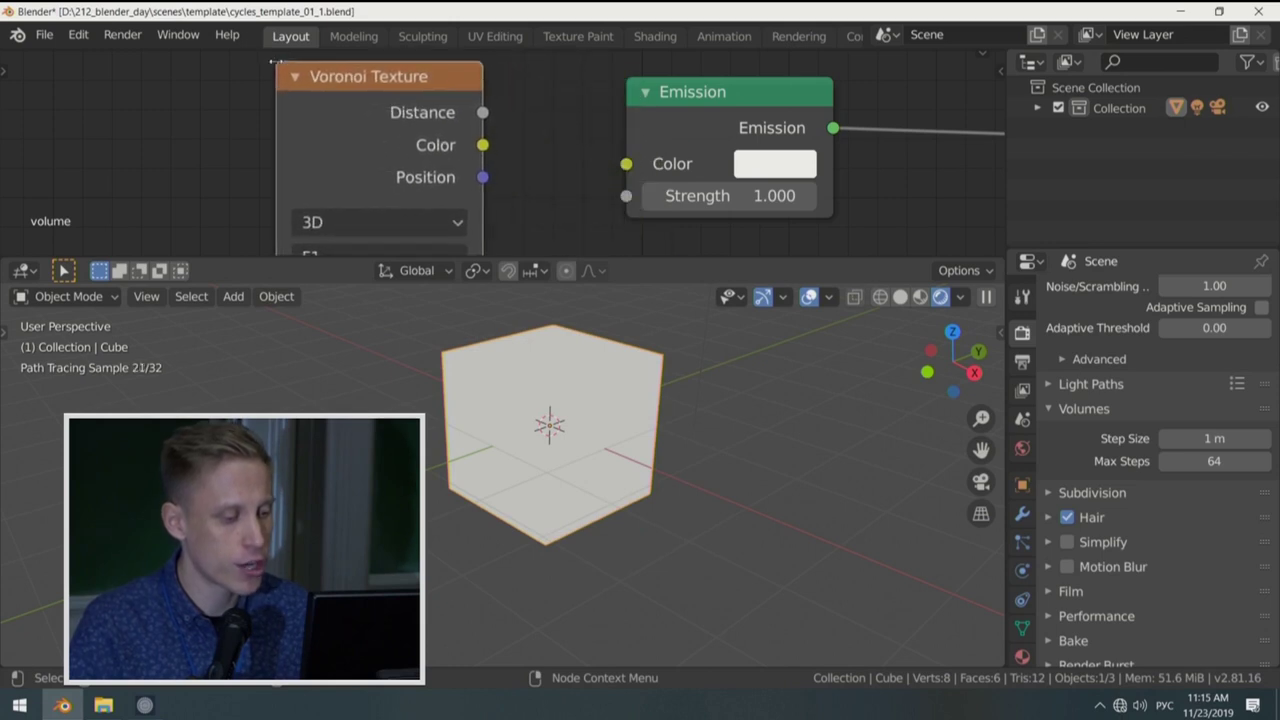
left_click_drag(482, 113, 628, 197)
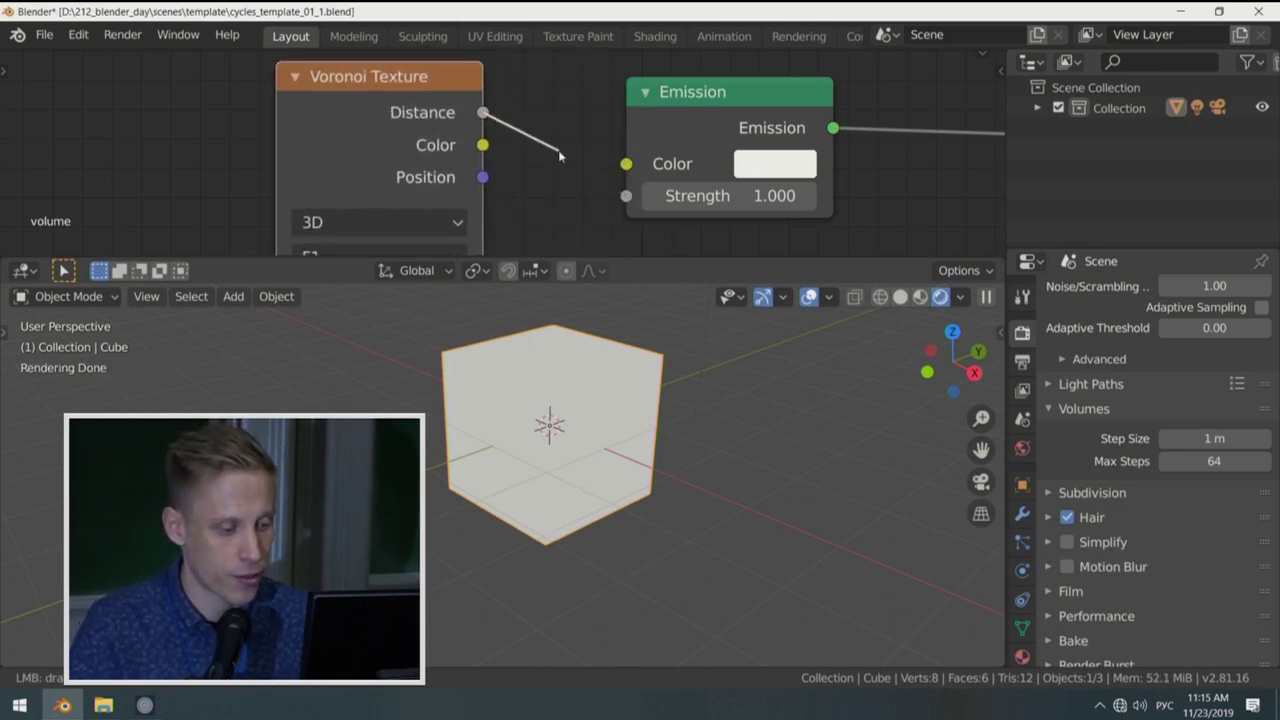
left_click_drag(573, 164, 627, 198)
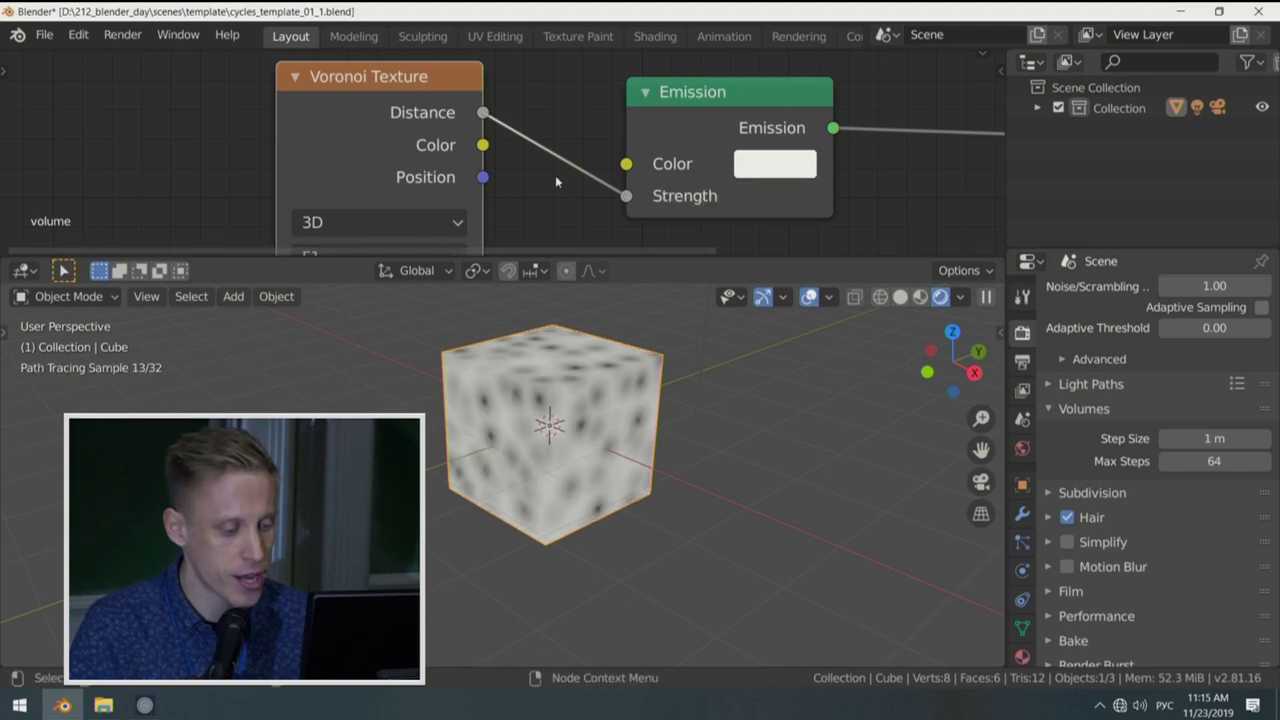
scroll(520, 160, "down", 2)
key("h")
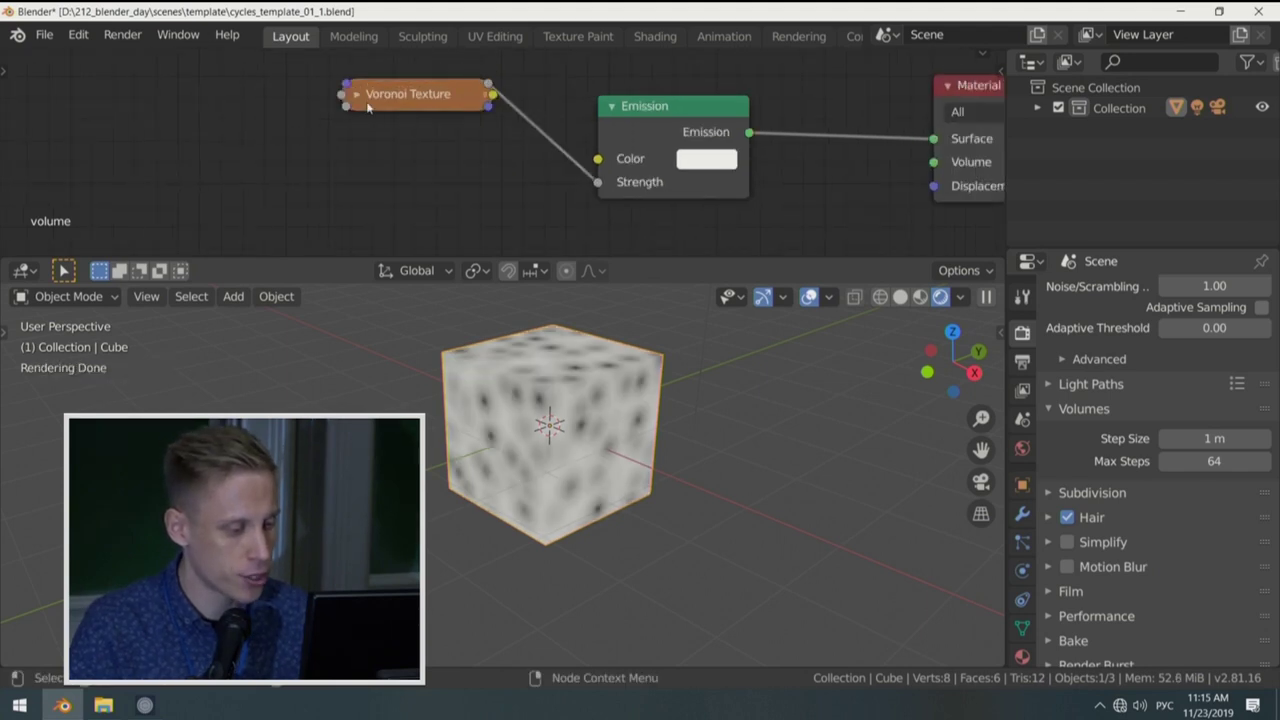
left_click(355, 100)
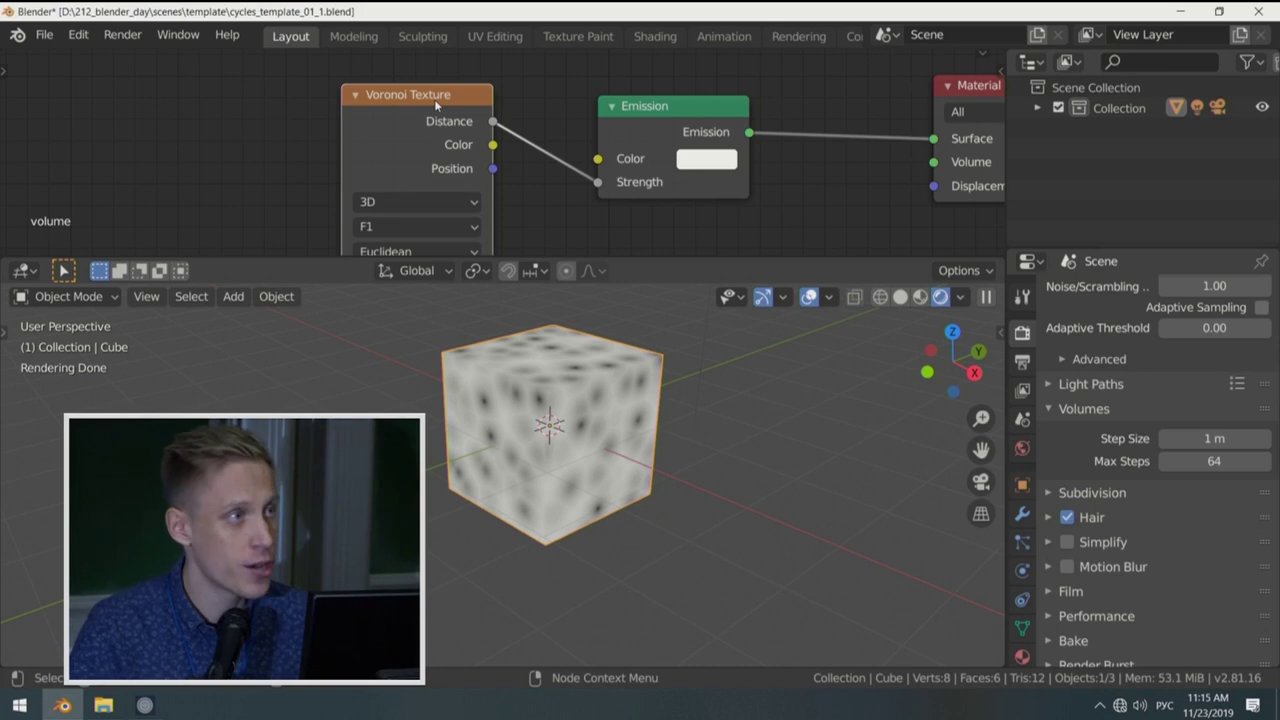
Step: Set the Voronoi Texture's Scale to about 9.9 and its Randomness to 0
middle_click_drag(434, 99, 337, 99)
scroll(300, 185, "up", 2)
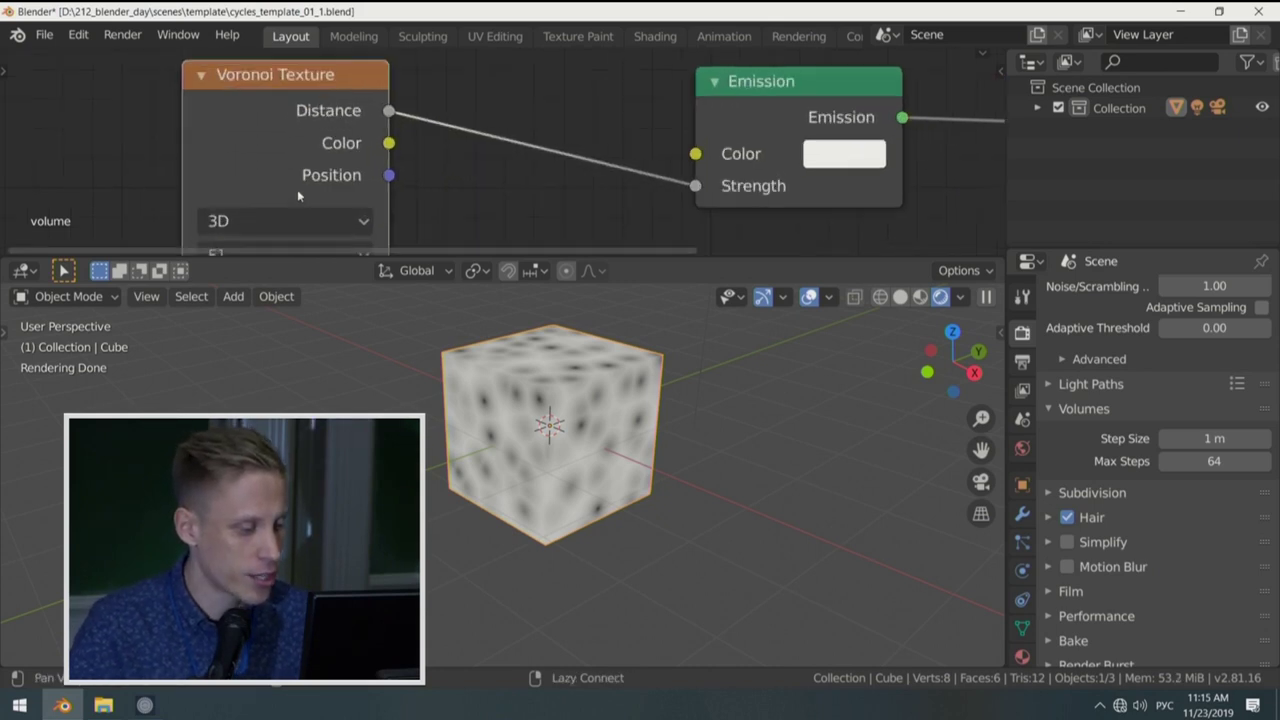
middle_click_drag(297, 190, 415, 50)
left_click_drag(420, 148, 526, 148)
left_click_drag(470, 180, 300, 180)
scroll(560, 380, "up", 6)
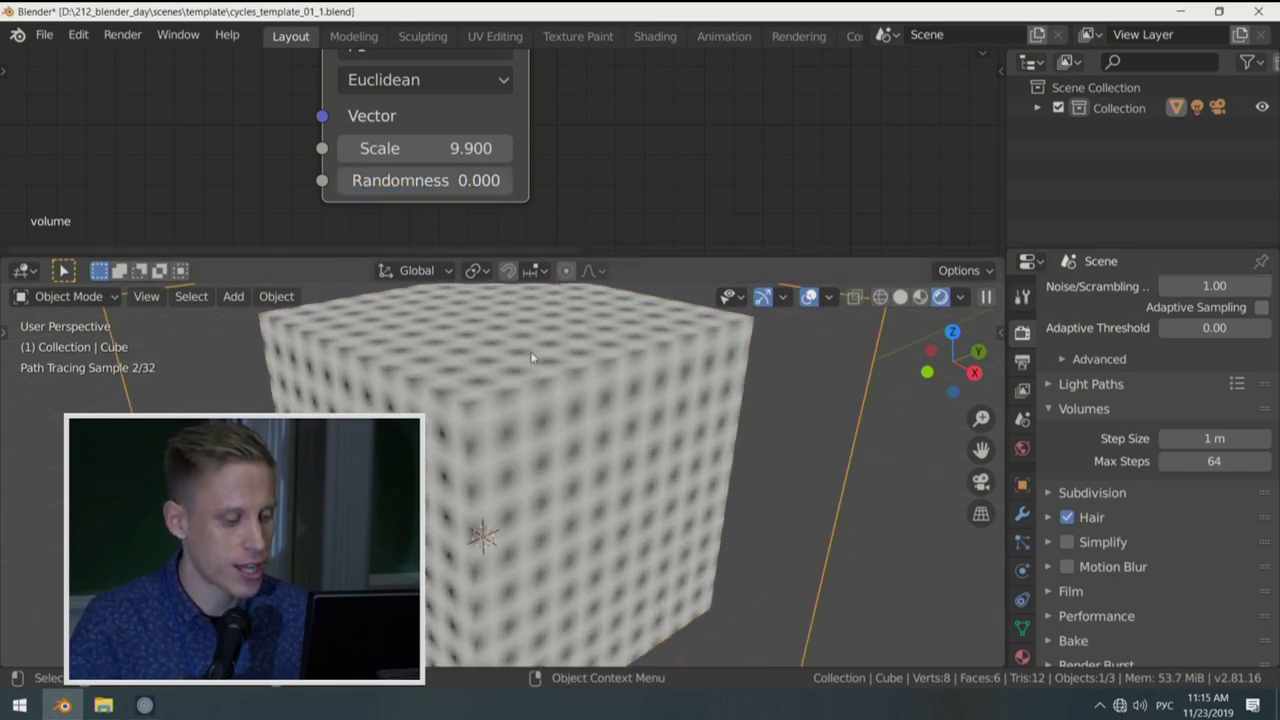
left_click(470, 180)
left_click(757, 163)
Step: Make room beside the Voronoi Texture and insert a ColorRamp node between its Distance output and the Emission Strength
scroll(757, 163, "down", 2)
middle_click_drag(595, 70, 638, 196)
left_click_drag(449, 143, 319, 143)
key("shift+a")
mouse_move(530, 246)
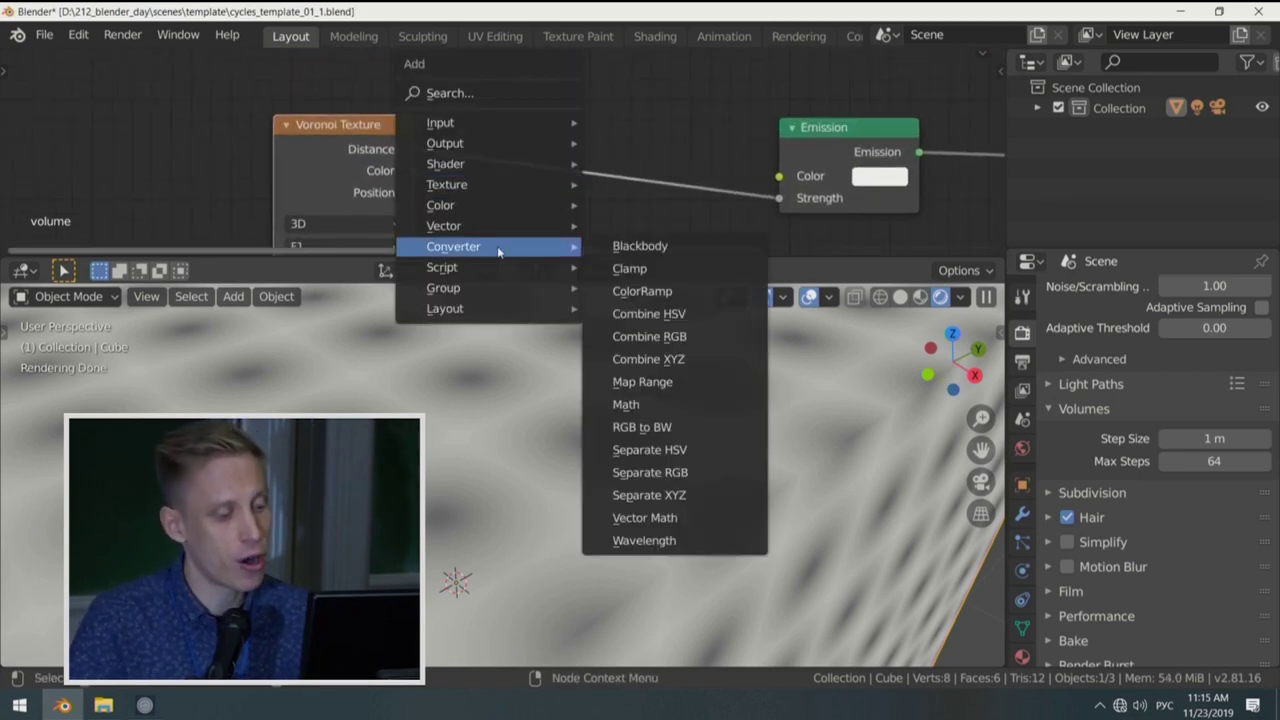
left_click(624, 289)
left_click(479, 81)
Step: Sharpen the ColorRamp's contrast by moving the black stop to about 0.534 and the white stop close beside it
left_click_drag(510, 213, 607, 216)
left_click_drag(715, 216, 607, 220)
scroll(757, 190, "down", 2)
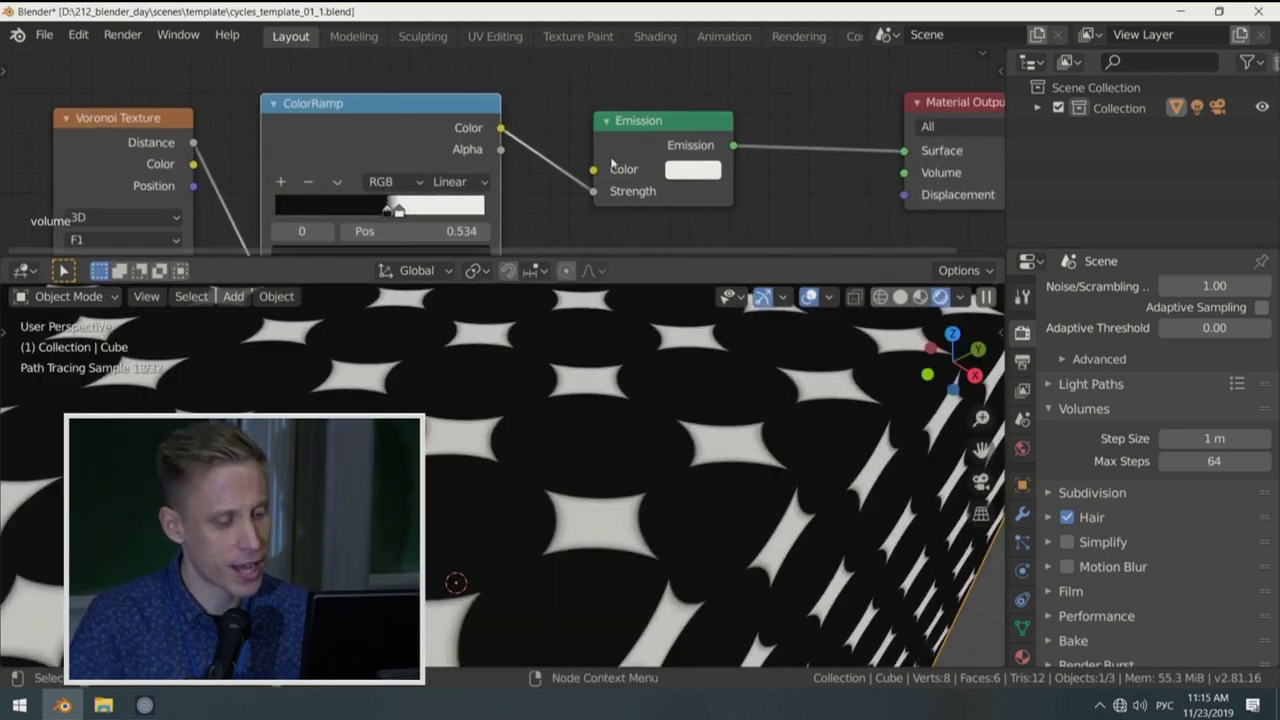
Step: Relink the Emission shader from the Material Output's Surface input to Volume and view the whole rendered cube
scroll(760, 169, "down", 3, "ctrl")
scroll(729, 145, "up", 2)
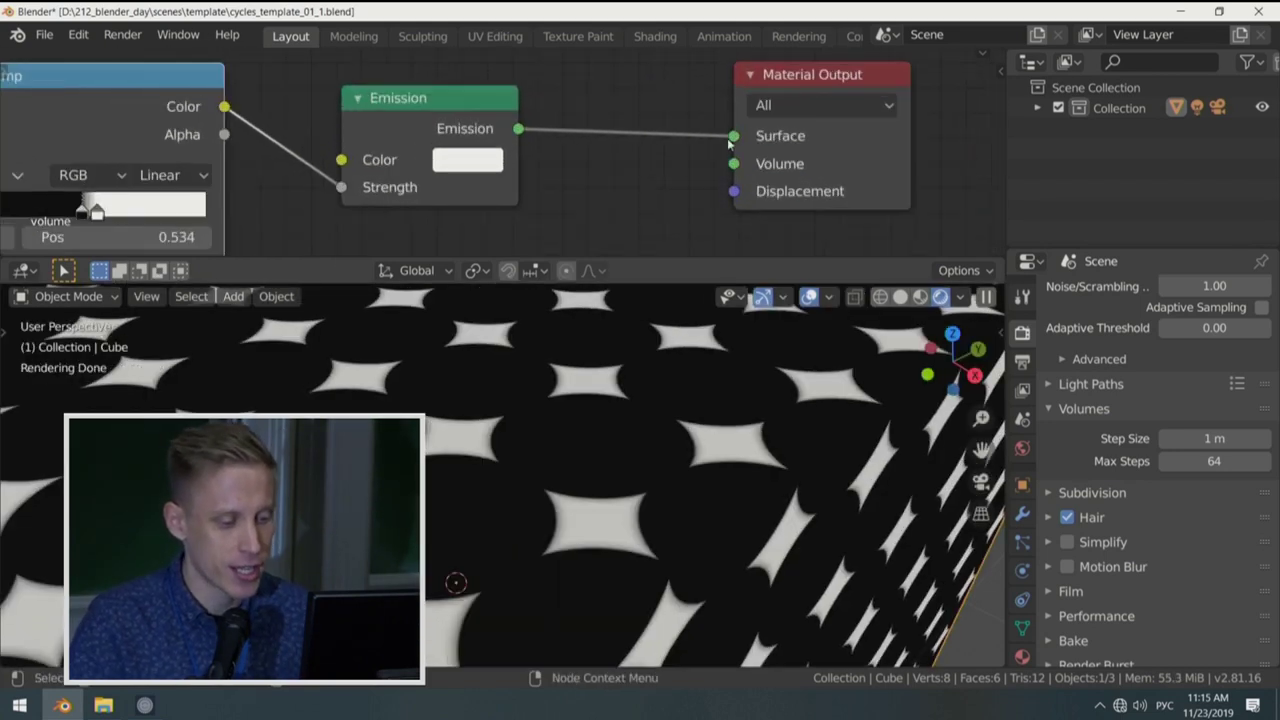
left_click_drag(522, 137, 734, 163)
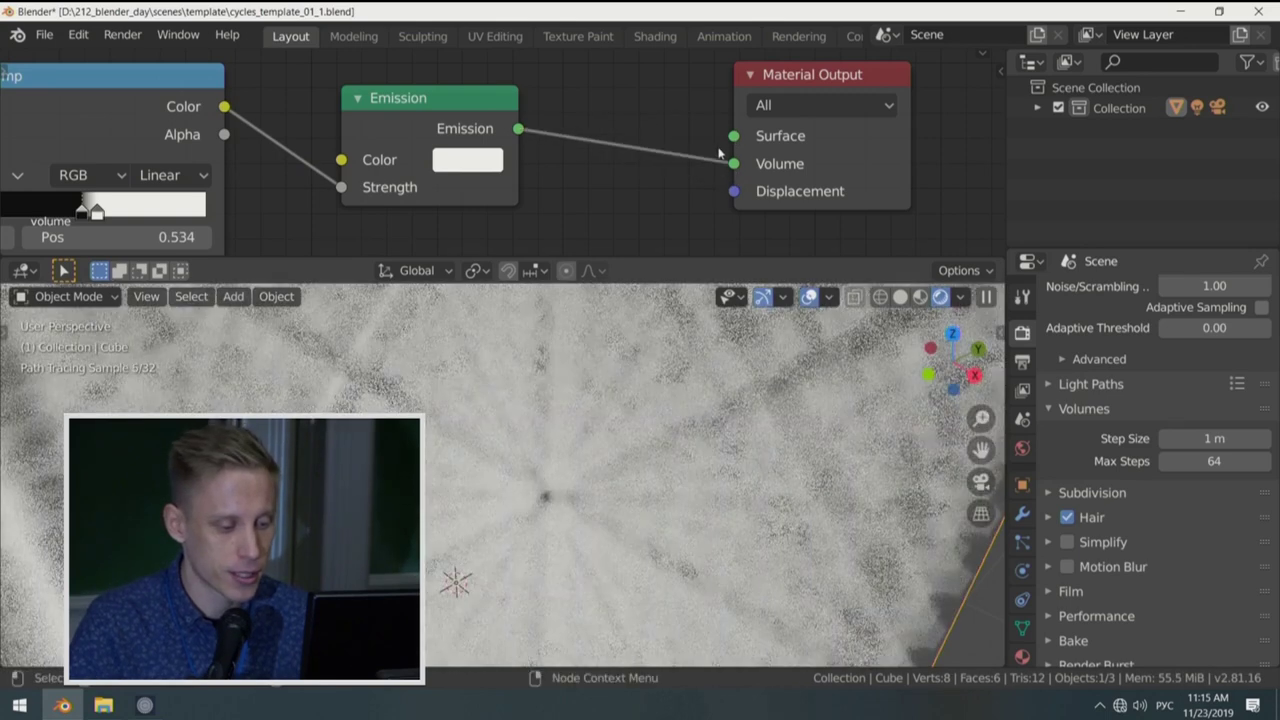
scroll(563, 393, "down", 5)
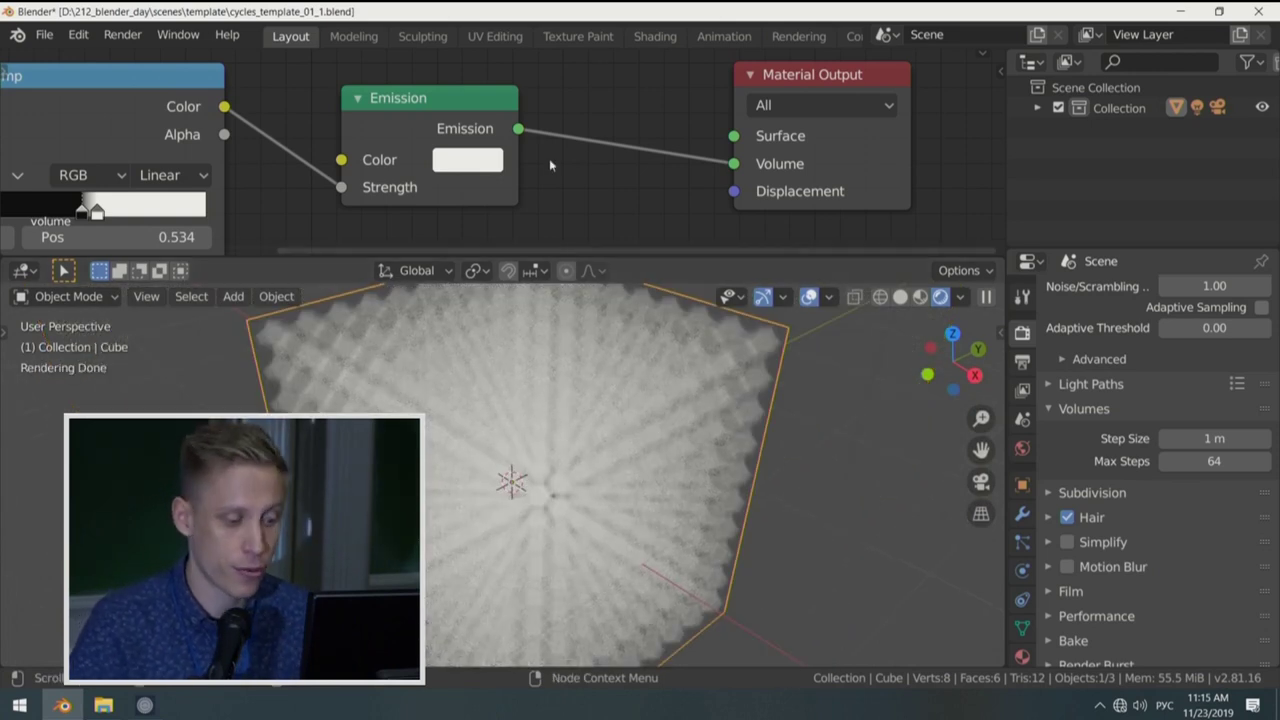
scroll(553, 155, "down", 1)
scroll(553, 155, "up", 6, "ctrl")
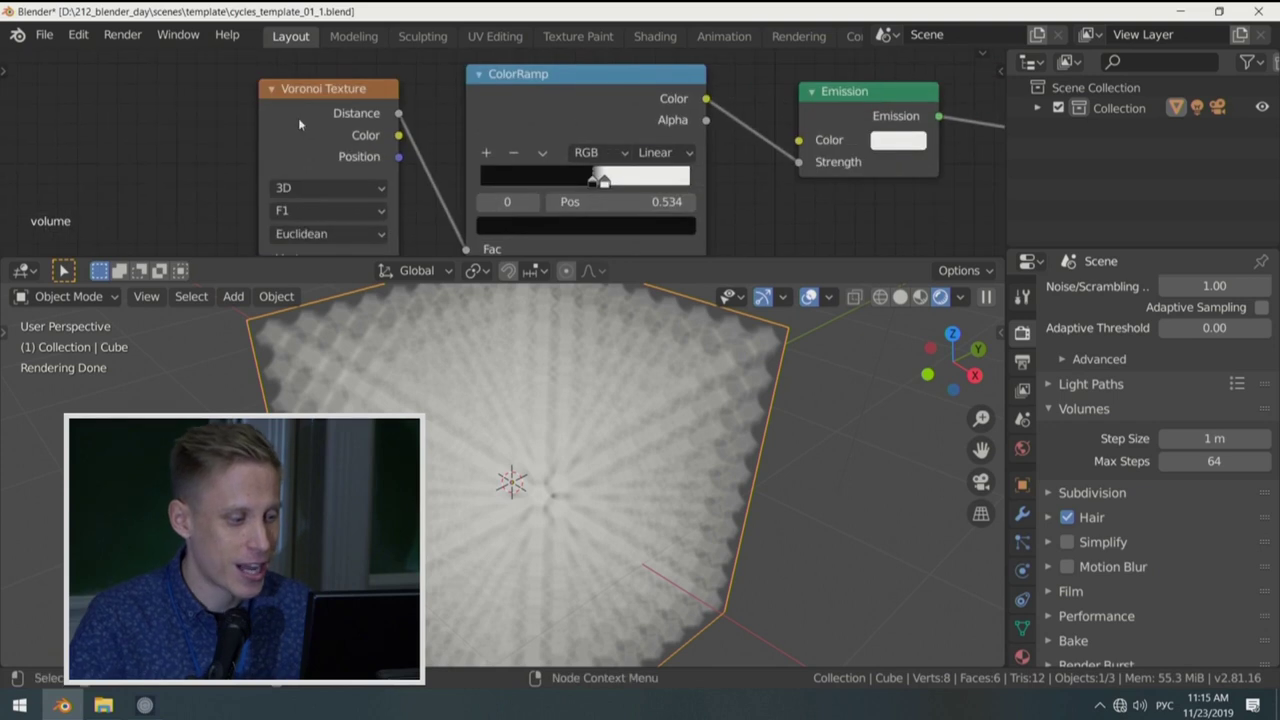
Step: Replace the Voronoi Texture with a Noise Texture and link its Color output to the ColorRamp's Fac input
key("x")
key("shift+a")
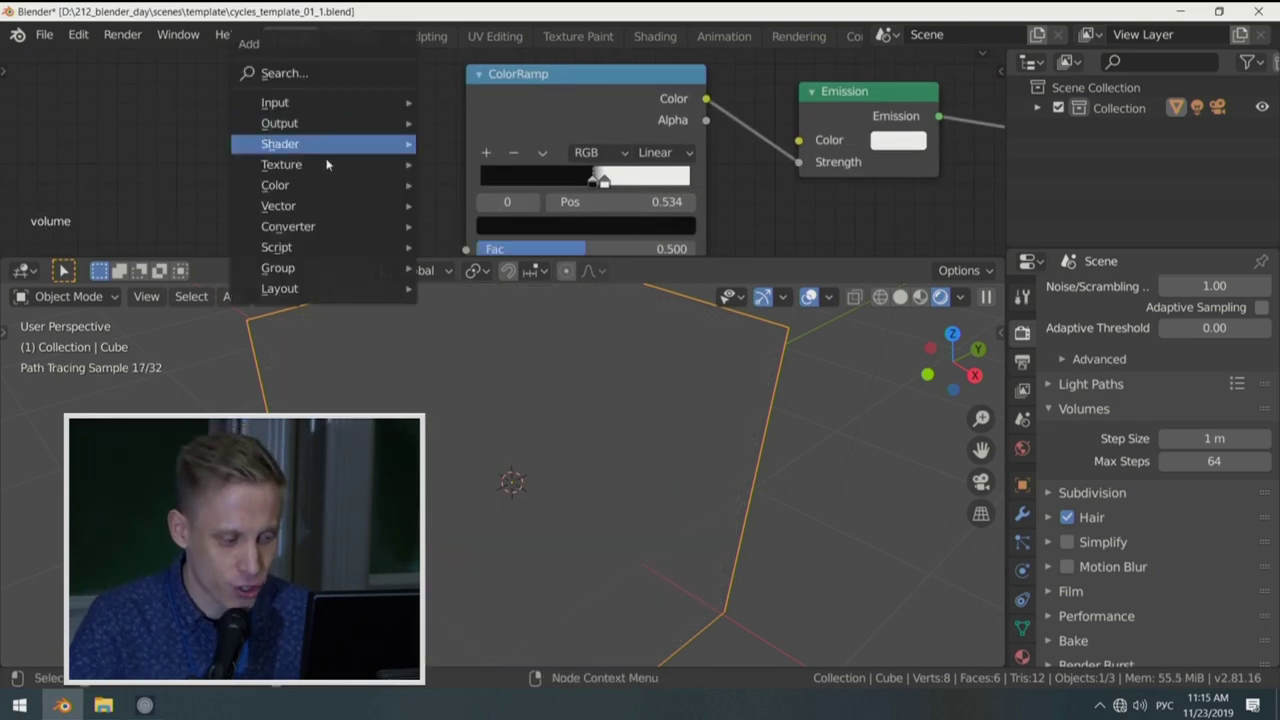
mouse_move(324, 168)
left_click(483, 395)
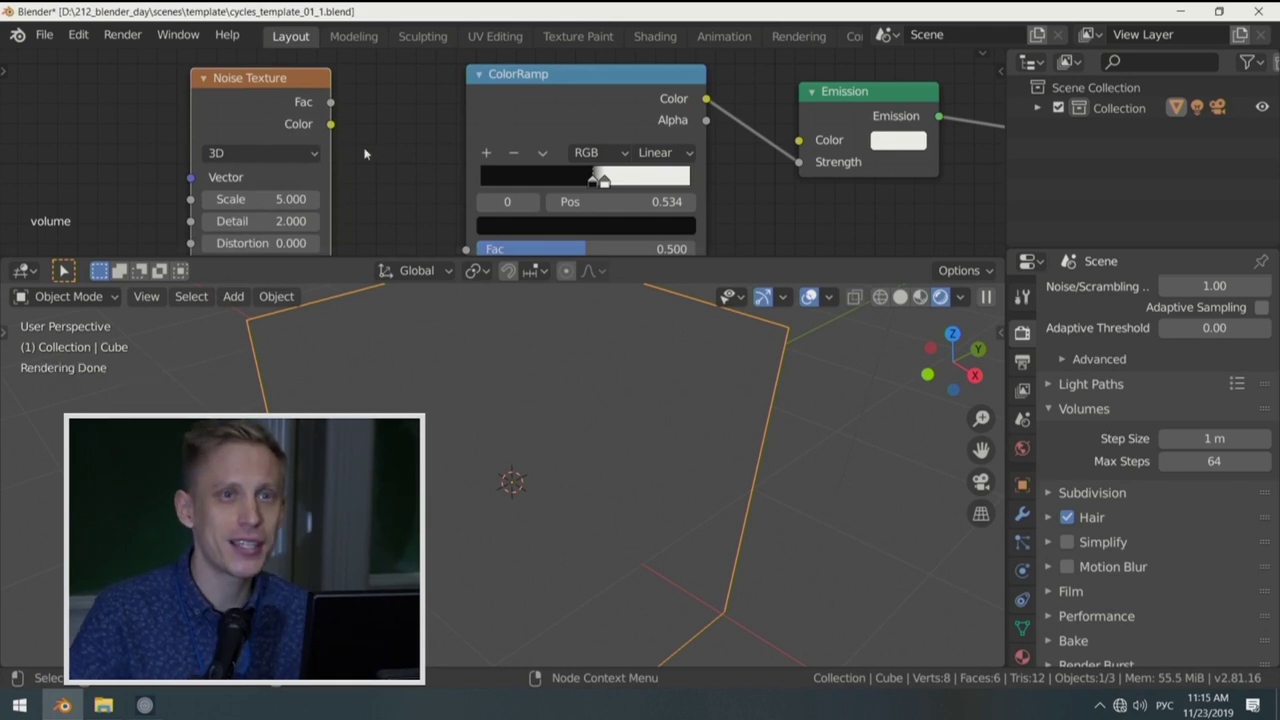
left_click_drag(331, 124, 470, 249)
middle_click_drag(418, 173, 509, 147)
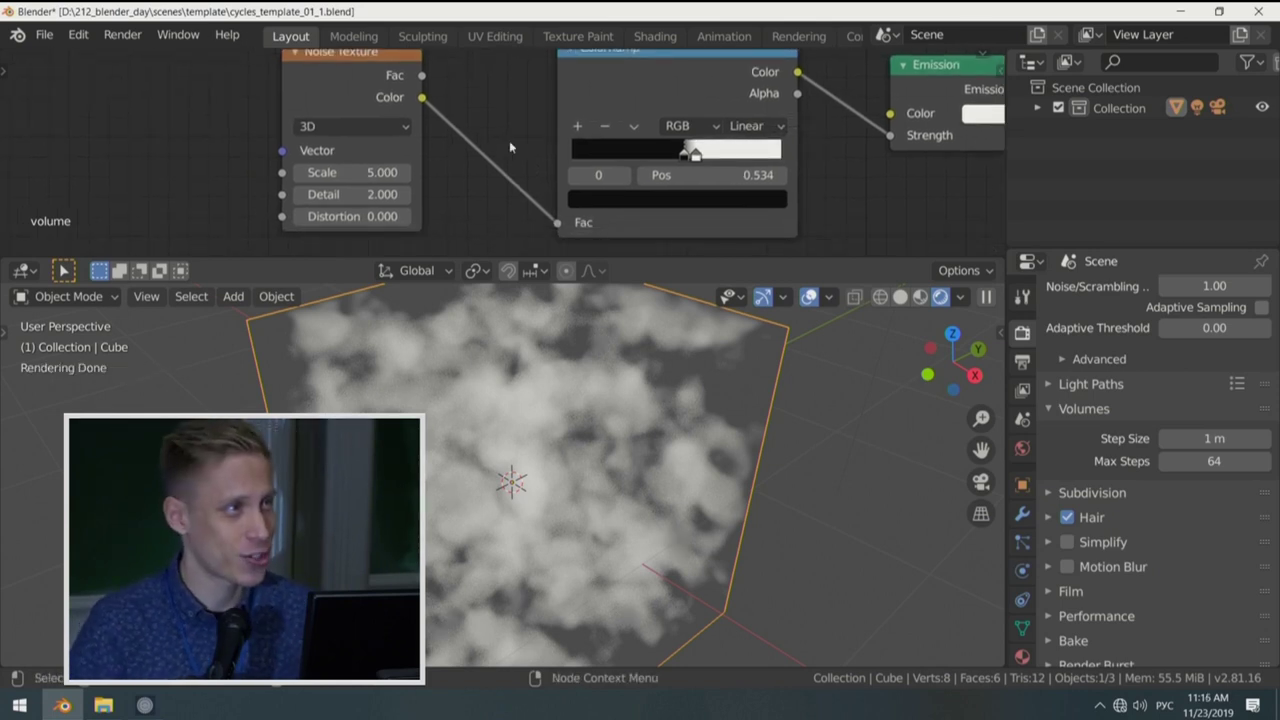
Step: Examine the node chain from the ColorRamp through the Emission shader to the Material Output's Volume input
scroll(753, 193, "down", 6, "ctrl")
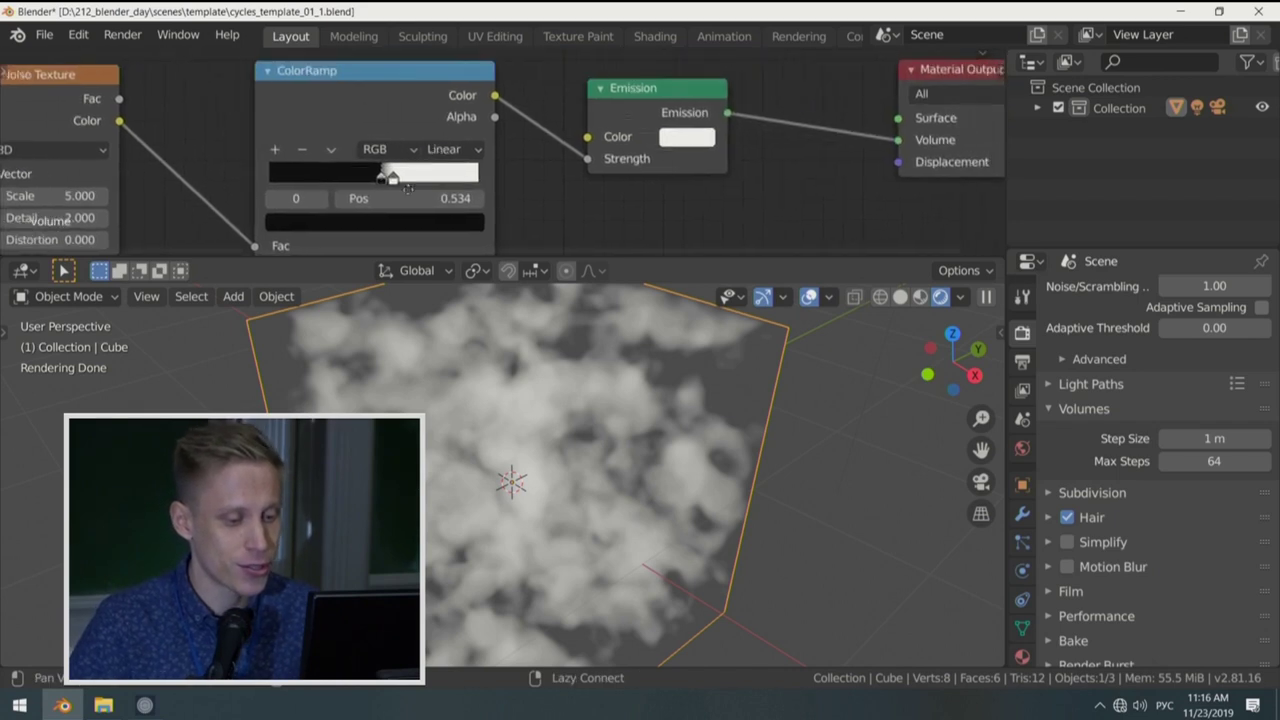
left_click(496, 120)
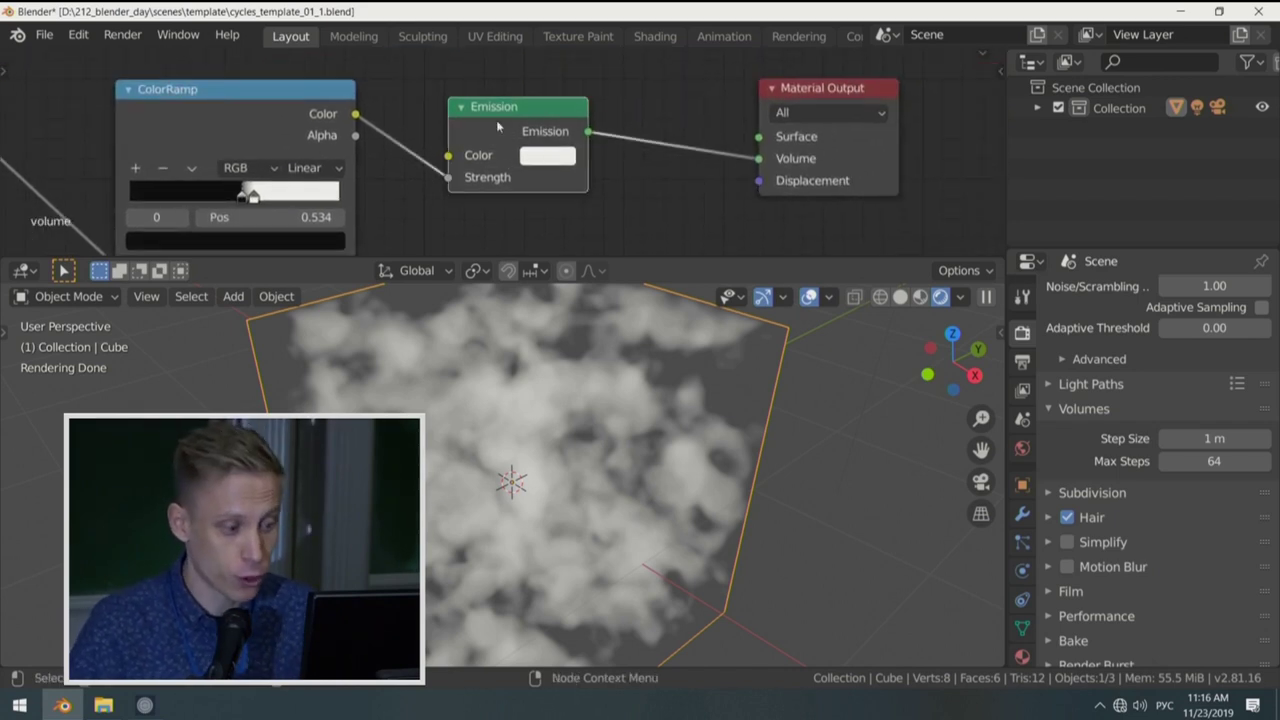
scroll(474, 118, "up", 2)
scroll(562, 114, "down", 5, "ctrl")
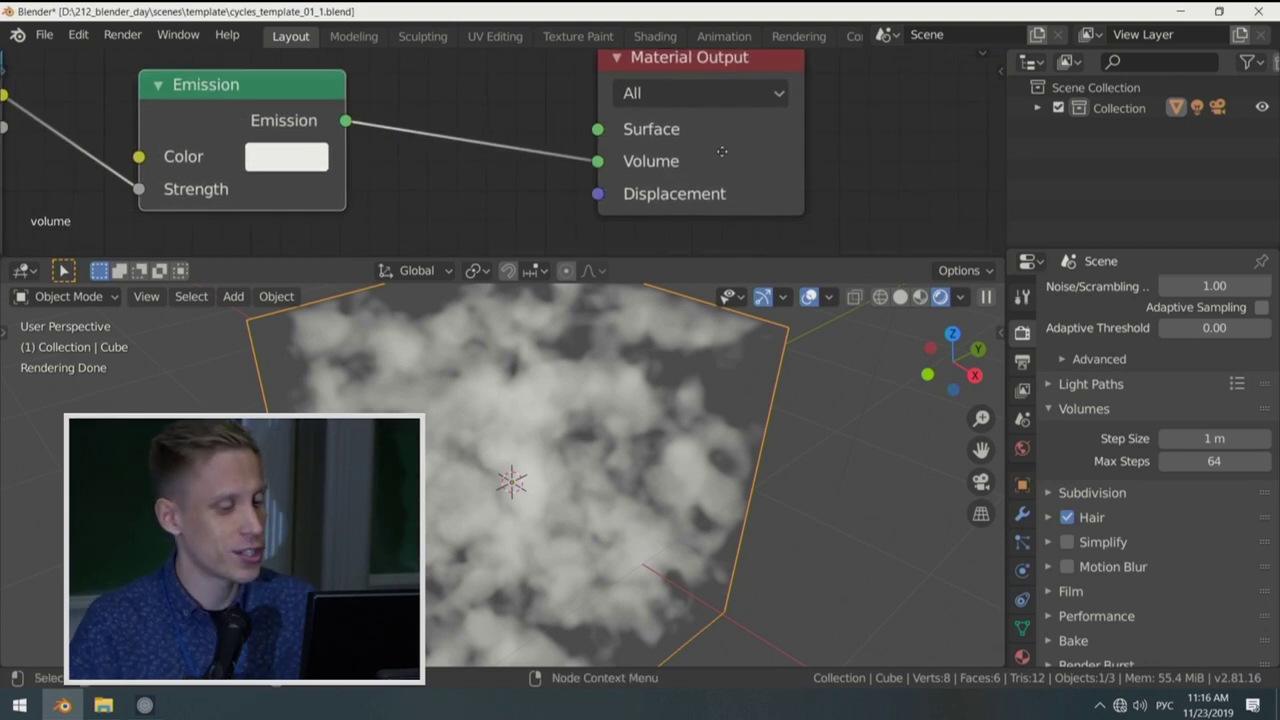
middle_click_drag(720, 153, 700, 168)
scroll(700, 168, "down", 3)
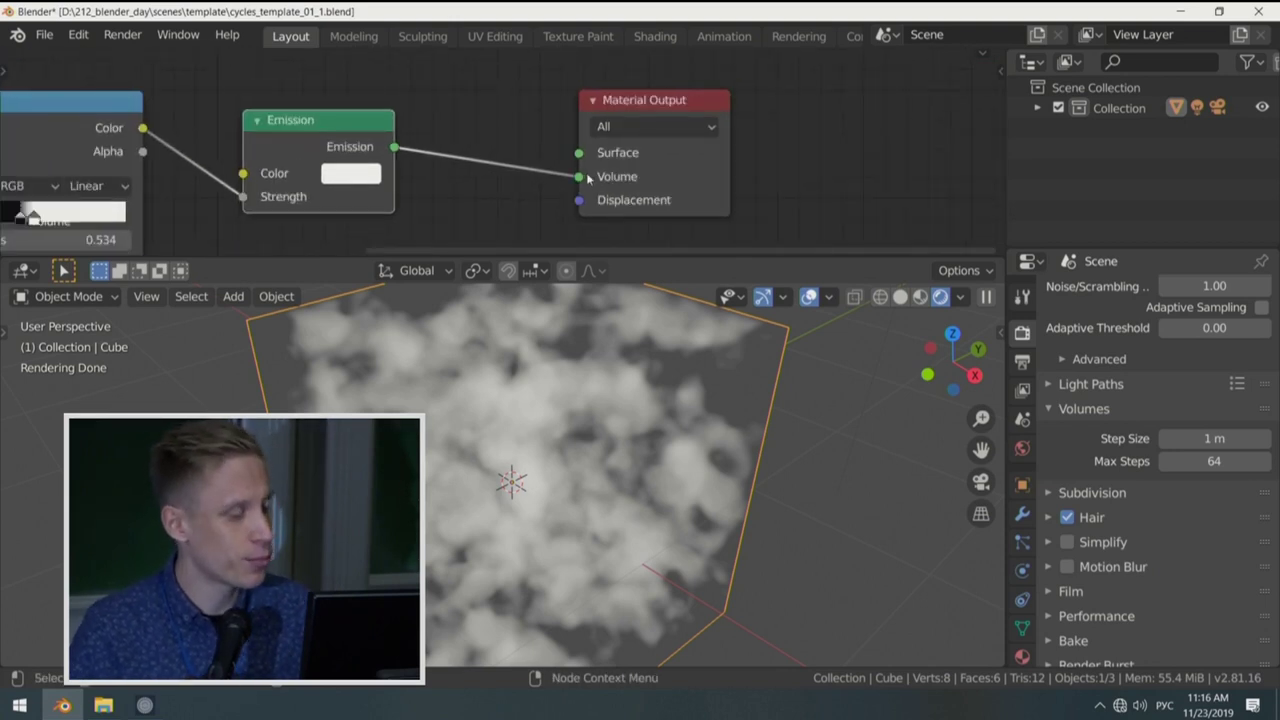
scroll(255, 140, "up", 4, "ctrl")
scroll(255, 140, "up", 5, "ctrl")
Step: Set the Noise Texture's Scale to 7.8 and its Detail to 0, and inspect the cube's volume close up
scroll(596, 172, "up", 4)
middle_click_drag(596, 172, 610, 132)
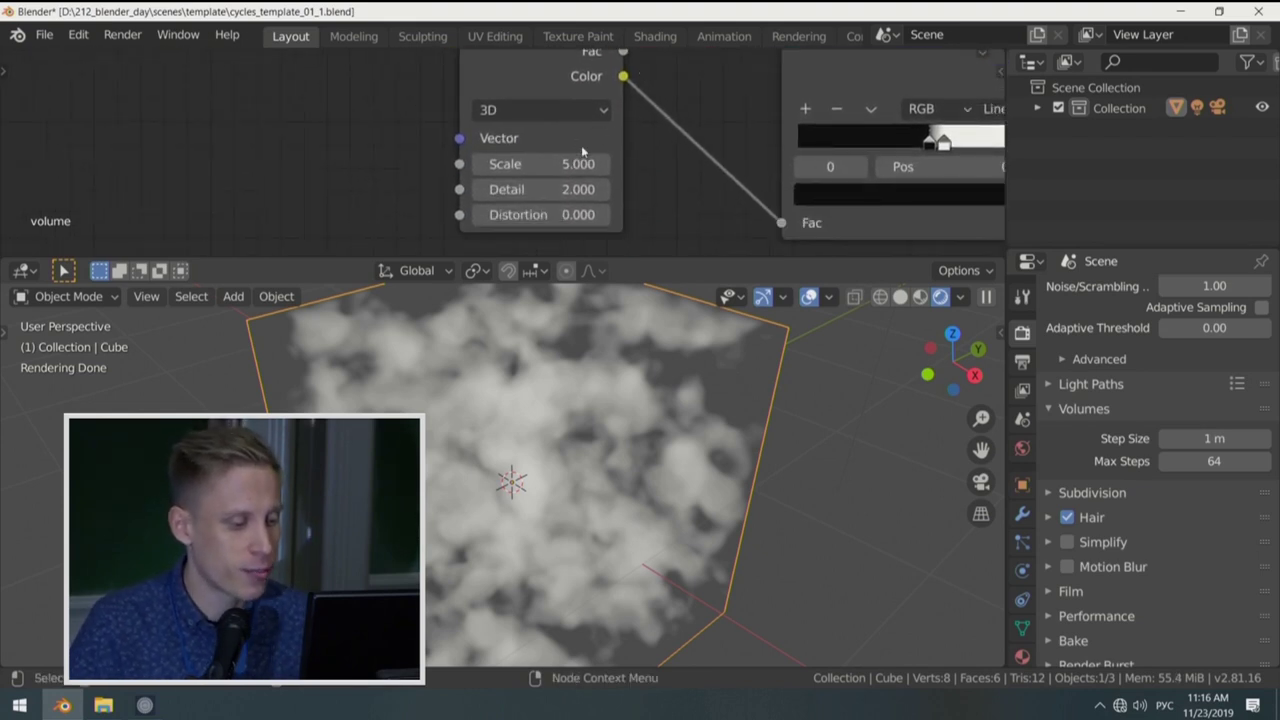
mouse_move(533, 172)
left_mouse_down()
mouse_move(595, 164)
mouse_move(533, 164)
mouse_move(515, 186)
left_mouse_up()
scroll(551, 186, "up", 1)
scroll(729, 332, "up", 3)
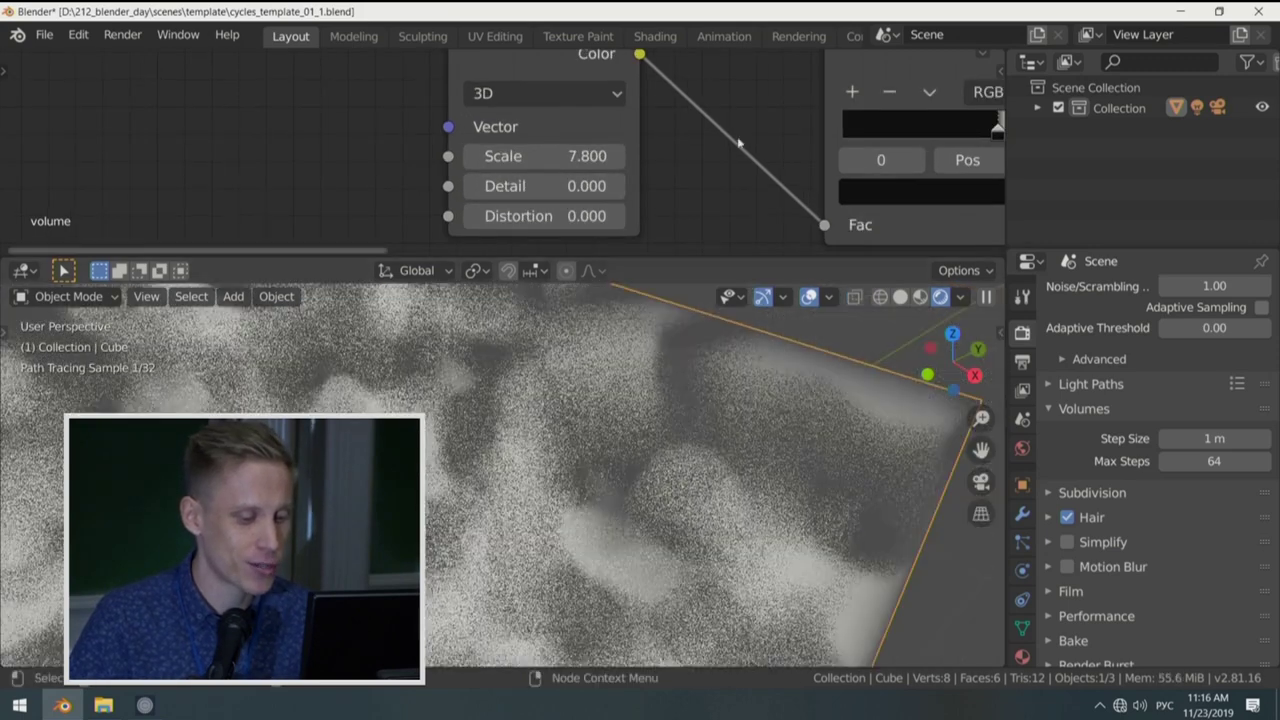
Step: Harden the ColorRamp's transition by moving its white stop to 0.539, right beside the black stop
scroll(740, 140, "down", 3, "ctrl")
scroll(705, 143, "up", 2)
left_click_drag(705, 150, 667, 157)
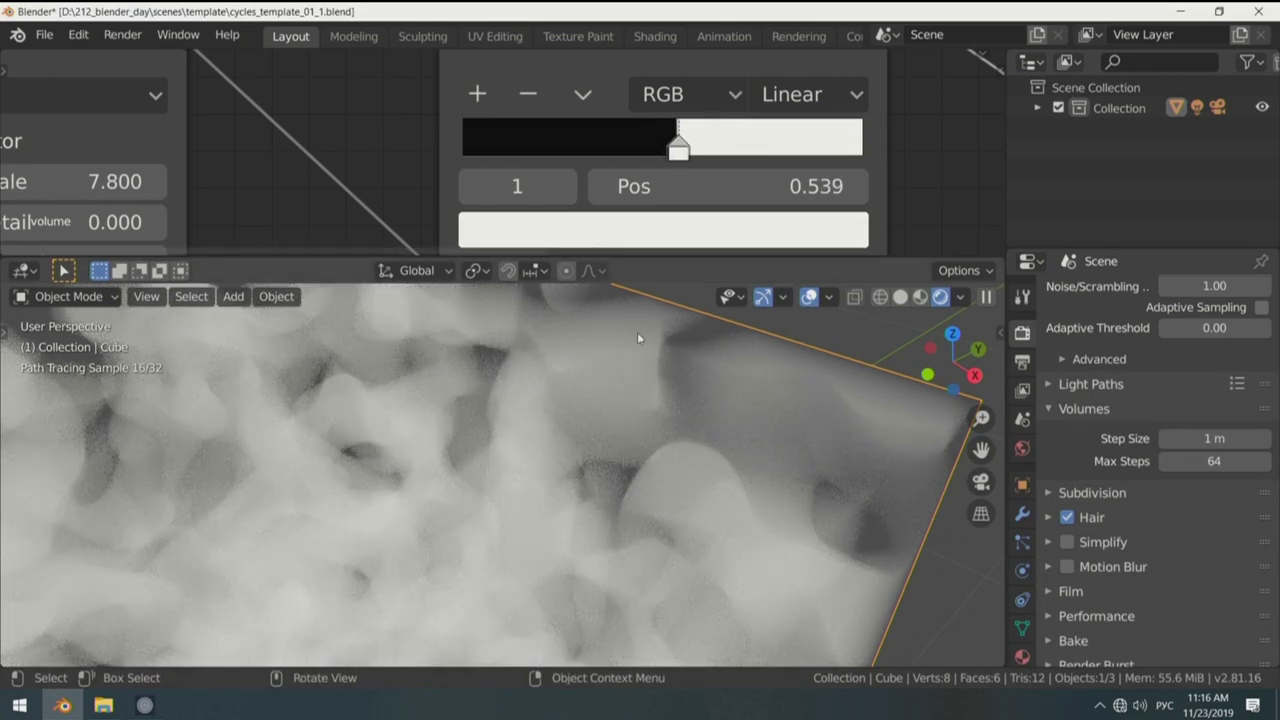
Step: Set the Noise Texture's Scale to 2 and its Detail to 5.7
scroll(600, 90, "down", 2)
scroll(590, 70, "down", 1)
key("ctrl+v")
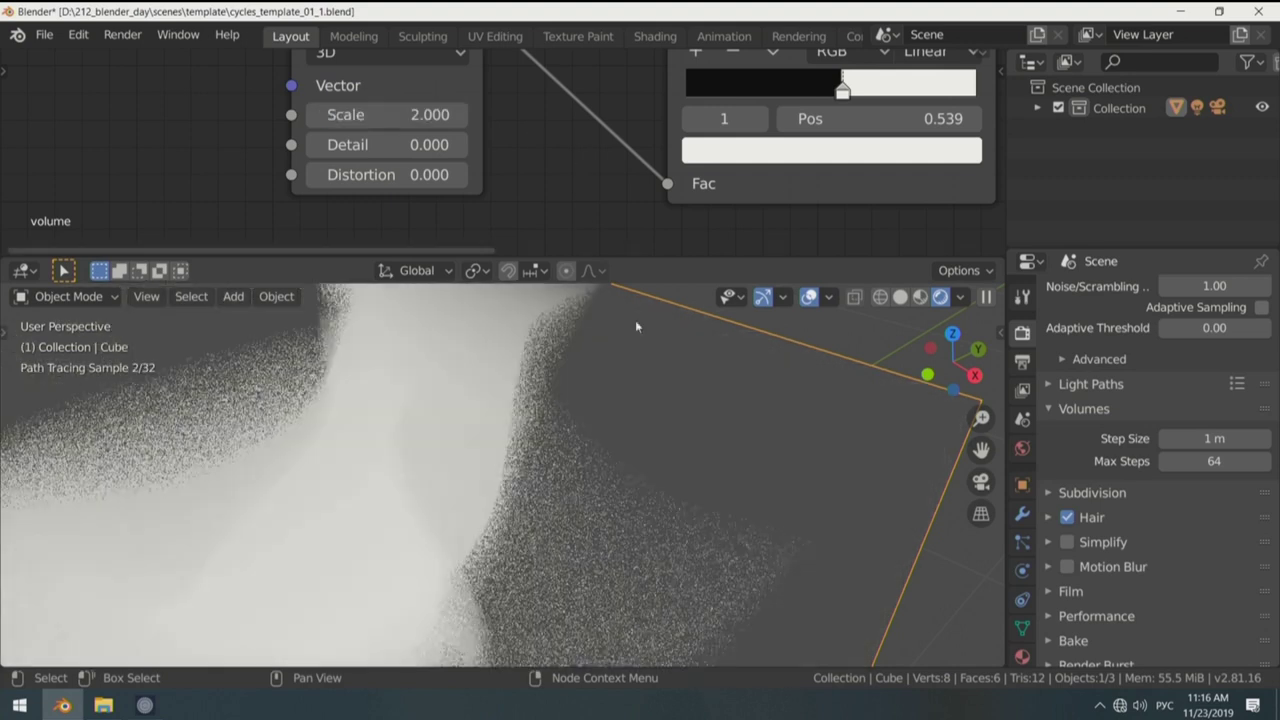
scroll(600, 386, "down", 2)
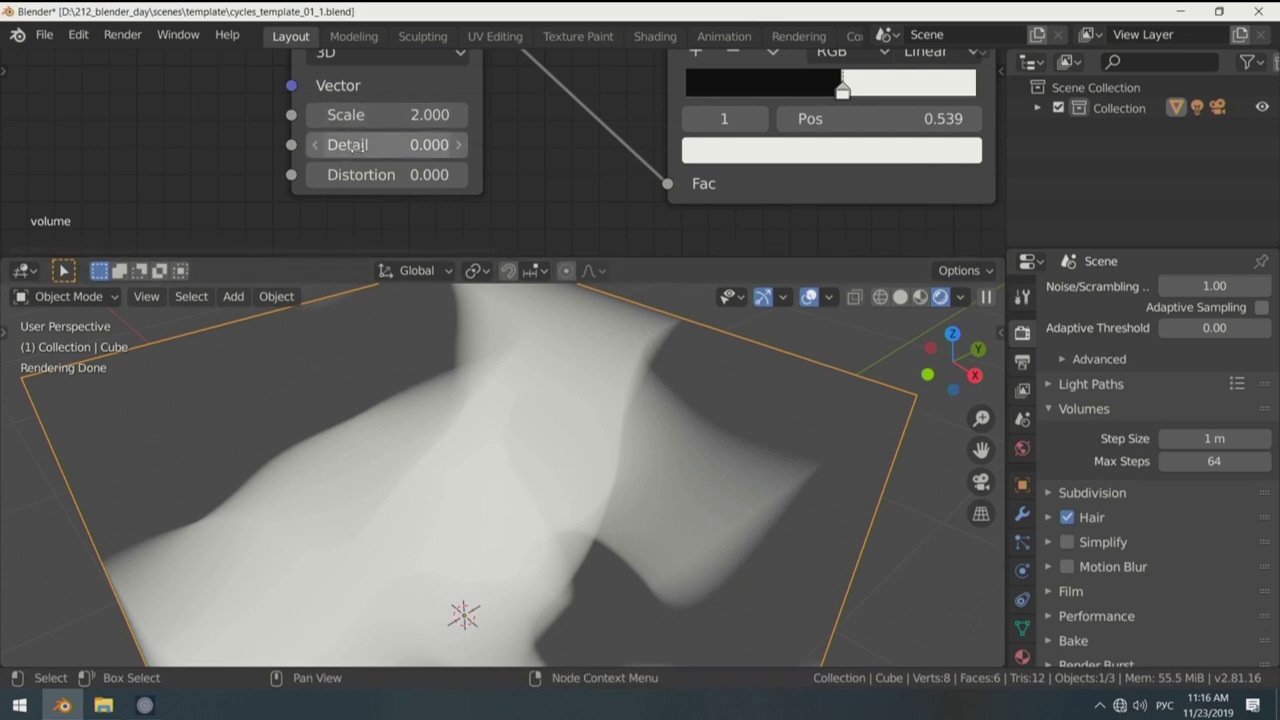
left_click_drag(380, 144, 347, 145)
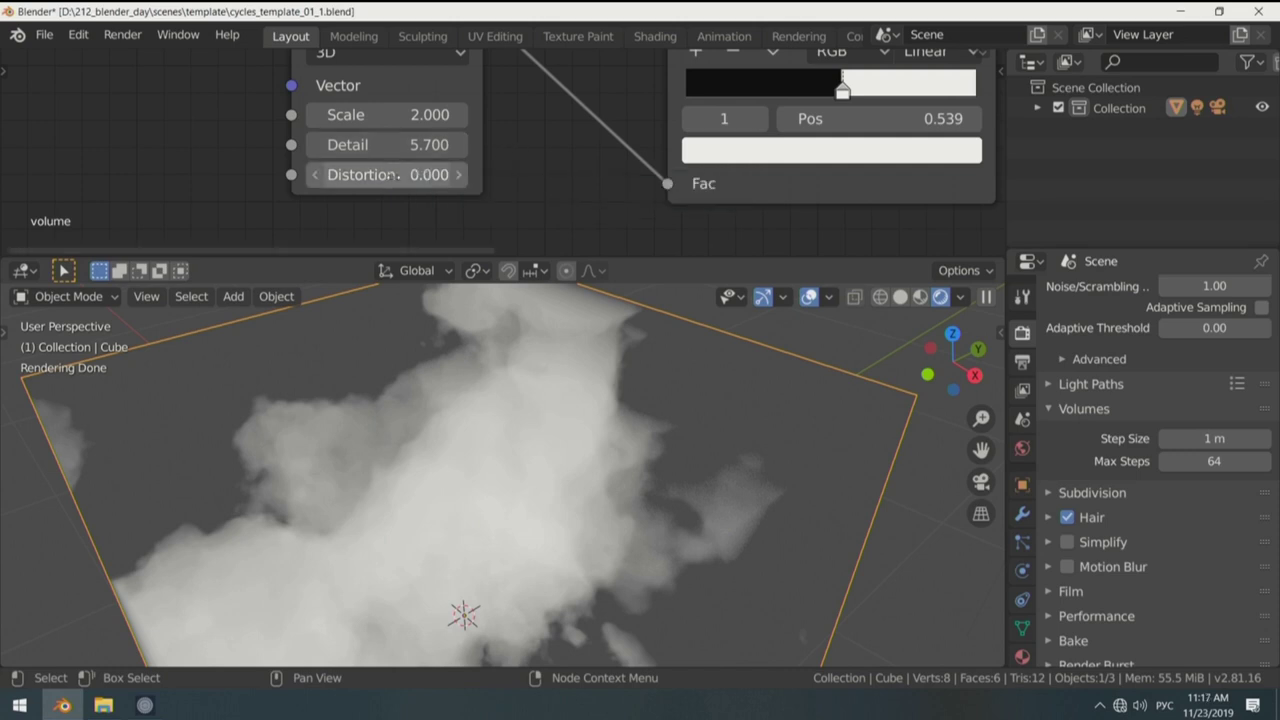
Step: Try Distortion values of 2.7 and 4.7 on the Noise Texture and view more of the cube
left_click_drag(393, 174, 552, 156, "alt")
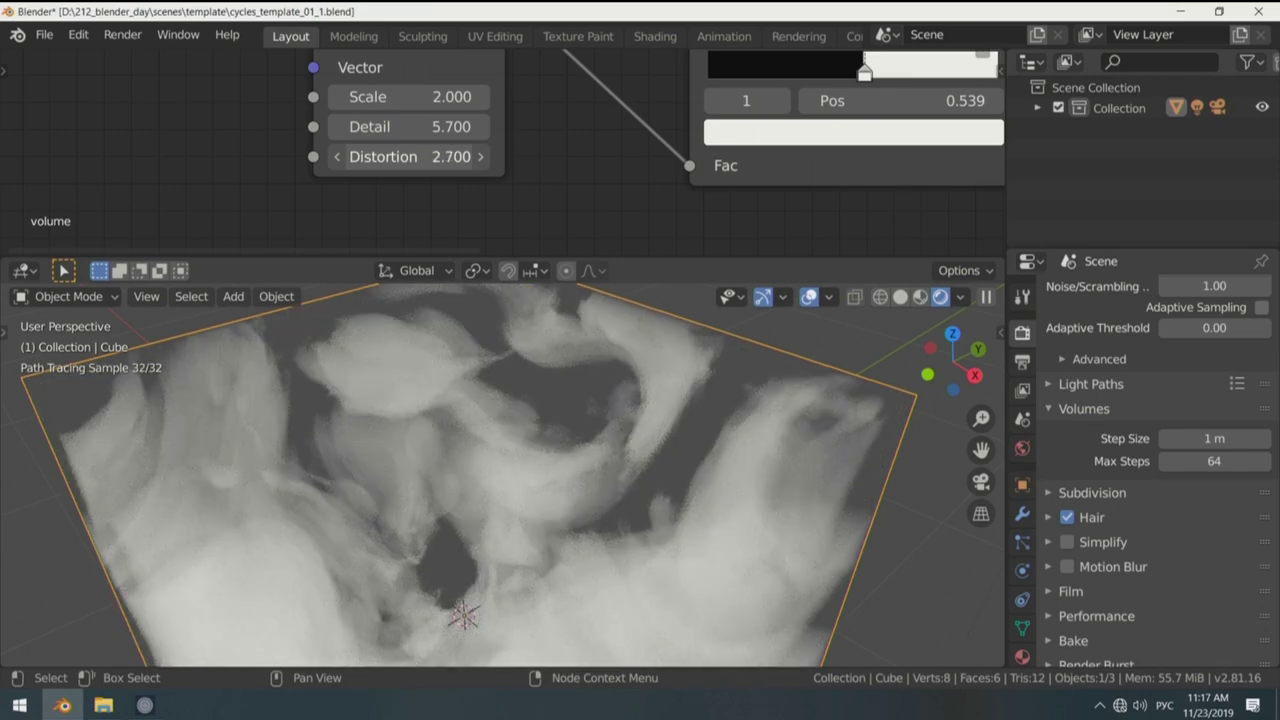
left_click_drag(460, 156, 500, 156)
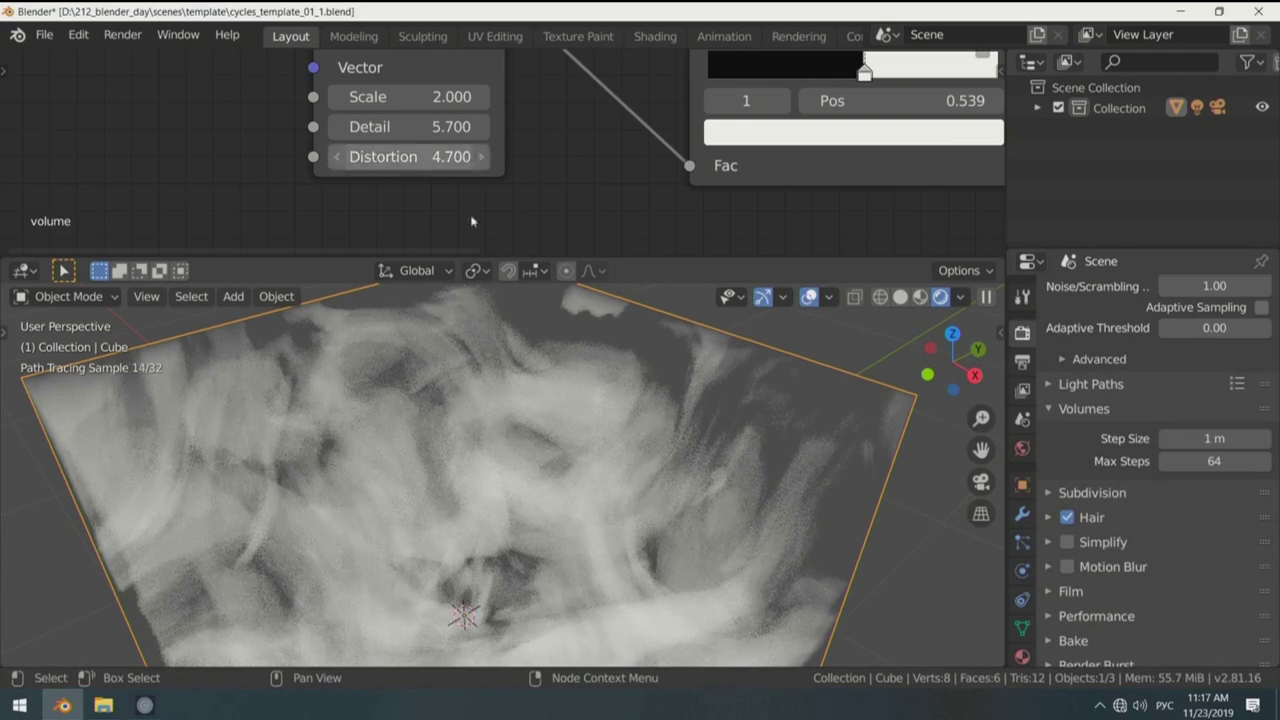
scroll(507, 500, "down", 3)
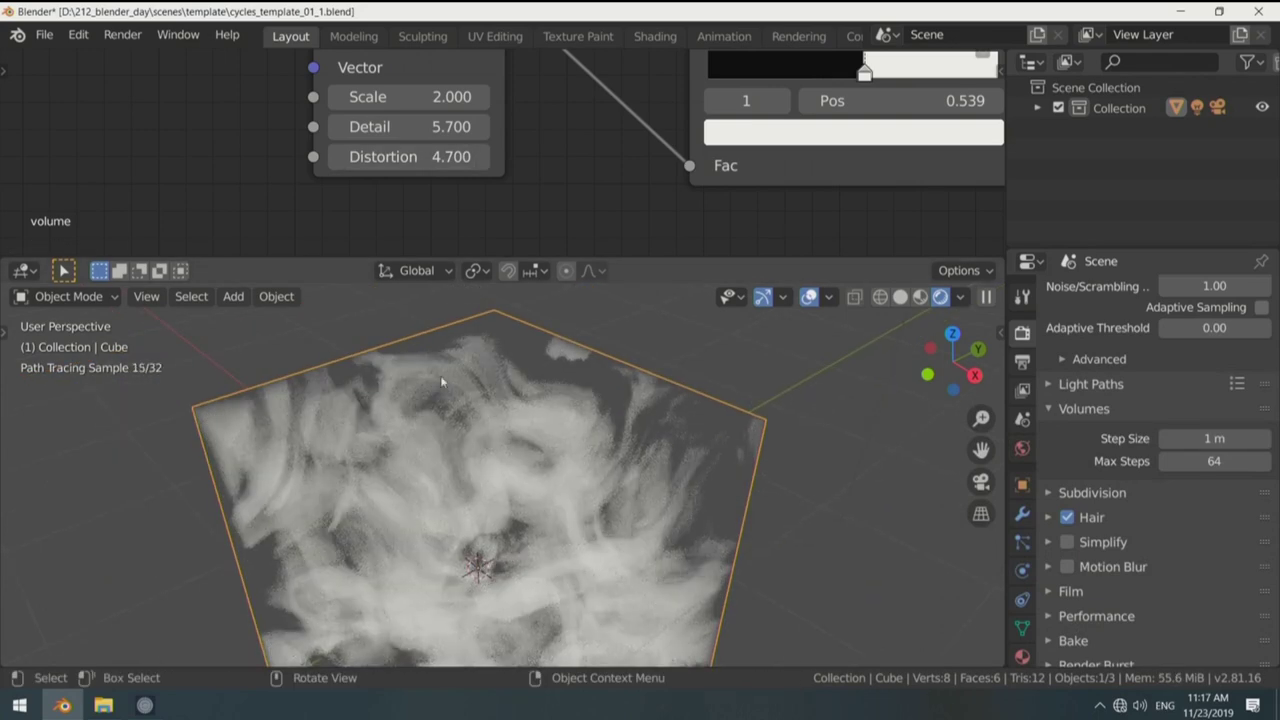
Step: Reset the Noise Texture's Distortion to 0
left_click_drag(430, 156, 110, 156)
left_click(440, 156)
type("0")
key("Return")
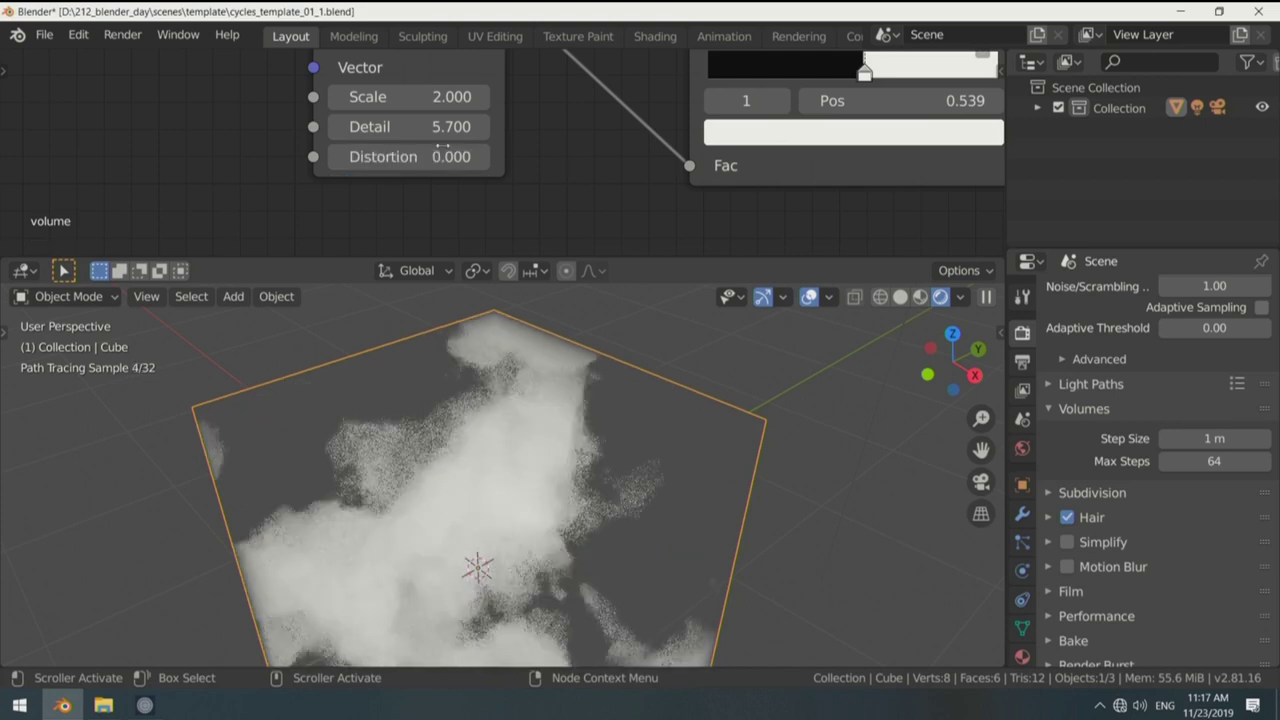
Step: Duplicate the Noise Texture in the enlarged node editor, link the copy's Color output to the original's Vector input, and restore the layout
middle_click_drag(443, 146, 605, 250)
middle_click_drag(564, 136, 723, 124)
scroll(634, 188, "up", 1)
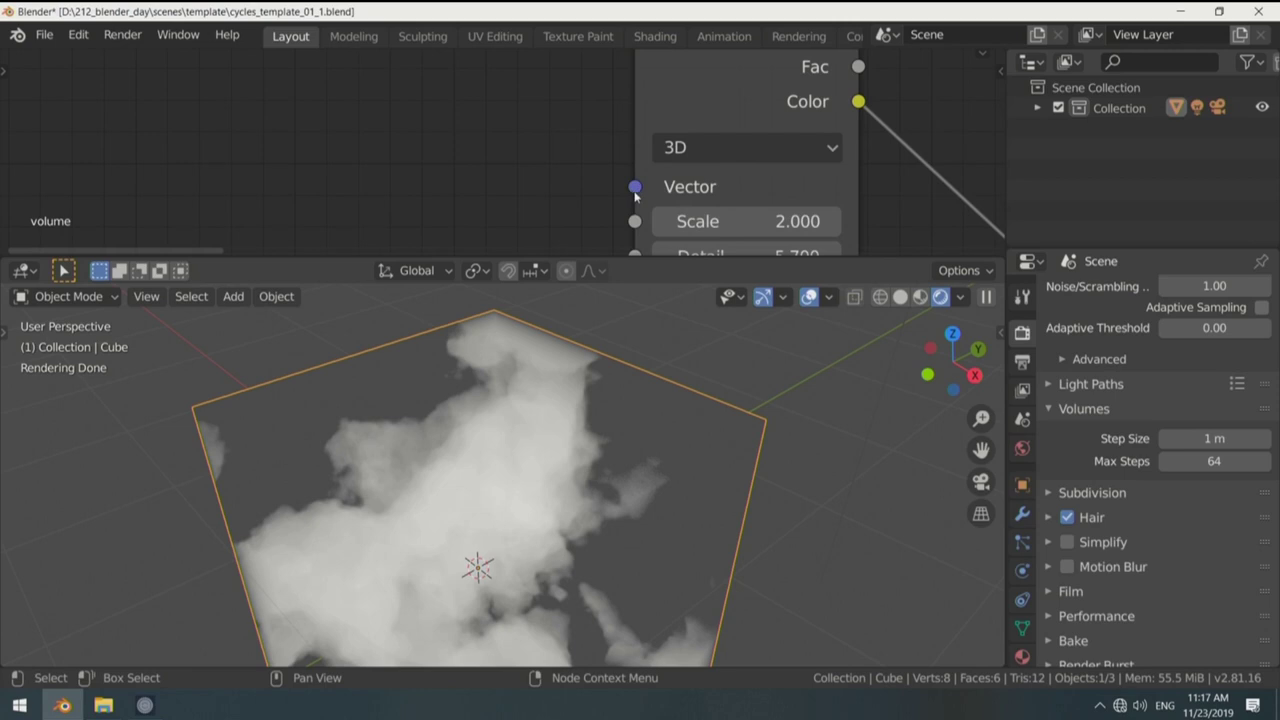
key("ctrl+space")
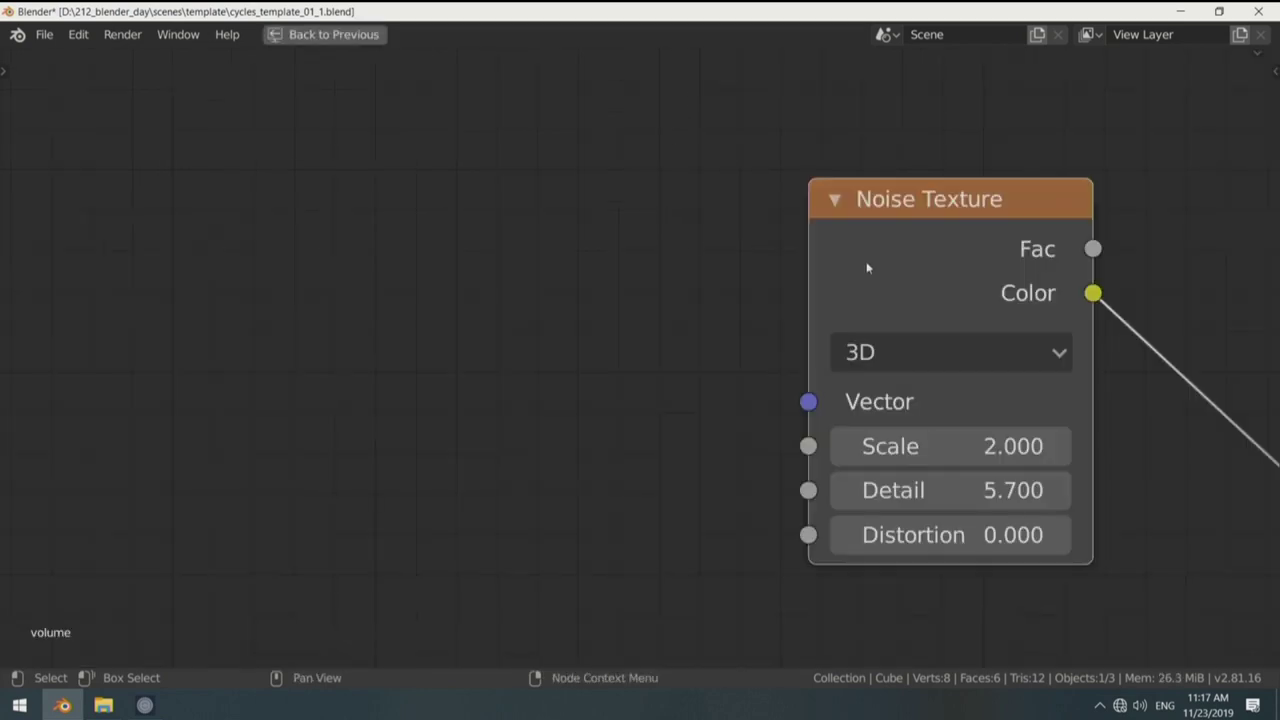
scroll(890, 260, "up", 1)
scroll(860, 290, "down", 2, "shift")
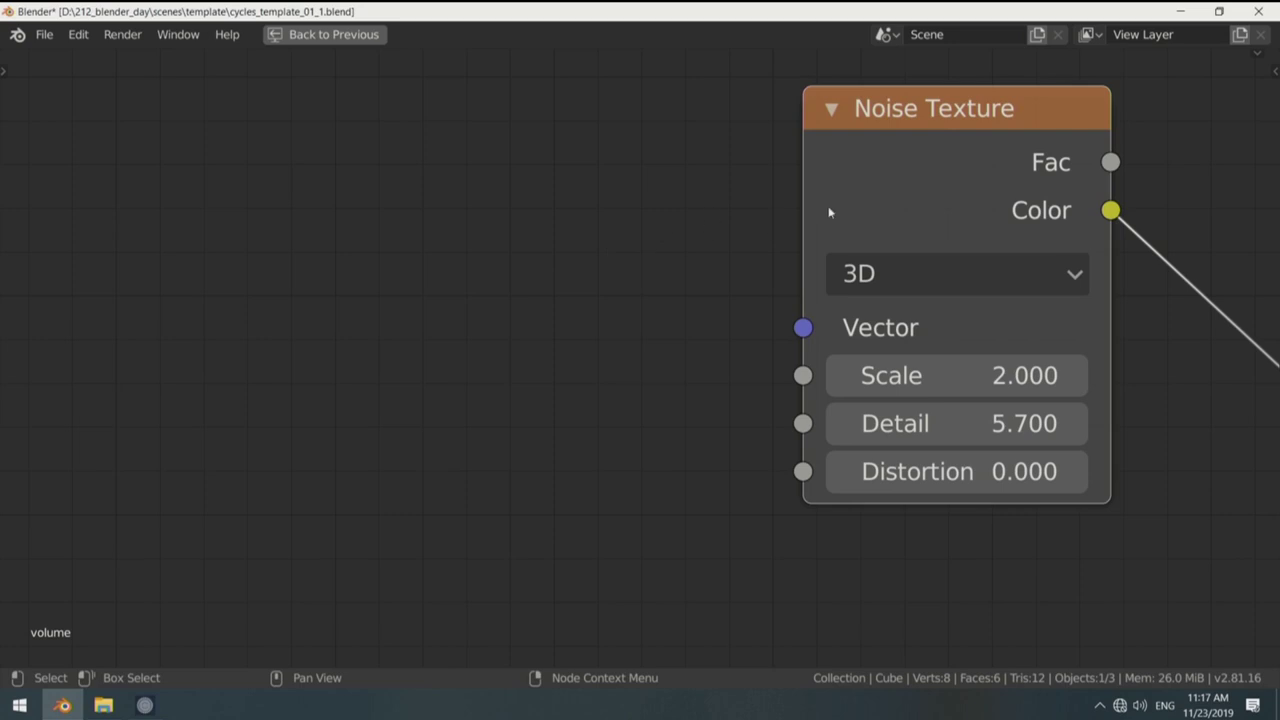
left_click(983, 148)
key("shift+d")
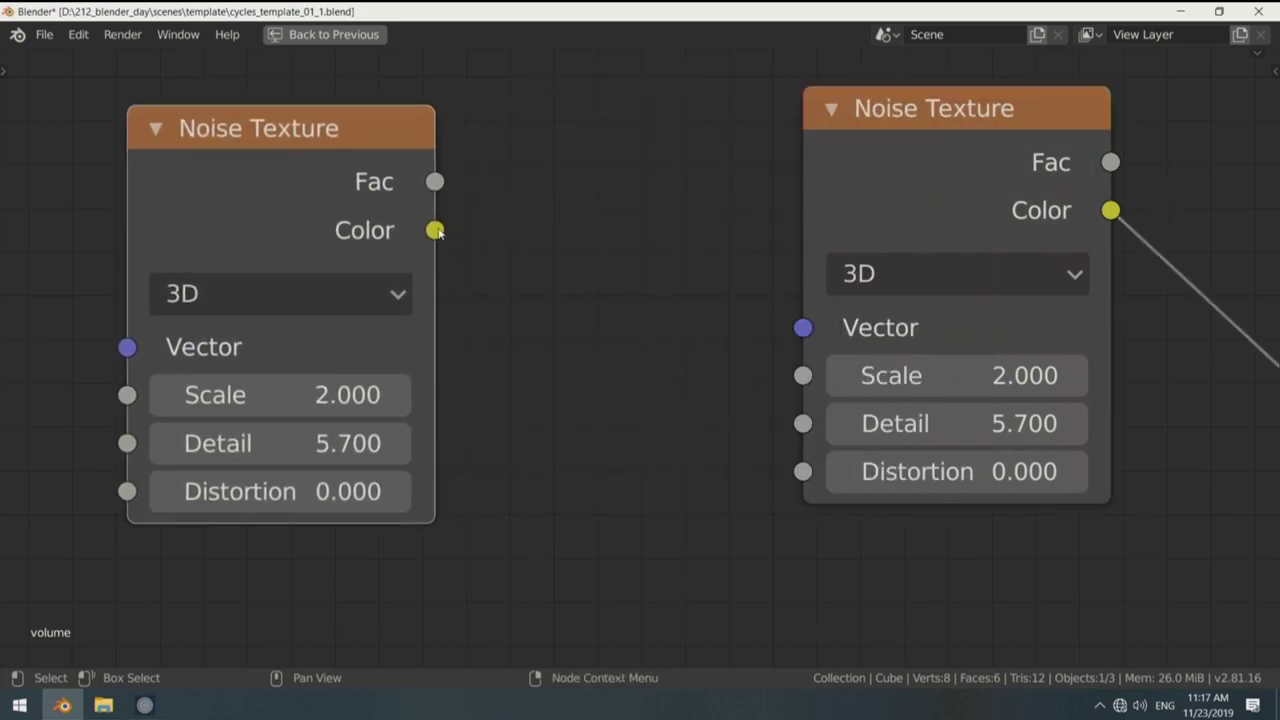
left_click_drag(434, 230, 805, 330)
key("ctrl+space")
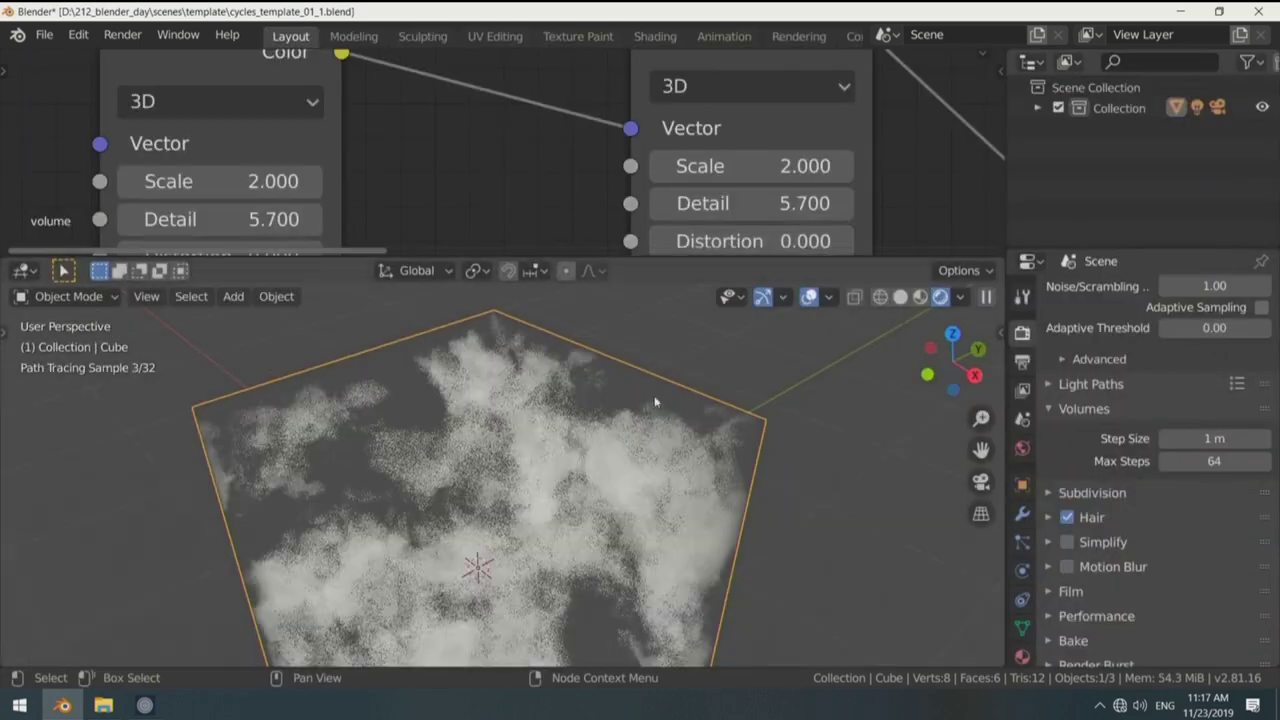
Step: Disconnect the original Noise Texture's Vector input and relink the duplicate's Color output to it to compare the volumes
middle_click_drag(582, 157, 657, 165)
left_click_drag(709, 133, 600, 110)
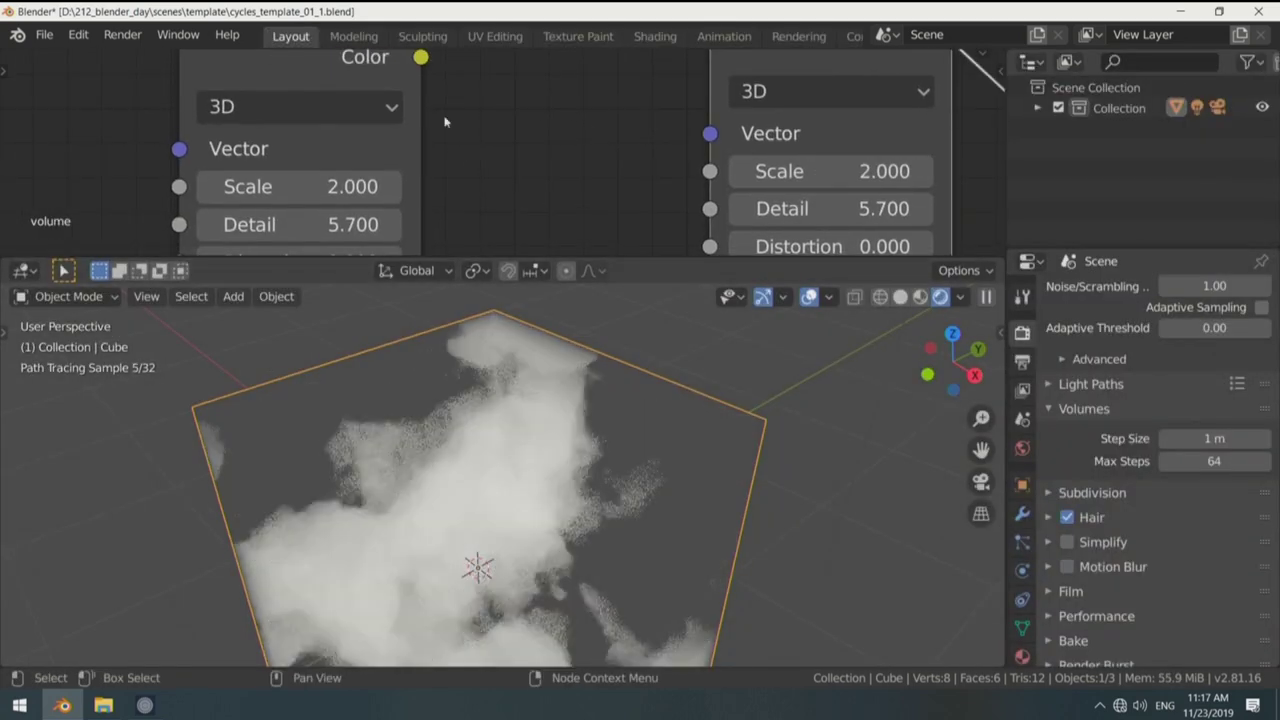
left_click_drag(422, 66, 700, 142)
scroll(641, 153, "down", 1)
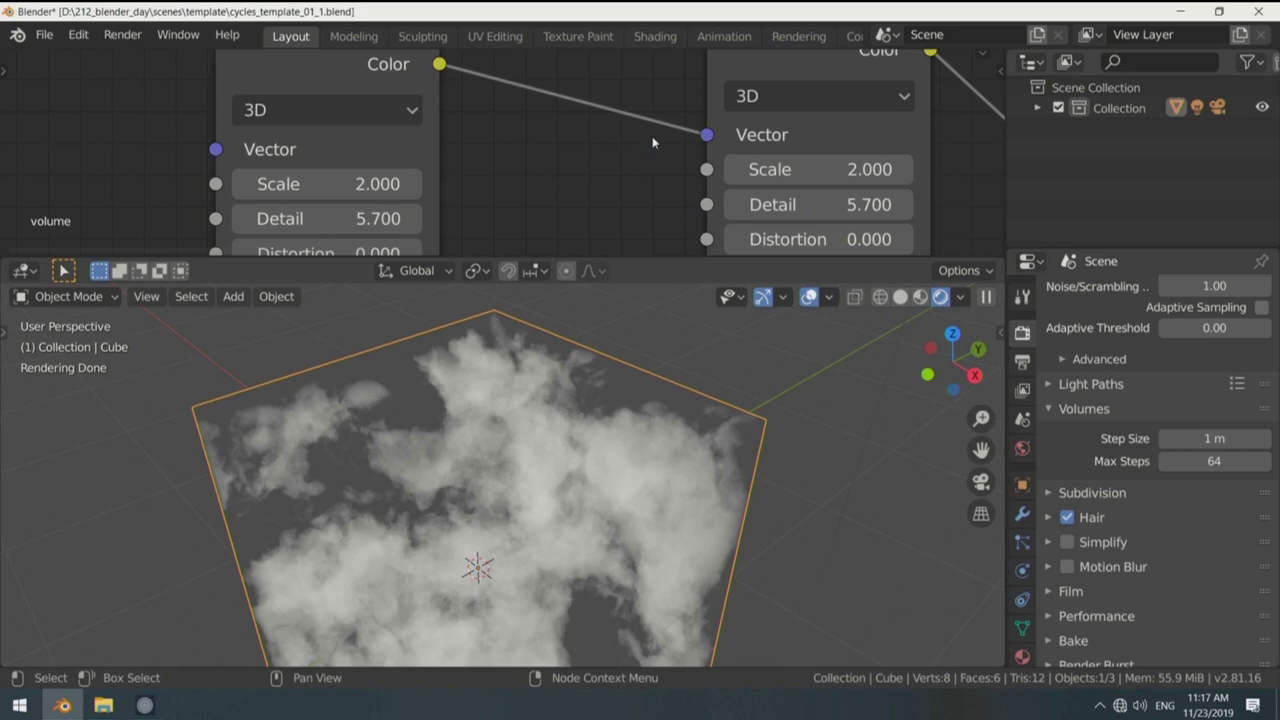
Step: Unlink the duplicate Noise Texture from the original, set the original's dimensions to 2D, and view the cube from farther away
scroll(617, 130, "down", 1)
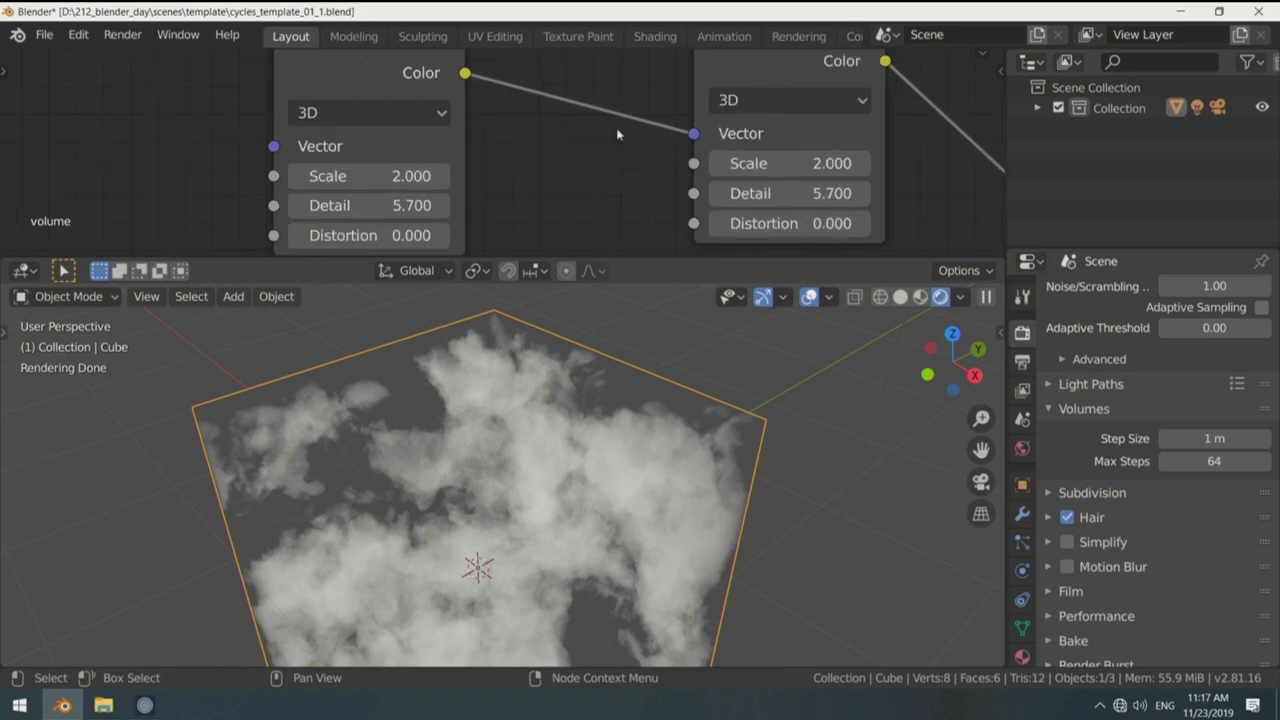
scroll(612, 129, "down", 2)
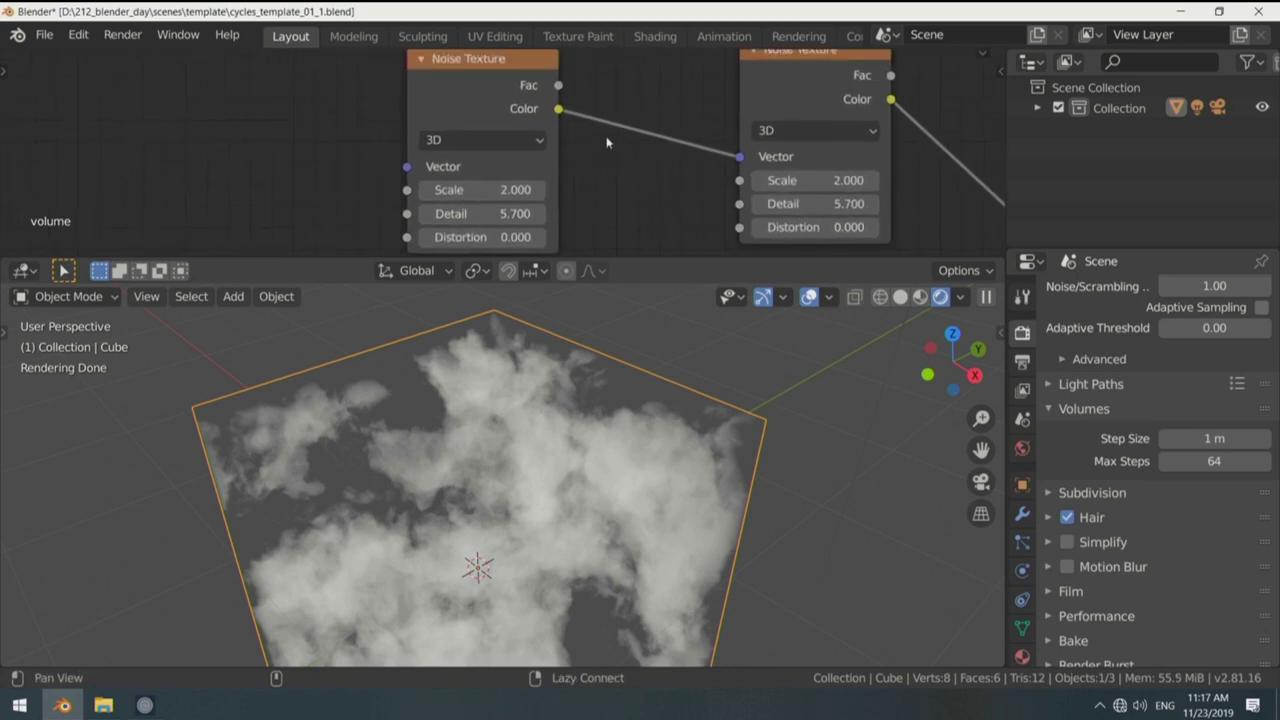
scroll(605, 130, "up", 1)
scroll(550, 153, "up", 1)
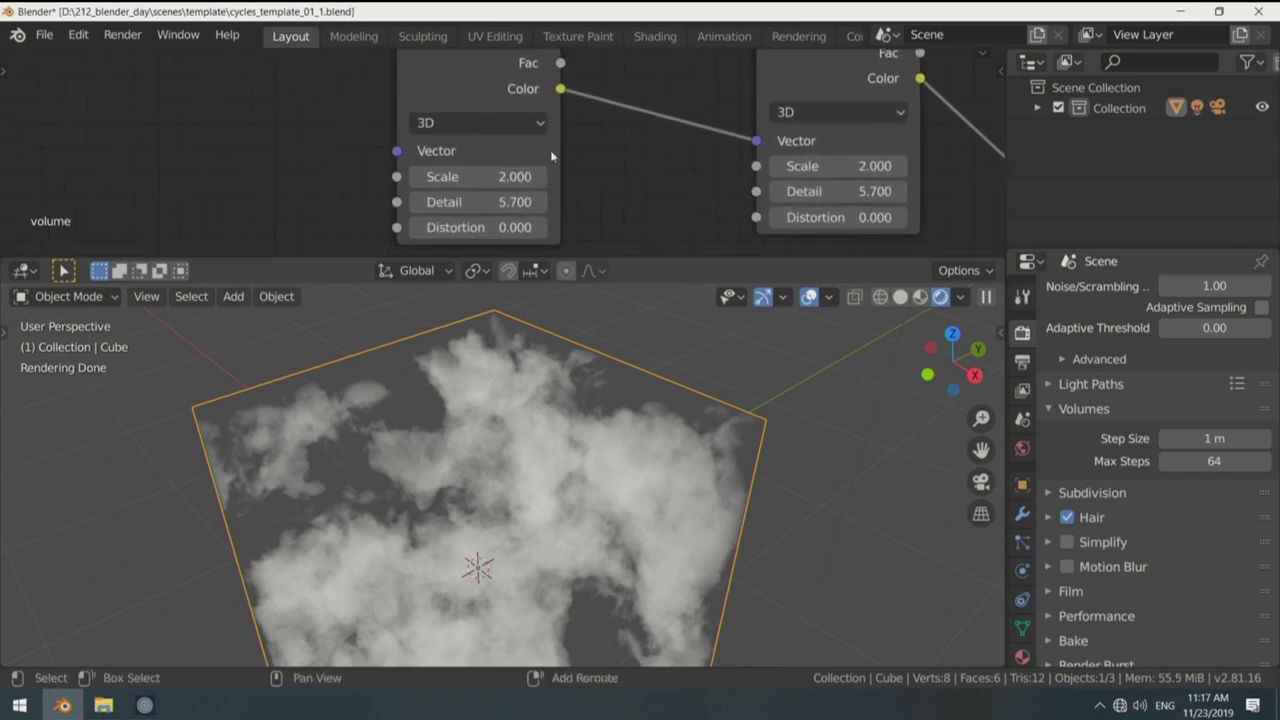
left_click(455, 122)
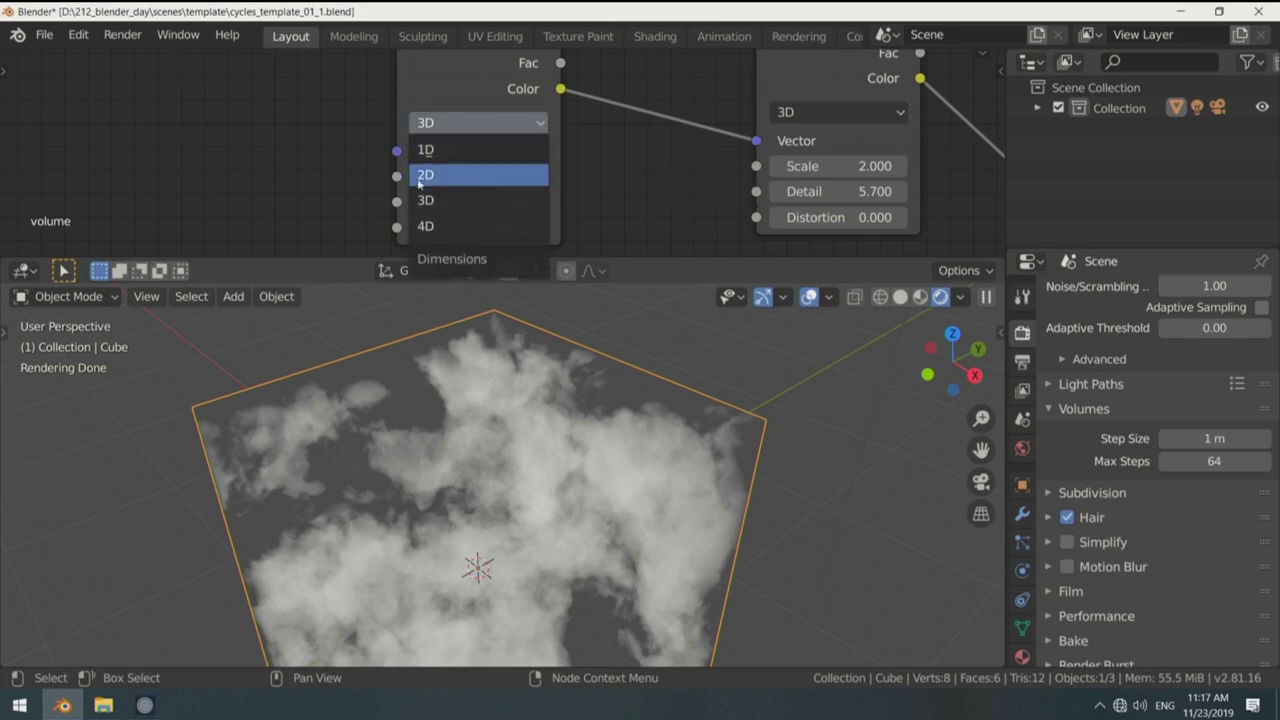
left_click(818, 112)
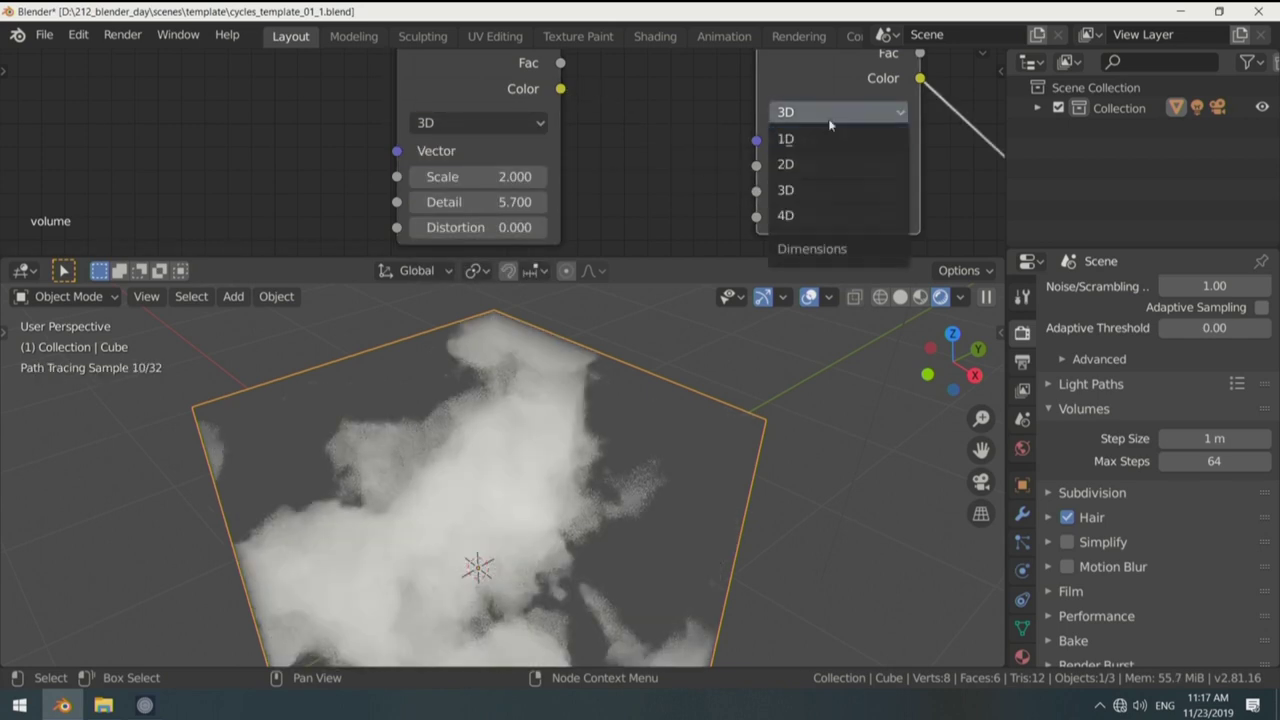
left_click(810, 163)
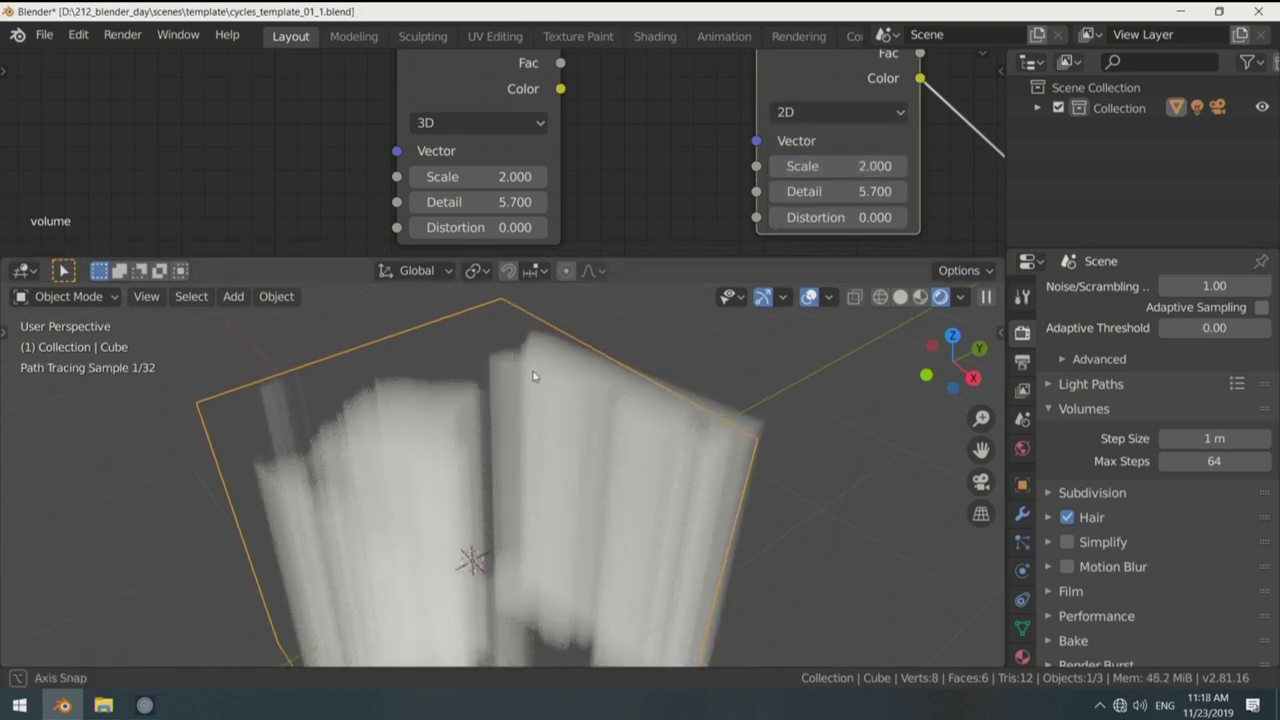
scroll(480, 480, "down", 3)
Step: Compare the 3D and 4D dimension settings on the Noise Texture that feeds the ColorRamp
left_click(798, 113)
left_click(786, 190)
left_click(818, 112)
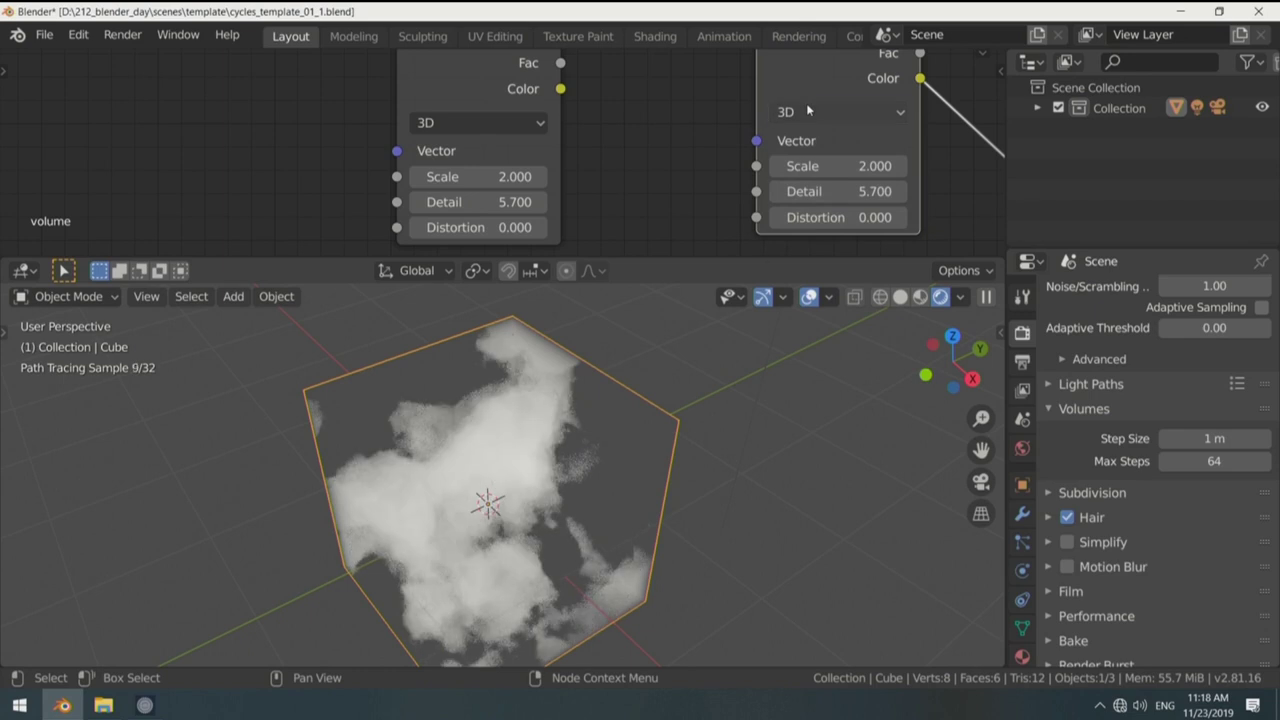
left_click(814, 214)
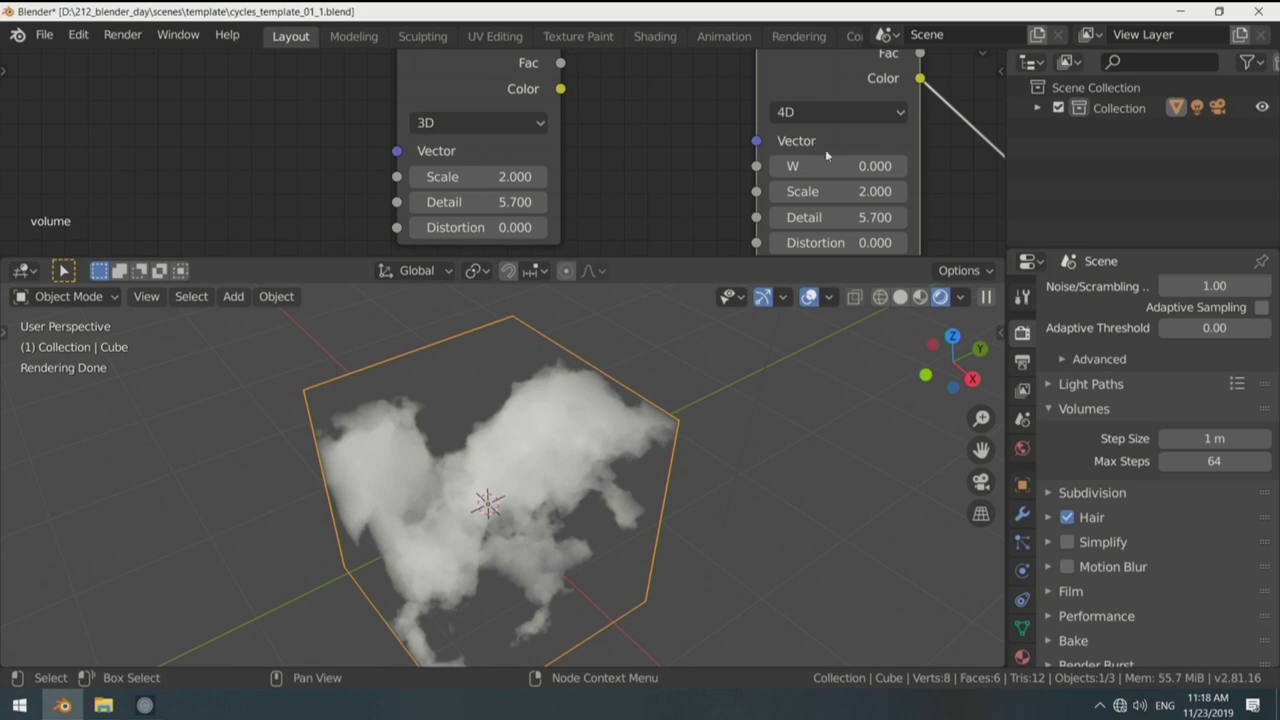
Step: Raise the W value of the 4D Noise Texture to vary the cloud's shape
scroll(825, 149, "up", 2)
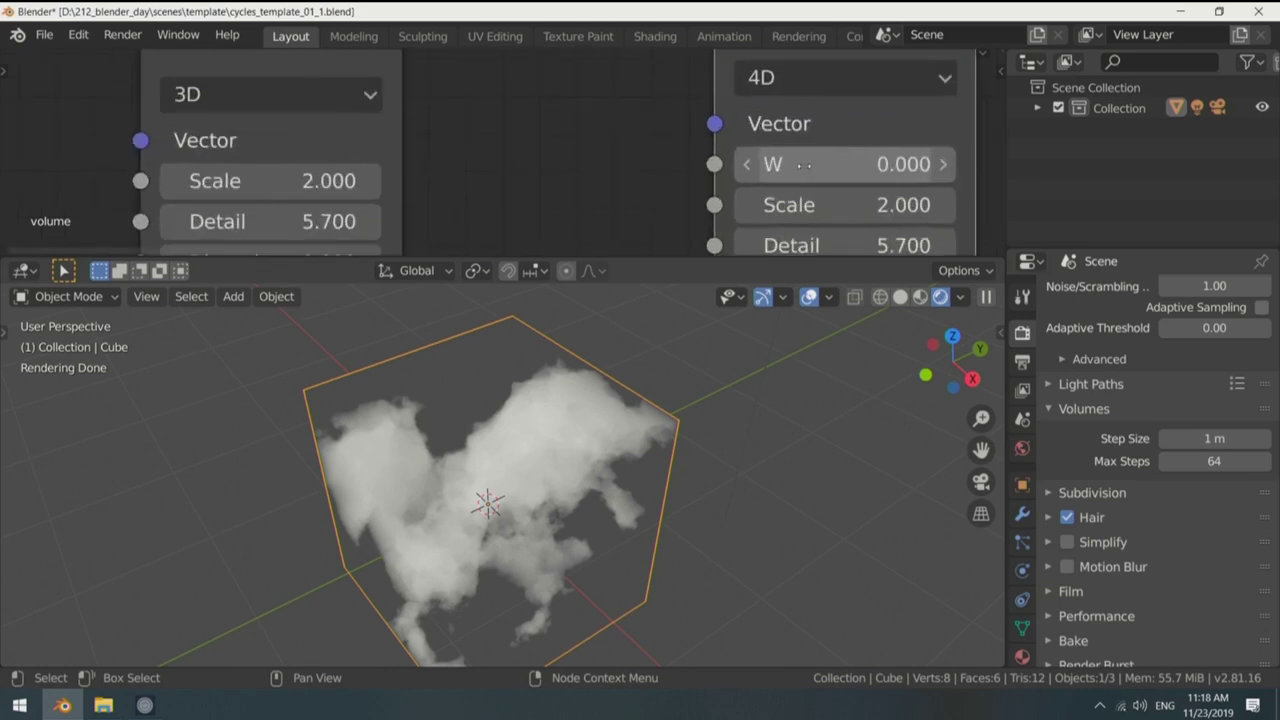
left_click_drag(830, 164, 945, 164)
scroll(502, 122, "down", 3)
Step: Set the dimensions of the Noise Texture feeding the ColorRamp back to 3D
left_click(615, 143)
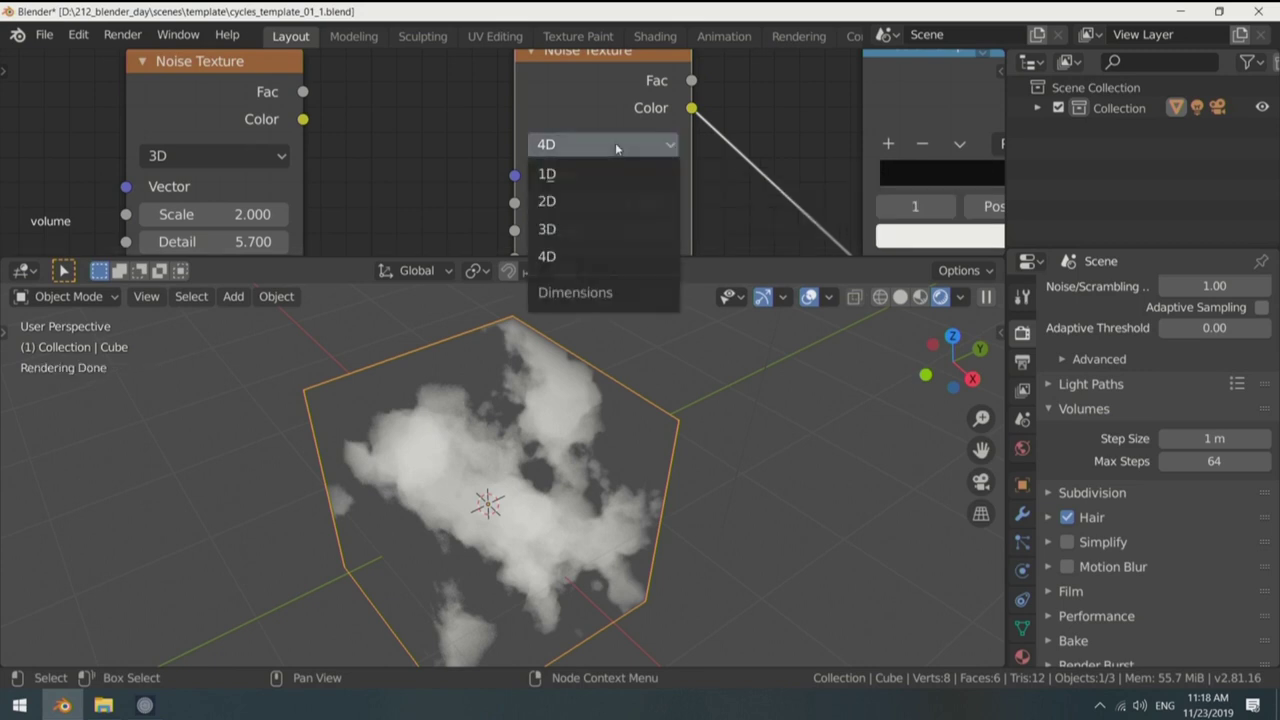
left_click(571, 230)
scroll(720, 185, "down", 3)
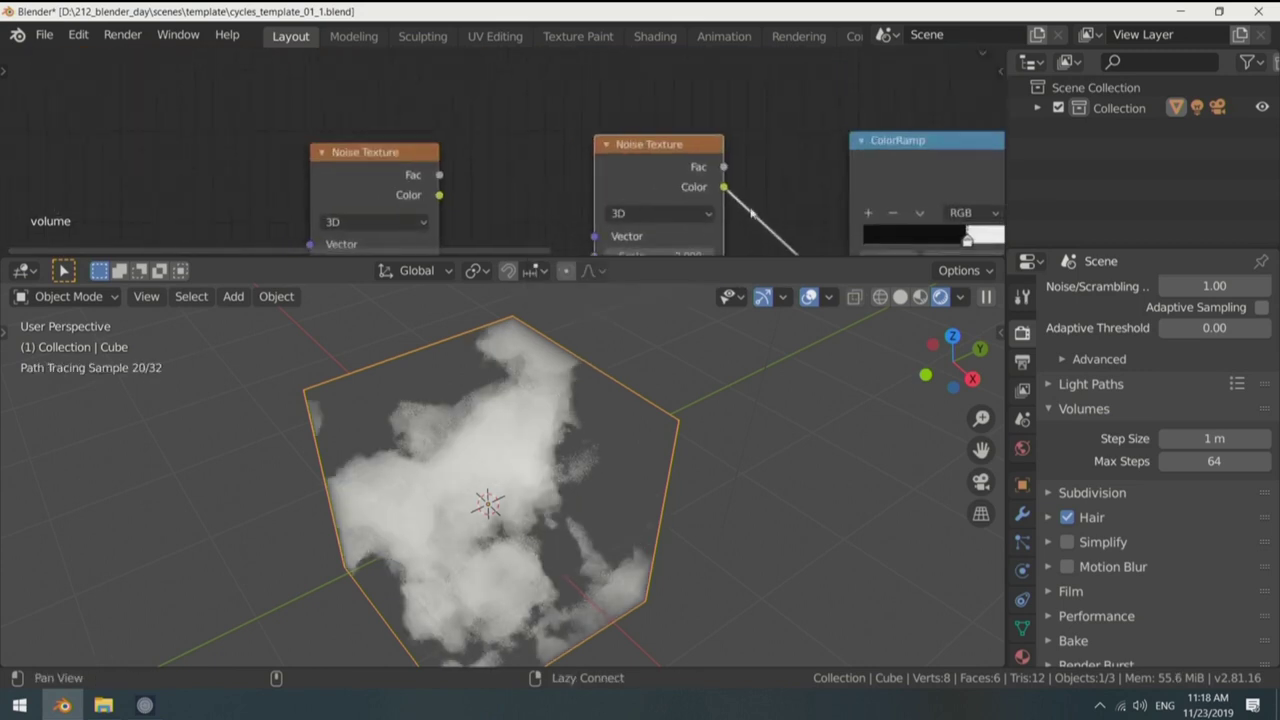
Step: Link the first Noise Texture's Color output to the second Noise Texture's Vector input and space the two nodes apart
left_click_drag(708, 183, 603, 193)
middle_click_drag(358, 164, 522, 112)
left_click_drag(522, 112, 358, 110)
scroll(434, 136, "up", 1)
left_click_drag(428, 135, 610, 174)
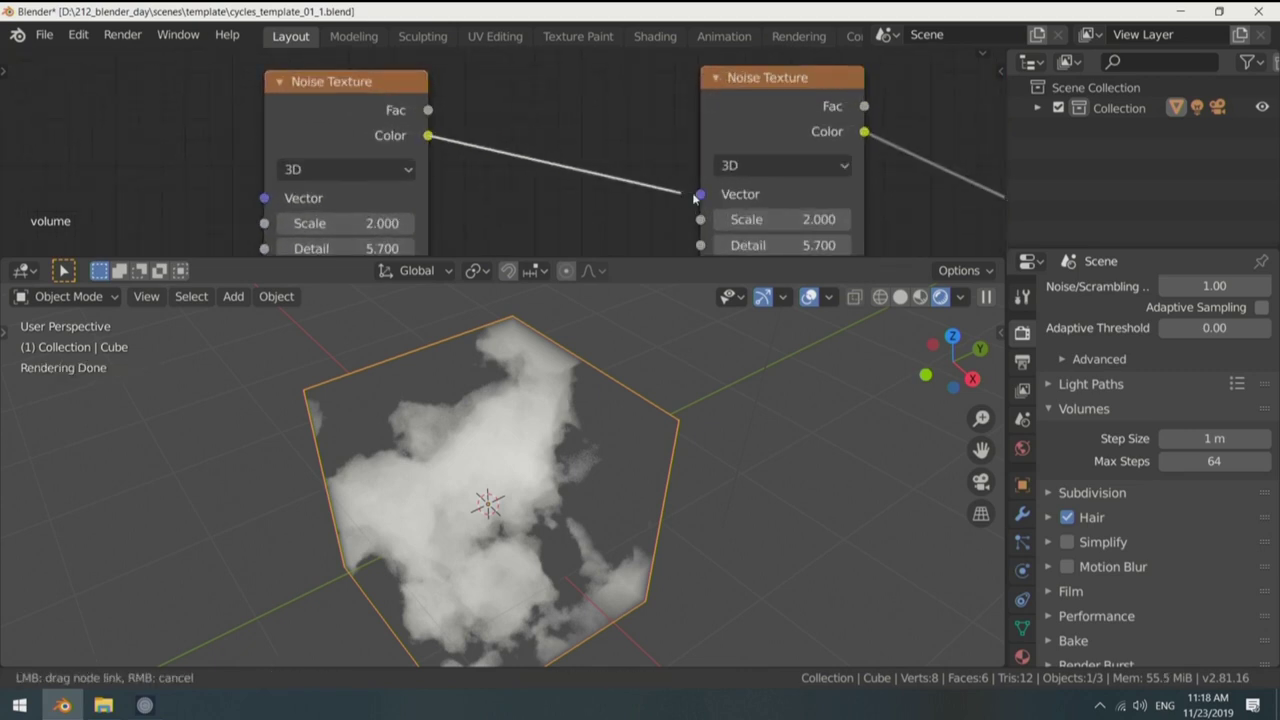
left_click_drag(694, 198, 699, 194)
middle_click_drag(345, 115, 481, 95)
left_click_drag(481, 95, 358, 118)
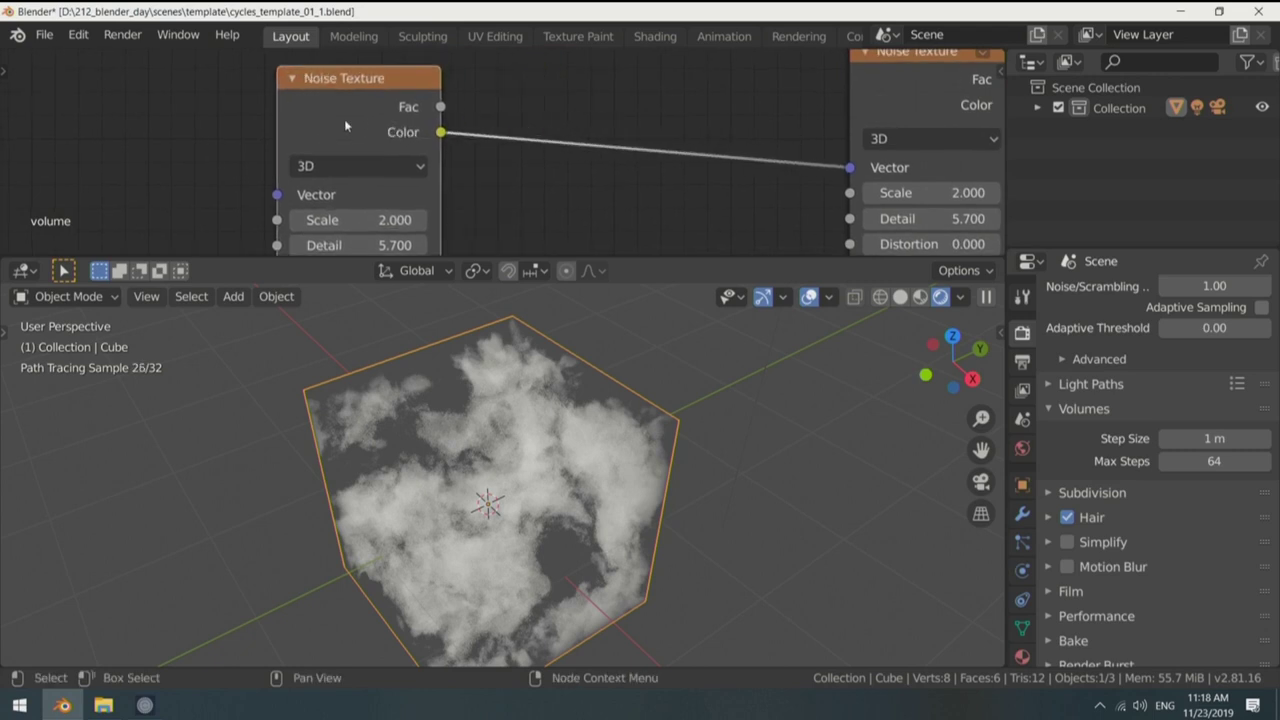
middle_click_drag(520, 141, 534, 109)
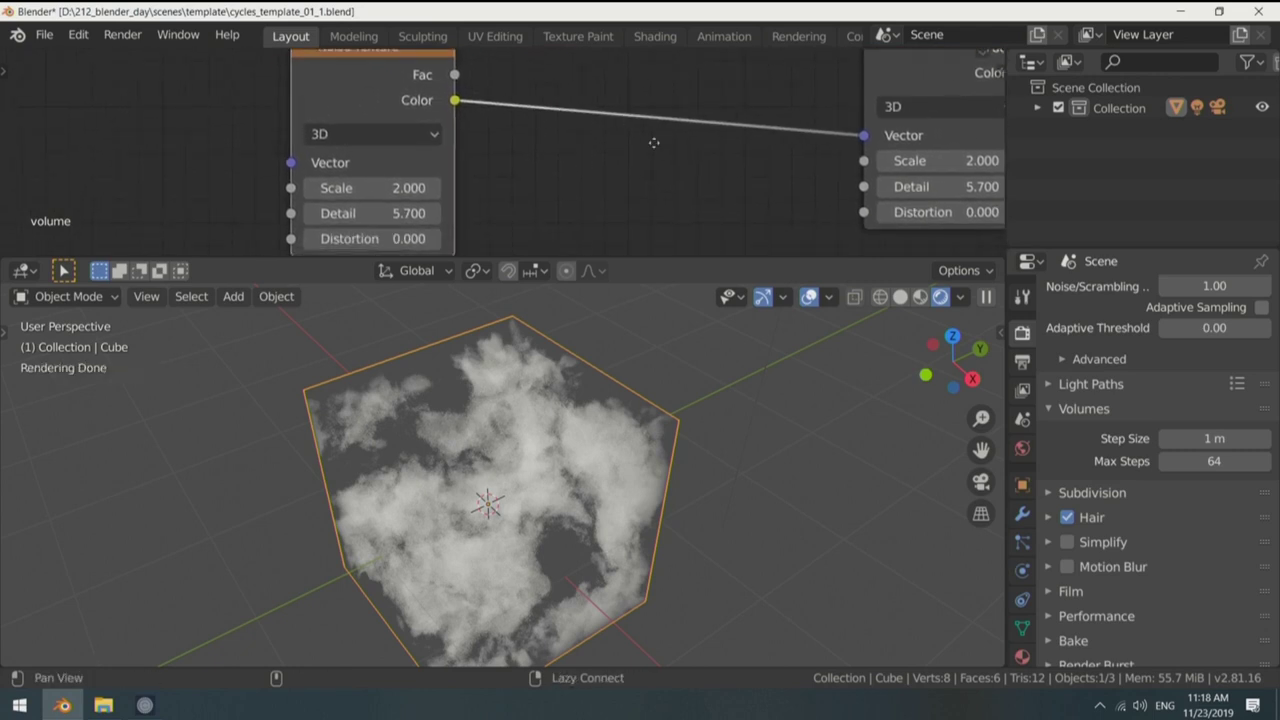
middle_click_drag(654, 143, 588, 117)
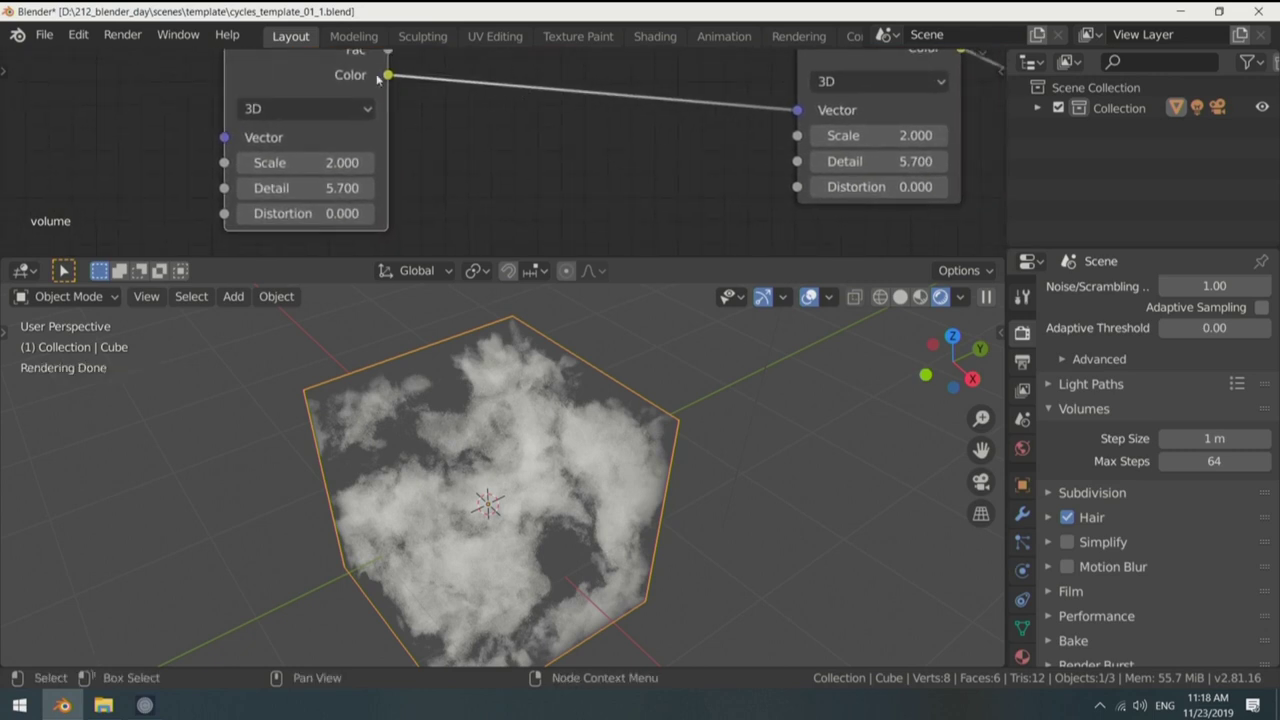
Step: Link the first Noise Texture's Color to the second one's Scale and insert a Map Range node on that link
left_click_drag(385, 76, 797, 137)
key("shift+a")
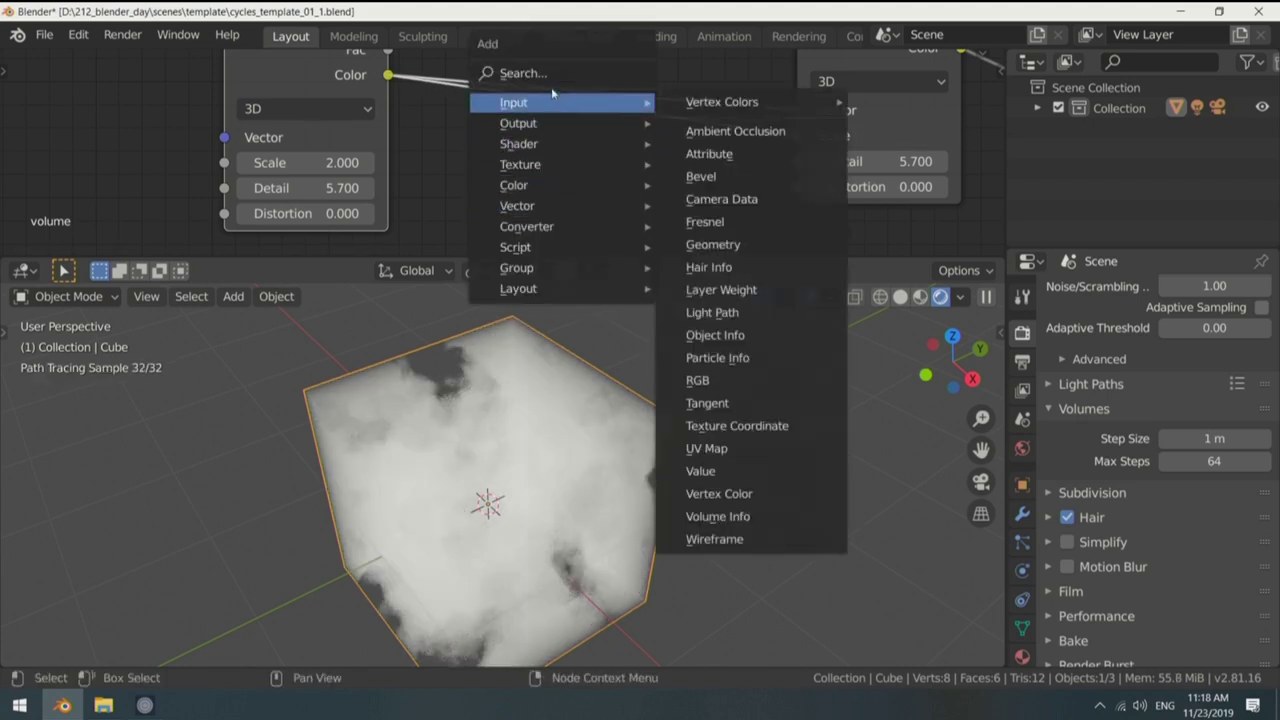
left_click(548, 80)
type("map")
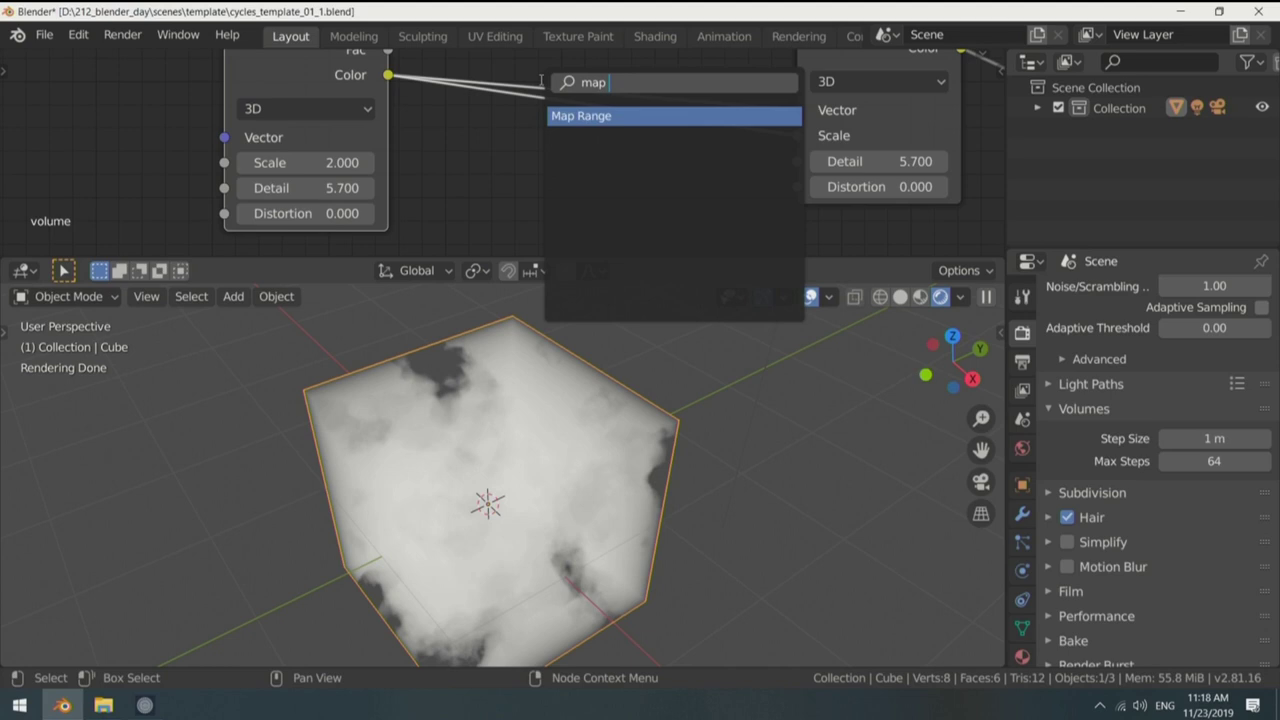
key("Return")
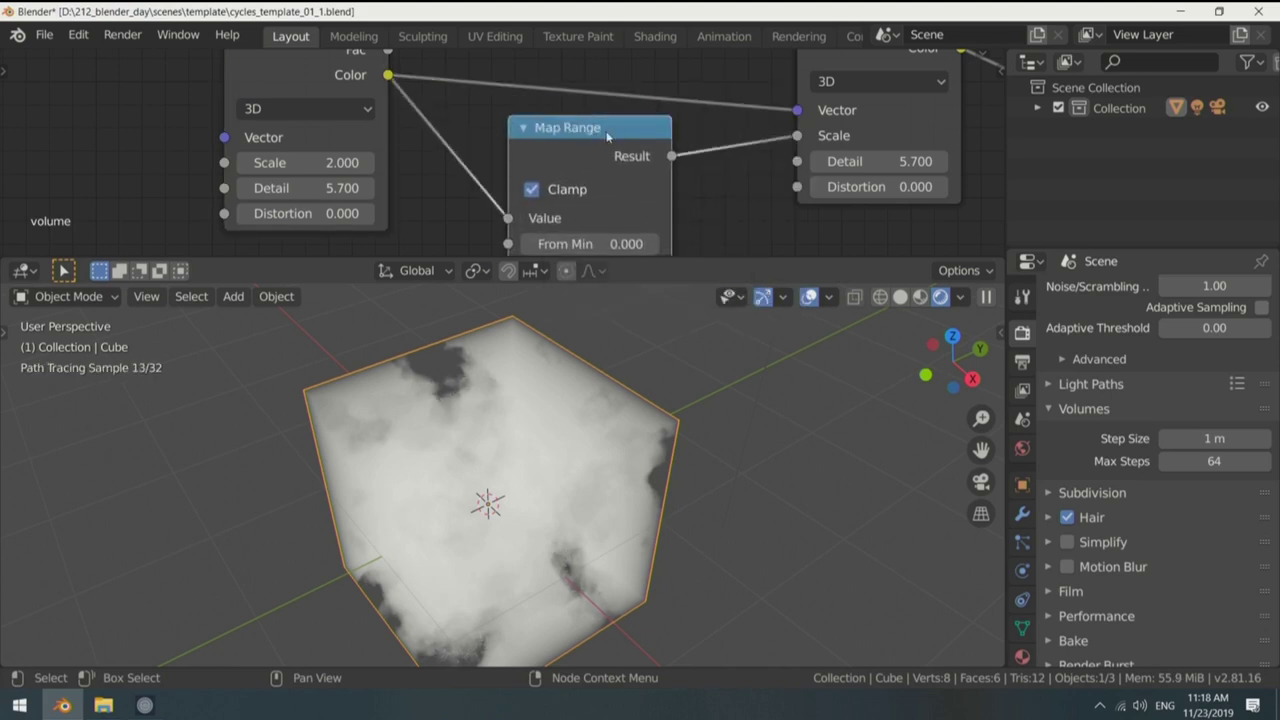
left_click(624, 135)
Step: Set the Map Range node's To Min to 1 and To Max to 6
middle_click_drag(624, 135, 550, 93)
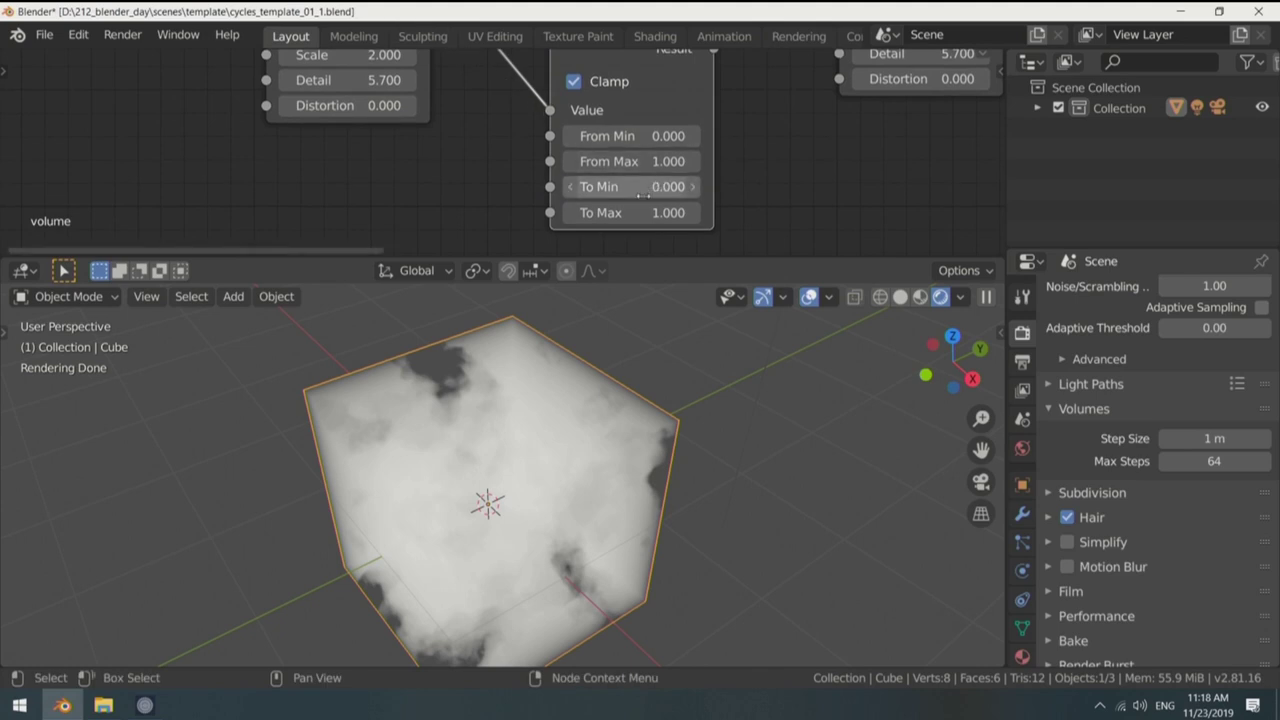
left_click(636, 187)
type("1")
key("Return")
left_click(632, 212)
type("6")
key("Return")
middle_click_drag(774, 146, 818, 228)
scroll(702, 132, "down", 2)
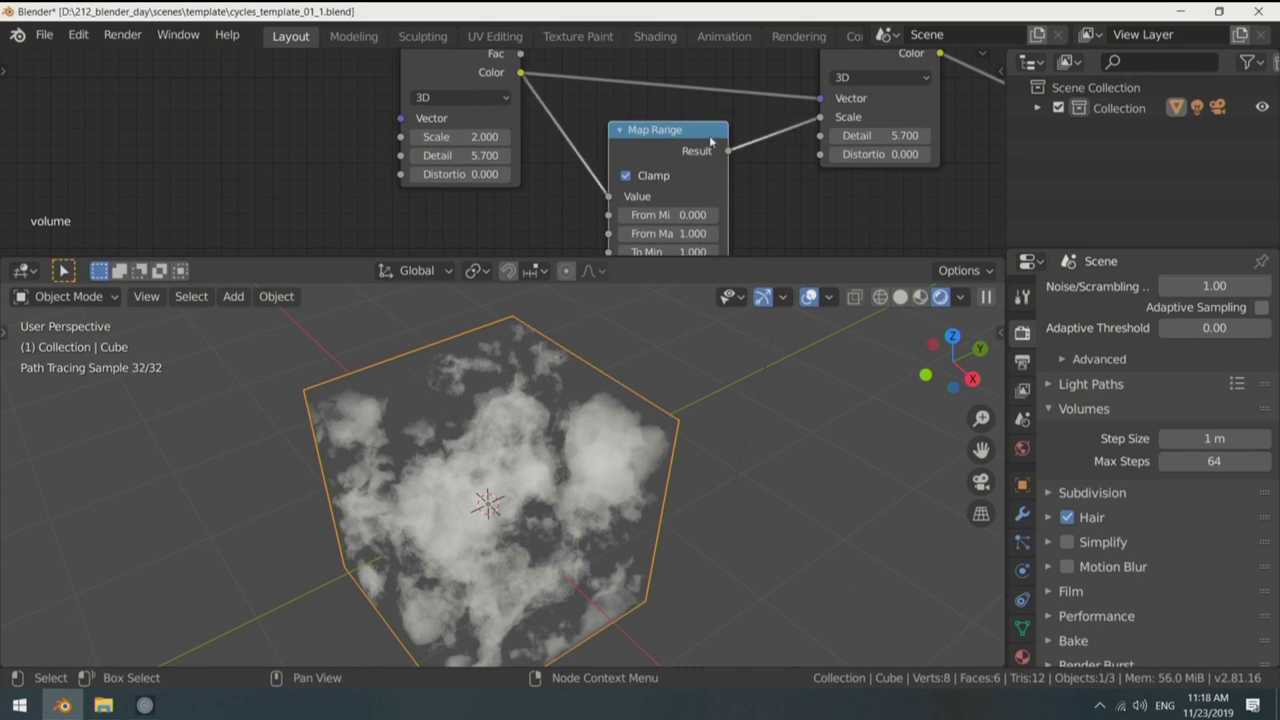
Step: Join the first Noise Texture's two outgoing links with a reroute point and move that node away to make room
left_click_drag(490, 89, 342, 106)
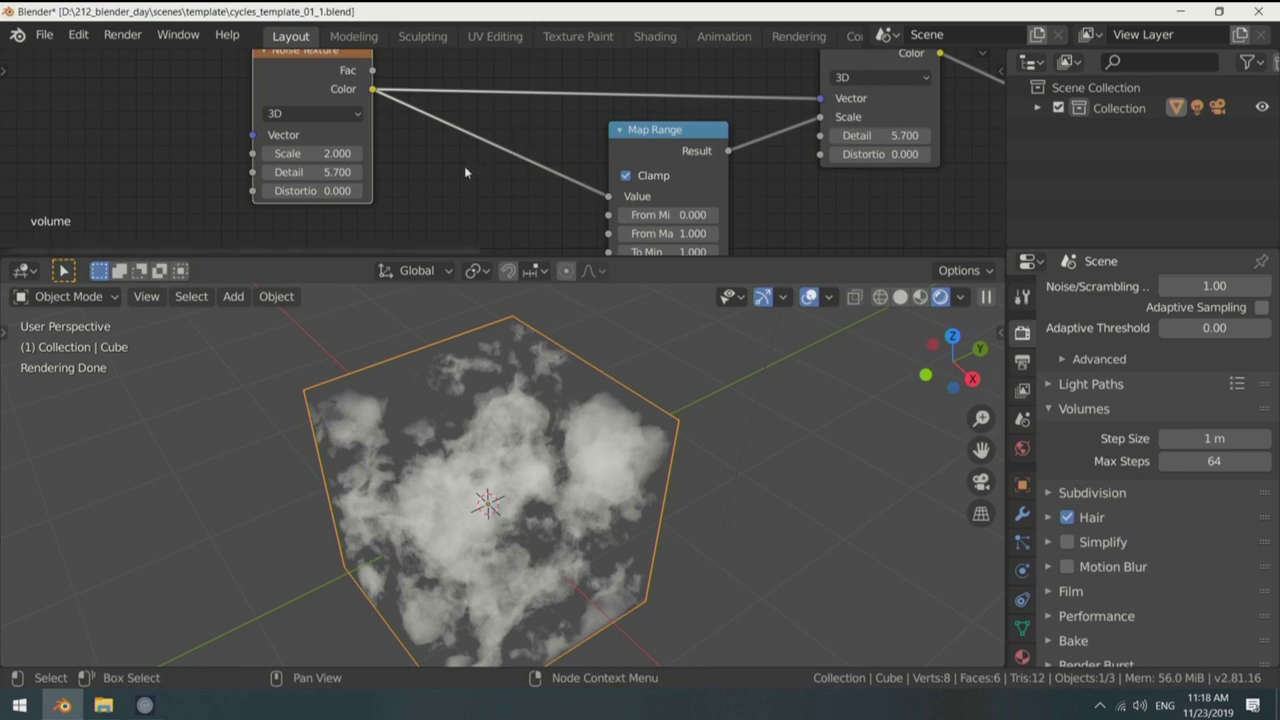
right_click_drag(486, 78, 484, 150, "shift")
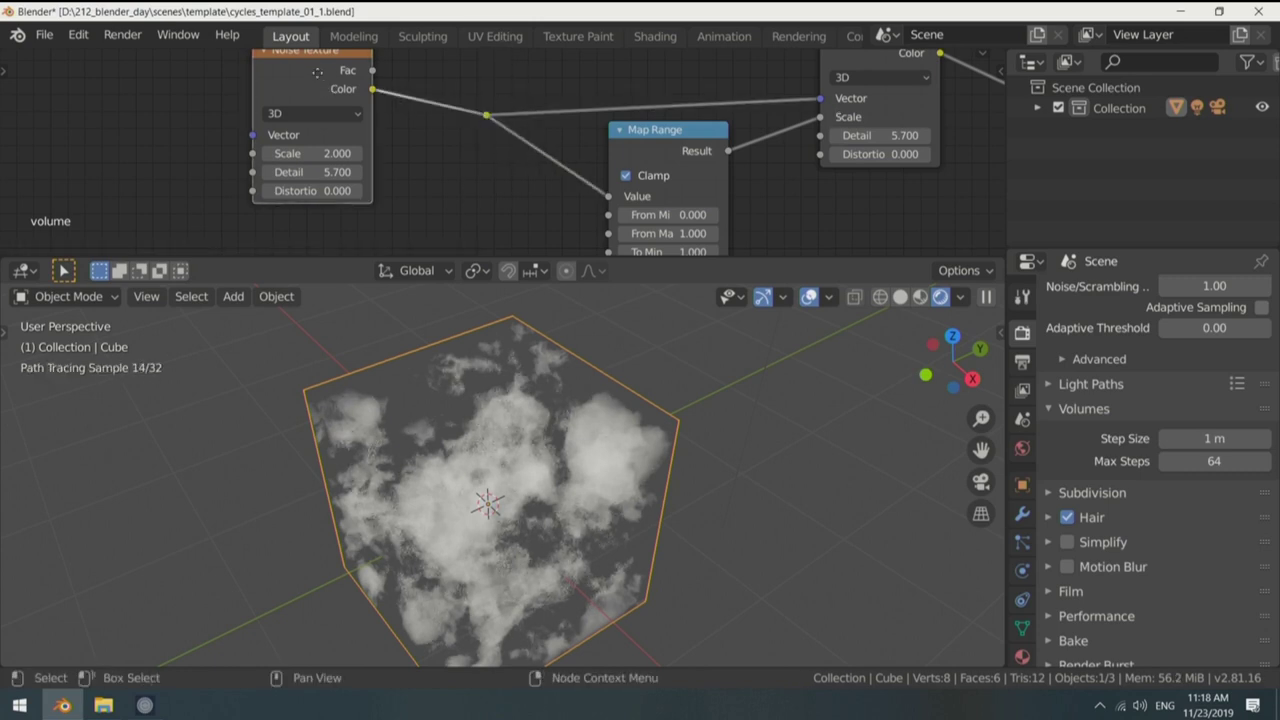
left_click_drag(300, 70, 192, 86)
Step: Insert an RGB Curves node between the first Noise Texture and the reroute point
key("shift+a")
mouse_move(424, 288)
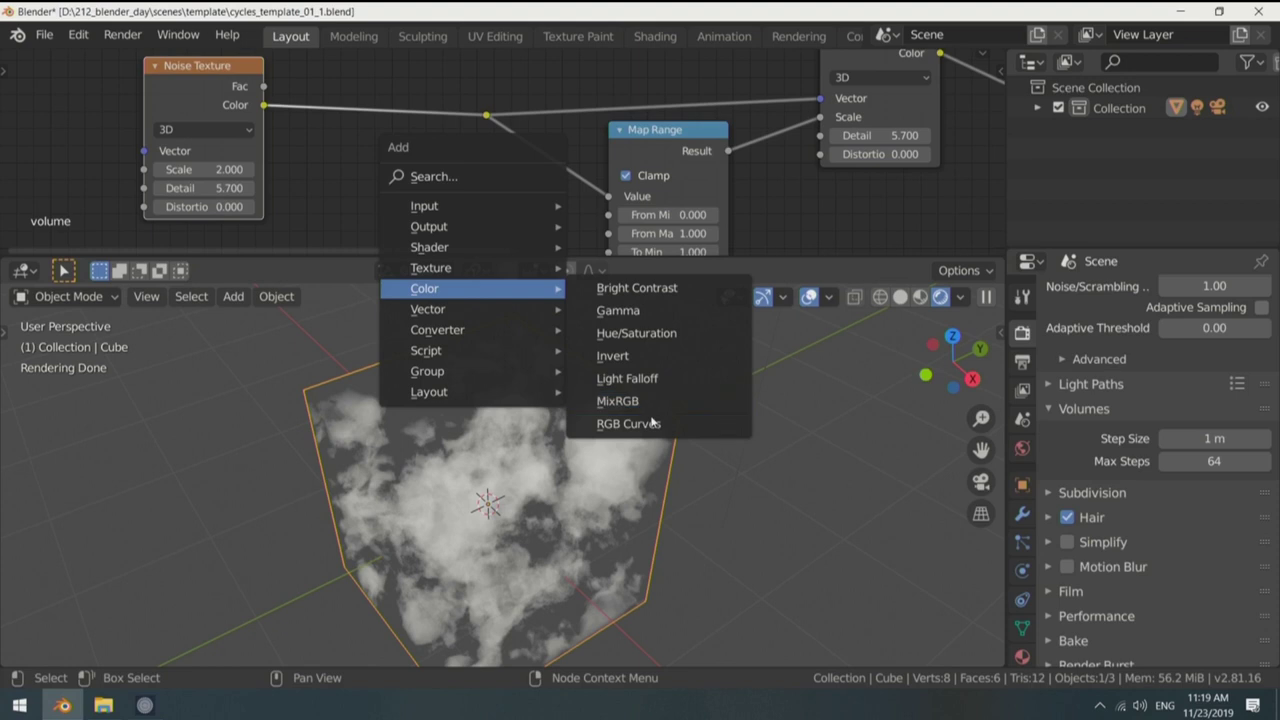
left_click(620, 423)
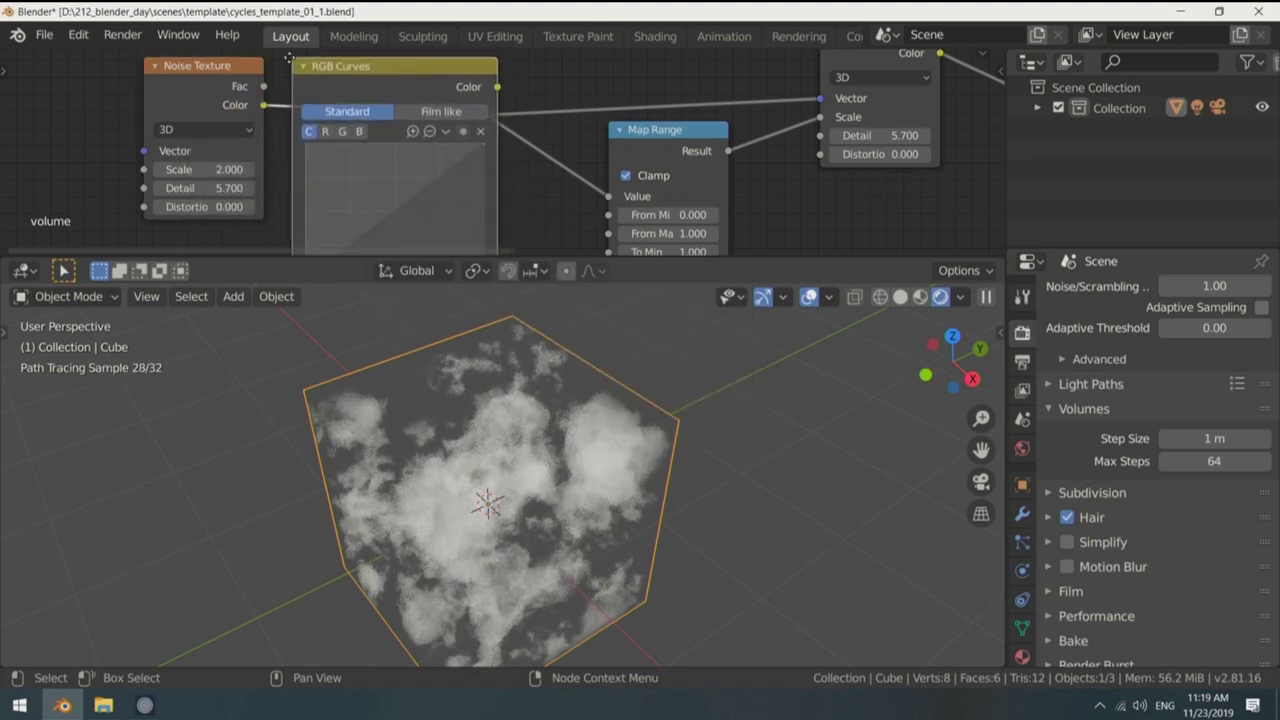
left_click(330, 57)
middle_click_drag(427, 109, 519, 126)
scroll(546, 70, "down", 1)
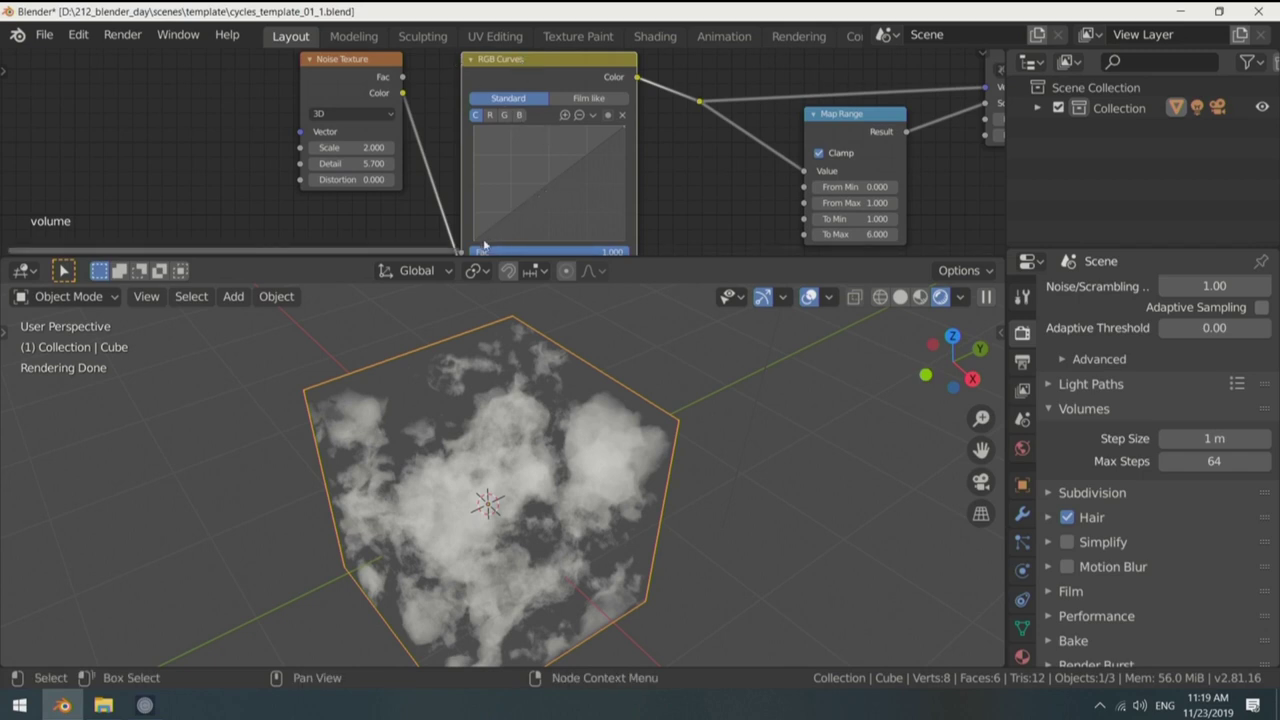
Step: Shape the RGB Curves into a steep contrast curve with its low point at about X 0.443, Y 0.032
left_click_drag(494, 243, 519, 241)
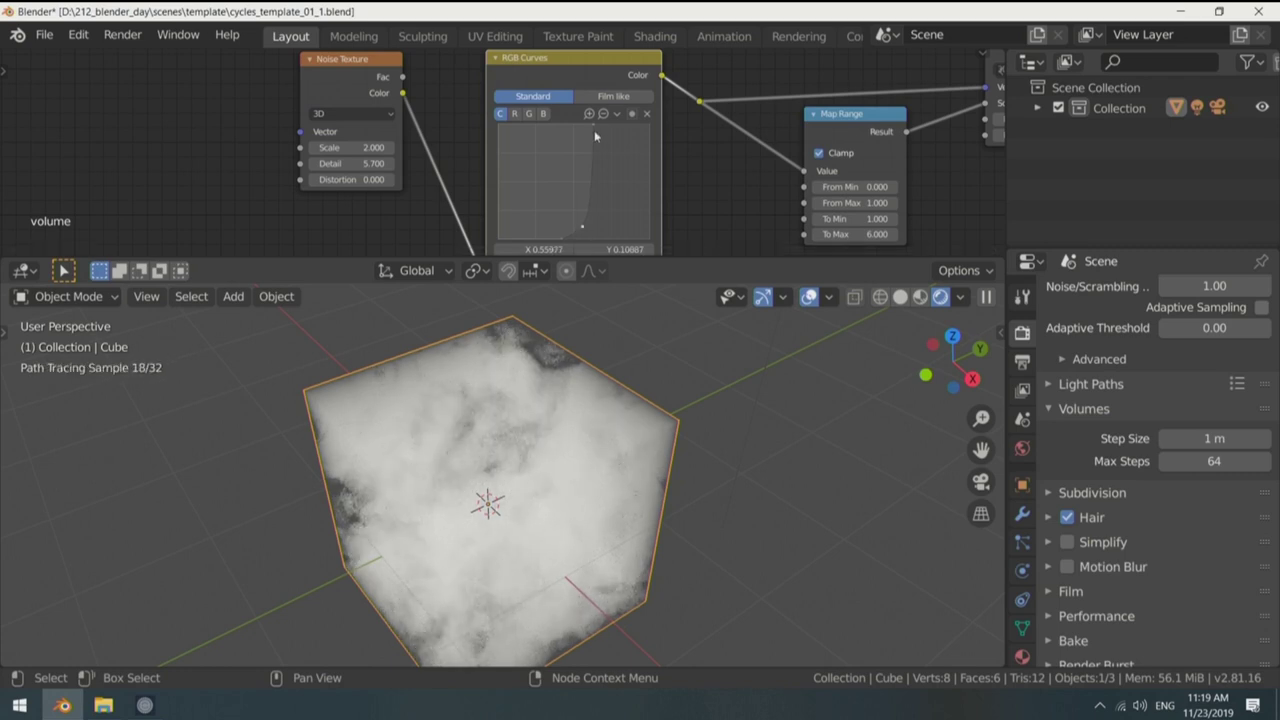
left_click_drag(584, 125, 590, 123)
left_click_drag(572, 234, 565, 240)
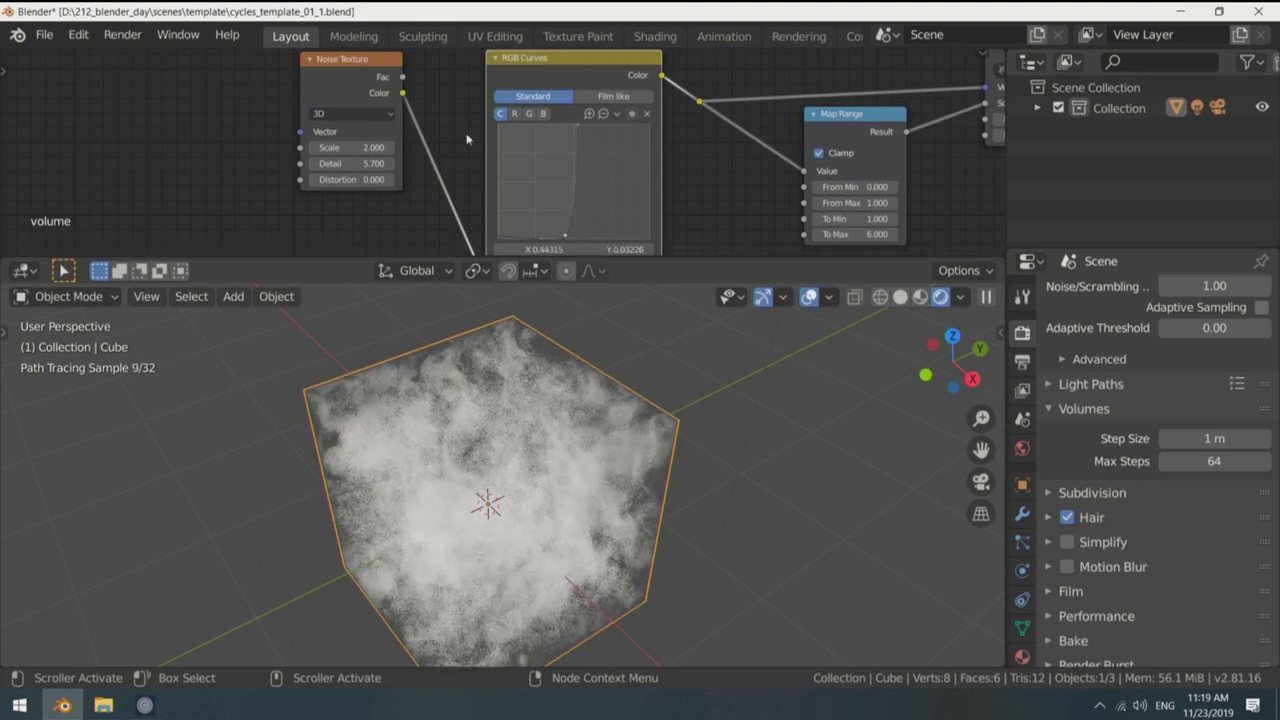
Step: Move the ColorRamp's black stop to 0.563, with the white stop directly after it, to thin the cloud
scroll(959, 166, "down", 2)
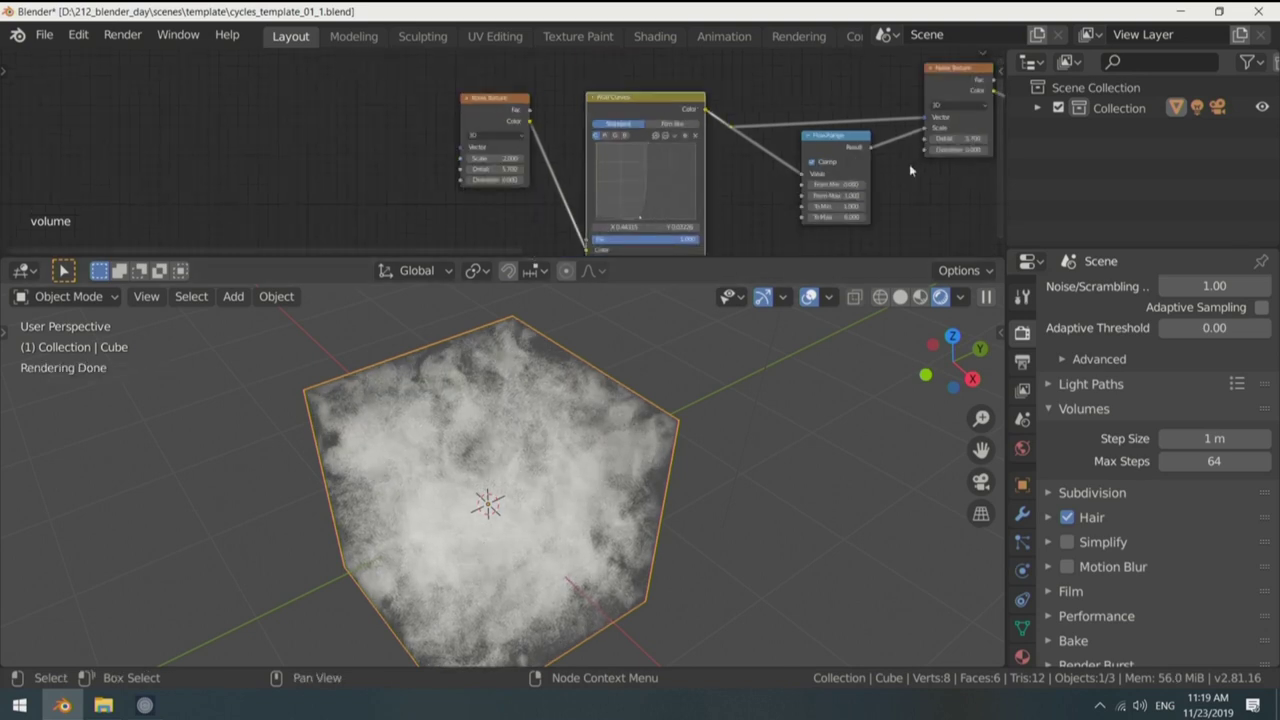
middle_click_drag(894, 170, 700, 170)
scroll(720, 169, "up", 6)
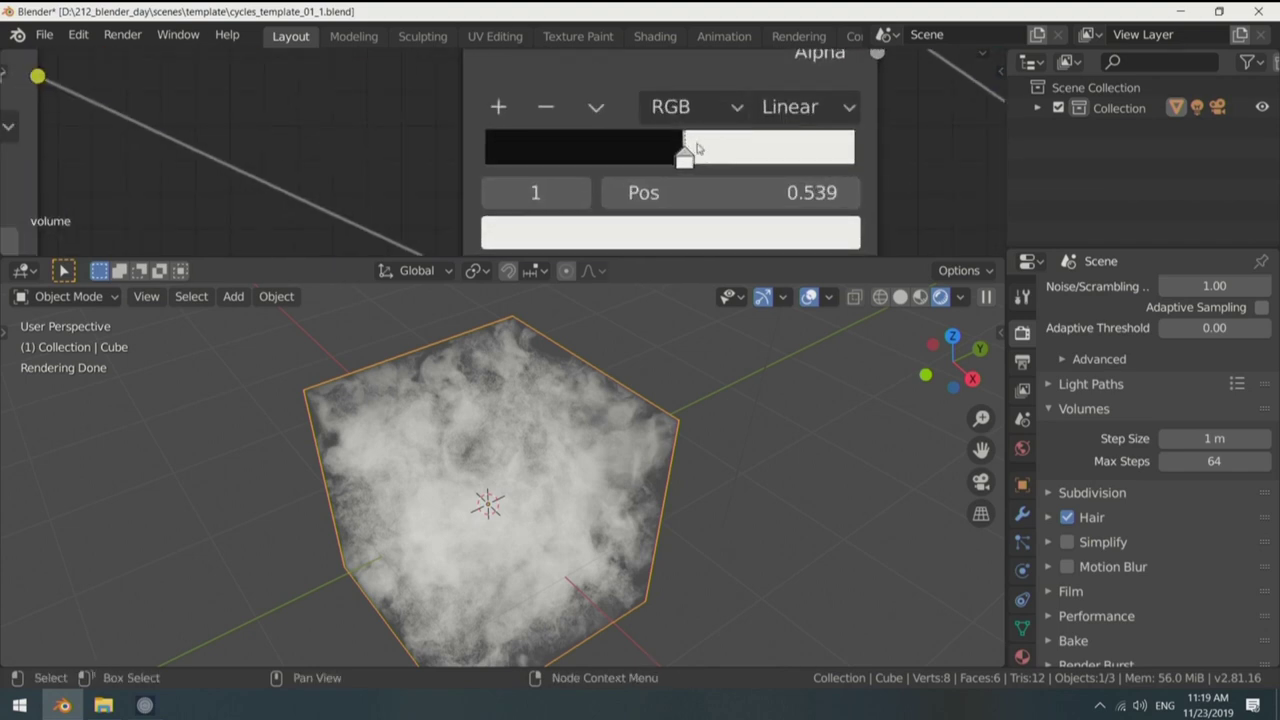
mouse_move(700, 148)
left_mouse_down()
mouse_move(723, 149)
mouse_move(683, 150)
mouse_move(718, 153)
mouse_move(696, 152)
left_mouse_up()
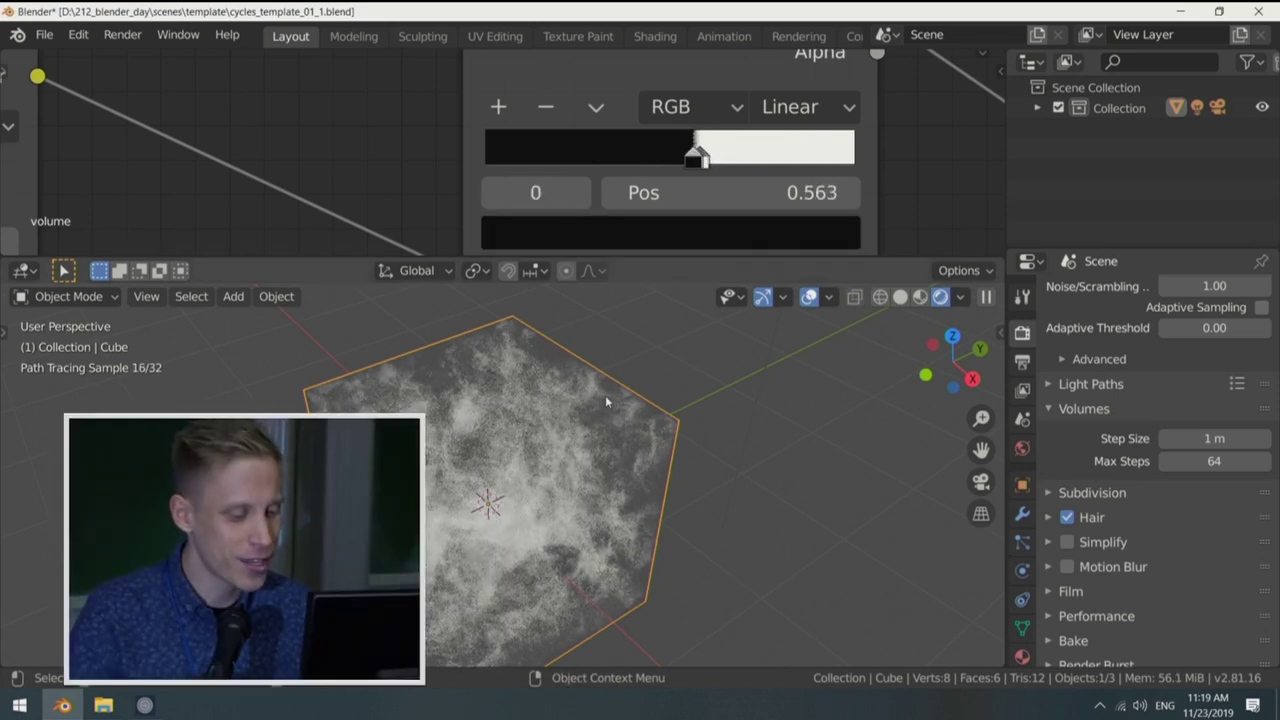
Step: Darken the World background color to nearly black and hide the viewport overlays
middle_click_drag(603, 401, 665, 420)
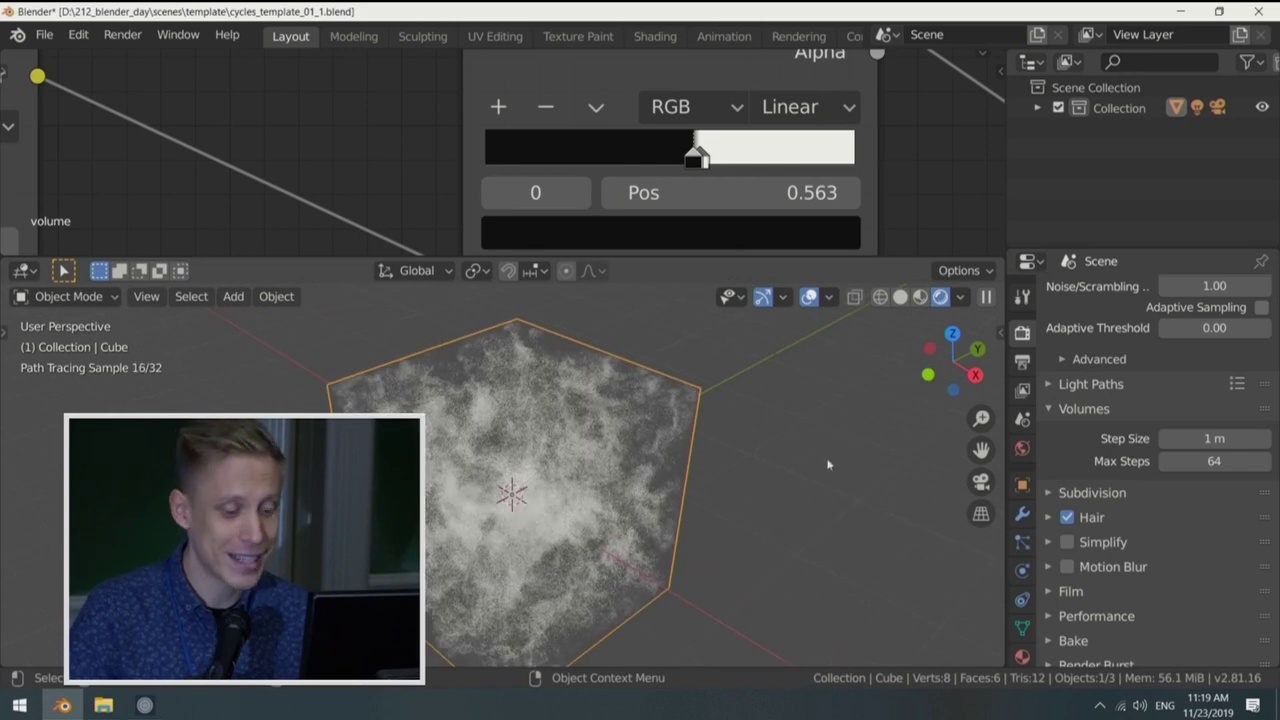
left_click(1022, 448)
left_click(1205, 414)
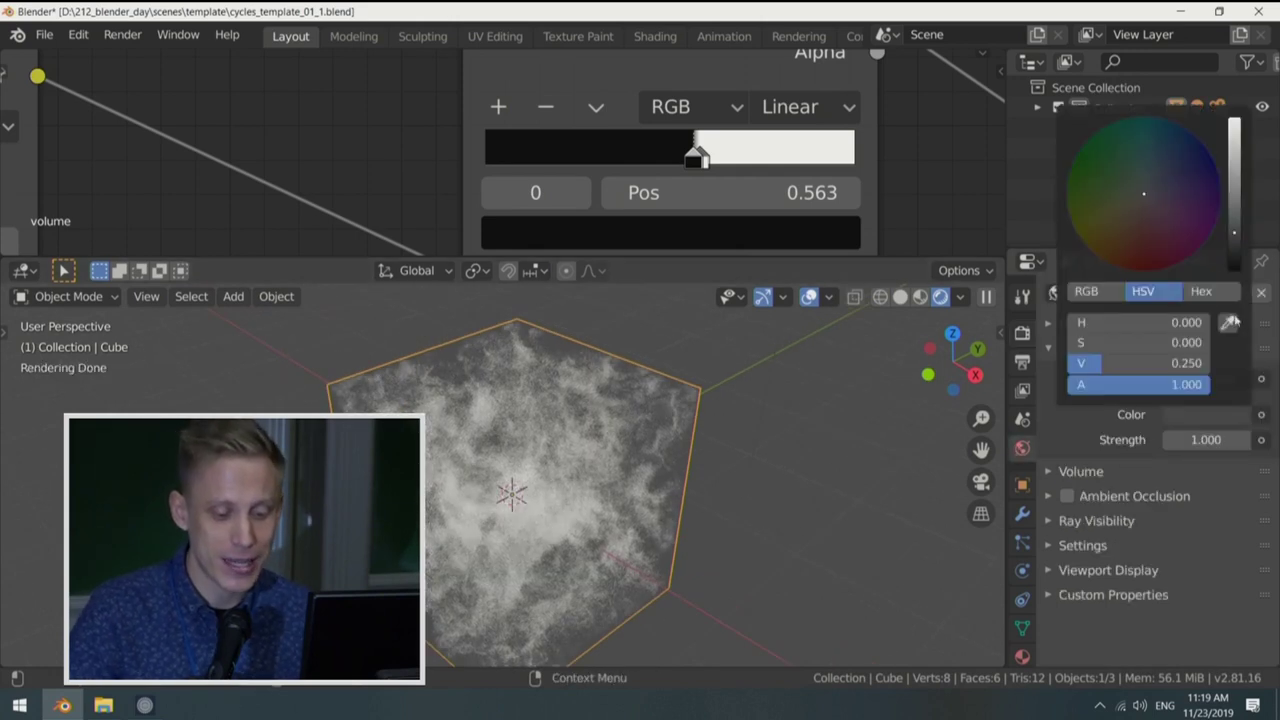
left_click_drag(1234, 245, 1234, 268)
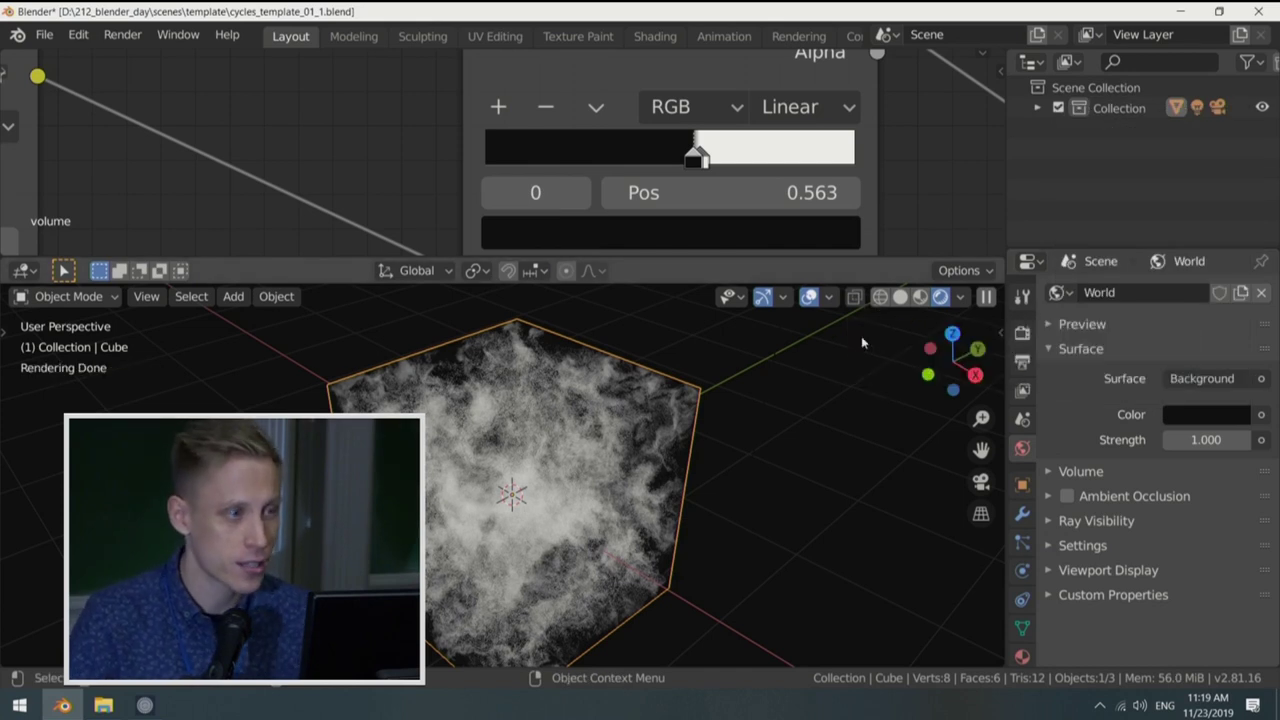
left_click(808, 297)
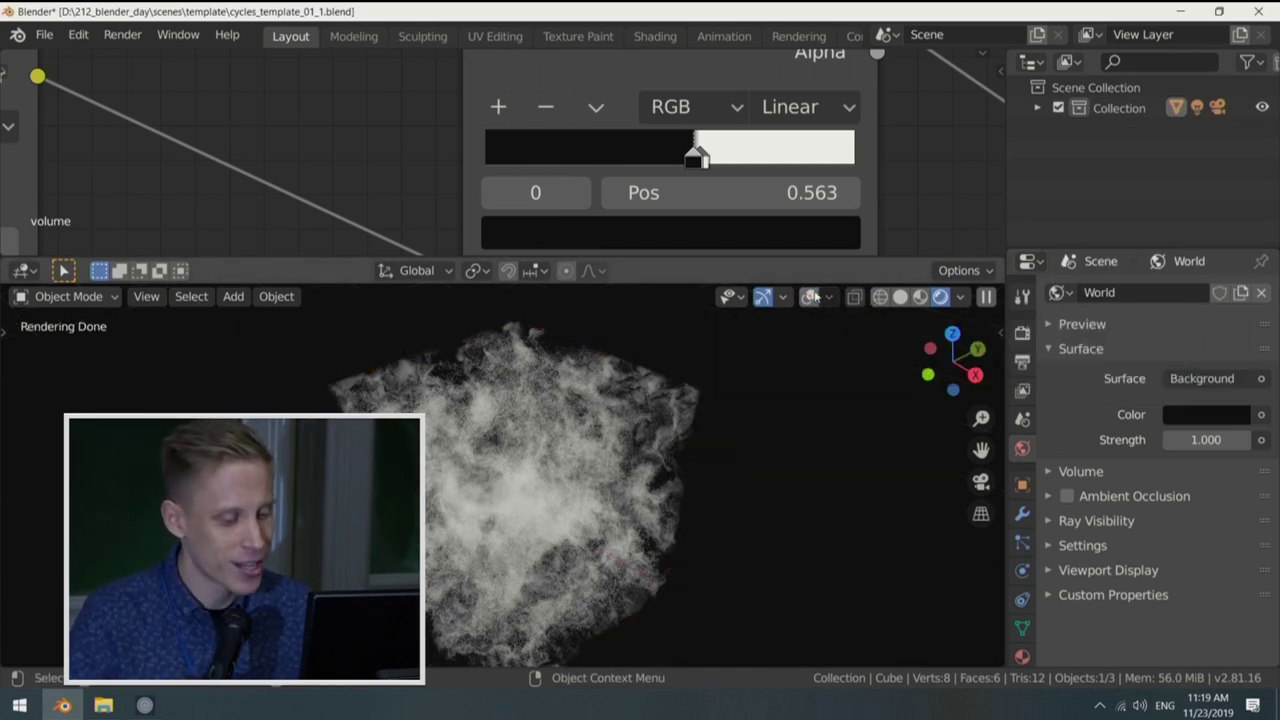
Step: Shift the ColorRamp's stops further toward white, with the white stop at 0.592, and view the cloud from another side
scroll(667, 254, "down", 2)
scroll(690, 200, "up", 2)
left_click_drag(700, 152, 709, 152)
left_click(710, 152)
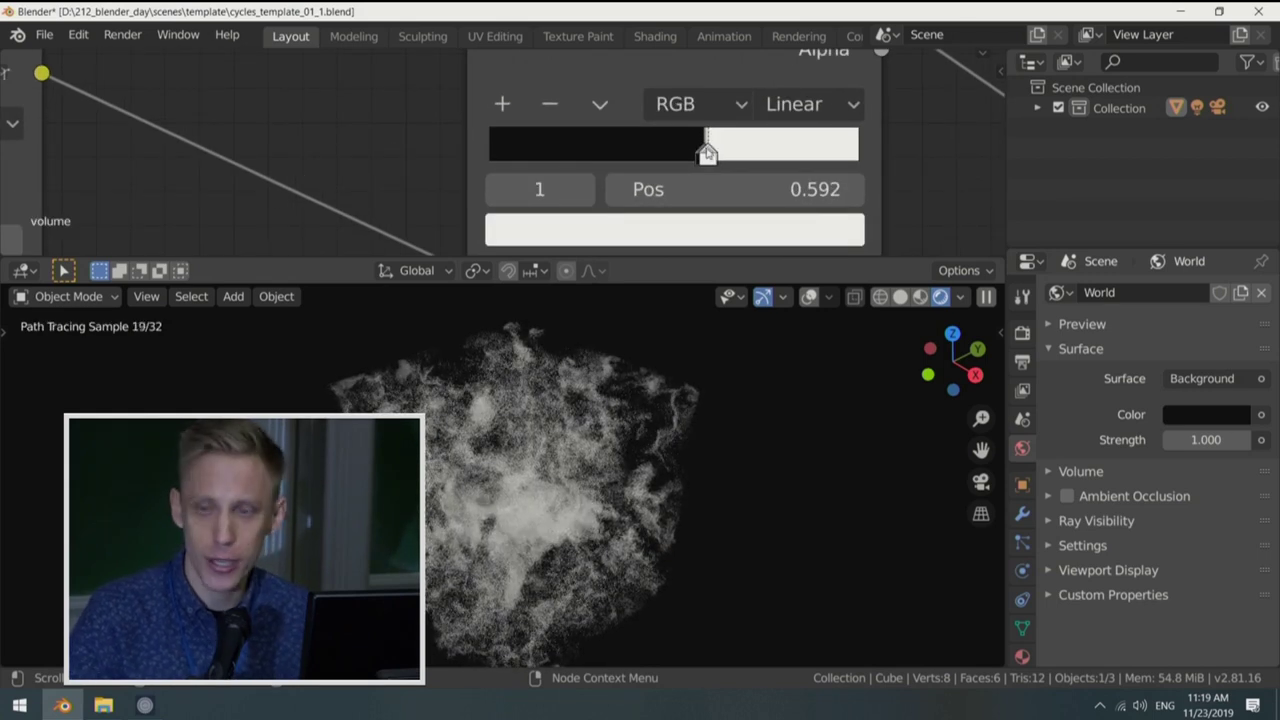
middle_click_drag(502, 508, 602, 463)
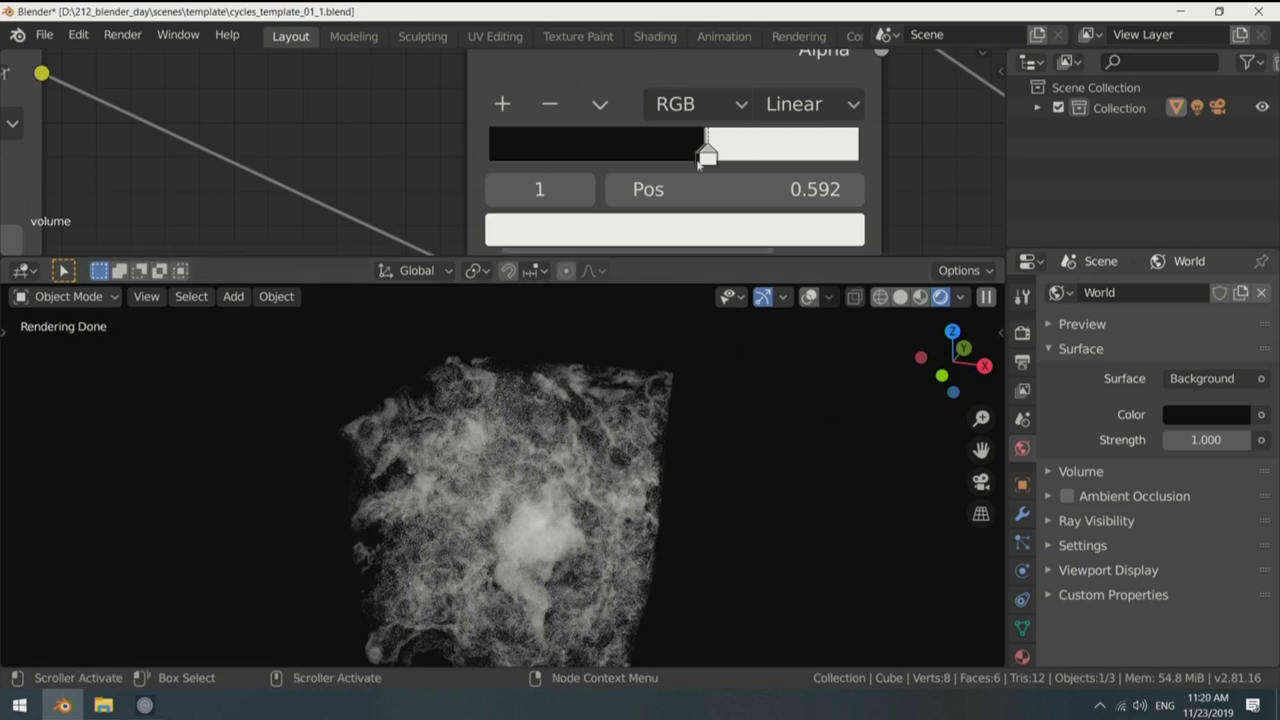
Step: Move the Emission node farther from the ColorRamp to make room in the node tree
scroll(703, 133, "down", 2)
scroll(527, 125, "down", 3)
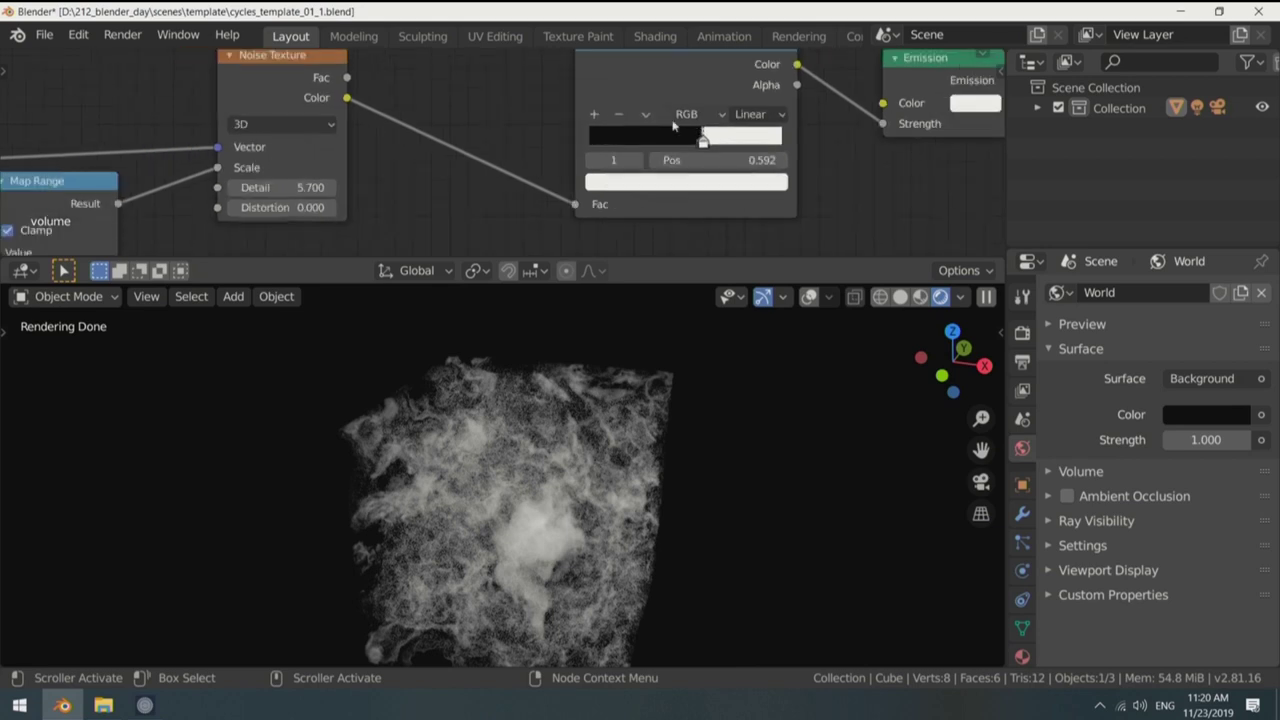
middle_click_drag(592, 165, 629, 142)
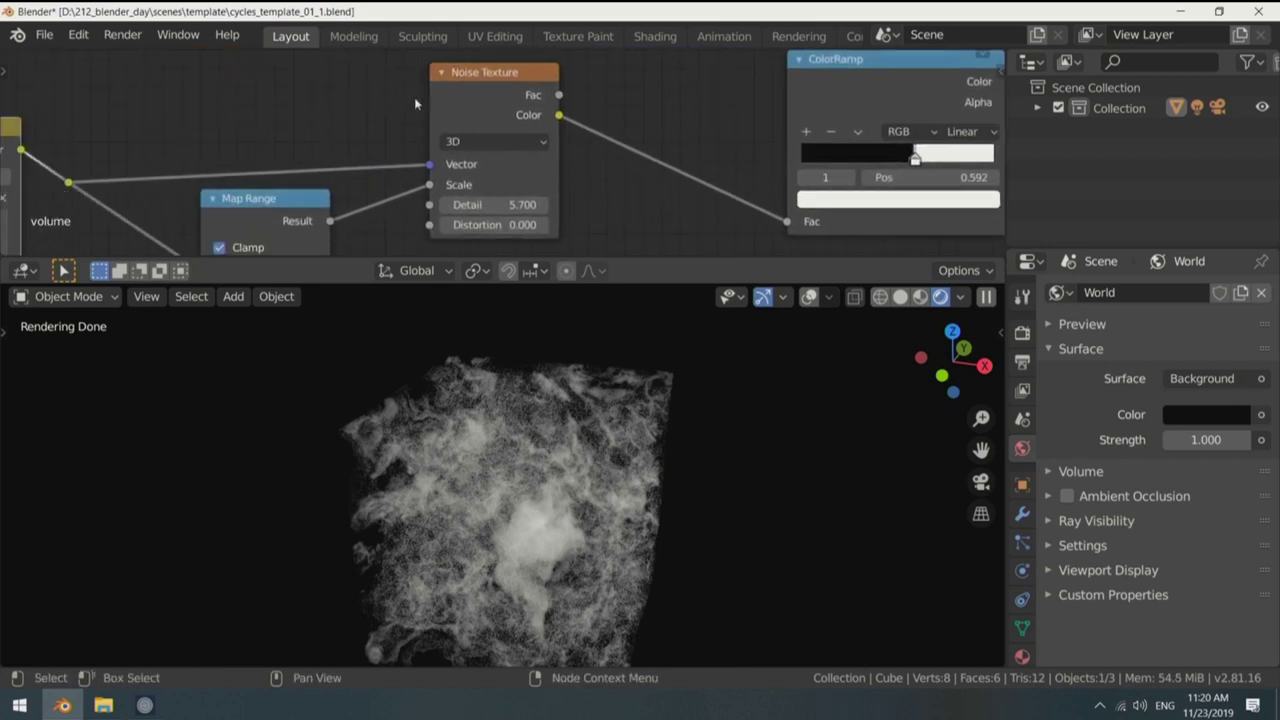
left_click(483, 89)
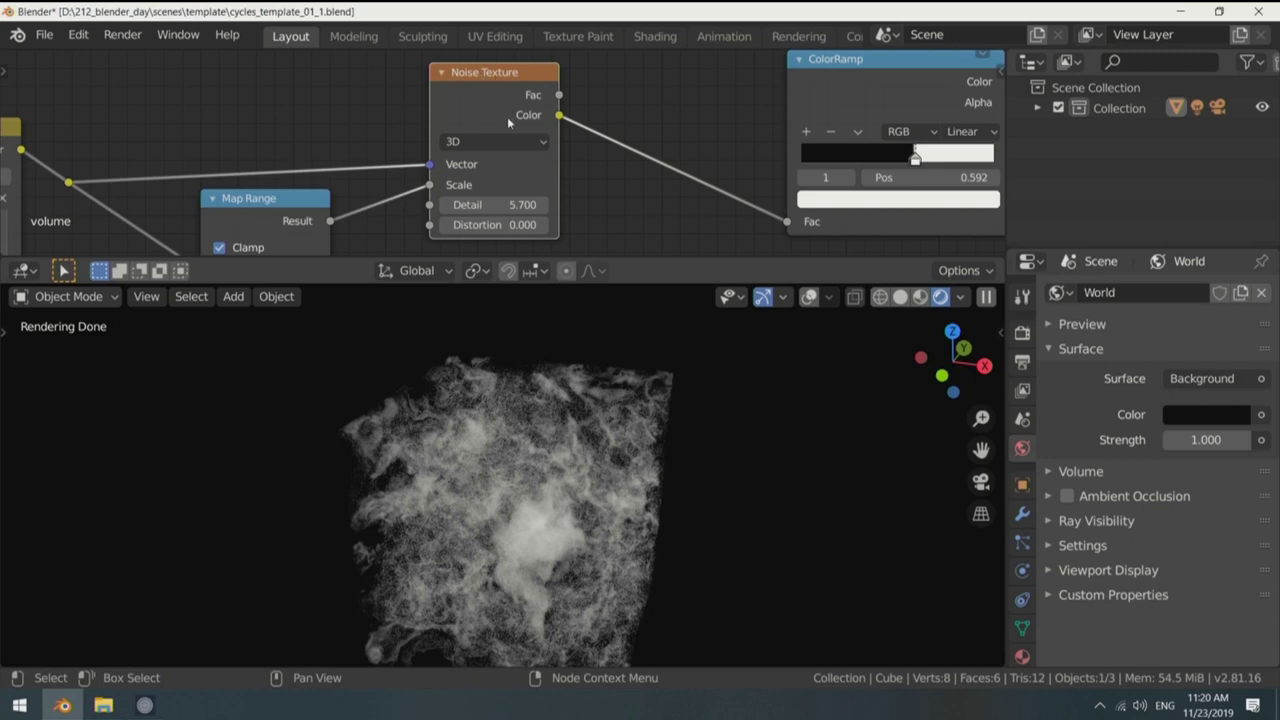
scroll(489, 83, "down", 4)
middle_click_drag(830, 122, 608, 149)
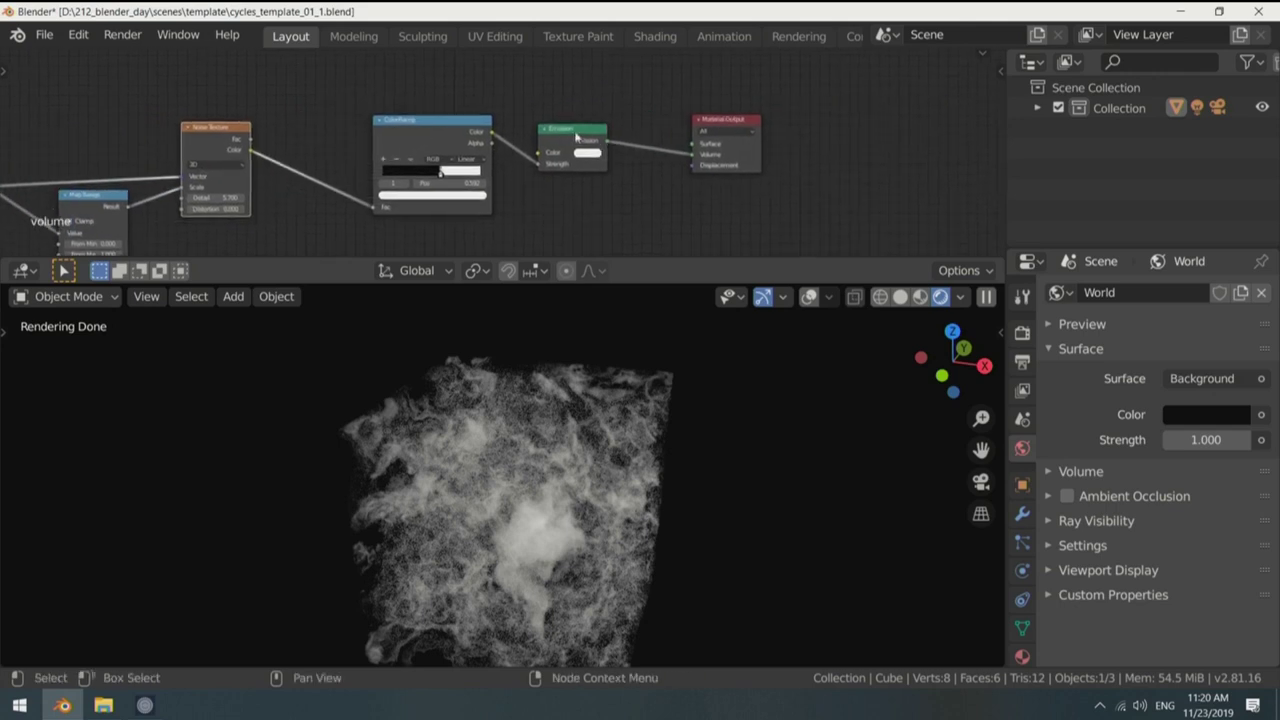
left_click_drag(560, 148, 718, 148)
scroll(422, 125, "up", 2)
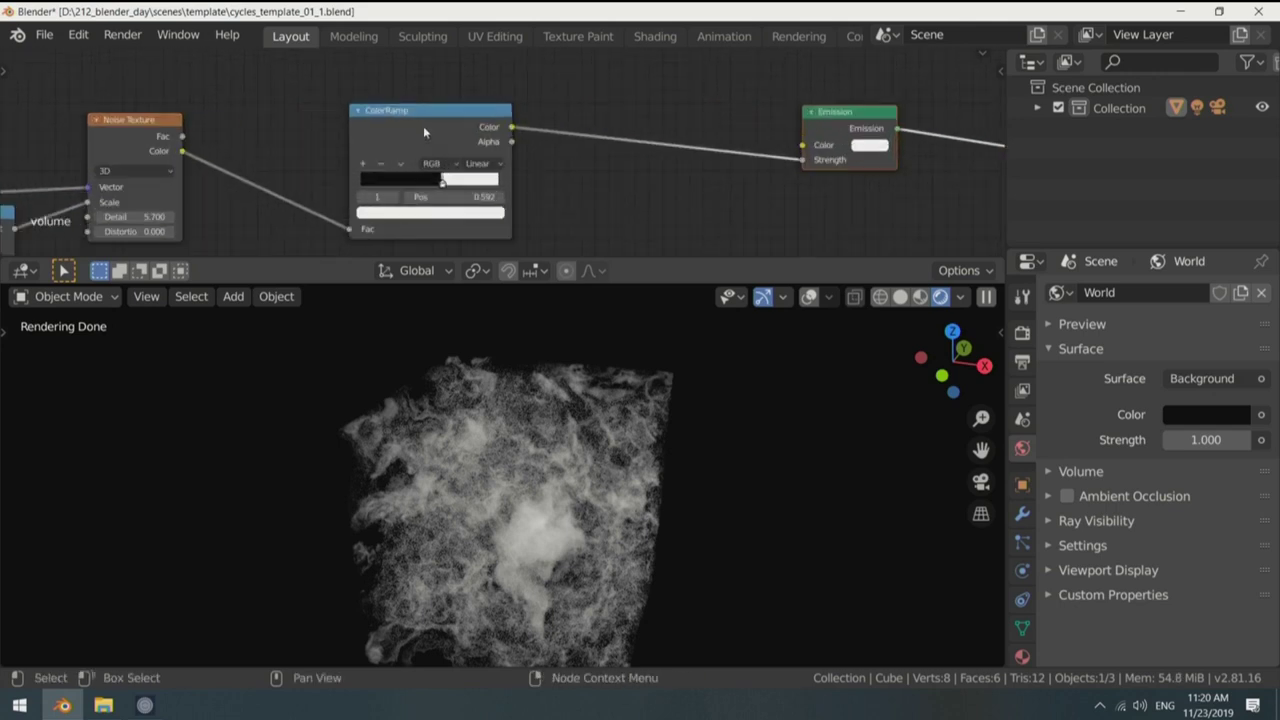
Step: Duplicate the ColorRamp, feed the copy from the second Noise Texture, and link its Color output to the Emission node's Color
key("ctrl+space")
scroll(545, 360, "up", 2)
key("shift+d")
left_click(532, 96)
left_click_drag(1150, 350, 678, 277, "alt")
scroll(865, 278, "up", 3)
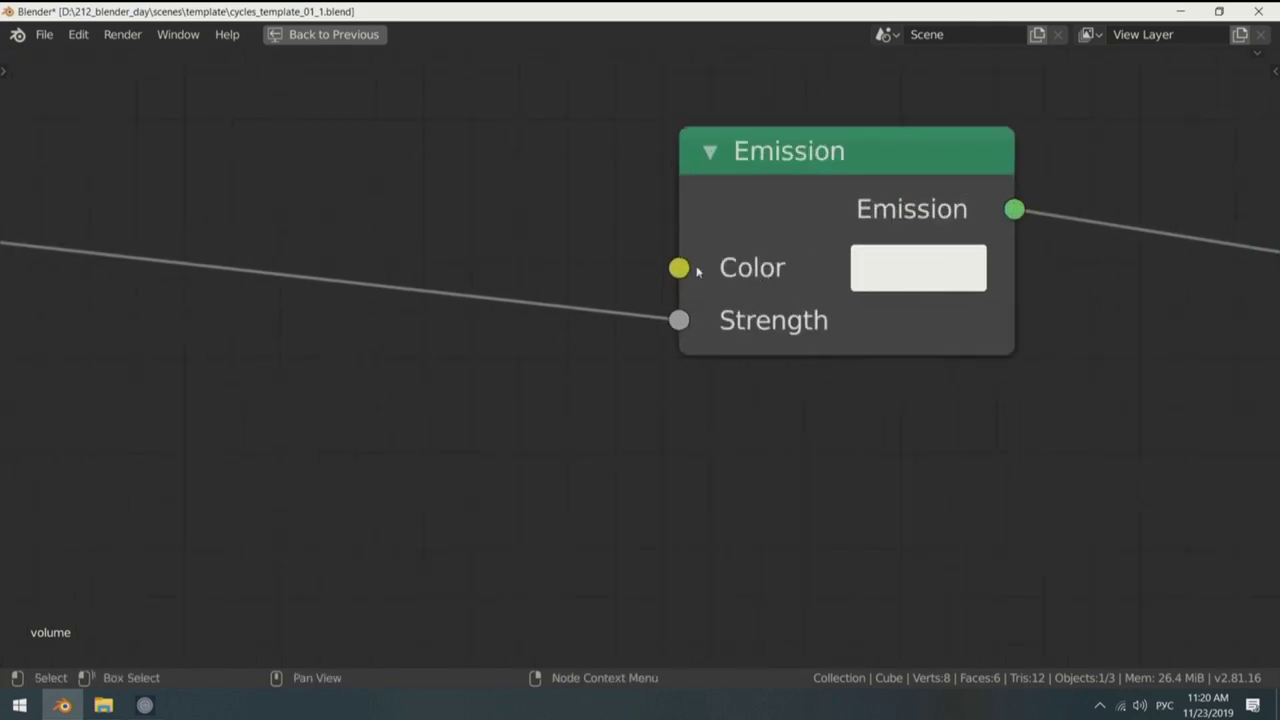
scroll(683, 263, "down", 3)
left_click_drag(546, 237, 363, 268, "alt")
left_click_drag(271, 348, 610, 218)
left_click_drag(843, 211, 563, 289, "alt")
scroll(487, 175, "down", 2)
left_click_drag(490, 158, 893, 385)
left_click_drag(530, 270, 556, 274, "alt")
scroll(565, 280, "up", 2)
Step: Move the duplicate ColorRamp's black stop toward the dark end, add an orange-red middle stop, and spread the bright stops
key("ctrl+space")
scroll(511, 196, "up", 4)
left_click_drag(524, 125, 384, 135)
left_click(472, 115, "ctrl")
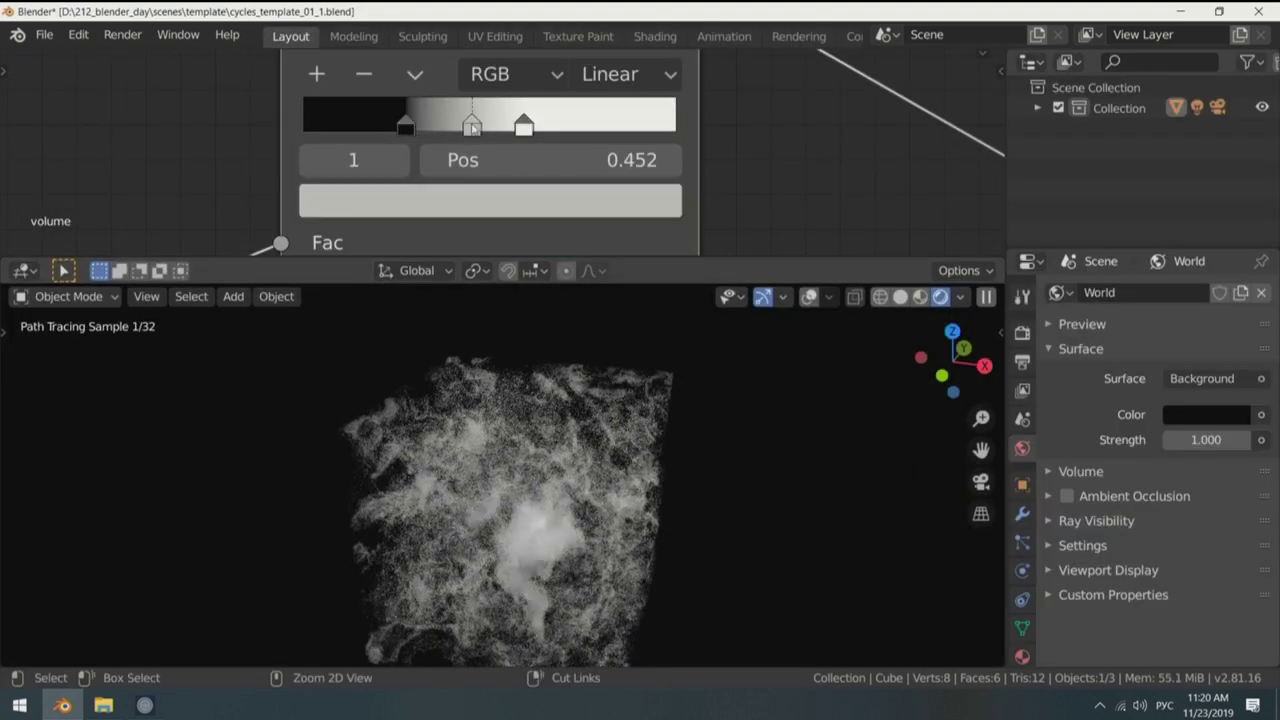
left_click(490, 200)
left_click(434, 444)
left_click(430, 460)
left_click_drag(523, 125, 617, 125)
left_click_drag(472, 125, 519, 125)
Step: Add a blue stop at 0.633 to the duplicate ColorRamp and bring the white stop in right beside it
left_click(558, 125, "ctrl")
left_click(569, 204)
left_click(410, 368)
left_click_drag(619, 125, 539, 125)
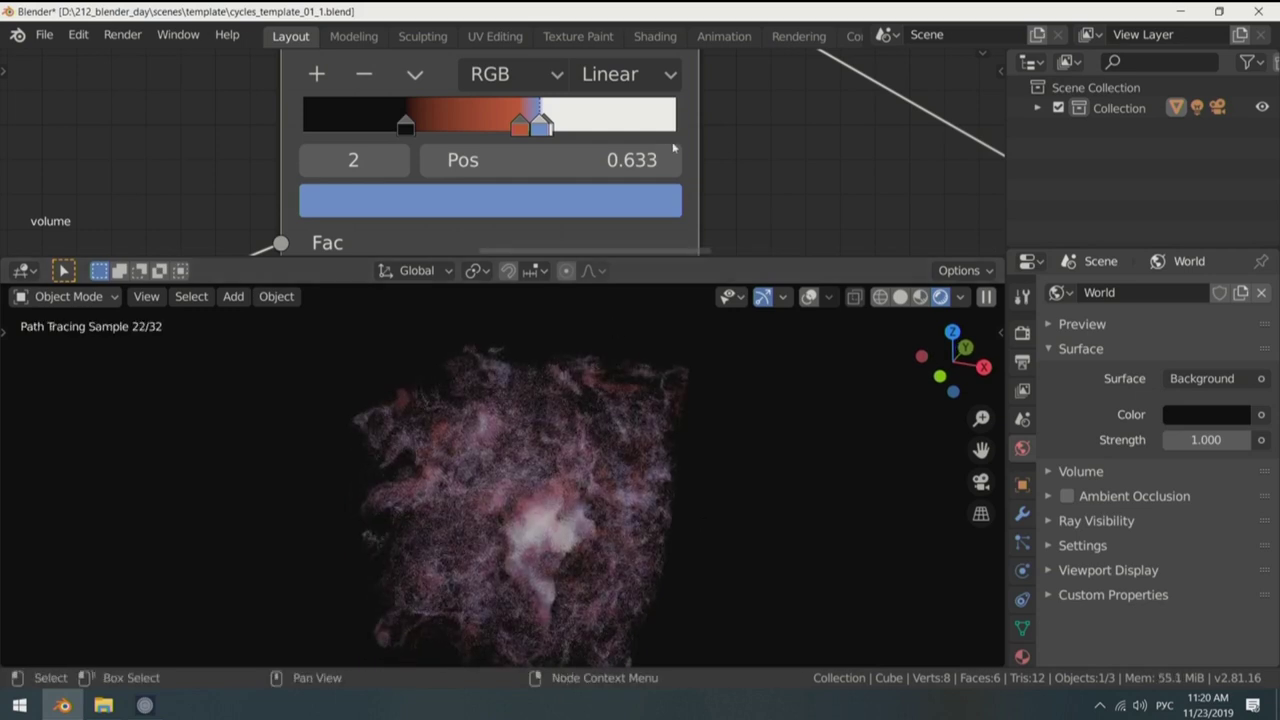
Step: Show the scene's render properties and examine the Emission node's Color, Strength and volume output connections
scroll(673, 148, "down", 2)
scroll(486, 120, "down", 5, "ctrl")
left_click(1022, 333)
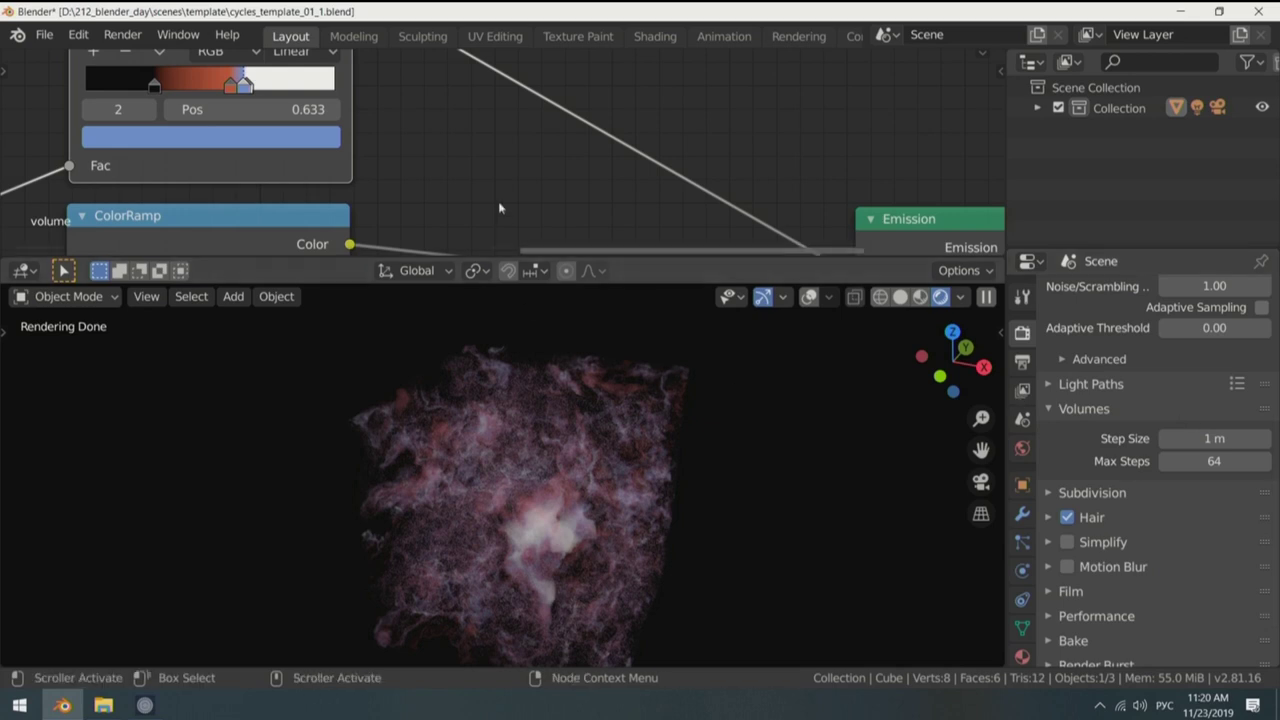
scroll(504, 198, "down", 2)
middle_click_drag(819, 228, 692, 154)
scroll(711, 205, "up", 1)
scroll(692, 154, "up", 2)
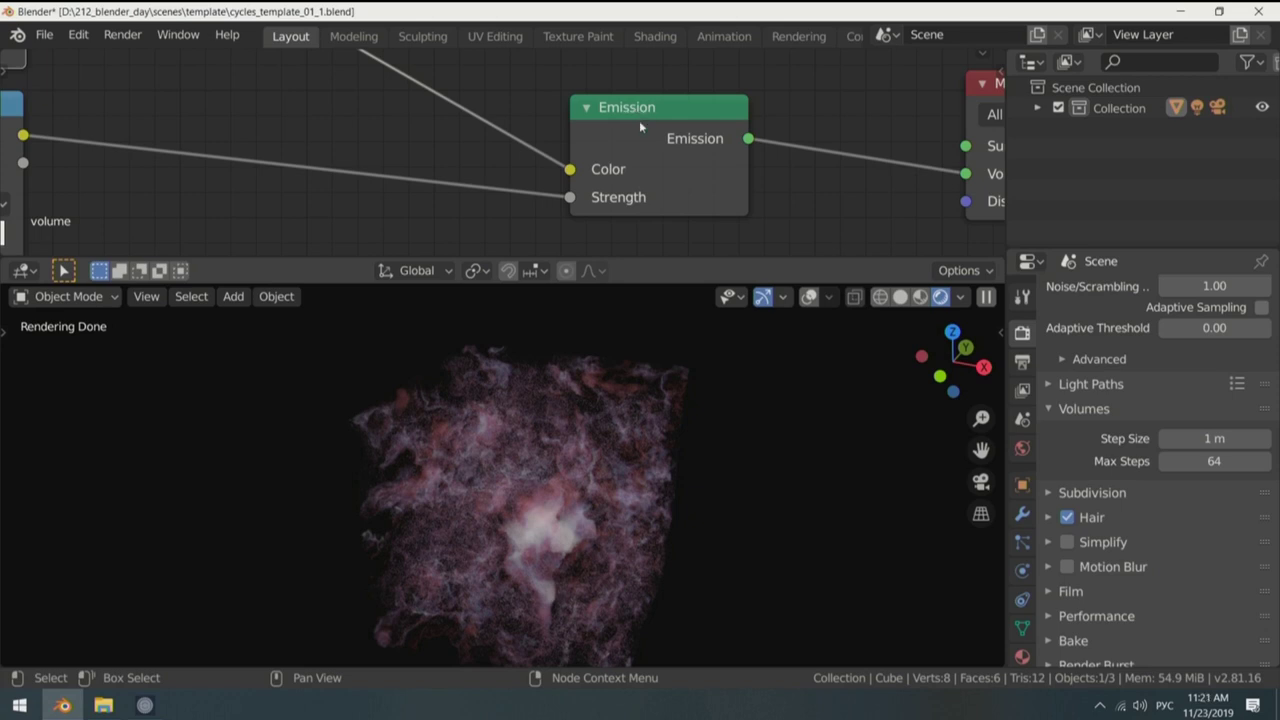
Step: Save the scene under the new name blender_day_05.blend in the scenes\live folder
left_click(641, 122)
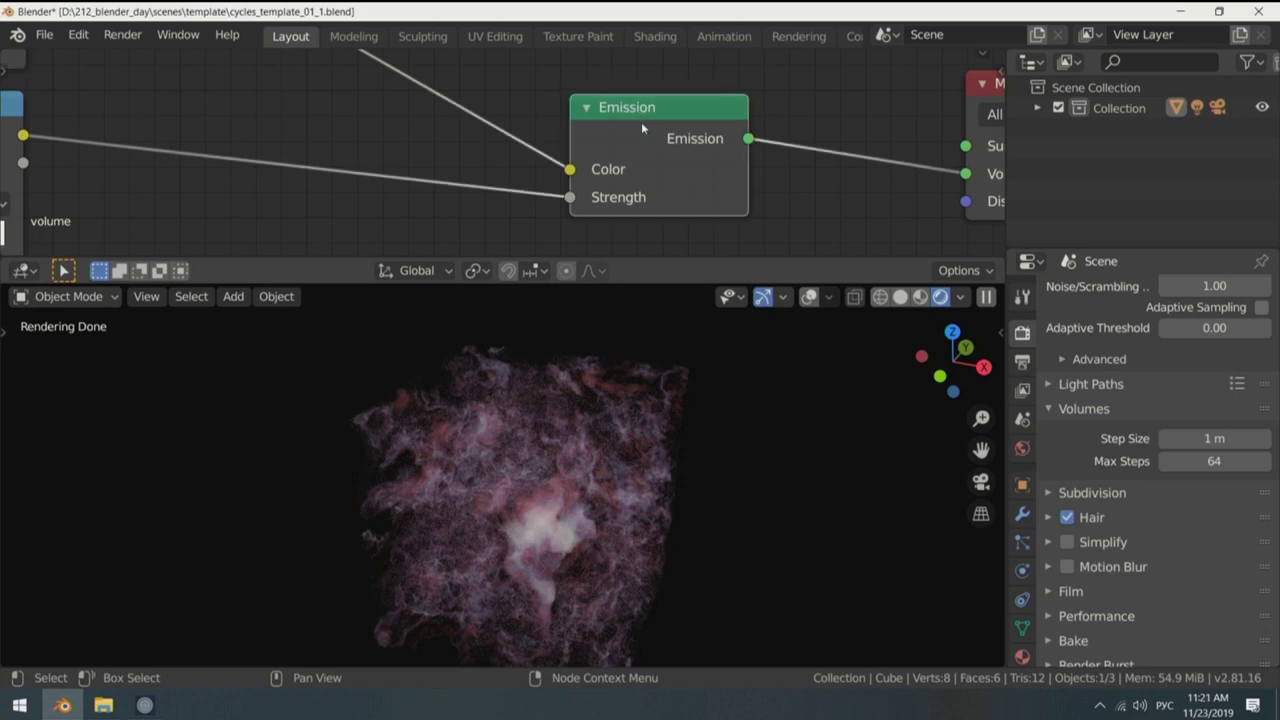
key("ctrl+shift+s")
left_click(441, 96)
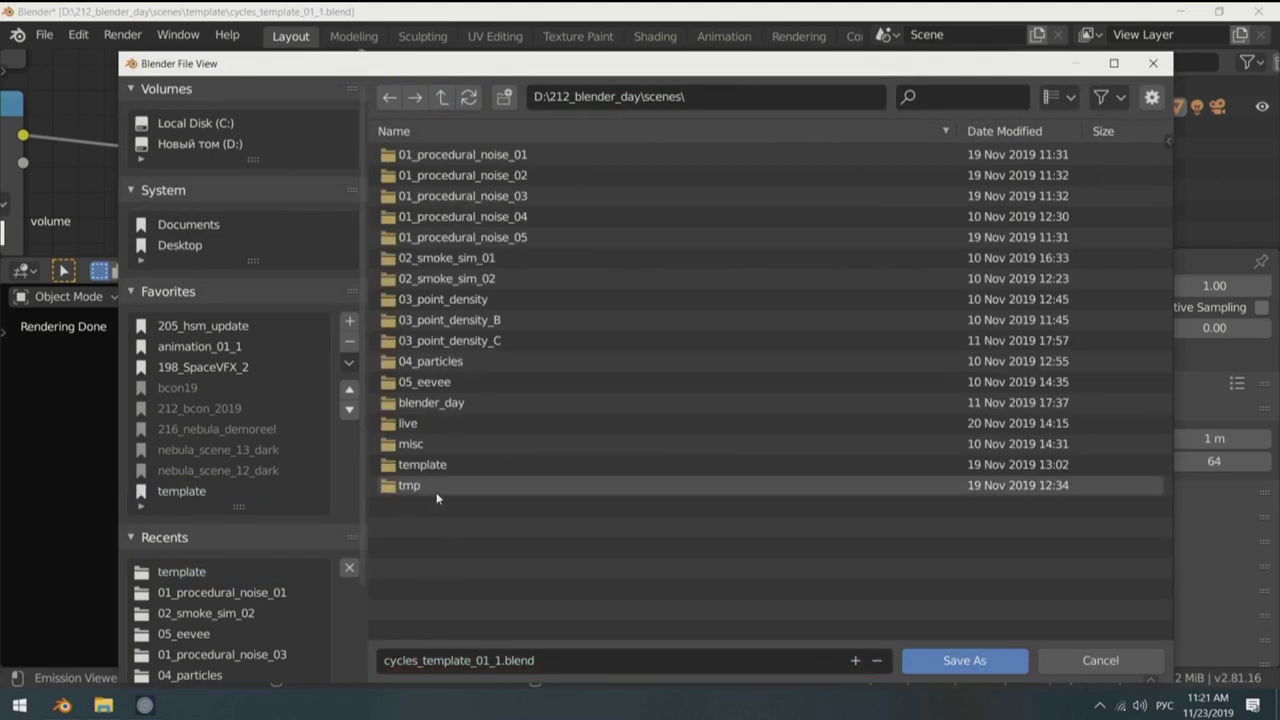
double_click(420, 425)
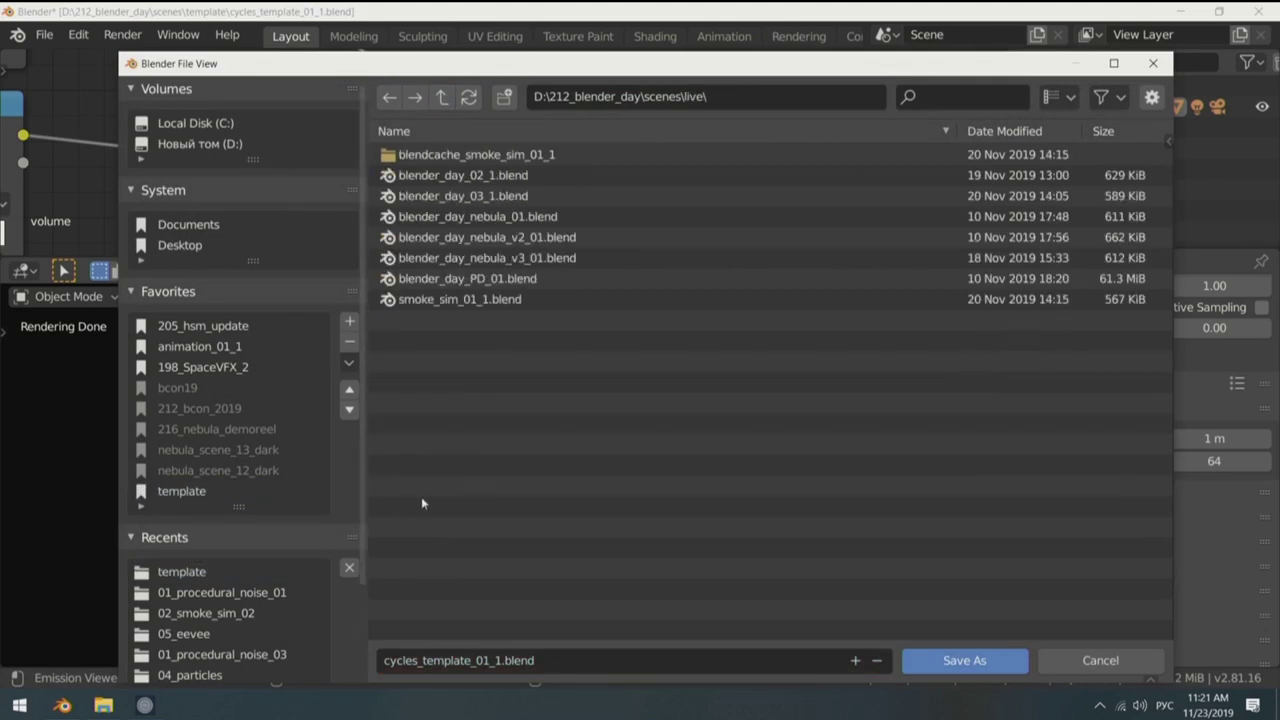
left_click(493, 660)
type("иду")
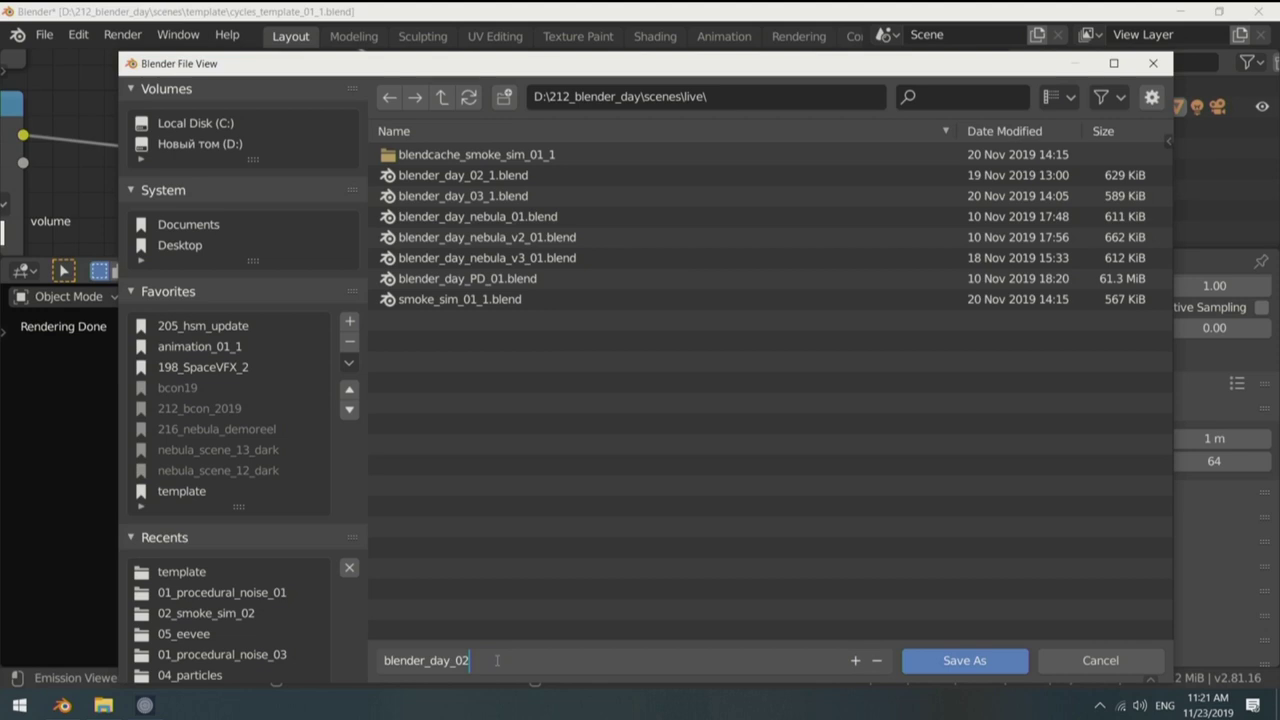
left_click(983, 664)
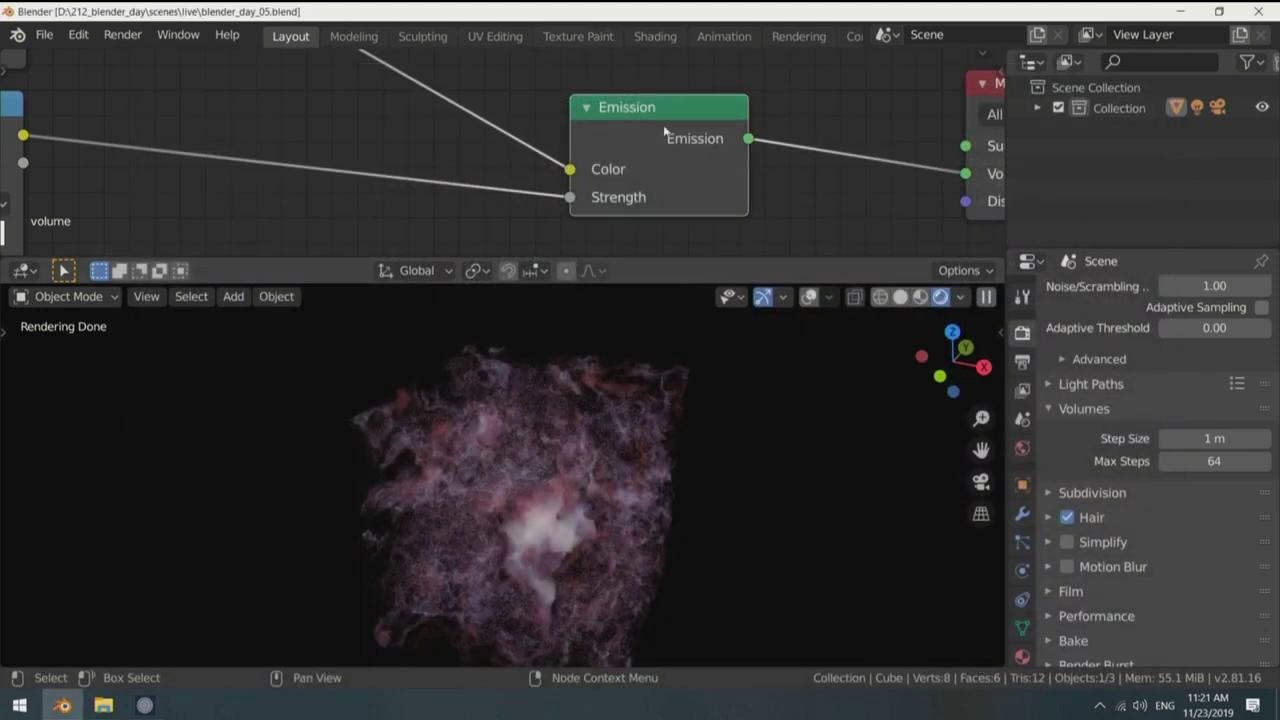
Step: Delete the Emission node and add a Principled Volume shader between the ColorRamps and the Material Output
key("x")
scroll(663, 131, "down", 1)
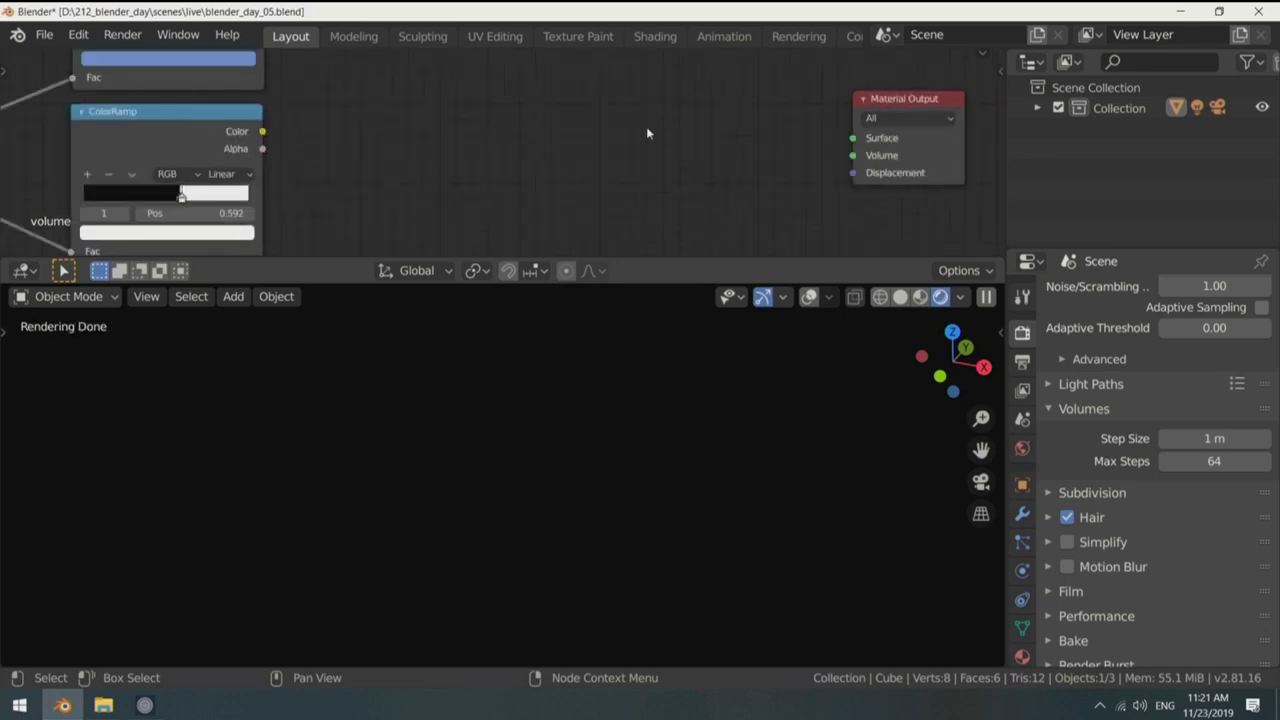
key("ctrl+space")
scroll(690, 250, "up", 1)
key("shift+a")
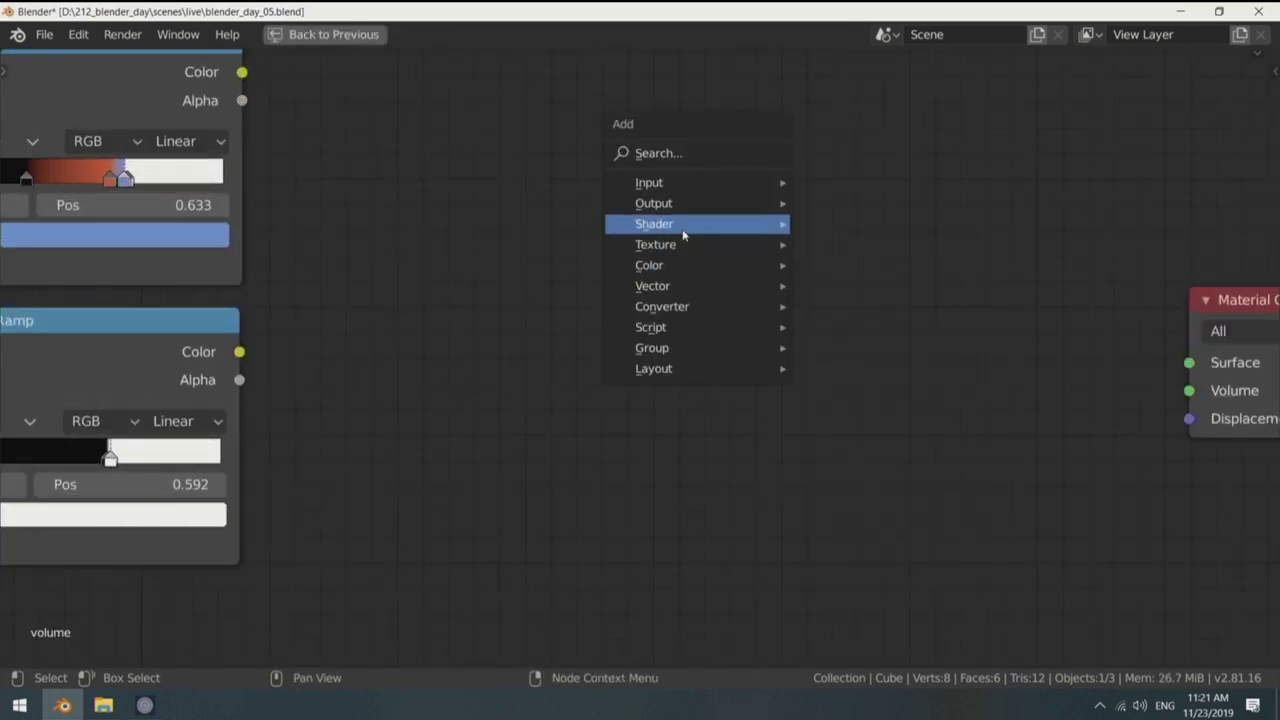
key("Escape")
key("shift+a")
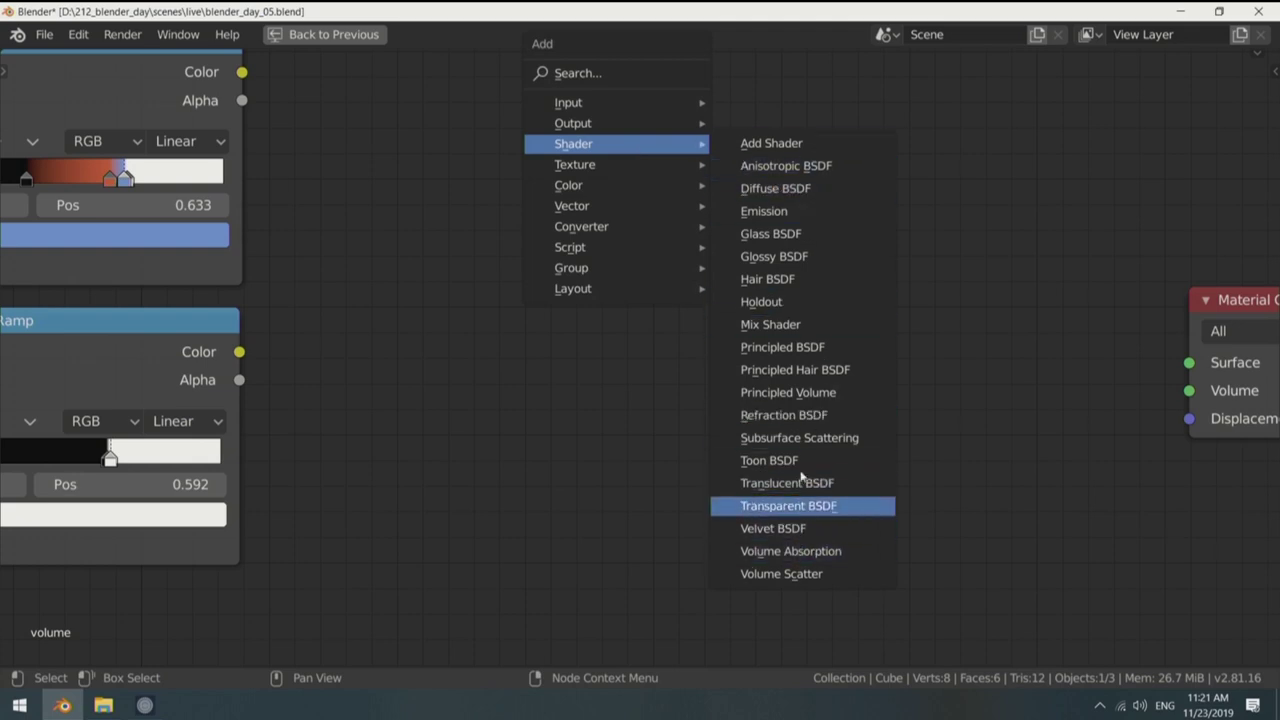
left_click(788, 392)
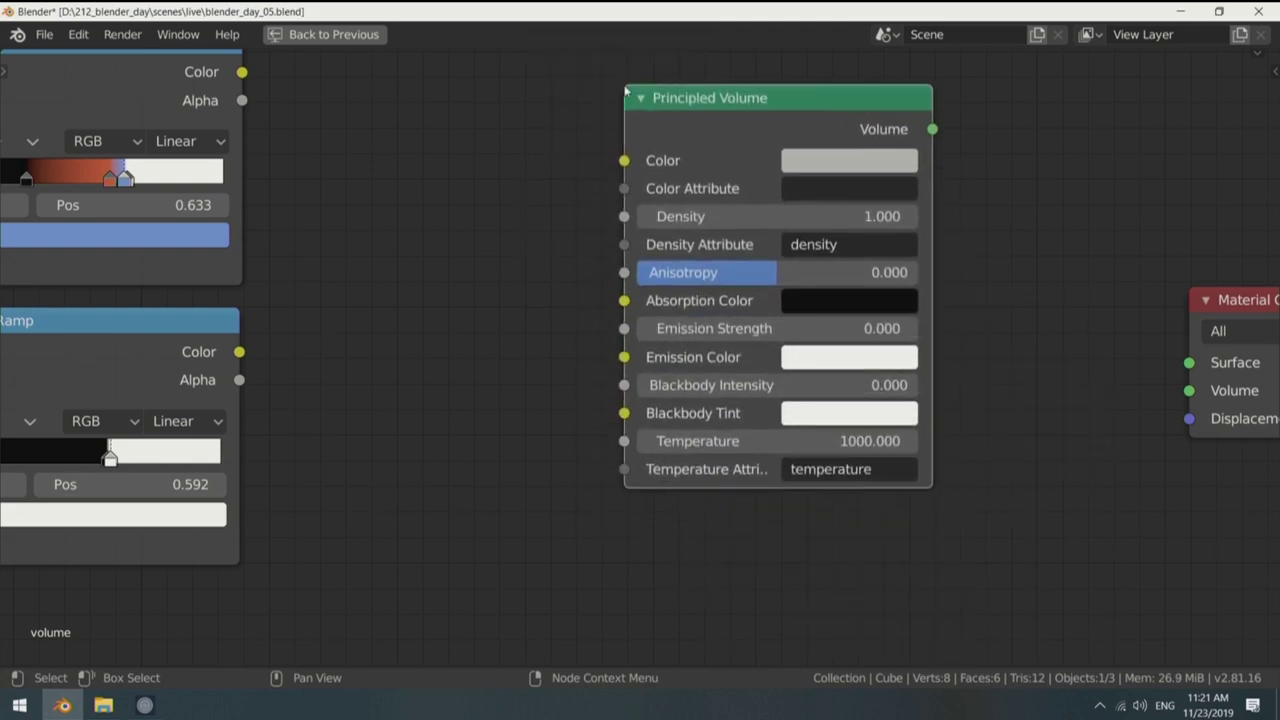
Step: Link the multicolor ColorRamp to the Principled Volume's Color and the black-and-white ColorRamp to its Density
middle_click_drag(366, 163, 493, 243)
left_click_drag(369, 152, 755, 265)
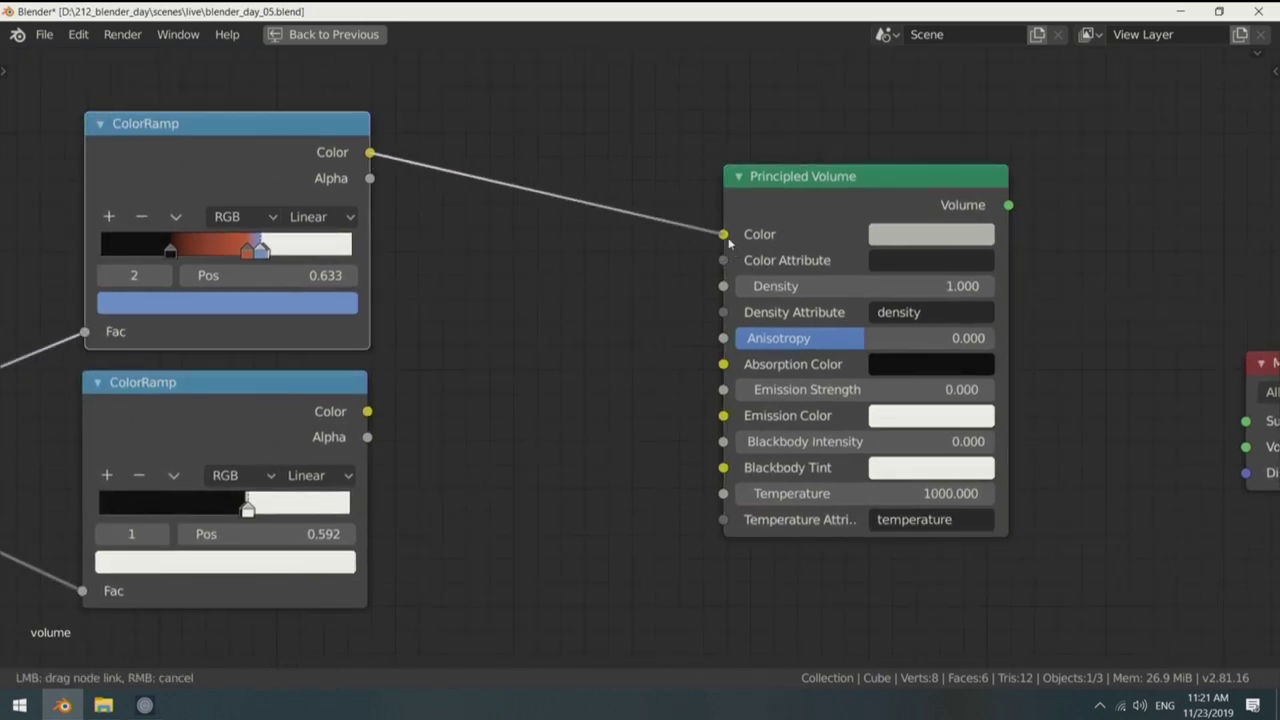
left_click_drag(729, 243, 724, 234)
middle_click_drag(724, 234, 440, 278)
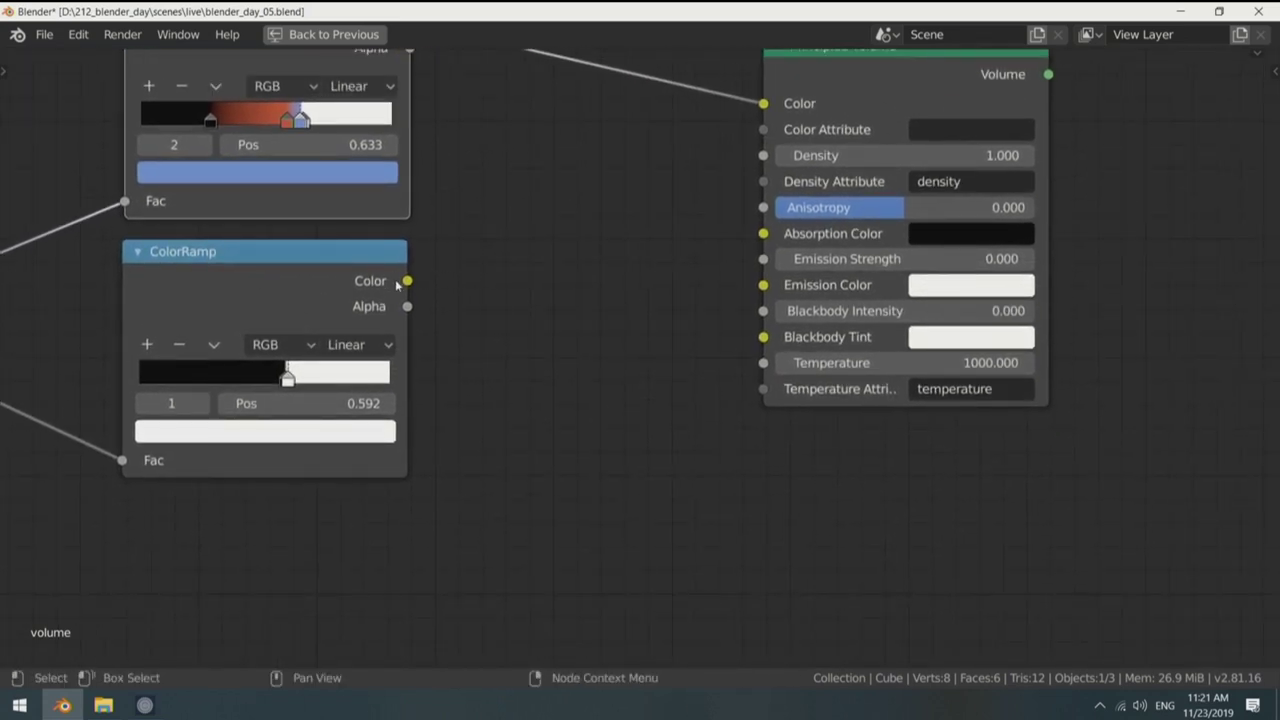
left_click(406, 285)
left_click_drag(408, 282, 763, 155)
Step: Connect the Principled Volume's output to the Material Output's Volume and restore the layout with the rendered view
middle_click_drag(1150, 96, 763, 157)
left_click_drag(661, 138, 900, 378)
left_click_drag(978, 293, 935, 91)
key("ctrl+space")
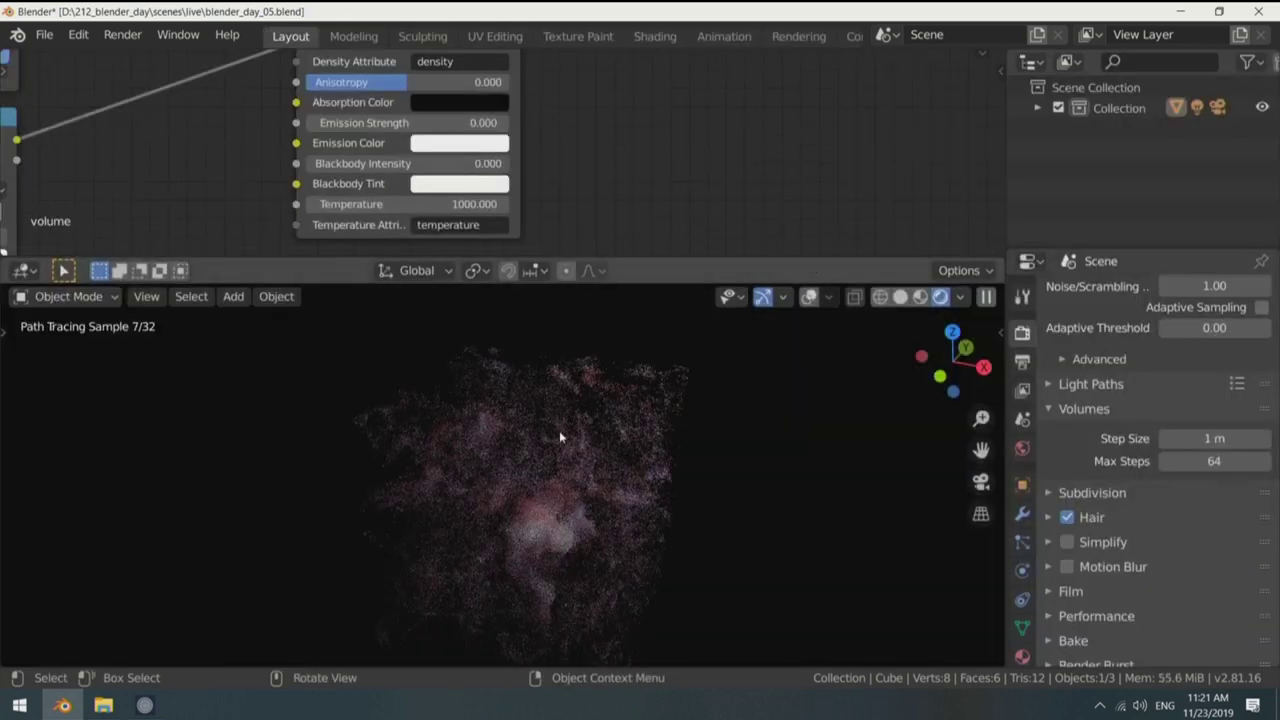
middle_click_drag(575, 430, 593, 410, "shift")
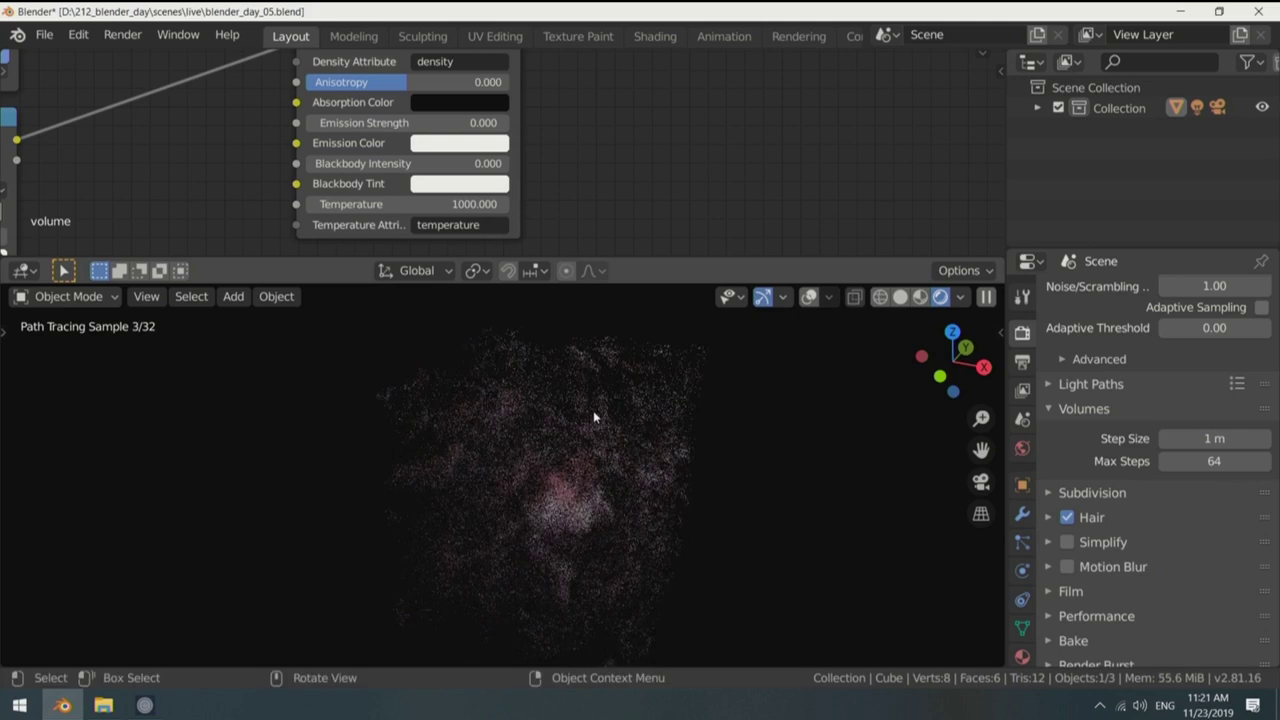
Step: Expand the Collection, select the Light, and change the shader editor into a 3D viewport
left_click(1036, 108)
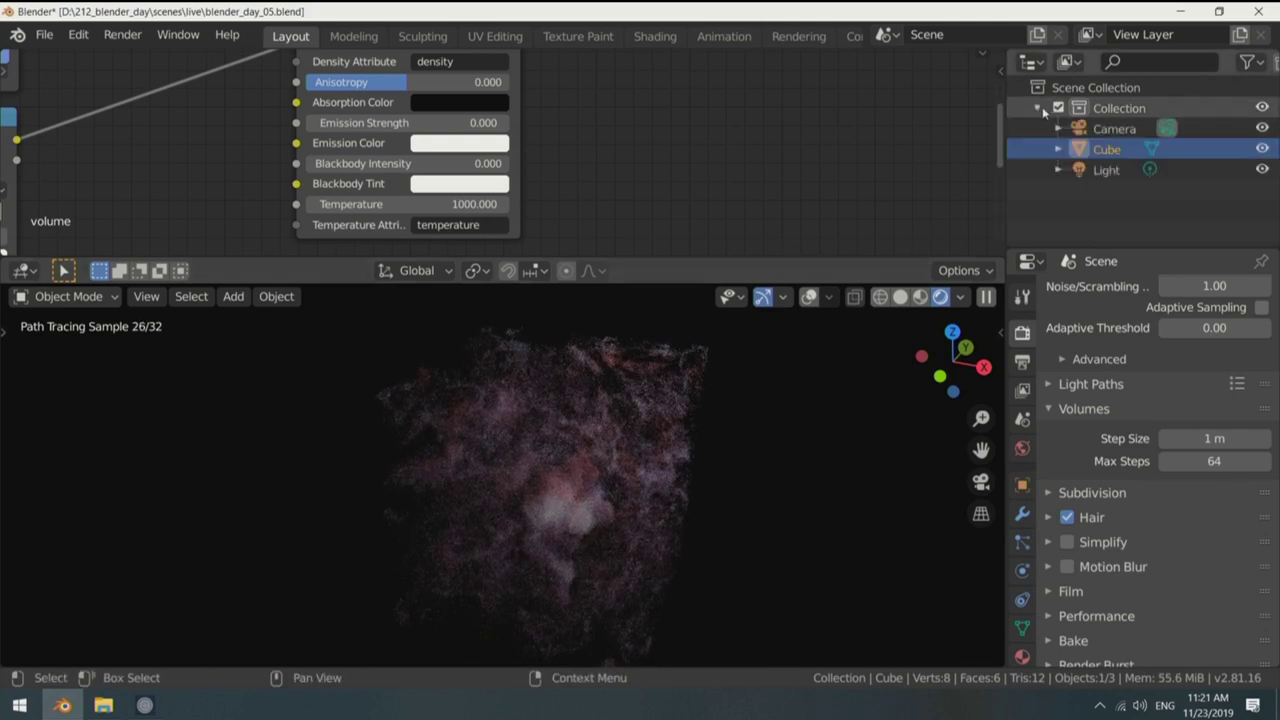
left_click(1106, 170)
key("shift+F5")
key("KP_Decimal")
Step: Move the light around the cube to its upper edge, checking its placement from several angles
key("g")
left_click(586, 174)
middle_click_drag(586, 174, 613, 146)
key("g")
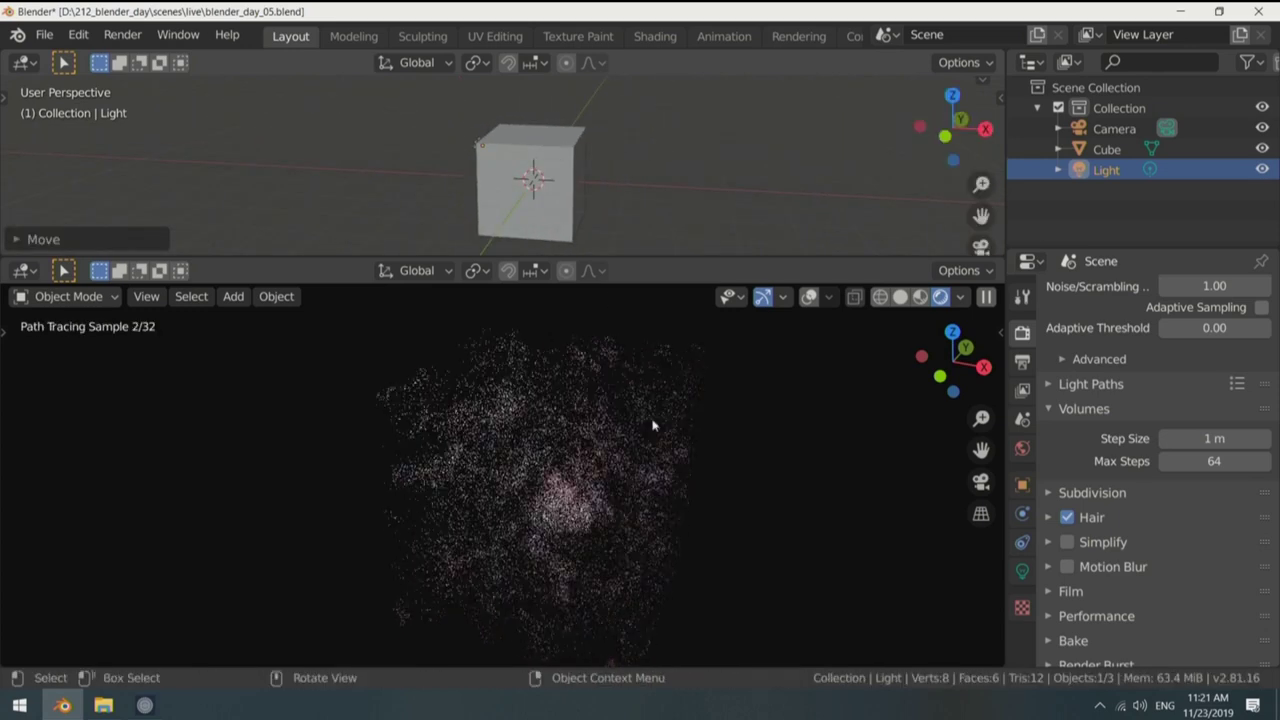
left_click(654, 519)
key("g")
left_click(714, 363)
middle_click_drag(620, 155, 588, 151)
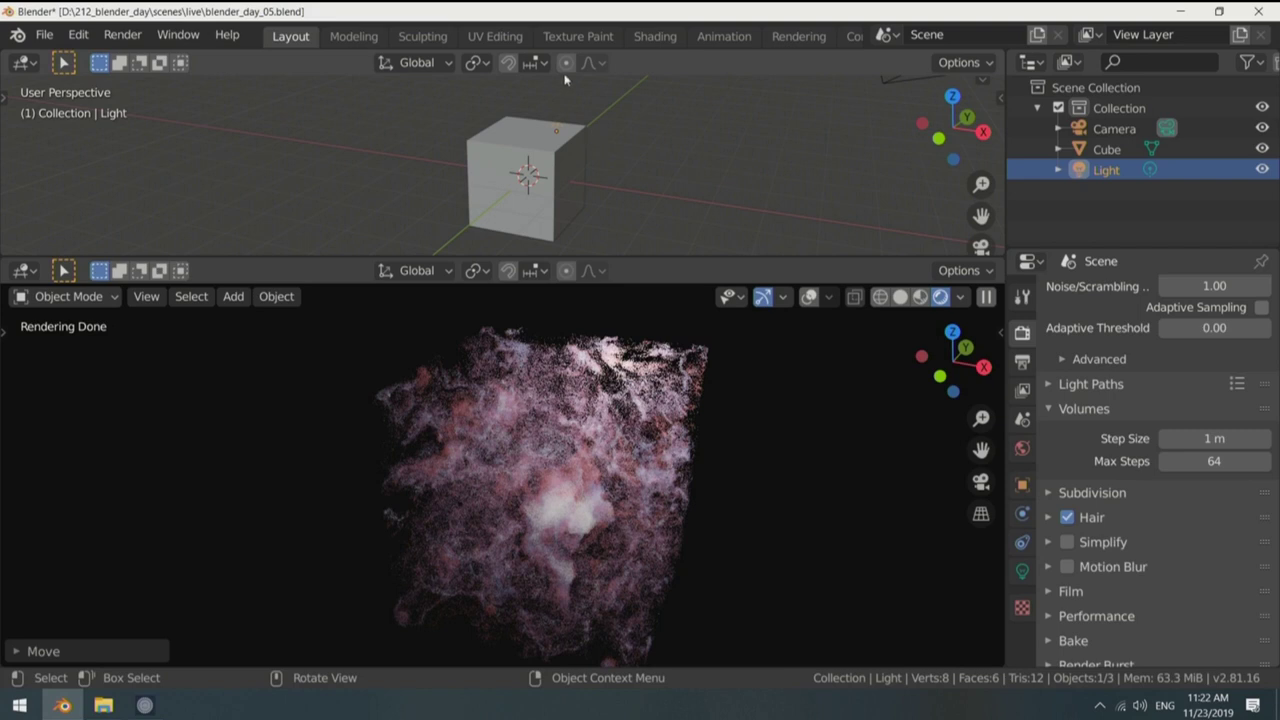
middle_click_drag(694, 157, 620, 149)
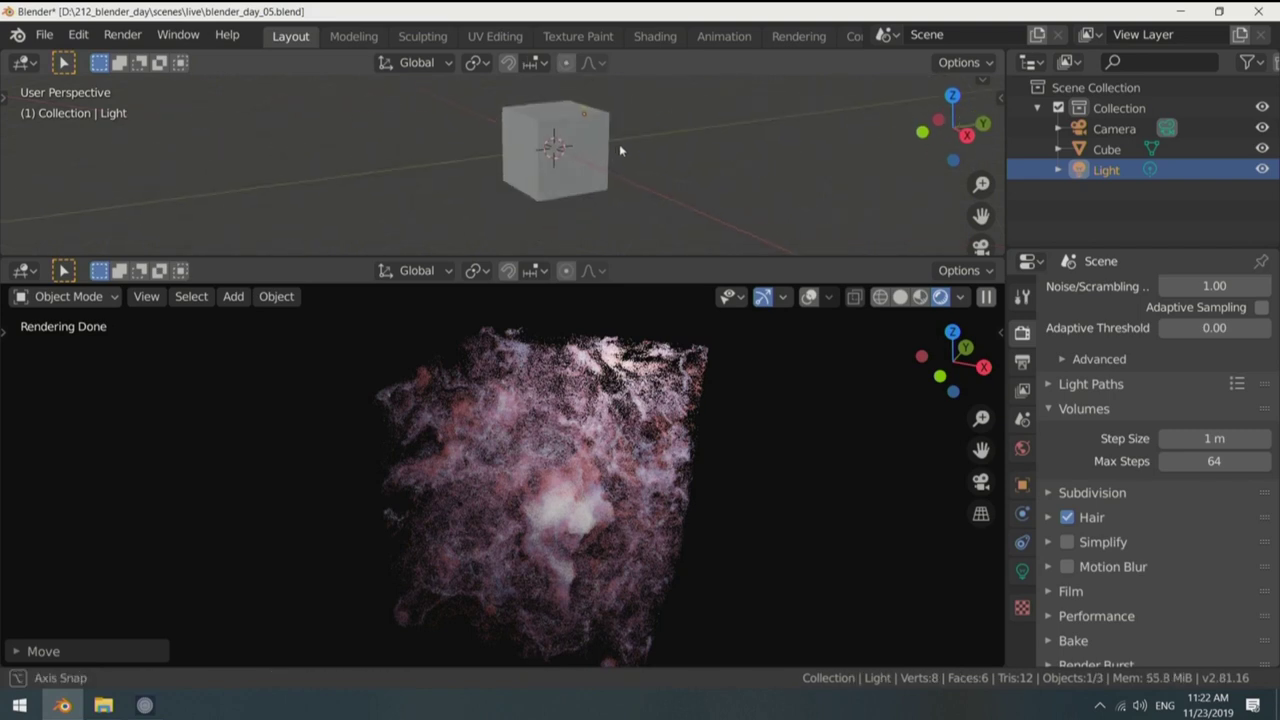
Step: Reposition the light around the cube's top and leave it outside, slightly above an upper corner
key("g")
left_click(597, 158)
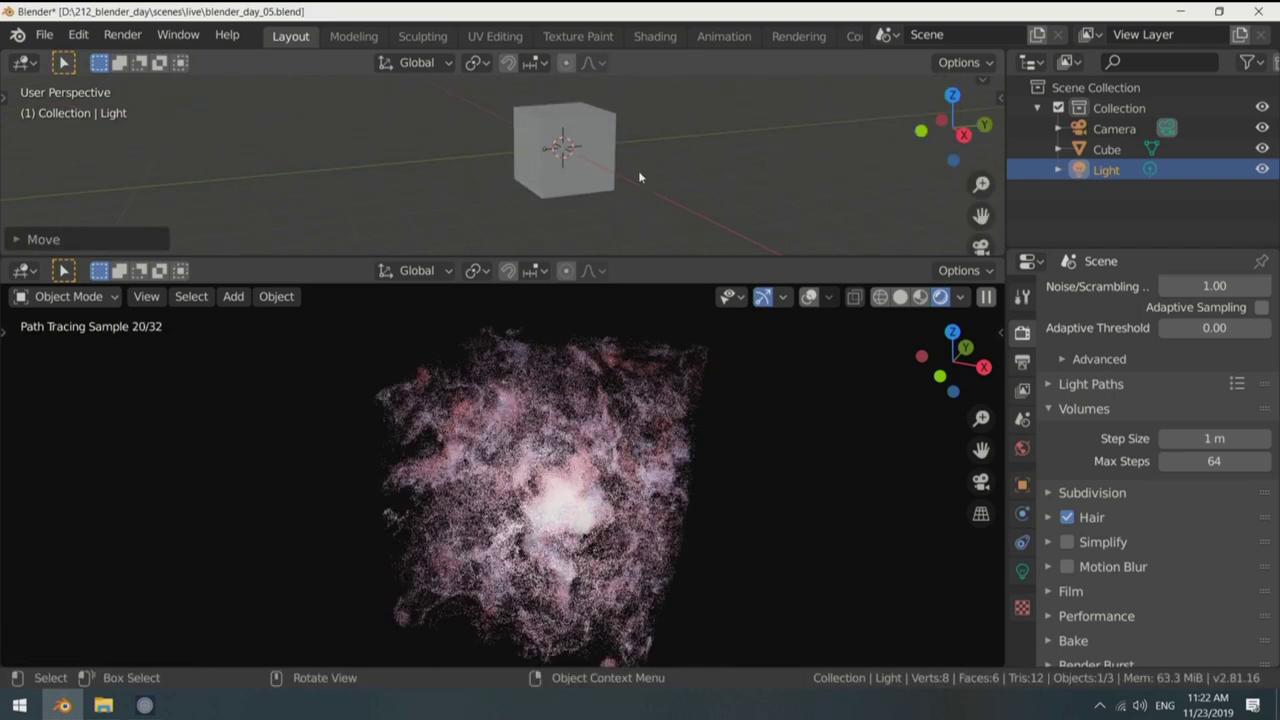
key("g")
left_click(581, 272)
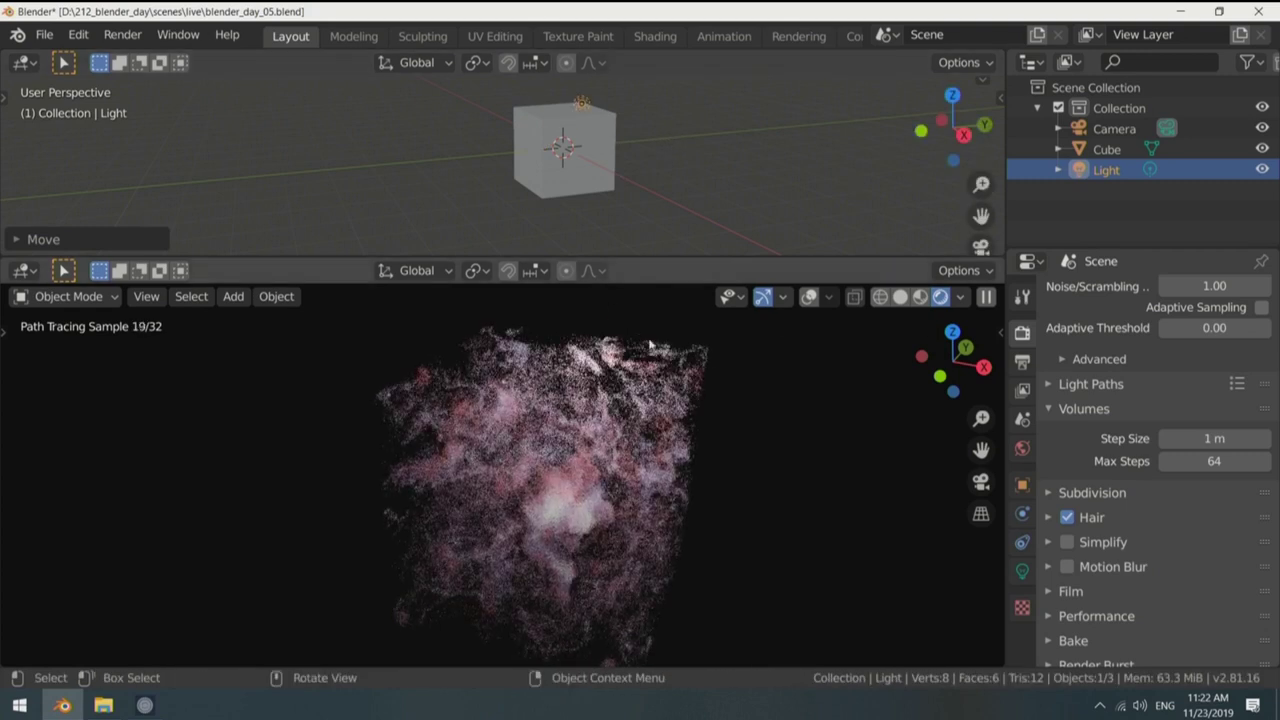
key("g")
left_click(686, 183)
key("g")
left_click(647, 155)
Step: Select the Cube and add a Displace modifier to it
left_click(1106, 149)
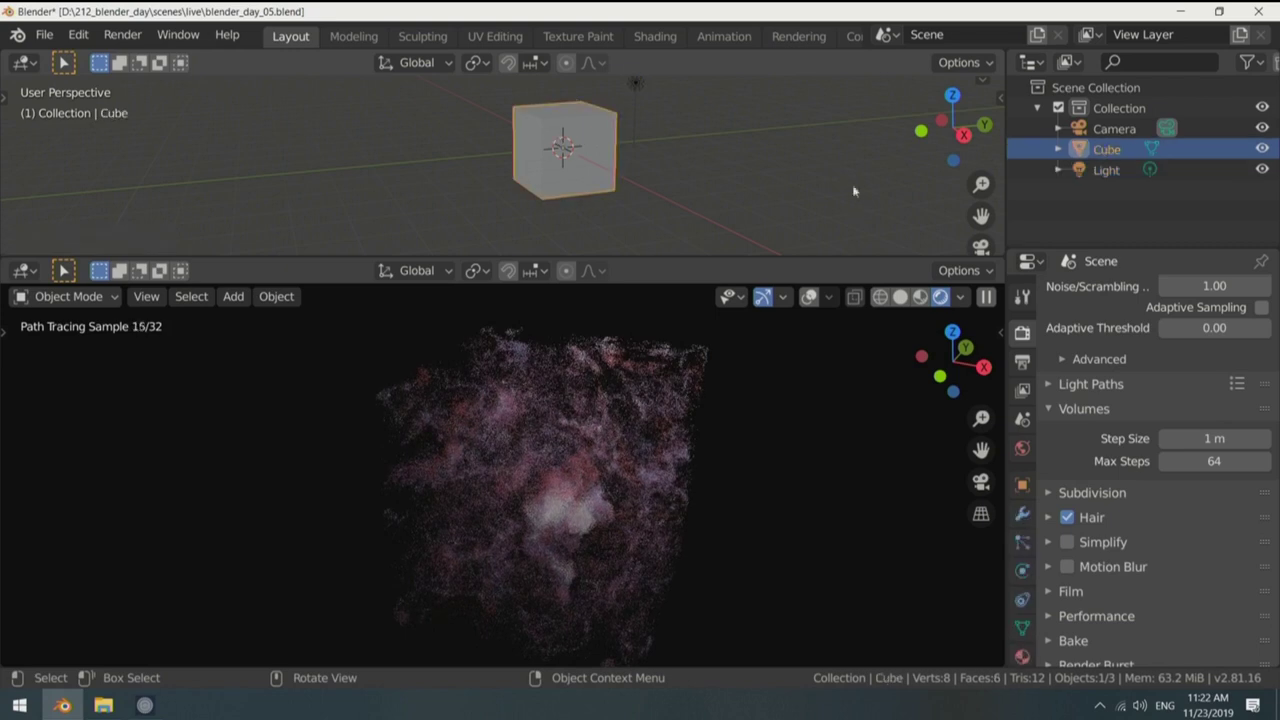
left_click(1022, 513)
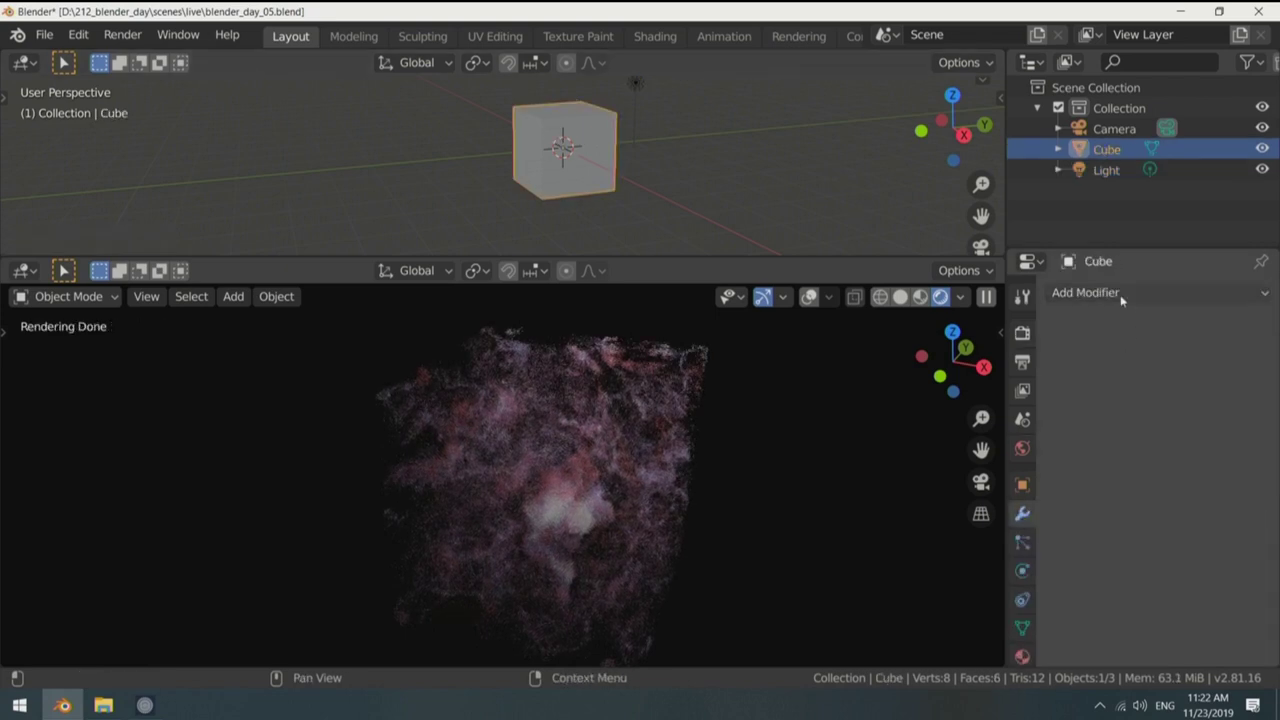
left_click(1122, 299)
left_click(965, 408)
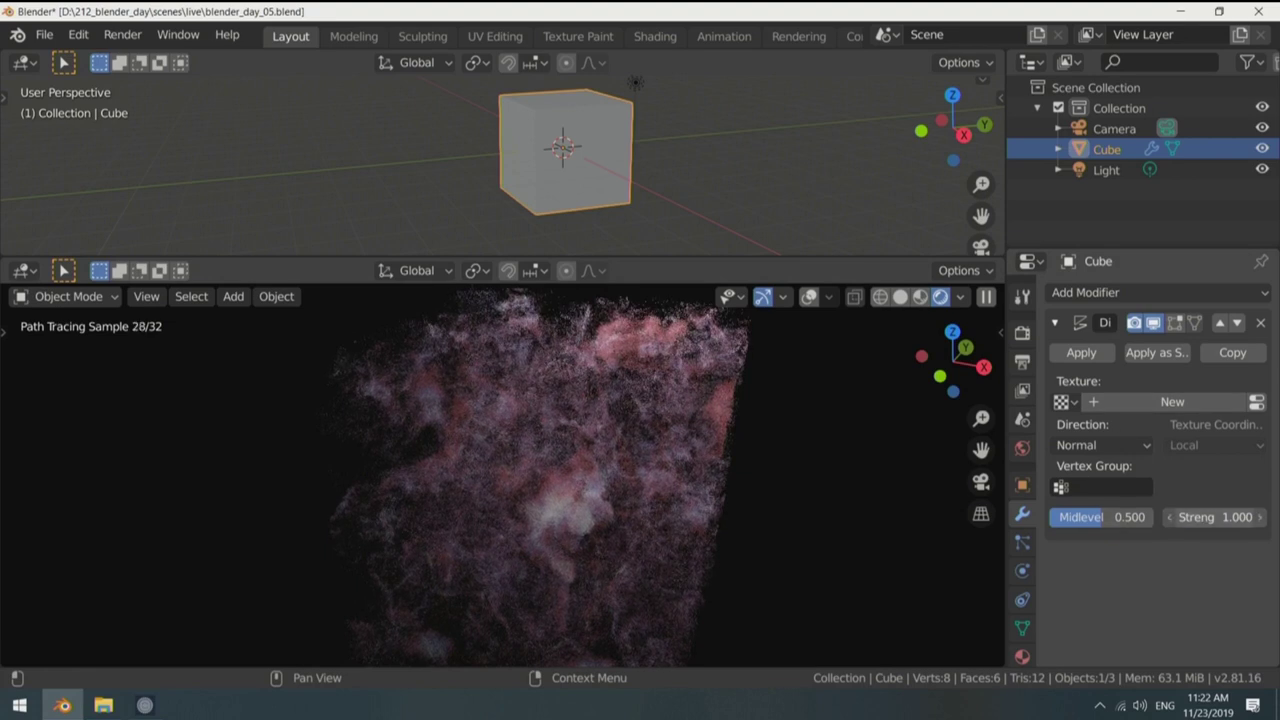
Step: Raise the Displace modifier's strength in increments up to 3.1
left_click(1259, 517)
left_click(1259, 517)
left_click(1259, 517)
left_click(1259, 517)
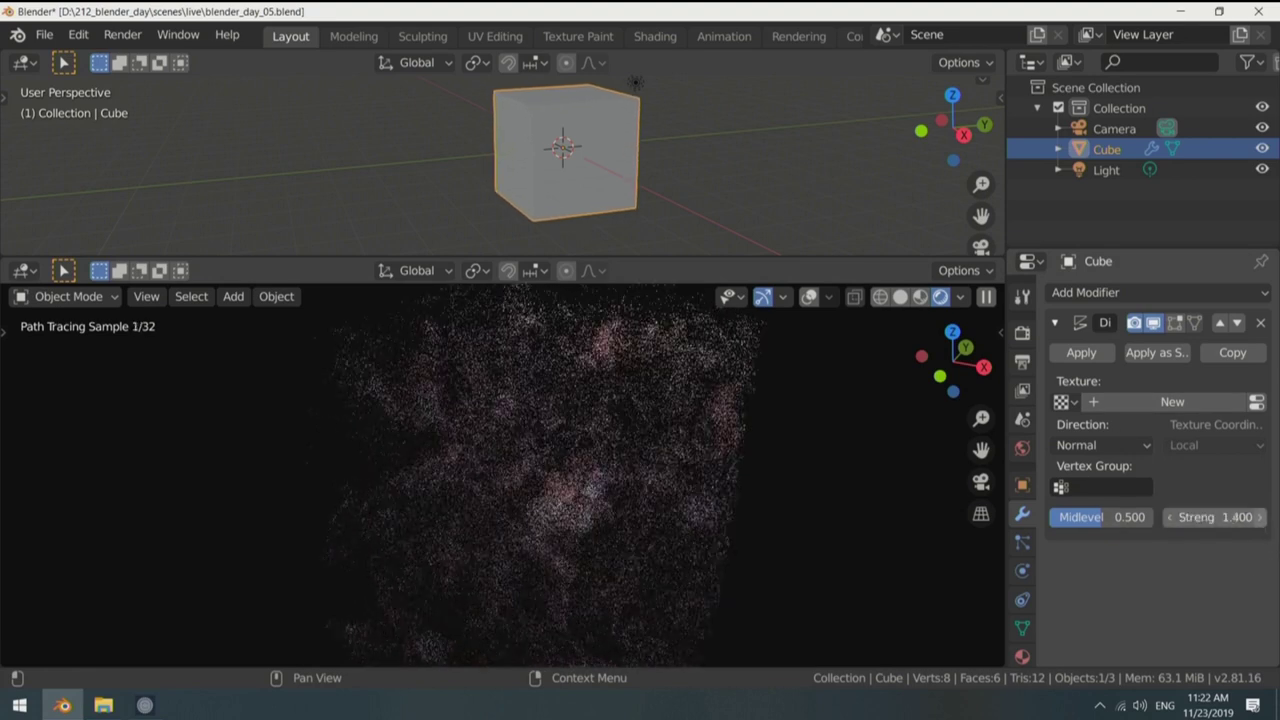
left_click(1259, 517)
left_click(1259, 517)
left_click(1259, 517)
left_click(1259, 517)
left_click(1259, 517)
left_click(1259, 517)
left_click(1259, 517)
left_click(1259, 517)
left_click_drag(1215, 517, 1255, 517)
left_click(1205, 520)
type("3.1")
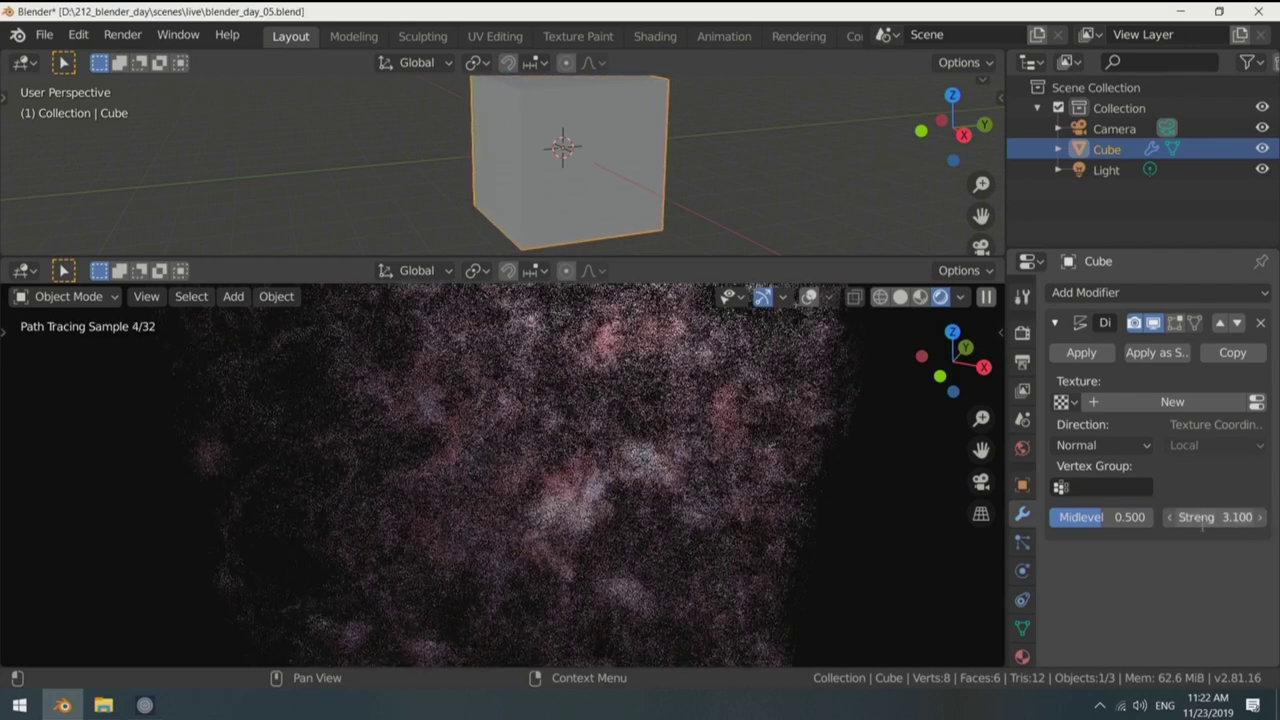
Step: Set the Displace strength to 15, then remove the modifier from the cube
key("BackSpace")
key("BackSpace")
key("BackSpace")
type("15")
key("Return")
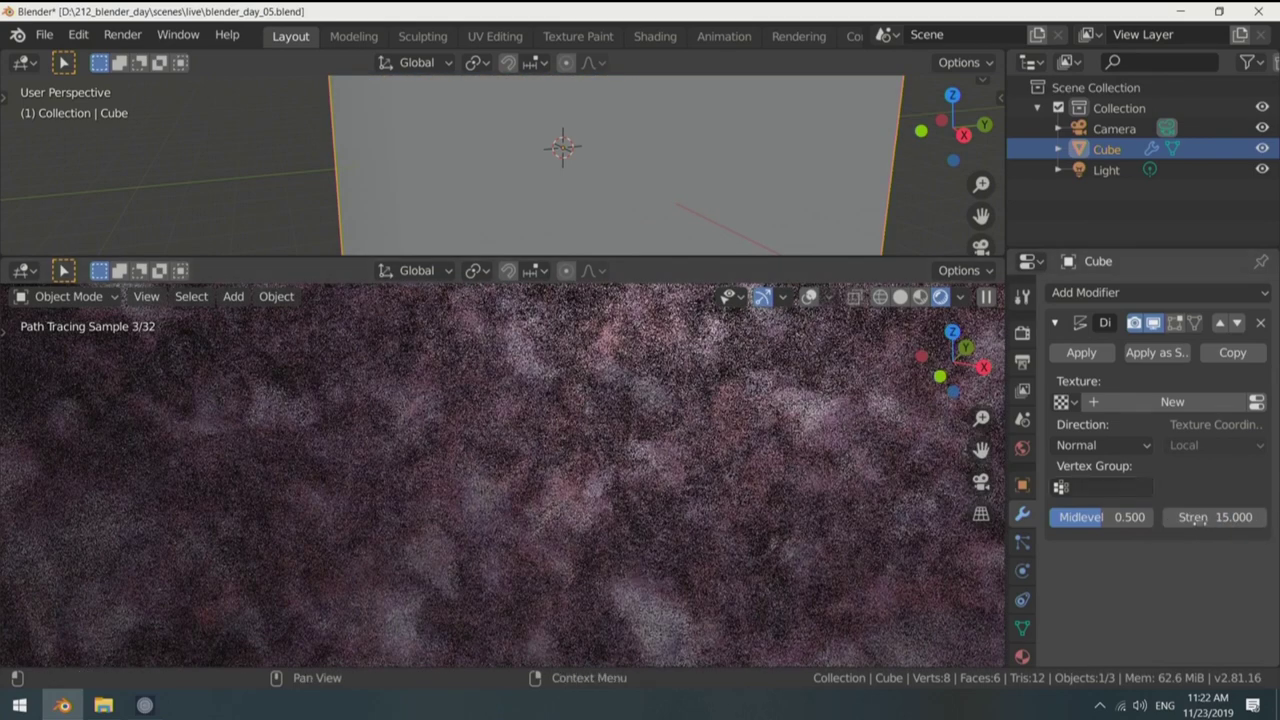
left_click(1259, 323)
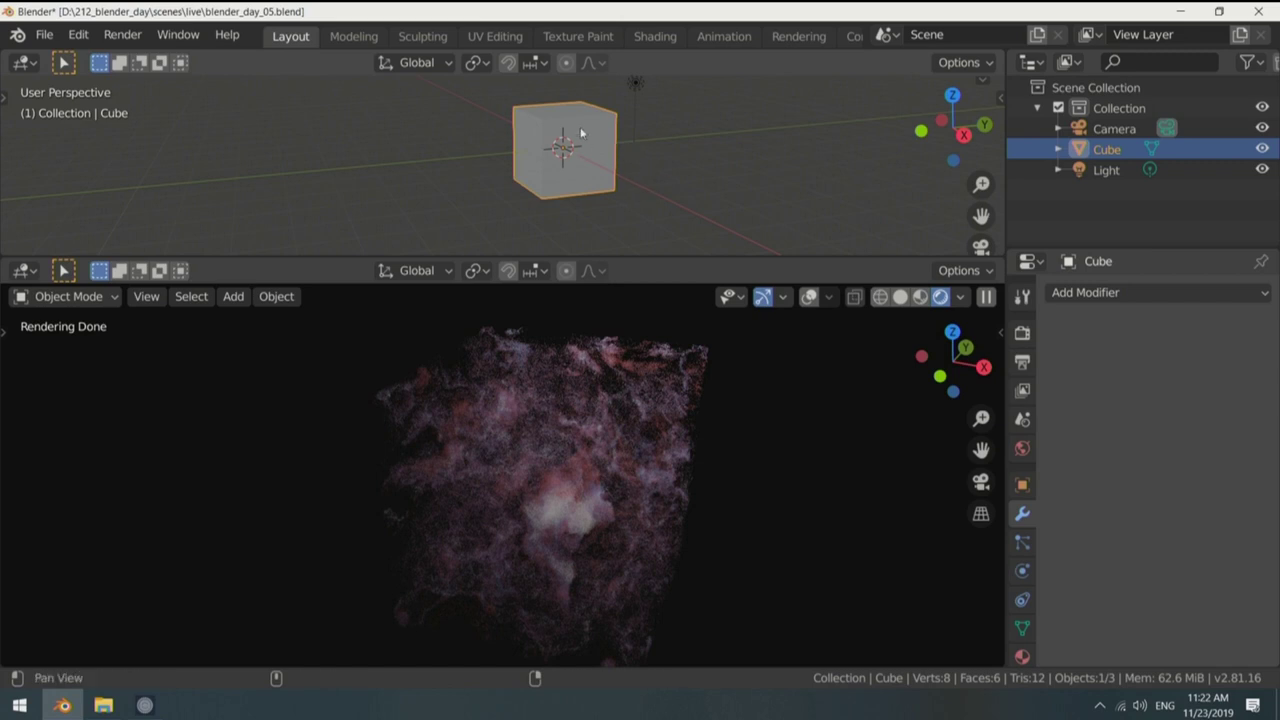
Step: Switch the solid-shaded 3D viewport back to the shader editor and show the link from the ColorRamp to the Principled Volume's Density
middle_click_drag(623, 157, 638, 165, "shift")
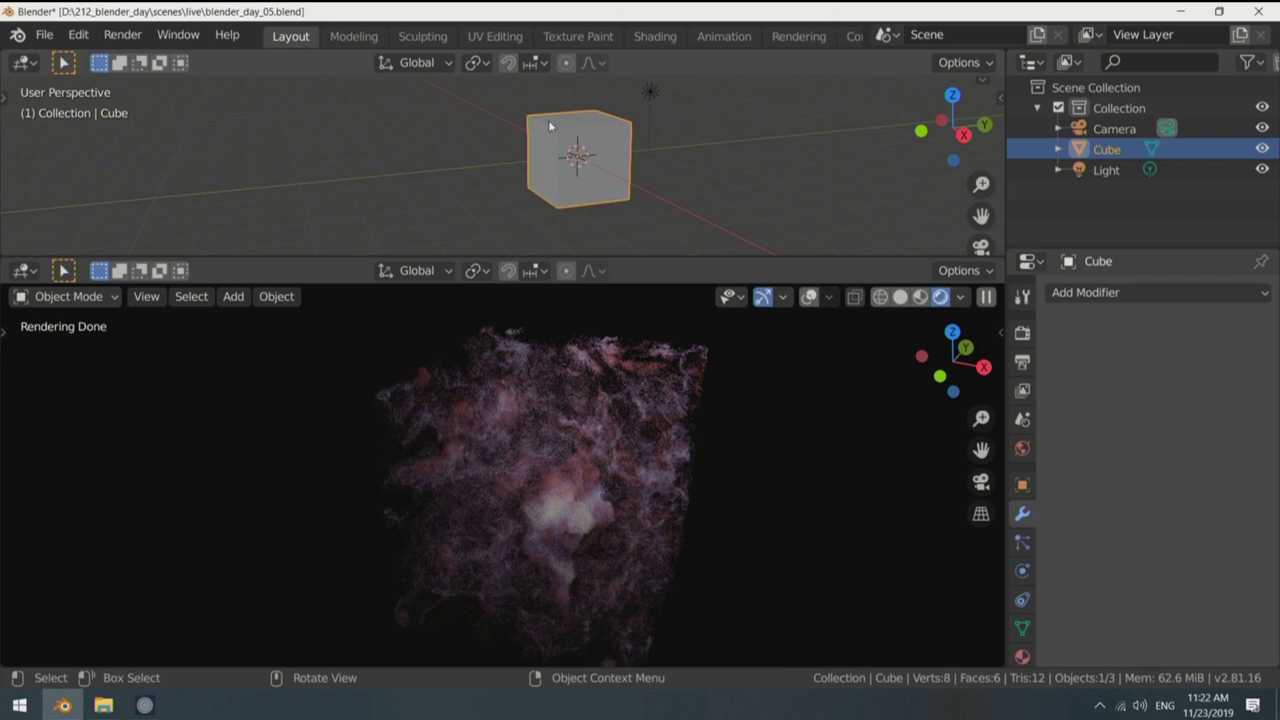
key("shift+F3")
scroll(604, 141, "left", 5, "ctrl")
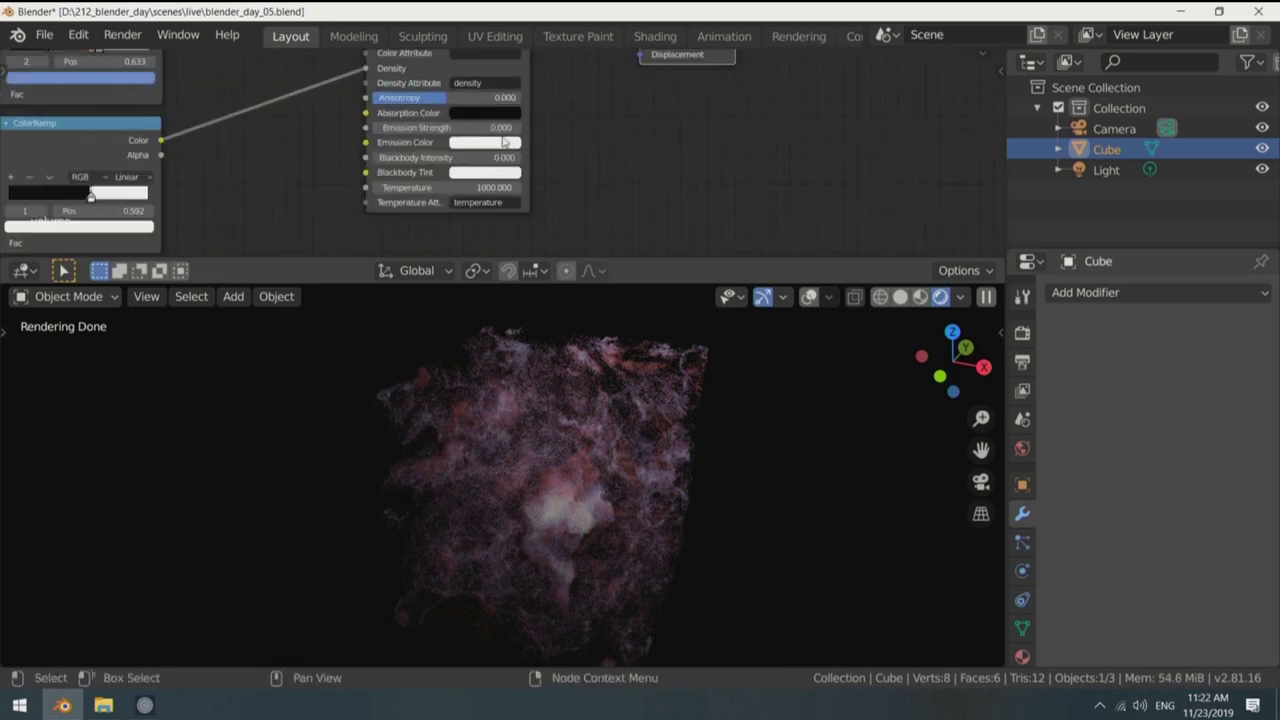
scroll(570, 147, "left", 3, "ctrl")
scroll(560, 150, "up", 4)
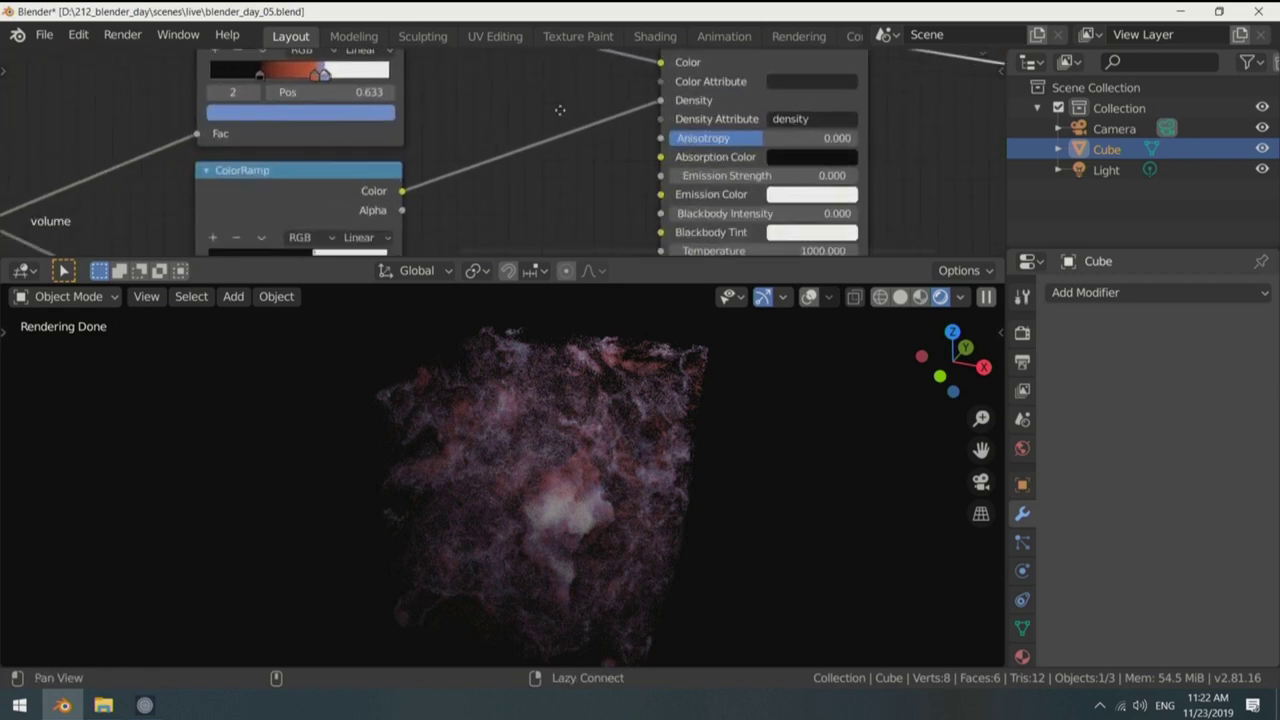
scroll(699, 72, "up", 2)
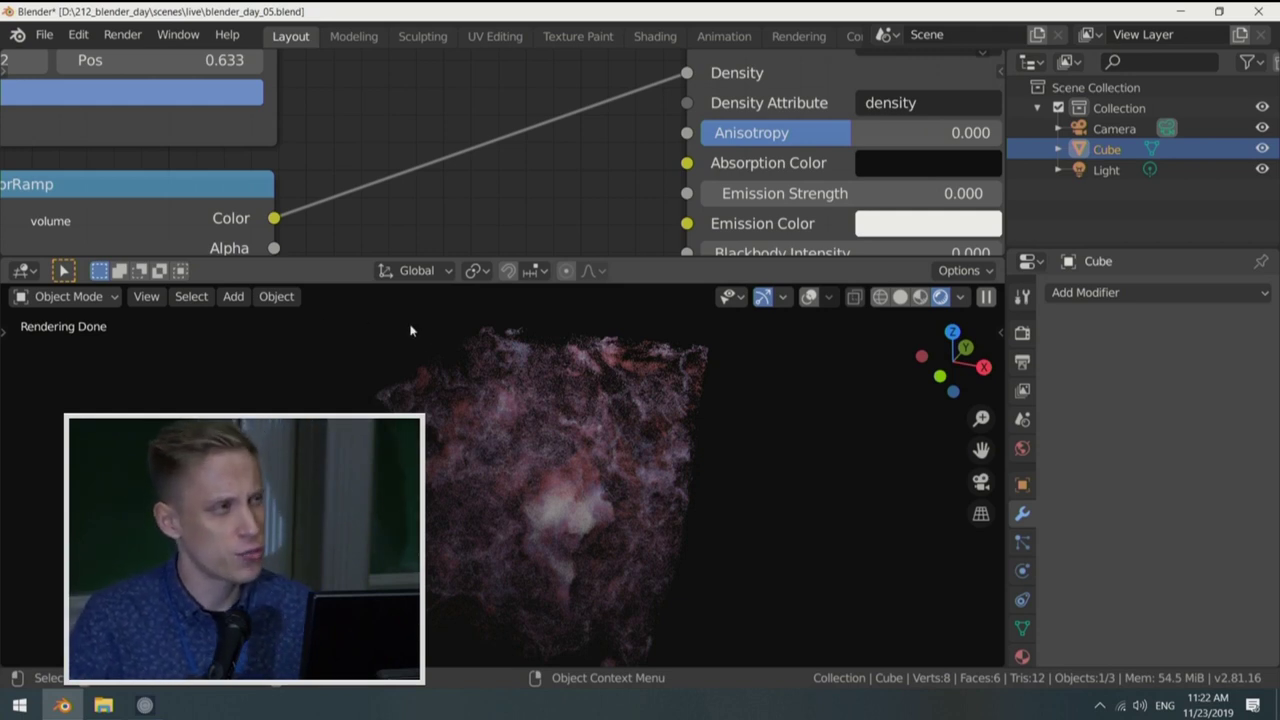
Step: Add a Math node set to Add and insert it into the link between the black-and-white ColorRamp and Density
key("shift+a")
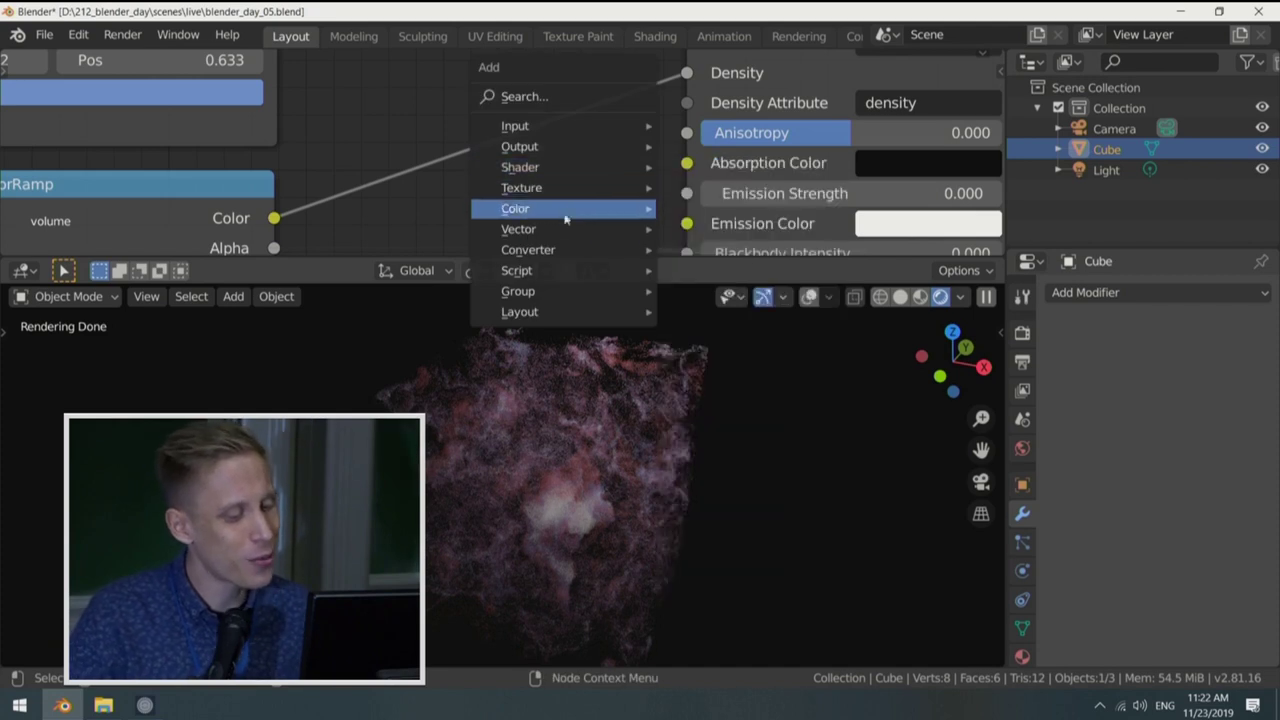
mouse_move(562, 232)
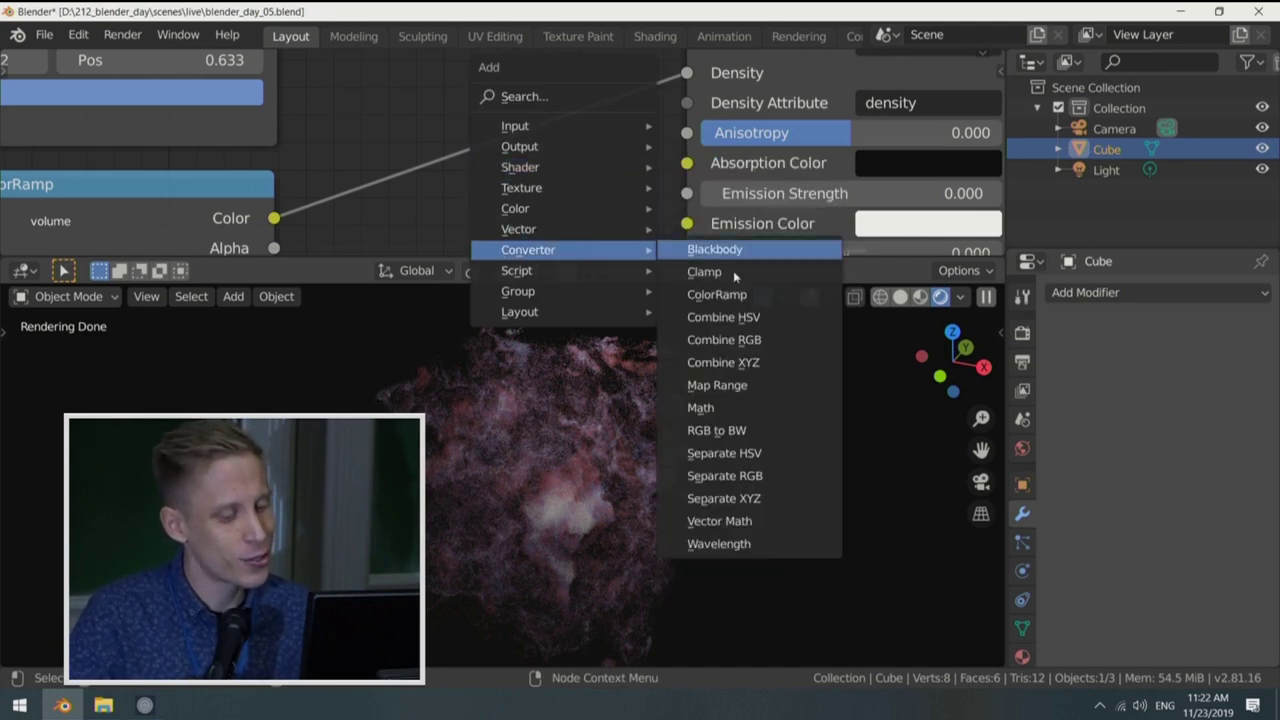
left_click(747, 395)
scroll(512, 170, "down", 1)
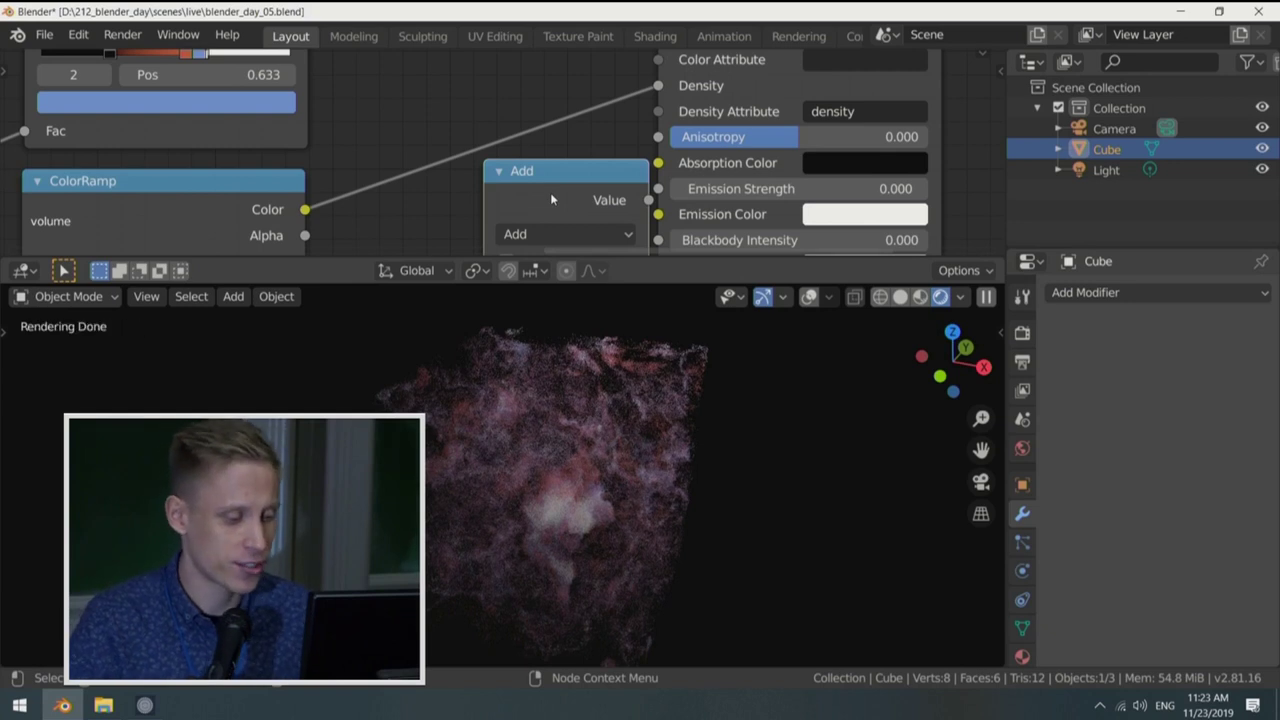
scroll(550, 199, "down", 1)
scroll(548, 193, "up", 2)
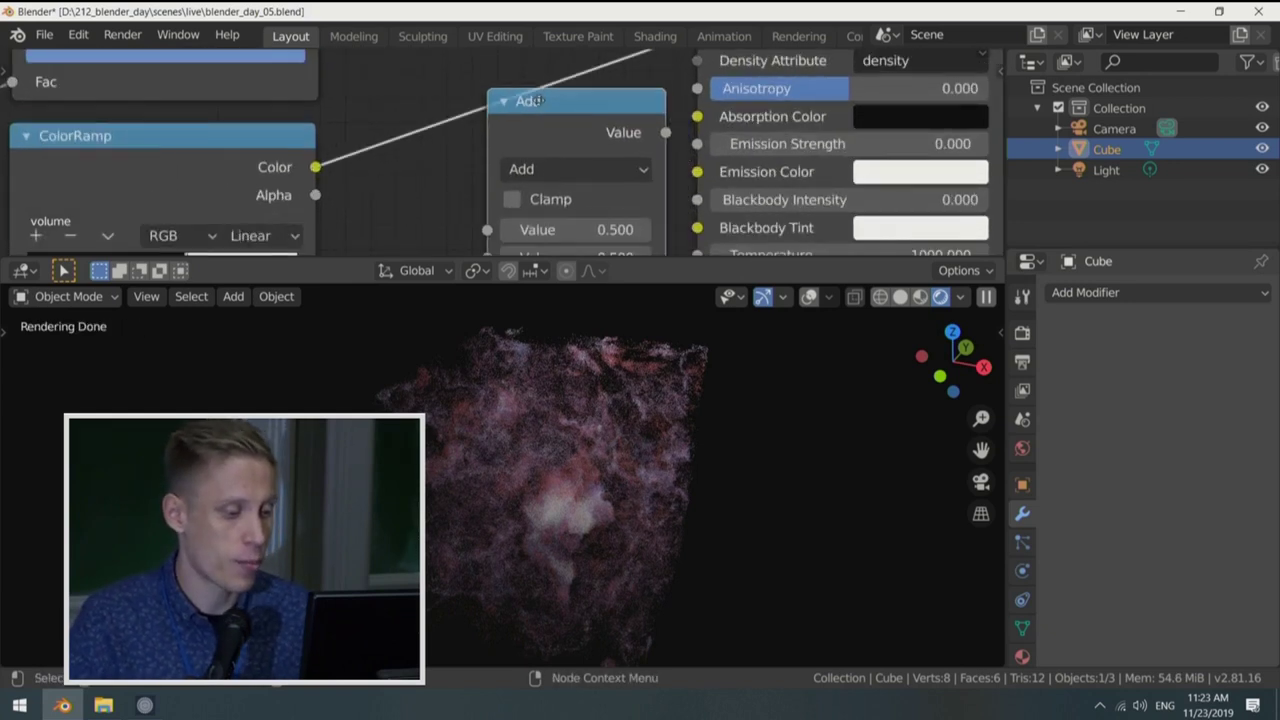
left_click(517, 84)
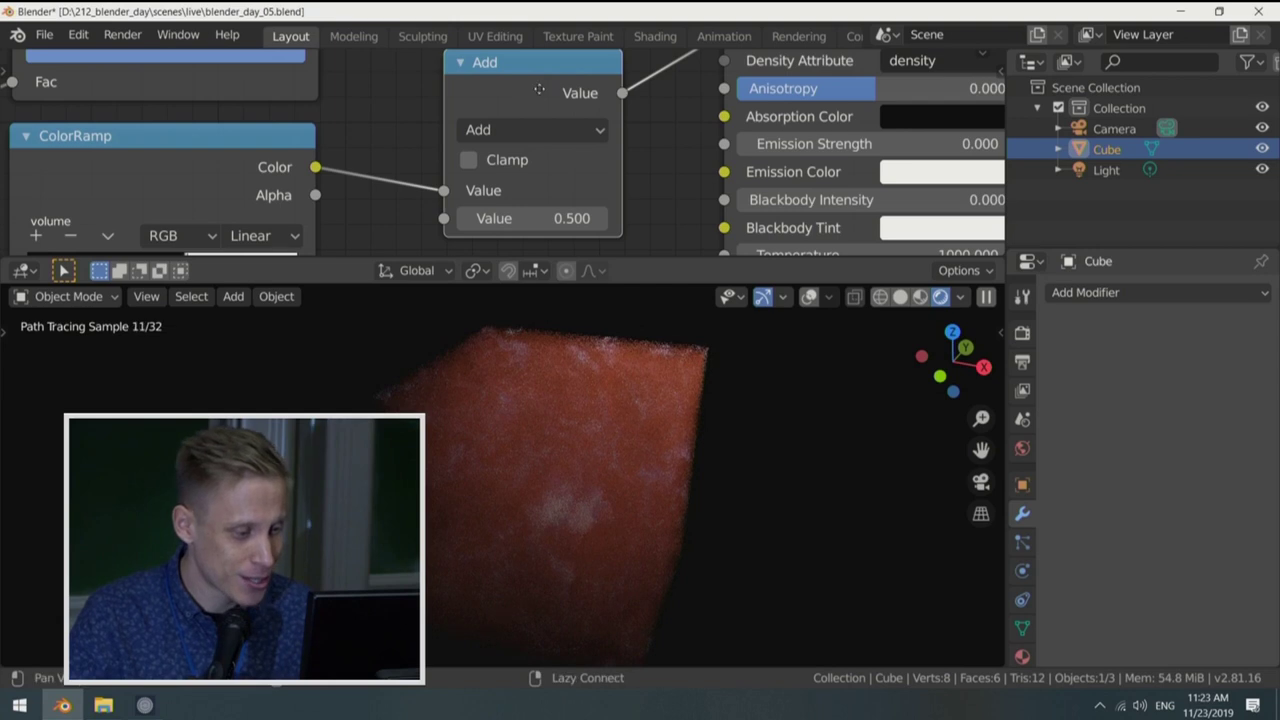
Step: Keep the Math node on Add and lower its second value to 0.4
left_click_drag(517, 84, 504, 134, "alt")
left_click(455, 175)
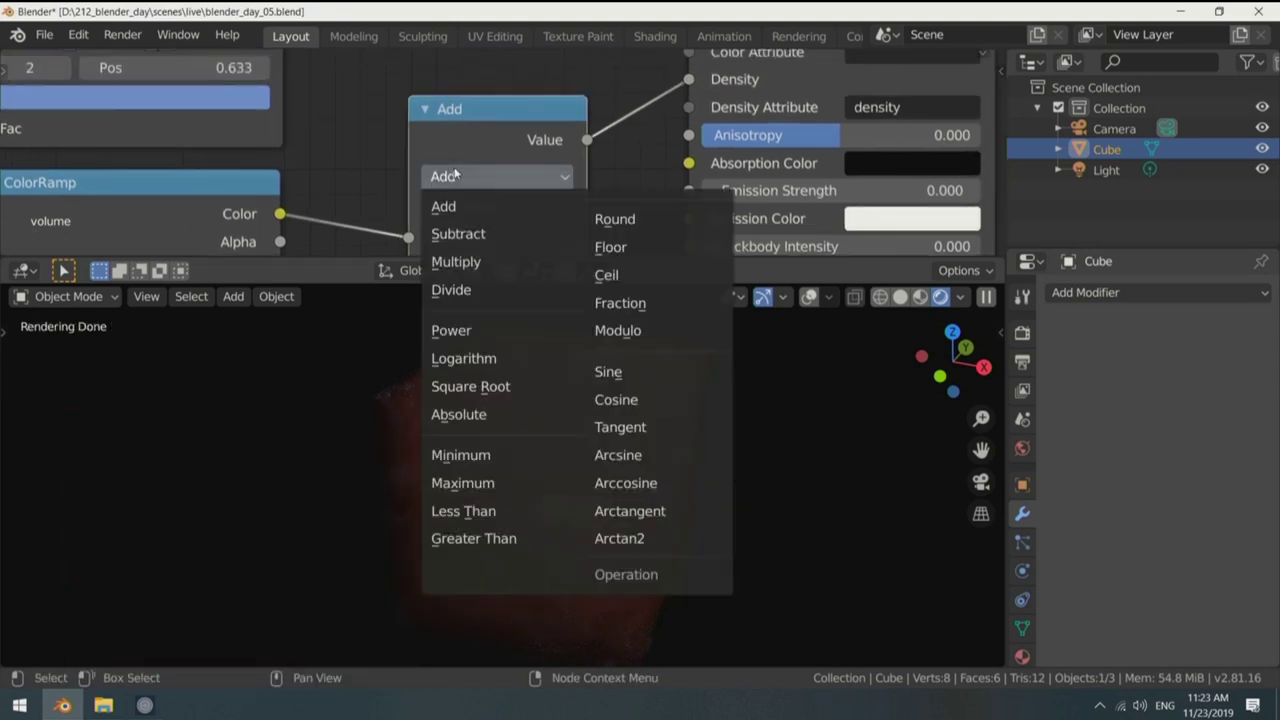
left_click(478, 207)
middle_click_drag(480, 212, 500, 115)
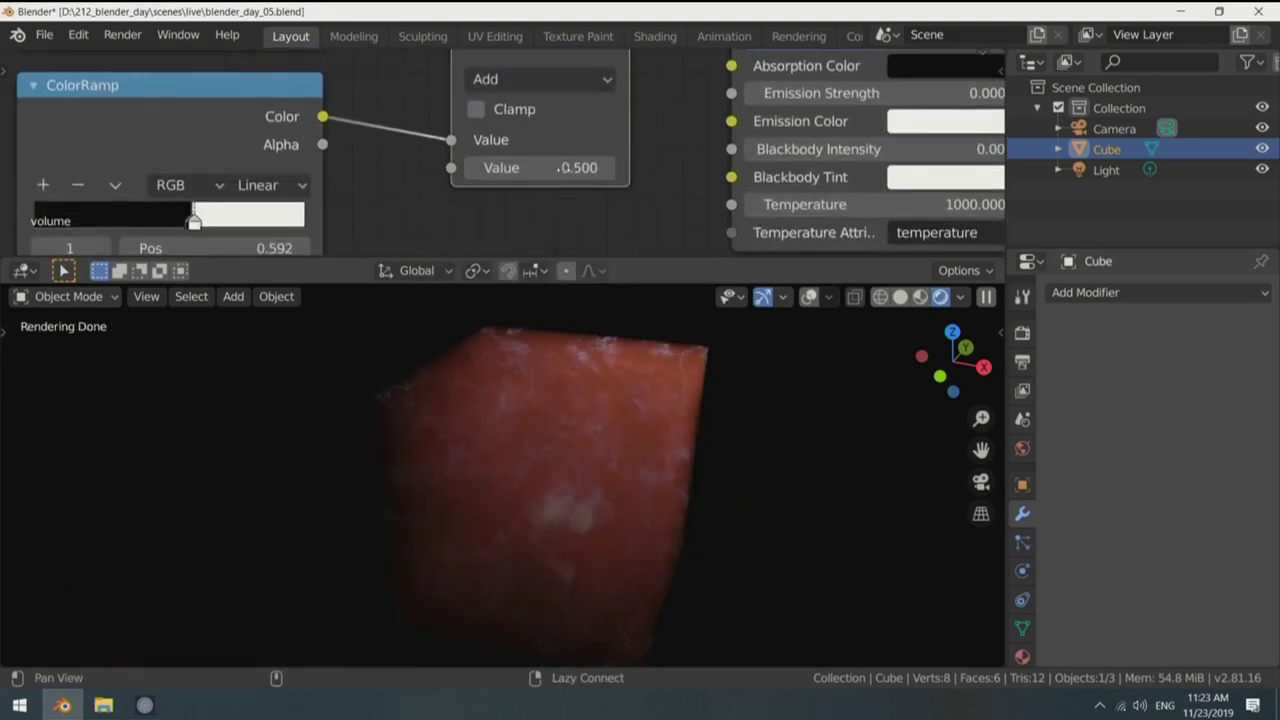
mouse_move(560, 167)
left_mouse_down()
mouse_move(500, 167)
mouse_move(553, 168)
left_mouse_up()
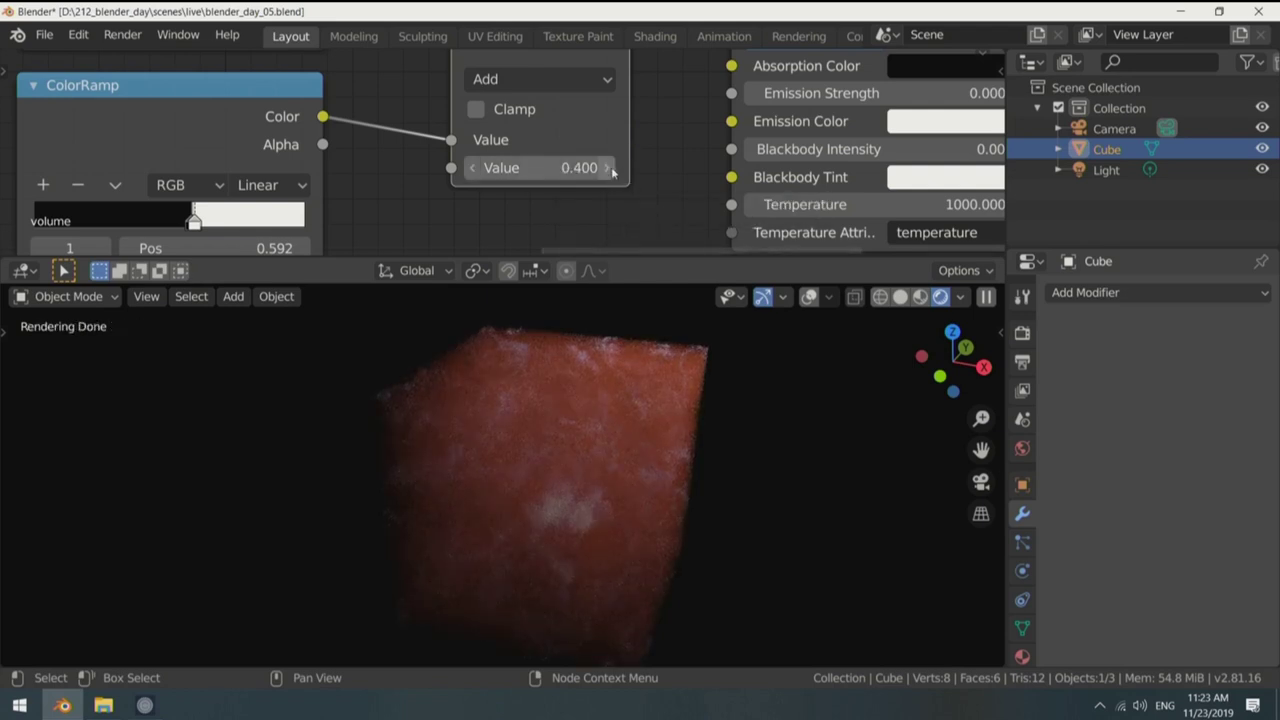
Step: Switch the Math node feeding Density to Multiply and set its value to 5, then to 55
left_click(558, 80)
left_click(516, 166)
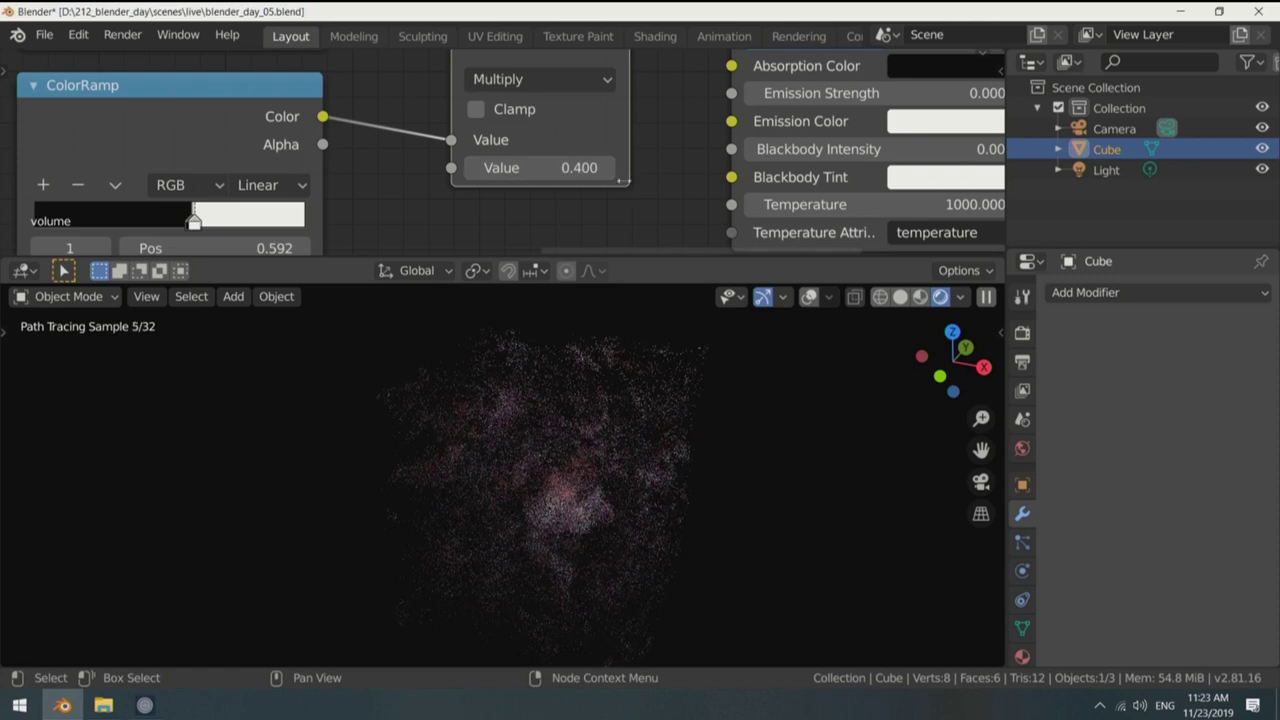
double_click(520, 167)
type("5")
key("Return")
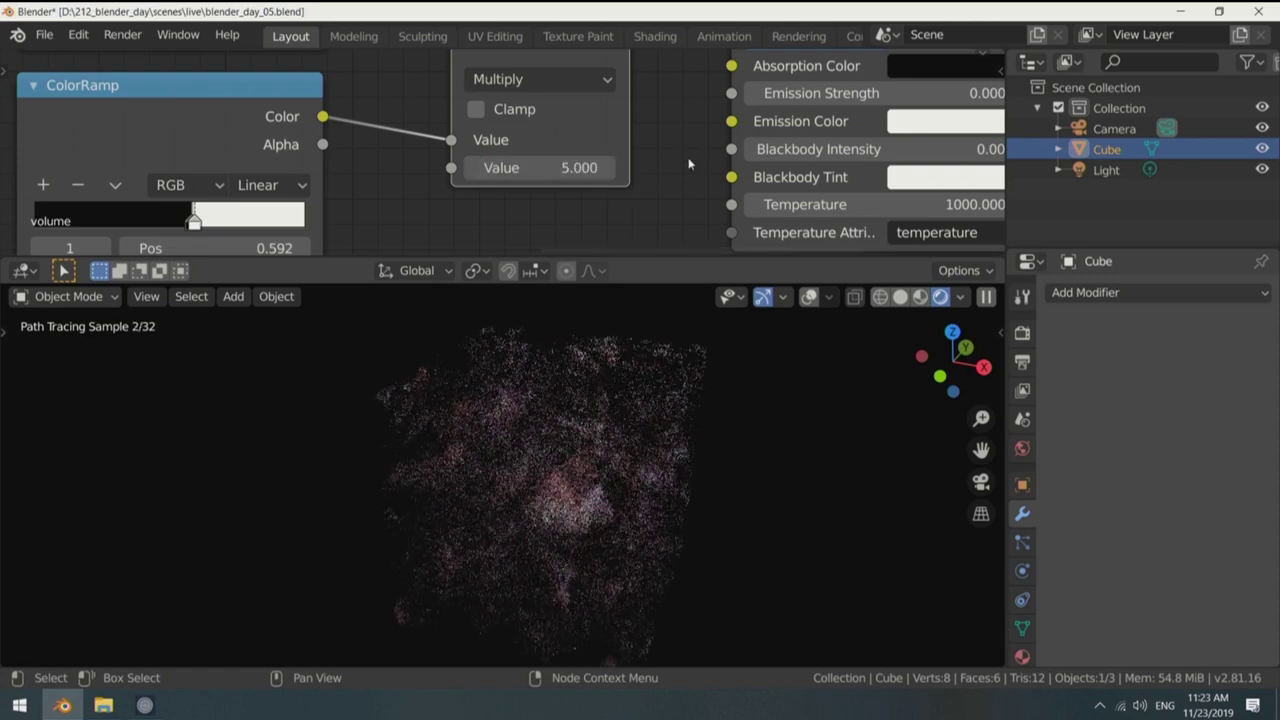
double_click(520, 167)
type("55")
key("Return")
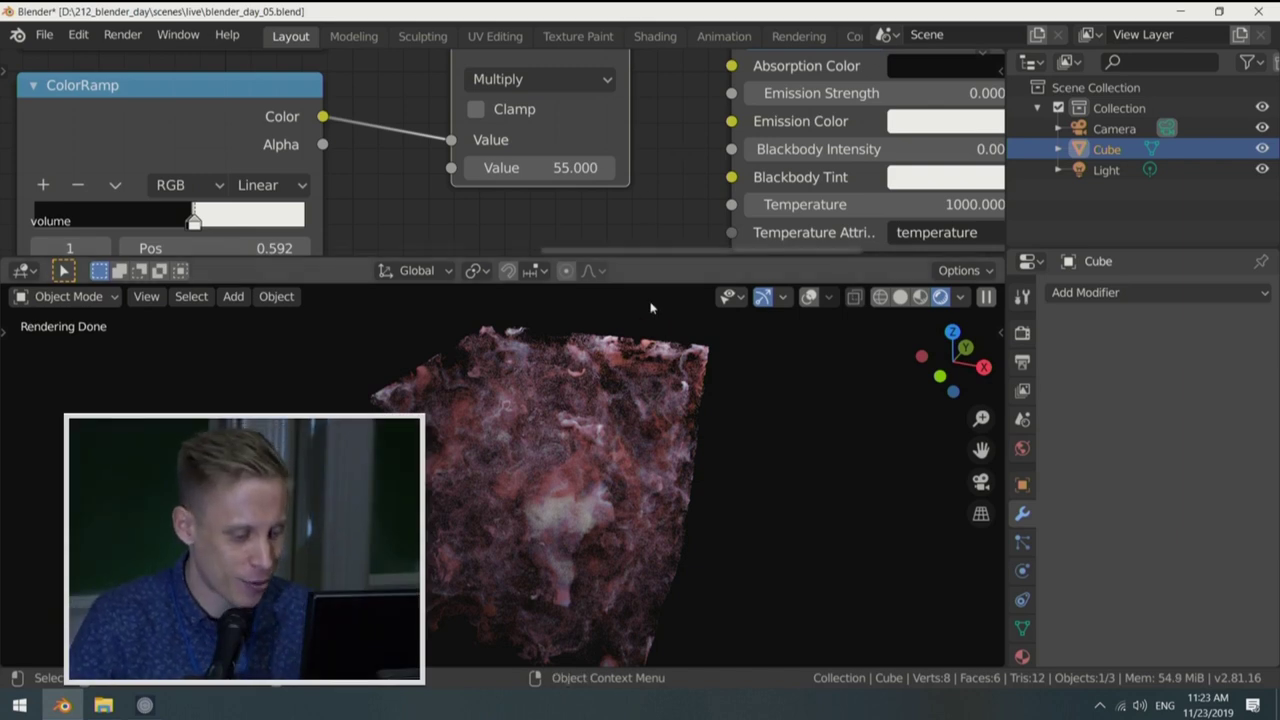
Step: Mute and unmute the Multiply node to compare the volume with and without the density boost
middle_click_drag(576, 161, 567, 163)
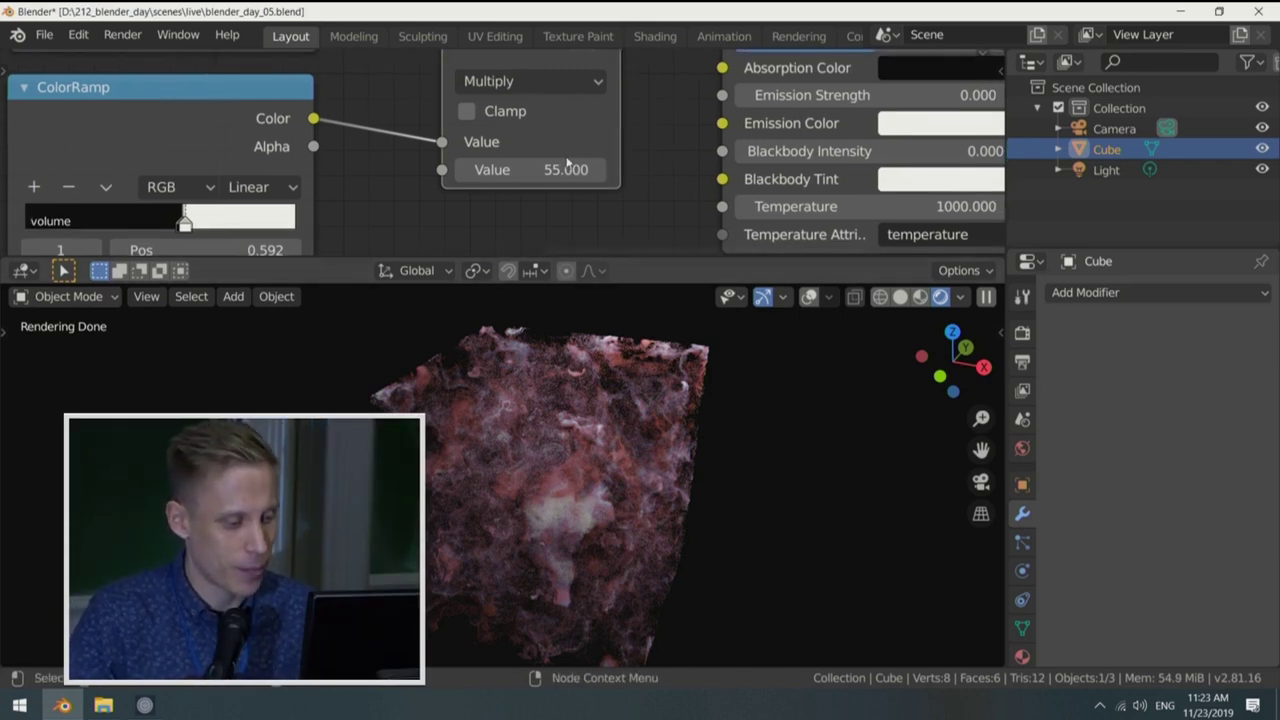
key("m")
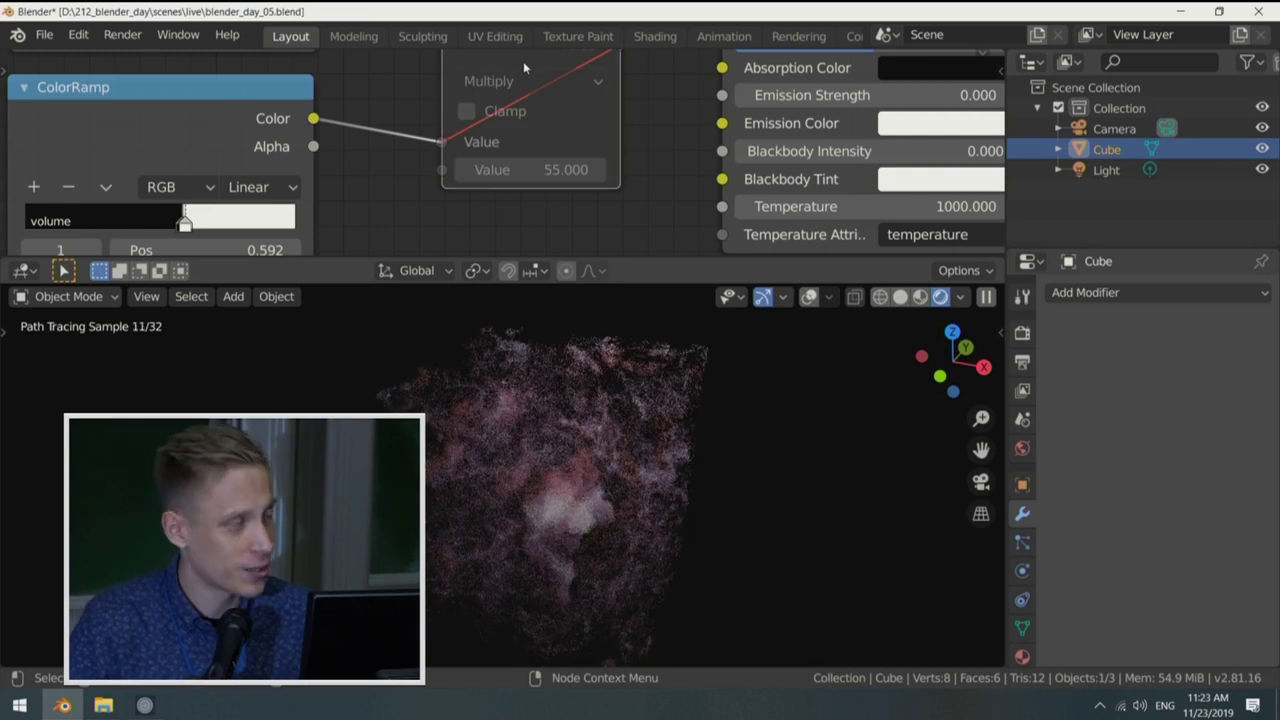
key("m")
middle_click_drag(573, 97, 566, 160)
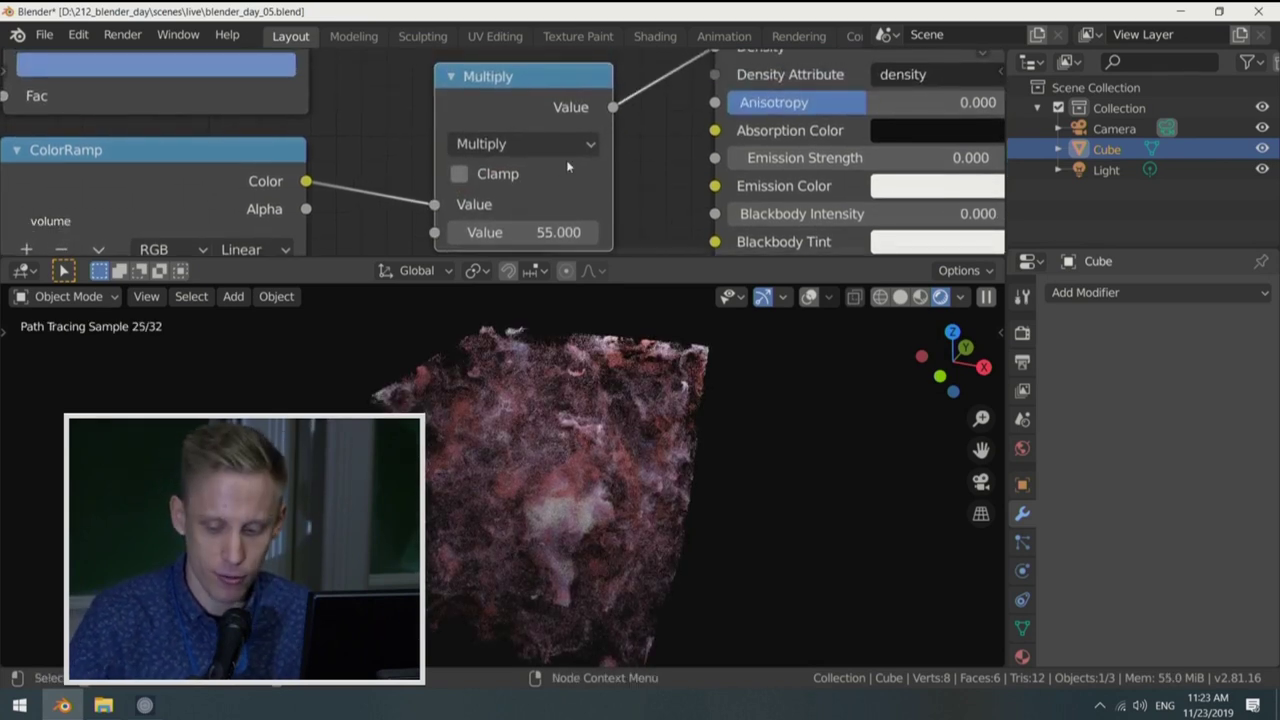
scroll(541, 167, "down", 1)
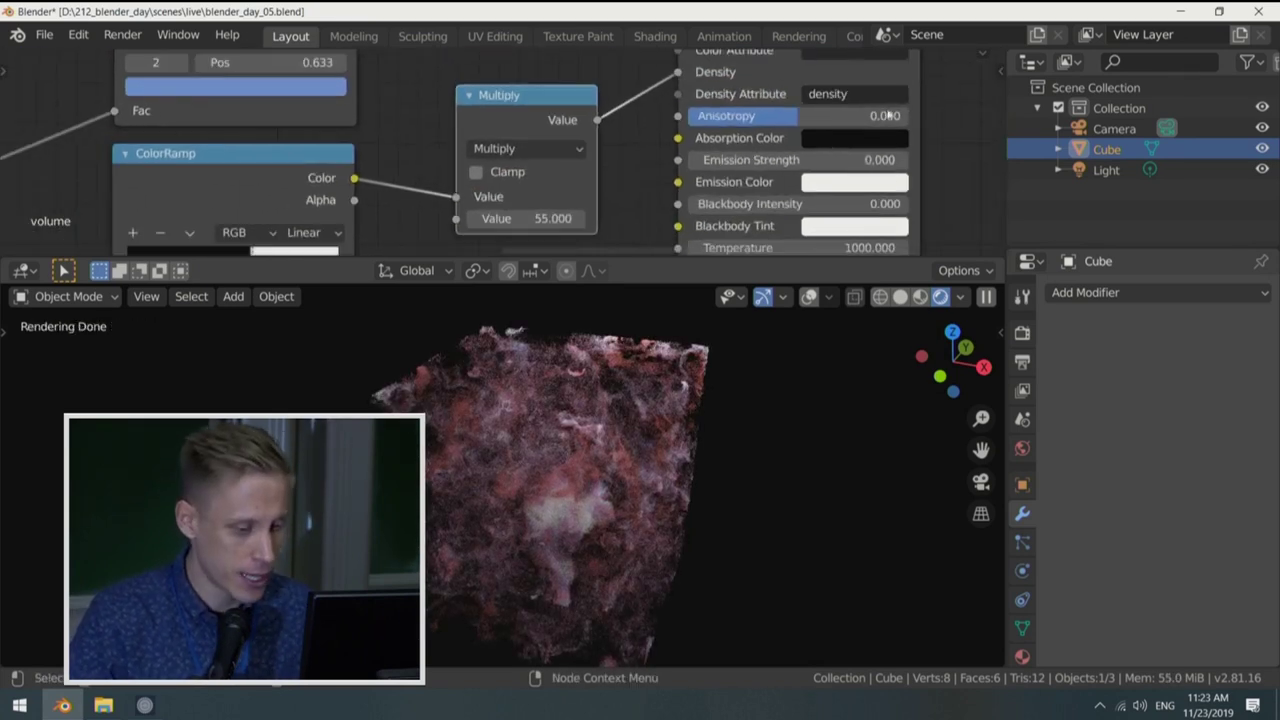
Step: Show the render settings for Volumes and examine Step Size and Max Steps
left_click(1022, 332)
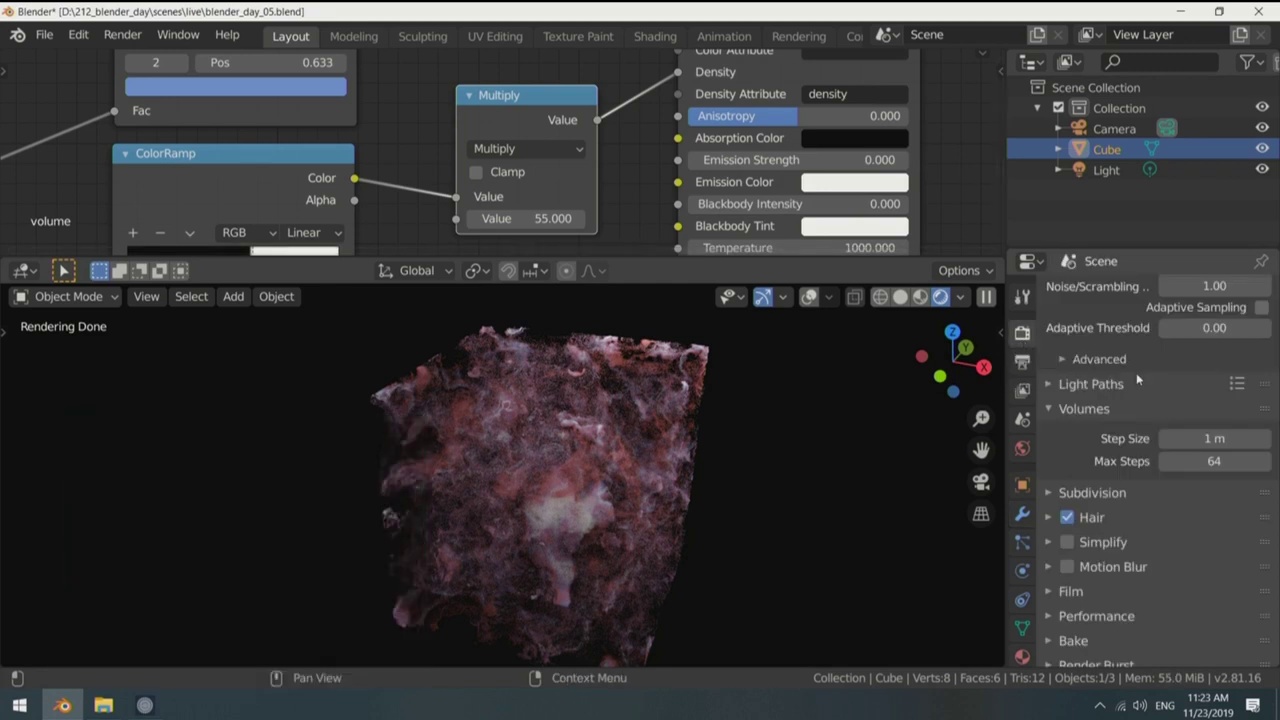
scroll(1125, 435, "down", 1)
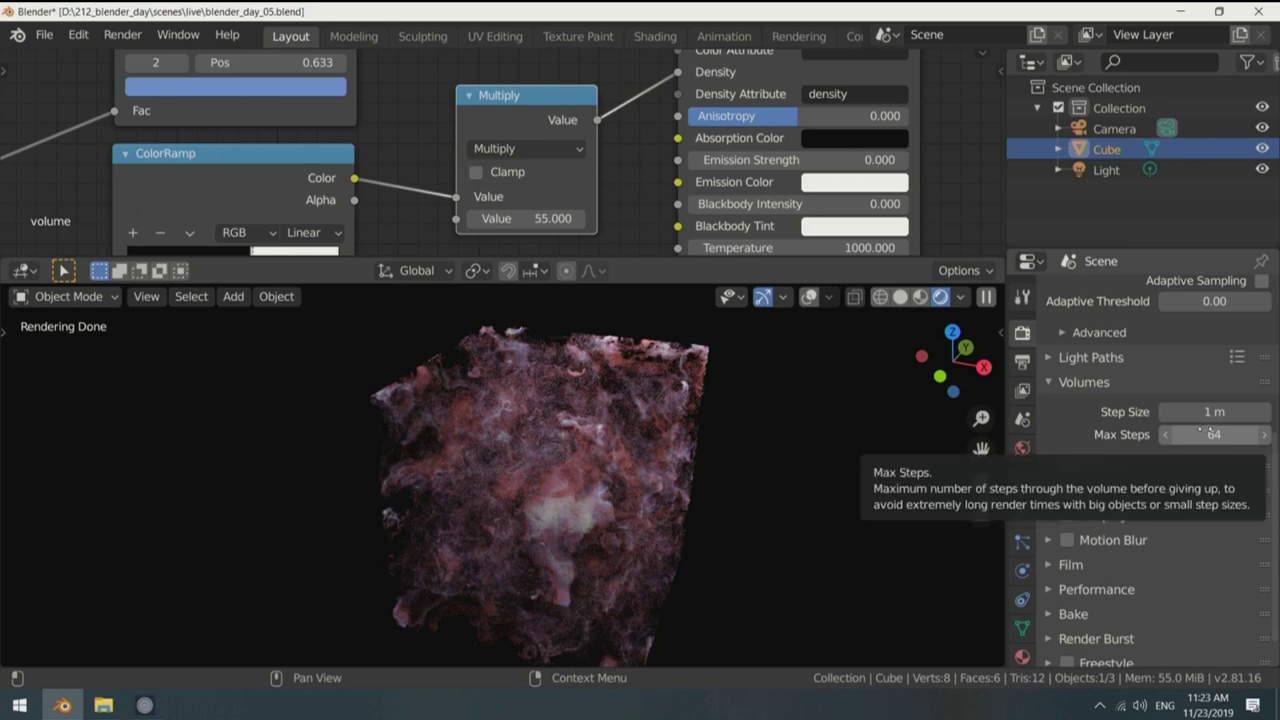
left_click(1226, 411)
key("Return")
Step: Set the render output's resolution percentage to 50%
left_click(1022, 361)
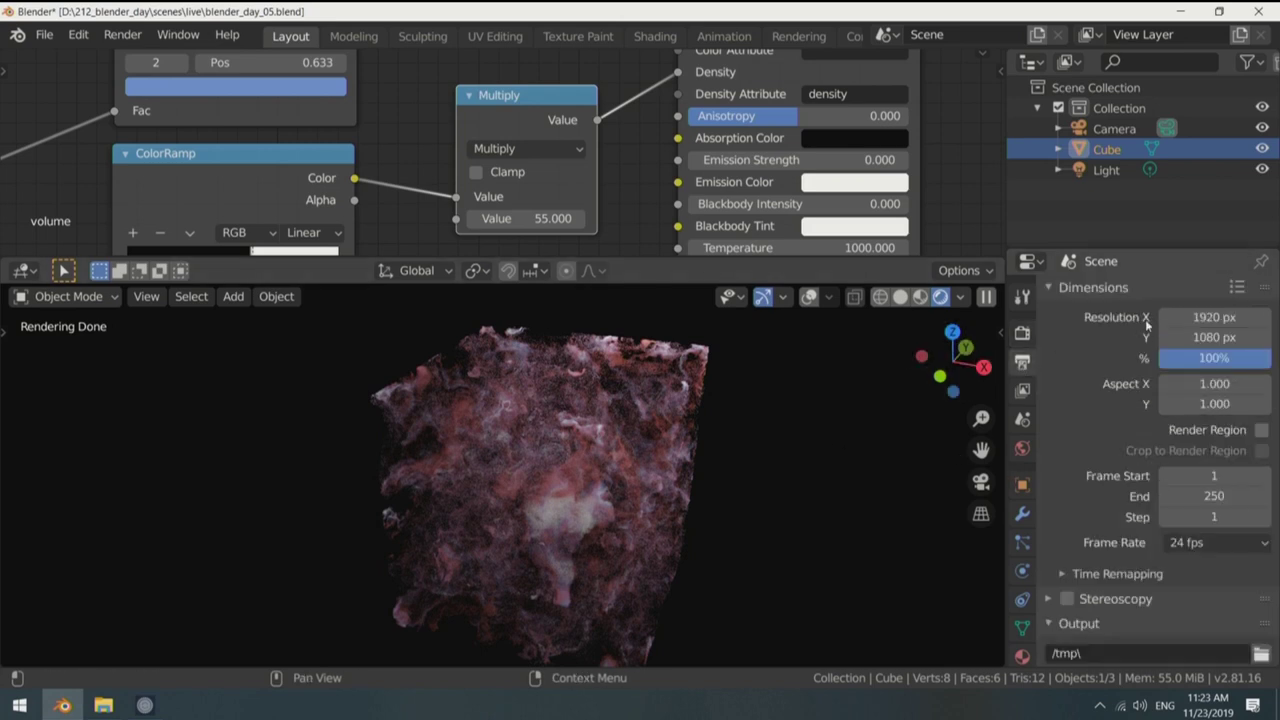
left_click(1182, 358)
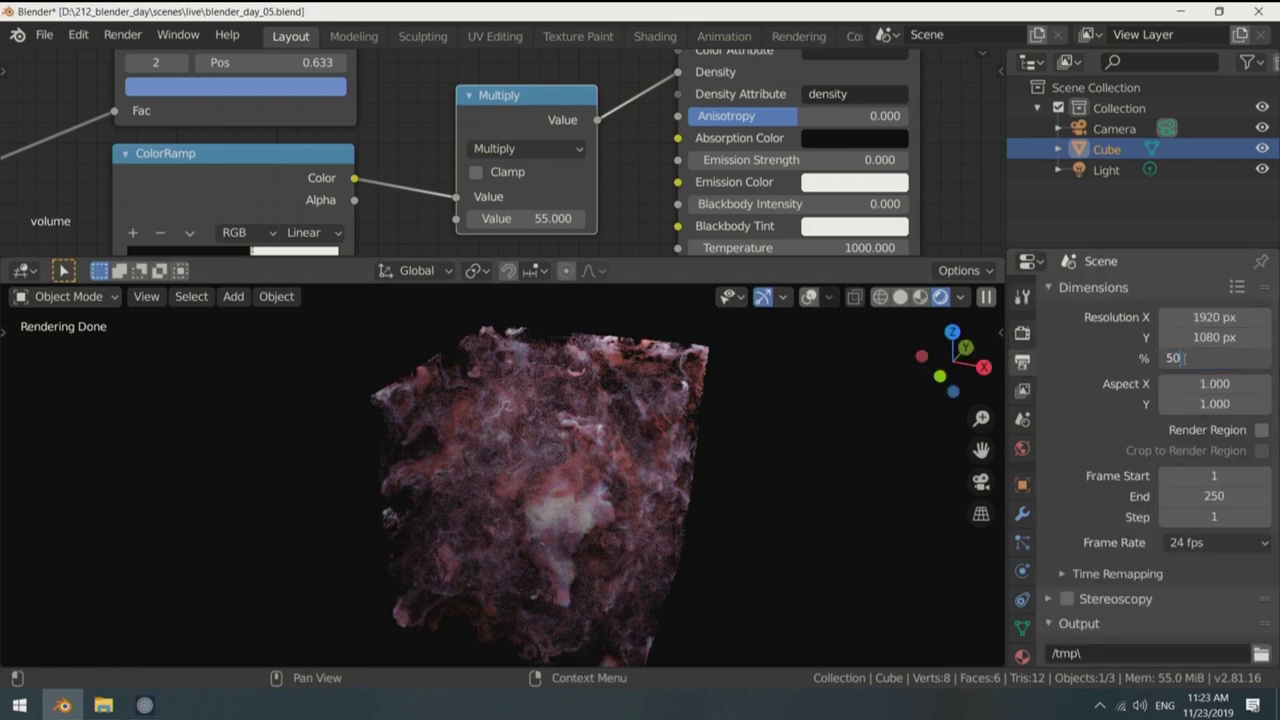
key("Return")
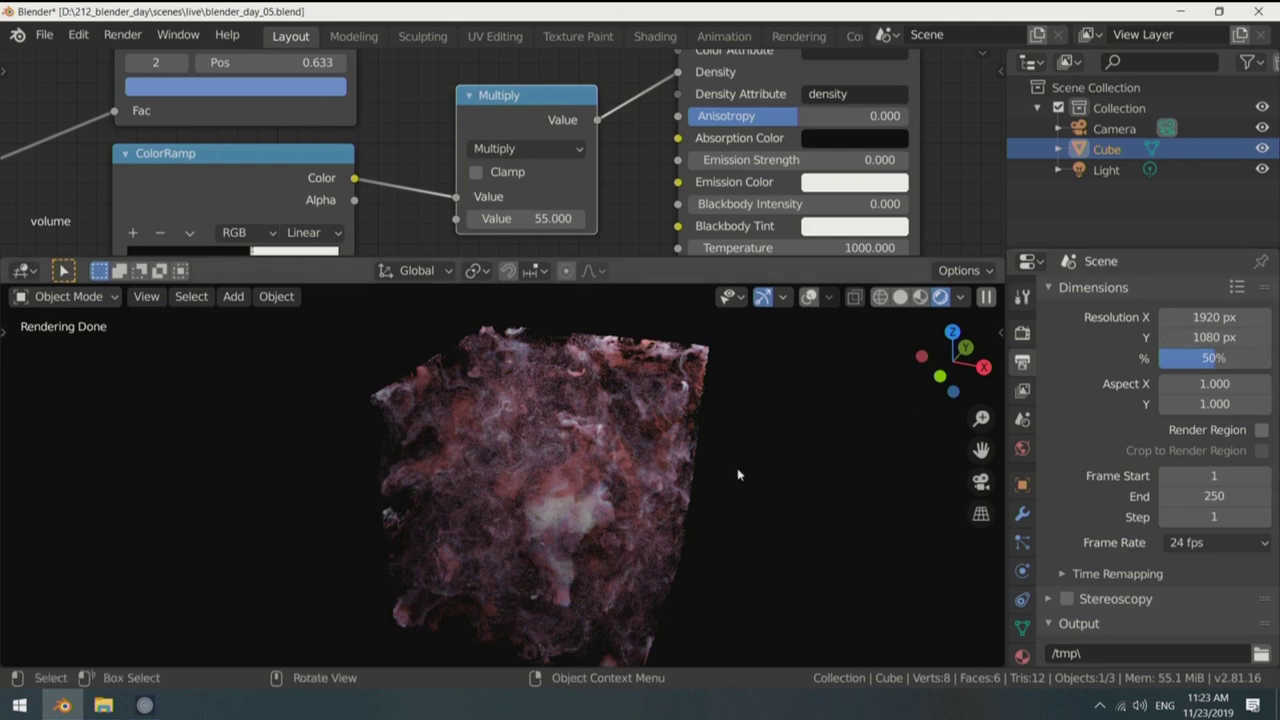
Step: Review the sampling settings, render the current frame, and inspect the grain in the rendered nebula up close
left_click(1022, 333)
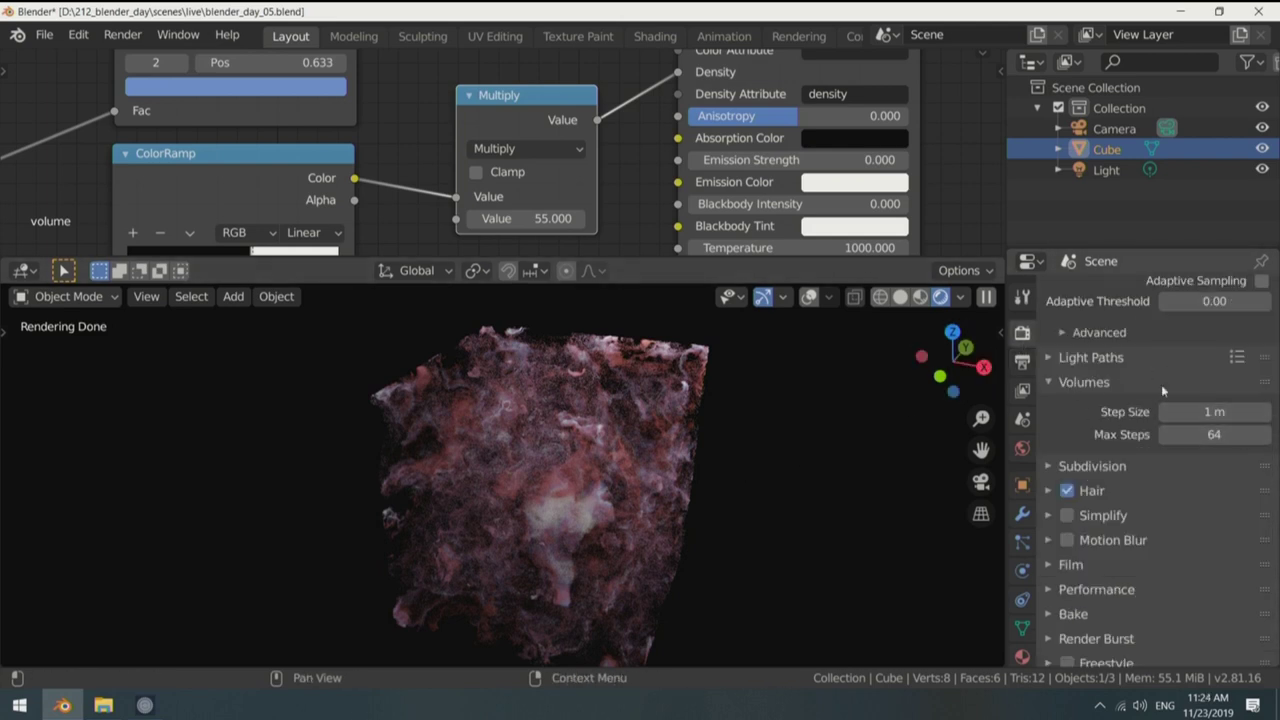
scroll(1157, 390, "up", 6)
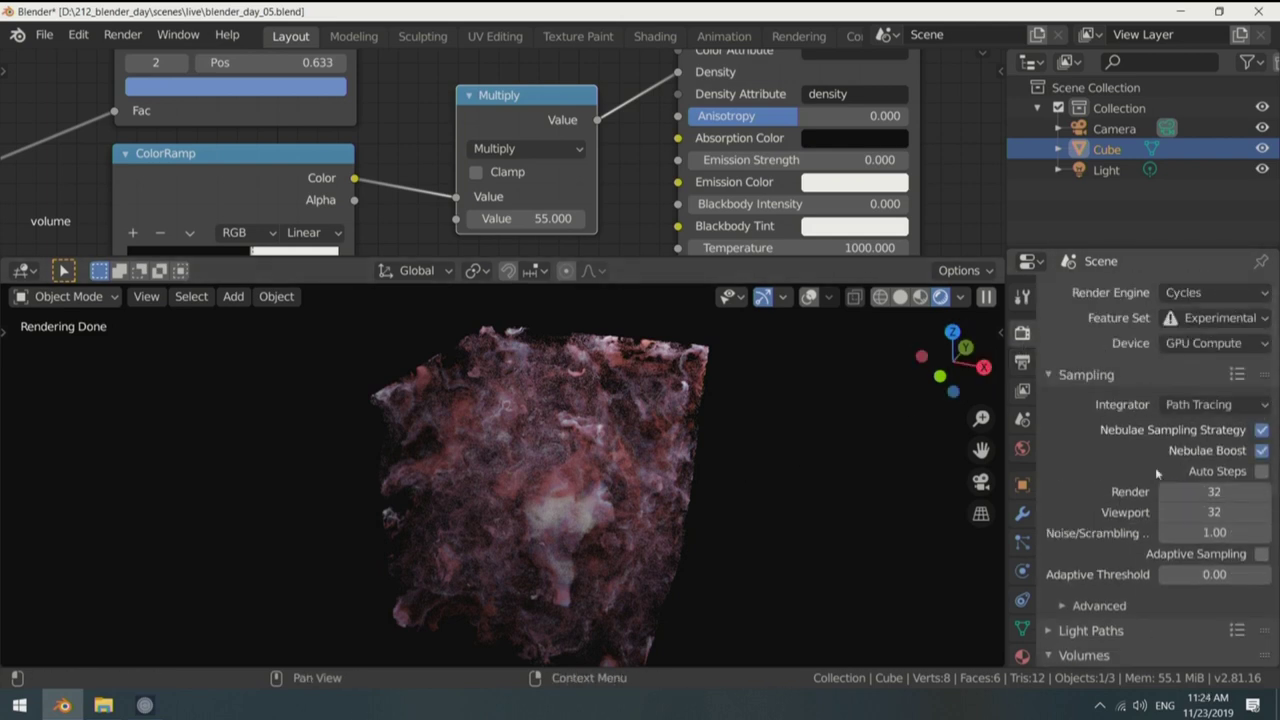
key("F12")
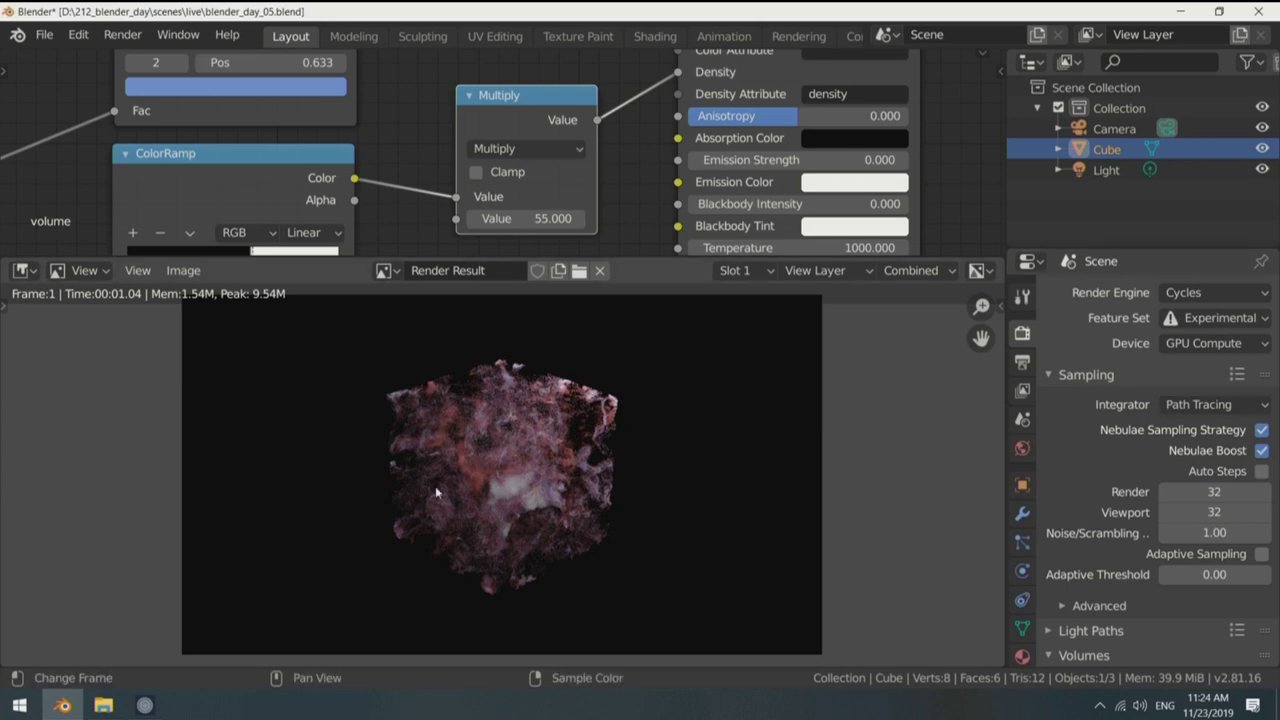
scroll(465, 471, "up", 4)
scroll(559, 360, "up", 3, "ctrl")
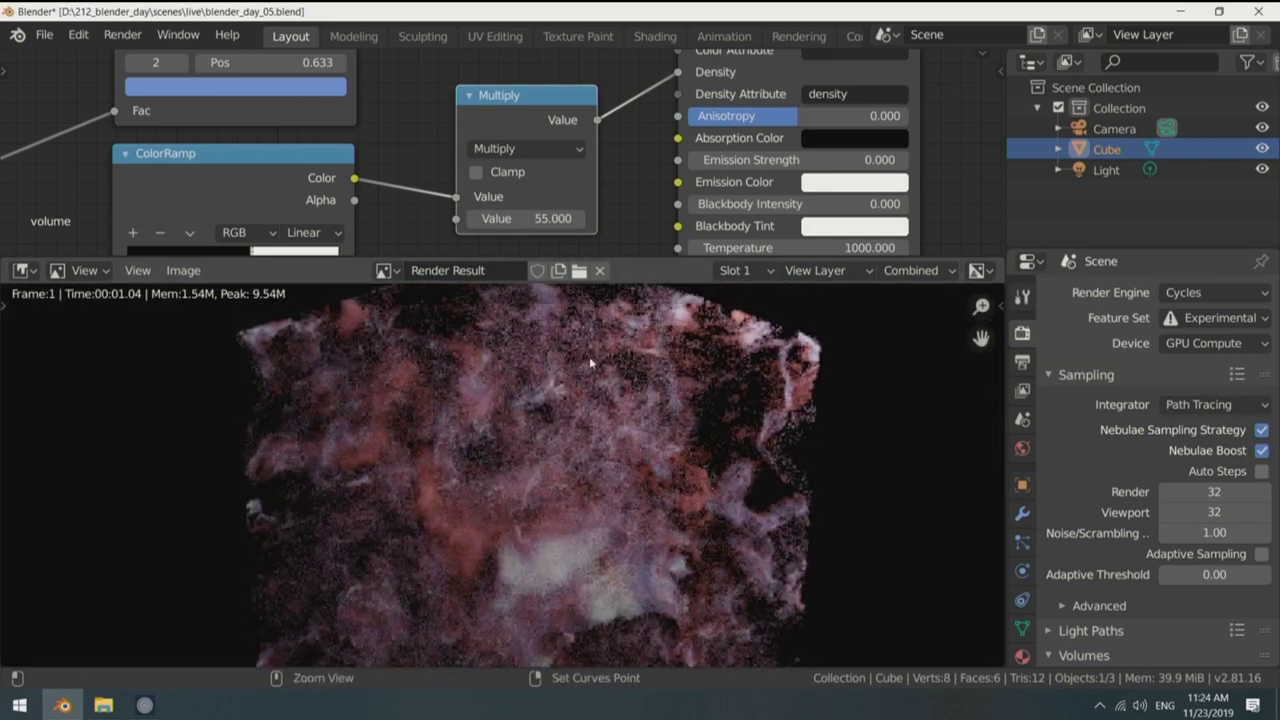
scroll(585, 367, "up", 4)
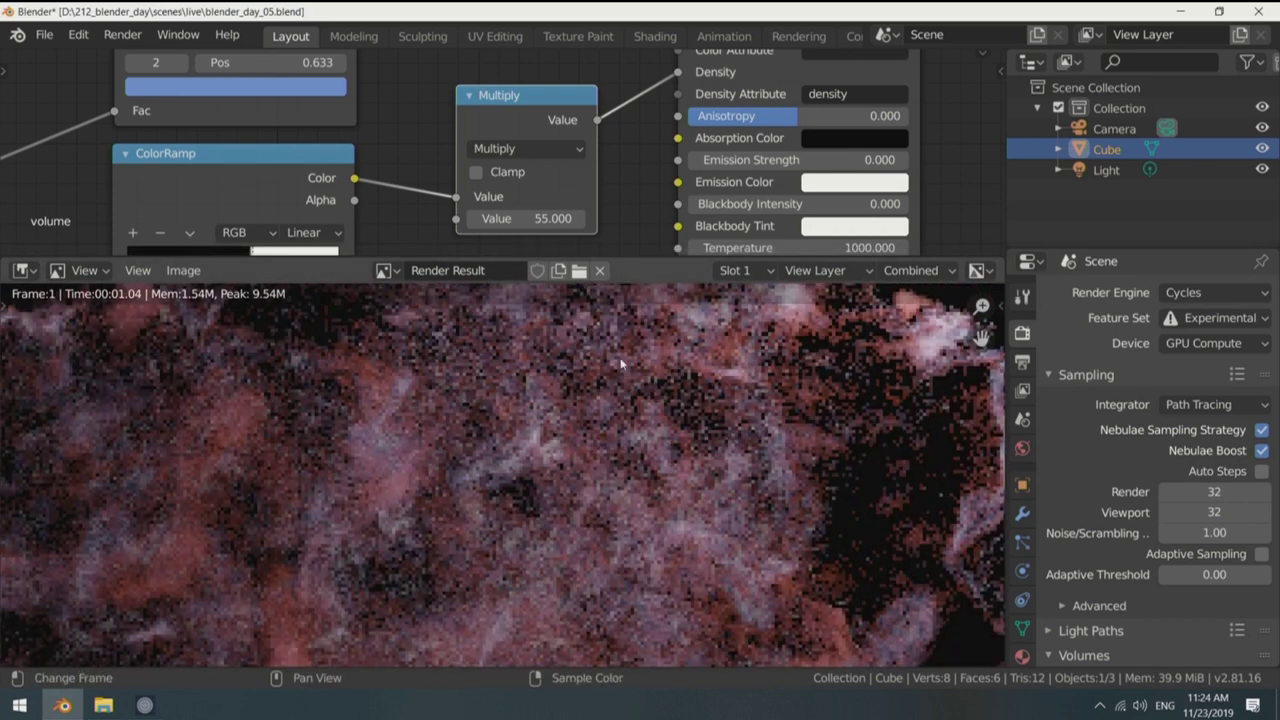
scroll(603, 157, "up", 5)
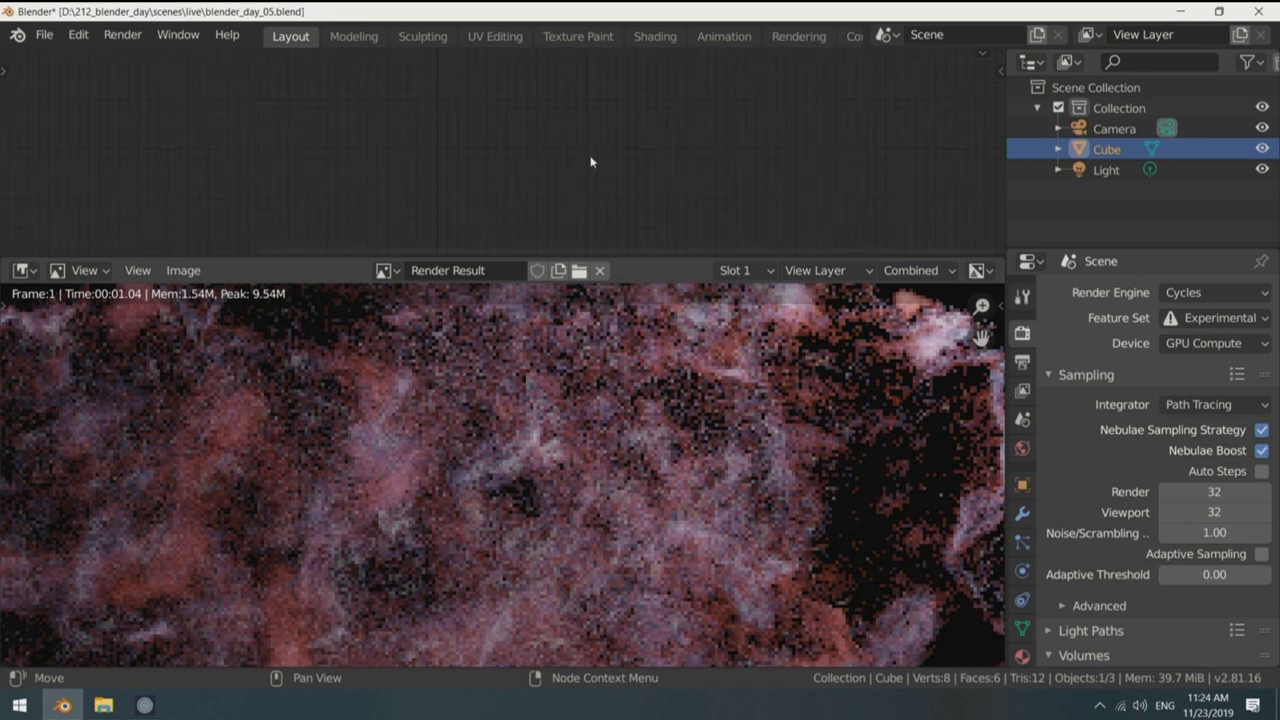
Step: Switch the upper node editor from the empty view to the compositor and enable Use Nodes
left_click(982, 55)
key("shift+F3")
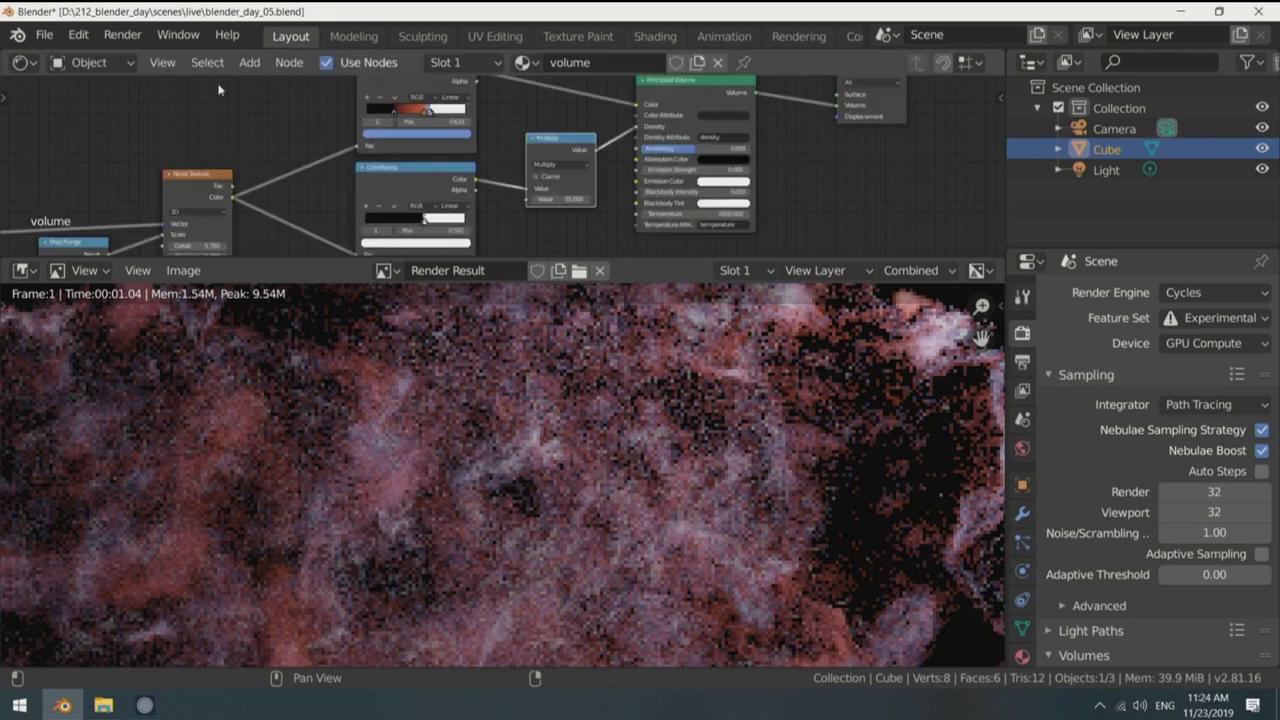
key("shift+F3")
key("shift+F3")
left_click(229, 62)
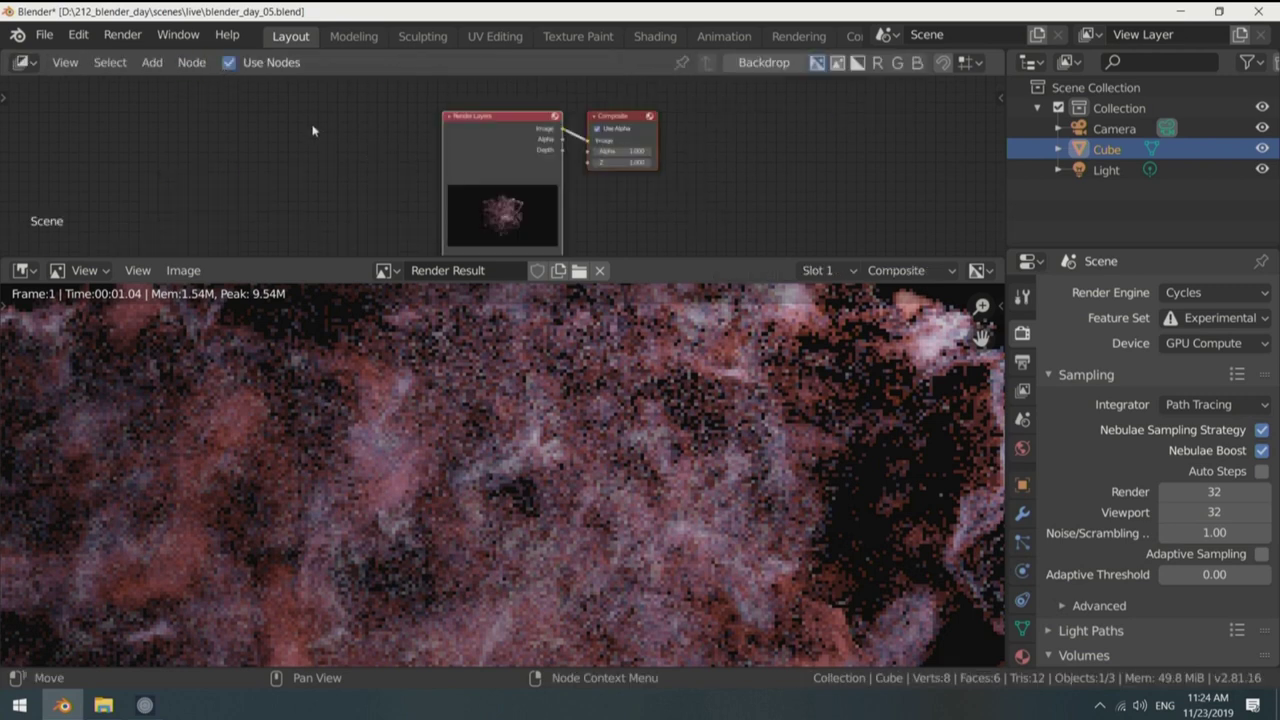
Step: Move the Render Layers node away from Composite and insert a Denoise node into the image link between them
scroll(505, 133, "up", 3)
left_click_drag(505, 133, 240, 140)
scroll(600, 360, "up", 2)
scroll(600, 360, "up", 2)
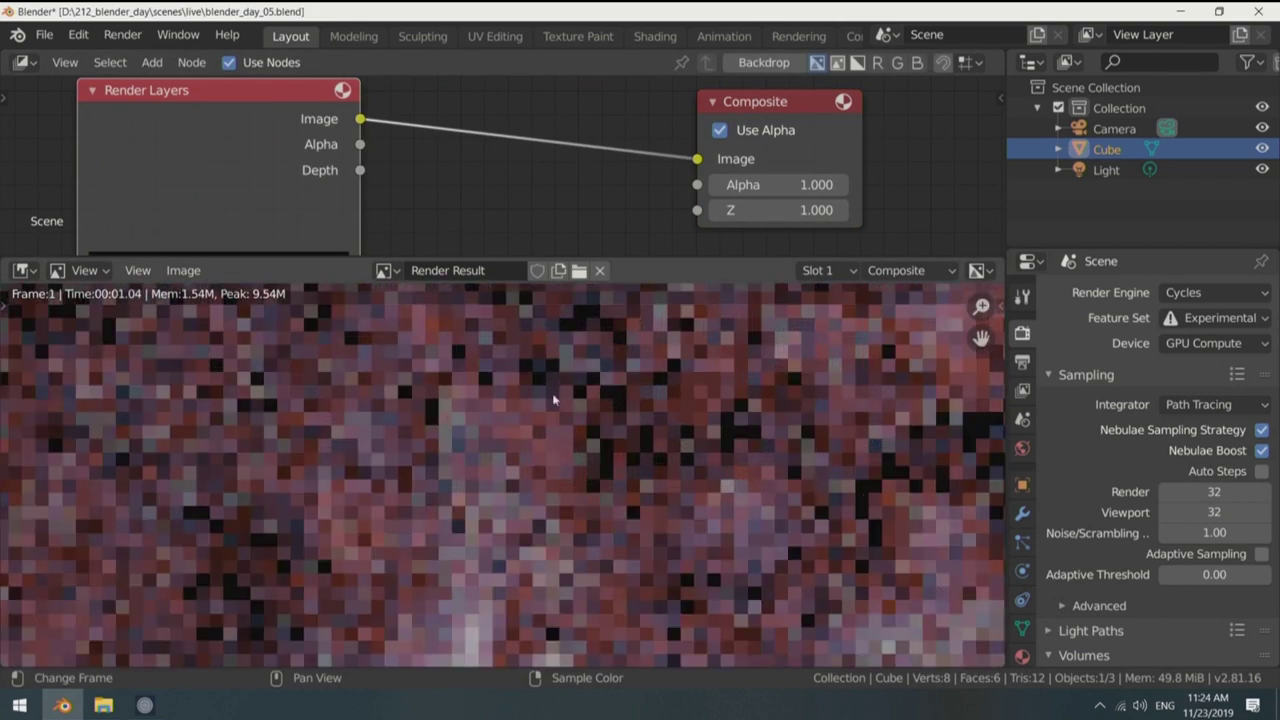
key("shift+a")
left_click(503, 77)
type("d")
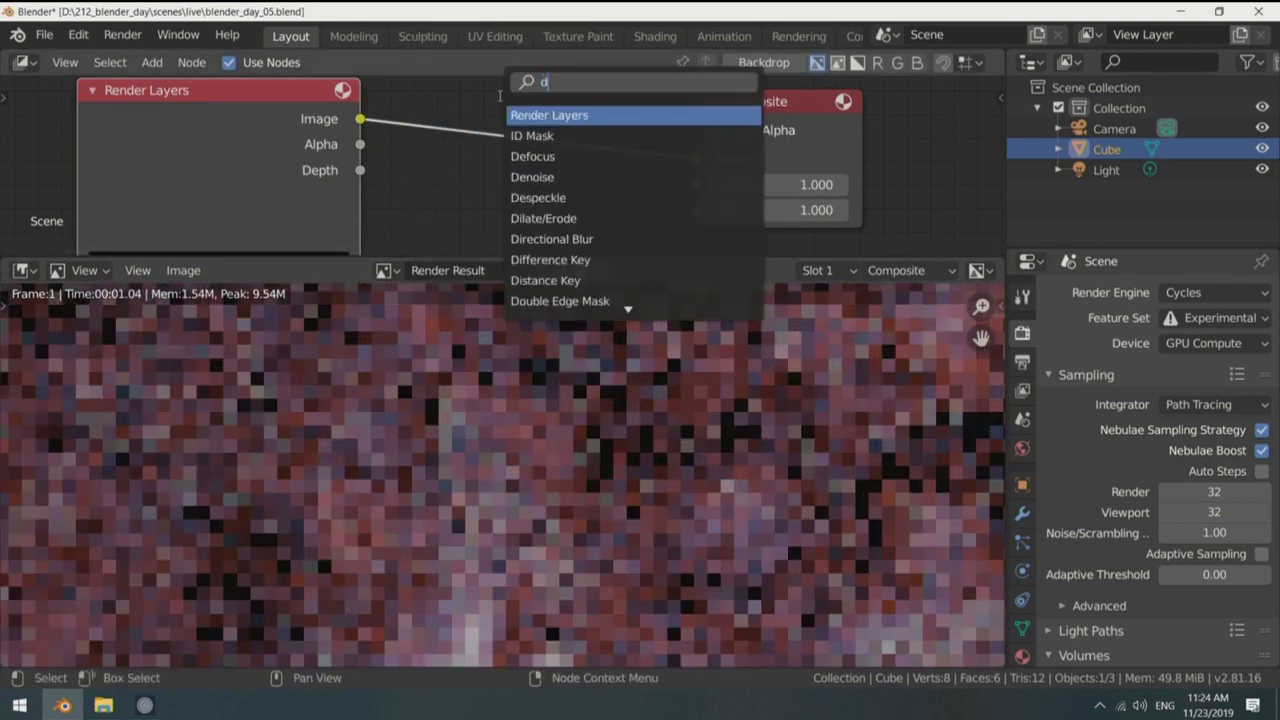
type("eno")
key("Return")
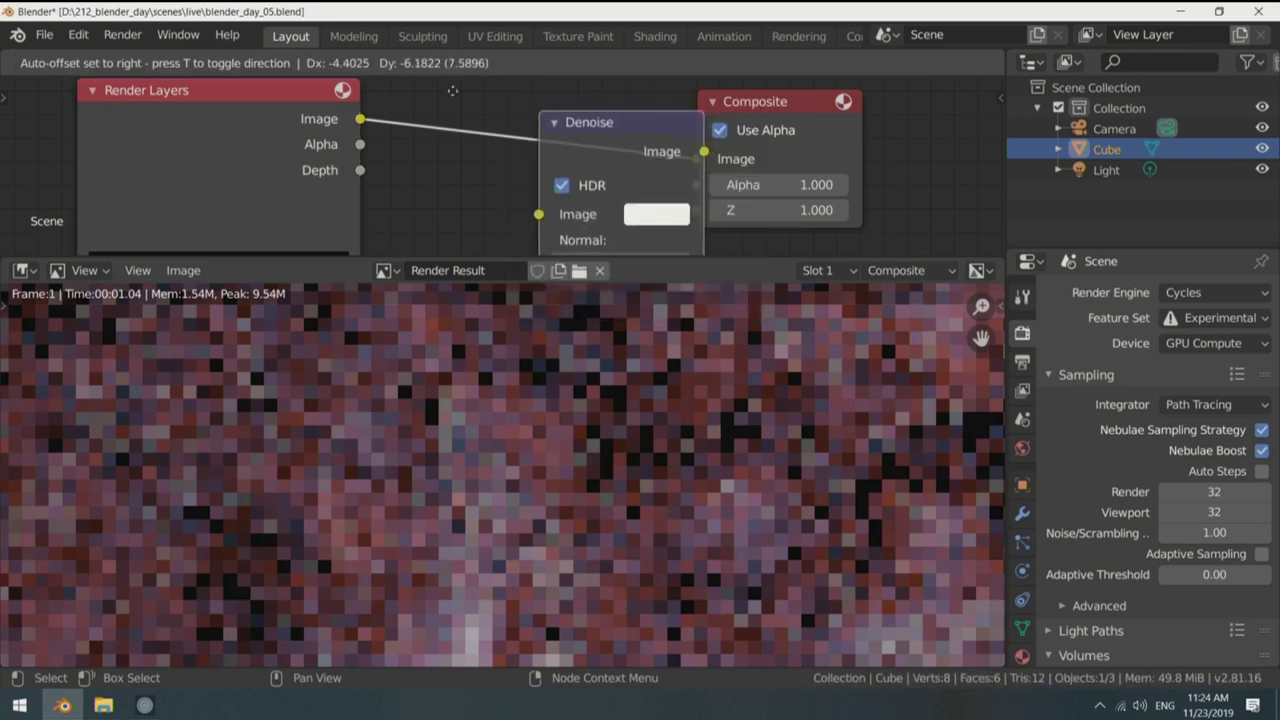
left_click(554, 171)
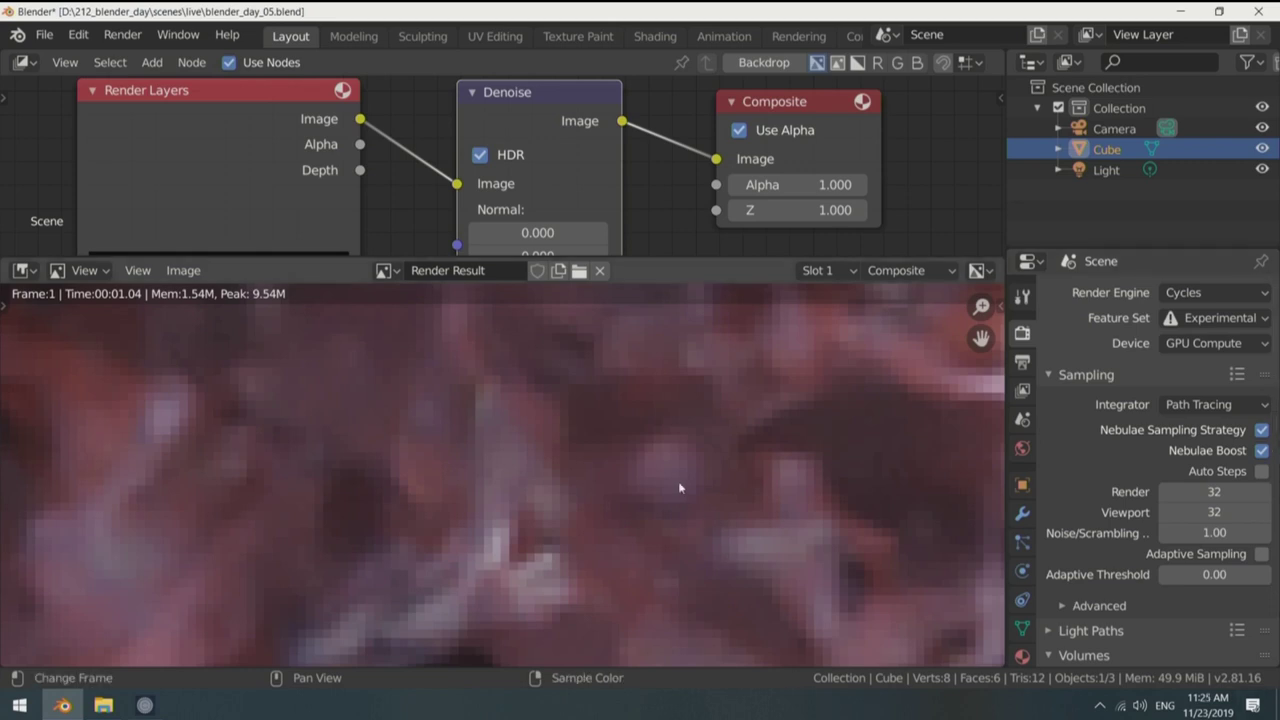
Step: Mute and unmute the Denoise node to compare the noisy and denoised render of the whole nebula
scroll(677, 484, "down", 5)
scroll(674, 403, "down", 8)
scroll(621, 437, "up", 4)
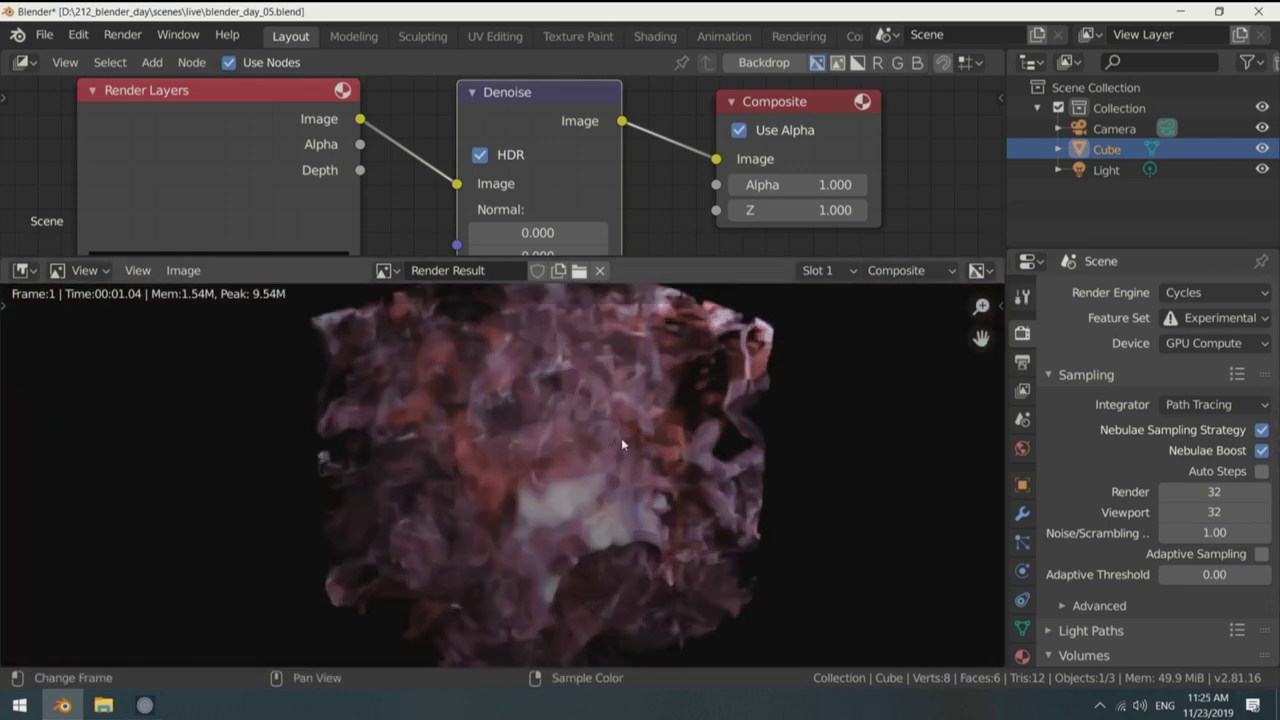
key("m")
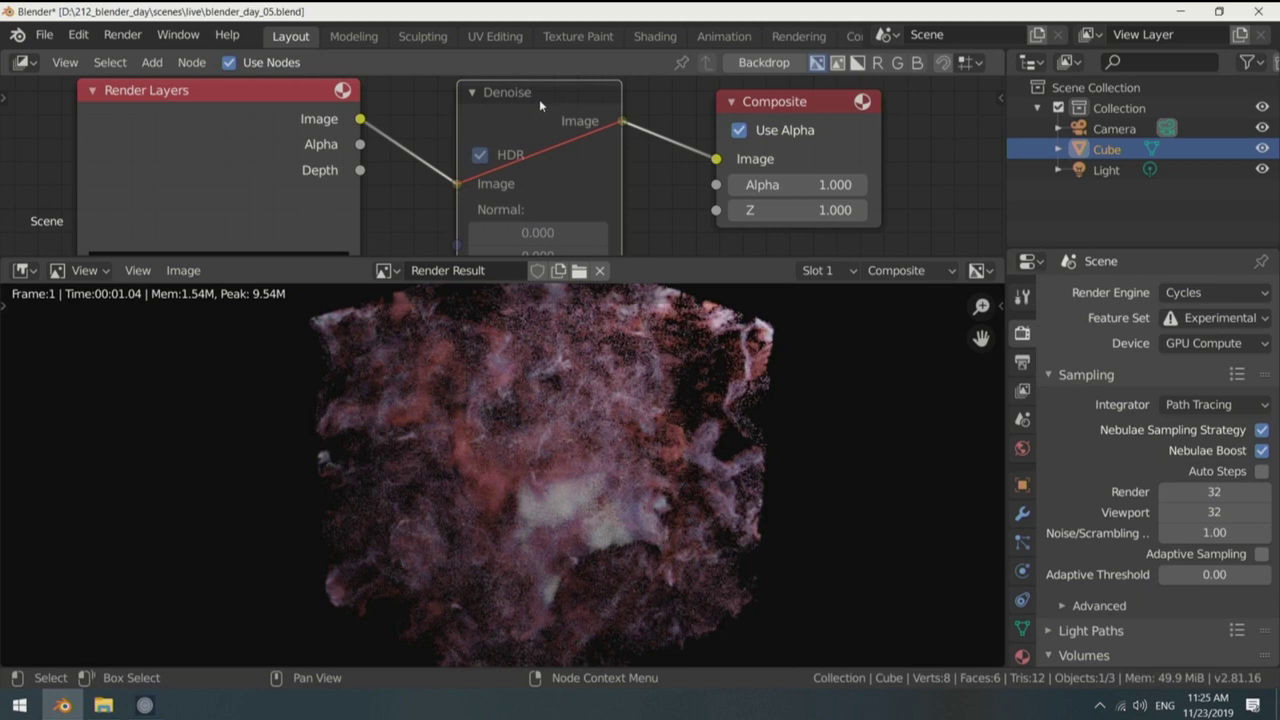
key("m")
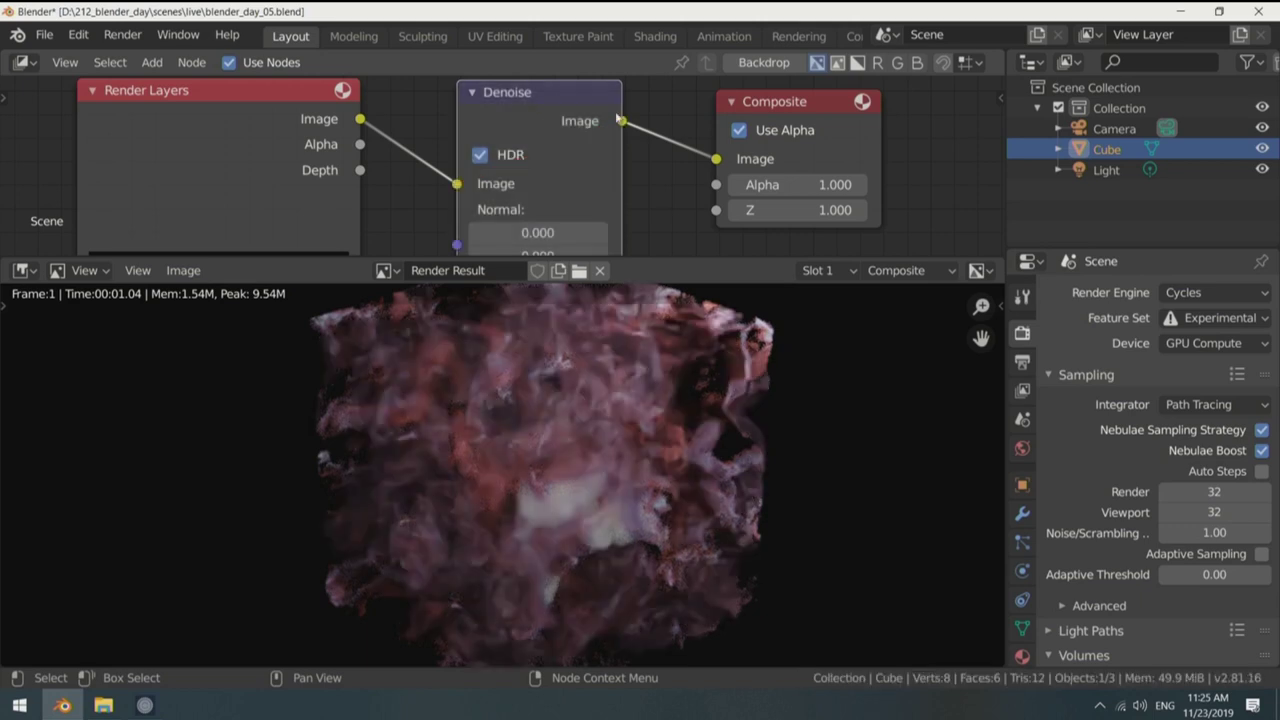
Step: Move the Composite node farther from Denoise and insert a Glare node set to Streaks between them
middle_click_drag(617, 117, 547, 136)
left_click_drag(735, 120, 925, 107)
key("shift+a")
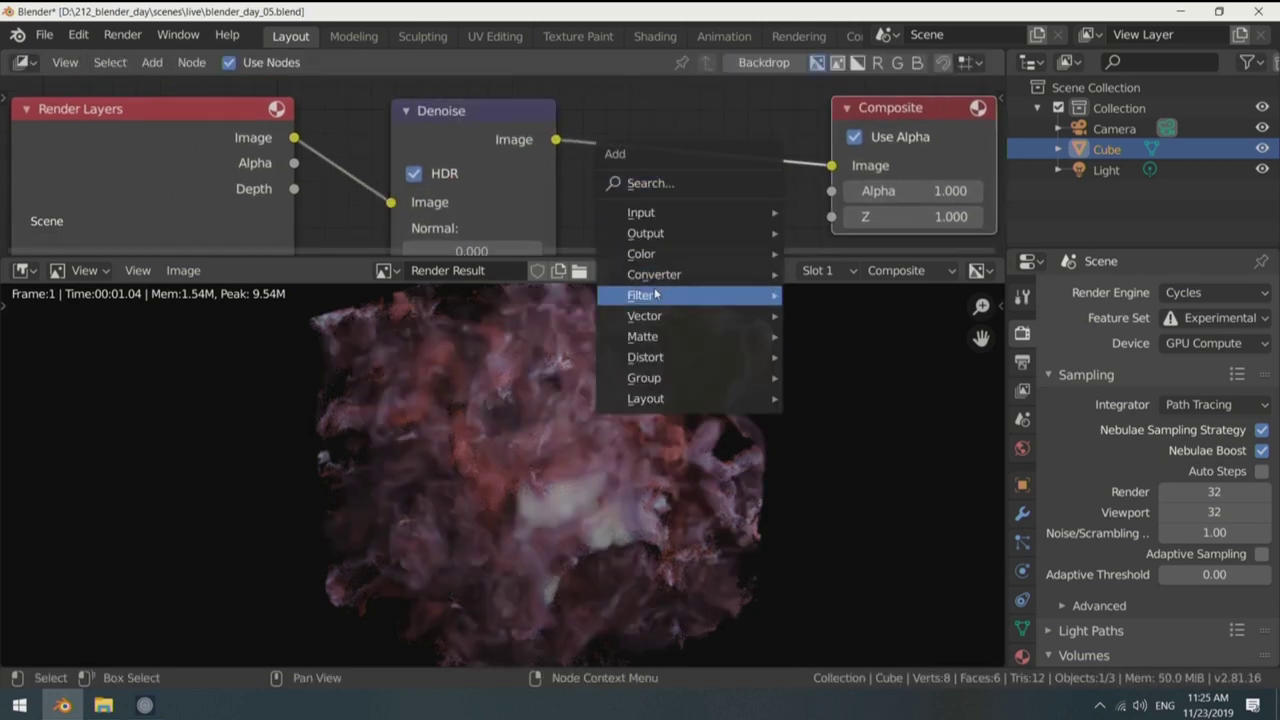
mouse_move(655, 295)
left_click(839, 478)
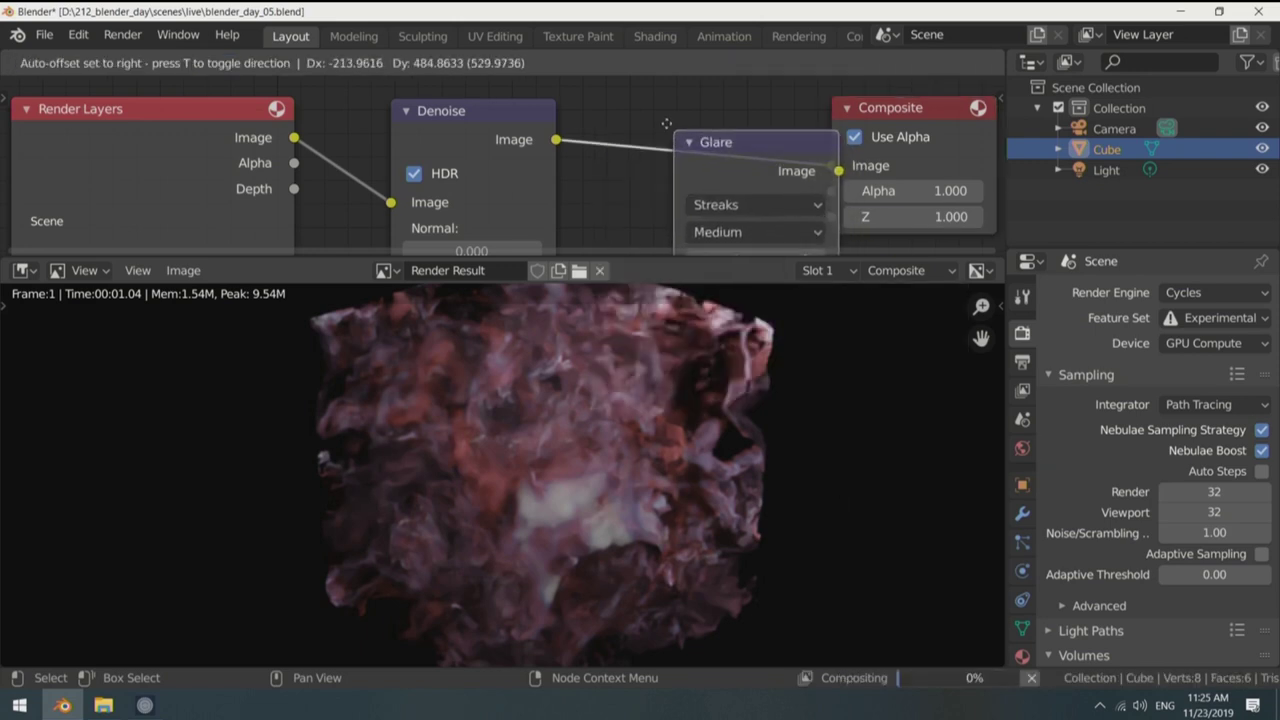
left_click(657, 116)
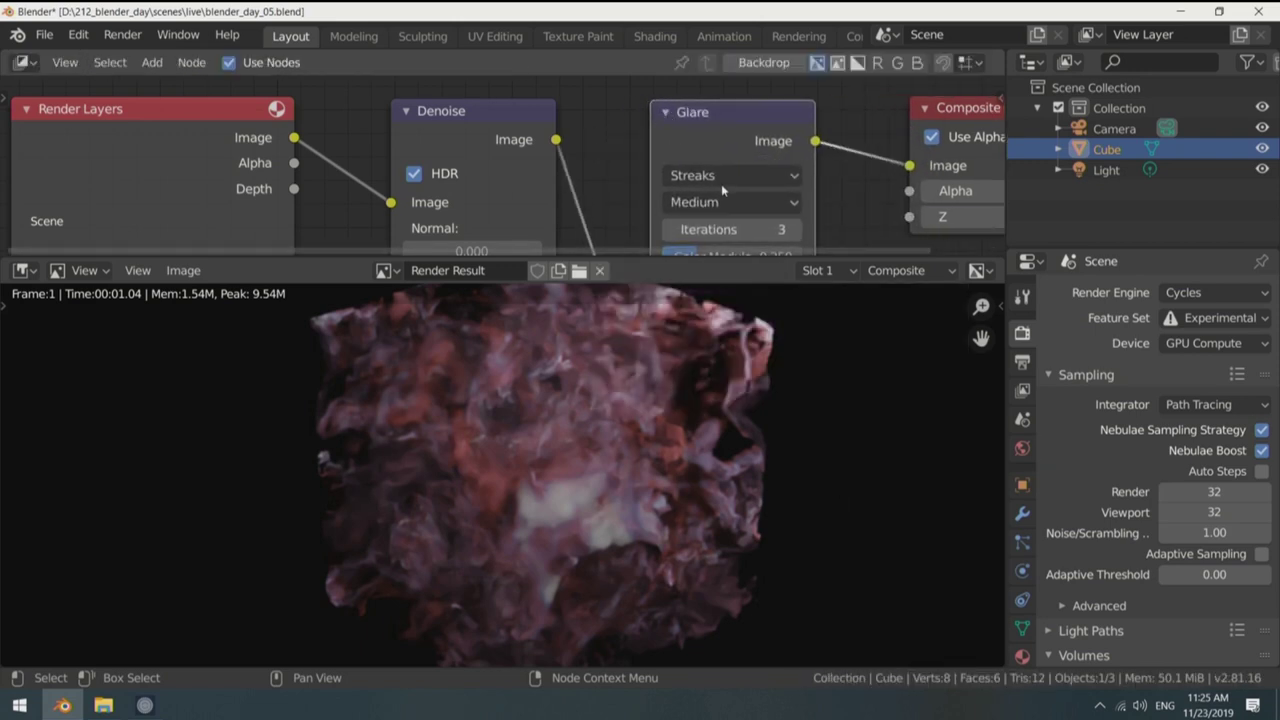
Step: Set the Glare node's Threshold to 0.1, then mute and unmute the node to compare its effect
left_click_drag(742, 140, 736, 74, "alt")
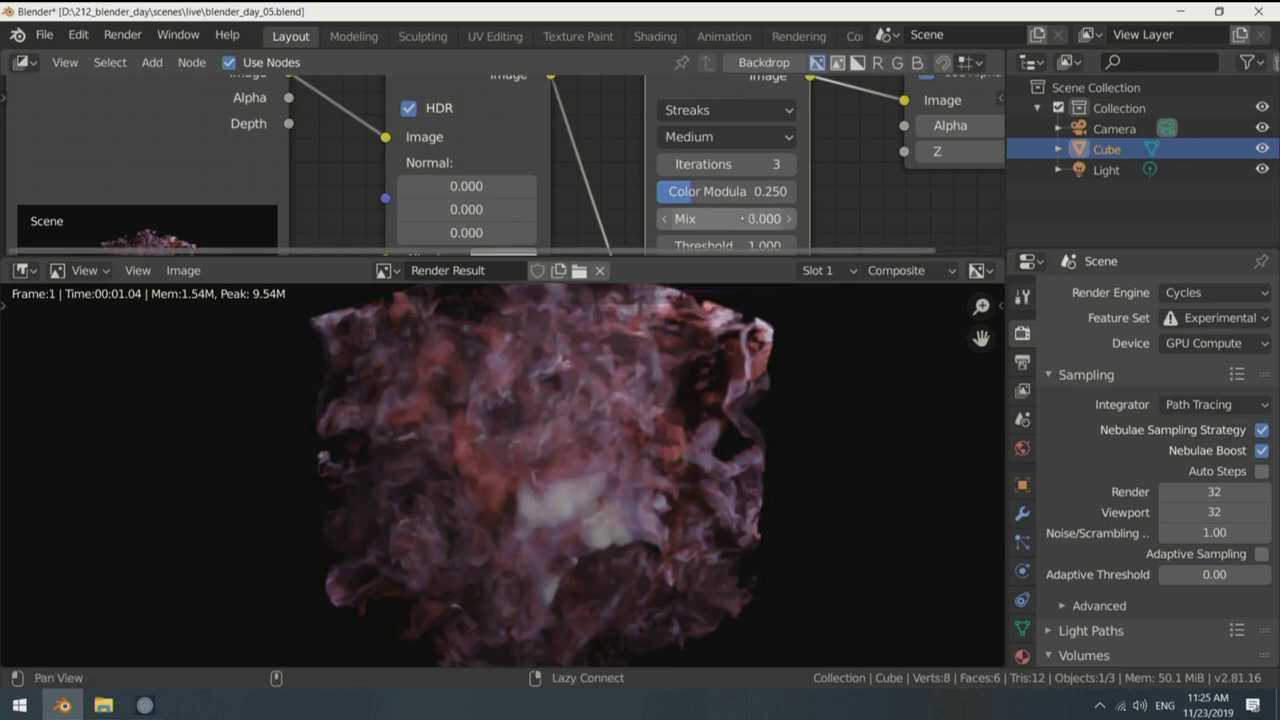
left_click_drag(718, 257, 708, 220, "alt")
left_click(708, 205)
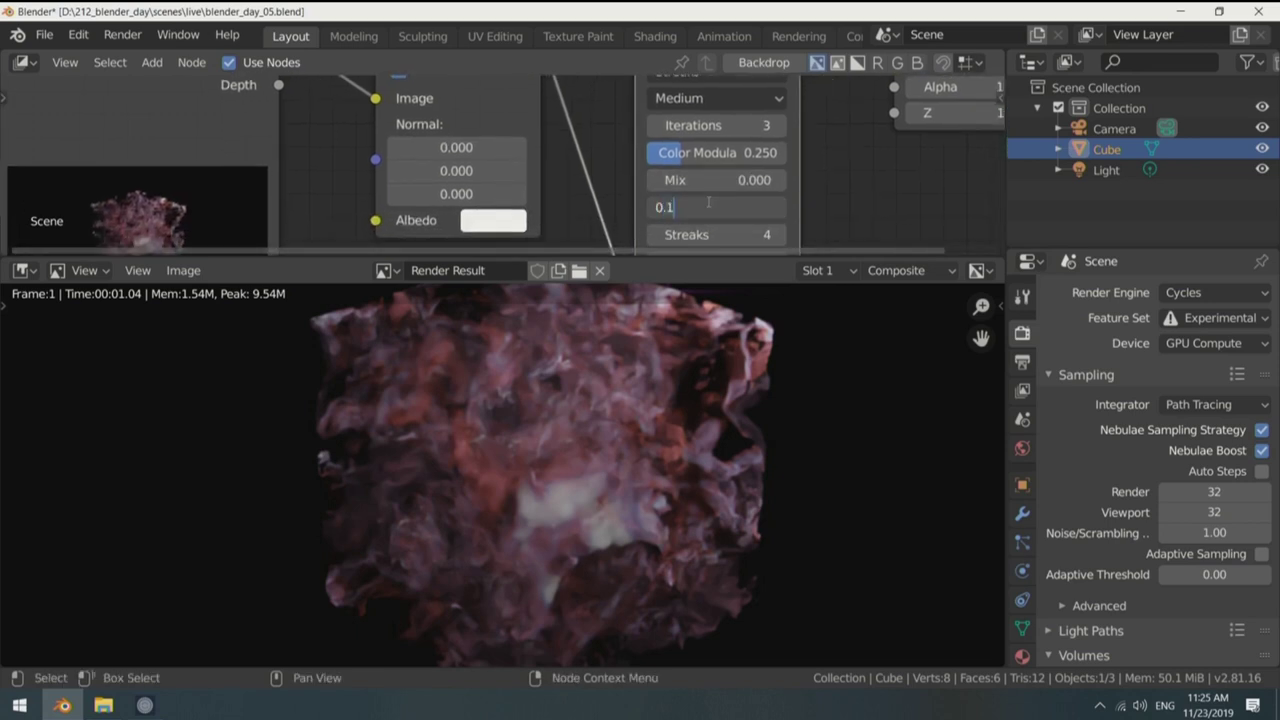
key("Return")
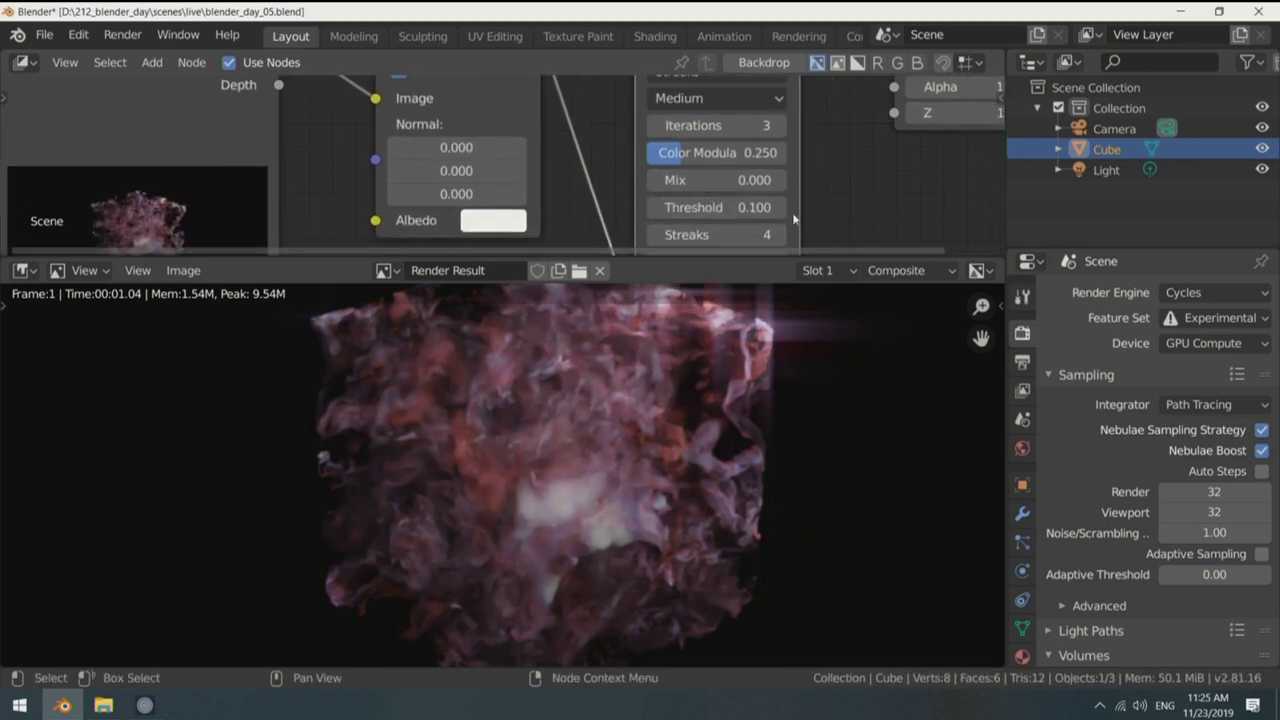
key("m")
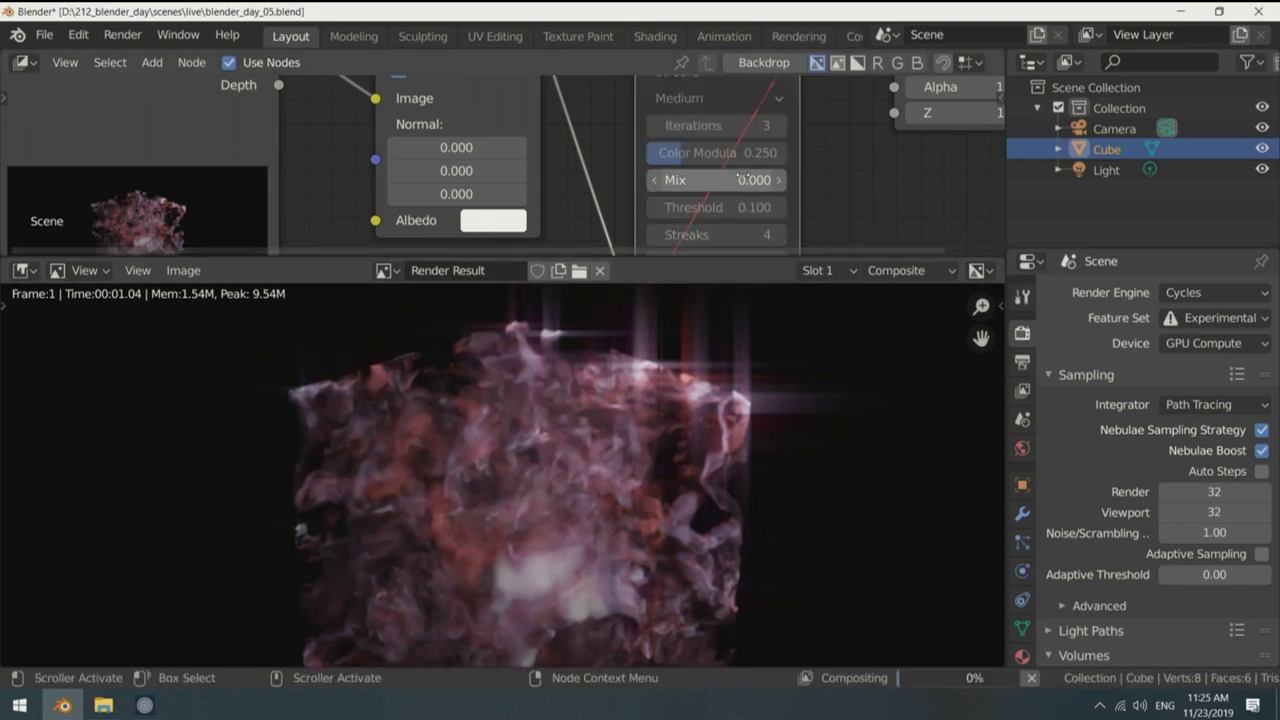
key("m")
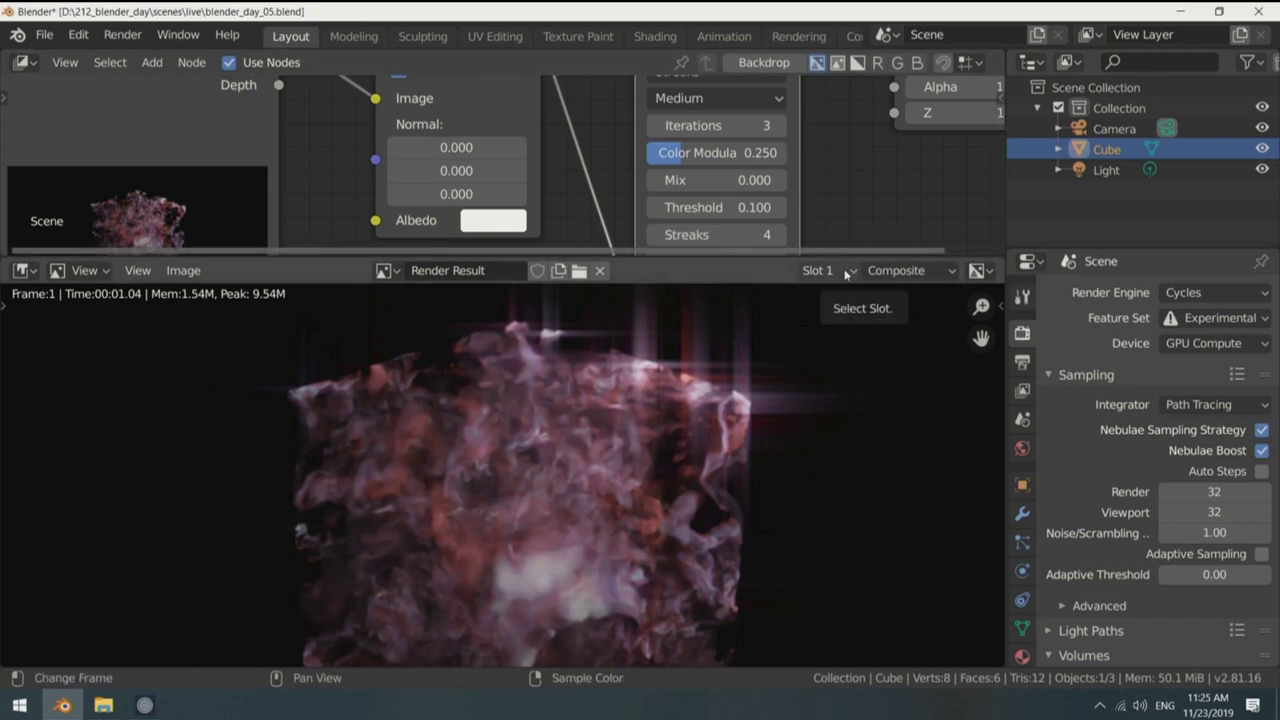
Step: Switch the render result to Slot 2 and set the volume step size to 0.1 m with 128 max steps
left_click(846, 272)
left_click(830, 453)
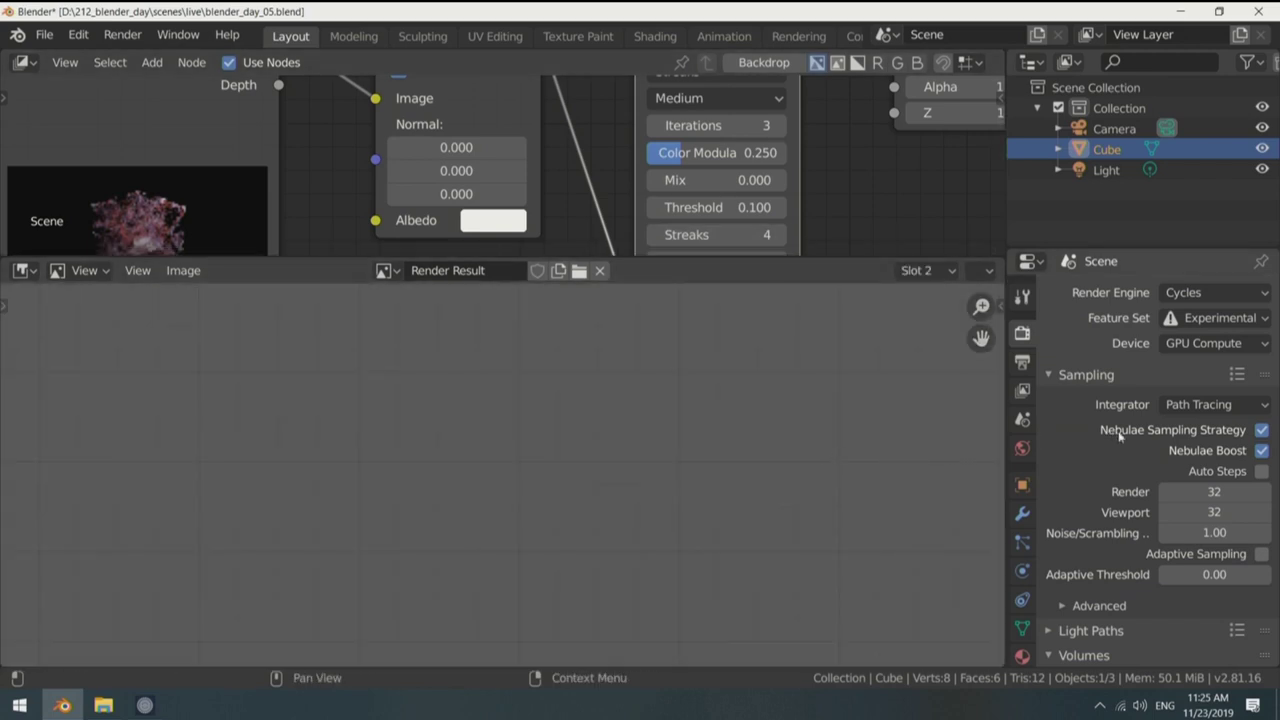
scroll(1136, 443, "down", 7)
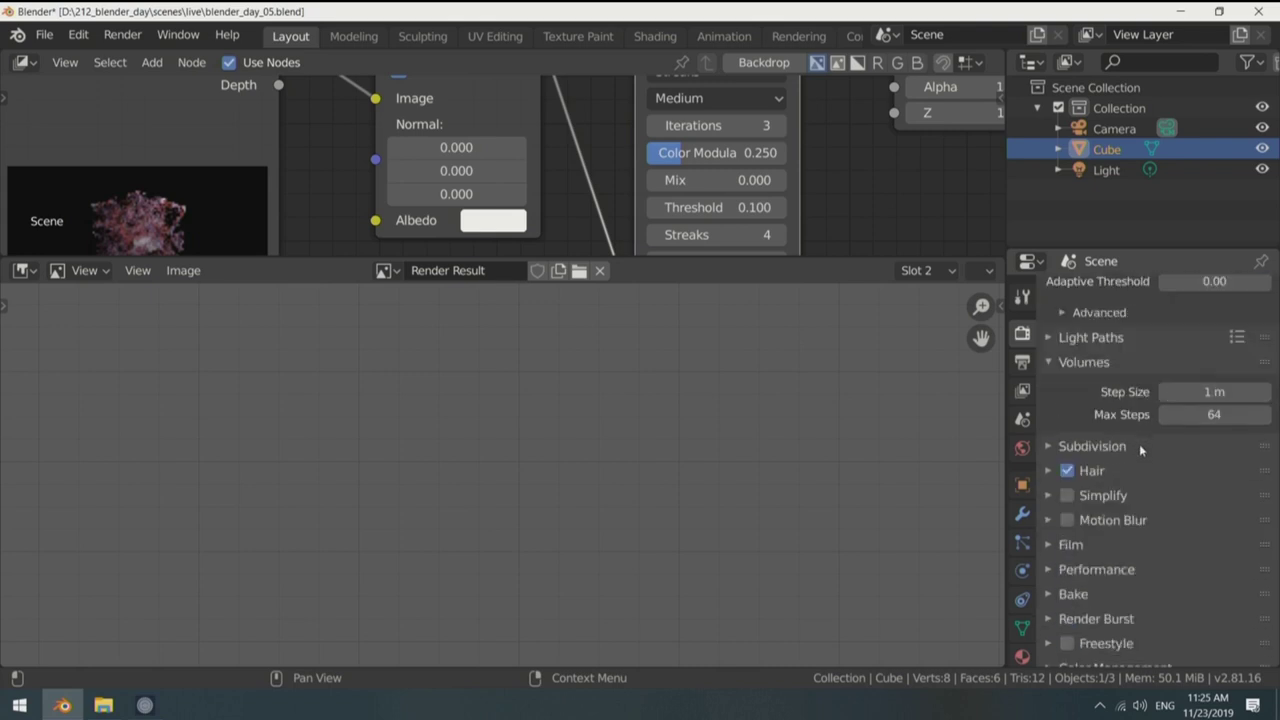
left_click(1211, 412)
left_click(1213, 392)
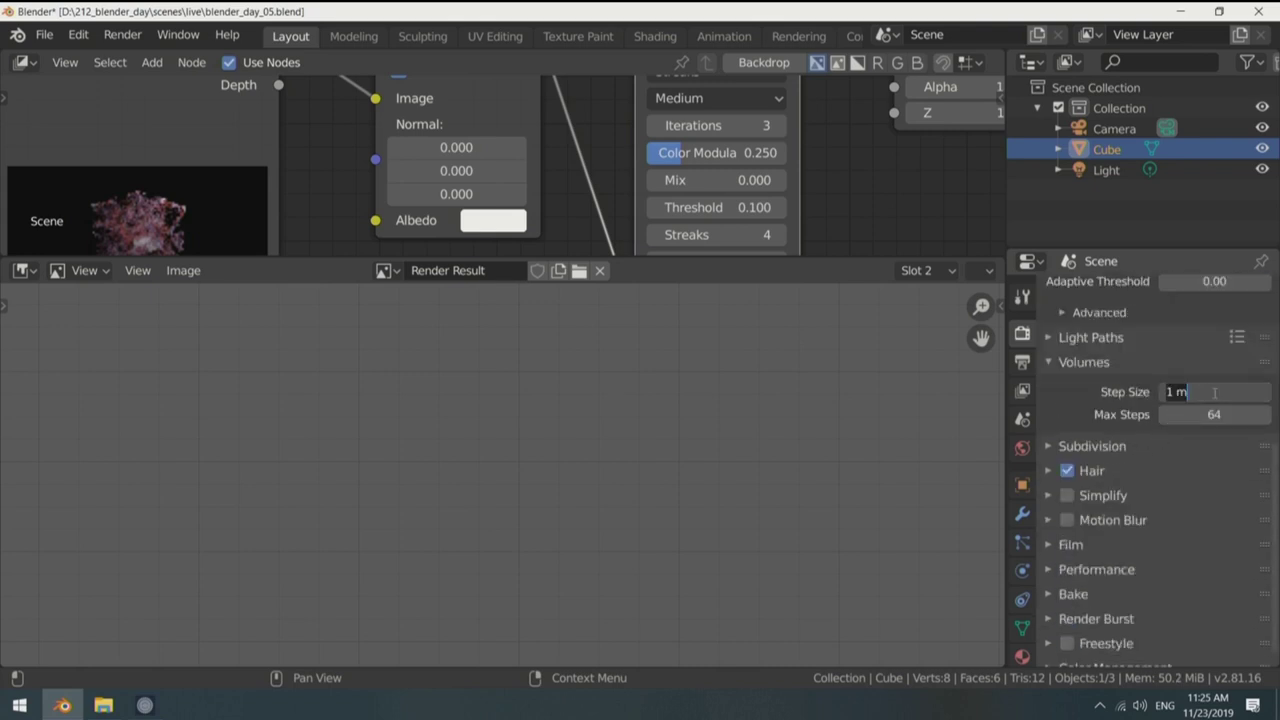
type("0.1")
key("Return")
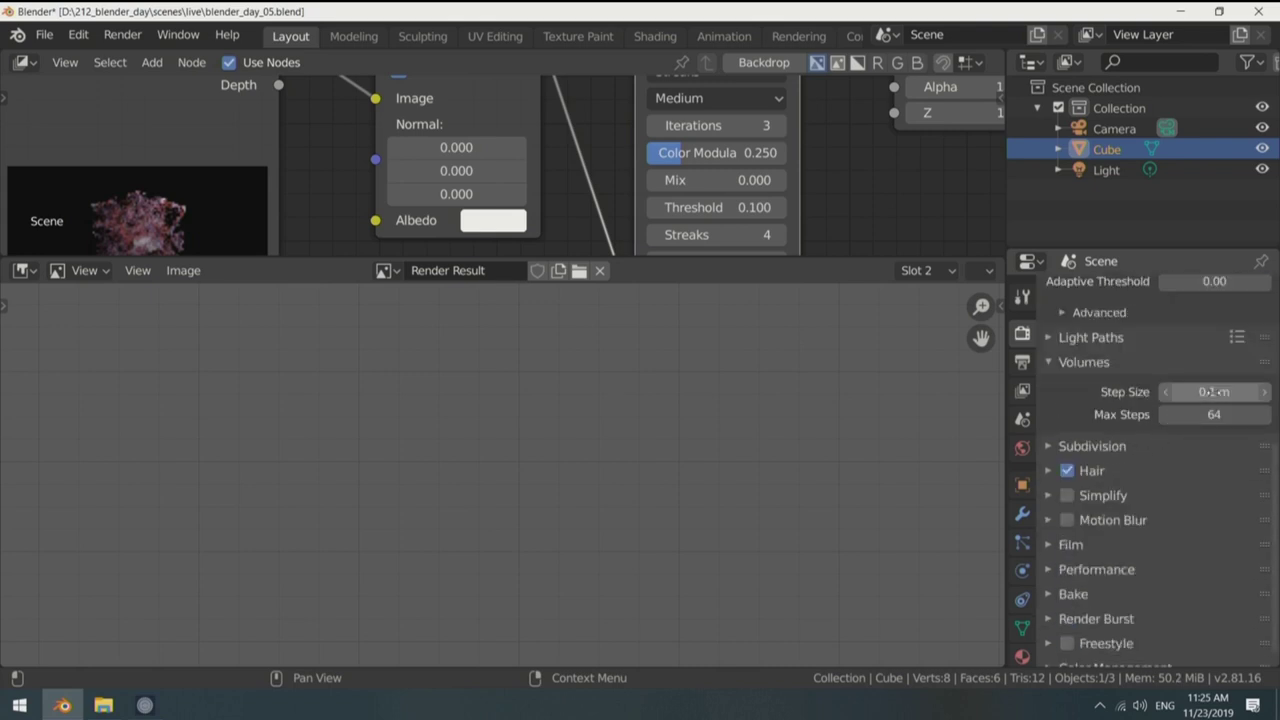
left_click(1217, 414)
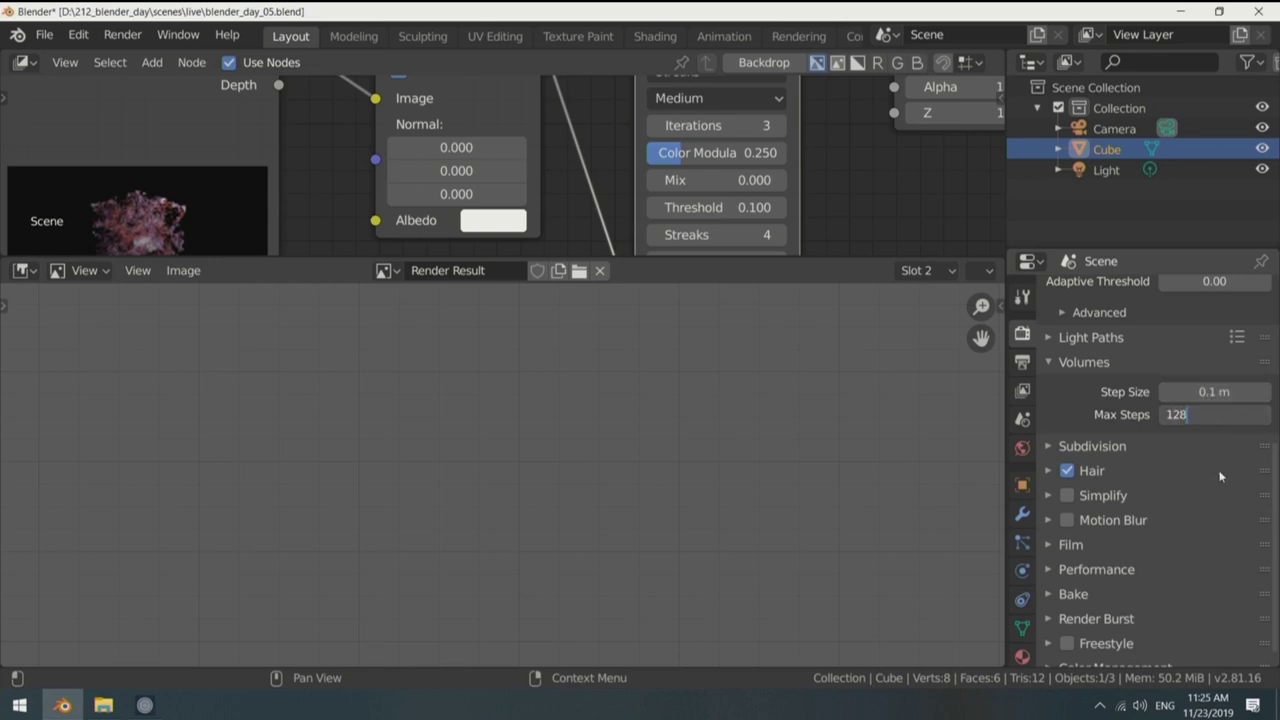
key("shift+F5")
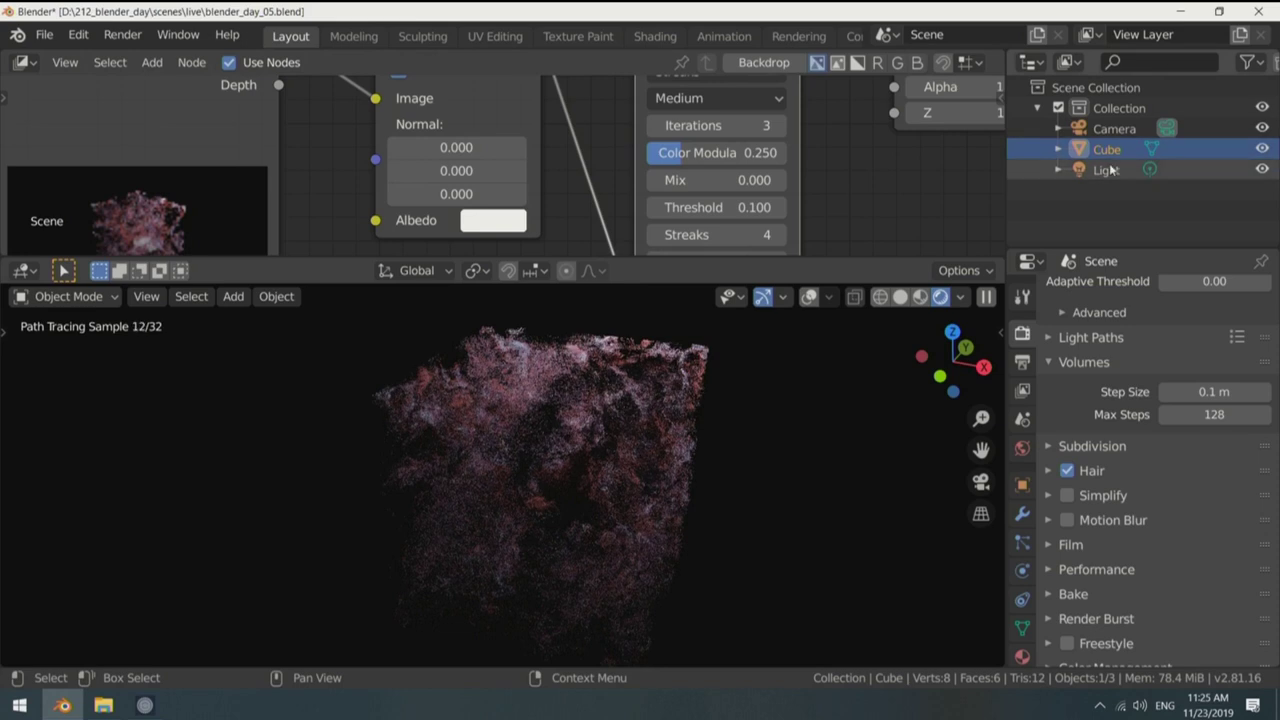
Step: Try a value of 555 on the Multiply node feeding the volume density, and undo the change
scroll(594, 163, "down", 3)
key("shift+F3")
scroll(620, 176, "up", 5)
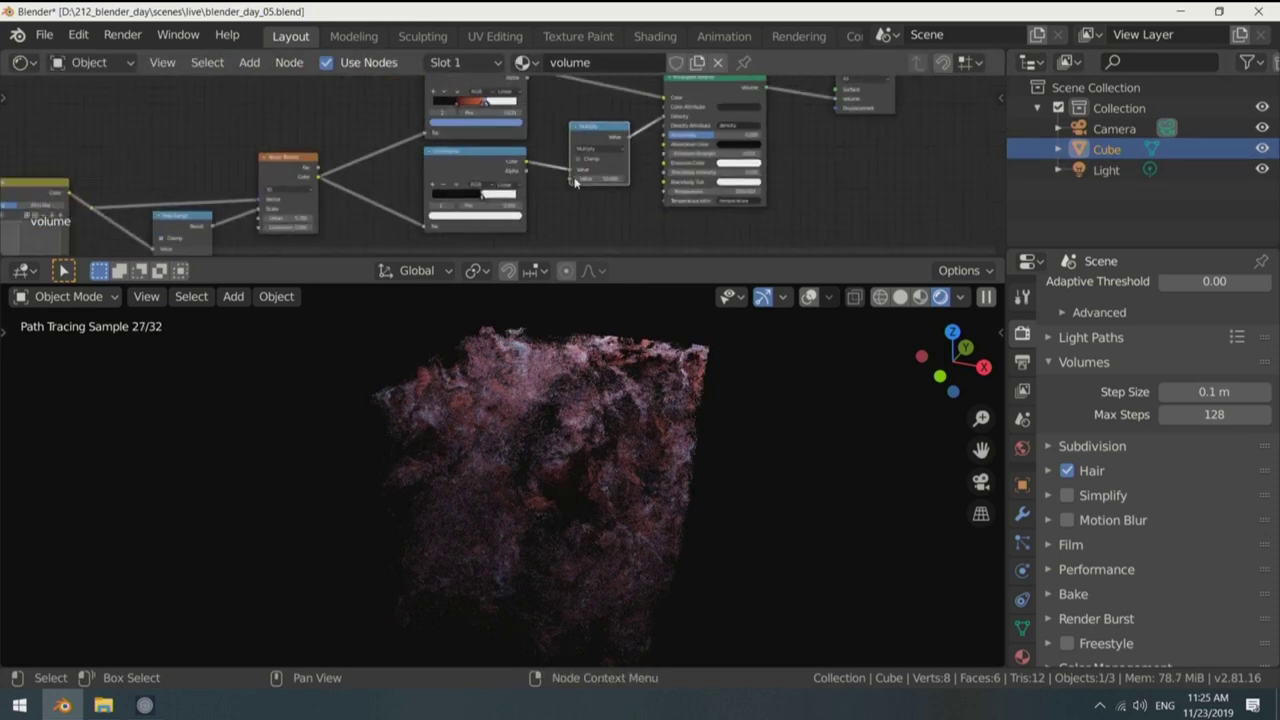
scroll(620, 176, "up", 2)
left_click(620, 184)
type("555")
key("Return")
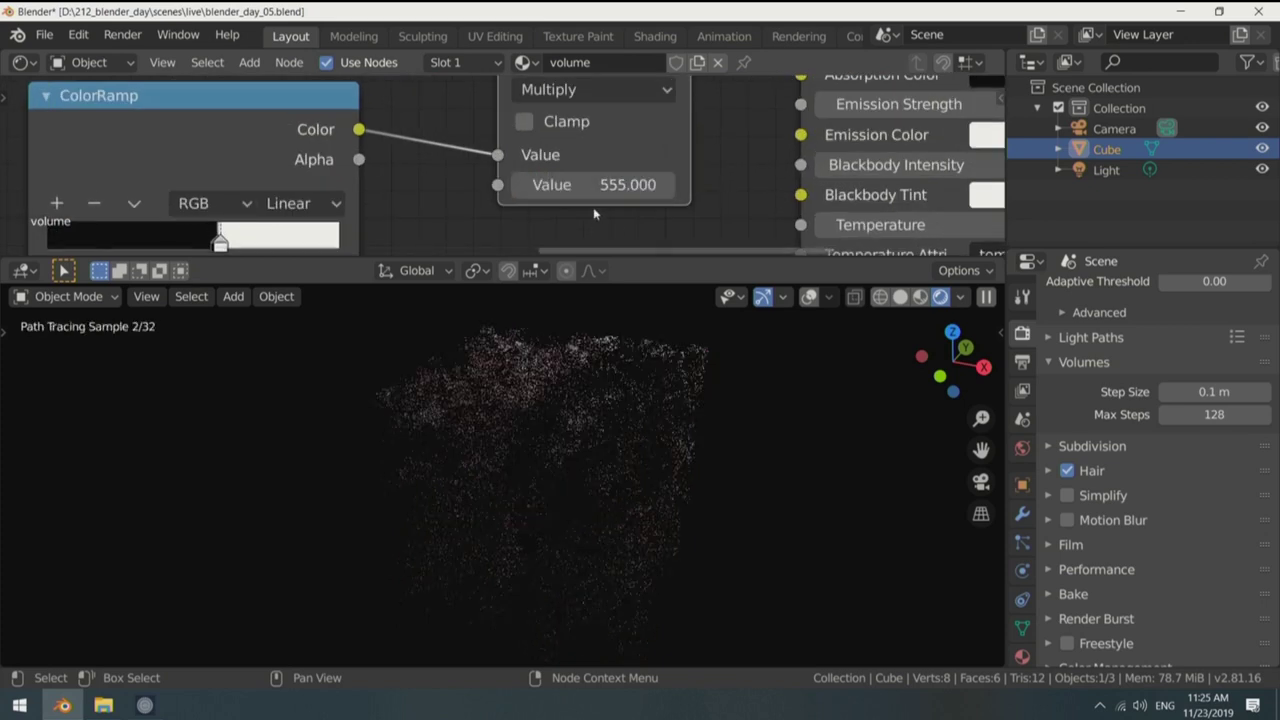
key("ctrl+z")
key("ctrl+z")
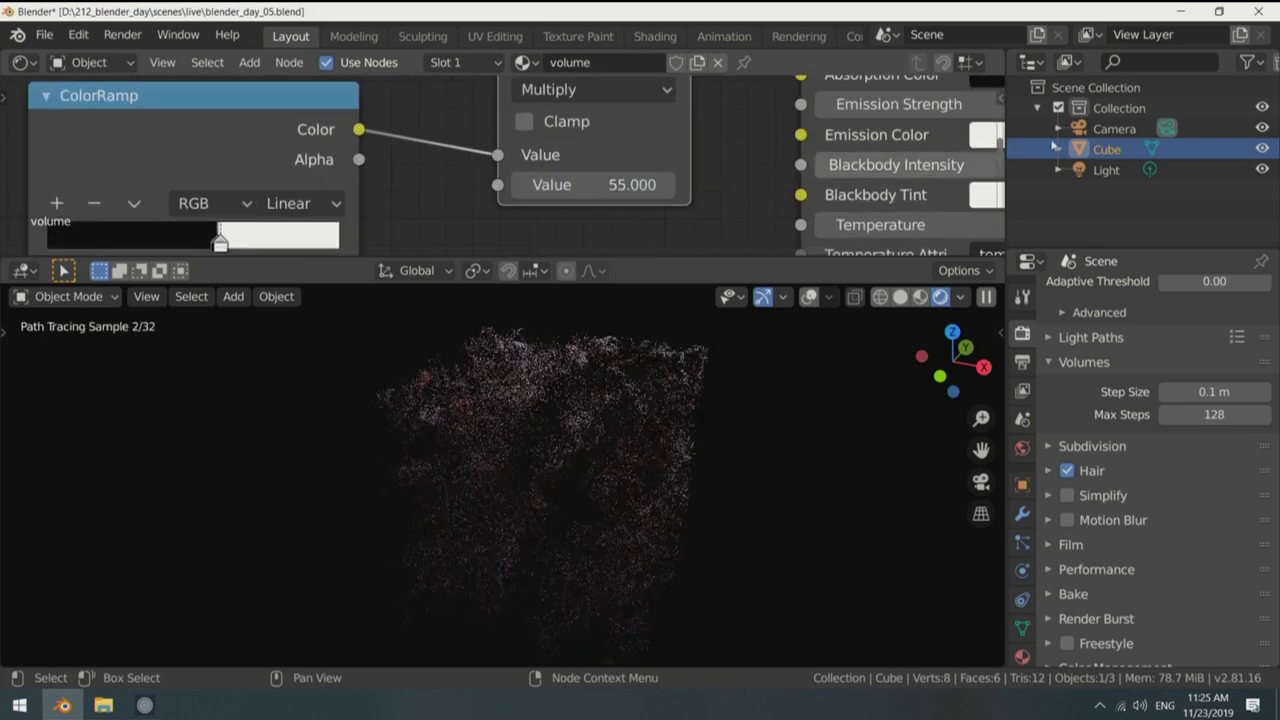
Step: Show the scene in the upper 3D view and move the light into the cube, adjusting its position from a second viewing angle
key("shift+F5")
scroll(563, 171, "up", 5)
middle_click_drag(608, 178, 630, 116)
key("g")
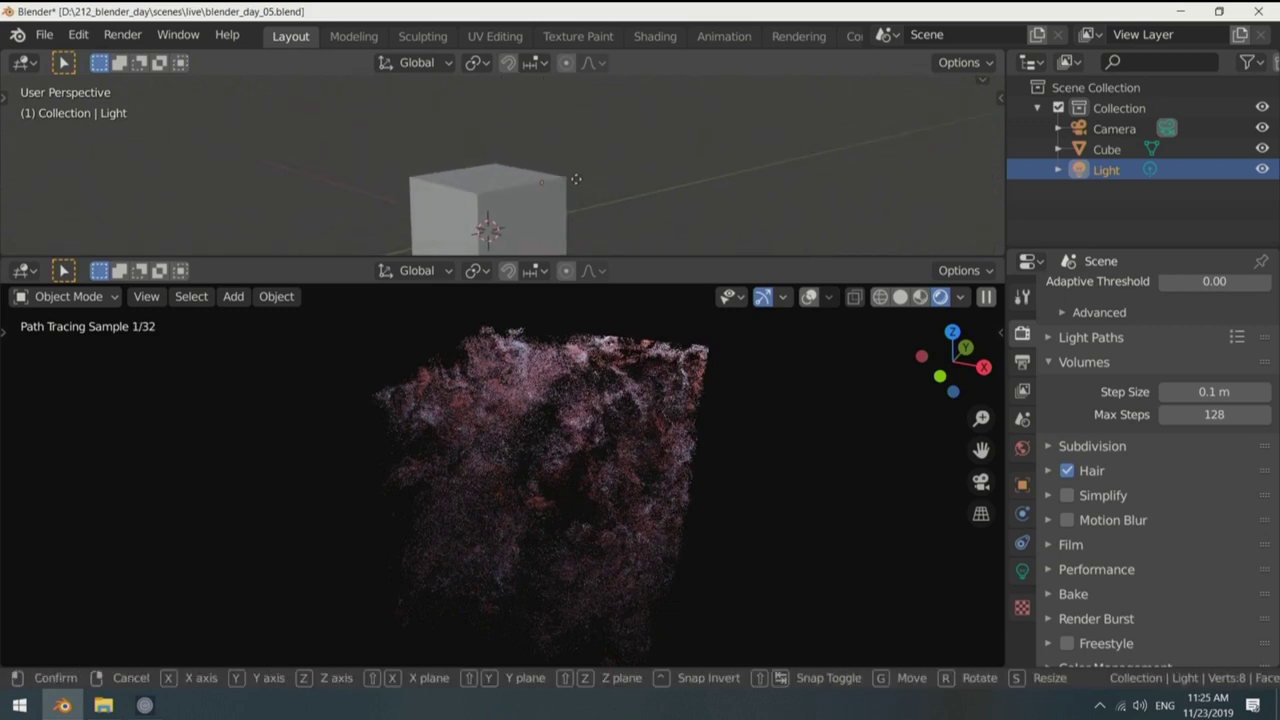
left_click(575, 180)
middle_click_drag(548, 206, 638, 139)
middle_click_drag(618, 199, 547, 201)
scroll(600, 180, "down", 5)
middle_click_drag(700, 165, 750, 185)
scroll(684, 152, "up", 5)
key("g")
left_click(763, 163)
Step: Add Texture Coordinate and Mapping nodes in front of the Noise Texture in the cube's volume material
left_click(1106, 149)
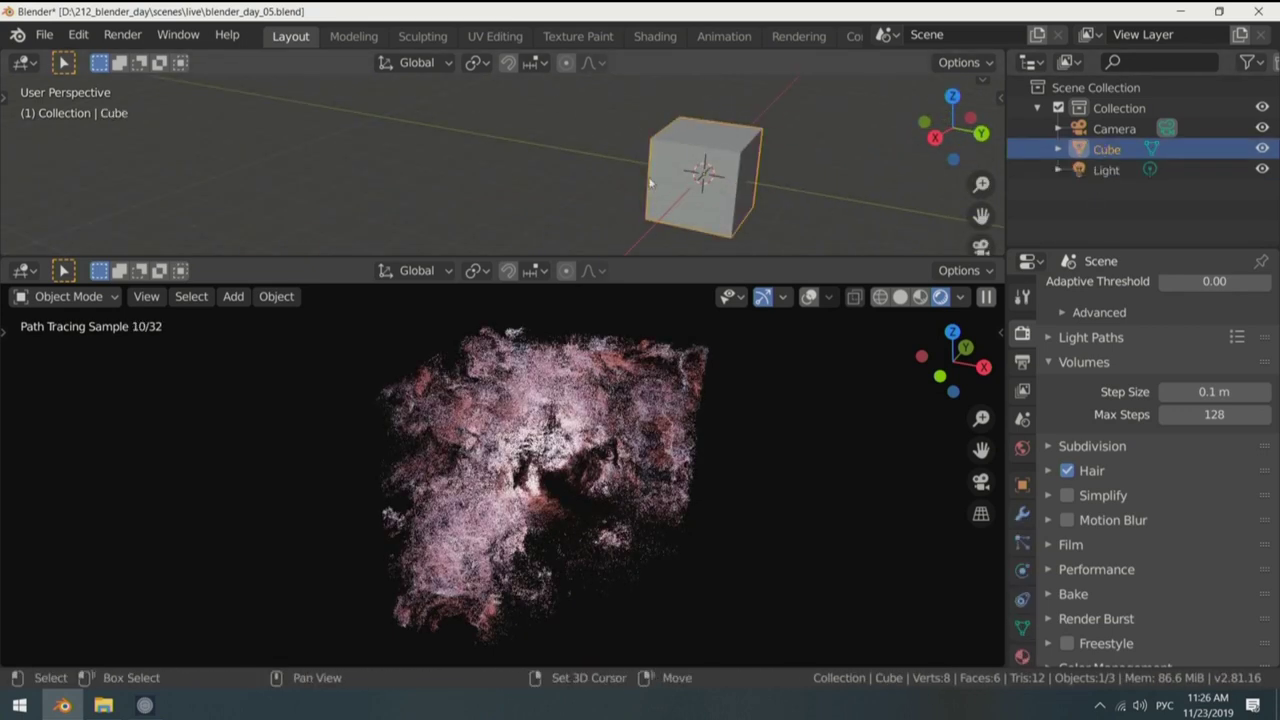
key("shift+F3")
scroll(162, 151, "down", 2)
middle_click_drag(162, 151, 582, 110)
left_click(581, 110)
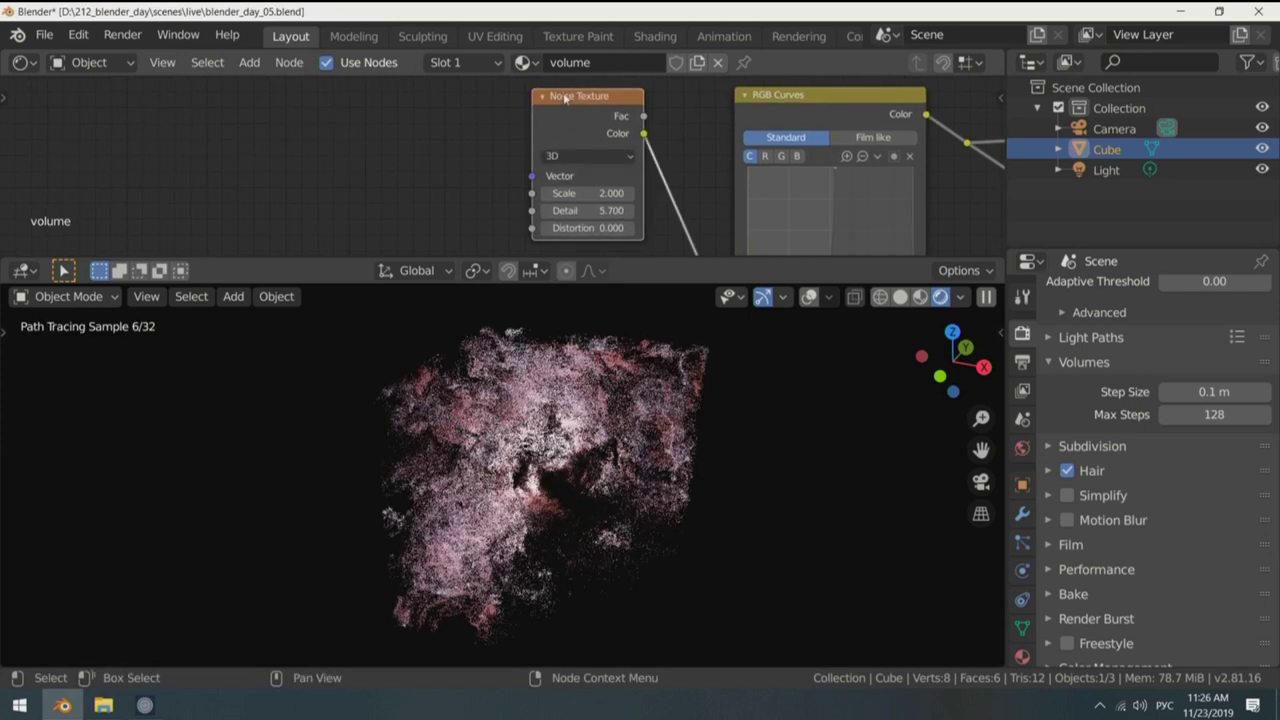
key("ctrl+t")
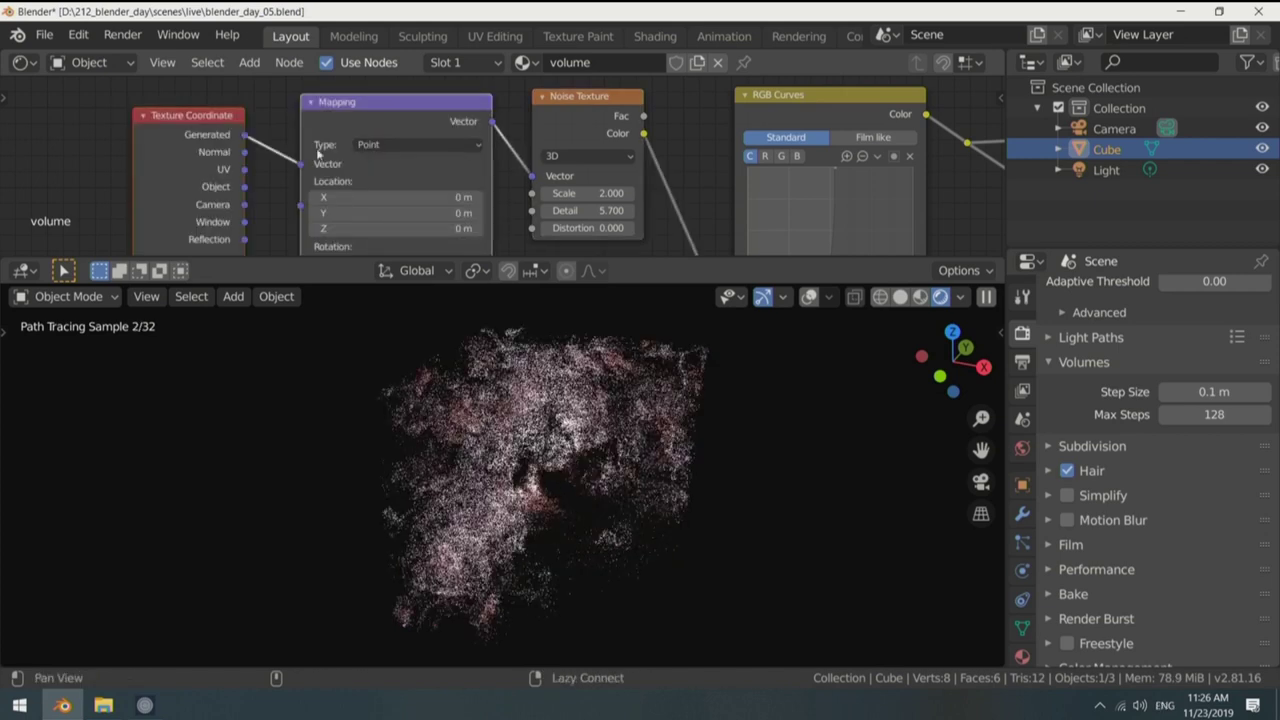
Step: Offset the Mapping node's location to about X 3.7 m, Y 5.8 m and Z 3.4 m
scroll(497, 103, "up", 2)
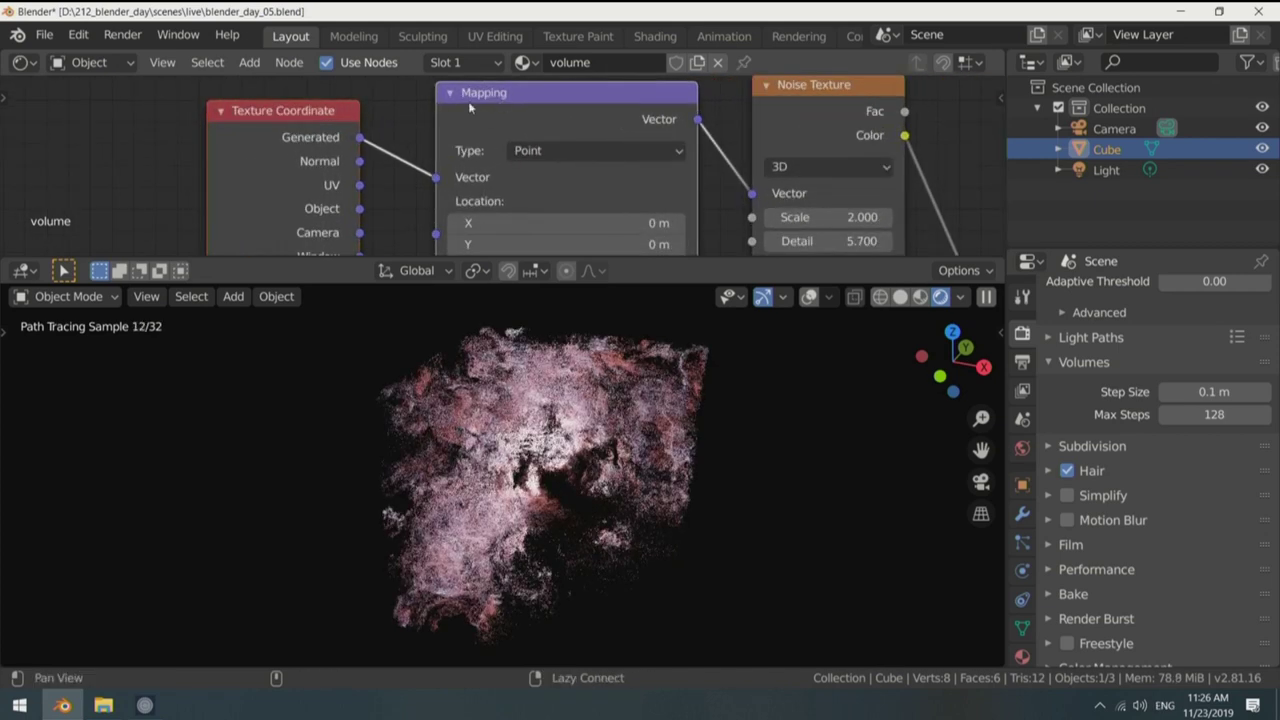
middle_click_drag(512, 222, 498, 172)
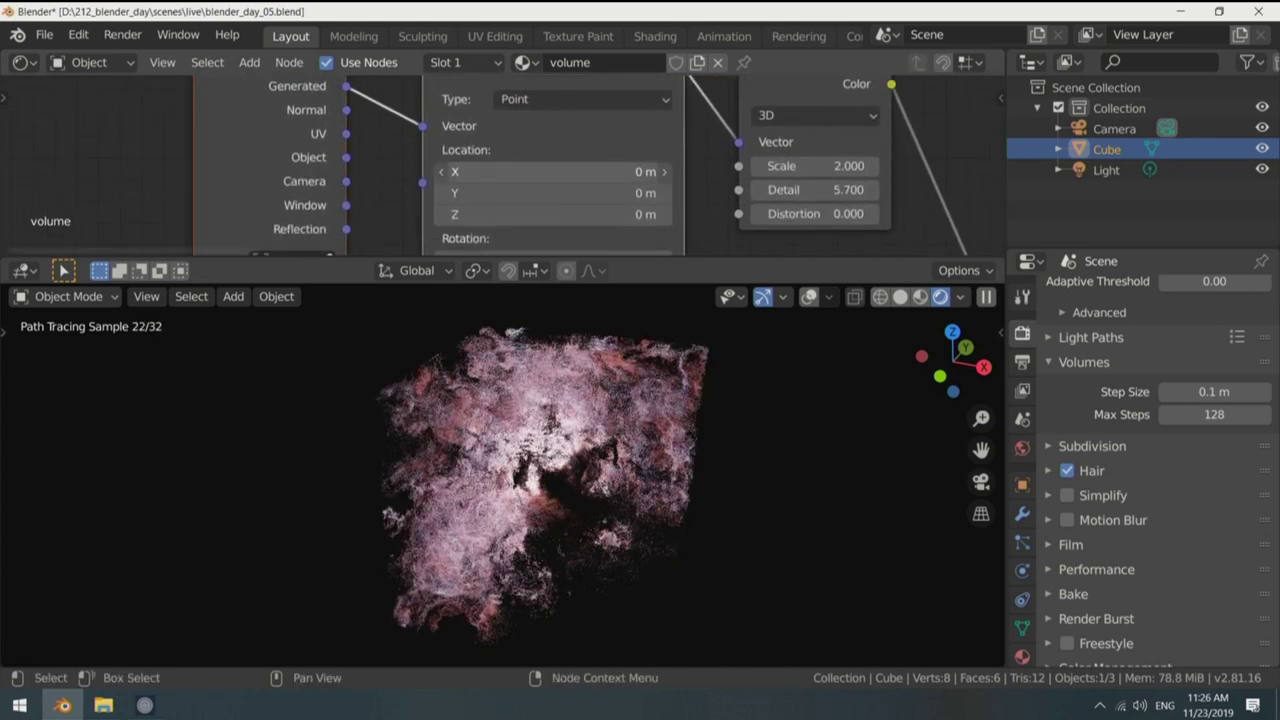
left_click_drag(550, 171, 660, 171)
left_click_drag(560, 192, 760, 192)
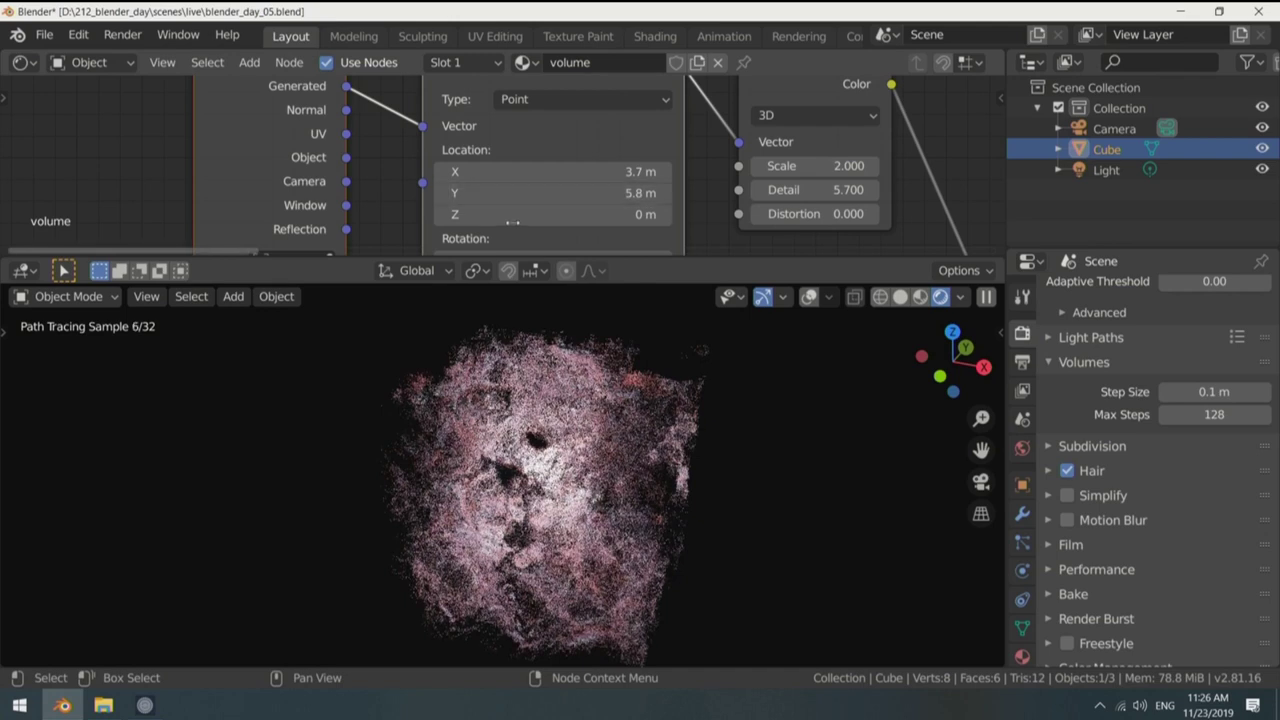
Step: Move the black stop of the density ColorRamp to position 0.551
scroll(560, 180, "down", 5)
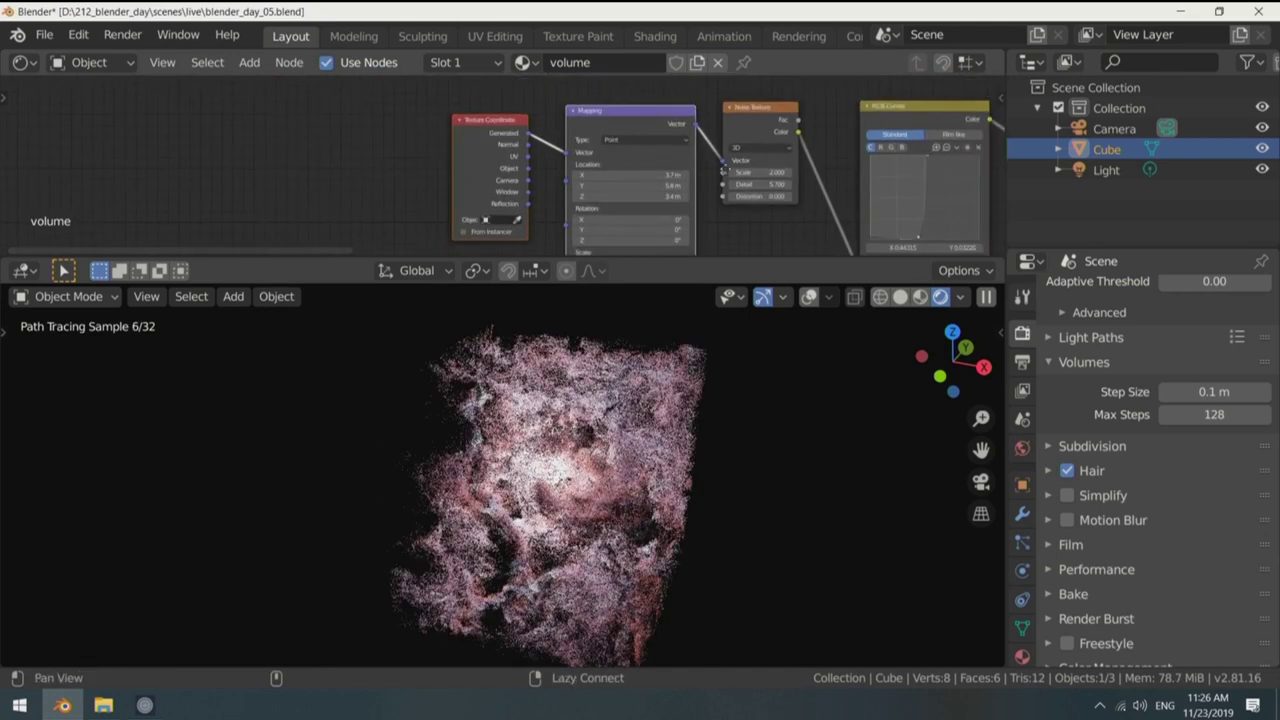
scroll(395, 200, "up", 2)
left_click_drag(300, 200, 150, 230, "alt")
scroll(600, 160, "up", 3)
scroll(600, 160, "up", 3)
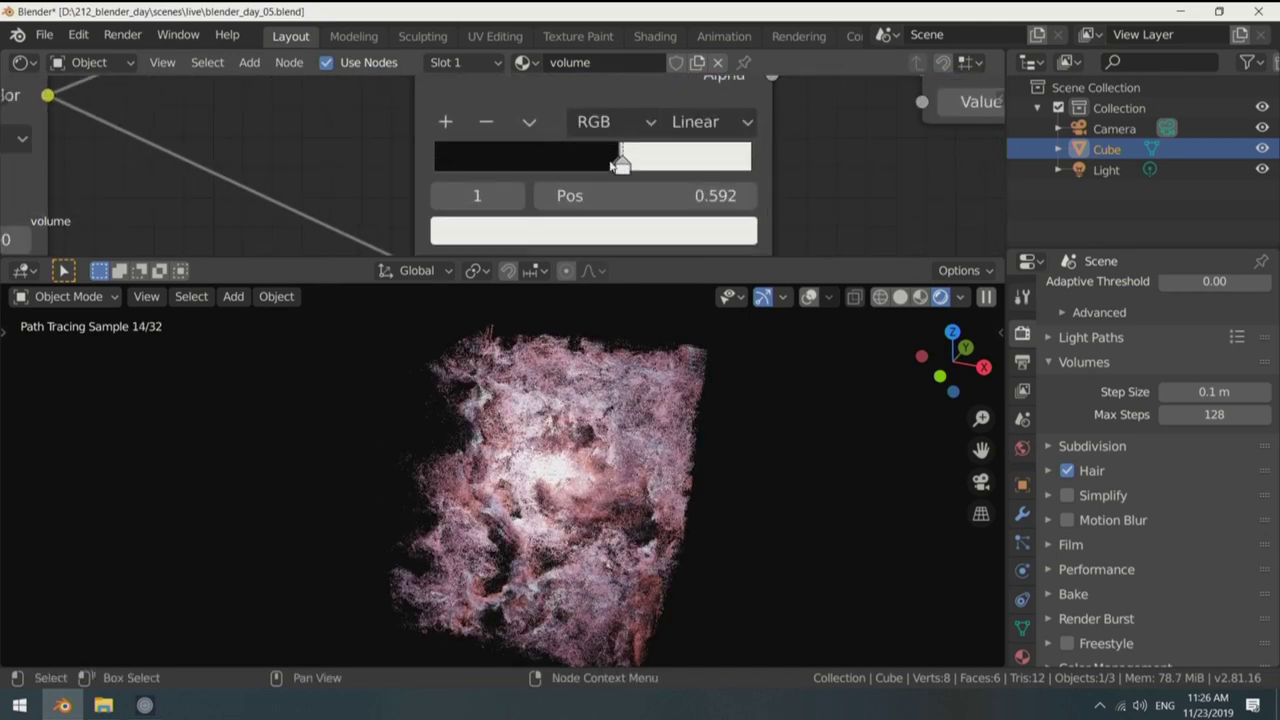
mouse_move(603, 166)
left_mouse_down()
mouse_move(588, 172)
mouse_move(603, 170)
left_mouse_up()
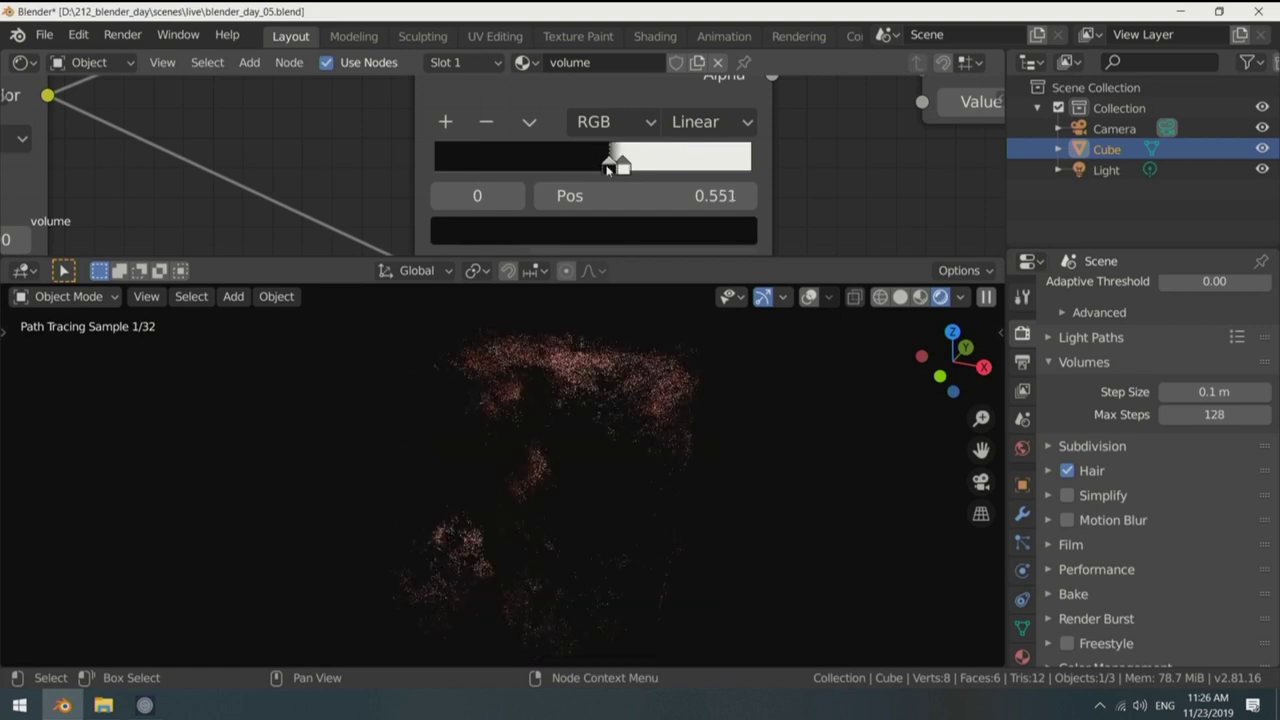
Step: Select the light and reposition it within the cube in the 3D view, correcting its depth from another angle
left_click(1108, 172)
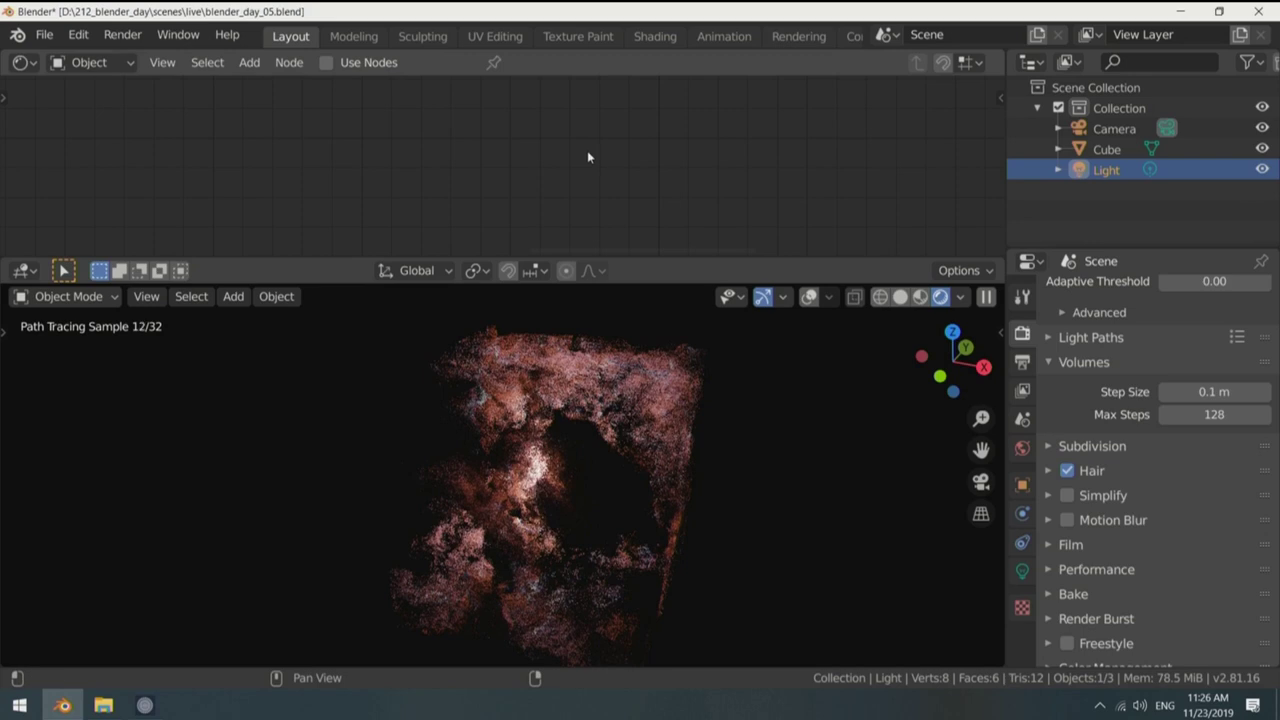
key("shift+F5")
key("g")
left_click(735, 192)
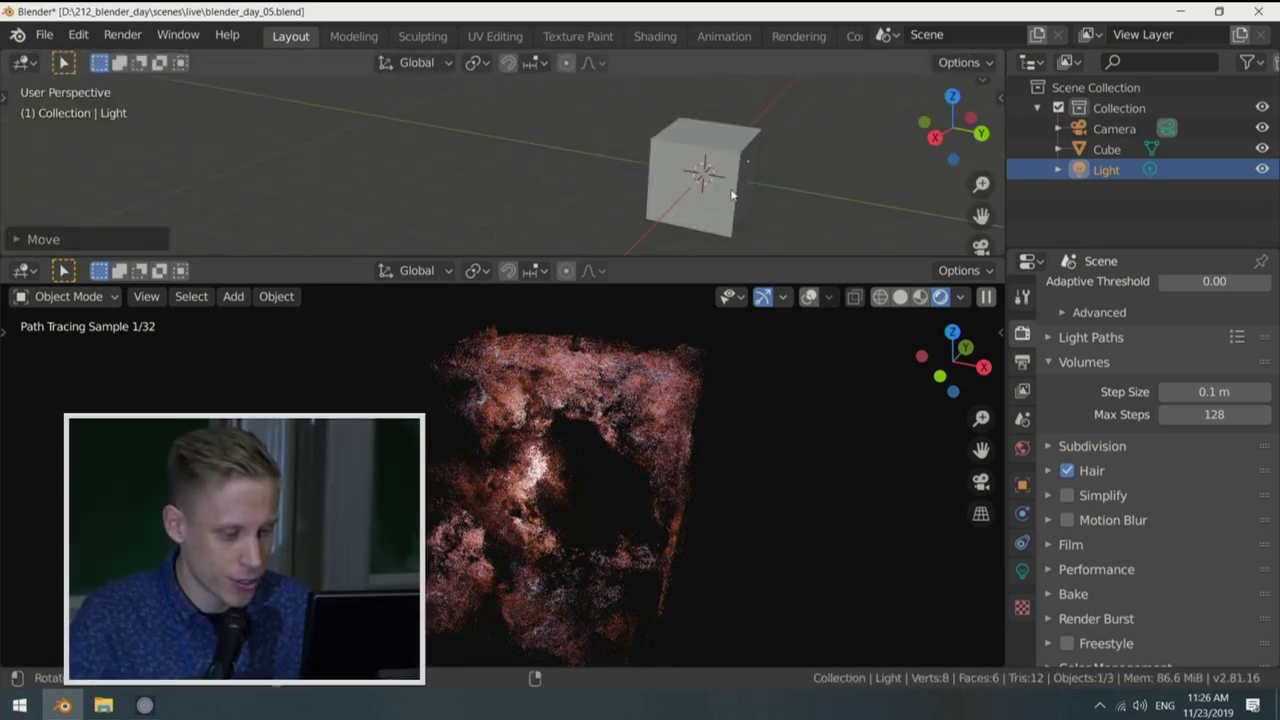
middle_click_drag(735, 192, 789, 171)
key("g")
left_click(701, 201)
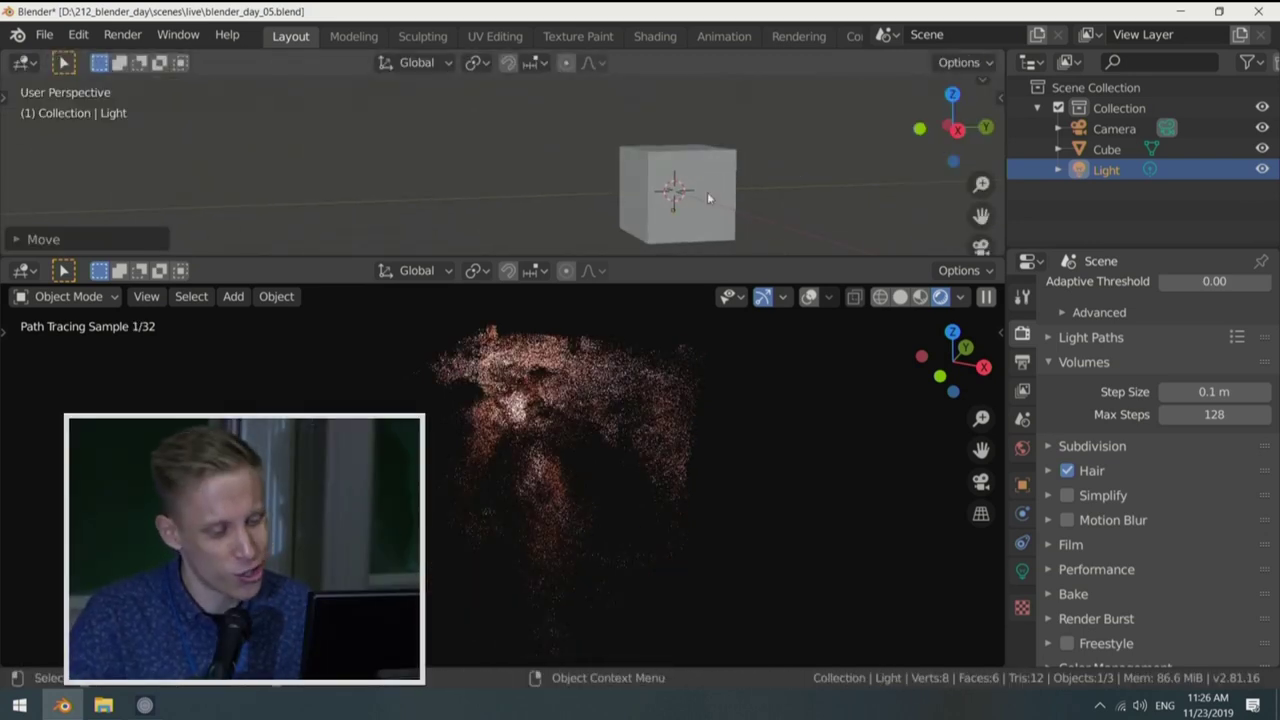
middle_click_drag(700, 195, 731, 194)
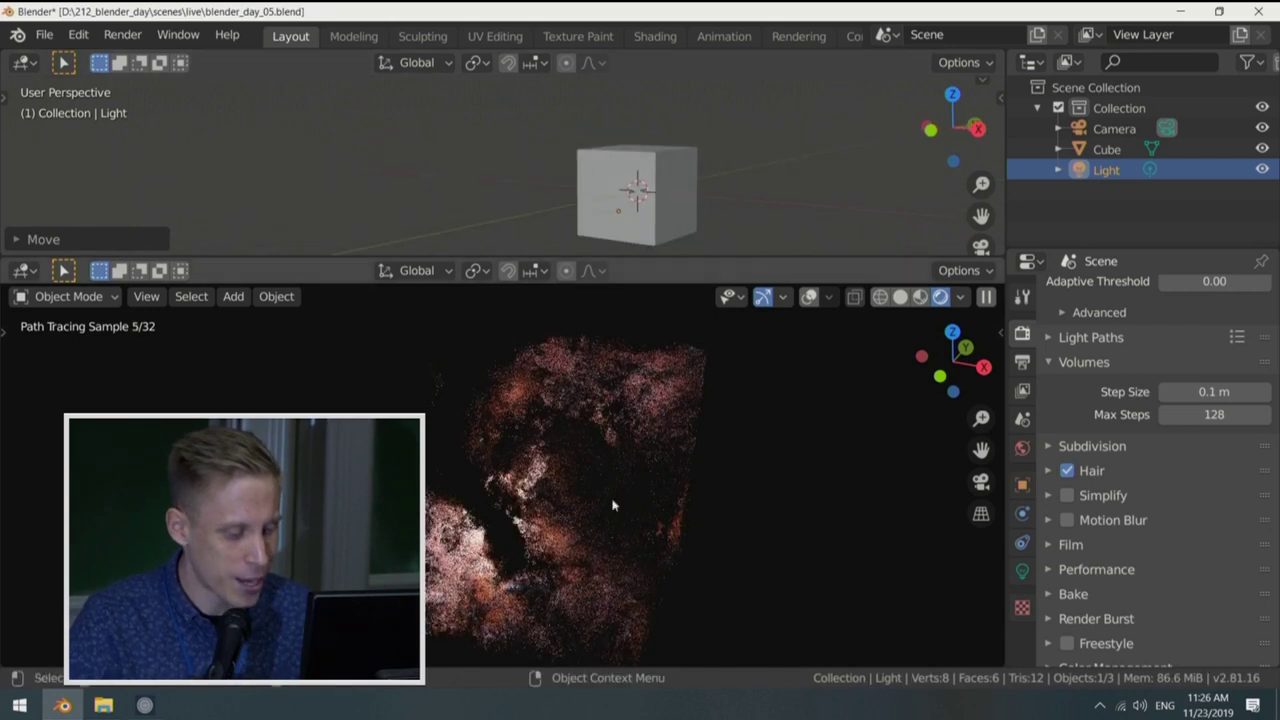
Step: Change the lower viewport to solid shading and render the scene into Slot 2
key("z")
left_click(659, 413)
key("shift+z")
key("shift+z")
key("F12")
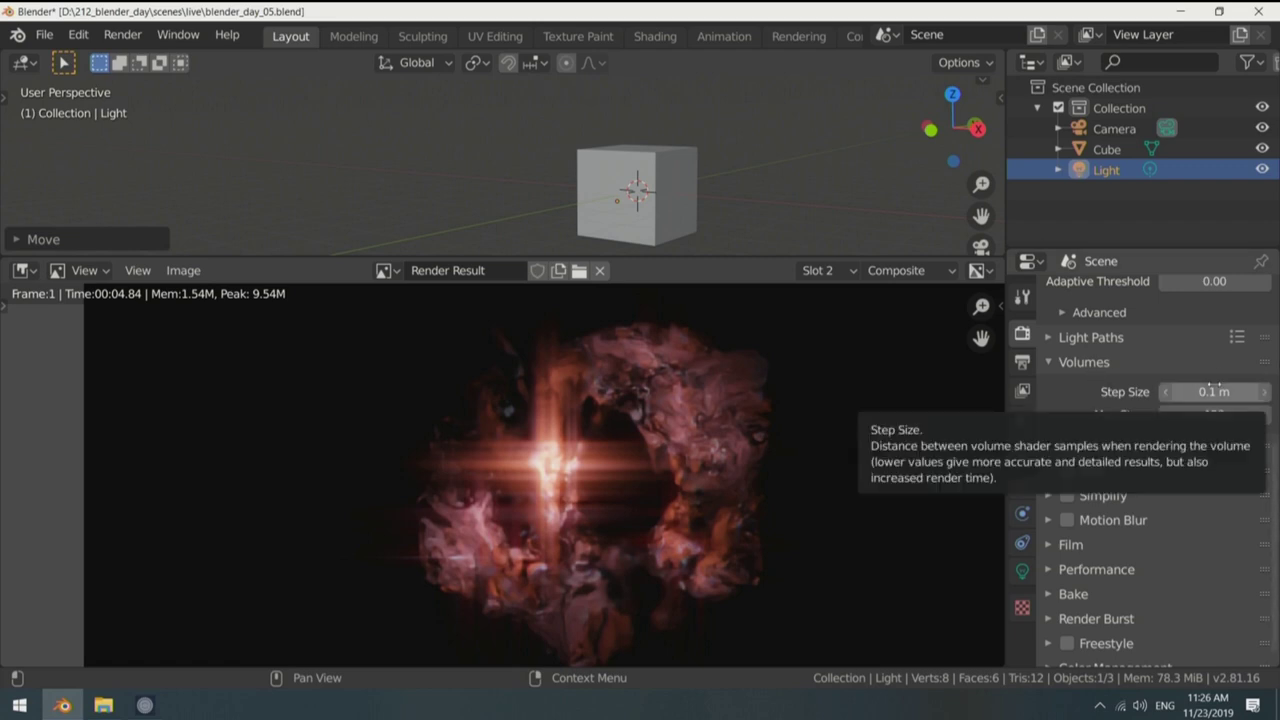
Step: Compare the new render with the one stored in Slot 1, and close the render view
left_click(820, 270)
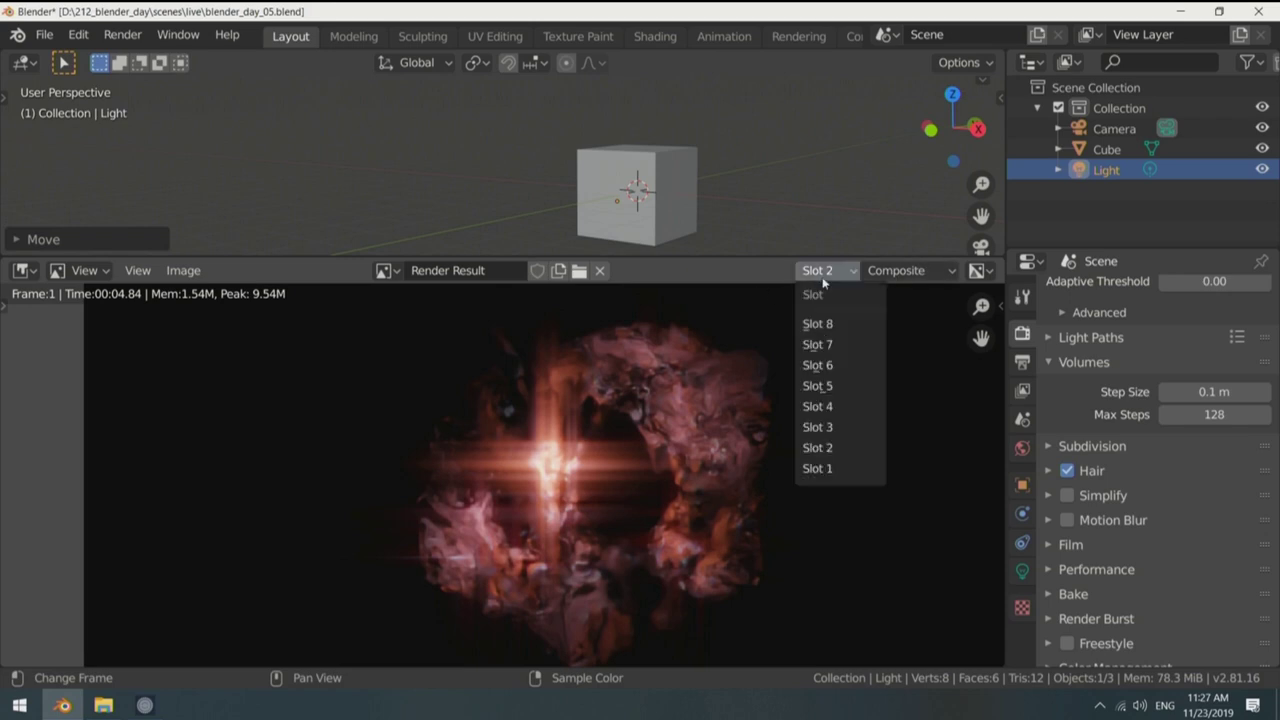
left_click(829, 468)
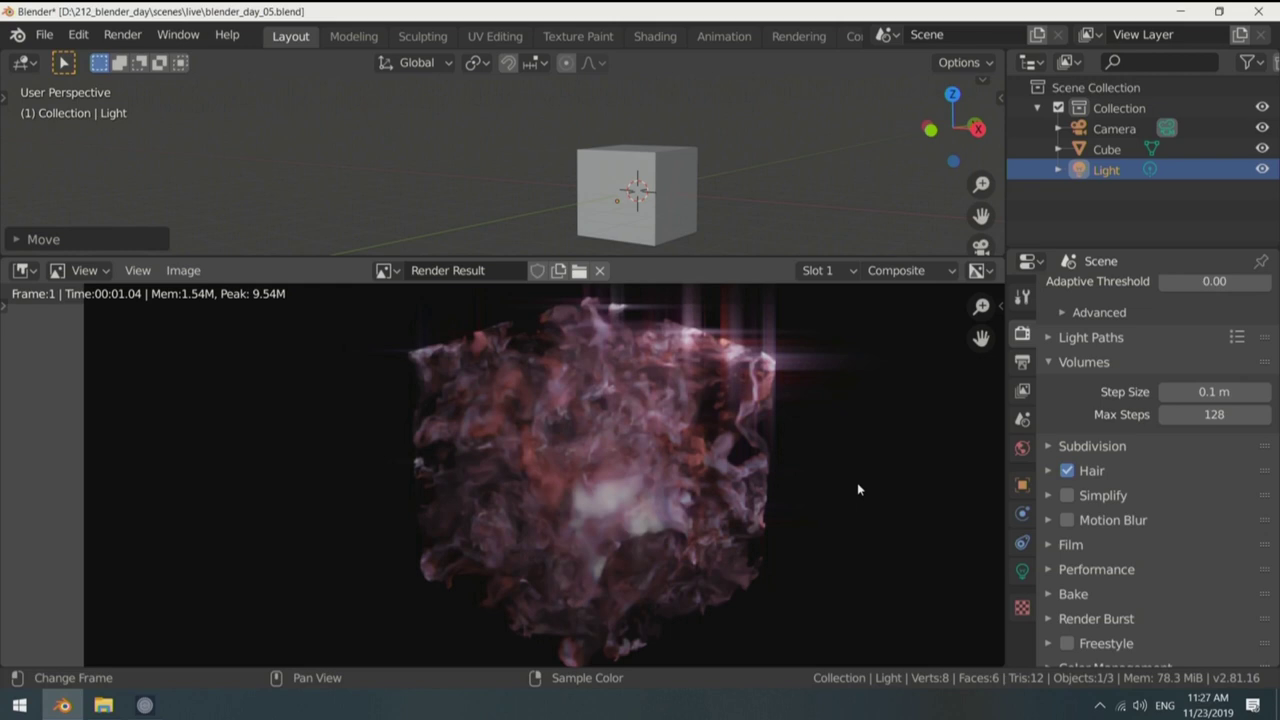
key("Escape")
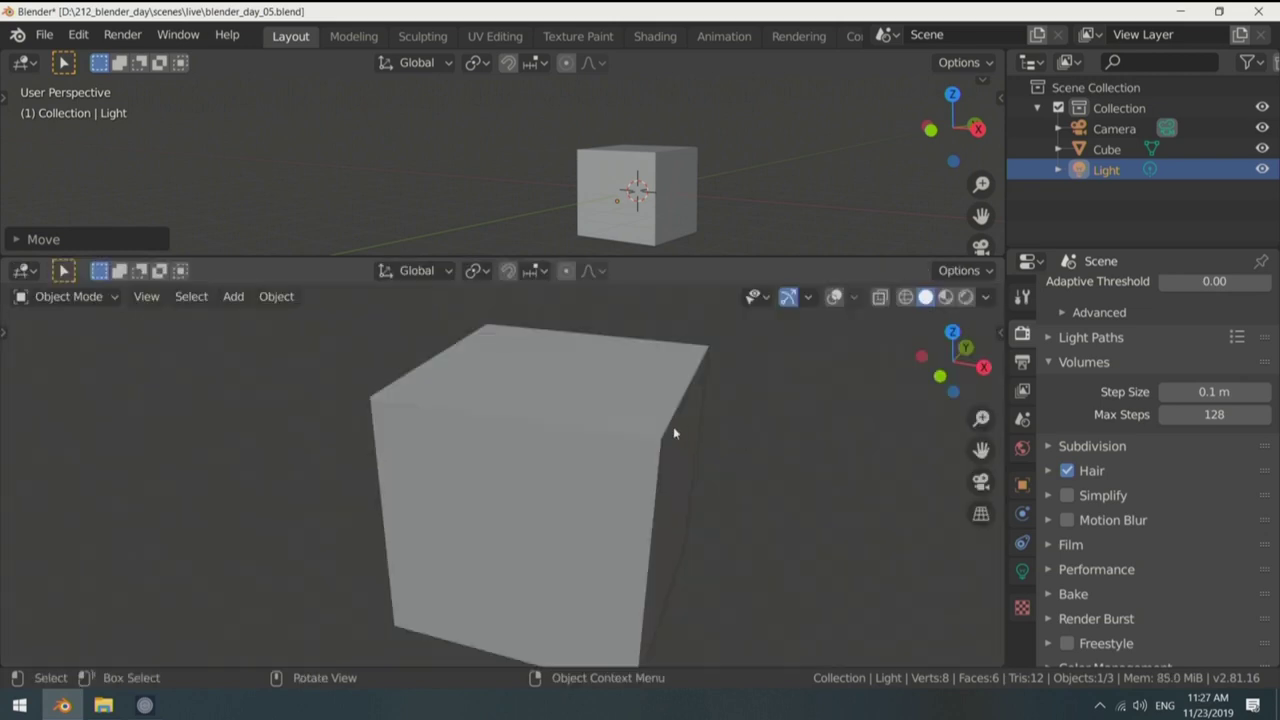
Step: View the rendered nebula from another side, select the cube and return to the camera view
mouse_move(660, 431)
middle_mouse_down()
mouse_move(672, 462)
mouse_move(689, 461)
middle_mouse_up()
left_click_drag(600, 437, 577, 457, "alt")
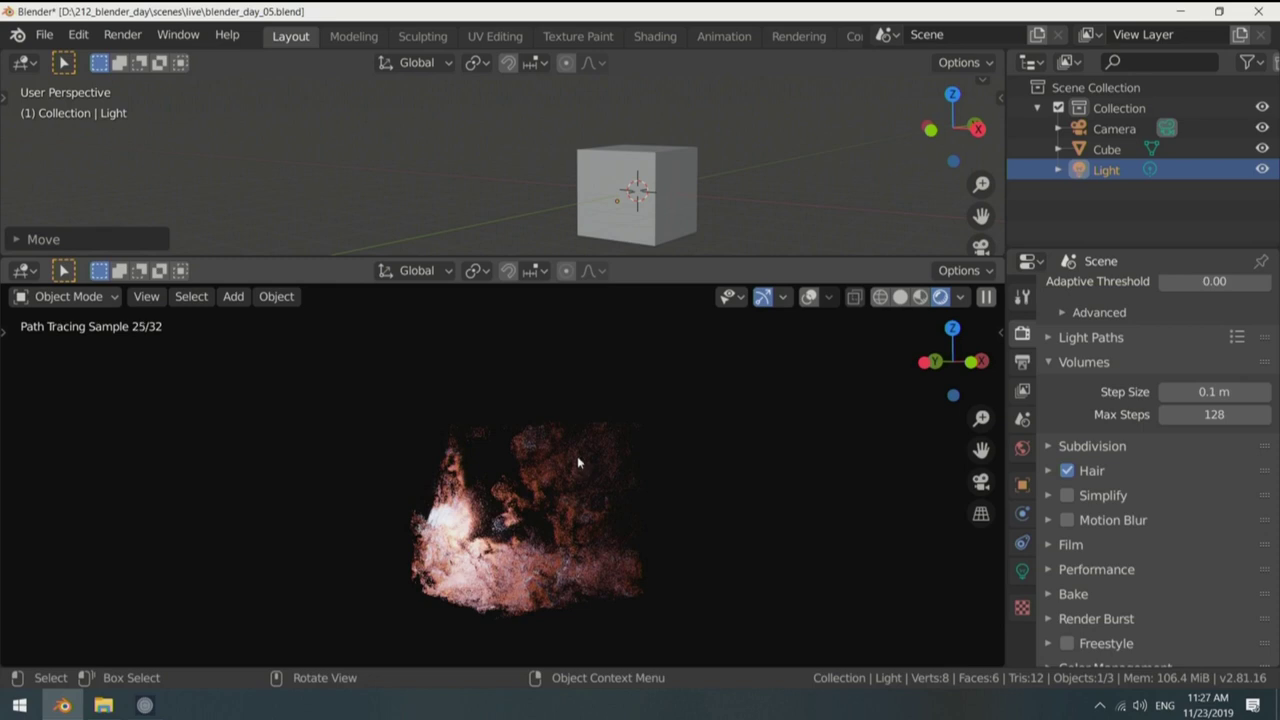
left_click(686, 193)
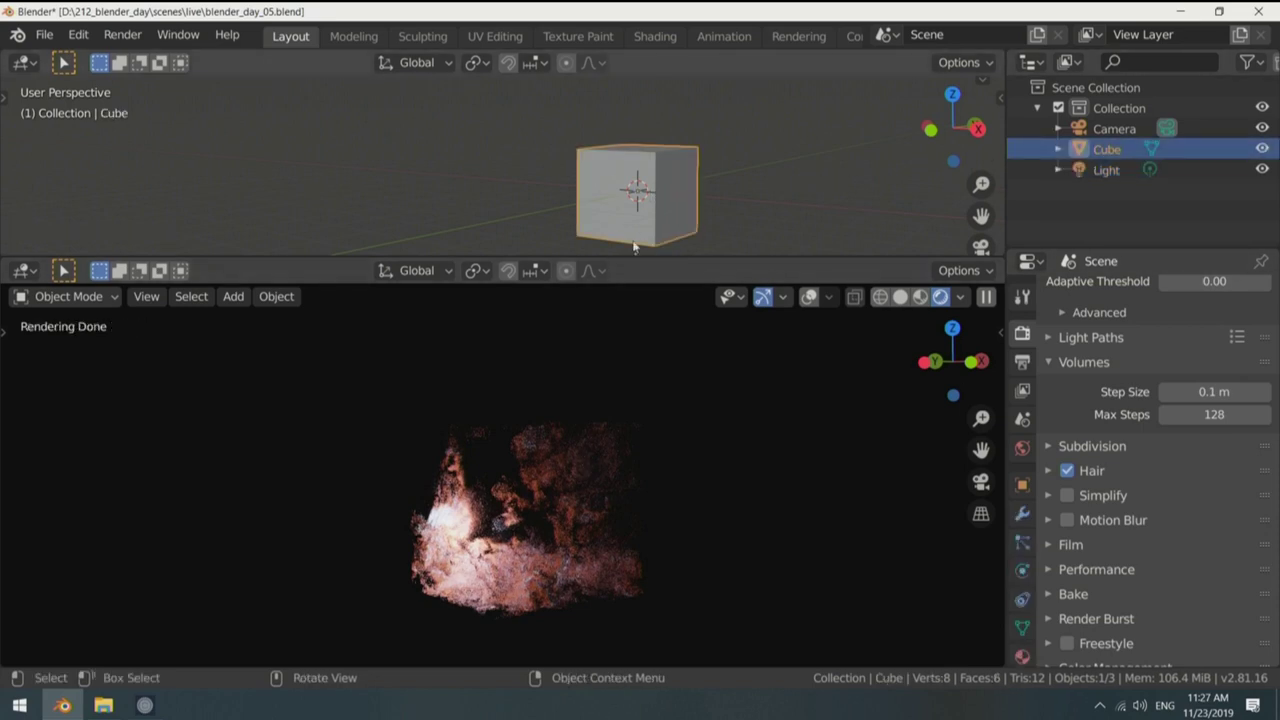
key("KP_0")
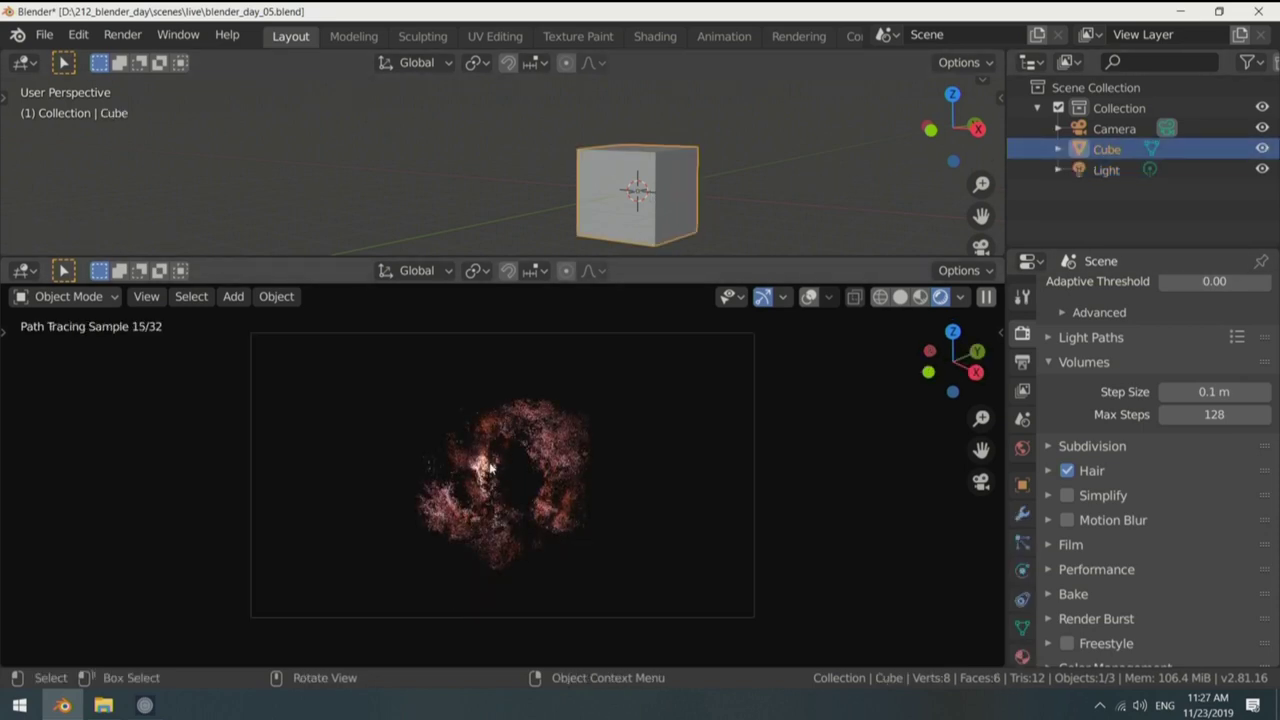
Step: Restrict the camera view's rendering to a small region near the nebula's centre and examine its detail up close
key("b")
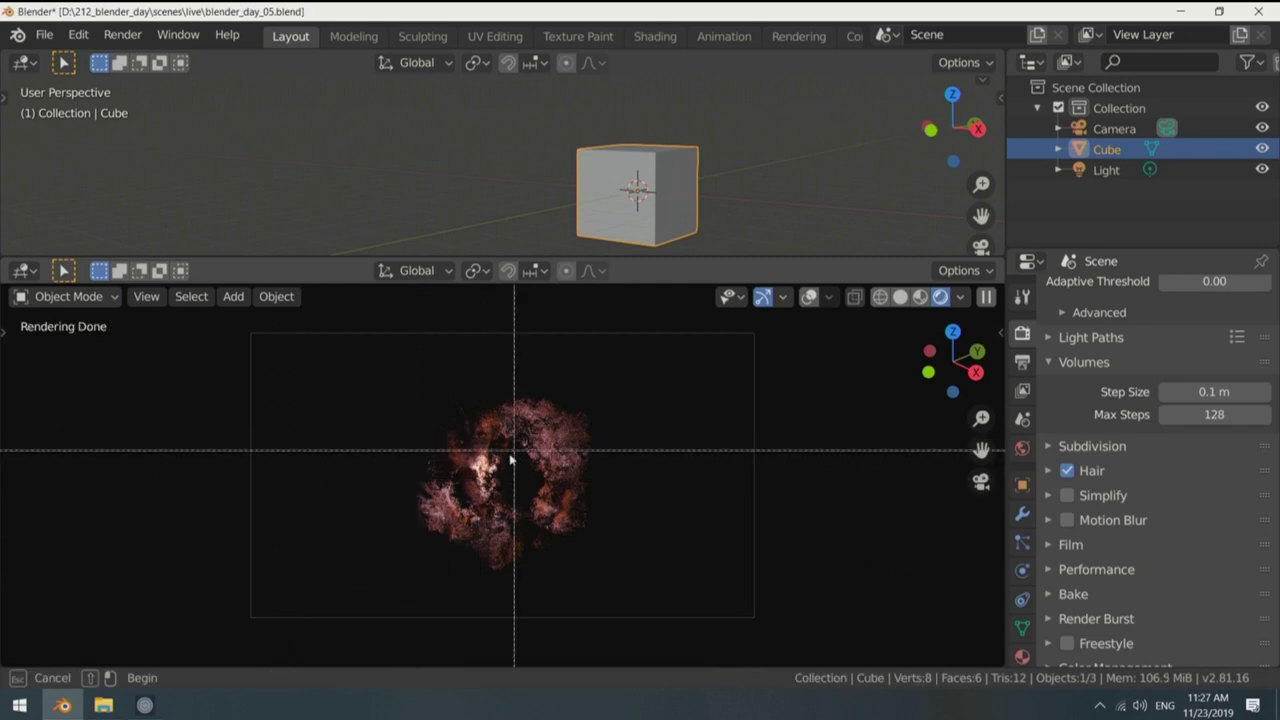
left_click_drag(511, 522, 512, 521)
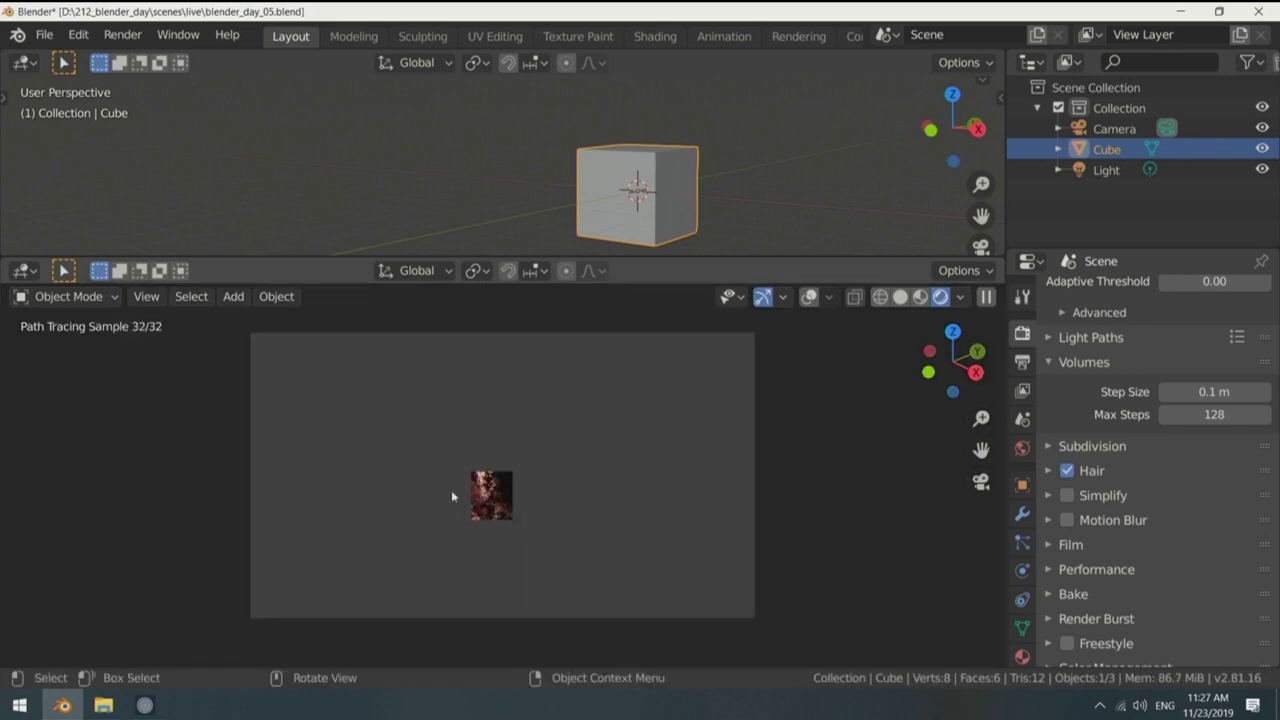
key("ctrl+alt+b")
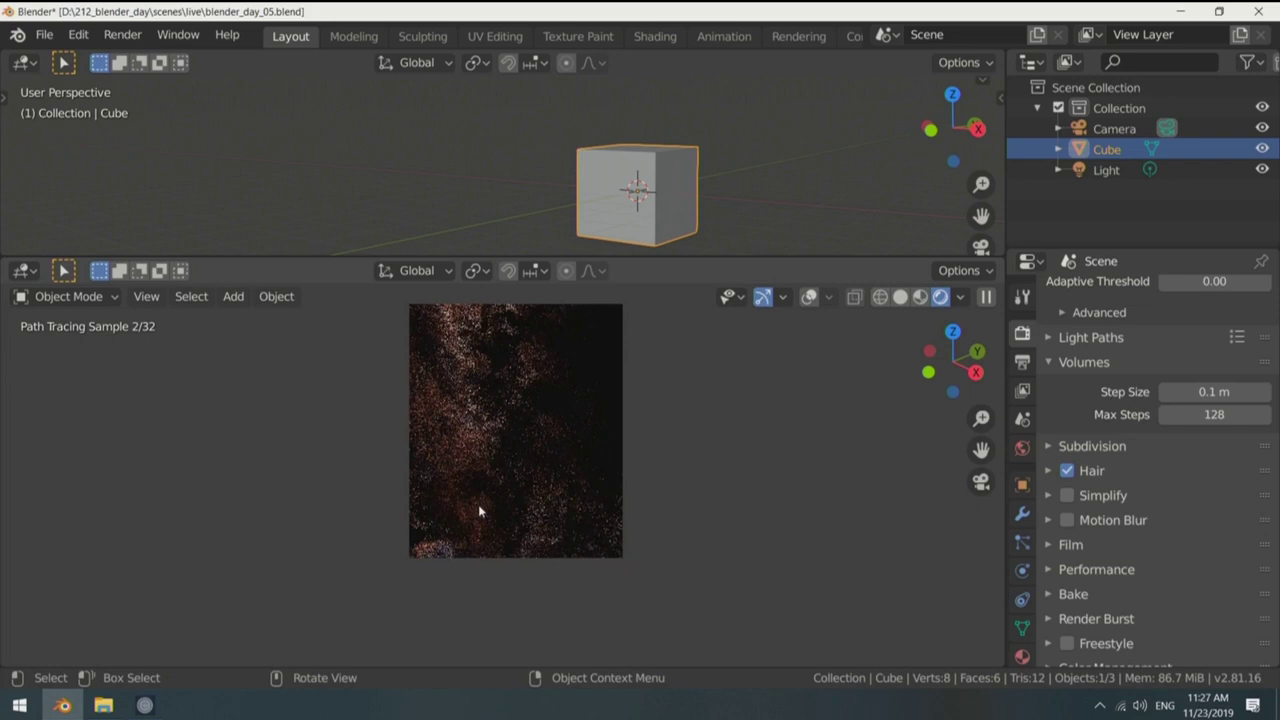
scroll(492, 405, "up", 1)
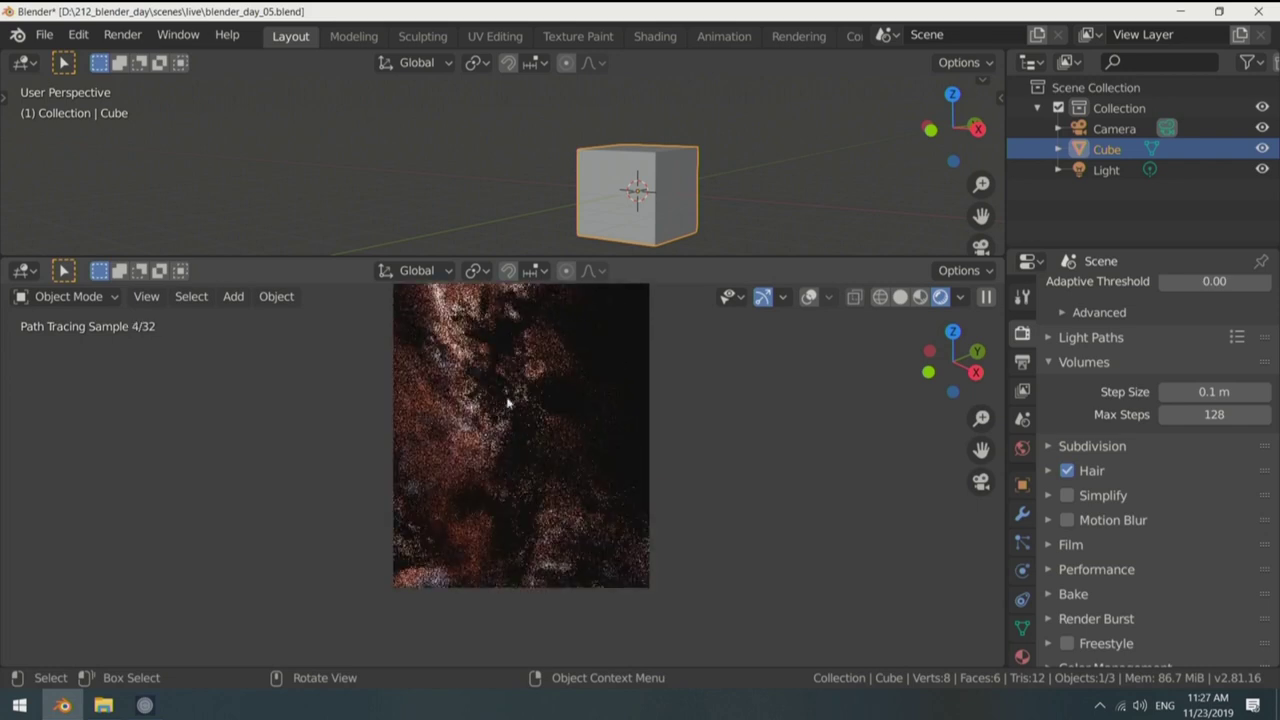
middle_click_drag(527, 394, 558, 433, "shift")
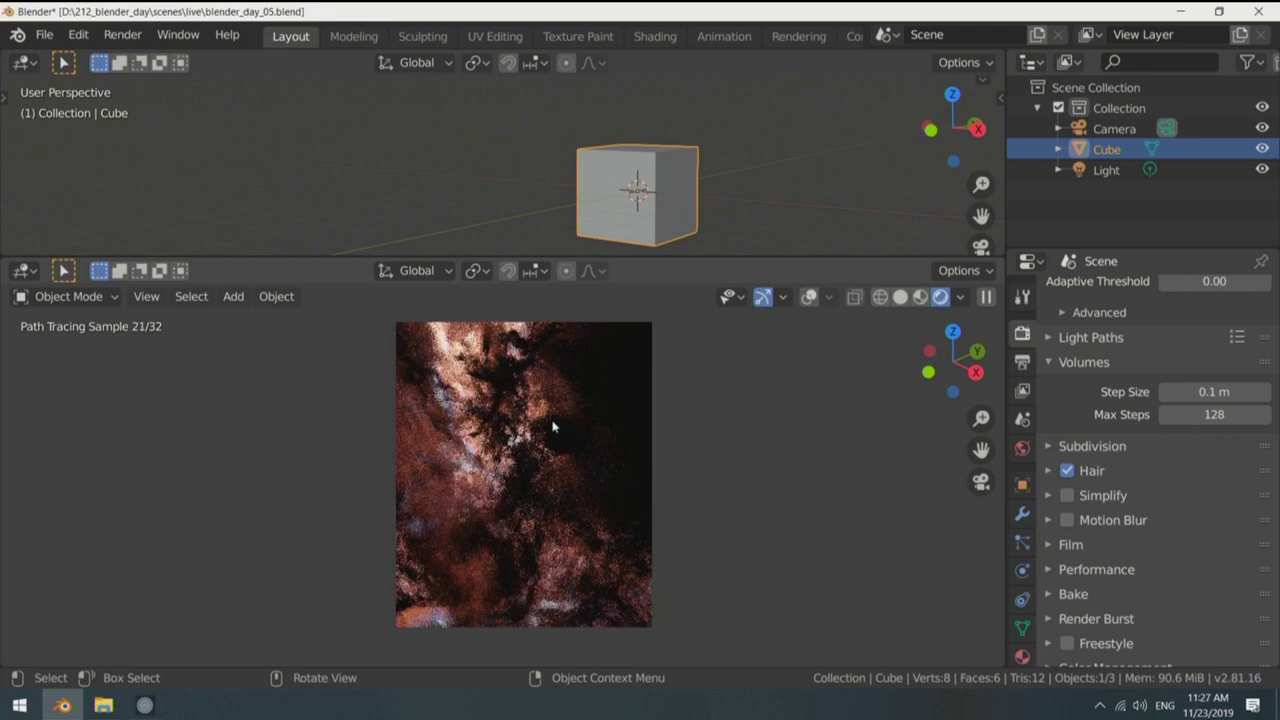
Step: Restrict the rendered region to a smaller part of the nebula's centre and show the volume material's nodes in the upper area
key("shift+b")
left_click_drag(479, 396, 561, 500)
key("shift+F3")
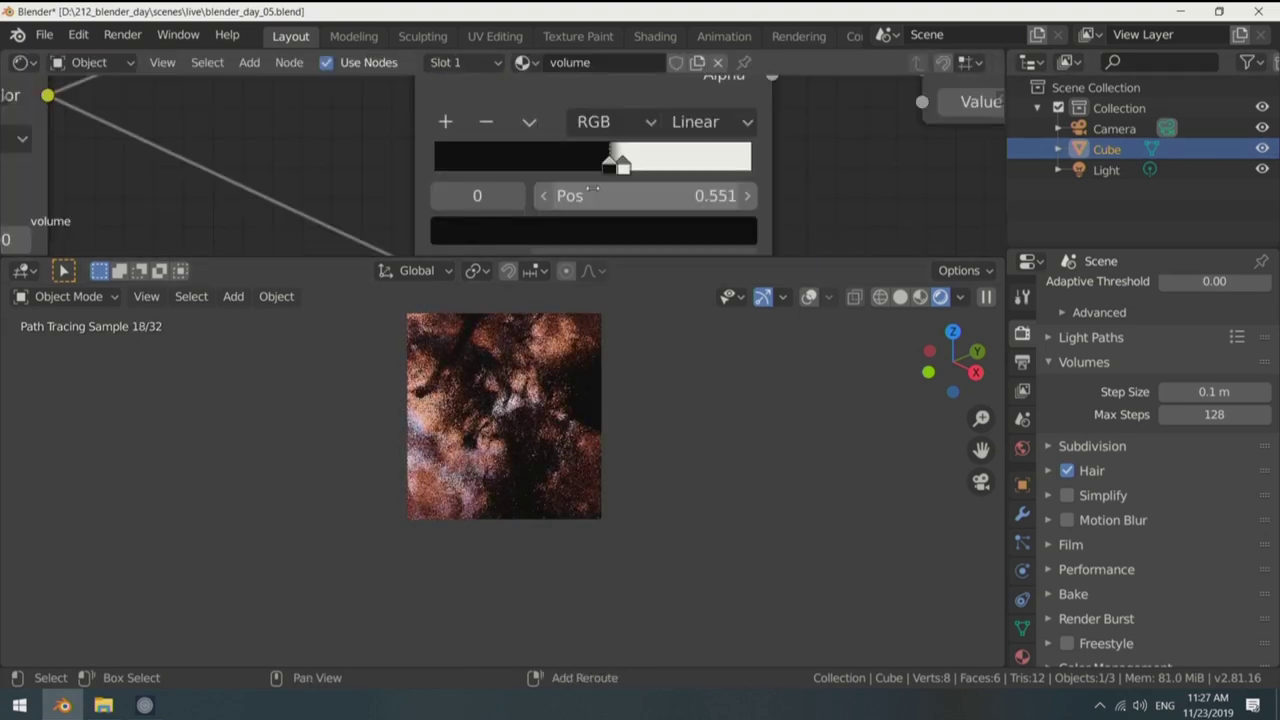
Step: Set the Detail of the Noise Texture whose Scale is driven by another node to 12
scroll(450, 170, "down", 3)
scroll(450, 170, "up", 3)
scroll(451, 169, "up", 3)
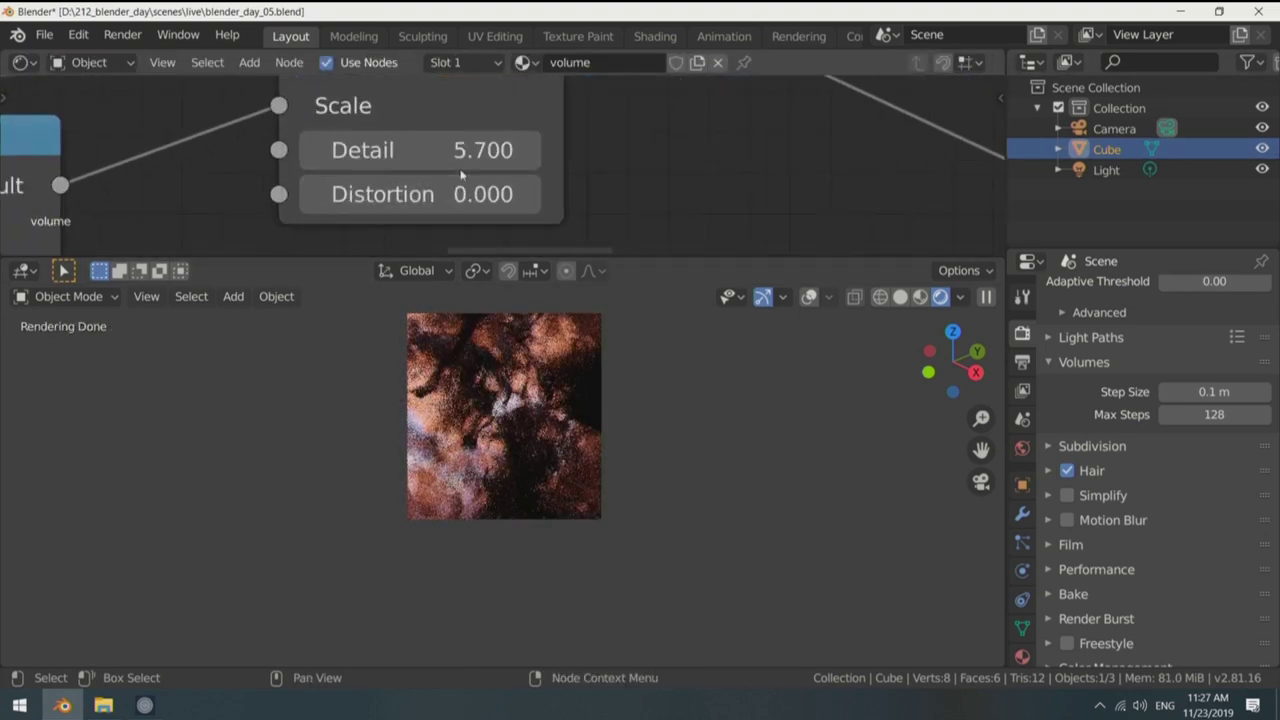
left_click(440, 150)
type("12")
key("Return")
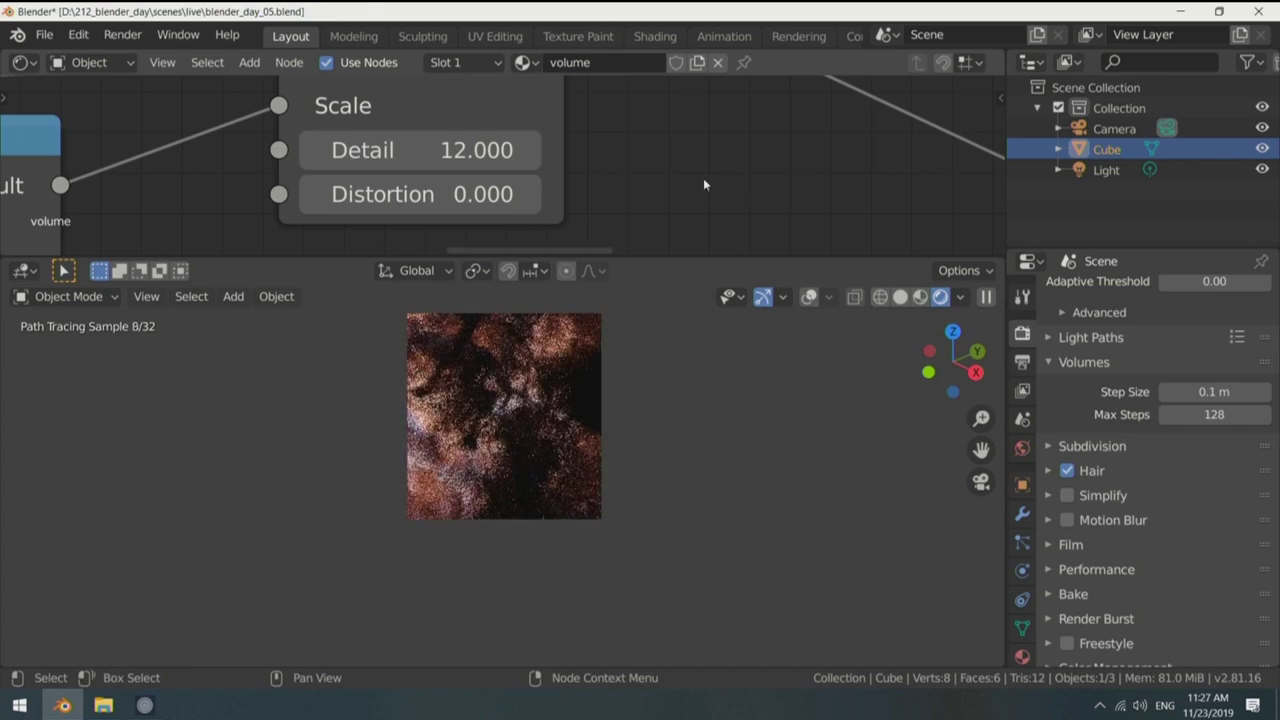
Step: Set the Detail of the first Noise Texture, the one with Scale 2, to 12
scroll(703, 178, "down", 4)
scroll(190, 192, "up", 3)
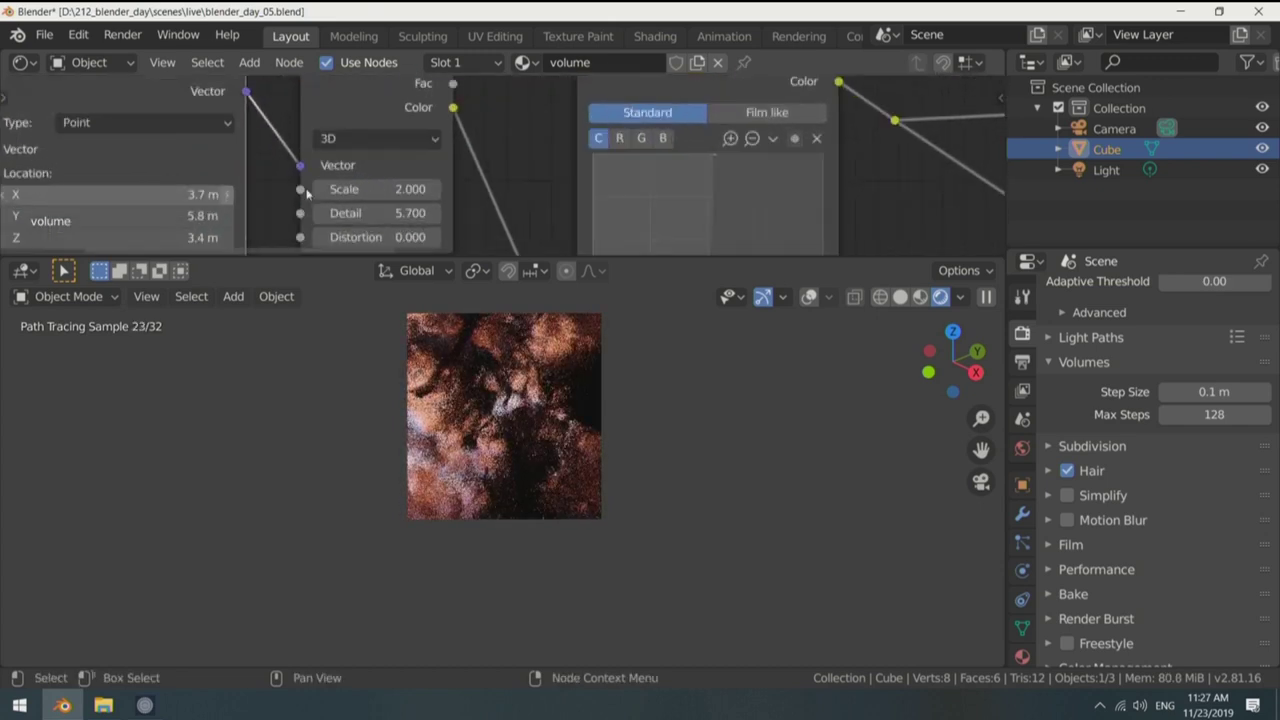
left_click(420, 217)
type("12")
key("Return")
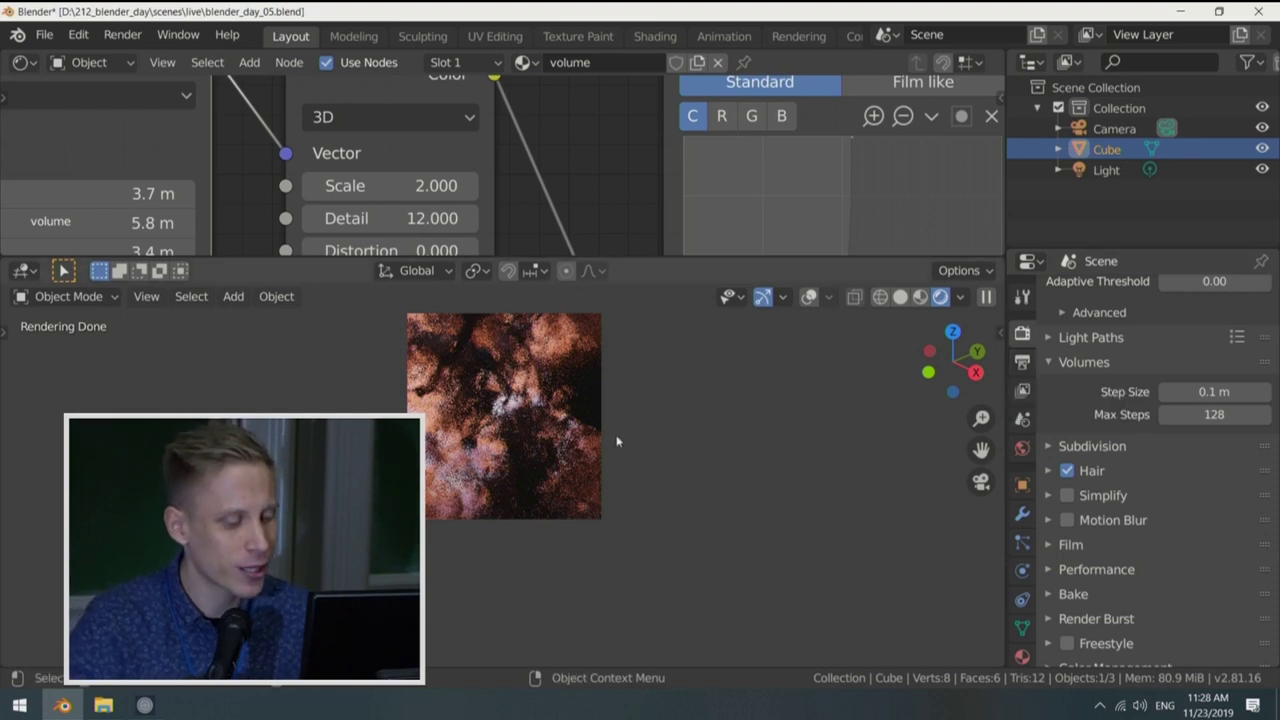
Step: Save the current scene and browse to the scenes folder to open another file
left_click(44, 34)
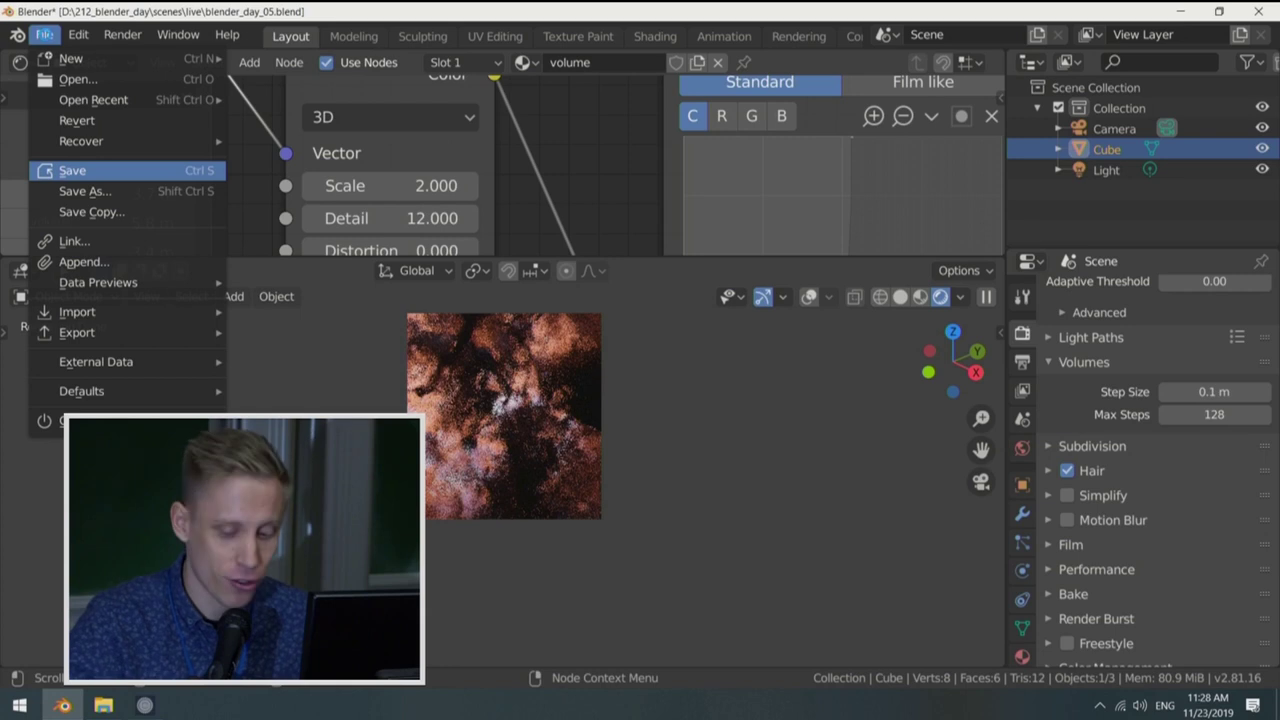
left_click(90, 170)
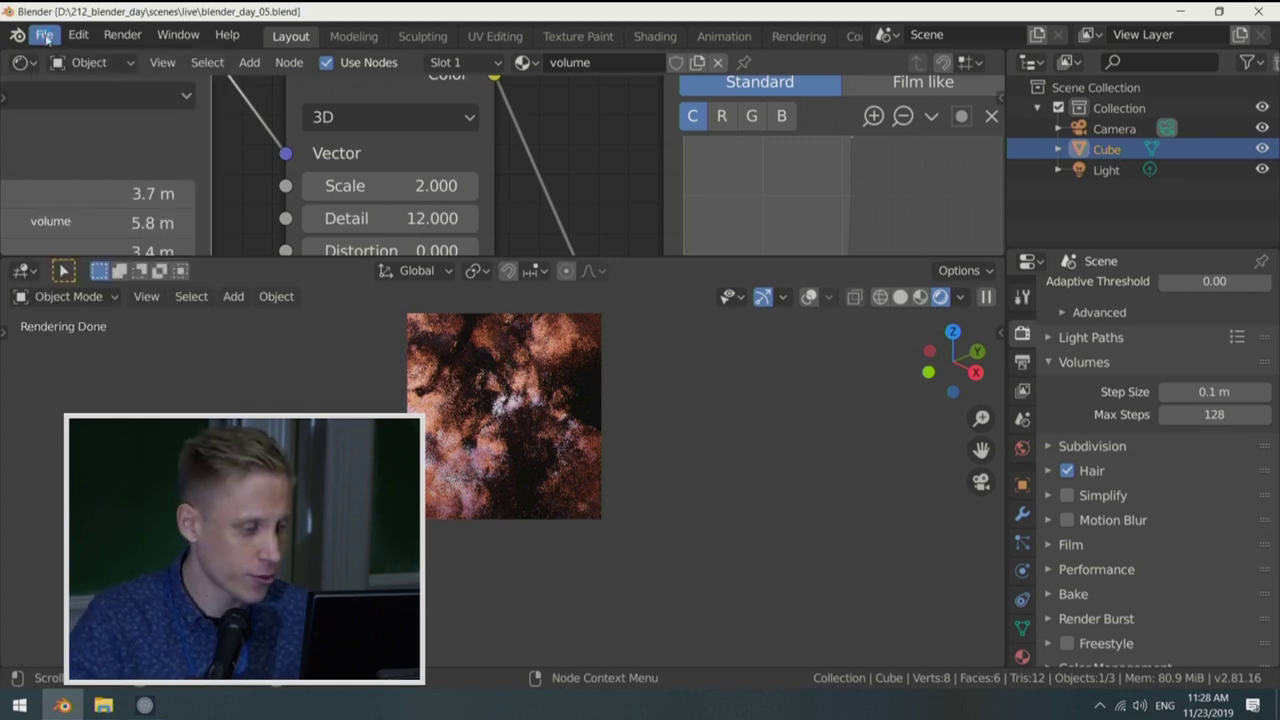
left_click(45, 37)
left_click(80, 77)
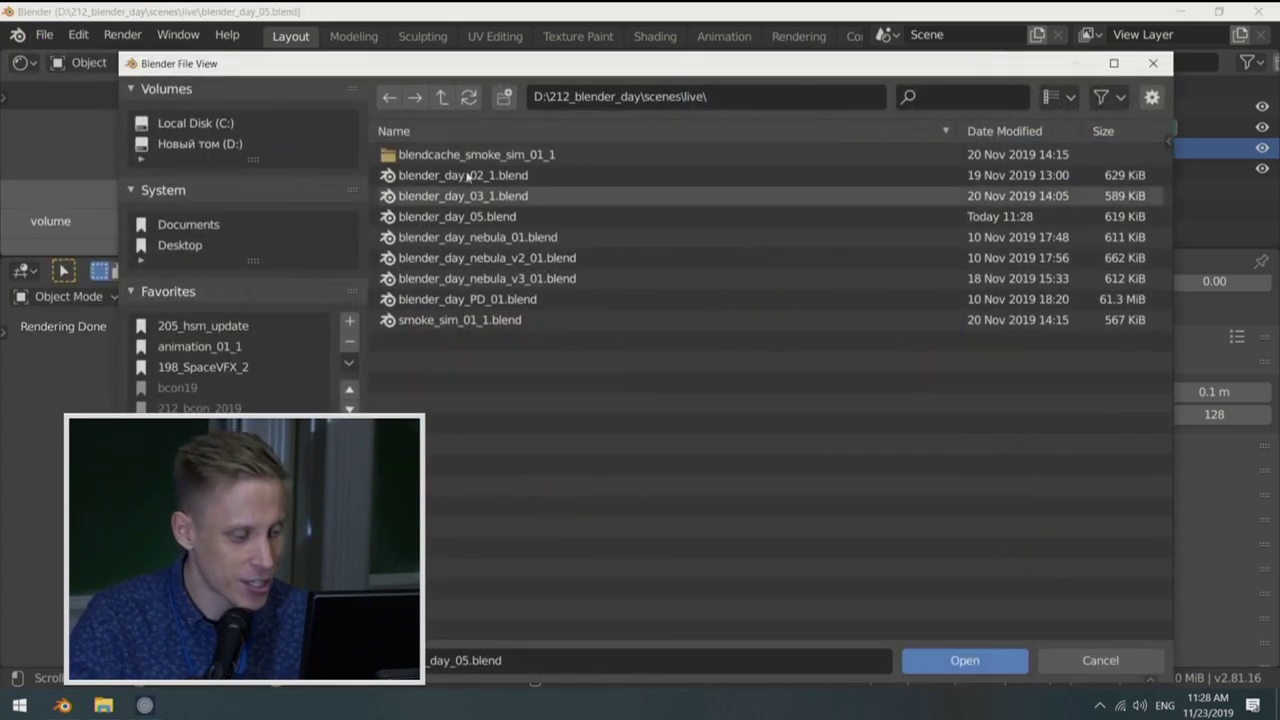
left_click(445, 98)
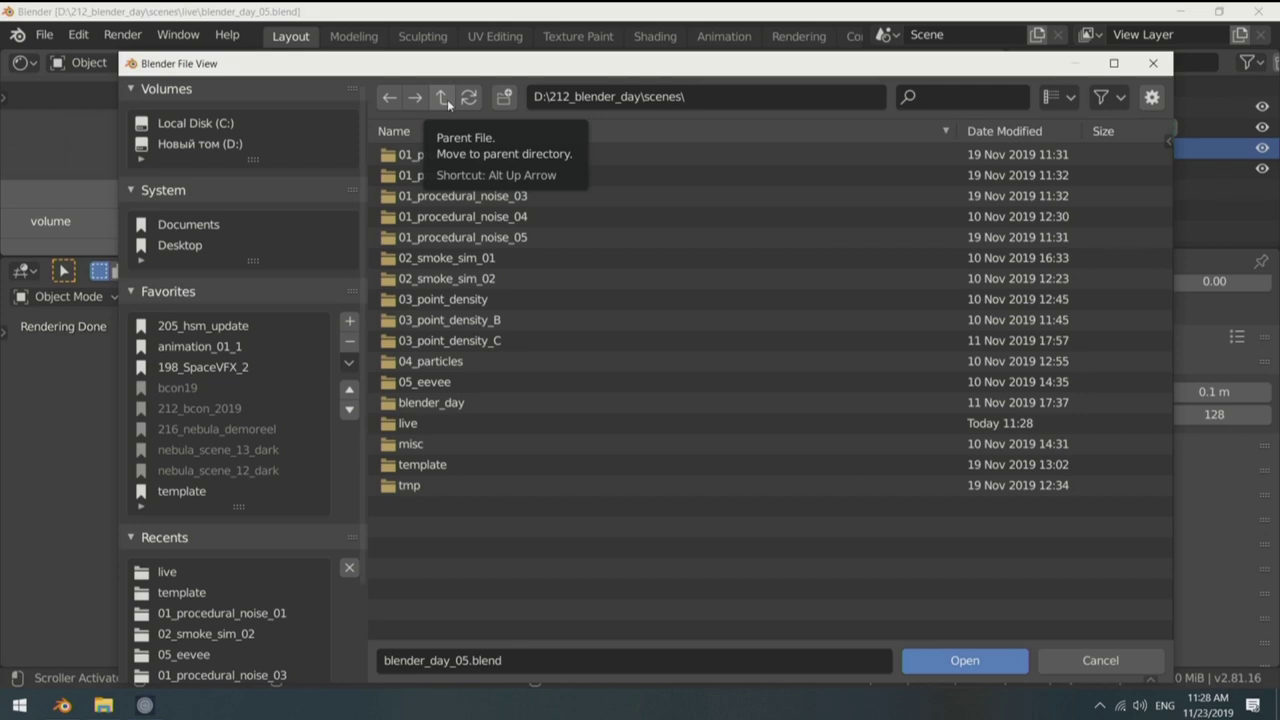
Step: Open blender_day_nebula_v3_01.blend from the 01_procedural_noise_01 folder and view its nebula rendered from another side
left_click(474, 155)
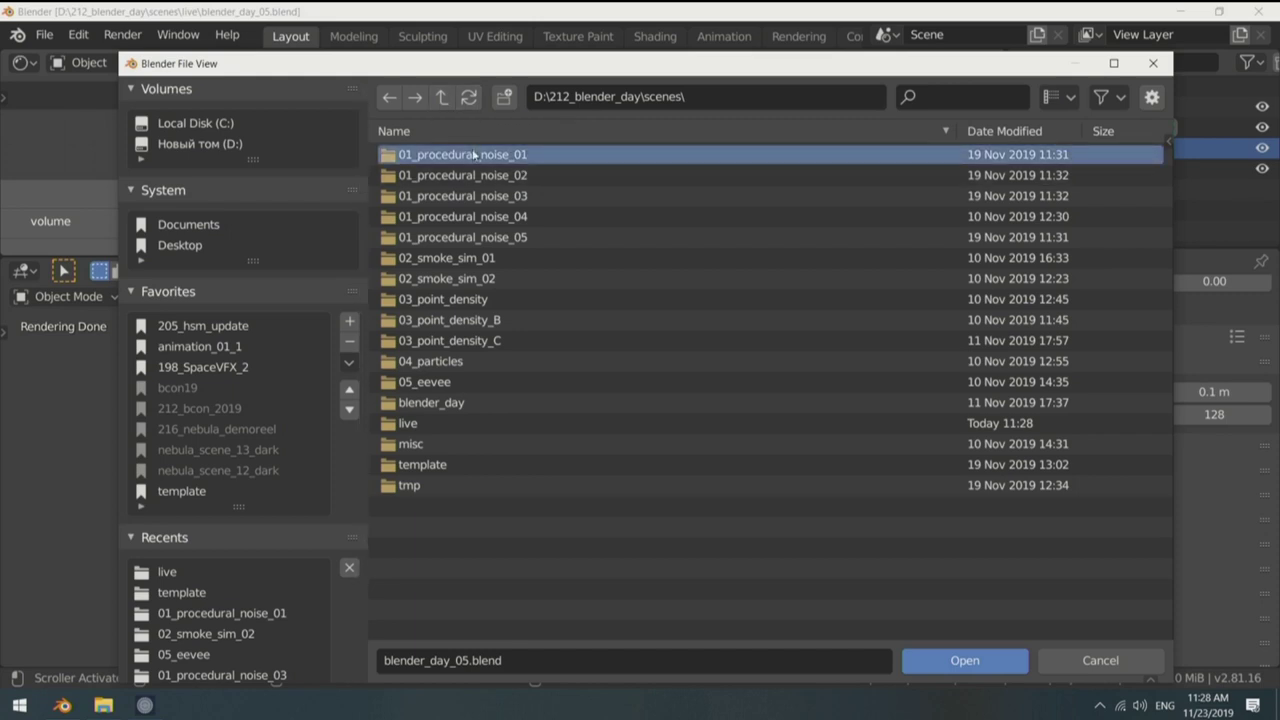
double_click(474, 155)
left_click(441, 97)
double_click(479, 158)
left_click(479, 155)
left_click(977, 656)
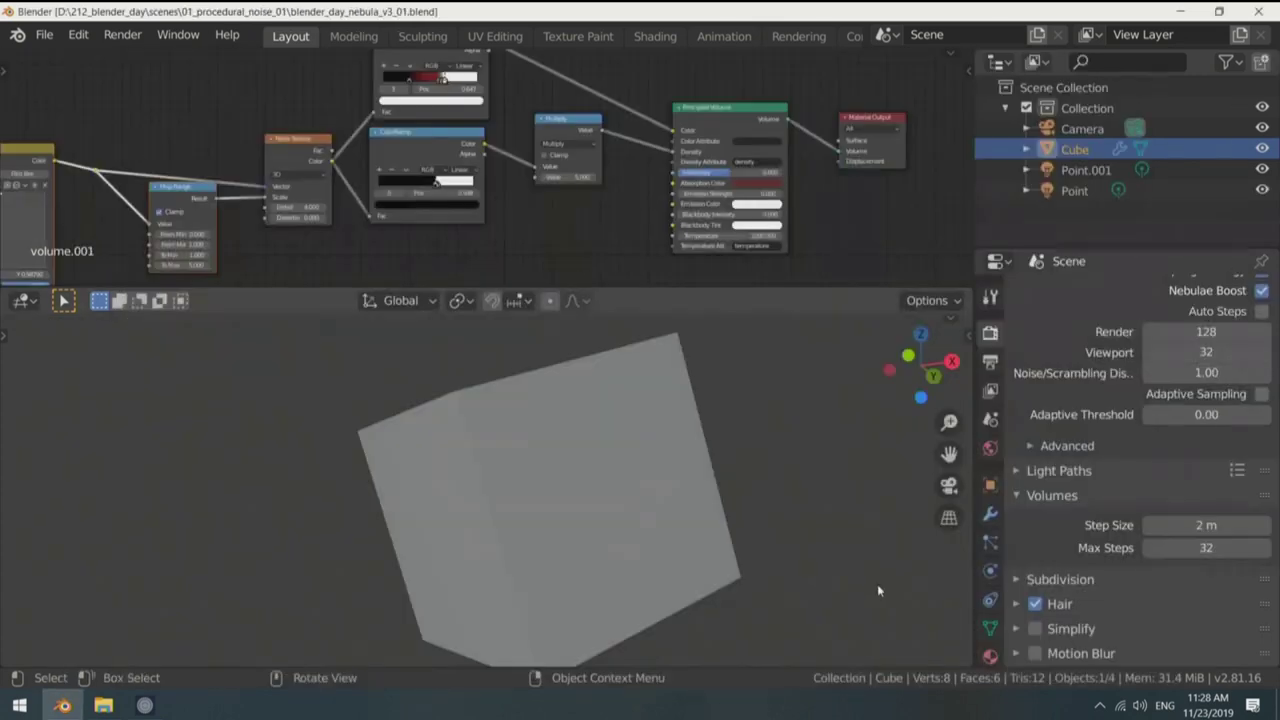
key("shift+z")
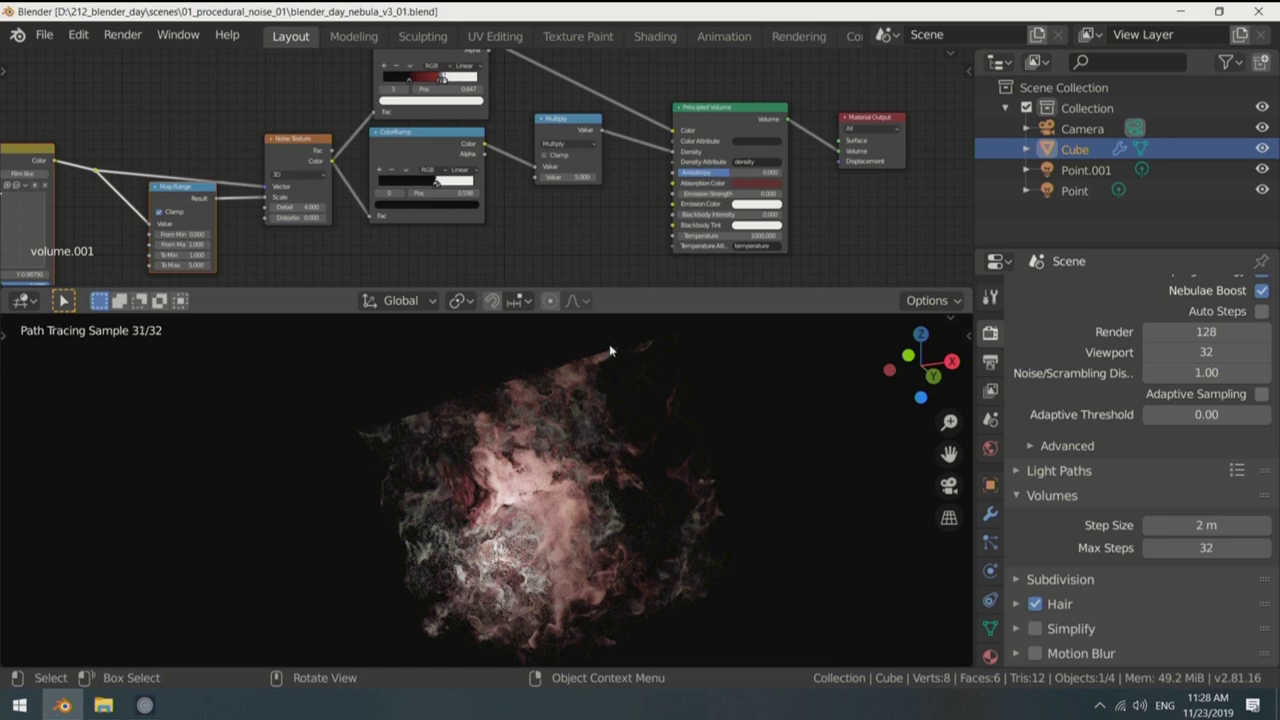
mouse_move(609, 350)
middle_mouse_down()
mouse_move(566, 500)
mouse_move(707, 456)
middle_mouse_up()
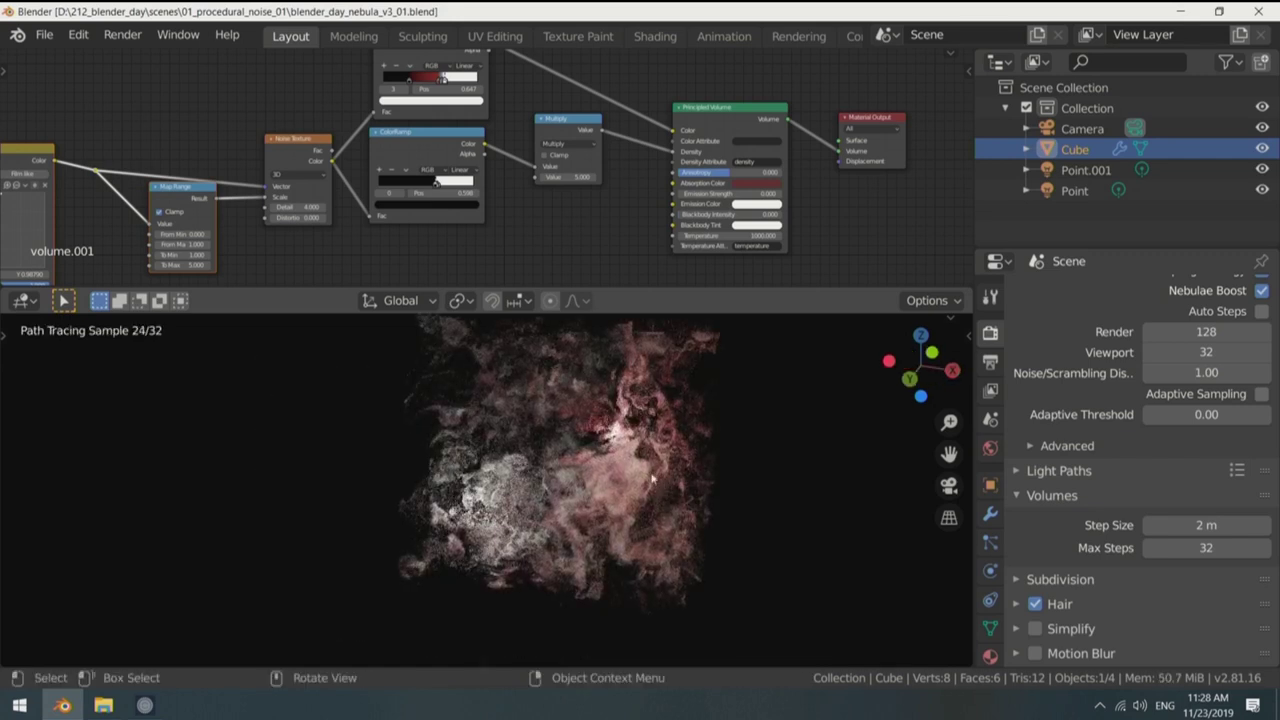
Step: Open nebula_proc_noise_v4_01.blend from the 01_procedural_noise_02 folder
left_click(44, 34)
left_click(78, 80)
left_click(441, 97)
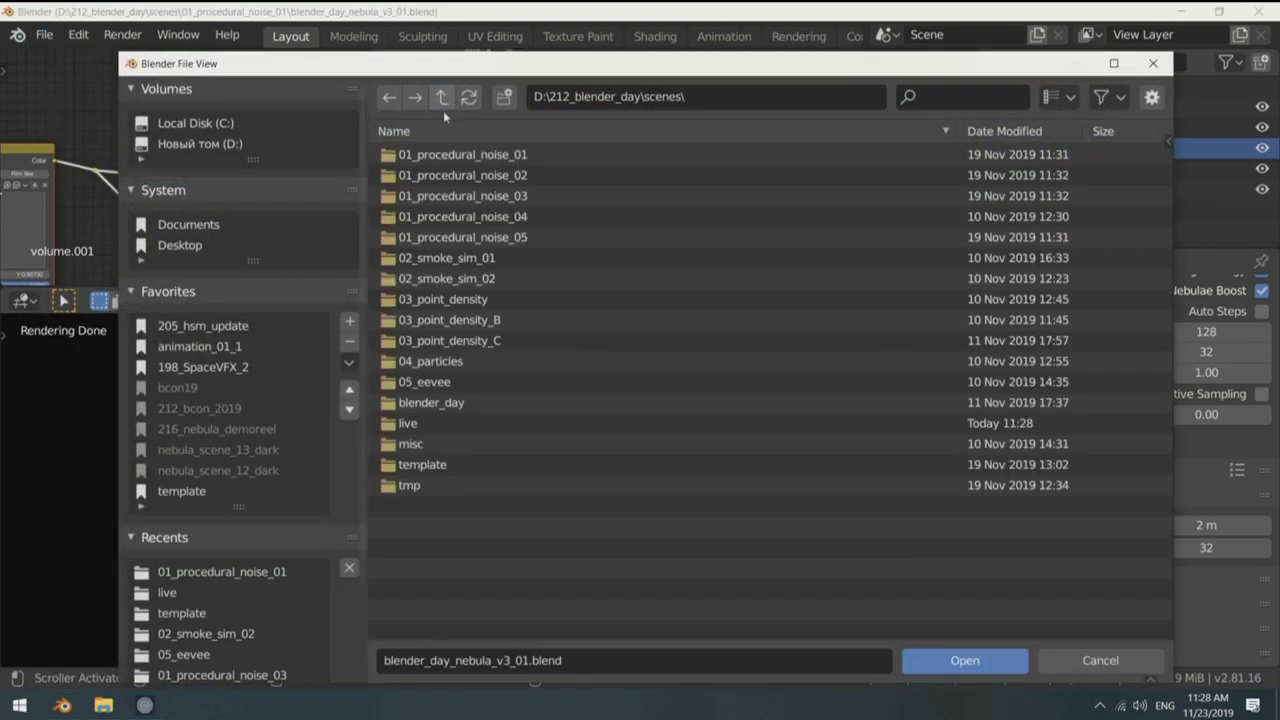
double_click(448, 183)
double_click(435, 157)
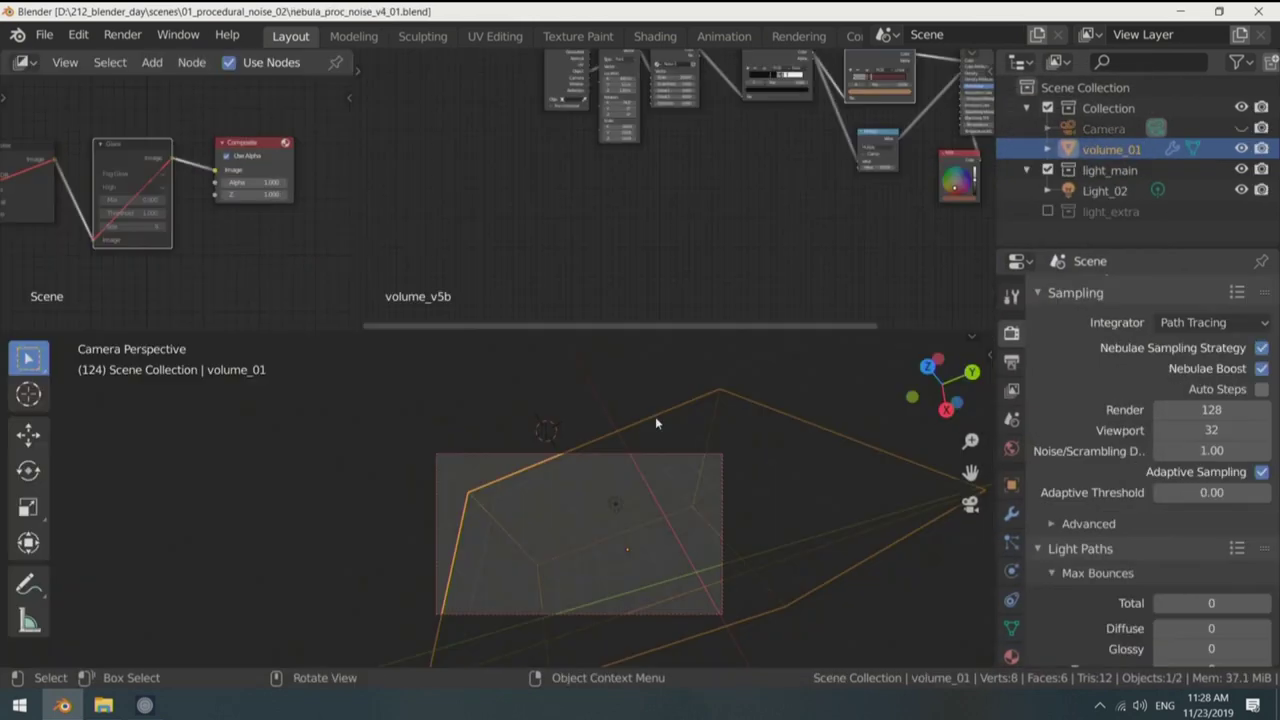
Step: Maximize the rendered viewport and examine the red nebula's structure up close and as a whole
key("ctrl+alt+space")
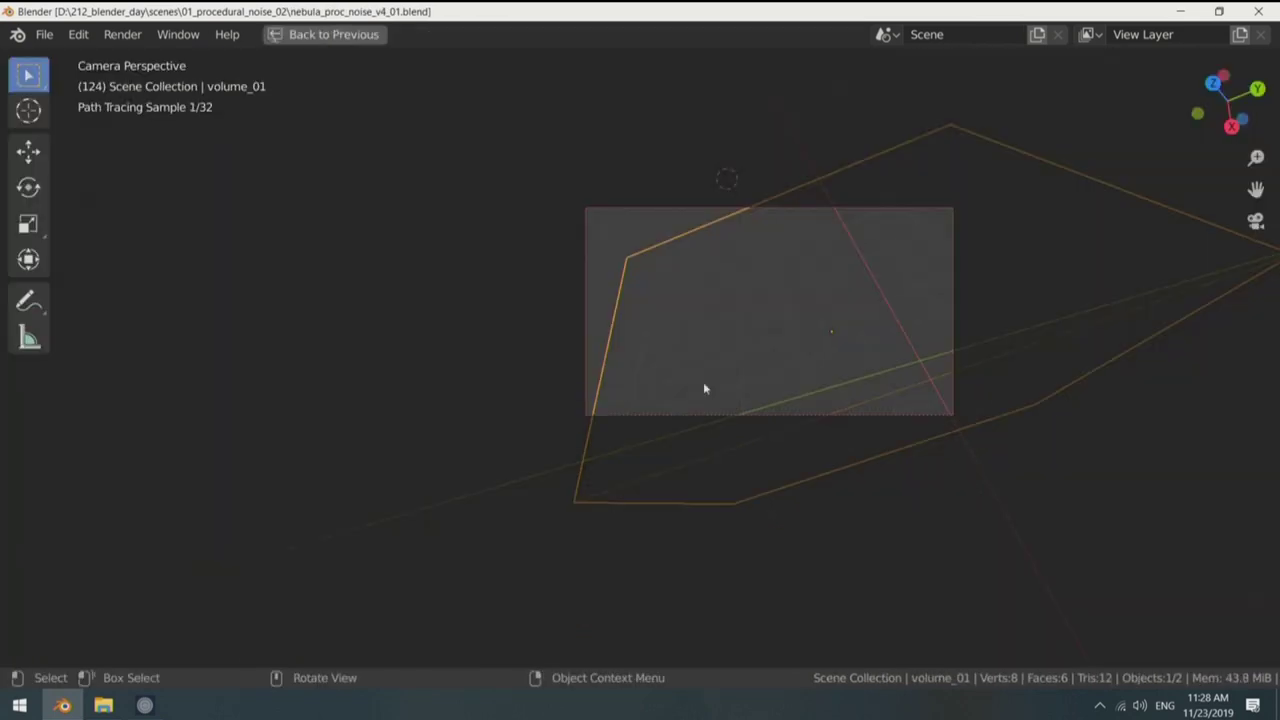
scroll(822, 312, "up", 4)
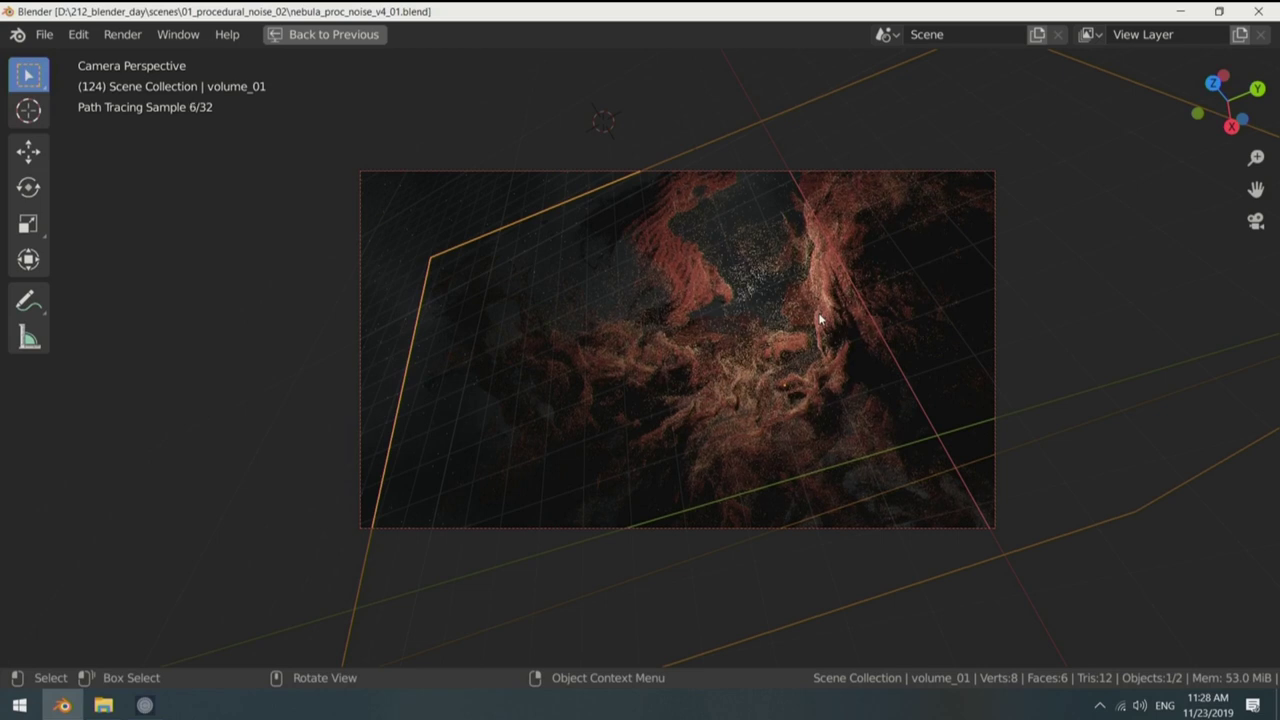
middle_click_drag(822, 320, 743, 323)
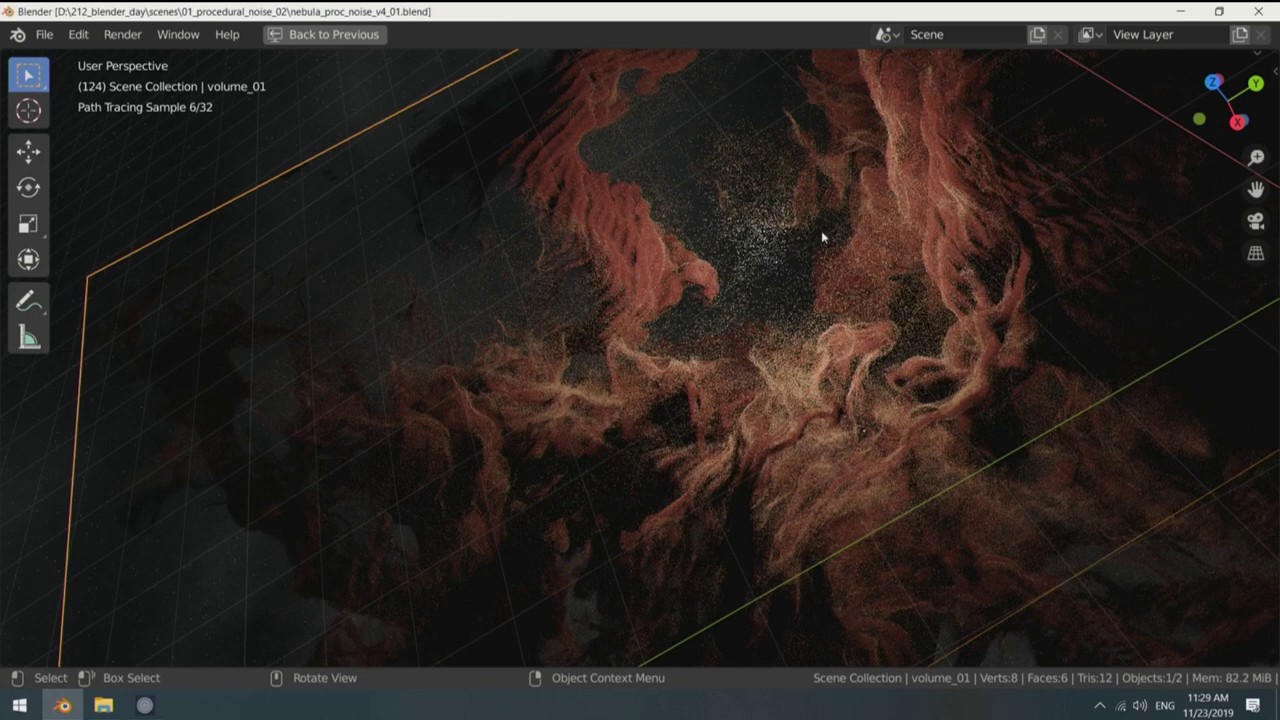
scroll(826, 237, "down", 3)
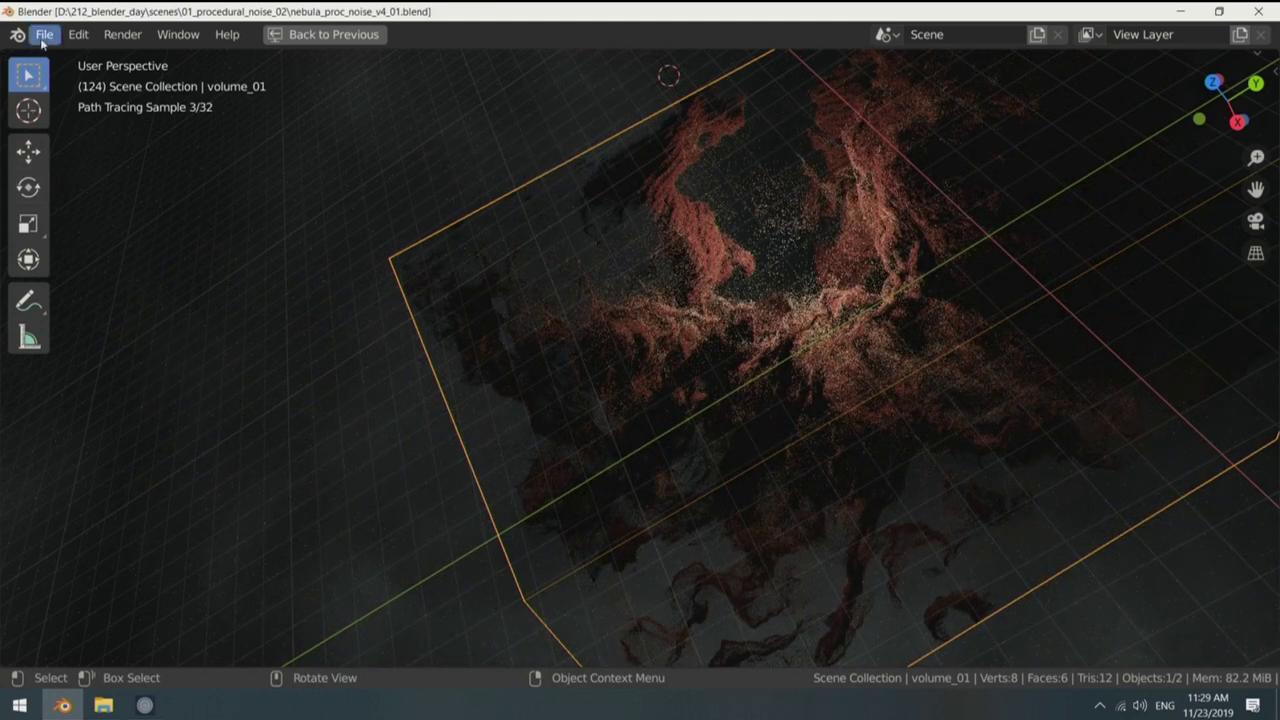
scroll(755, 270, "down", 2)
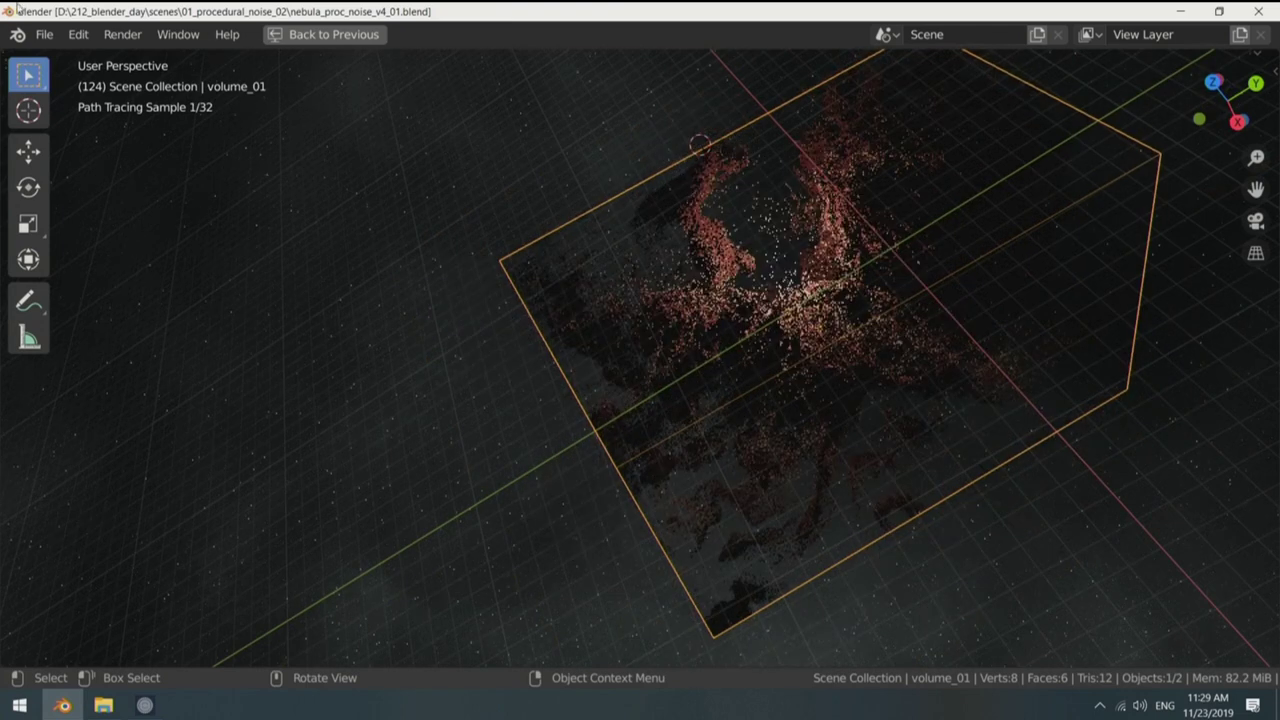
Step: Open nebula_proc_noise_v2_01.blend from the 01_procedural_noise_03 folder and maximize its rendered camera view
left_click(44, 34)
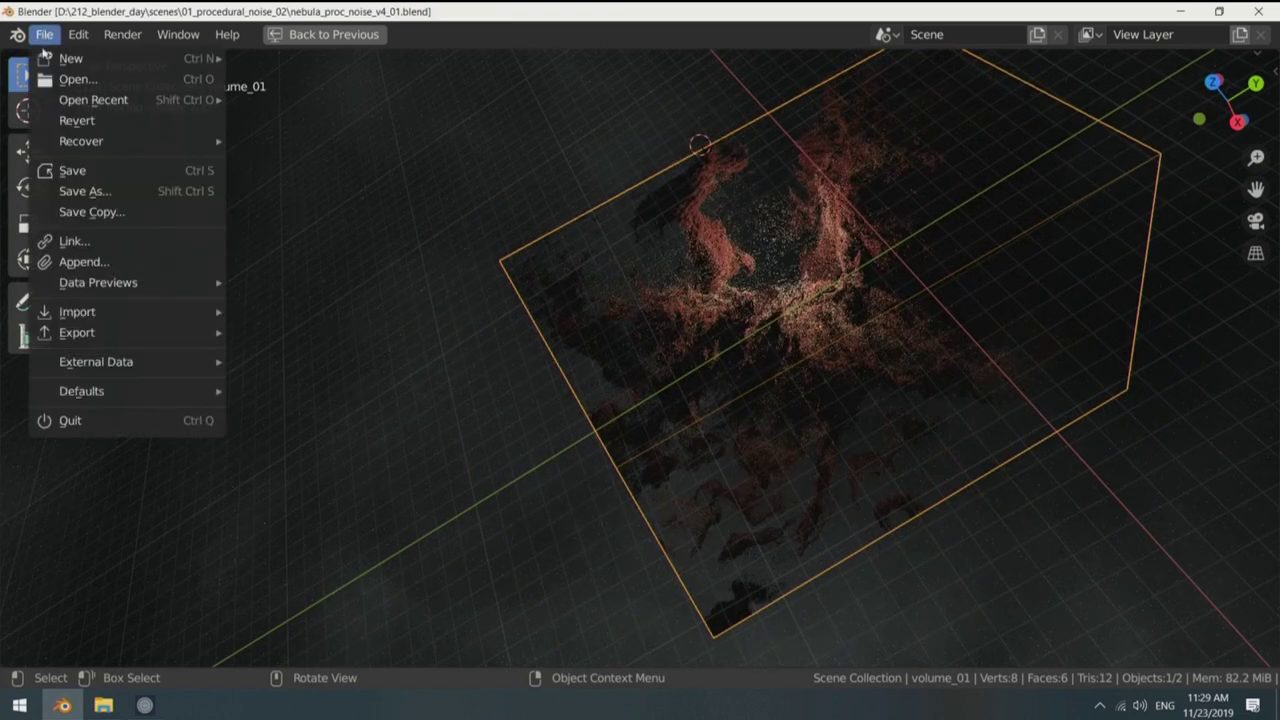
left_click(72, 79)
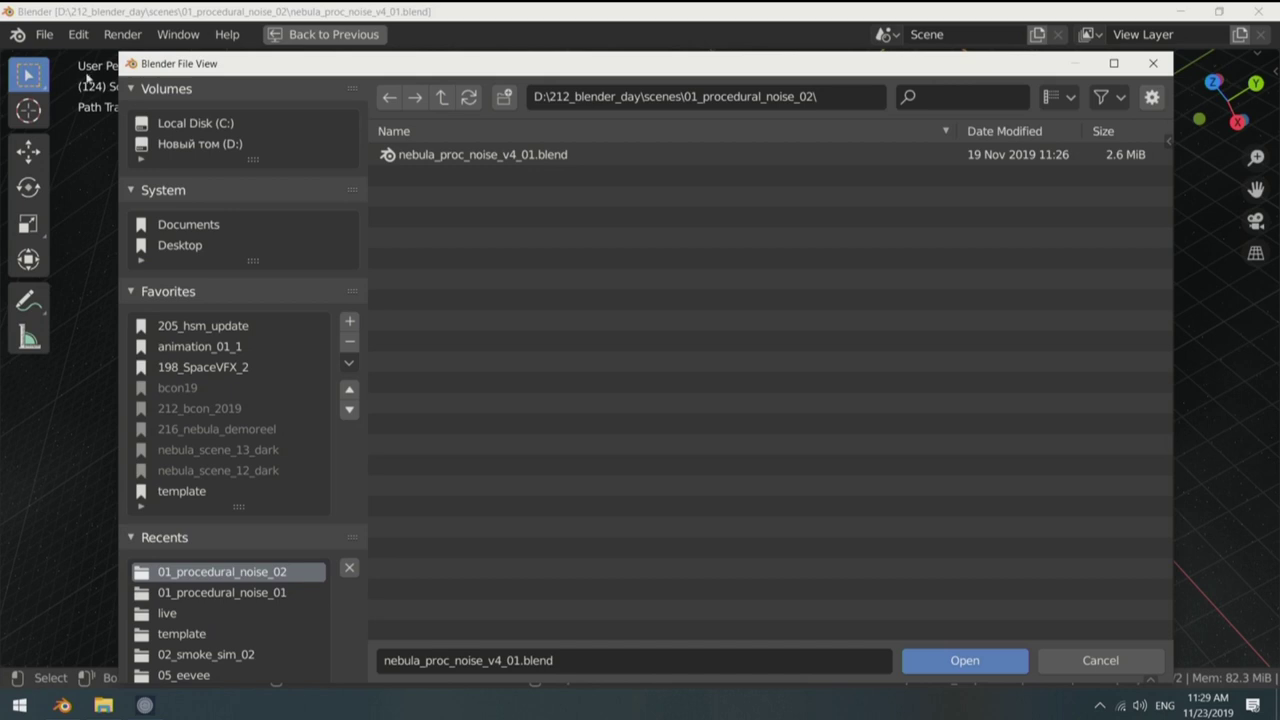
left_click(437, 102)
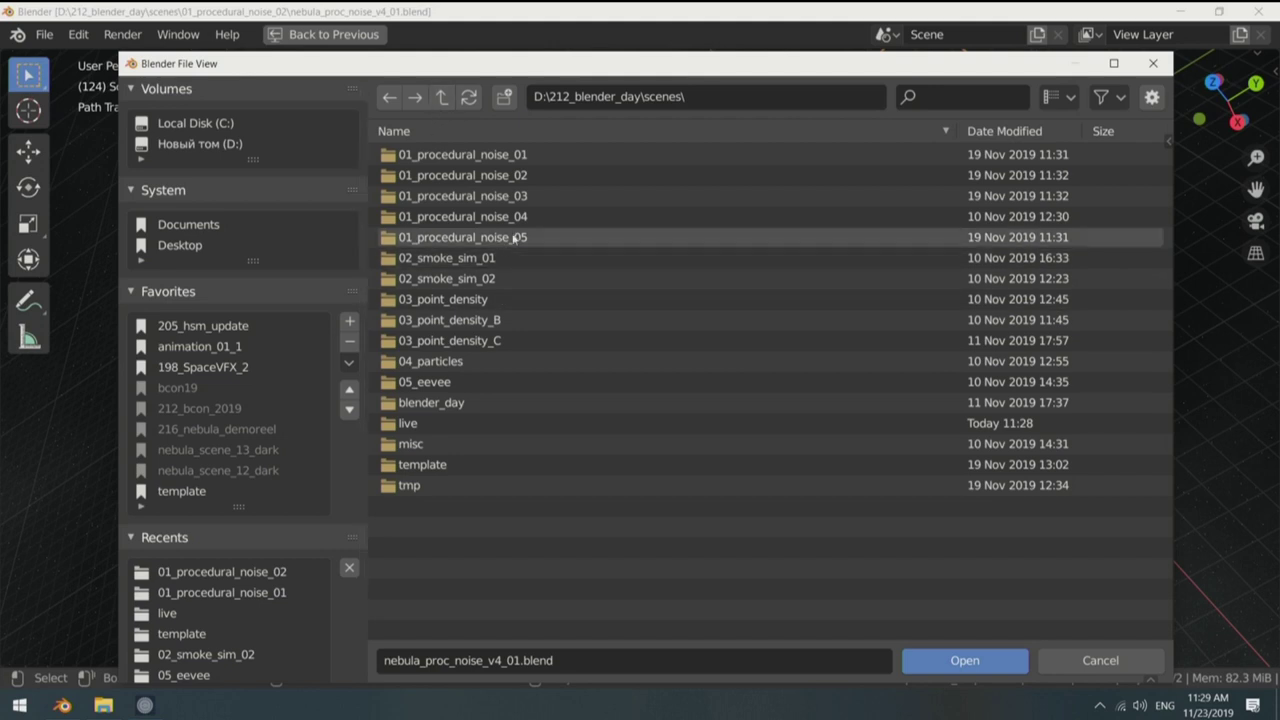
double_click(480, 216)
left_click(441, 96)
double_click(480, 196)
left_click(460, 160)
left_click(965, 660)
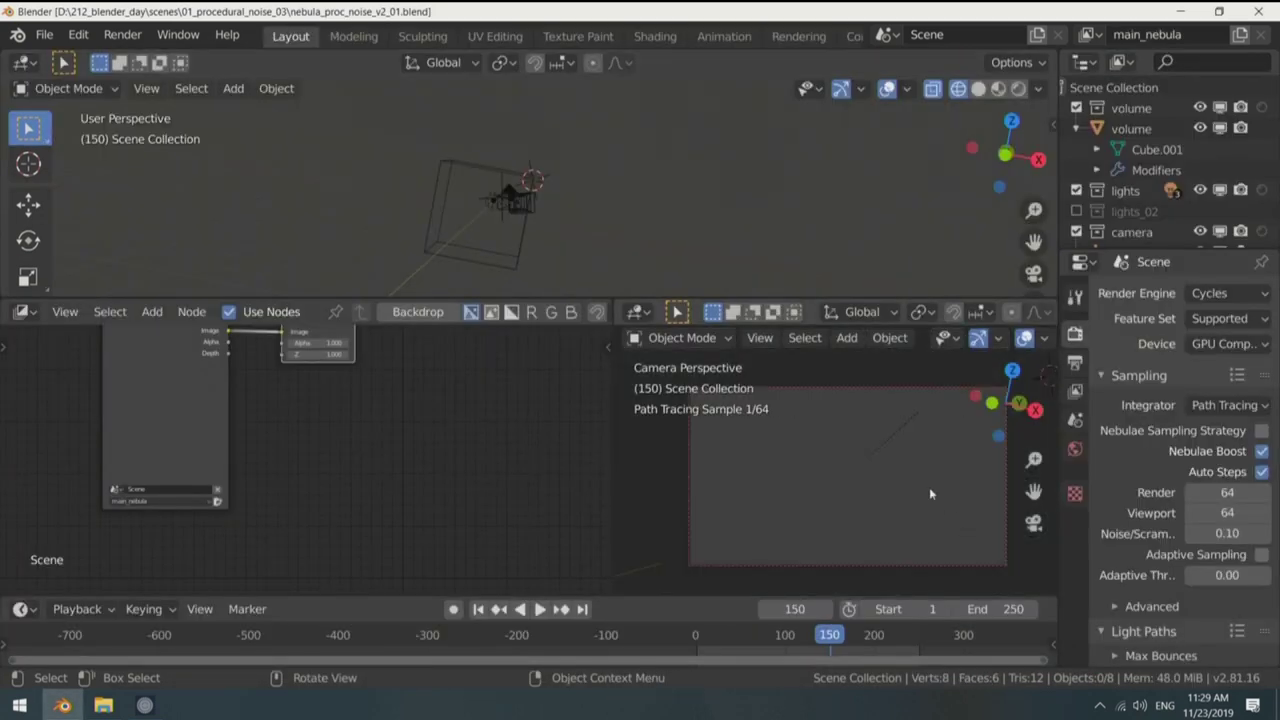
key("ctrl+alt+space")
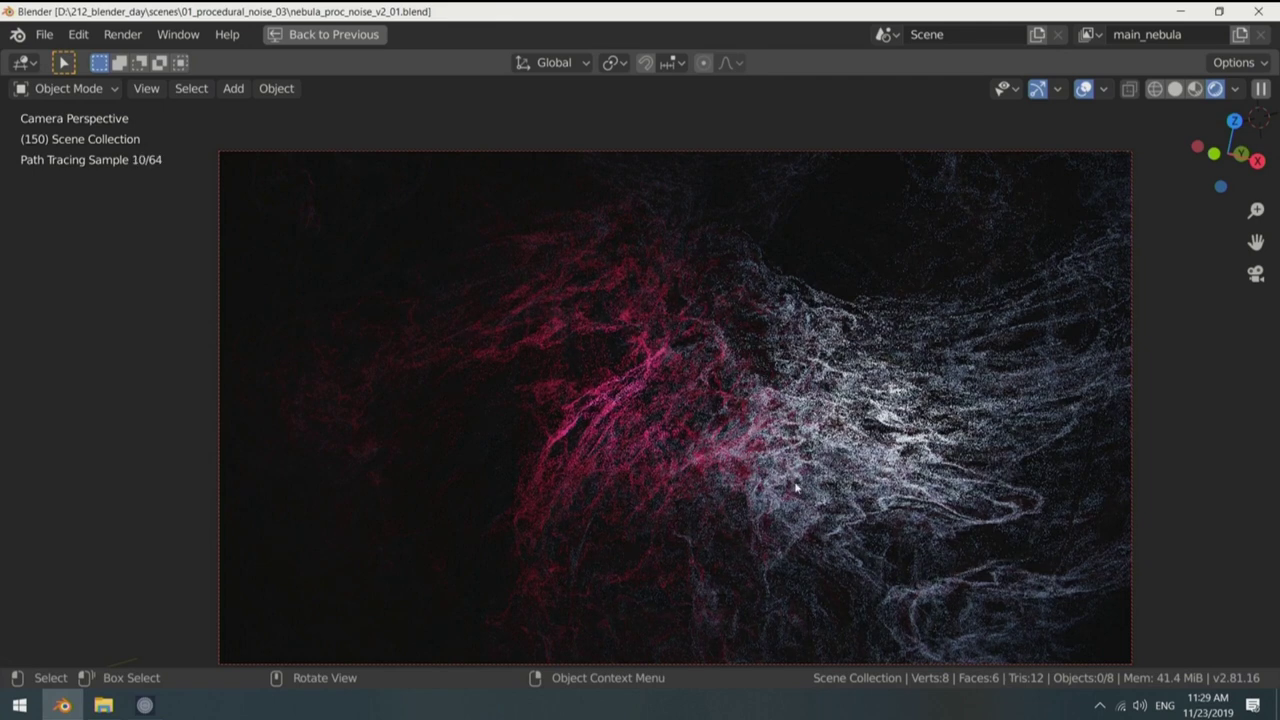
Step: Open nebula_proc_noise_v1_01.blend from the 01_procedural_noise_05 folder
left_click(44, 34)
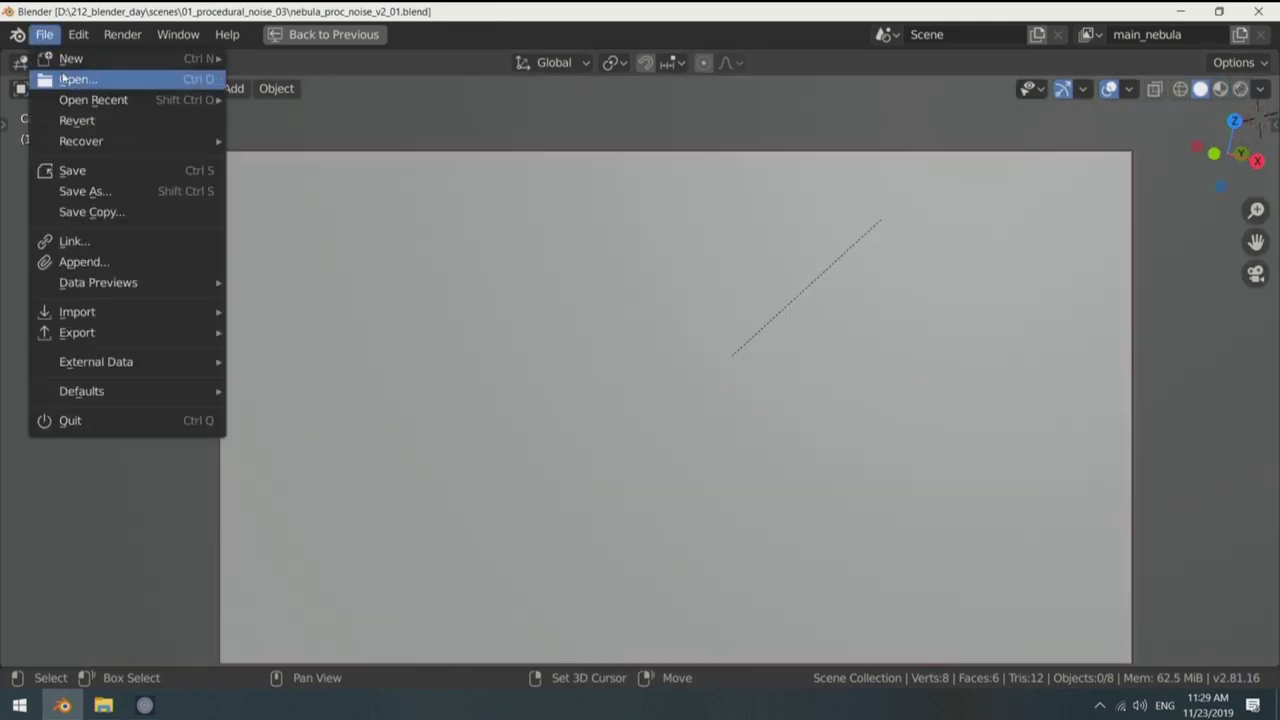
left_click(66, 78)
left_click(441, 97)
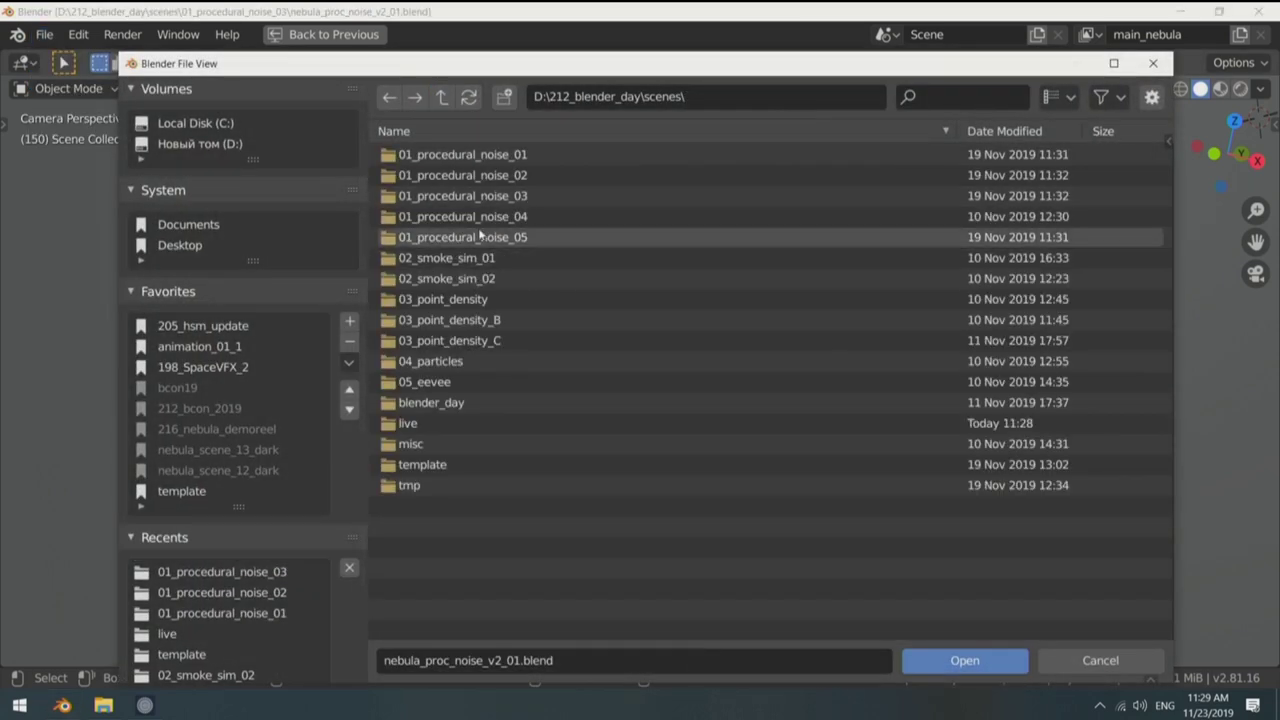
double_click(470, 258)
double_click(470, 154)
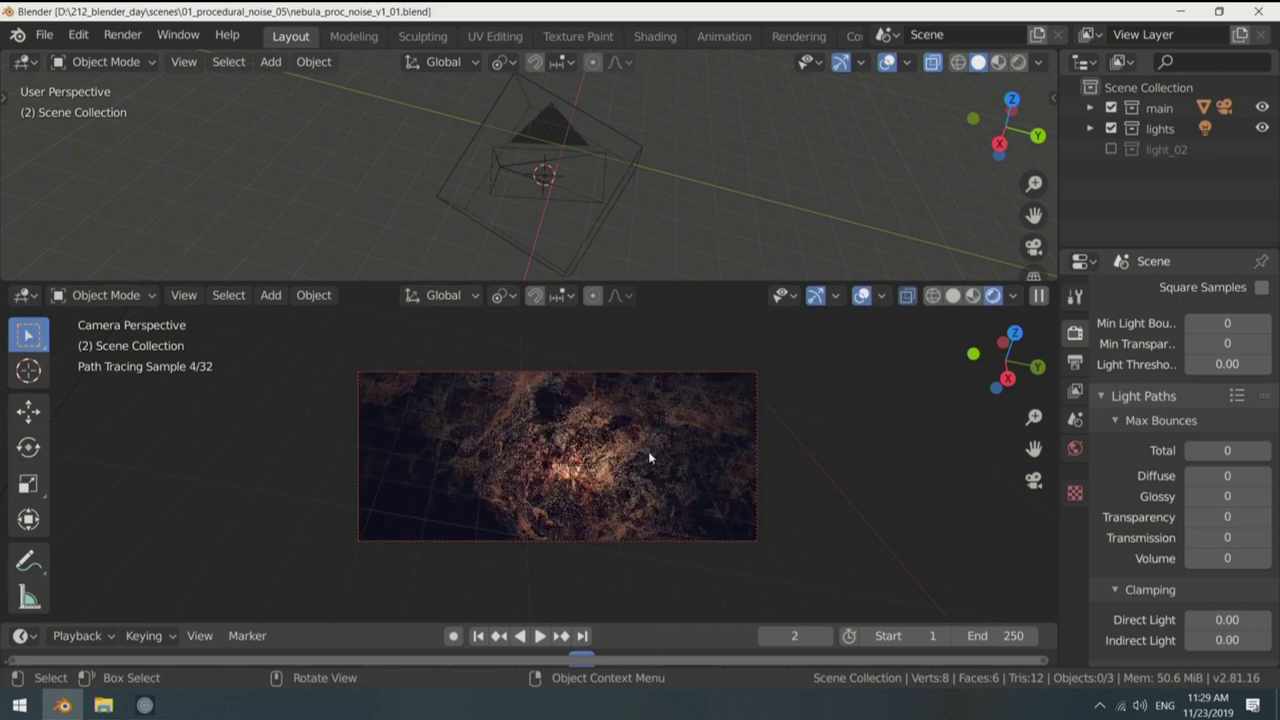
Step: Maximize the camera viewport to examine the rendered nebula, and switch it to wireframe shading
key("ctrl+space")
scroll(735, 318, "up", 2)
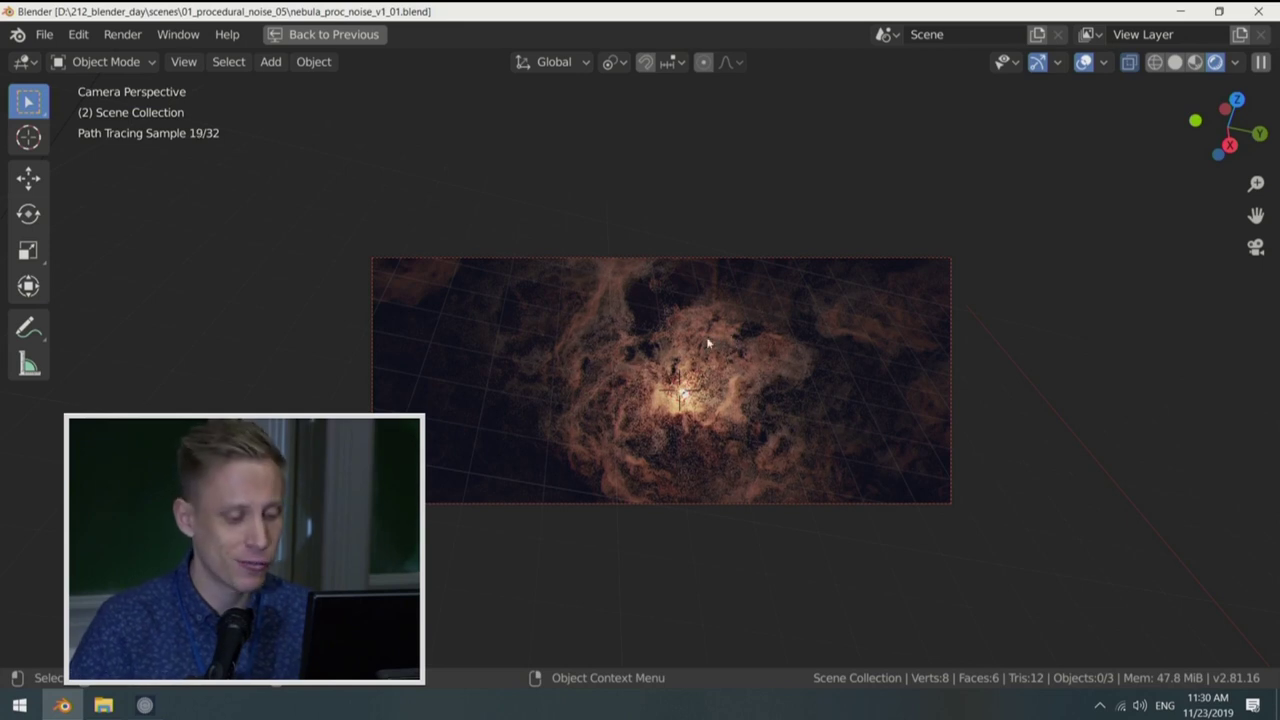
key("z")
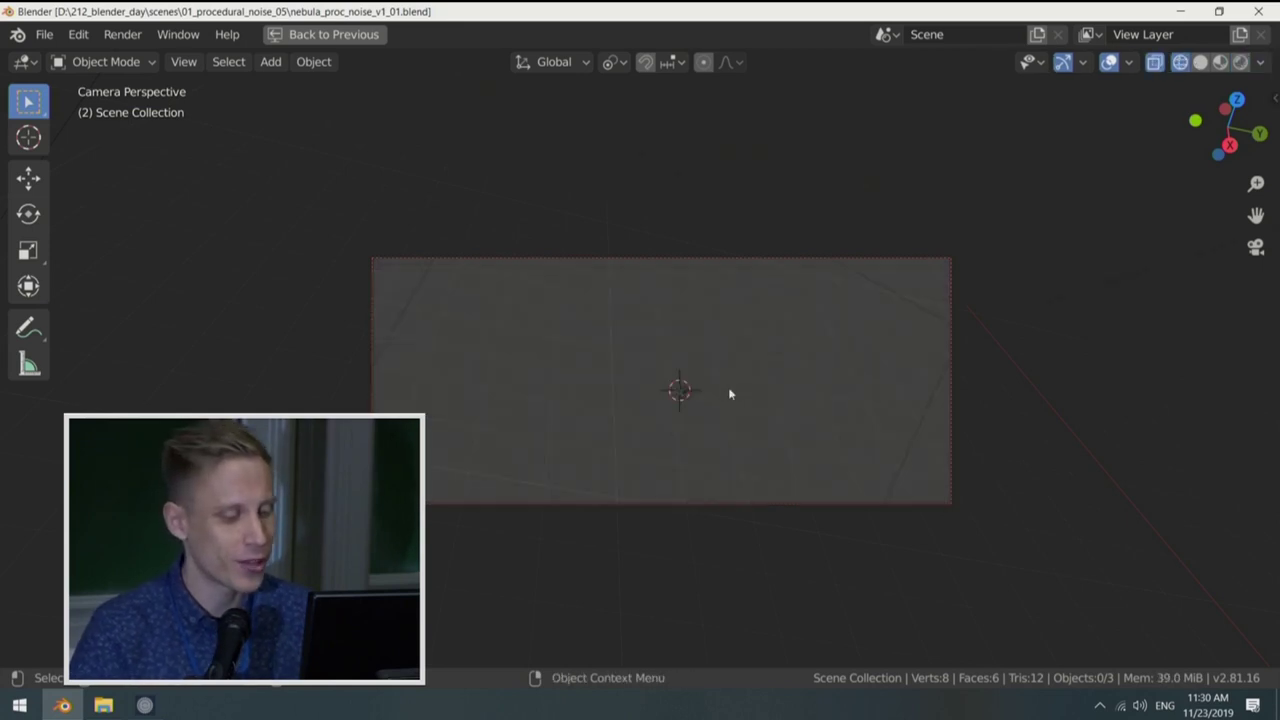
left_click(45, 35)
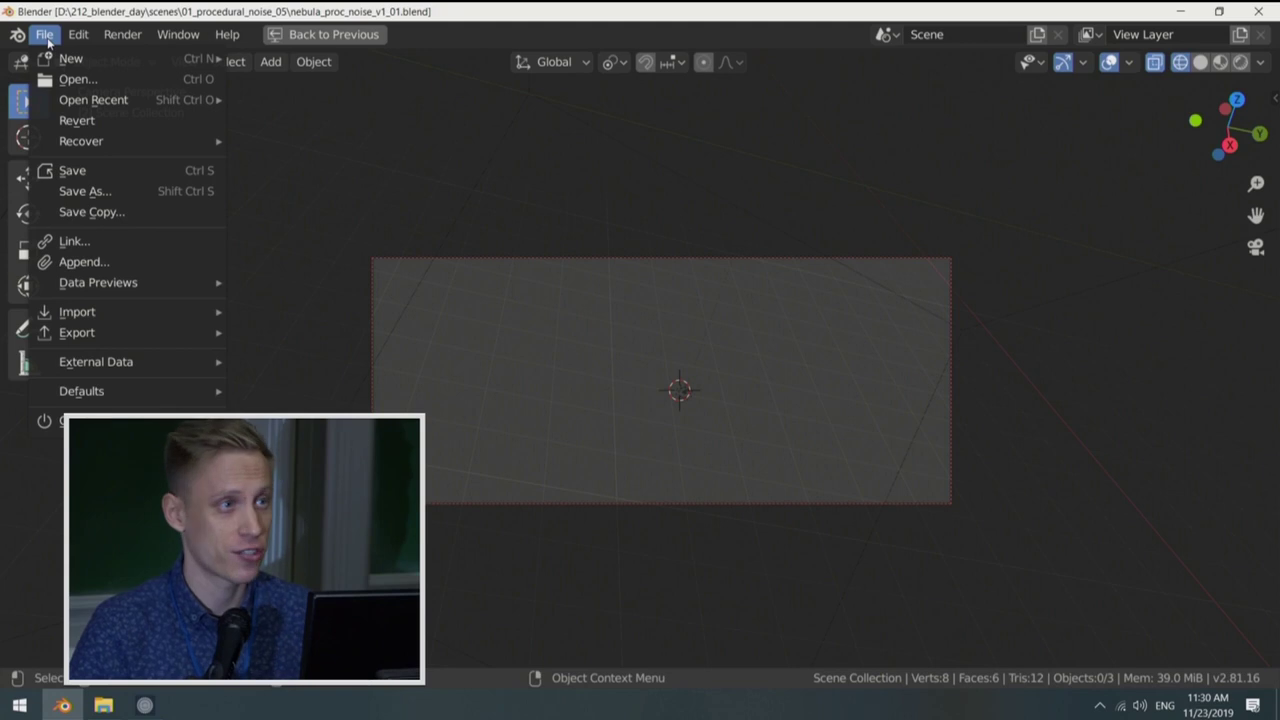
key("Escape")
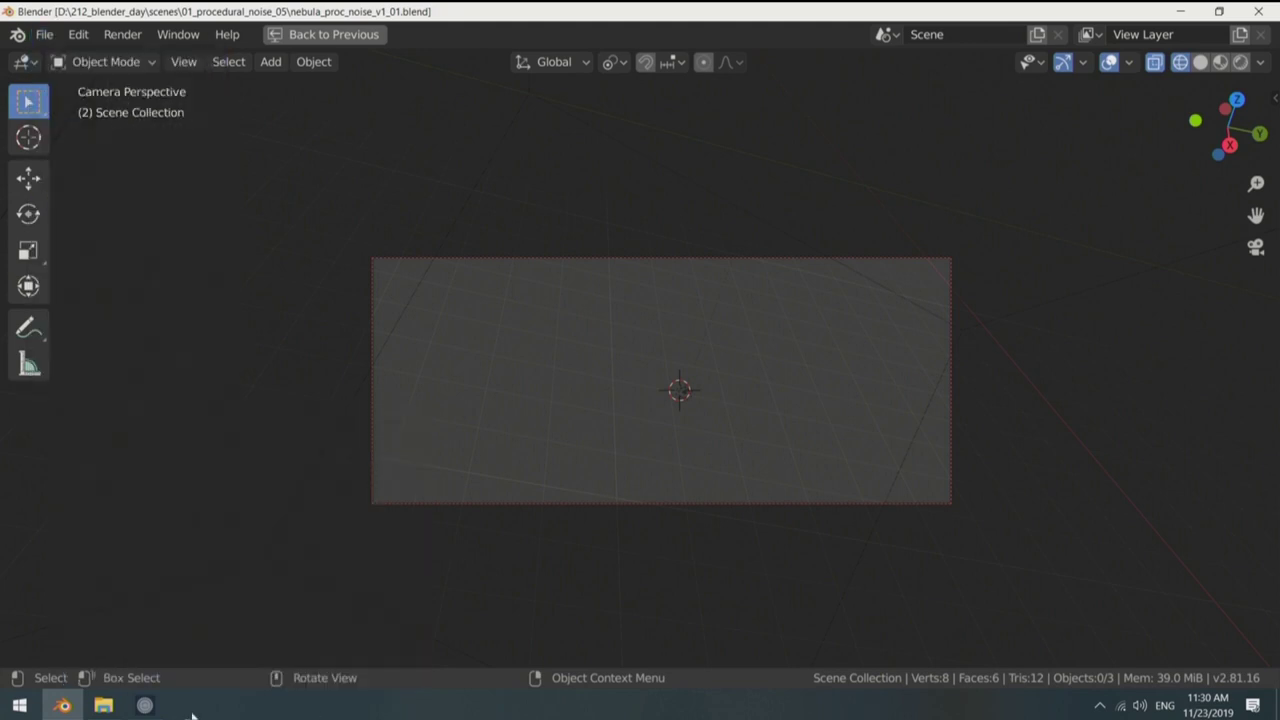
Step: Switch to the Blender Day 2019 presentation and go through its Smoke Sim section
left_click(145, 705)
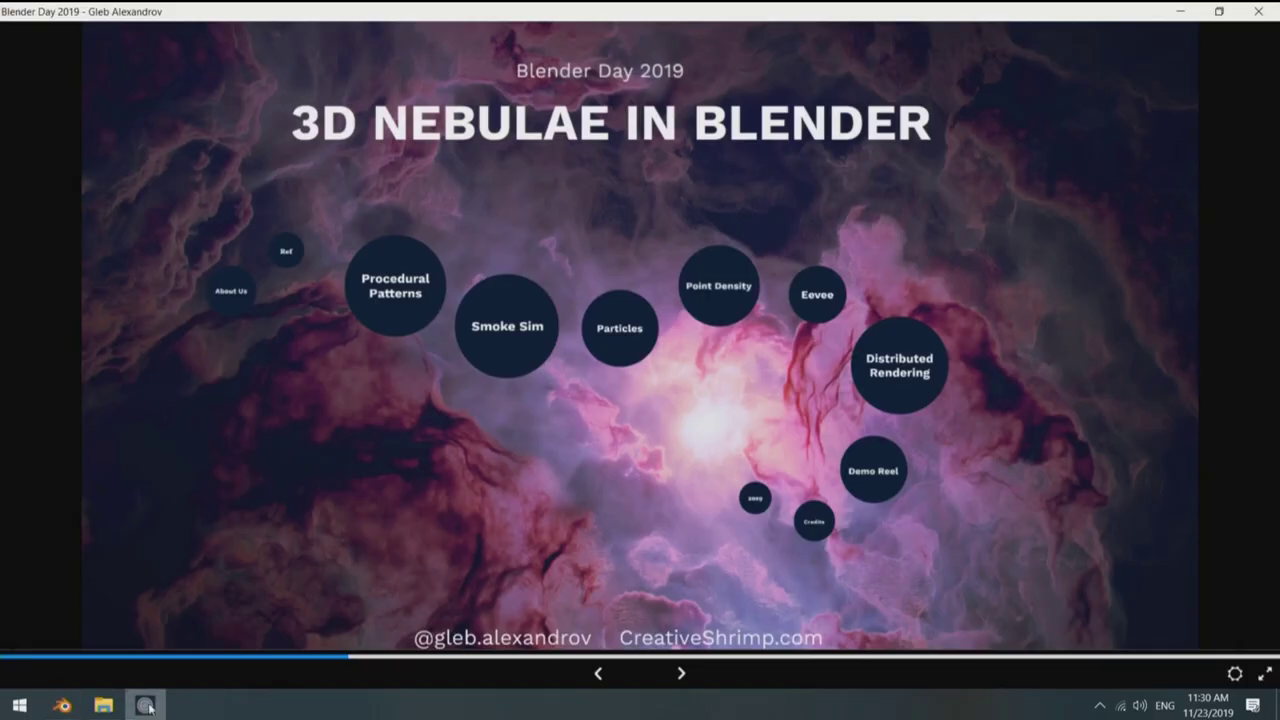
left_click(508, 340)
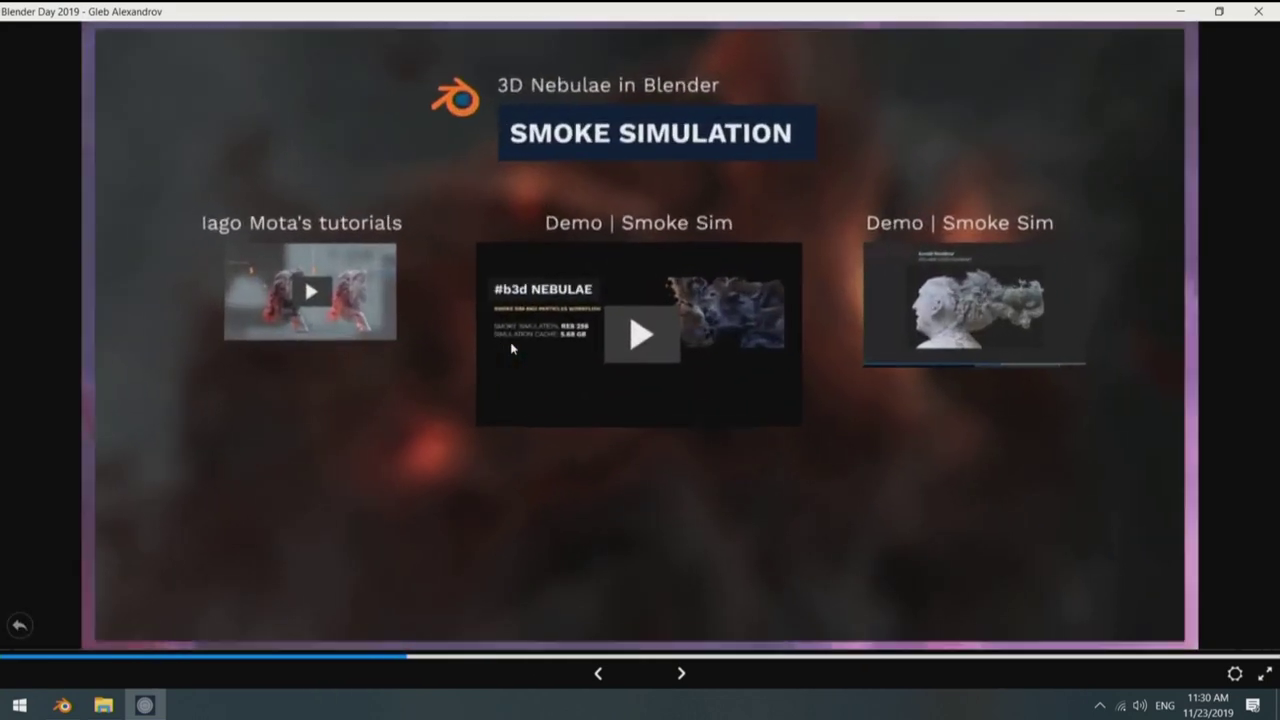
key("Right")
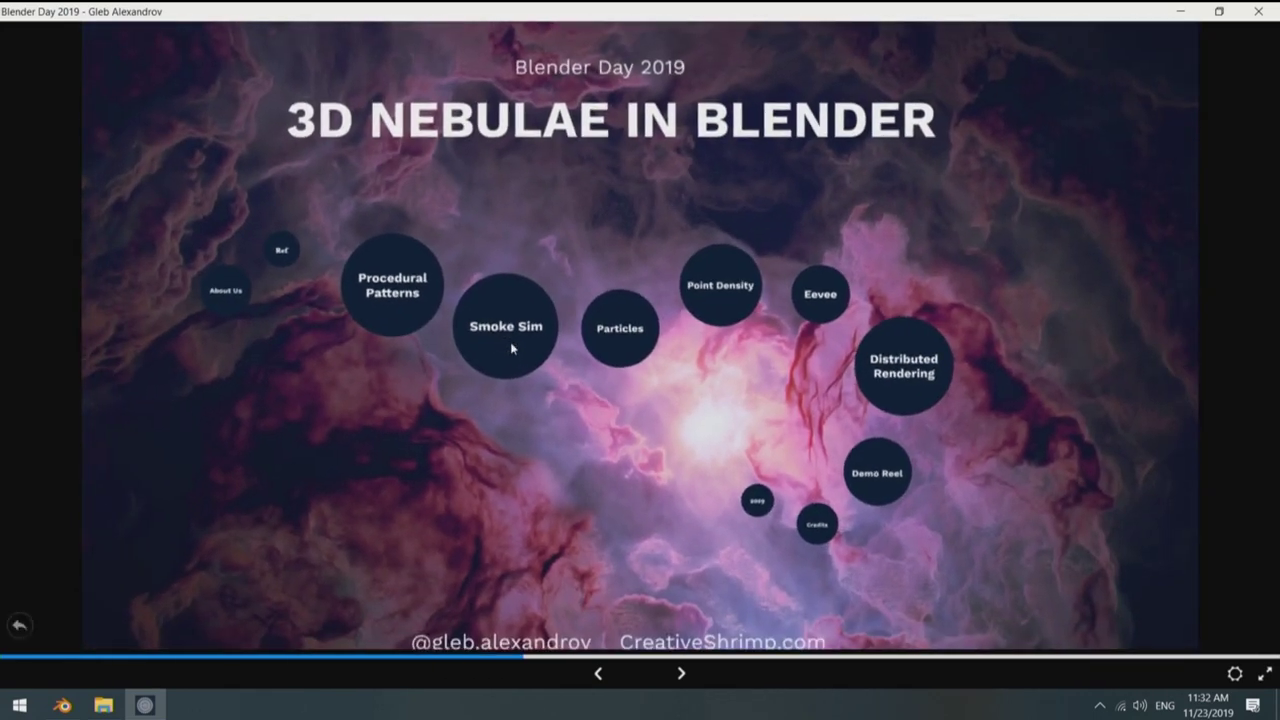
Step: Switch back to Blender, start a new file with the default cube scene, and toggle the window to fullscreen
key("Right")
key("alt+Tab")
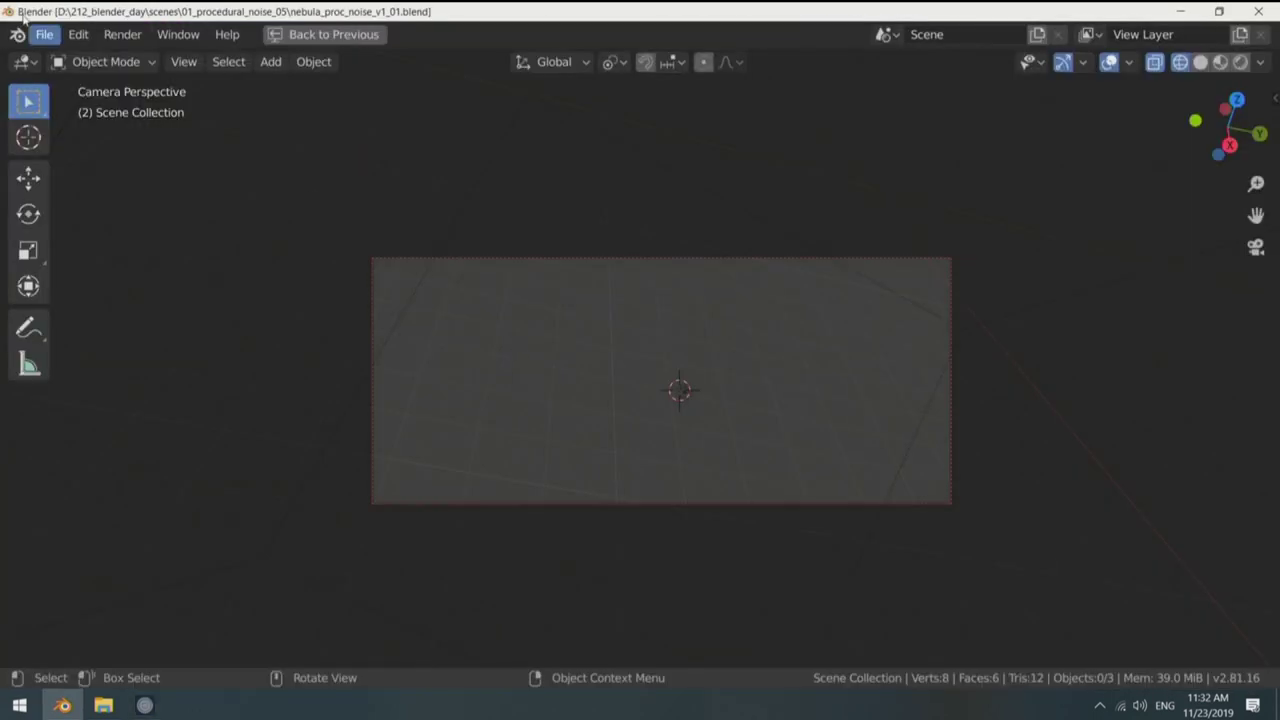
left_click(44, 34)
mouse_move(226, 75)
left_click(280, 58)
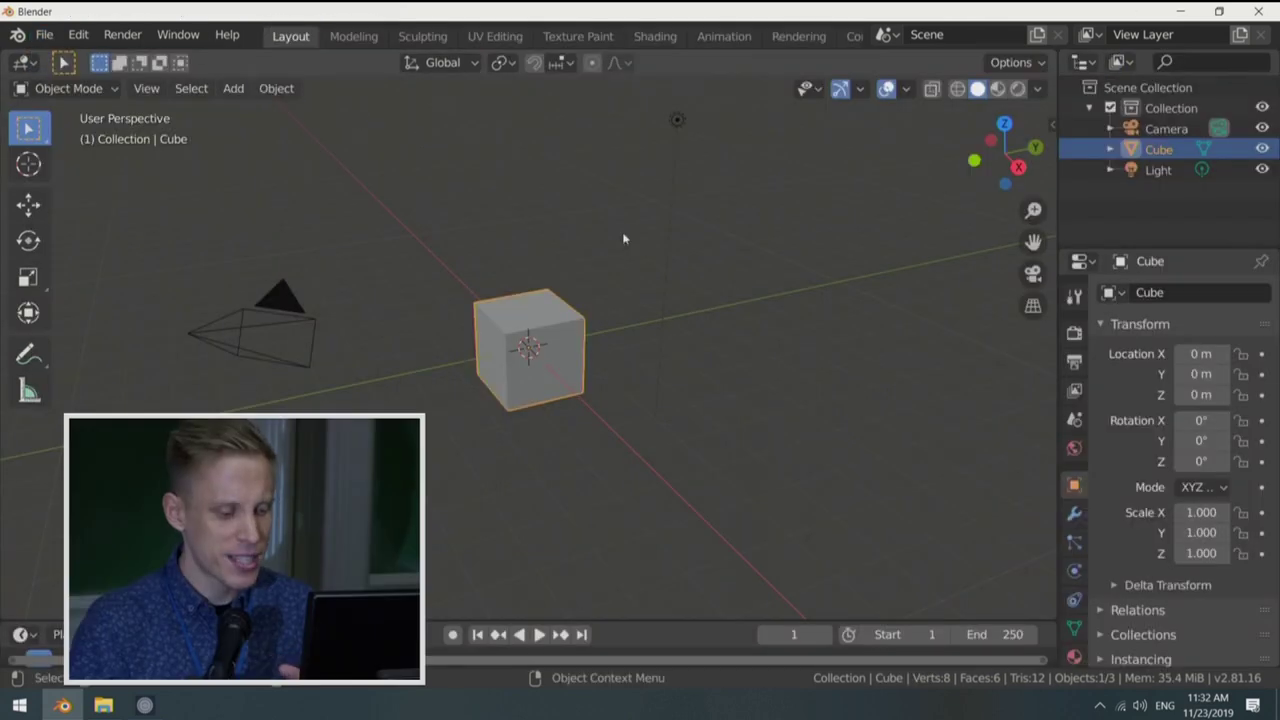
key("q")
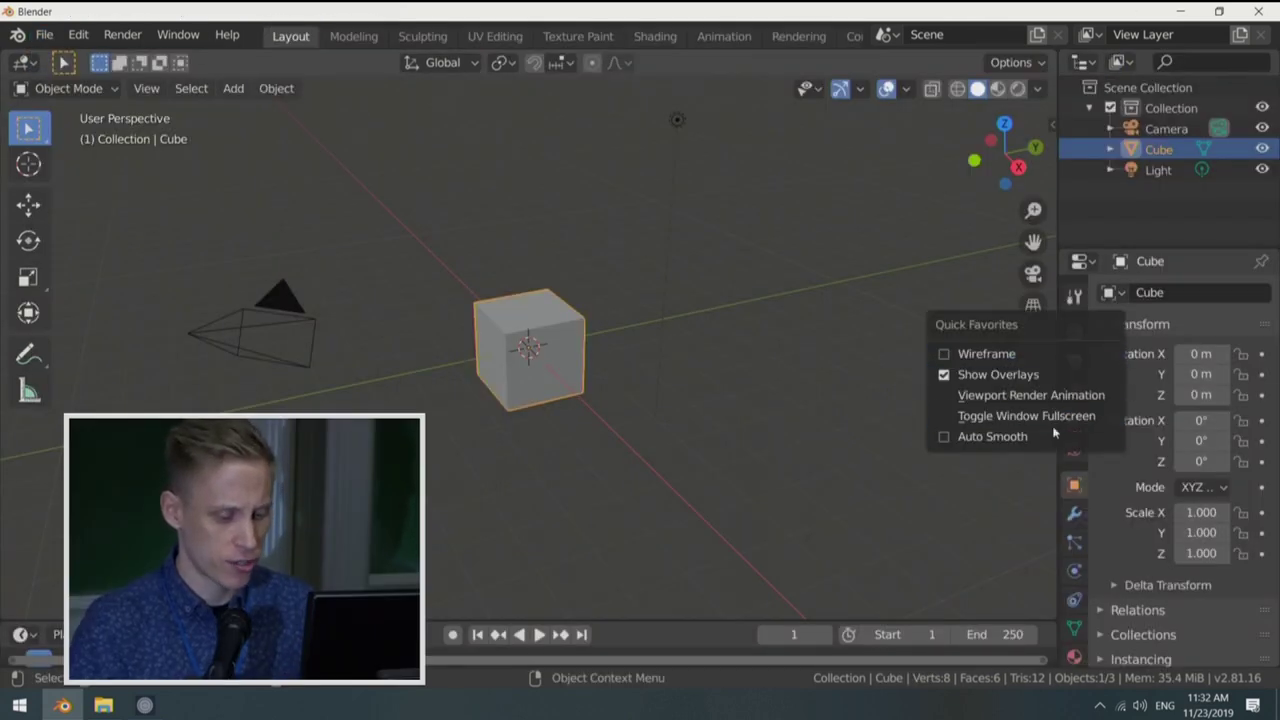
left_click(1060, 424)
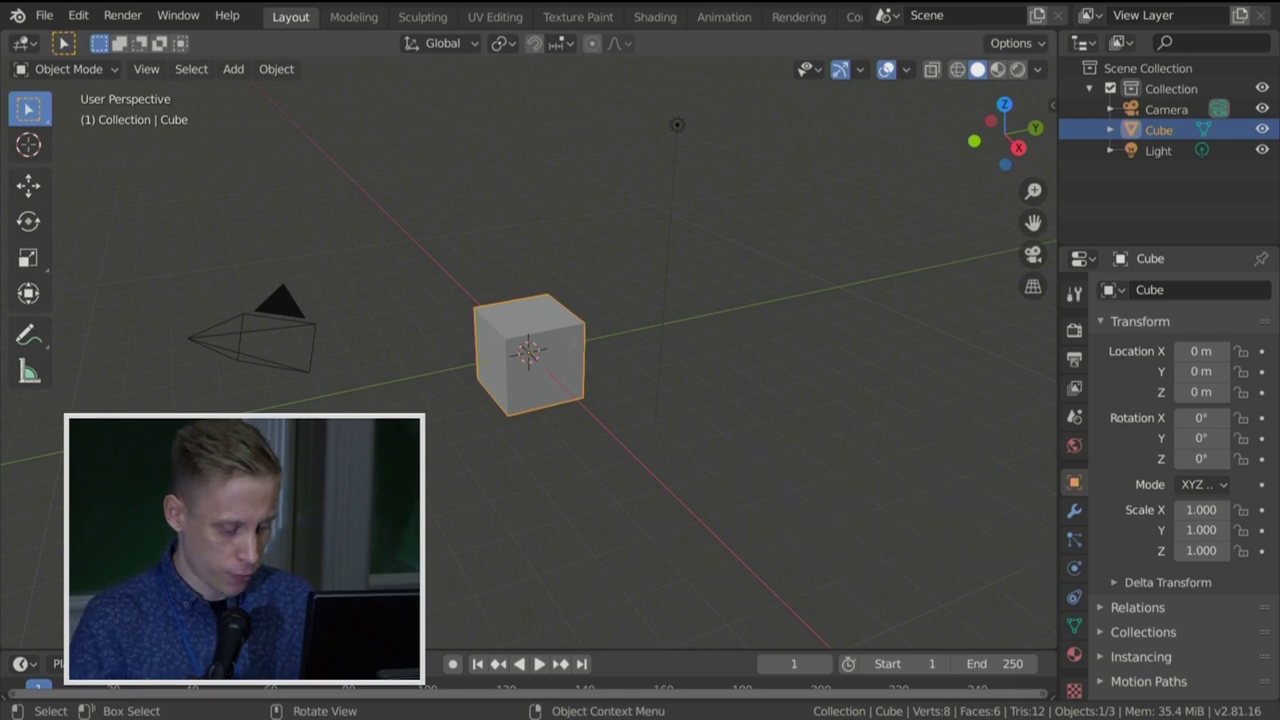
Step: Find the Quick Smoke operator through the command search and apply it to the default cube
key("F3")
key("Escape")
key("F3")
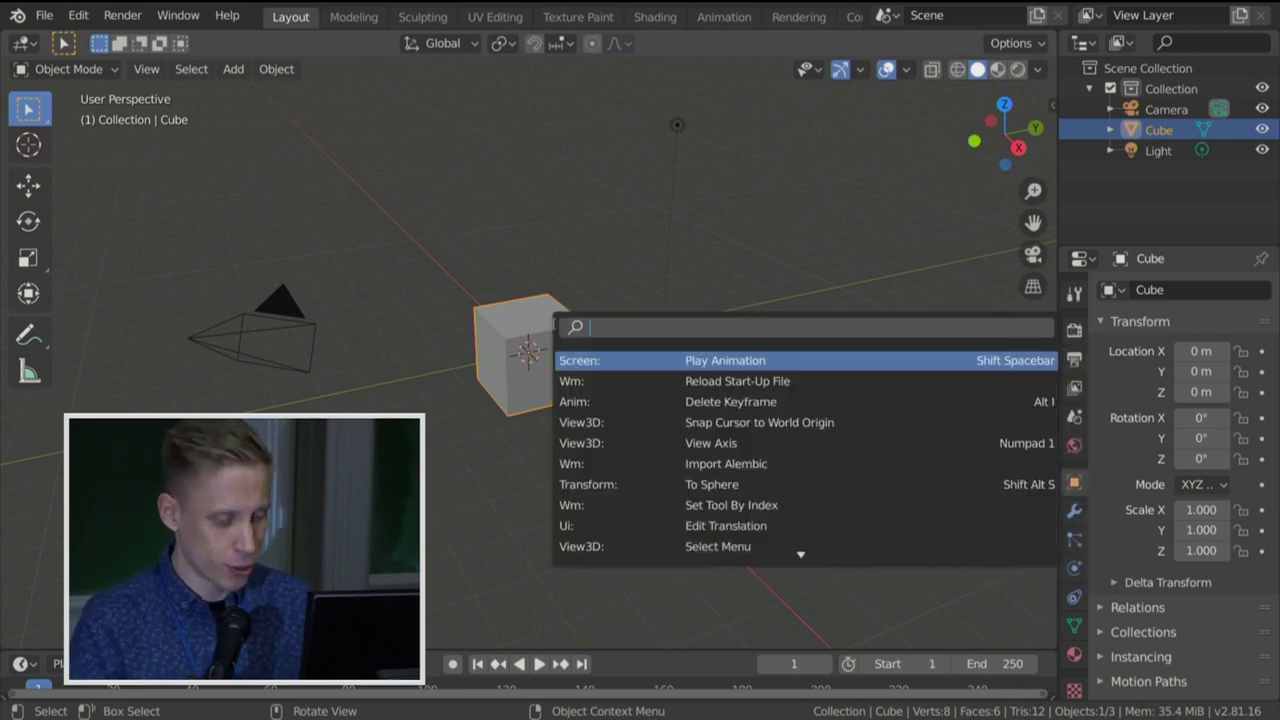
type("s")
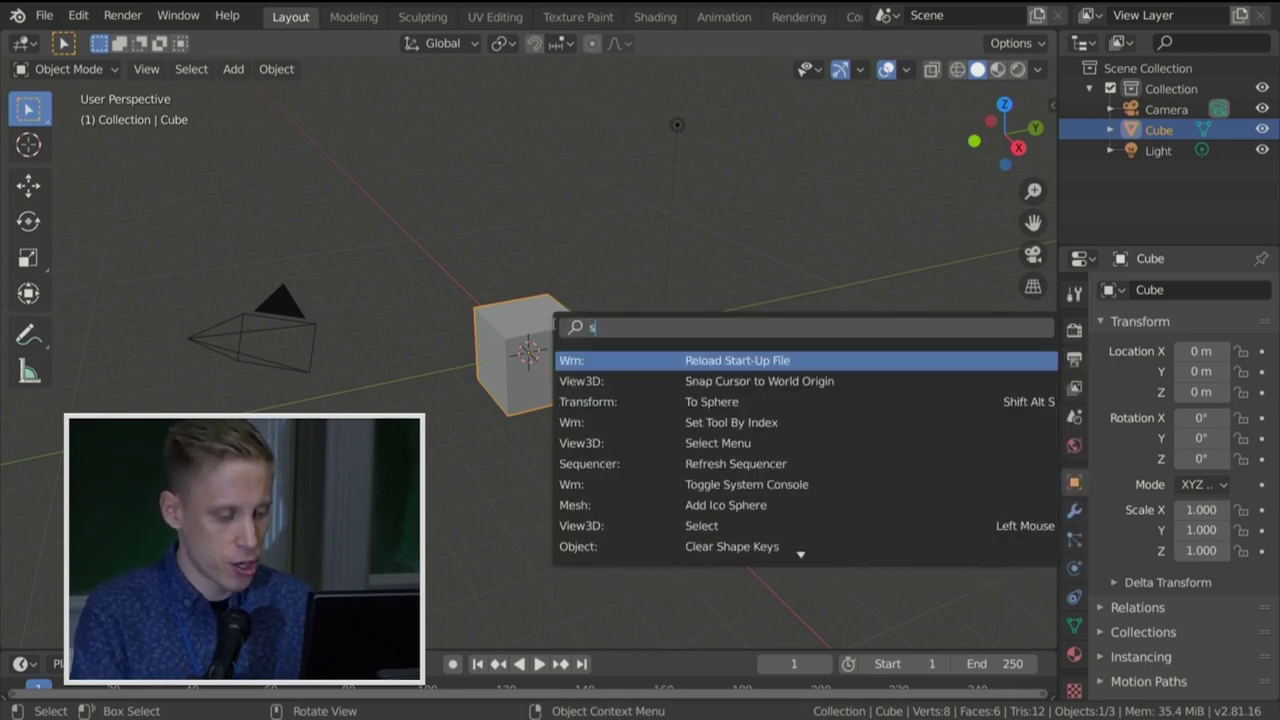
type("mok")
key("Return")
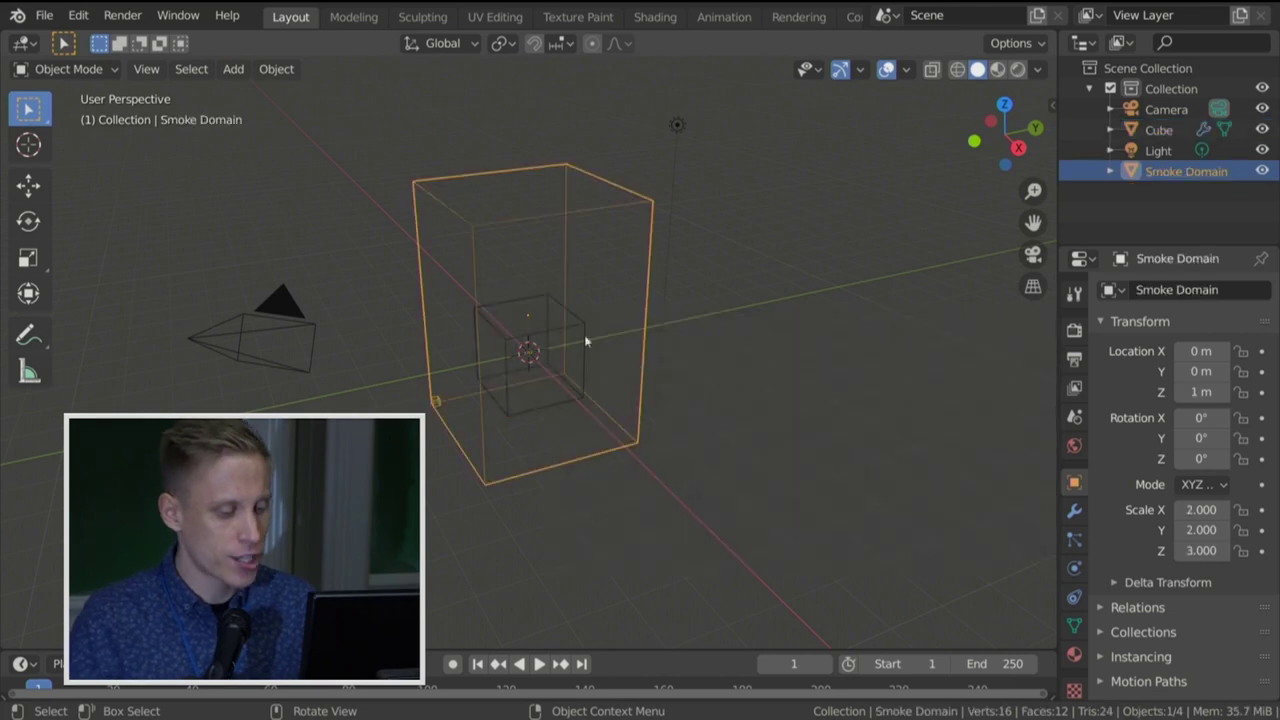
Step: Play the smoke simulation and enlarge the timeline area while viewing the smoke around the cube up close
key("space")
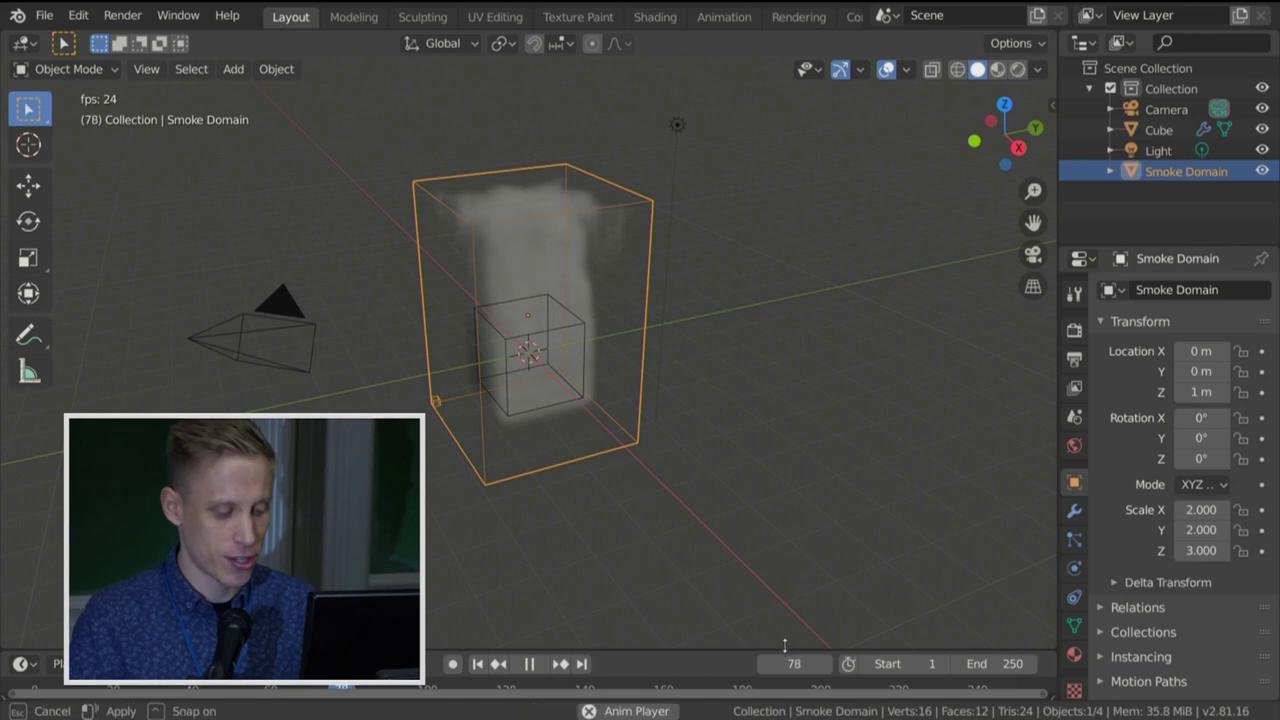
left_click_drag(784, 648, 784, 604)
middle_click_drag(493, 350, 573, 281)
scroll(600, 295, "up", 4)
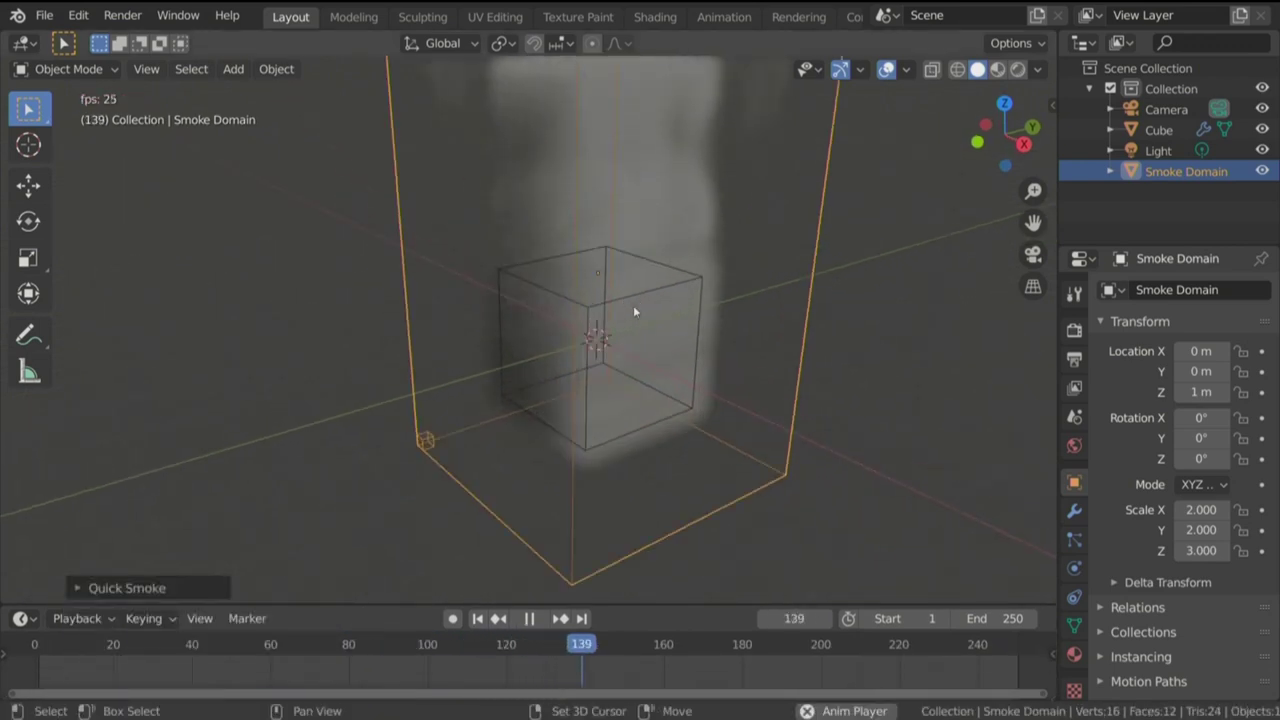
Step: Scale the emitter cube down to about 0.273 and raise it along Z to about 0.385 m
left_click(700, 280)
key("s")
left_click(610, 362)
scroll(620, 345, "down", 5)
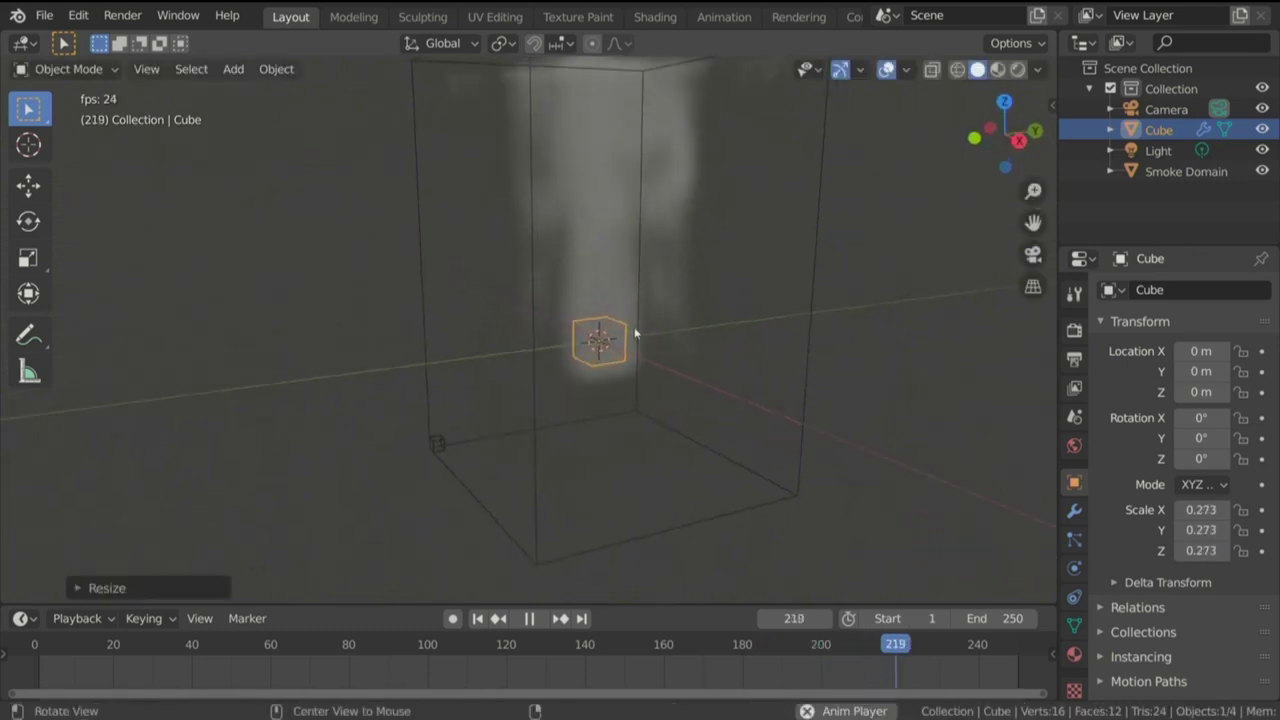
key("g")
key("z")
left_click(642, 339)
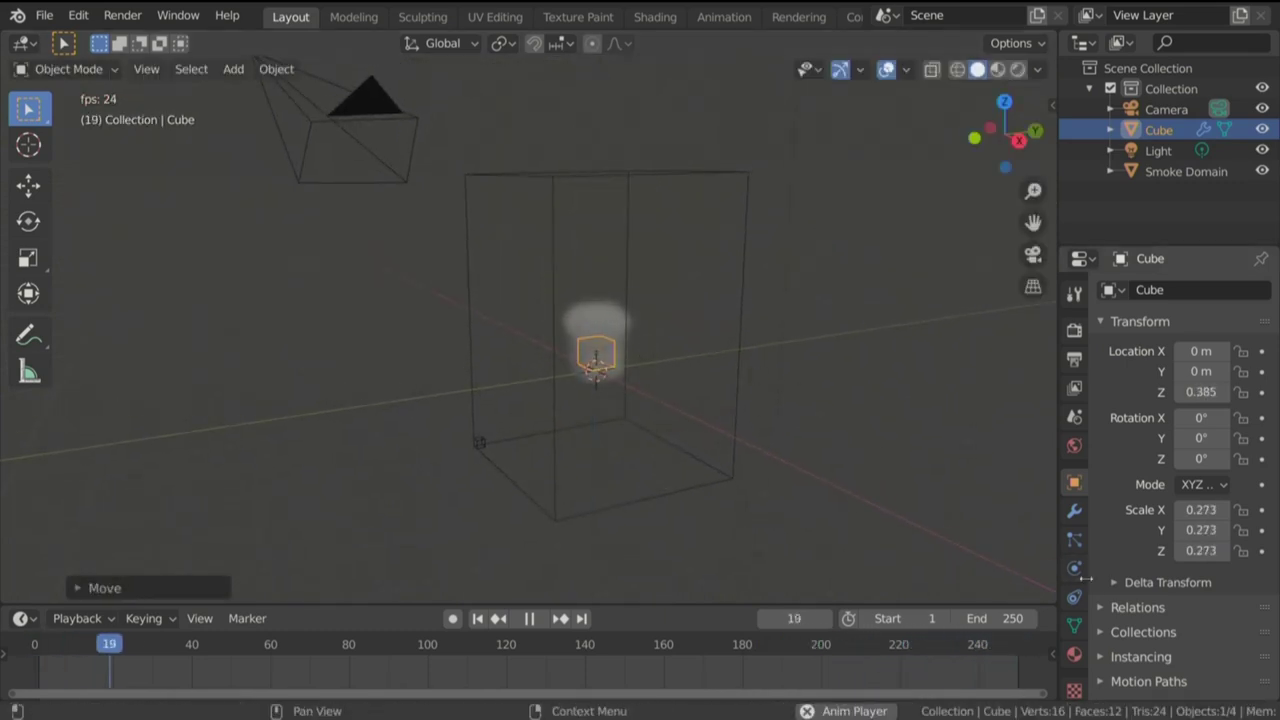
Step: Set the temperature difference in the emitter cube's smoke flow physics settings to 0
left_click(735, 470)
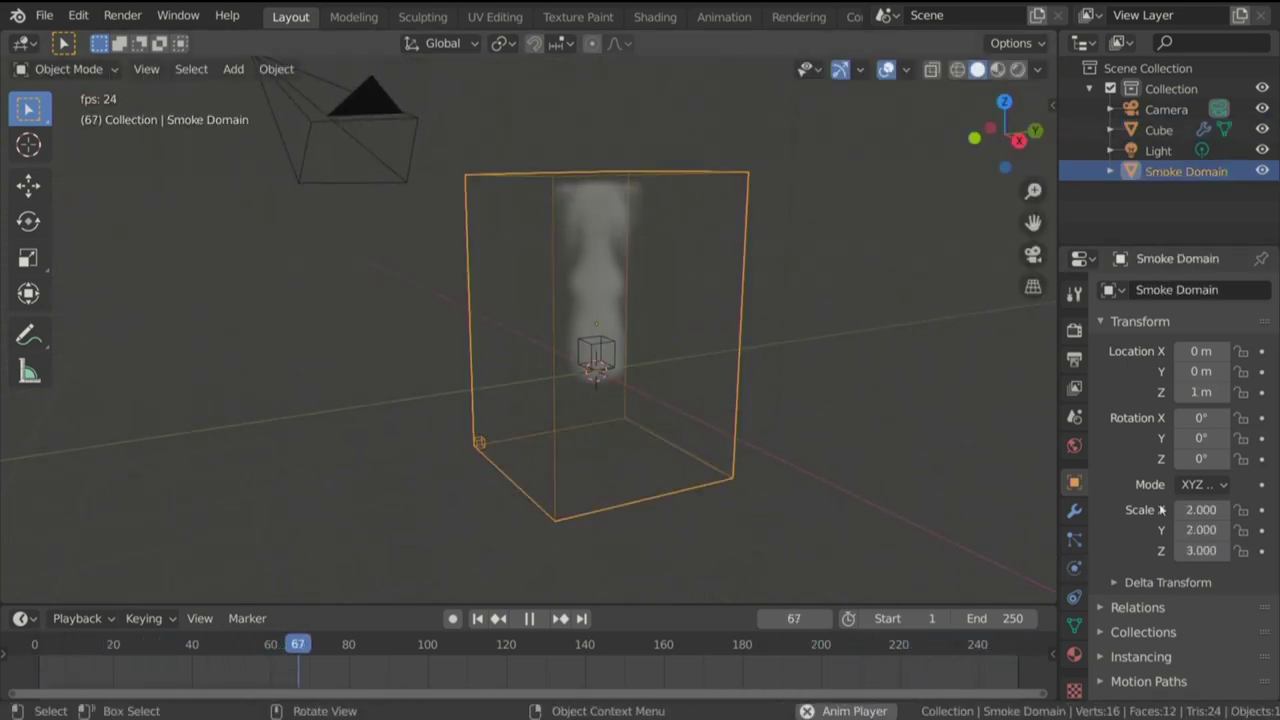
left_click(596, 360)
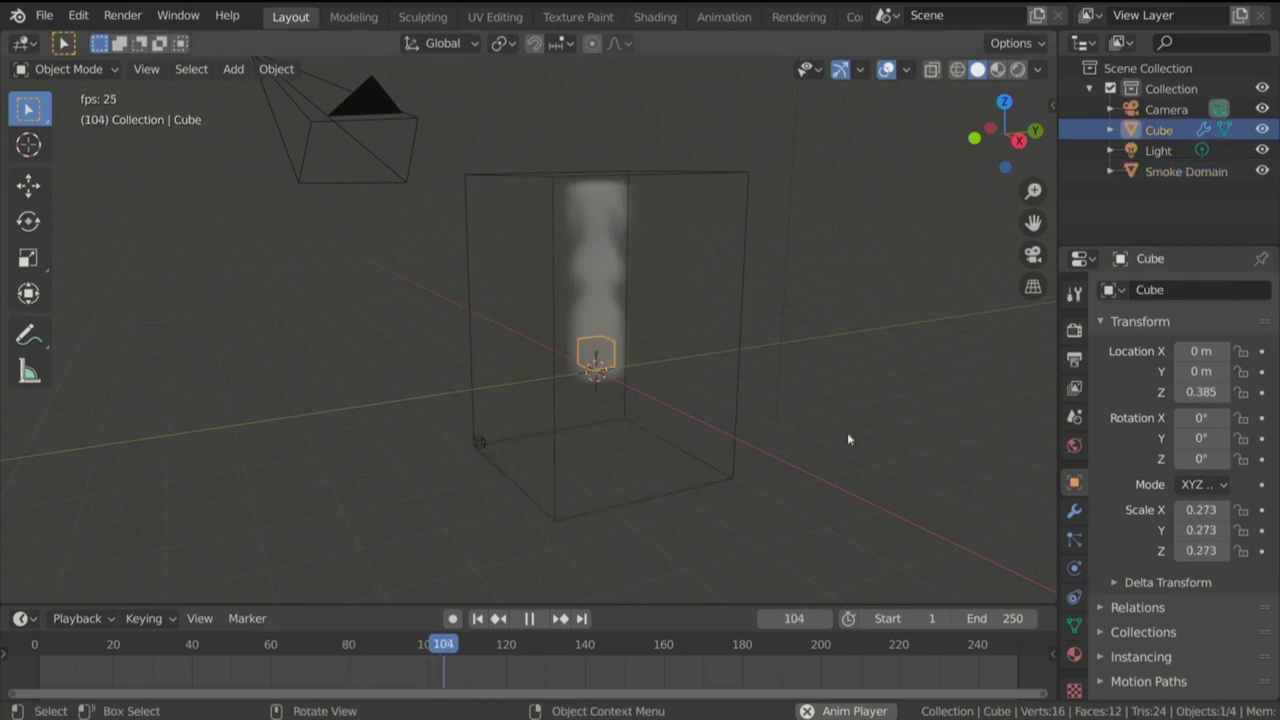
left_click(1074, 568)
scroll(1190, 500, "down", 5)
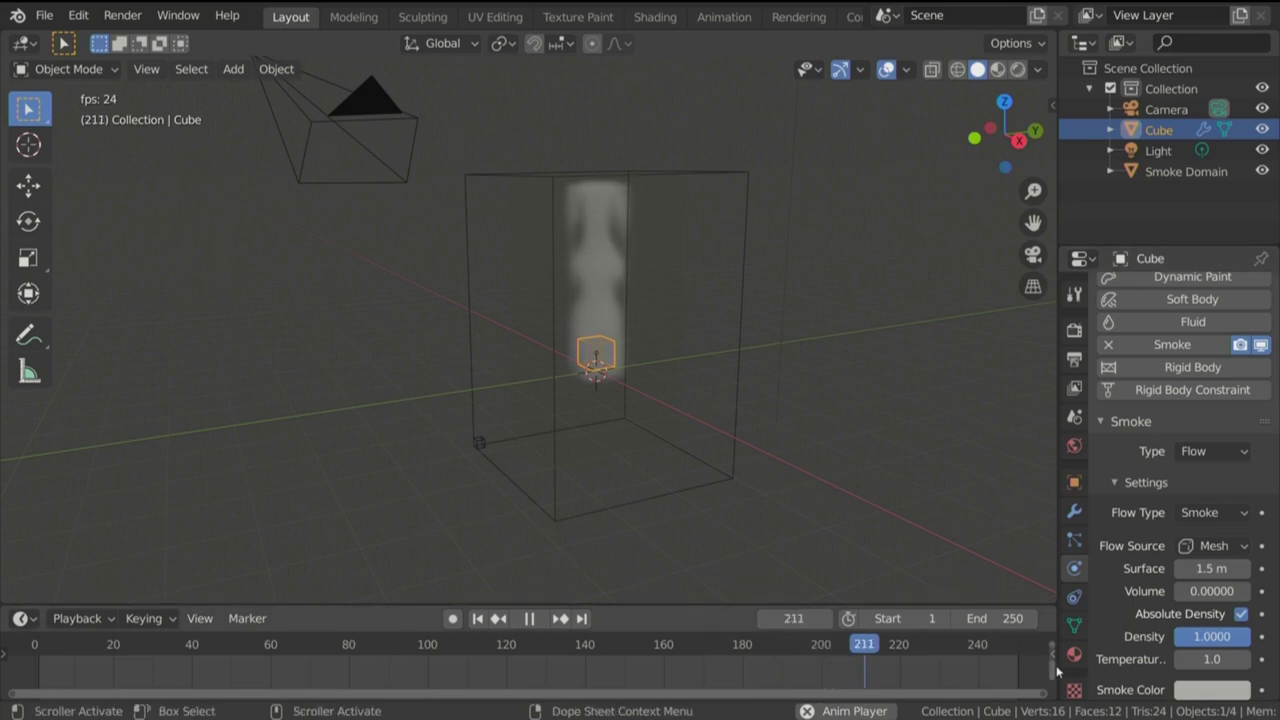
left_click(1212, 659)
type("0")
key("Return")
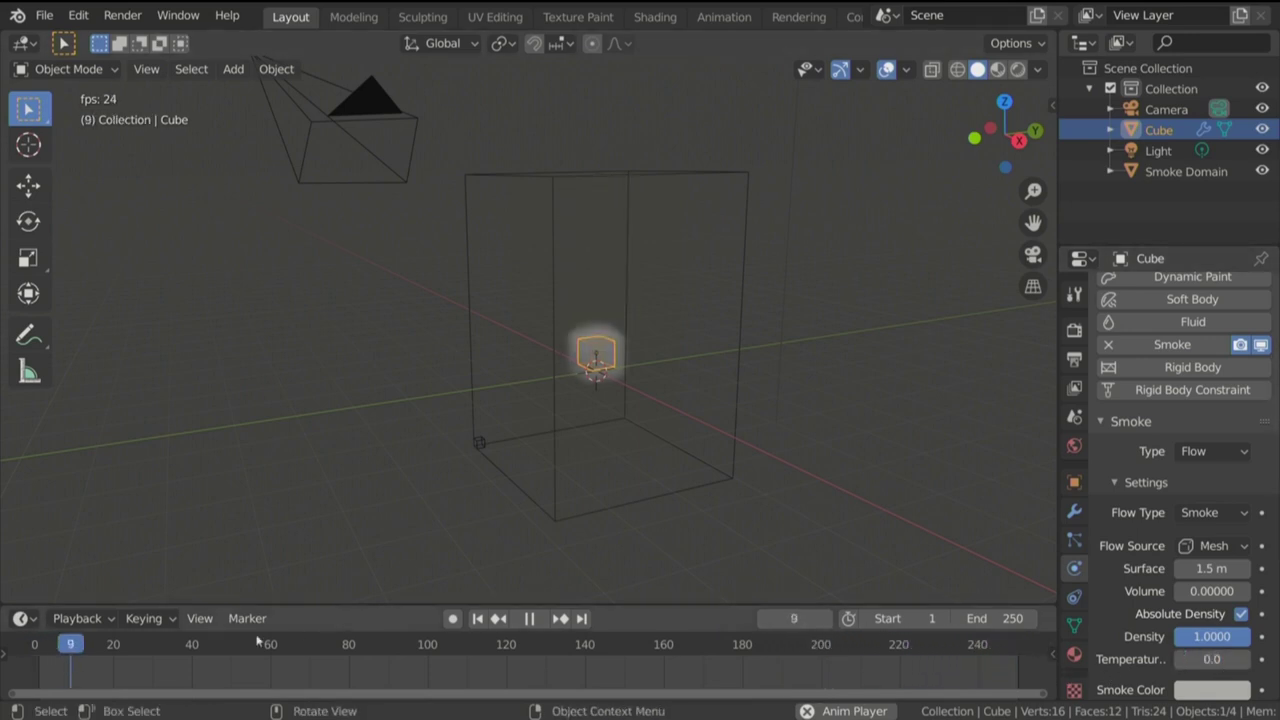
Step: Try moving the emitter cube around during playback to test the smoke trail, cancel the move, and stop playback
scroll(609, 365, "up", 7)
key("g")
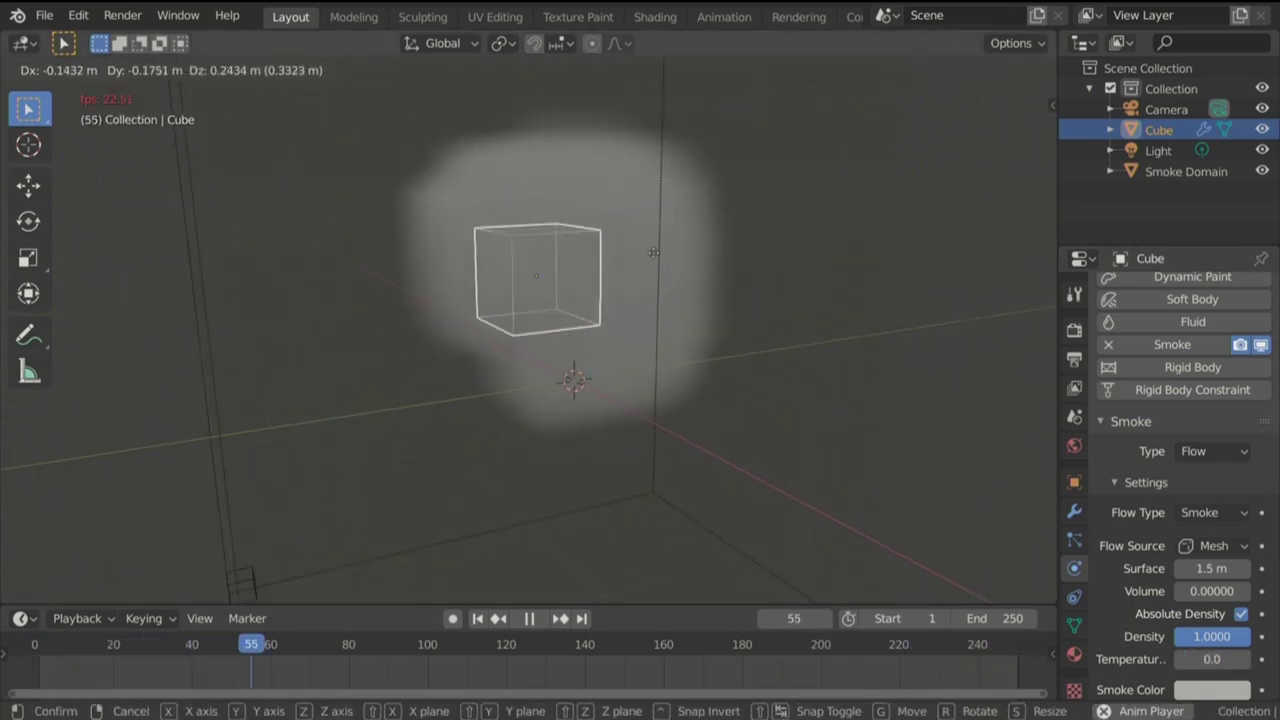
right_click(595, 316)
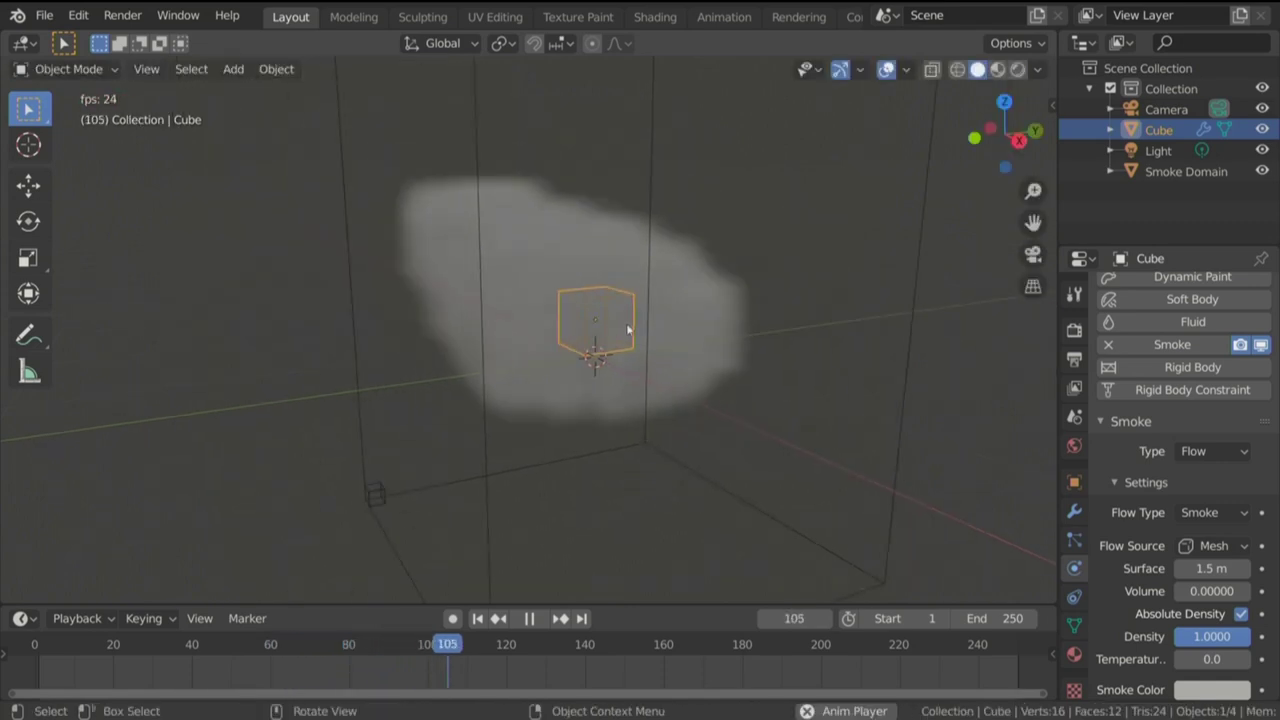
scroll(640, 345, "down", 5)
key("space")
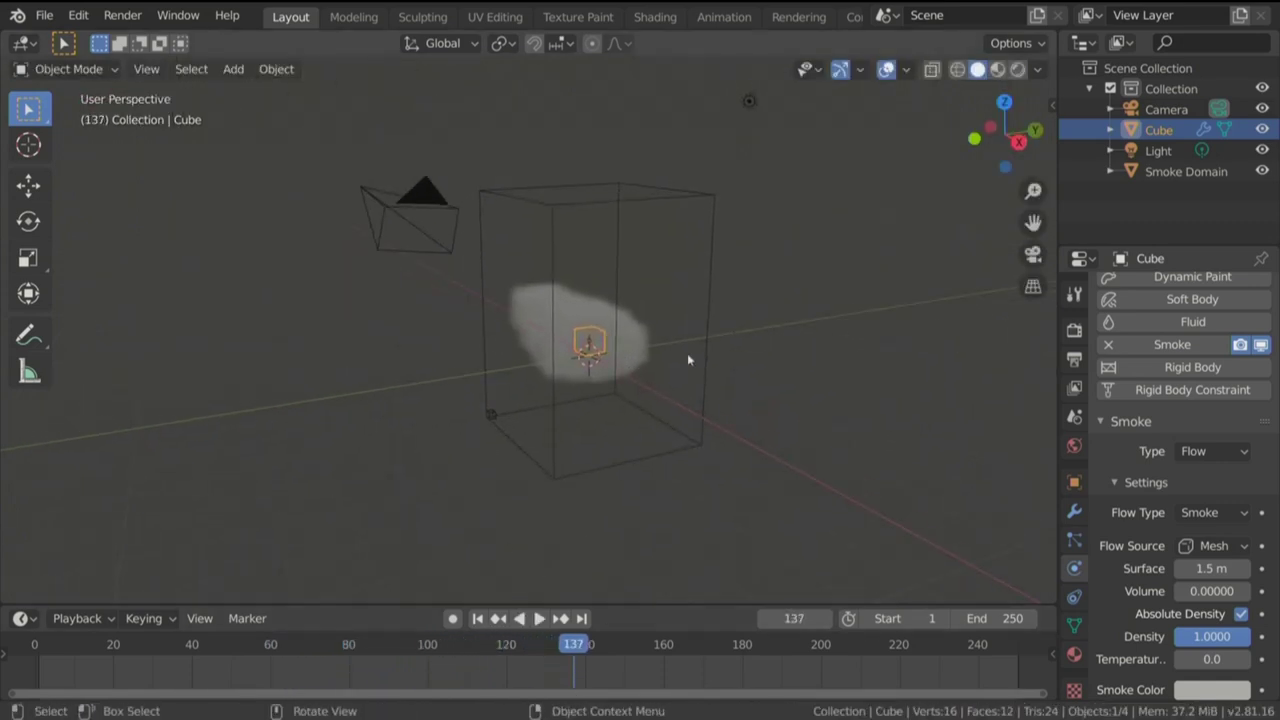
Step: Set the smoke domain's viewport display thickness to 55
left_click(707, 368)
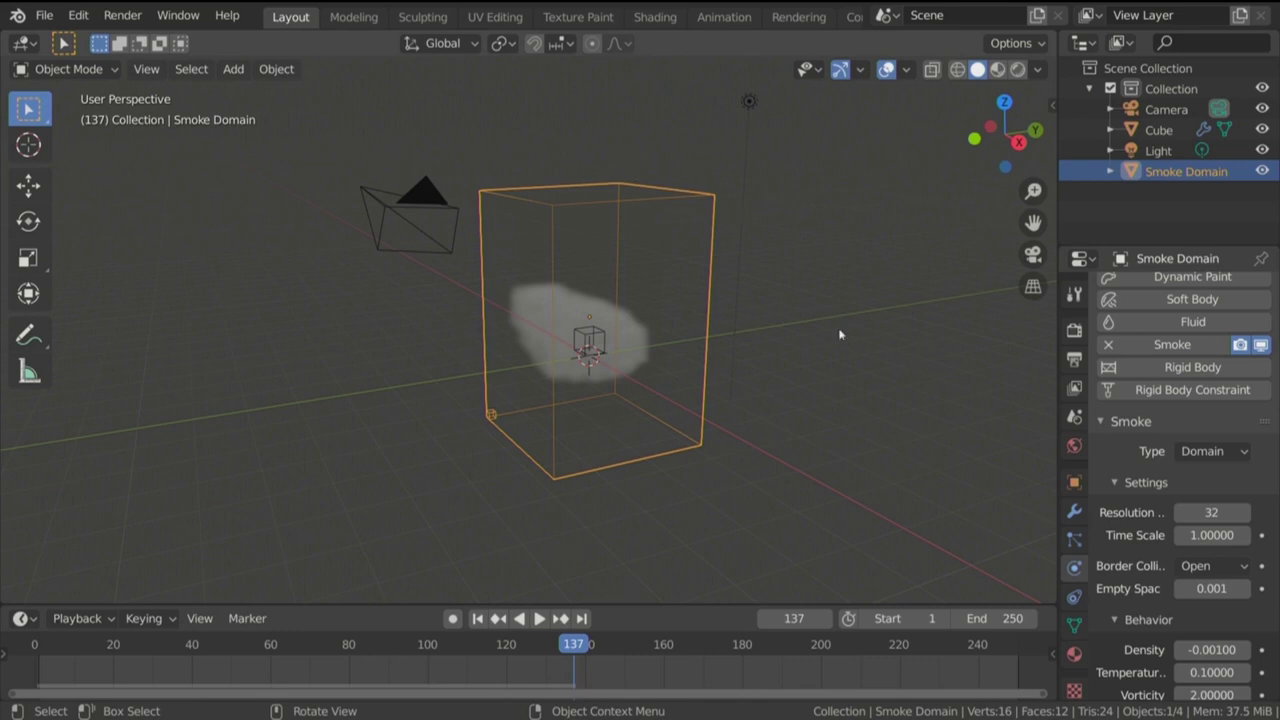
scroll(1188, 590, "down", 5)
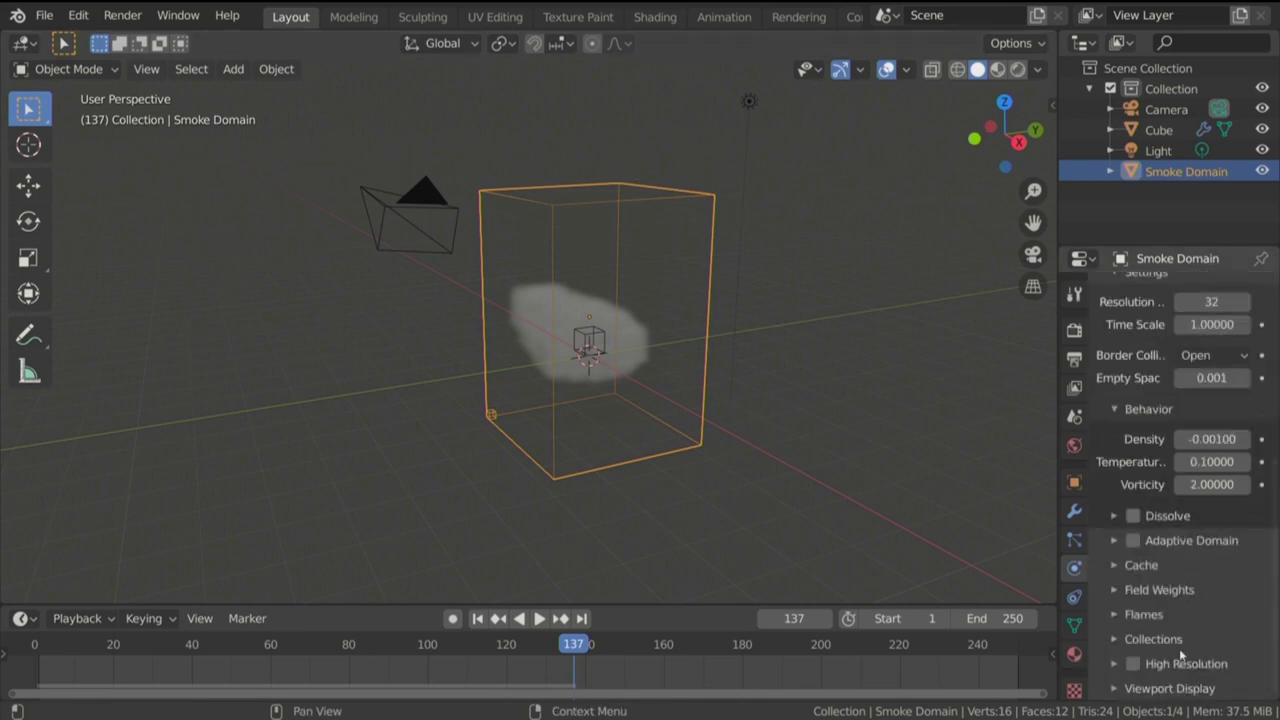
scroll(1183, 688, "down", 5)
left_click_drag(1211, 488, 1222, 440)
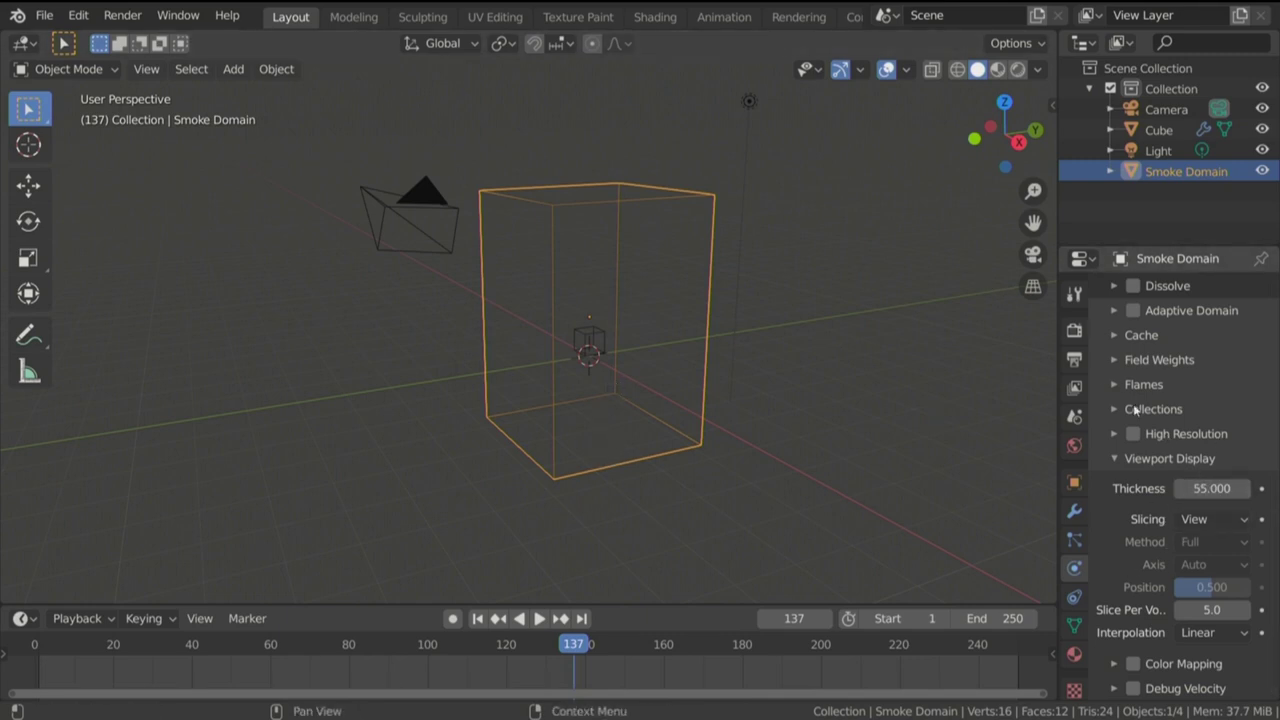
Step: Set the smoke domain's resolution divisions to 128
scroll(1155, 384, "up", 8)
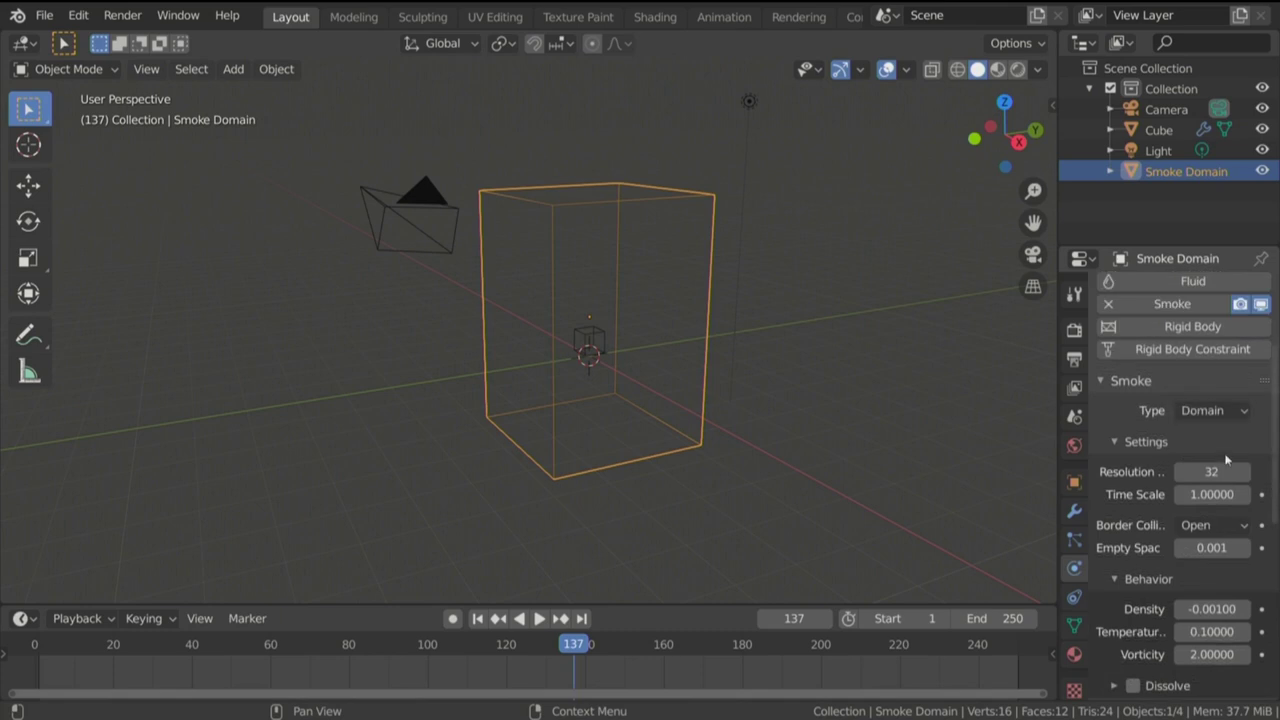
left_click(1212, 471)
key("Return")
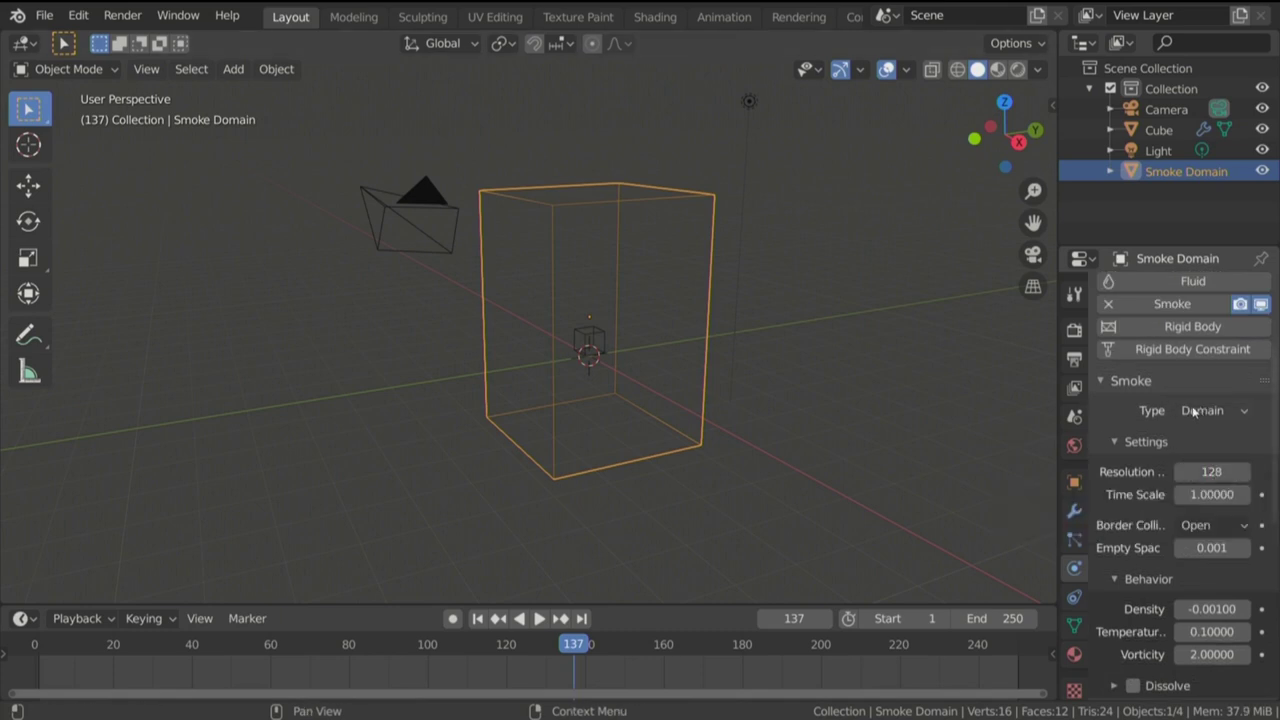
Step: Play the simulation from near the timeline's start, examine the smoke detail around the cube, and stop playback
left_click(40, 660)
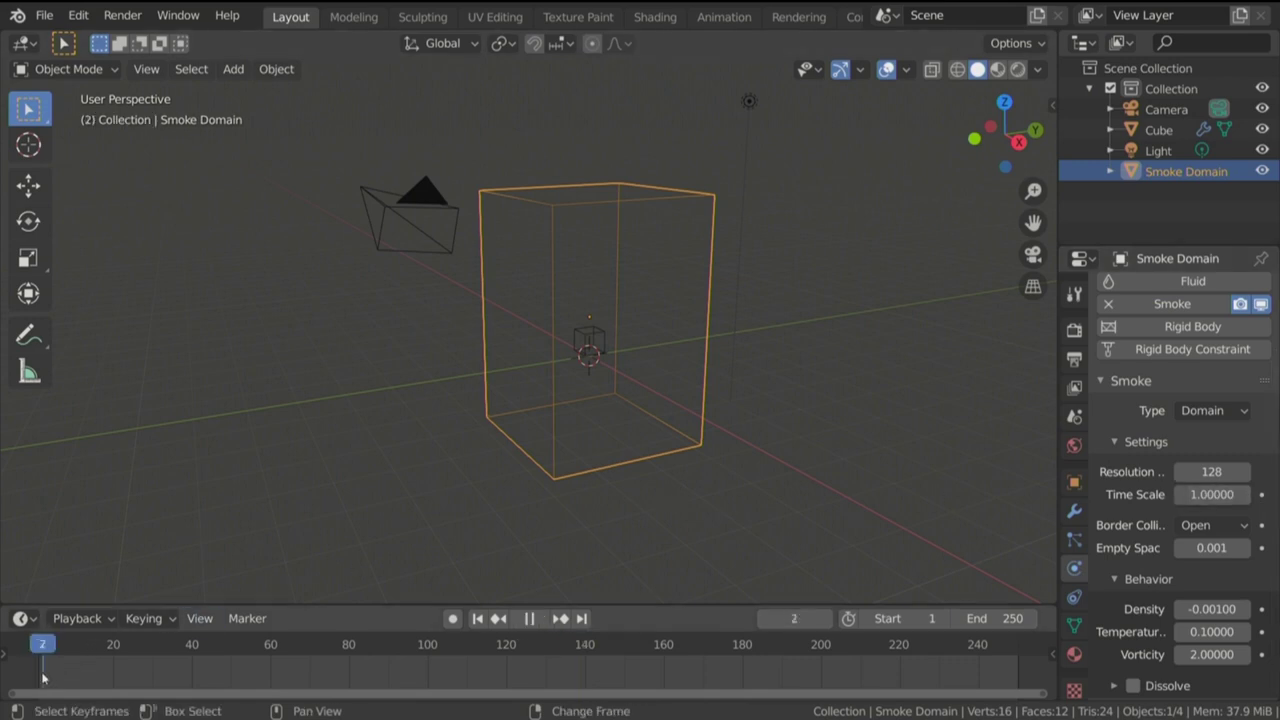
key("space")
scroll(580, 351, "up", 4)
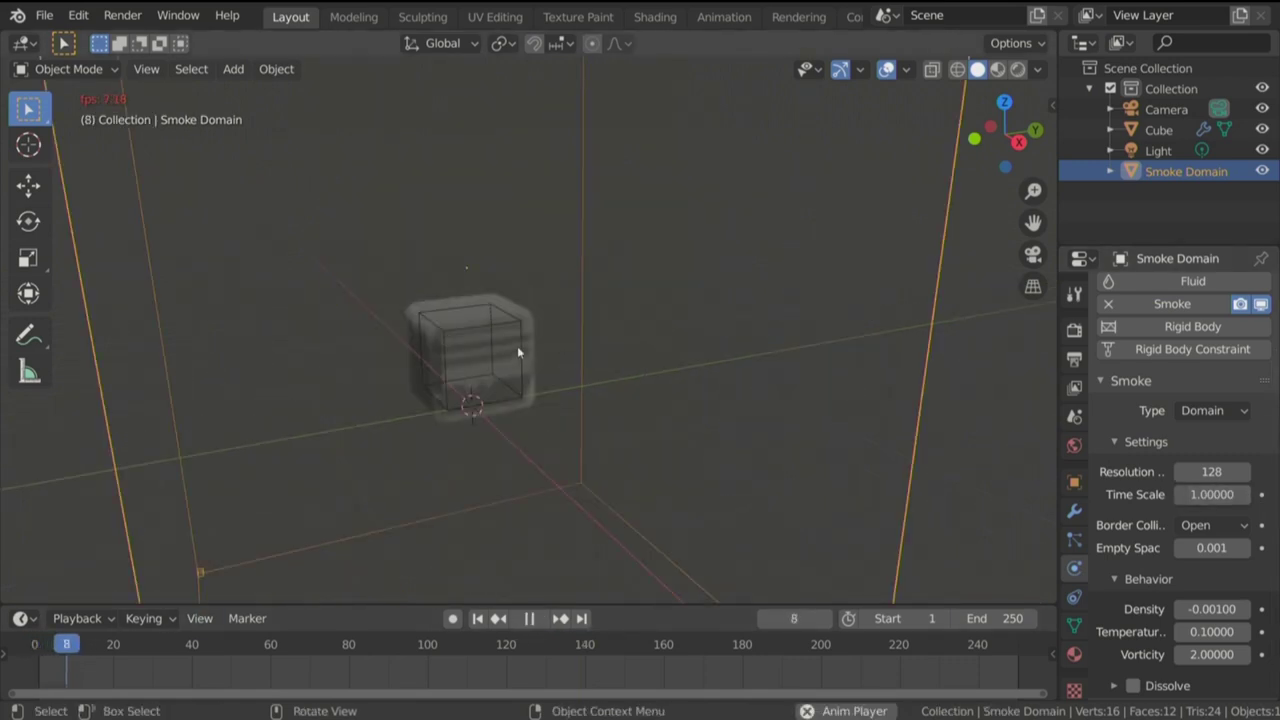
key("space")
Step: Add a Turbulence force field and move it above the emitter cube inside the smoke domain
key("shift+a")
mouse_move(646, 436)
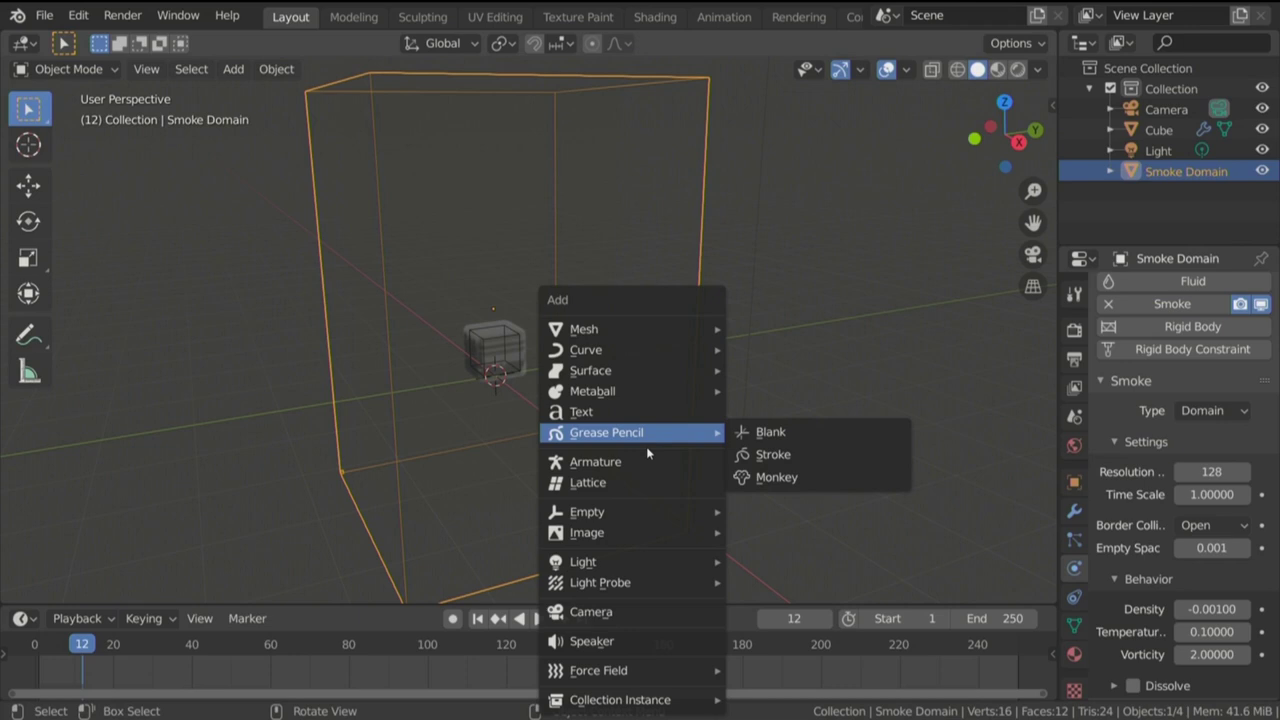
mouse_move(627, 540)
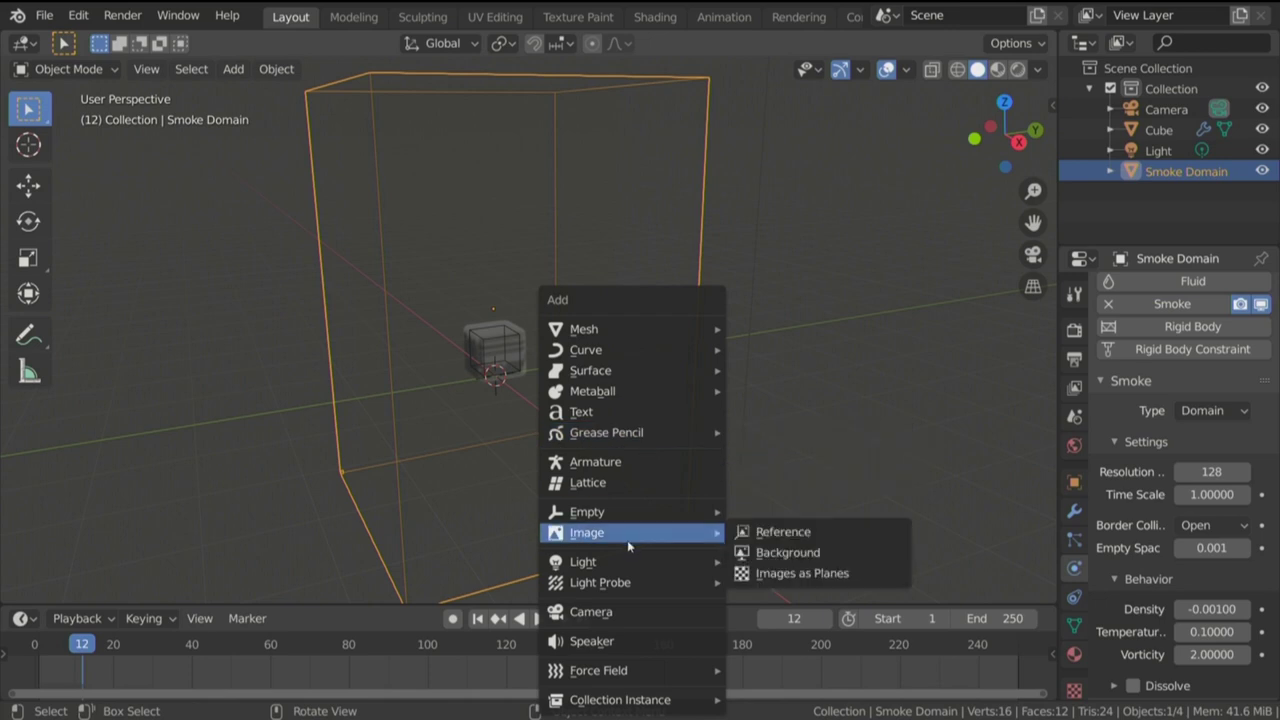
mouse_move(643, 678)
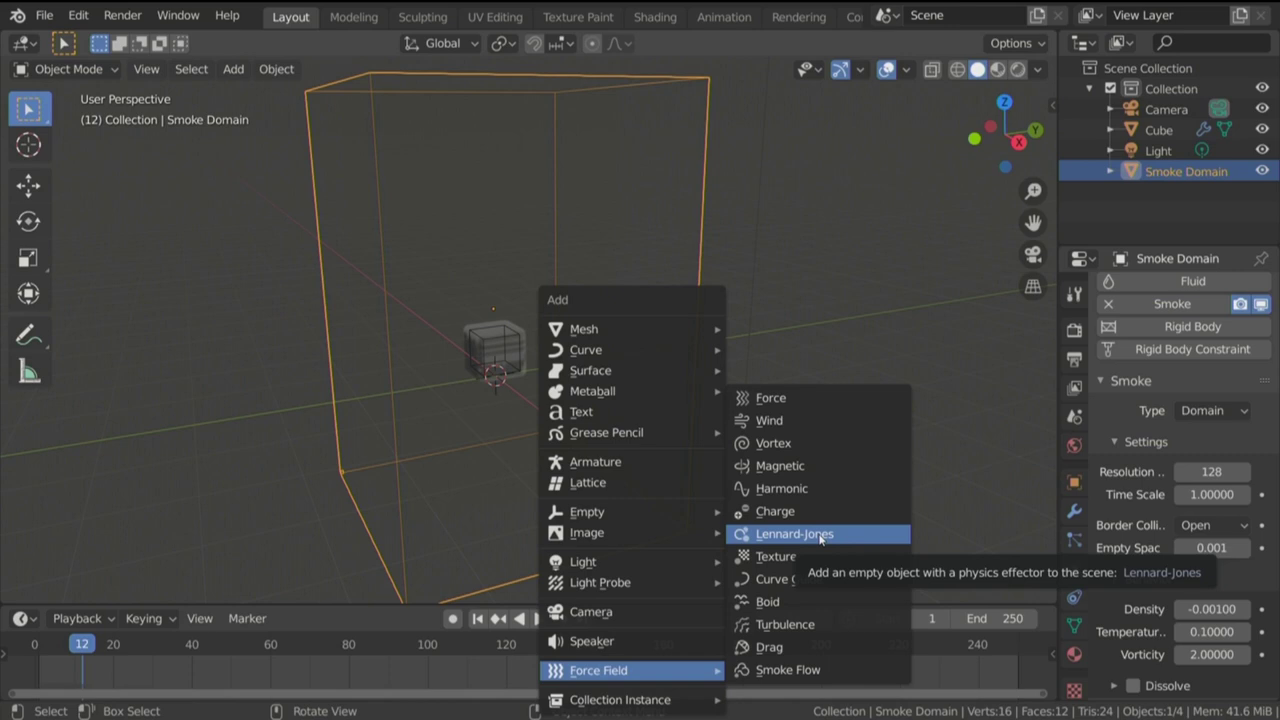
left_click(803, 628)
key("g")
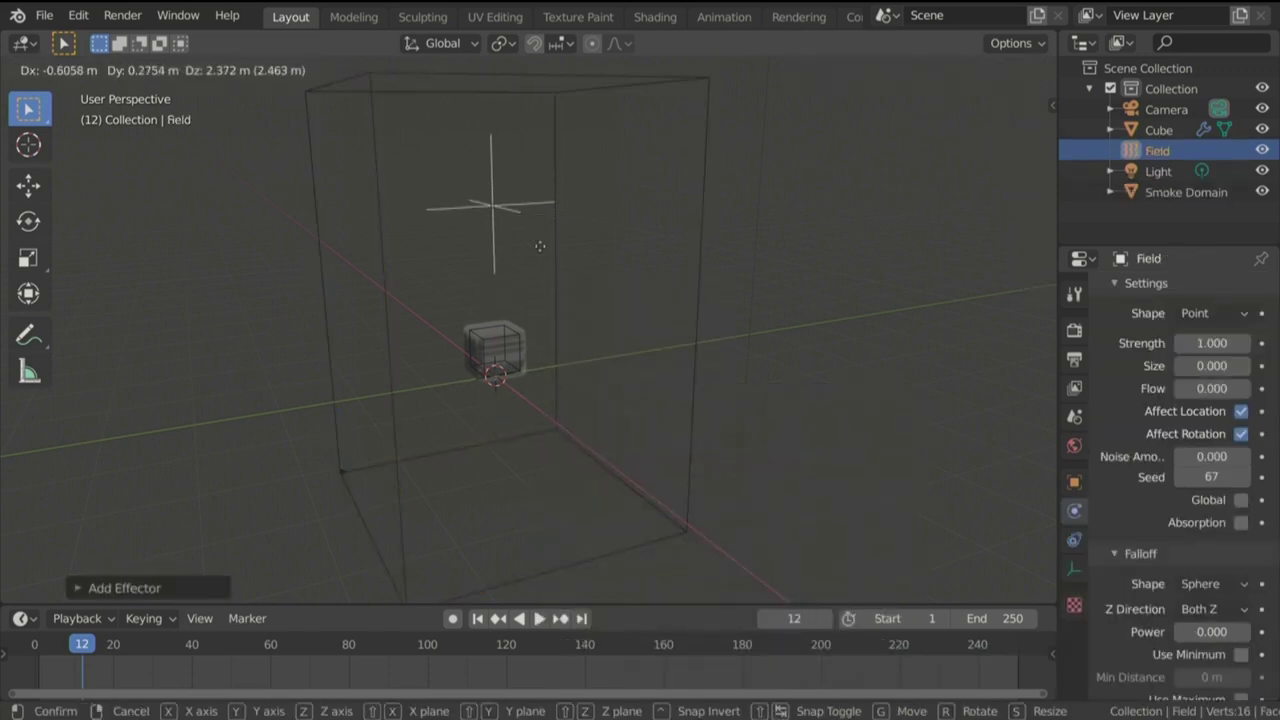
left_click(537, 251)
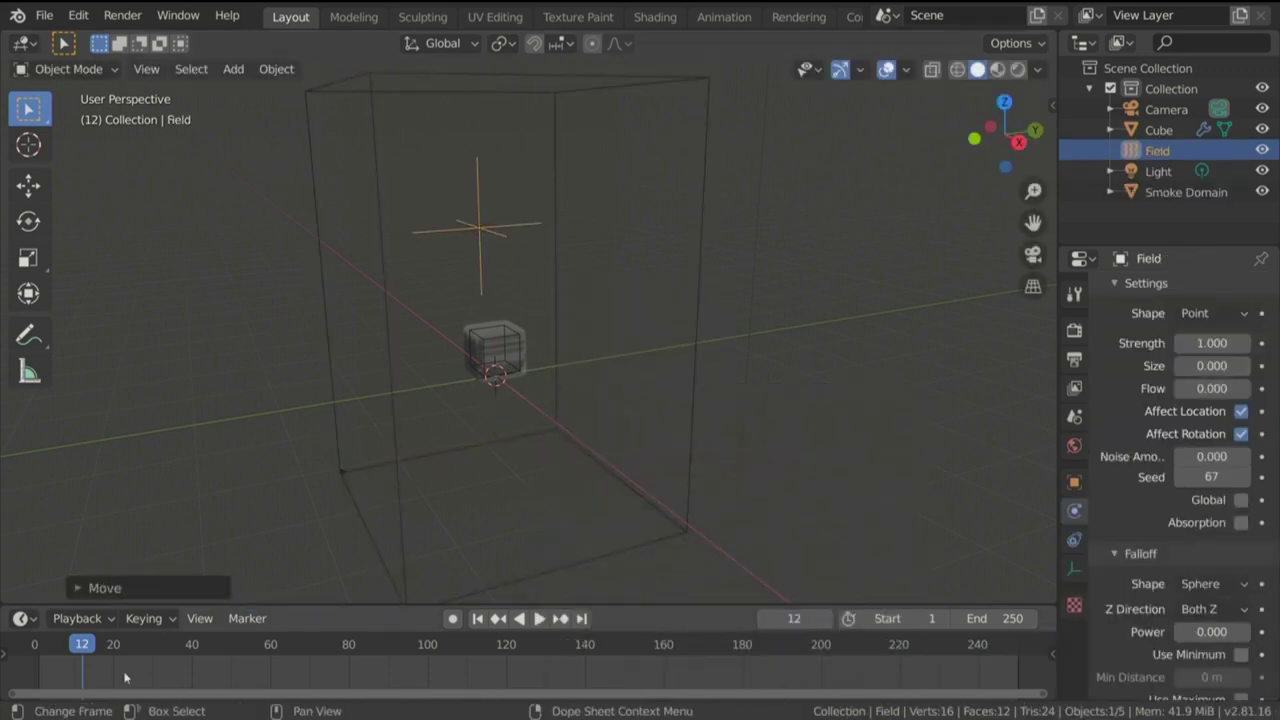
Step: Replay the simulation from the beginning to examine the turbulence field's effect on the smoke, and stop playback
left_click(36, 660)
key("space")
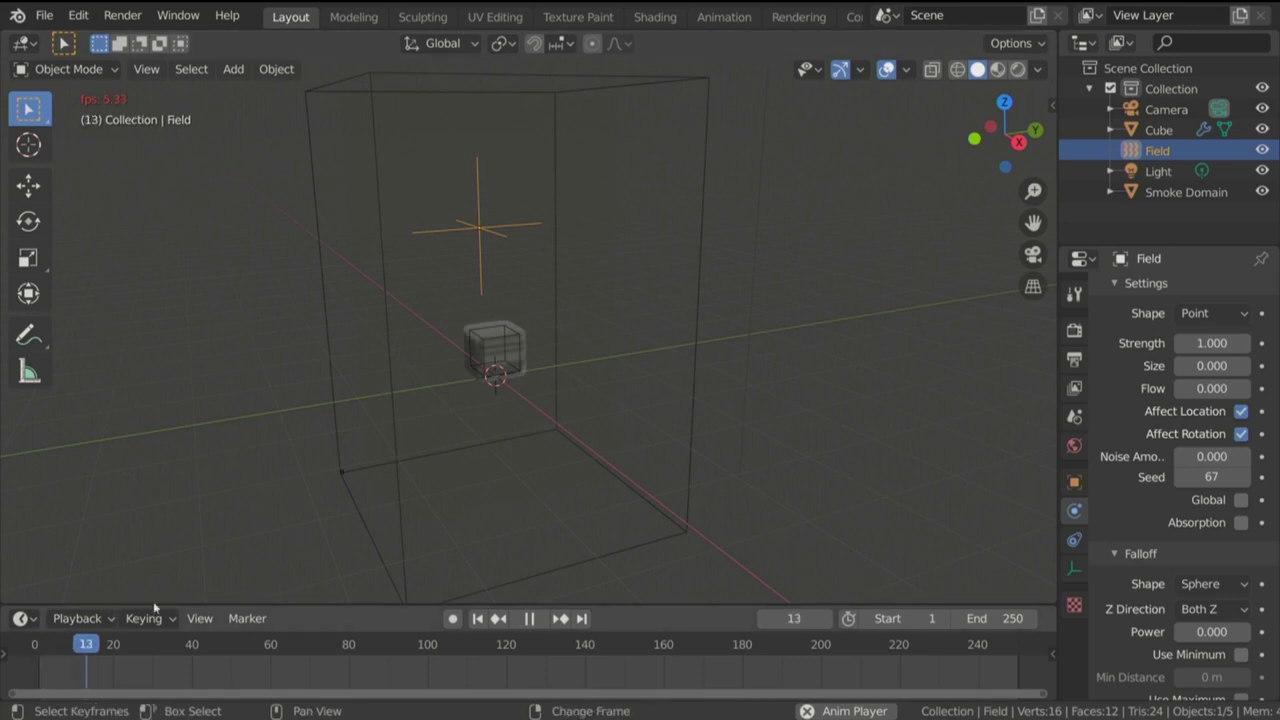
scroll(784, 392, "up", 2)
middle_click_drag(453, 336, 466, 334)
scroll(1172, 375, "up", 4)
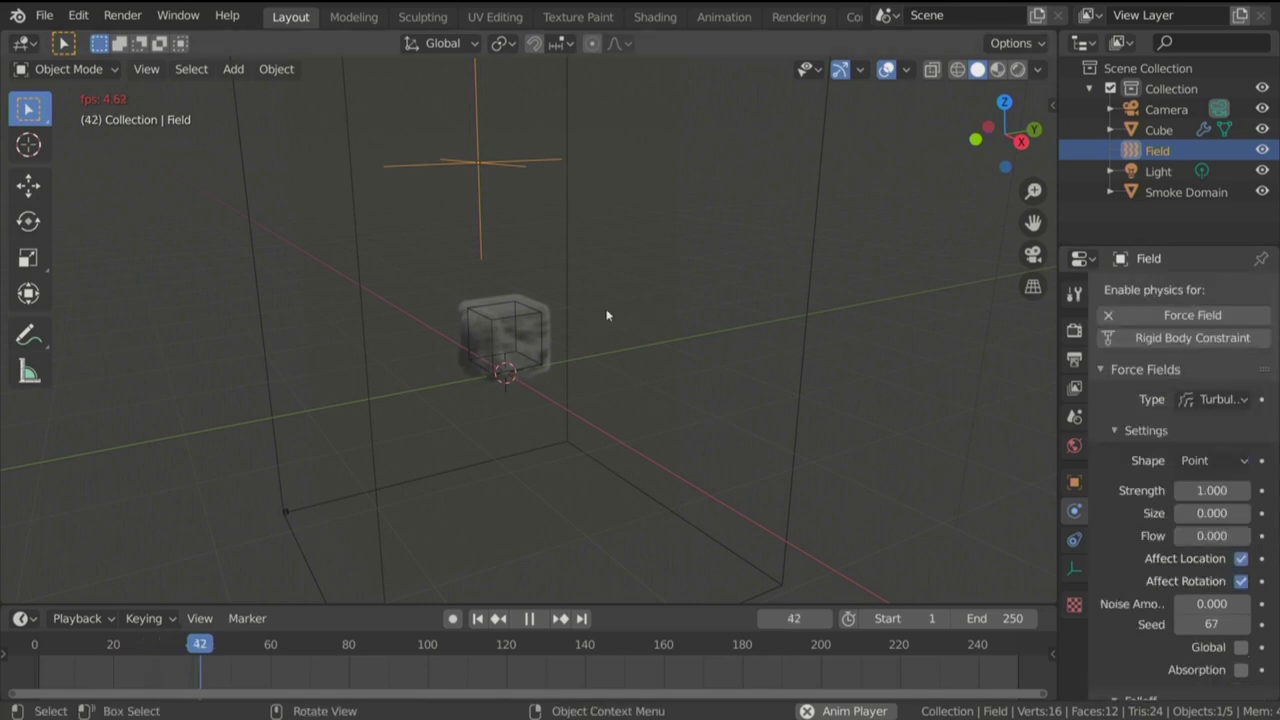
key("space")
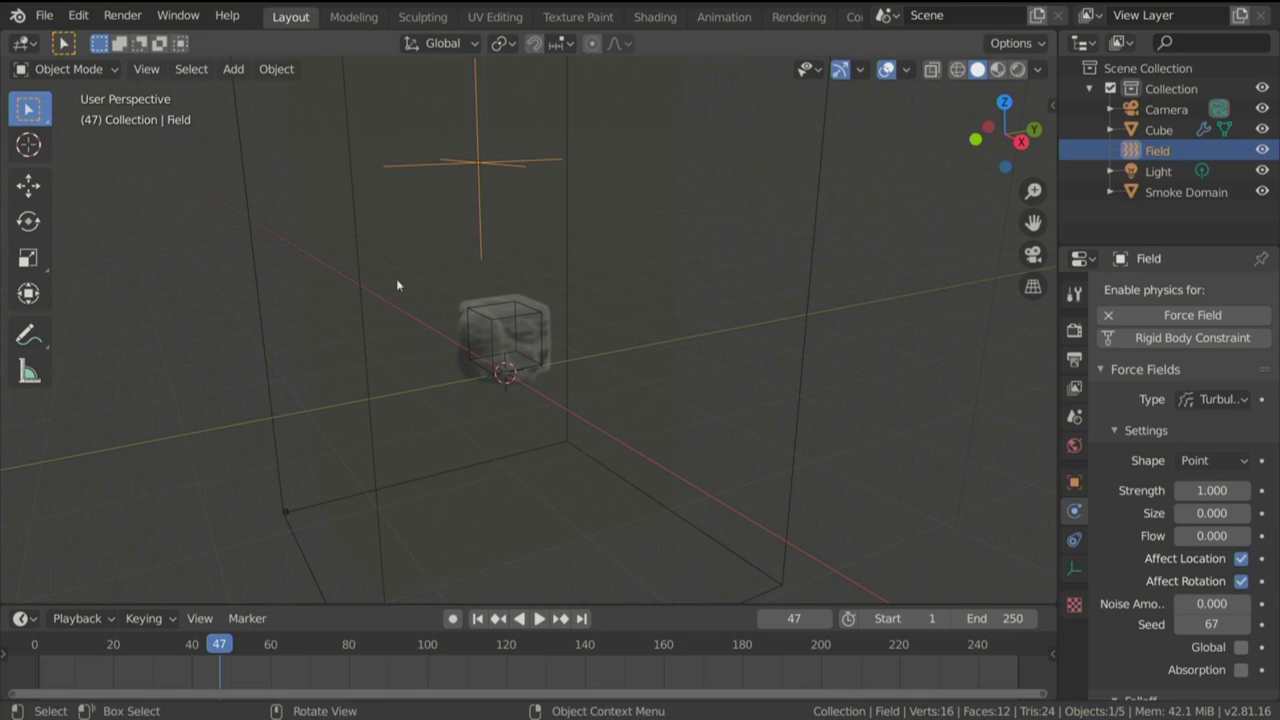
Step: Return to the timeline's start and set the turbulence field's strength to 9
key("shift+Left")
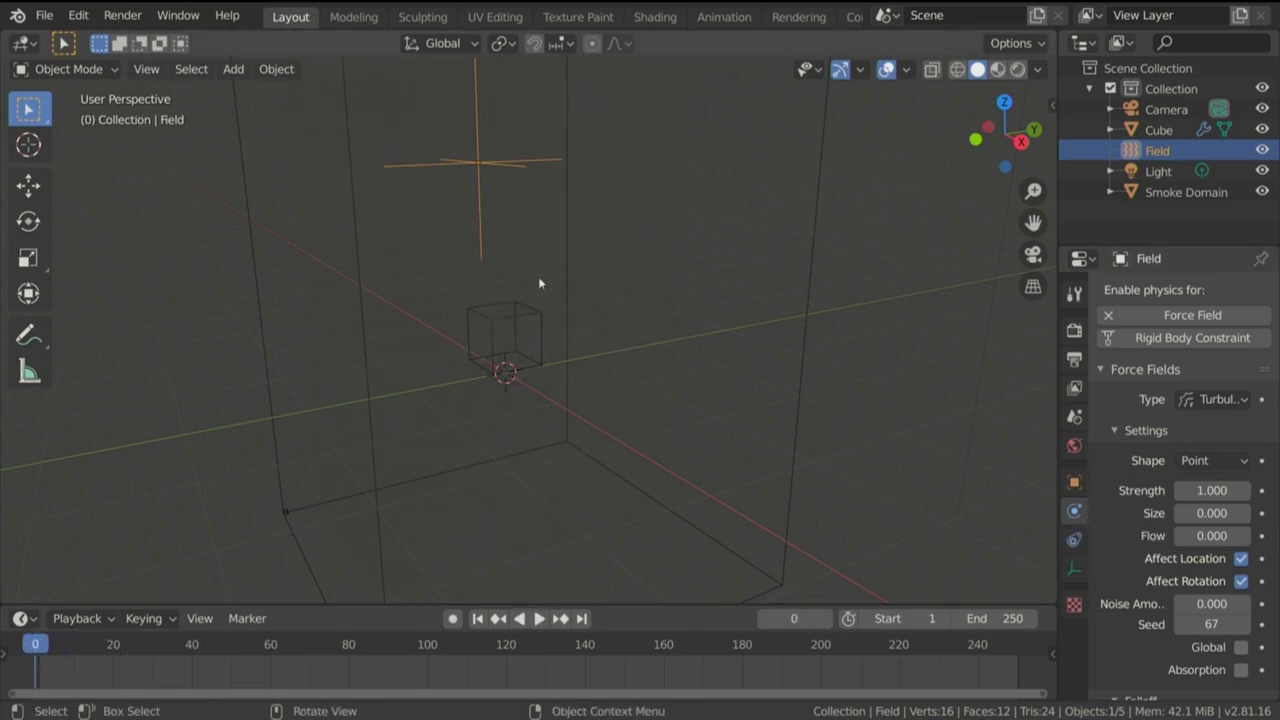
left_click(1208, 490)
key("Return")
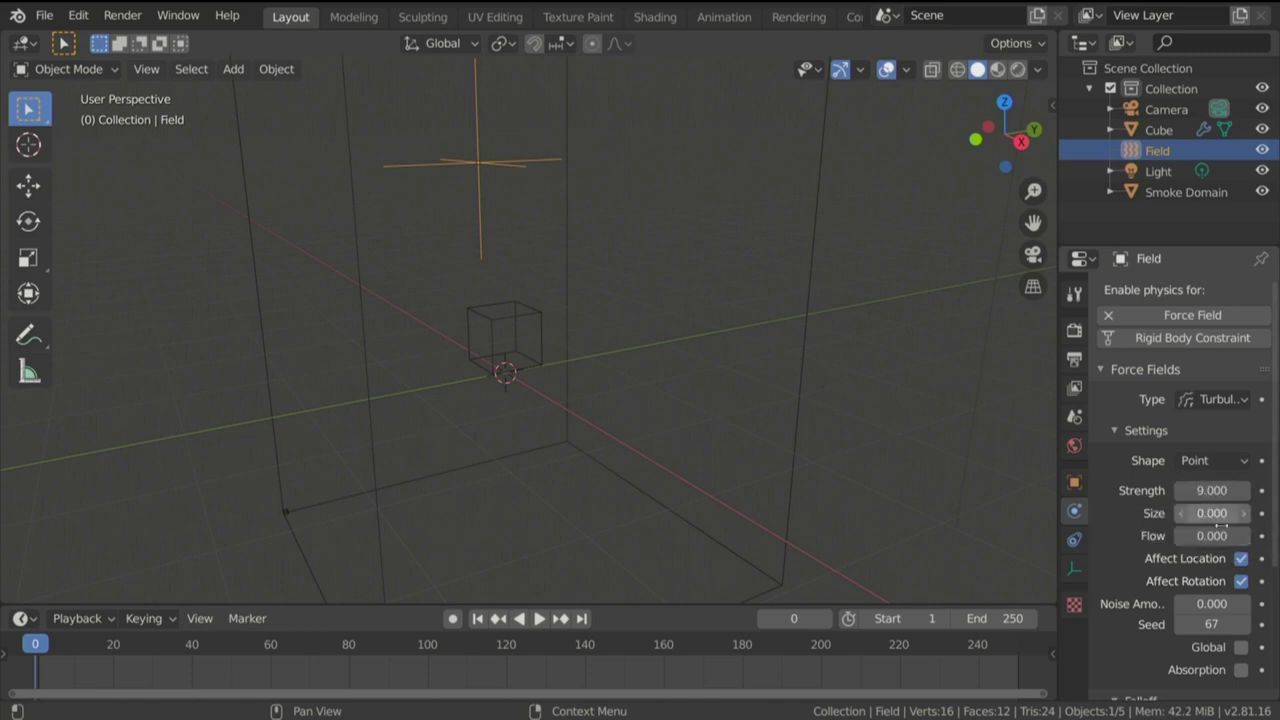
Step: Set the turbulence field's size to 1 and its flow to 2
left_click(1228, 513)
type("1")
key("Return")
left_click(1233, 536)
type("2")
key("Return")
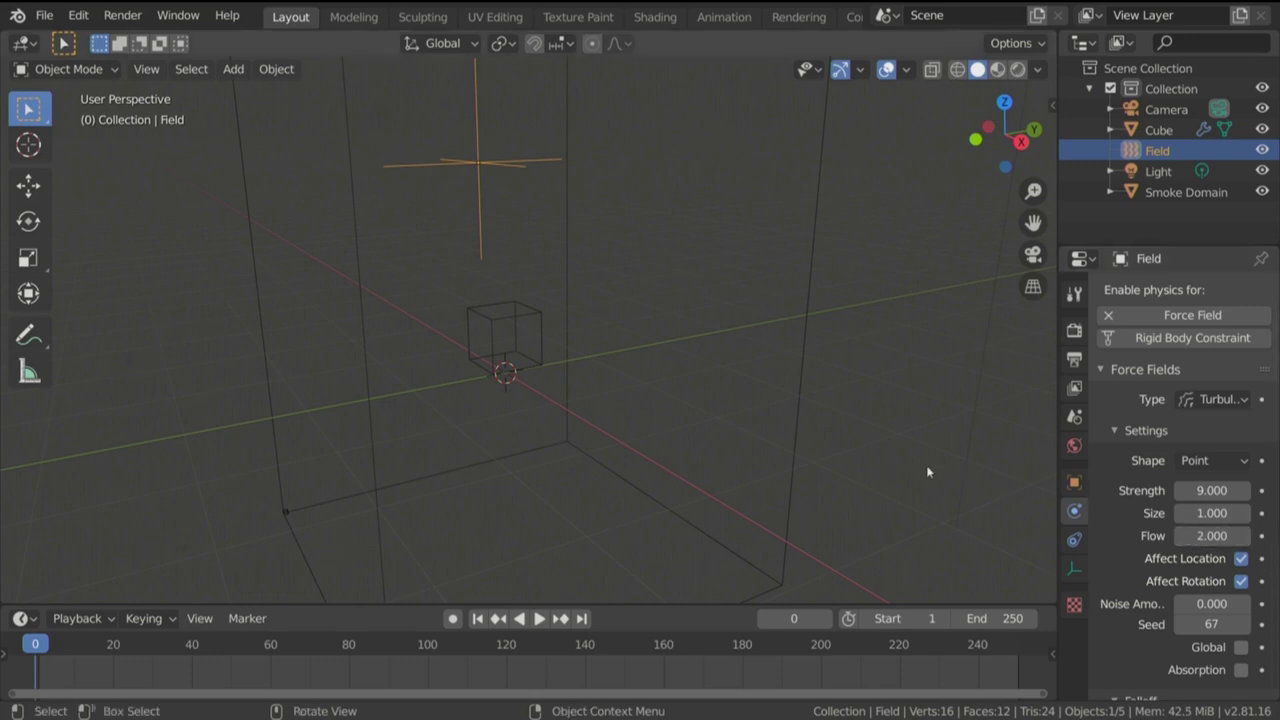
Step: Play the smoke simulation with the new turbulence settings, stop around frame 116, and examine the smoke from another side
key("space")
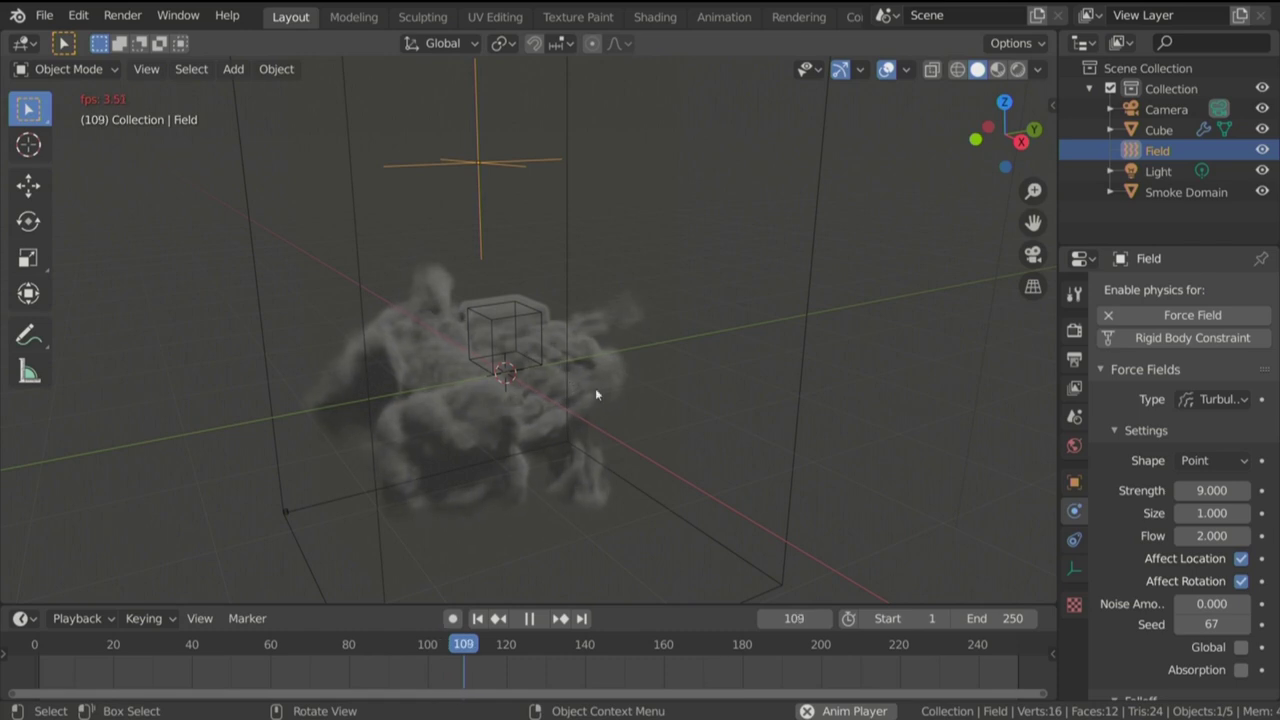
key("space")
middle_click_drag(561, 398, 446, 397)
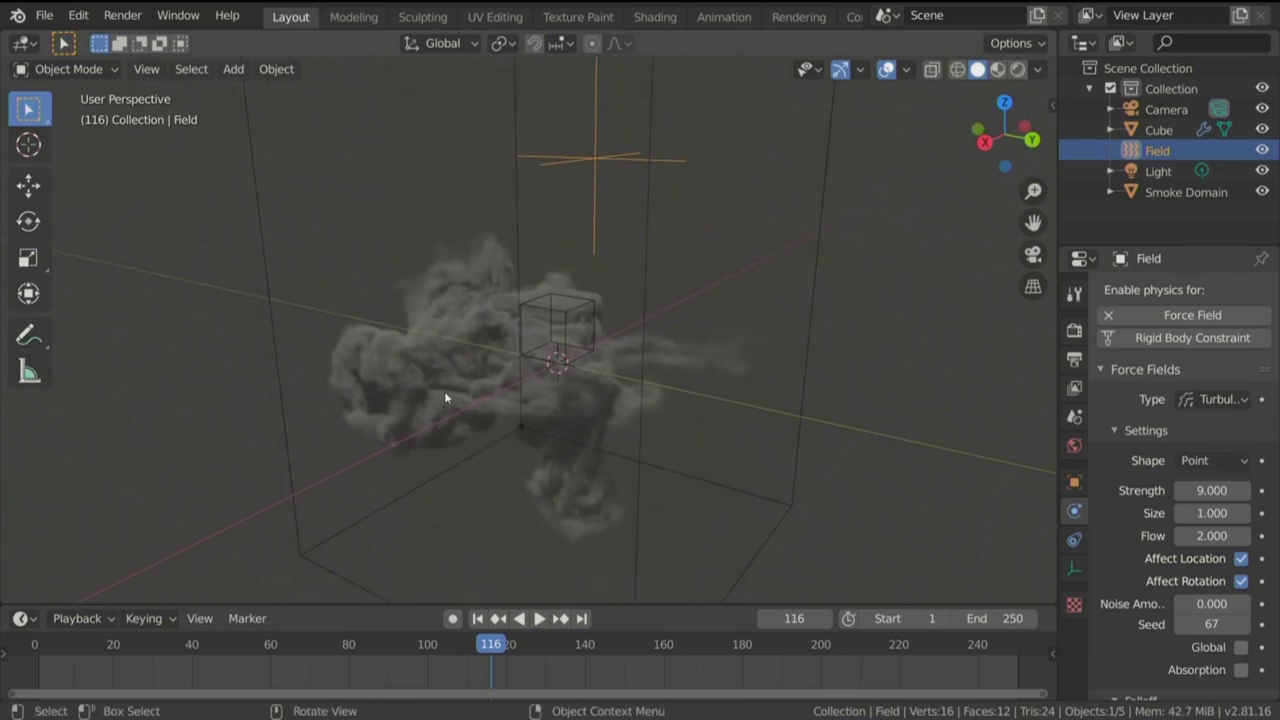
middle_click_drag(580, 368, 566, 366)
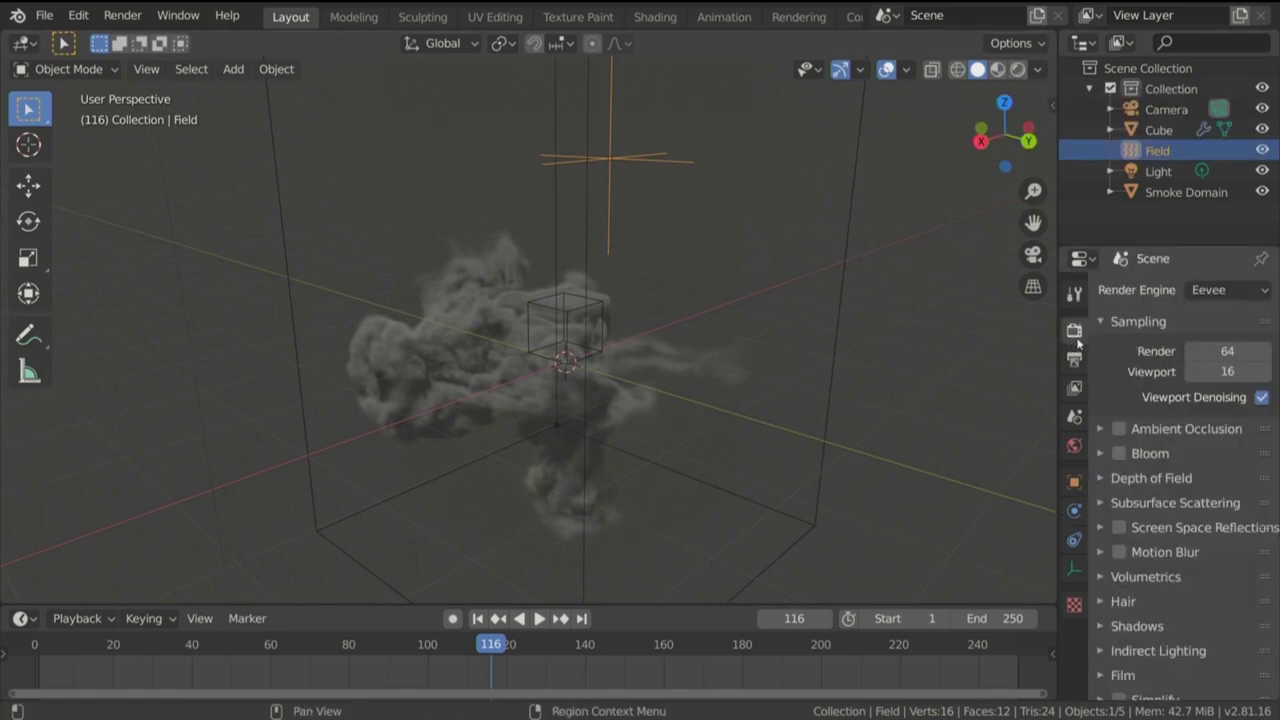
Step: Change the render engine to Cycles, preview the smoke in rendered shading, and return to solid shading
left_click(1229, 290)
left_click(1200, 364)
key("z")
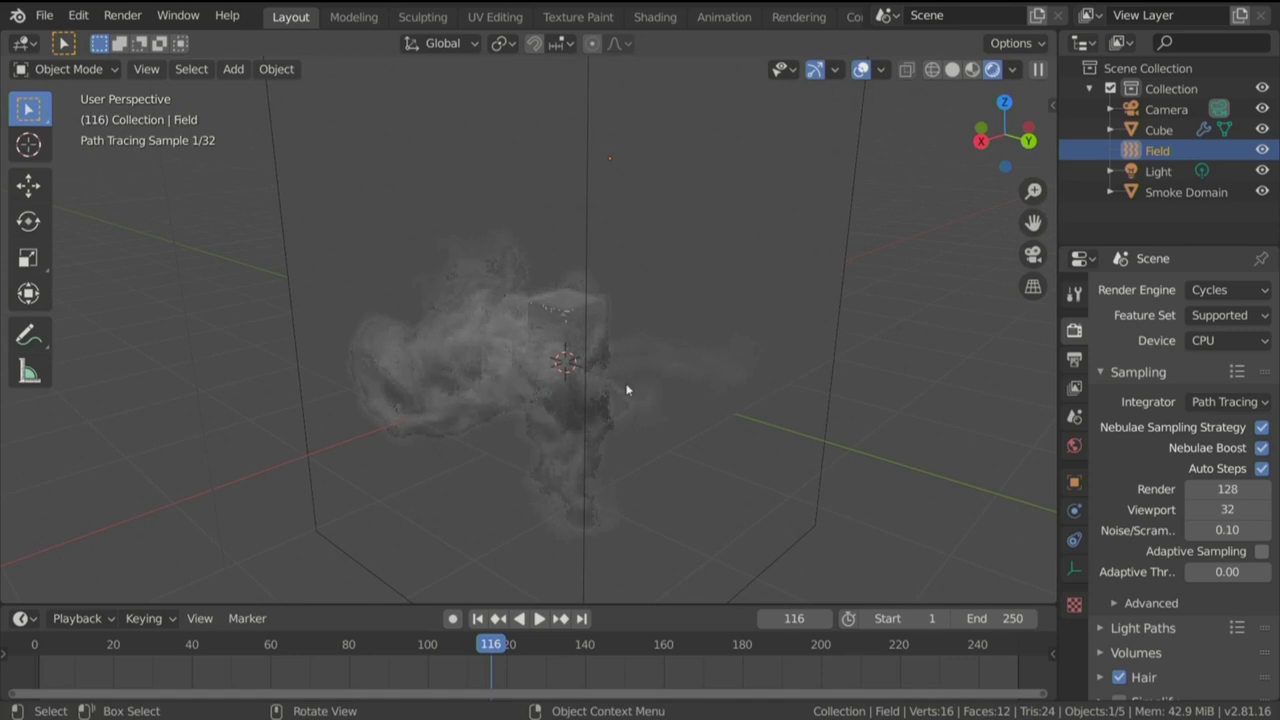
key("z")
Step: Turn off all ray visibility options for the emitter cube, from Camera to Shadow, and preview the smoke in rendered shading
left_click(569, 314)
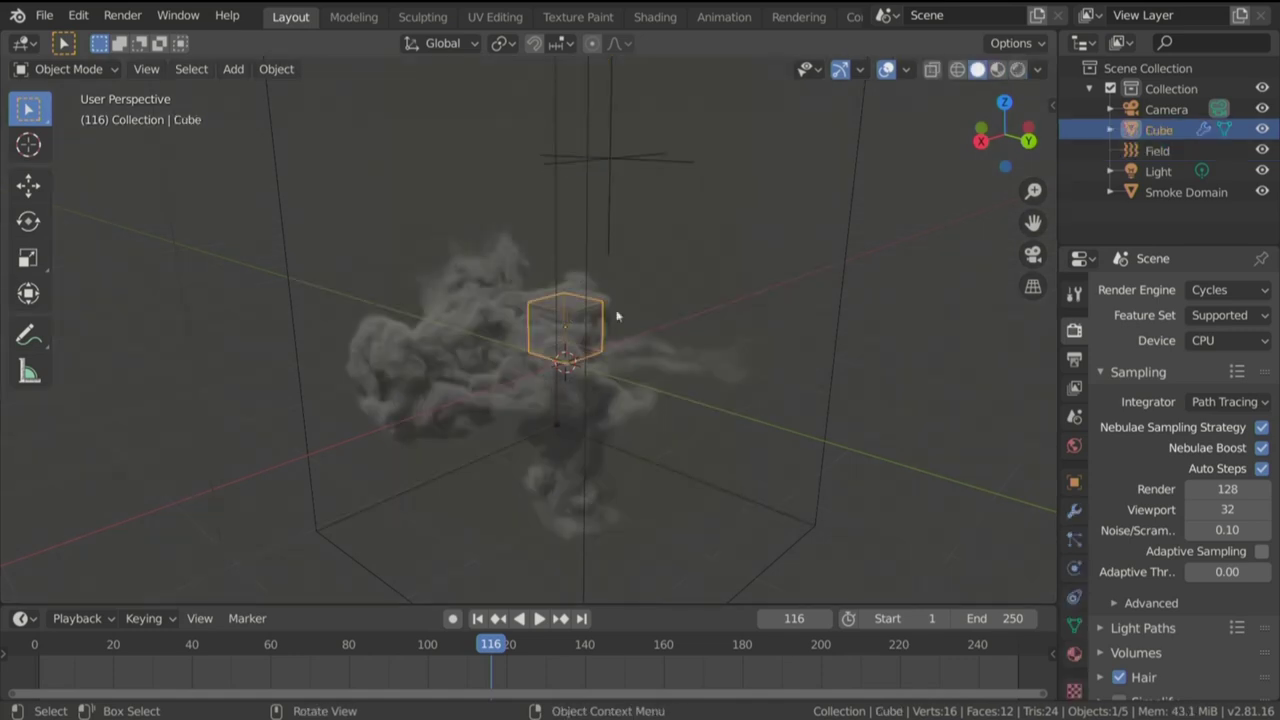
left_click(1074, 482)
scroll(1195, 563, "down", 3)
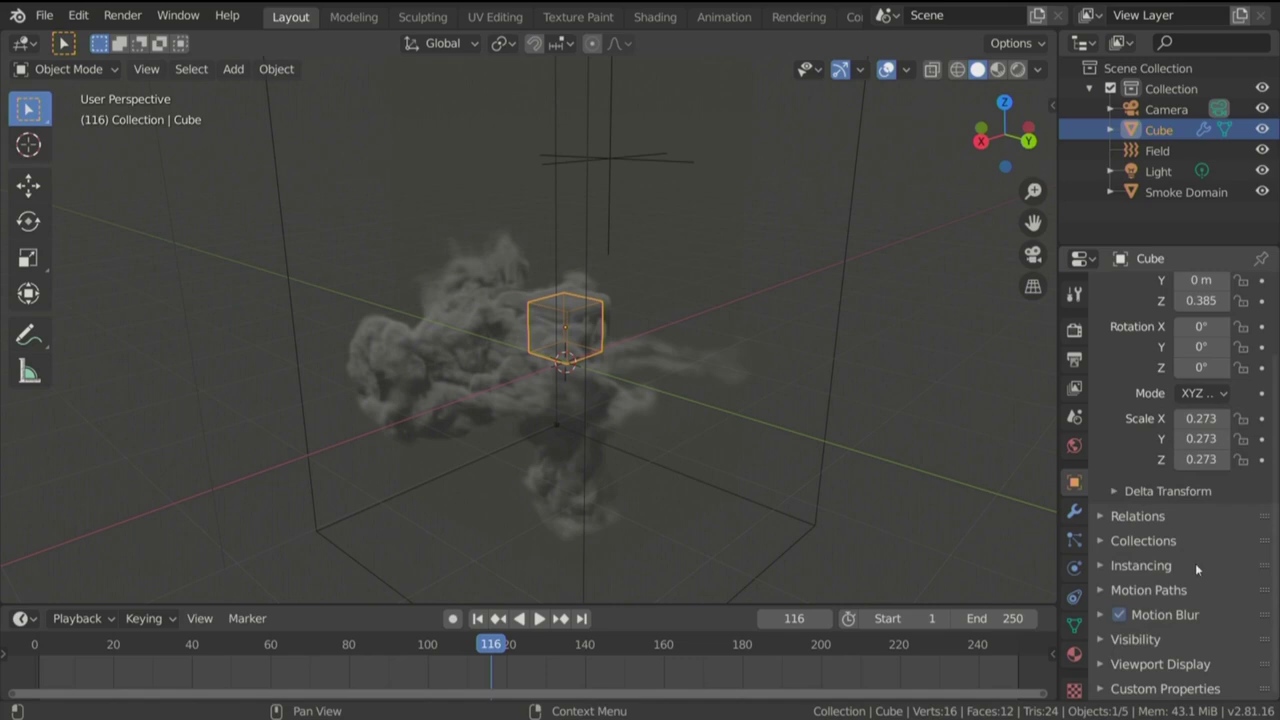
left_click(1135, 639)
scroll(1200, 610, "down", 5)
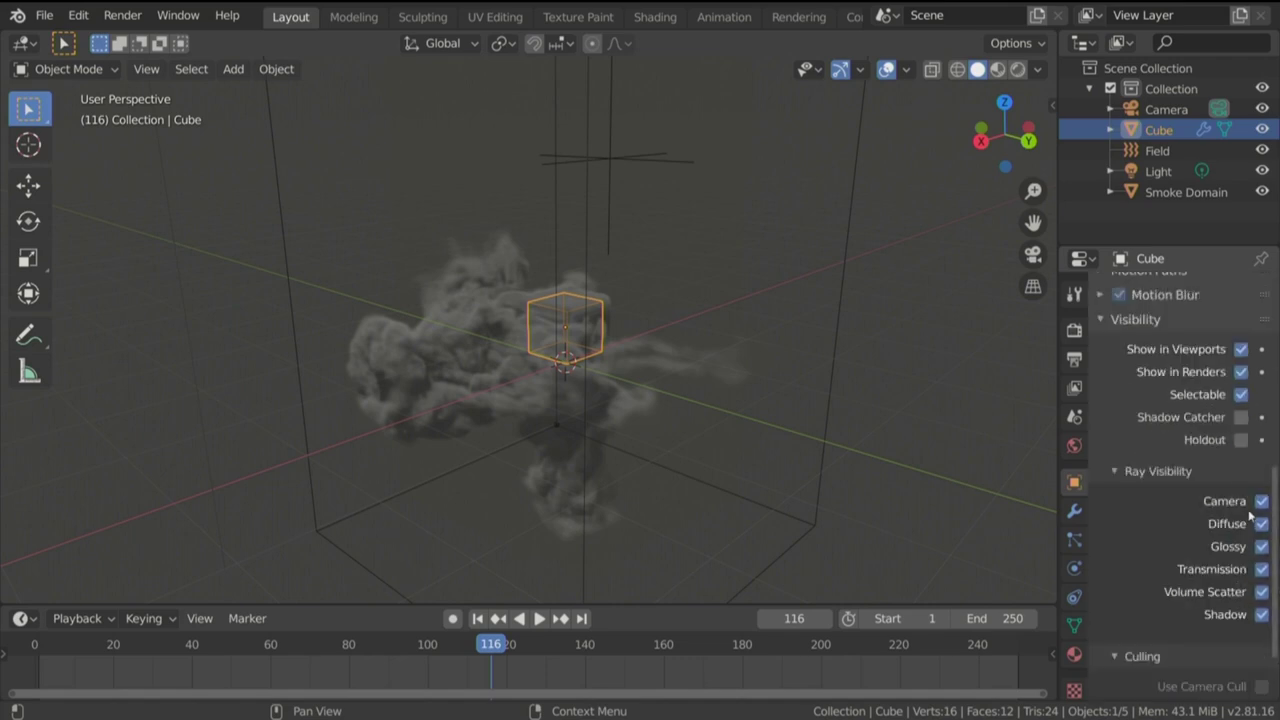
left_click_drag(1259, 505, 1266, 609)
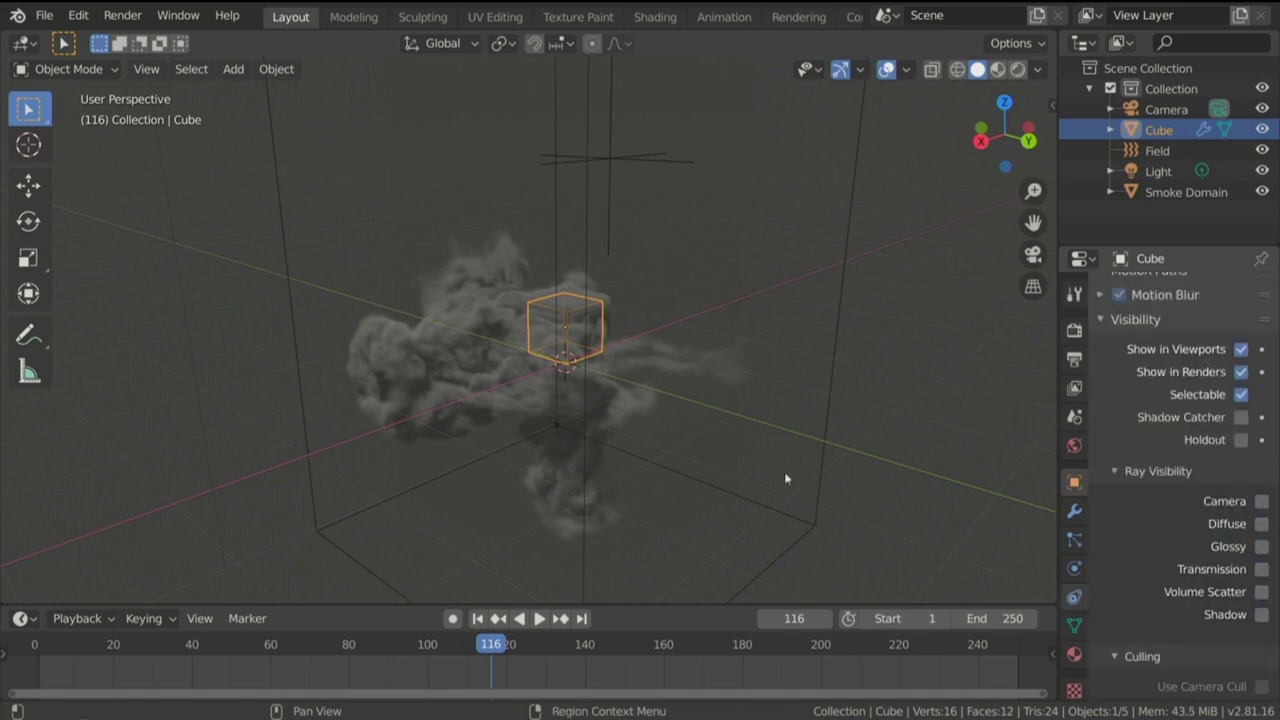
key("z")
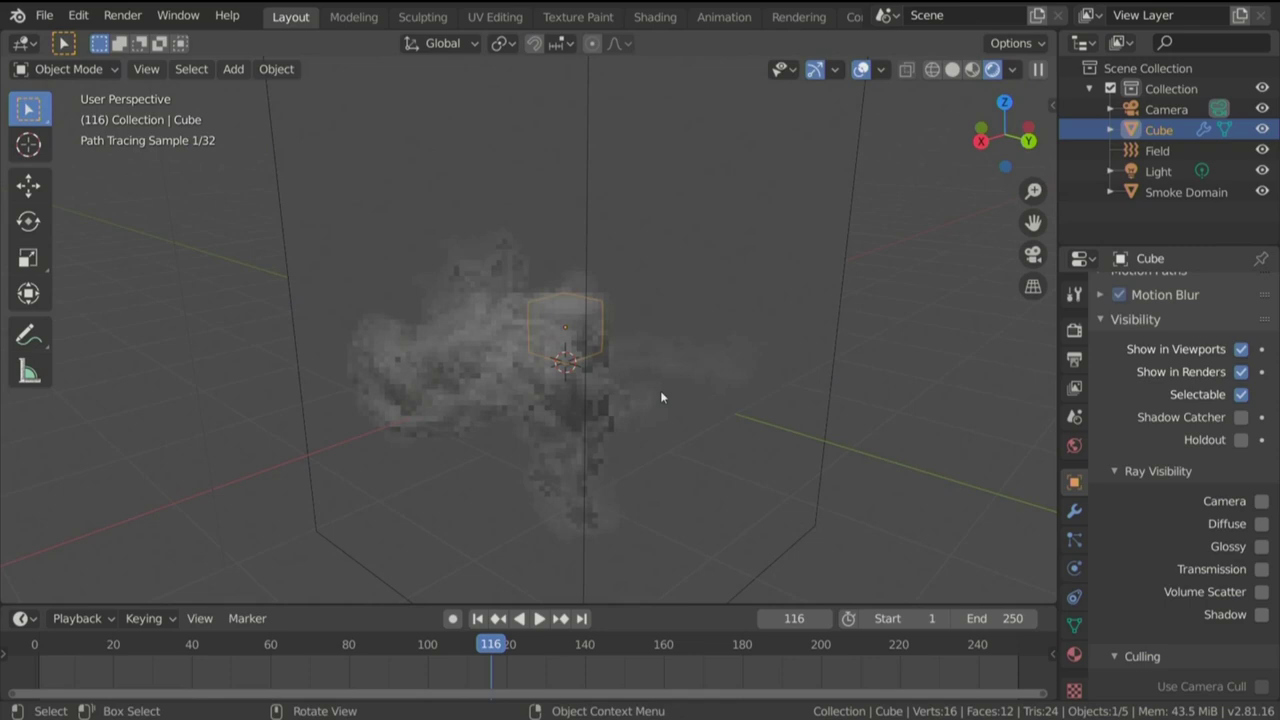
Step: Review the world background settings and the Cycles render settings
left_click(1074, 445)
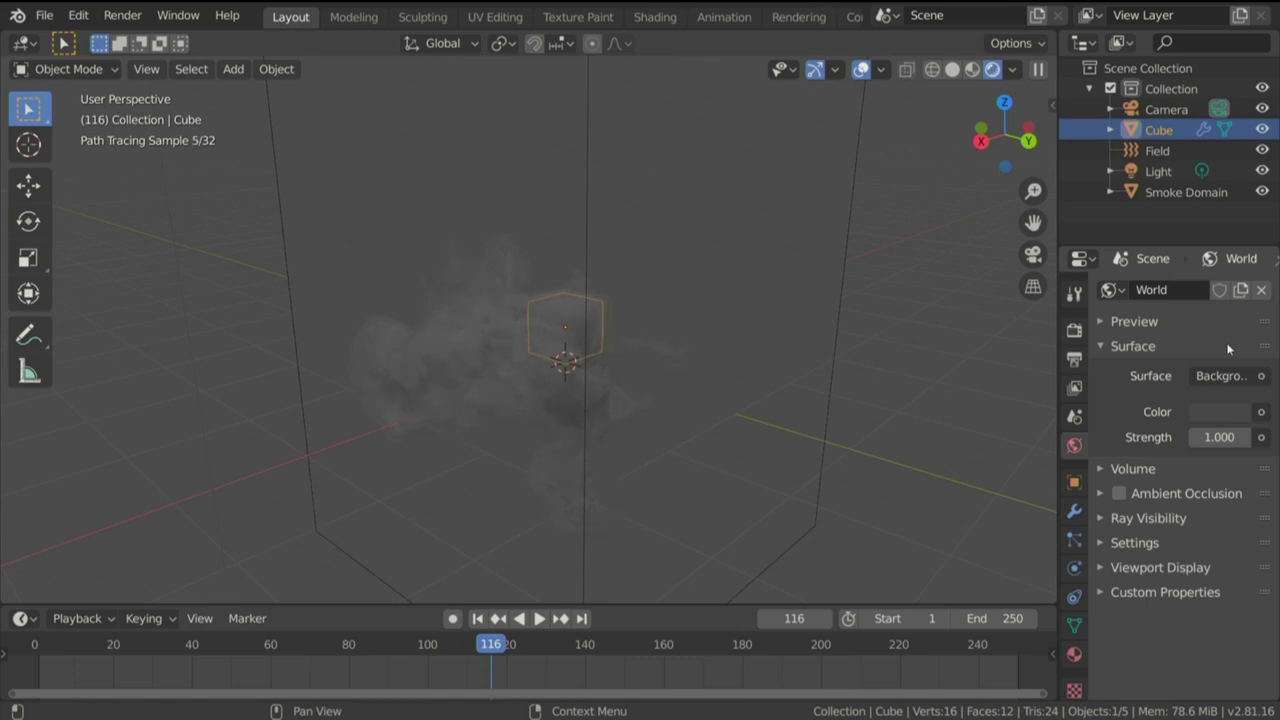
left_click(1075, 331)
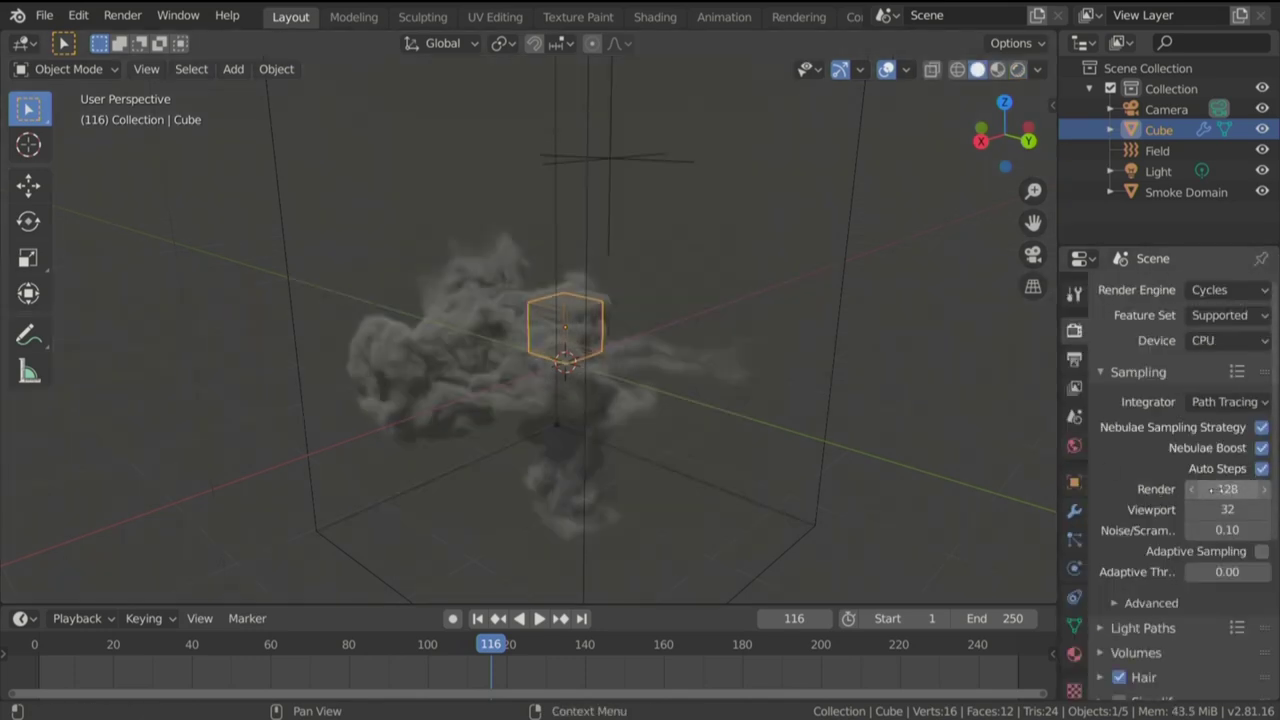
scroll(1206, 472, "down", 5)
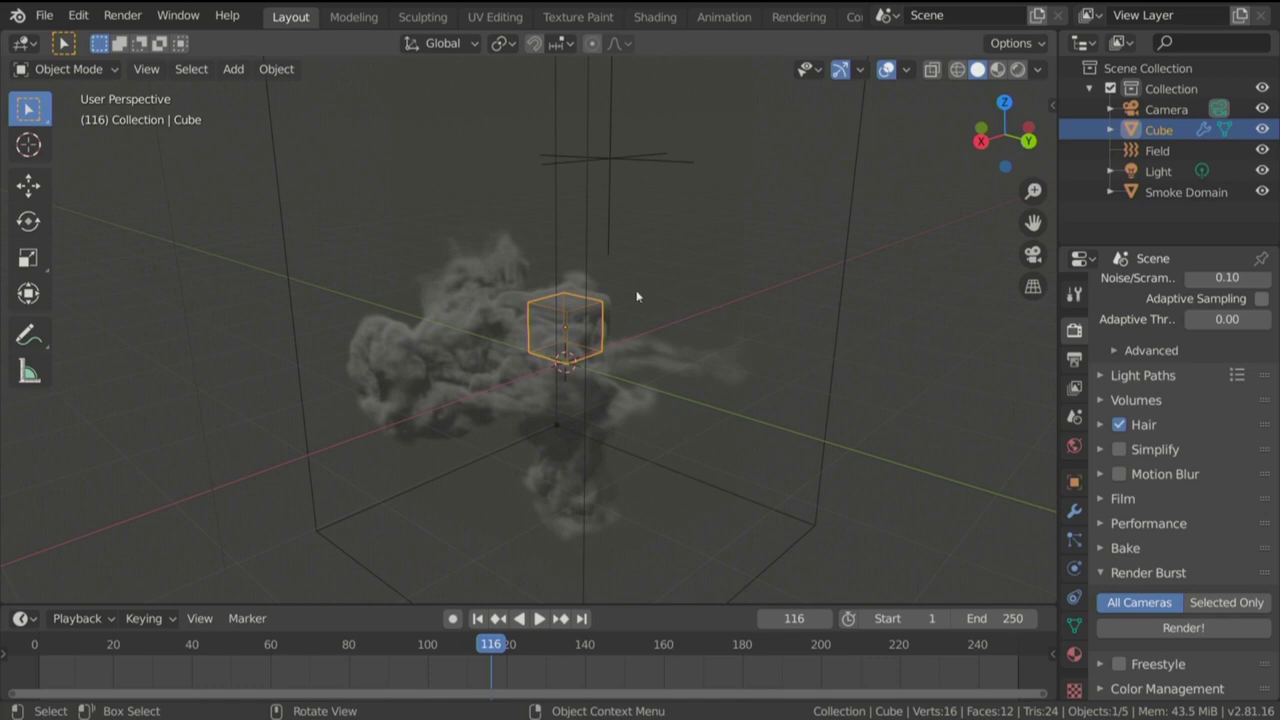
Step: Start opening another file without saving the current scene, and browse to the scenes folder 02_smoke_sim_02
left_click(44, 15)
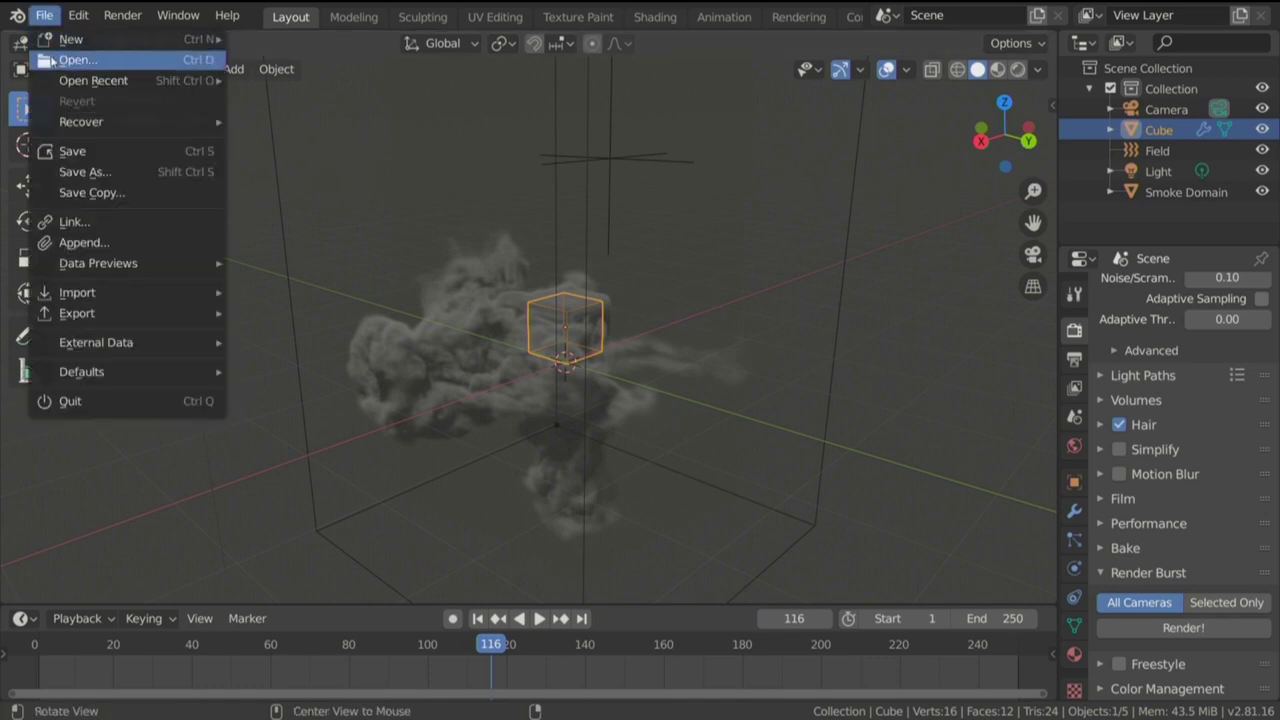
left_click(344, 124)
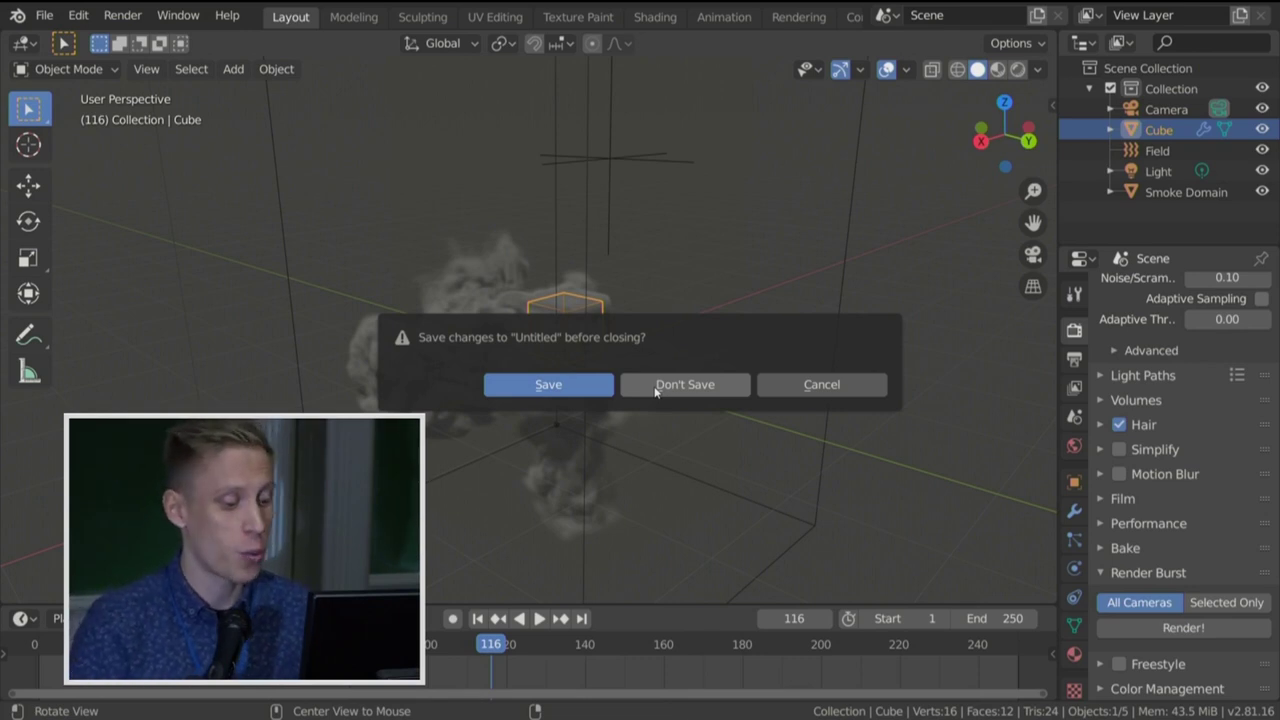
left_click(656, 391)
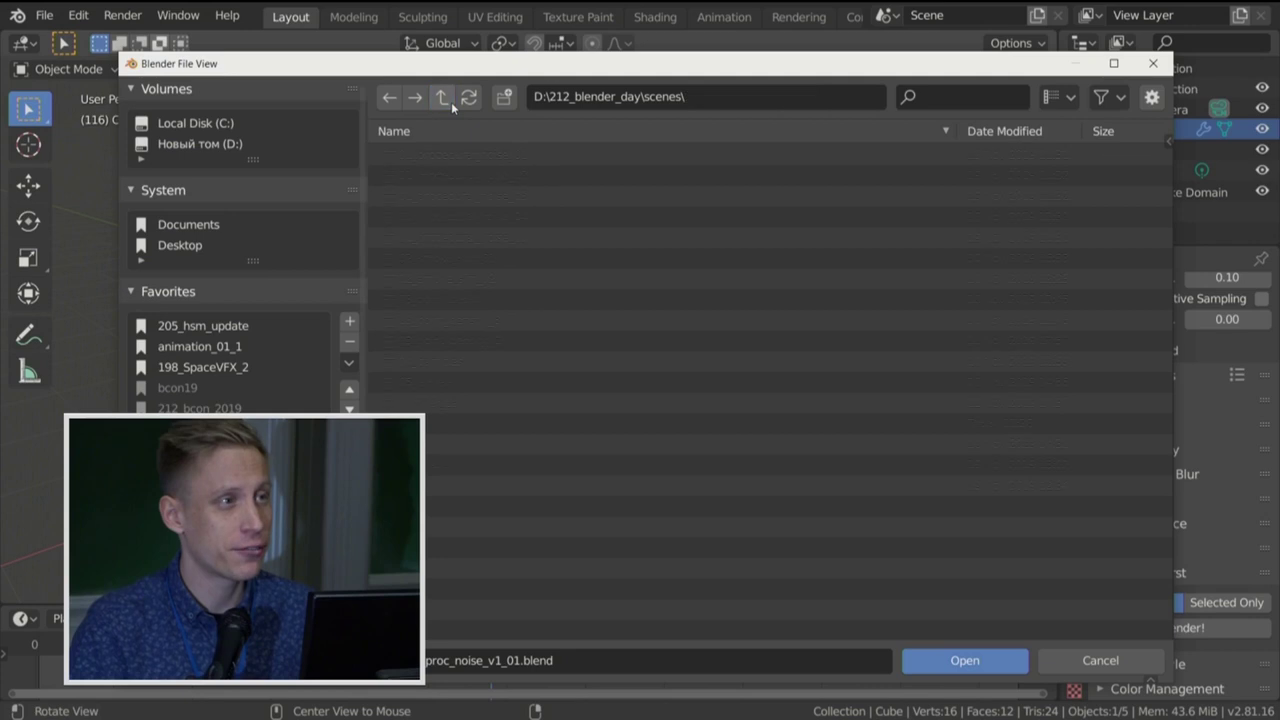
left_click(451, 102)
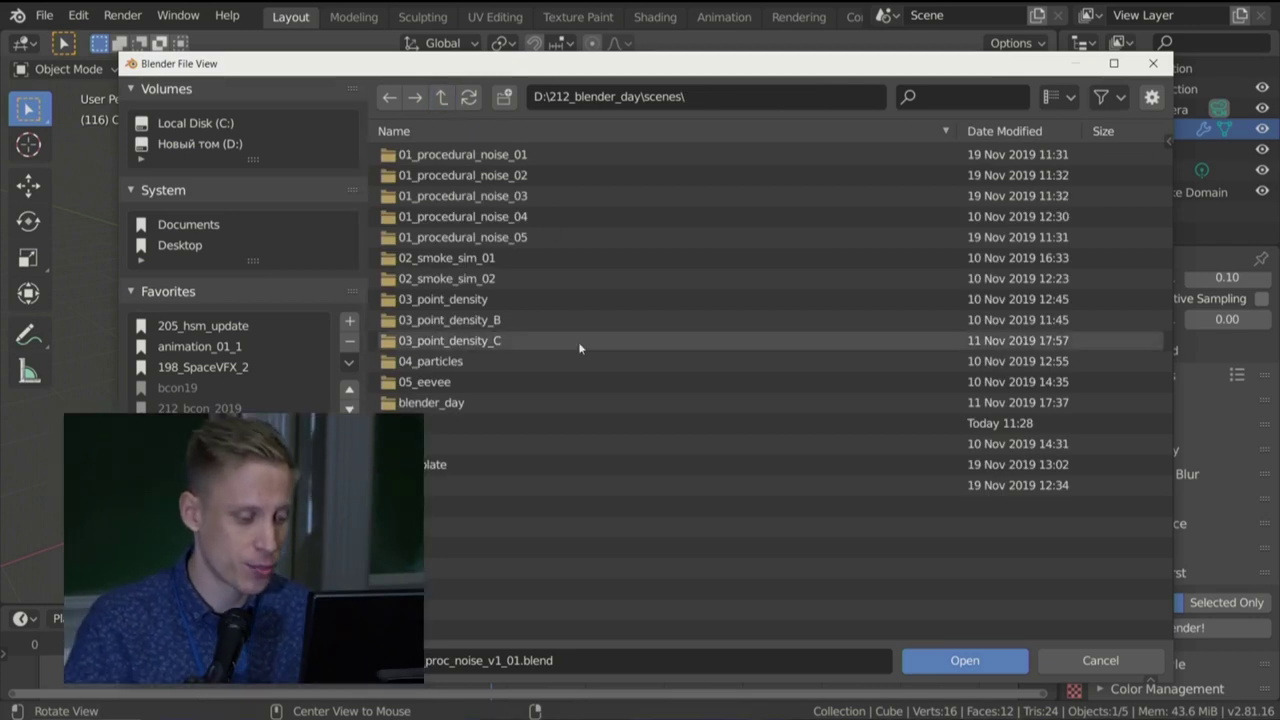
left_click(476, 280)
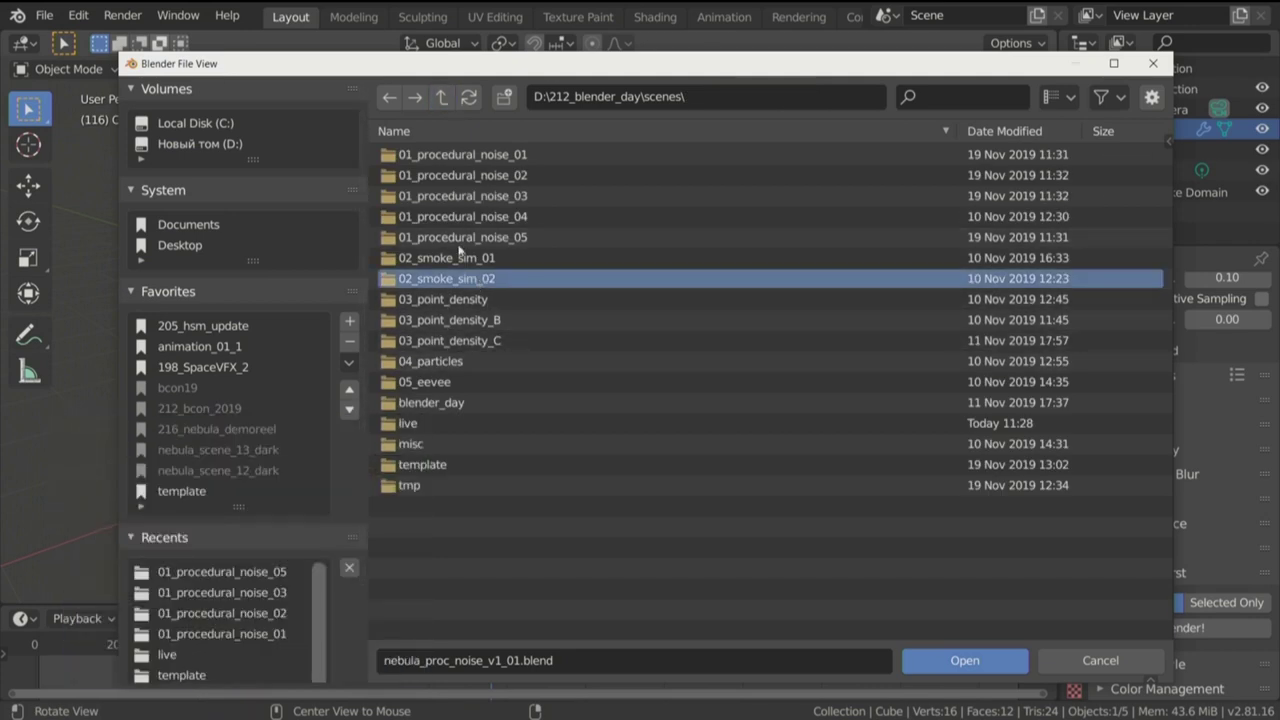
key("Return")
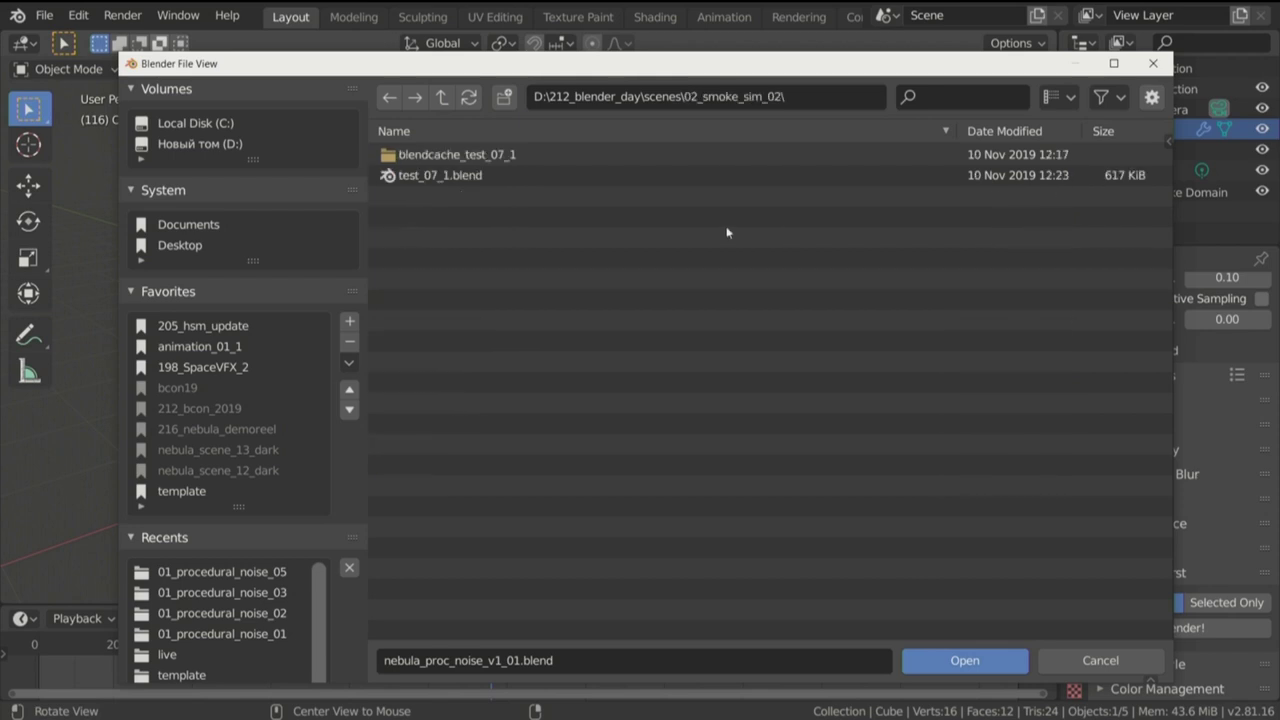
Step: Open test_07_1.blend and examine its smoke nebula in rendered shading from the camera and from another angle
left_click(440, 176)
left_click(965, 660)
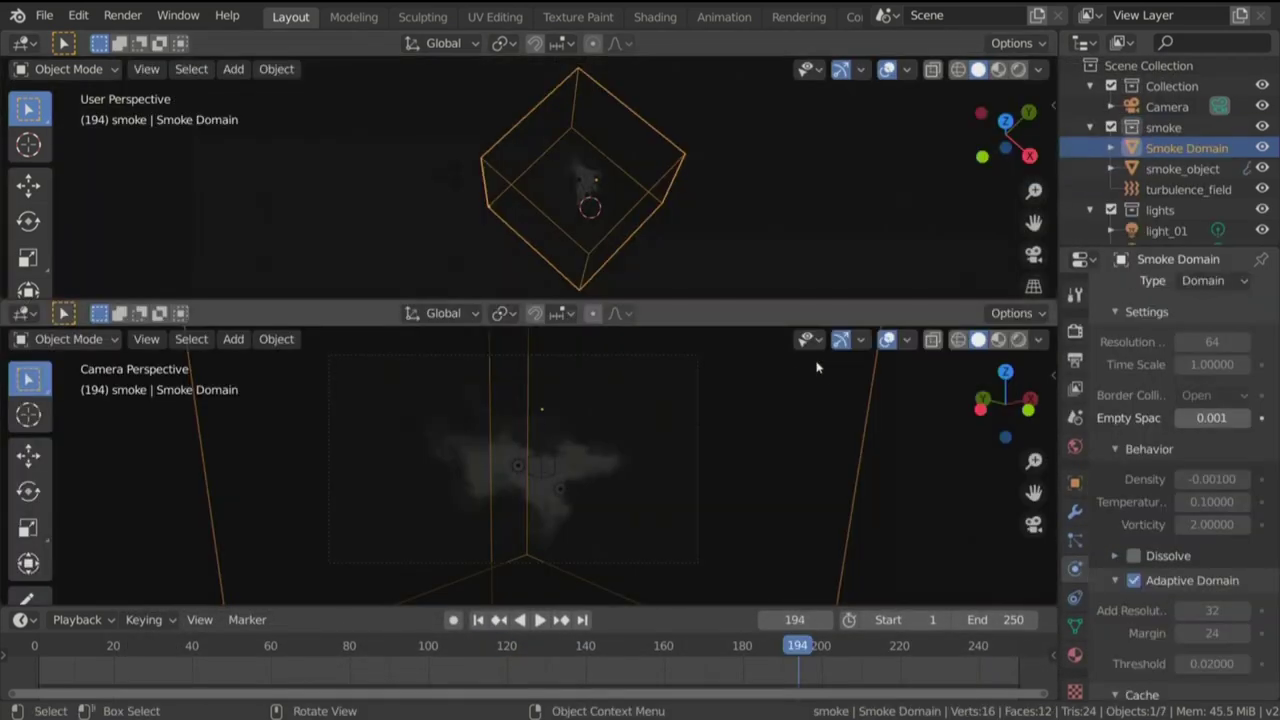
key("shift+z")
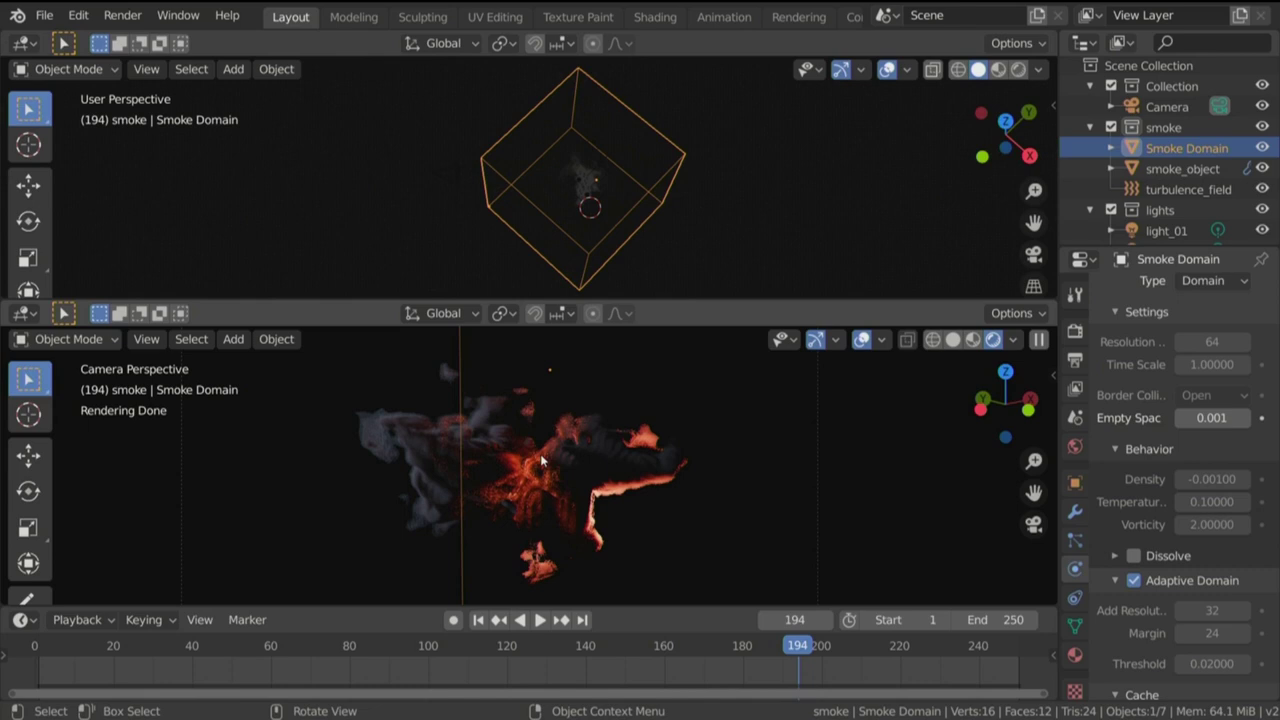
mouse_move(541, 461)
middle_mouse_down()
mouse_move(509, 462)
mouse_move(545, 493)
mouse_move(570, 425)
mouse_move(633, 390)
middle_mouse_up()
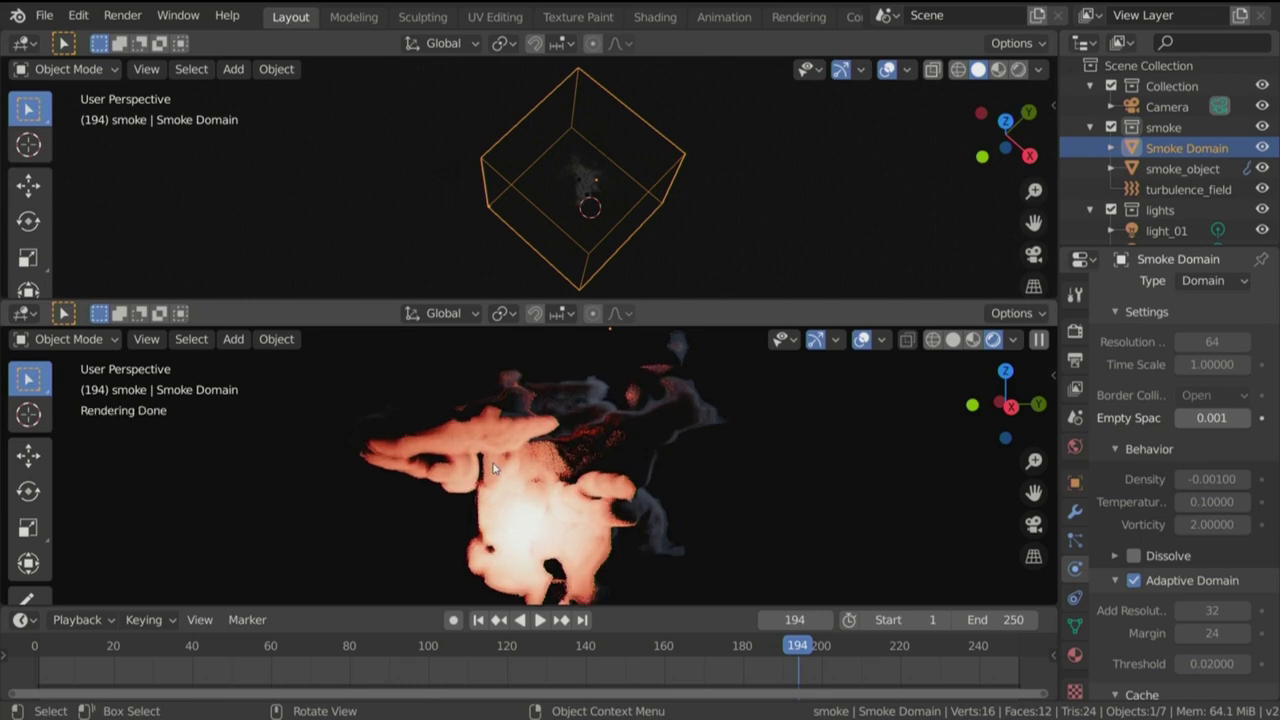
Step: Open the particle nebula scene from the 04_particles folder
left_click(44, 15)
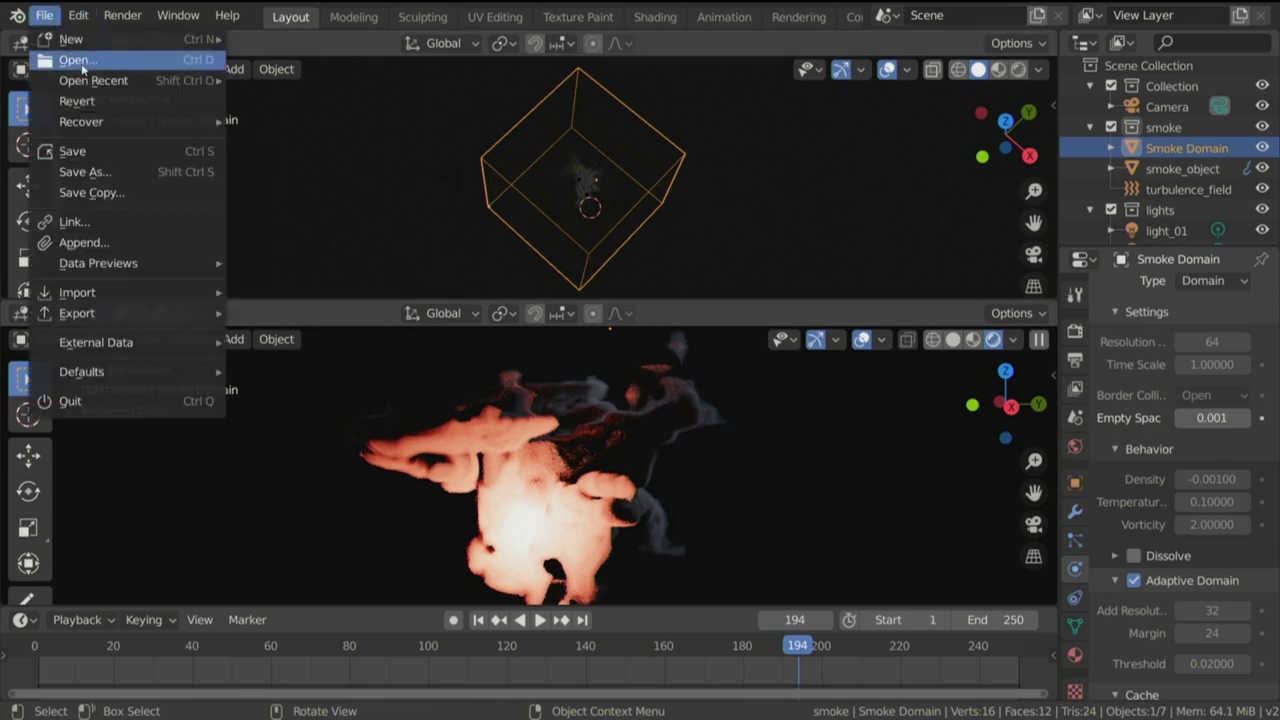
left_click(75, 58)
left_click(442, 97)
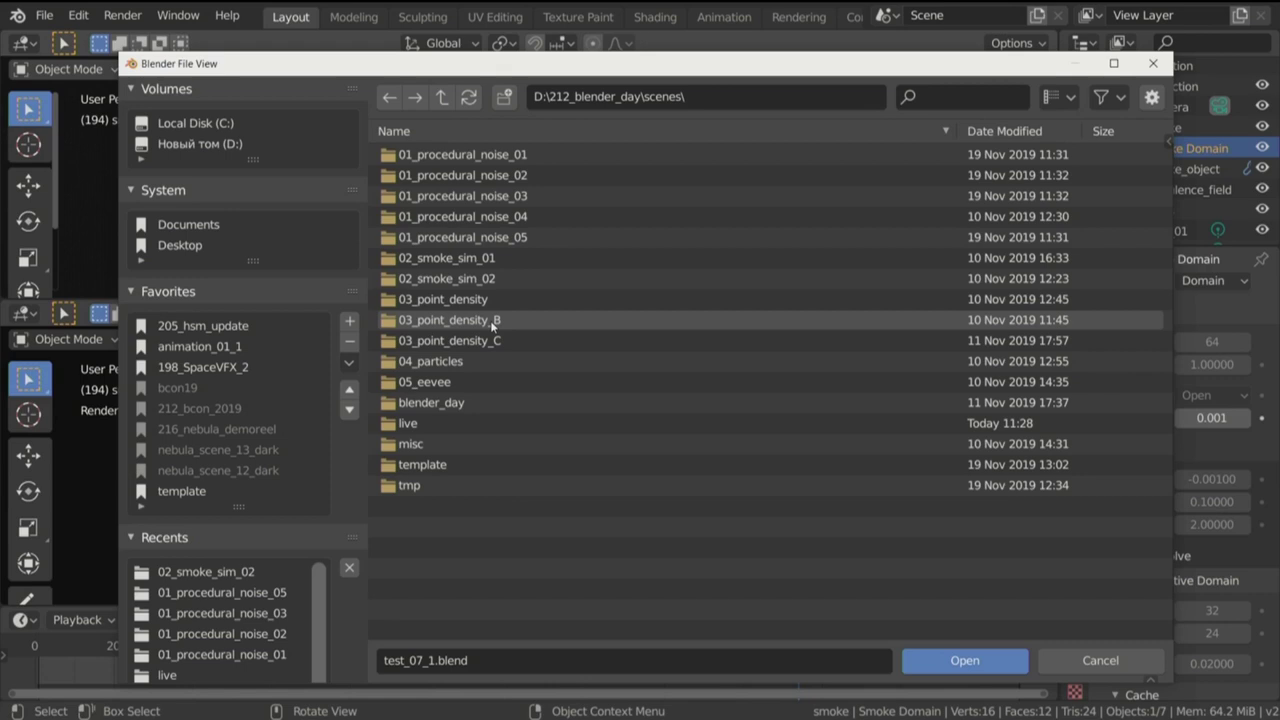
left_click(450, 362)
left_click(453, 180)
left_click(968, 662)
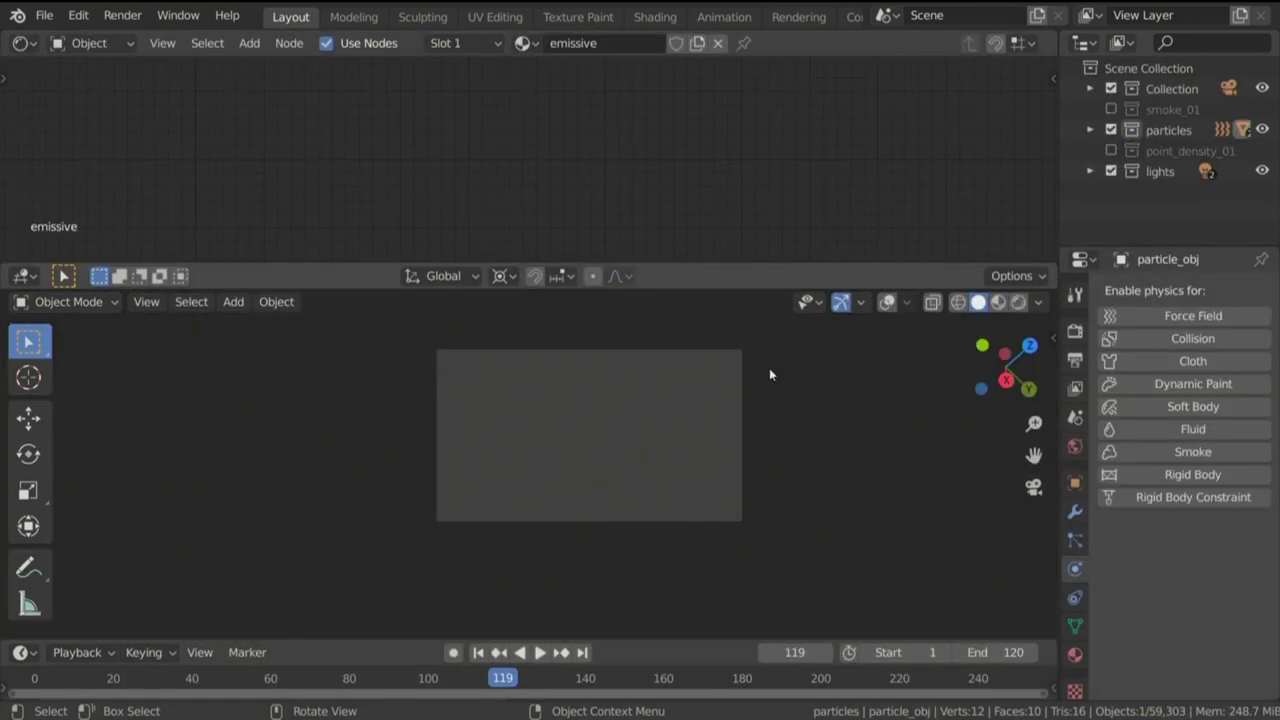
Step: Show the viewport overlays and set the solid-shading background to a custom white viewport colour
left_click(887, 302)
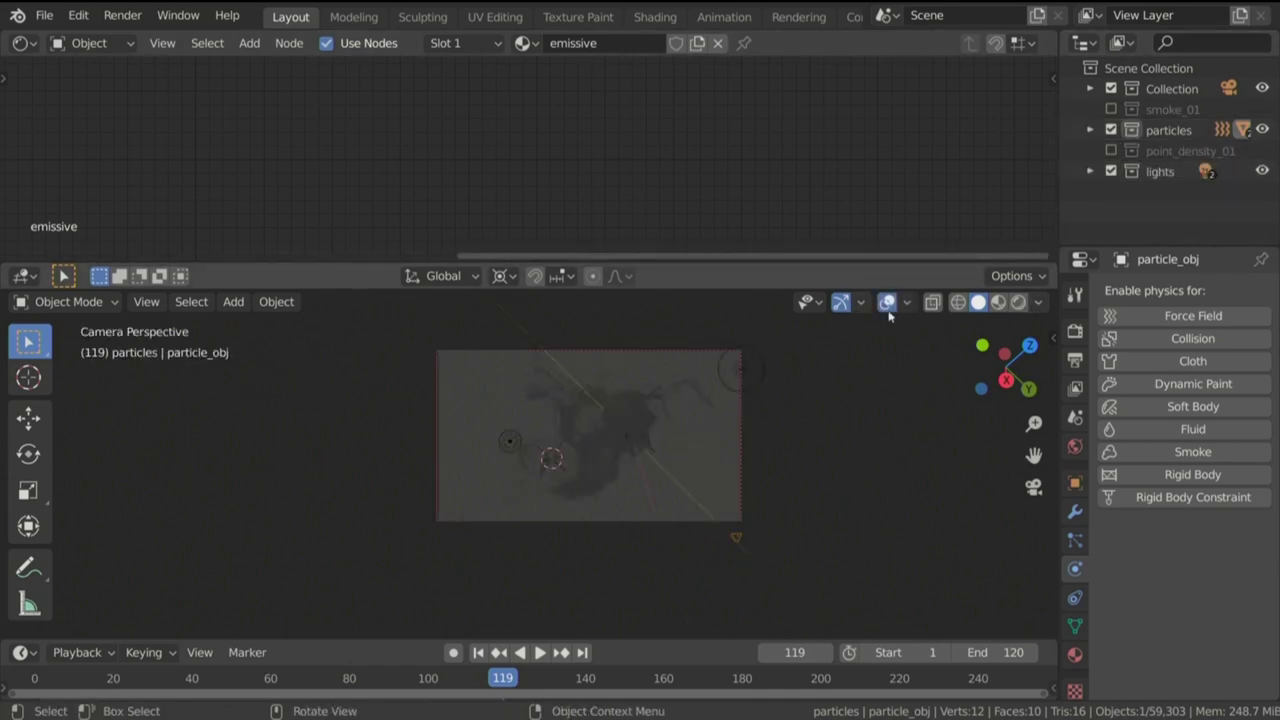
left_click(1037, 302)
left_click(1037, 303)
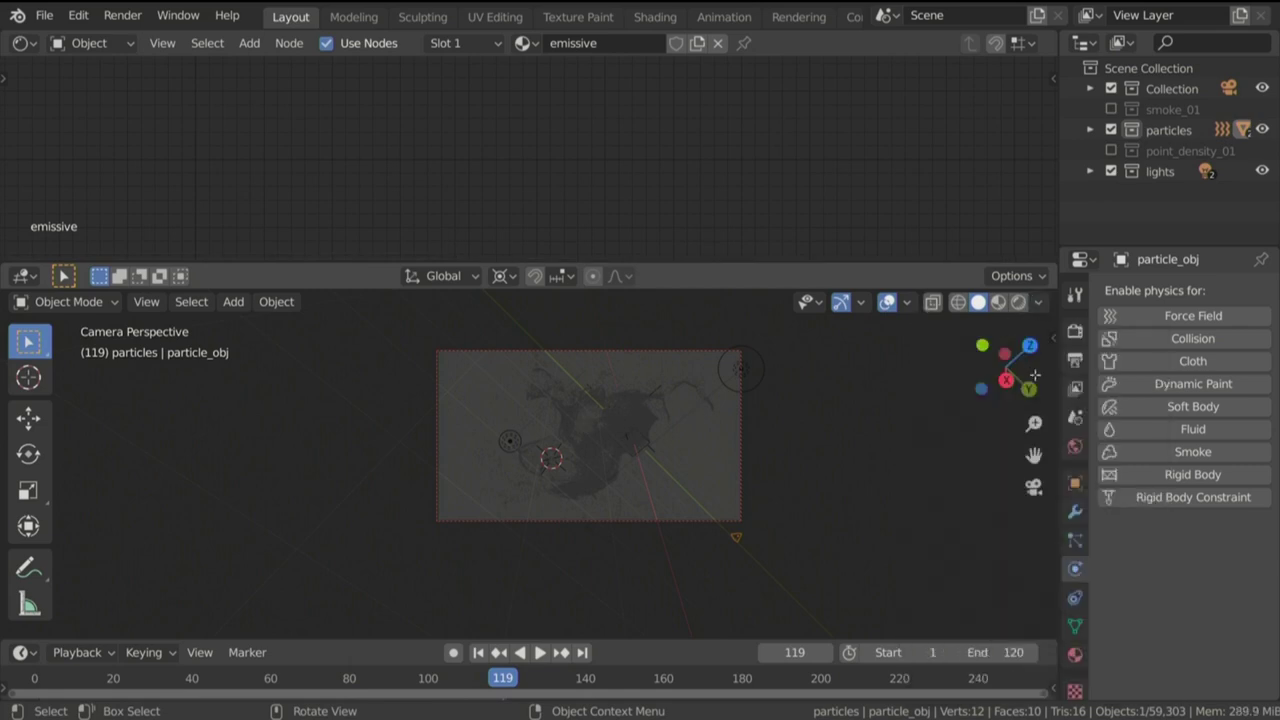
left_click(1038, 303)
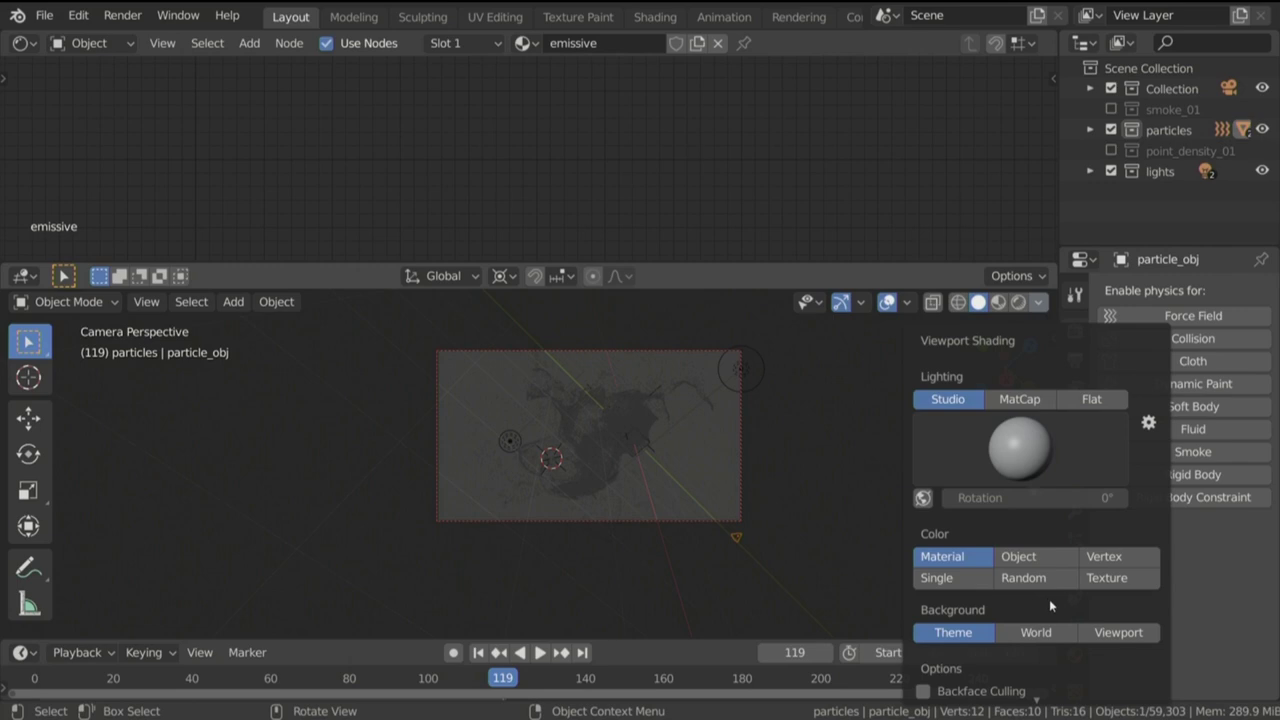
left_click(1105, 632)
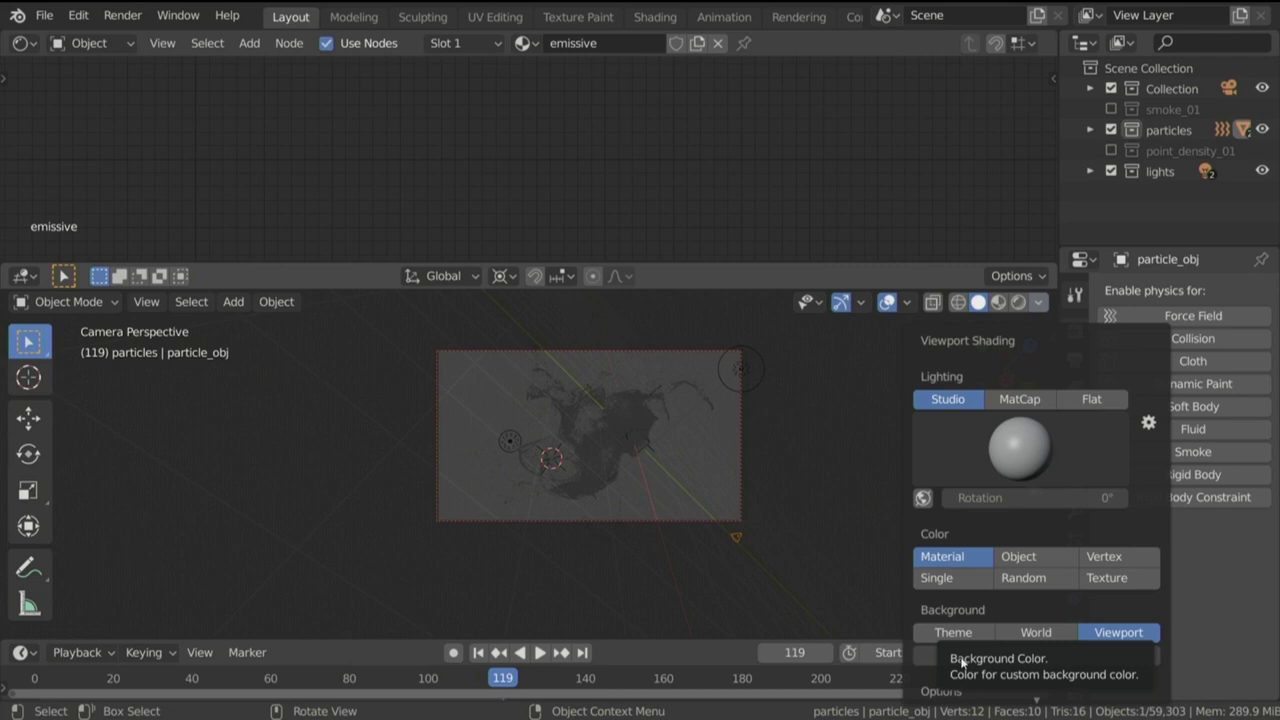
left_click(994, 657)
left_click_drag(1150, 455, 1154, 384)
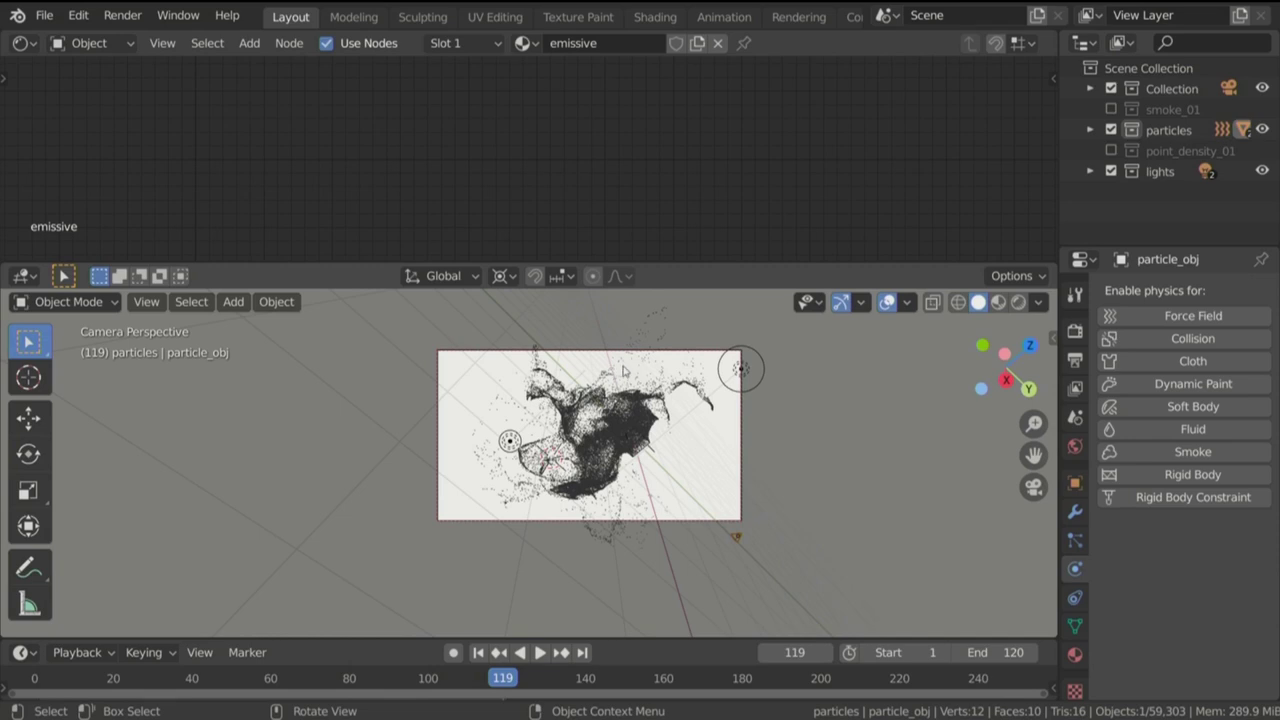
Step: Enlarge the timeline area, briefly play the particle animation from near its start, and examine the particles on the emitter up close
scroll(611, 373, "up", 3)
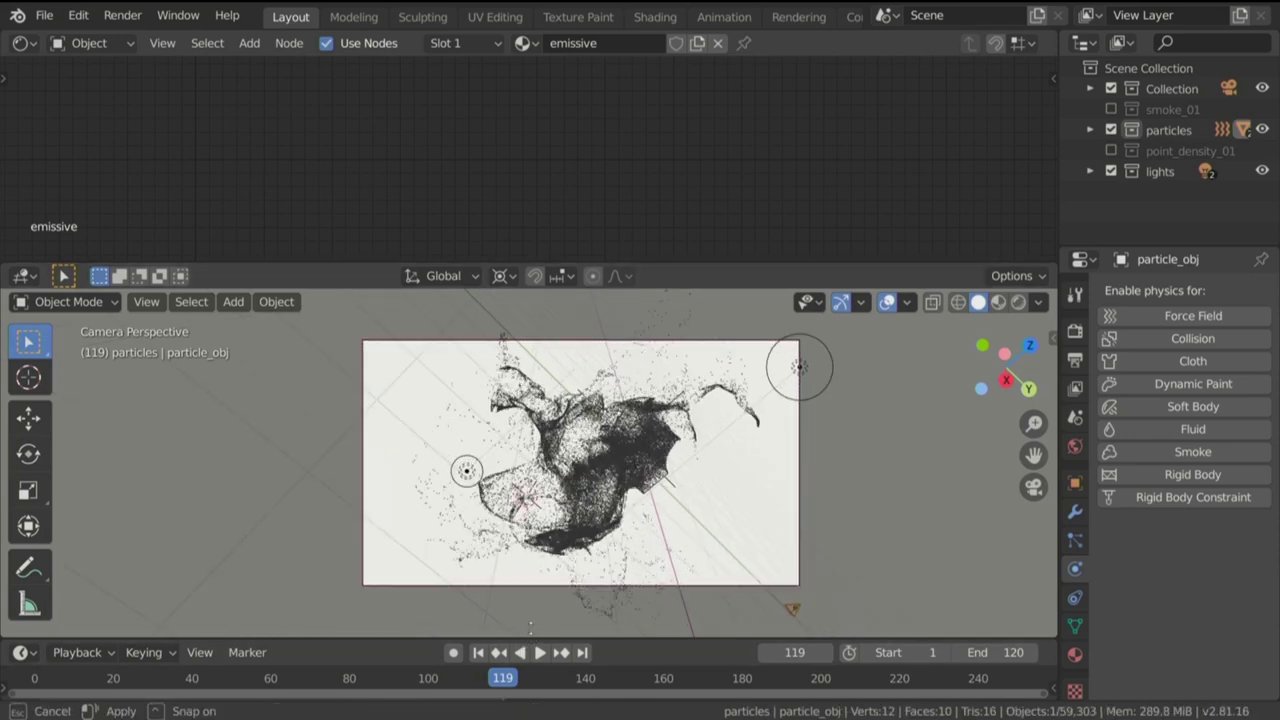
left_click_drag(527, 637, 527, 598)
left_click(50, 680)
key("space")
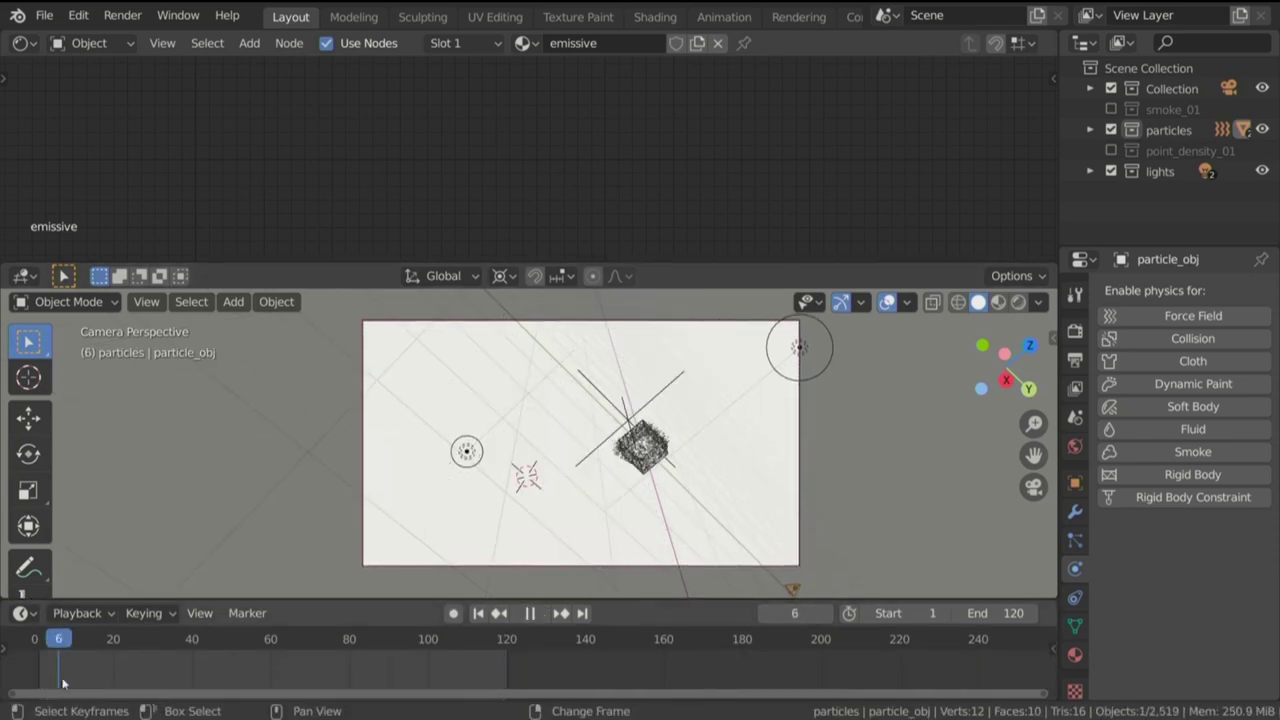
key("Escape")
scroll(606, 502, "up", 12)
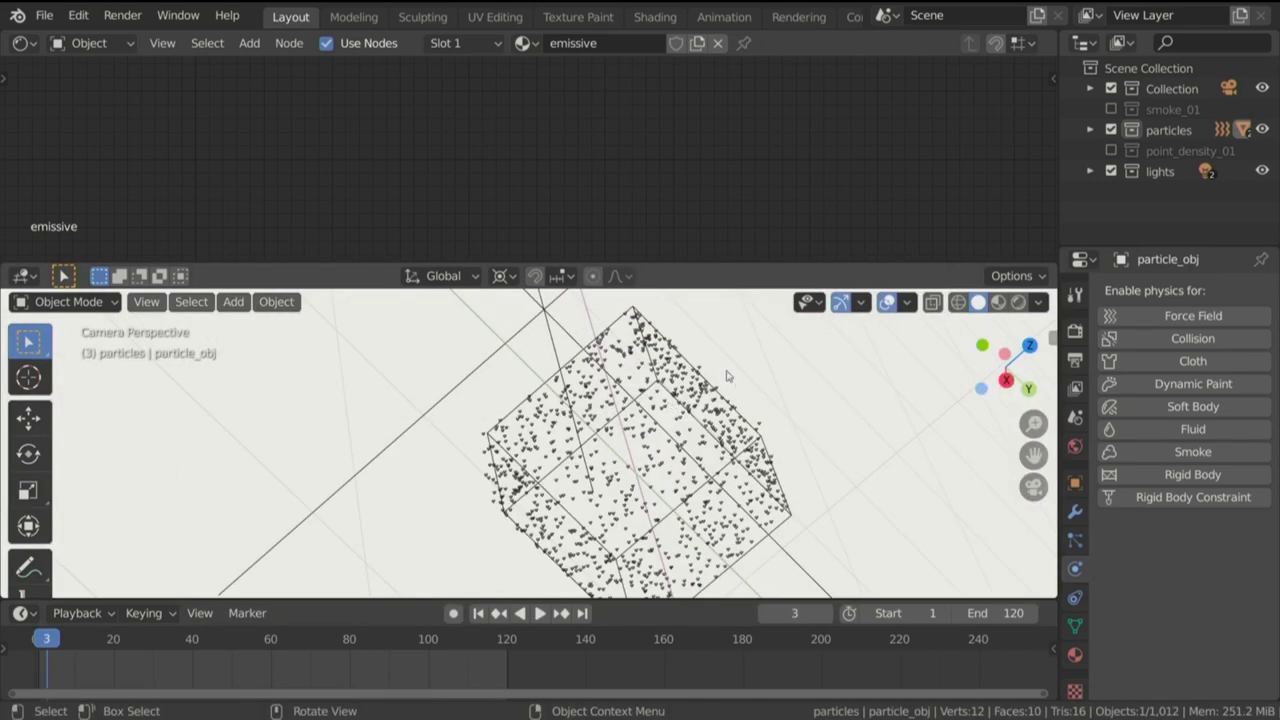
middle_click_drag(727, 376, 128, 588)
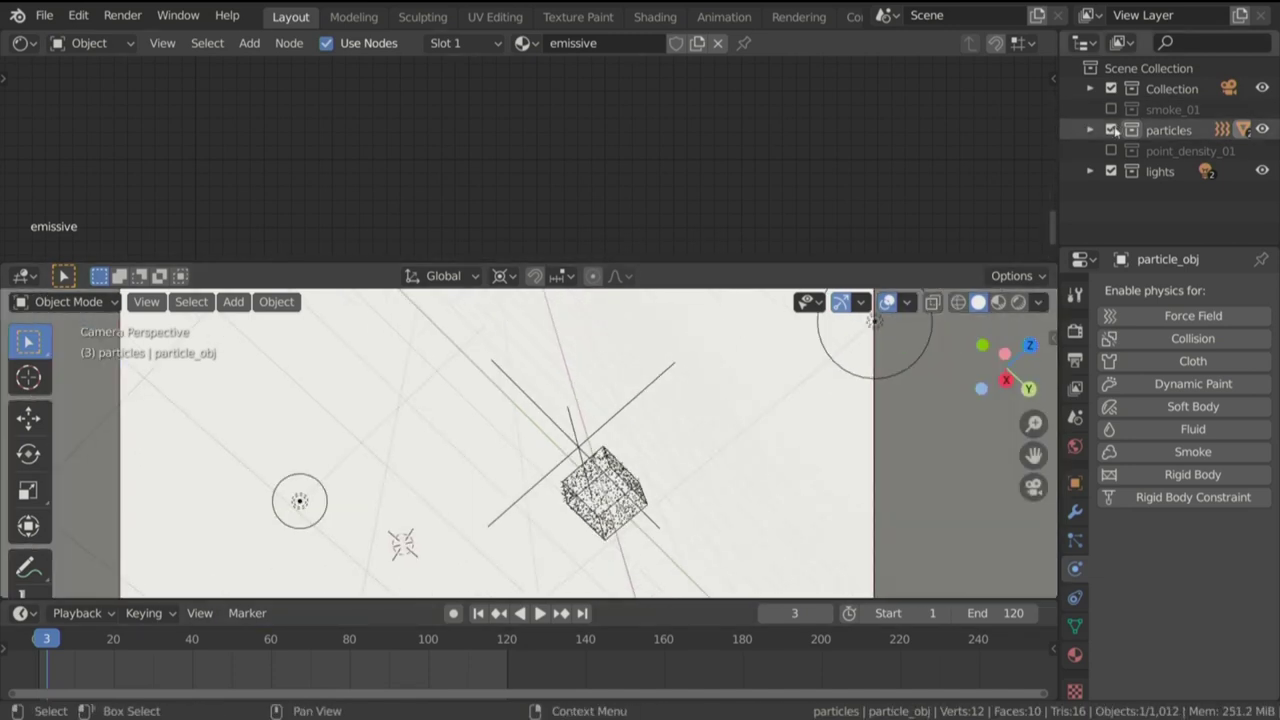
Step: Disable the particles collection, enable the smoke_01 collection, and play its smoke simulation
left_click(1110, 130)
left_click(1110, 109)
key("space")
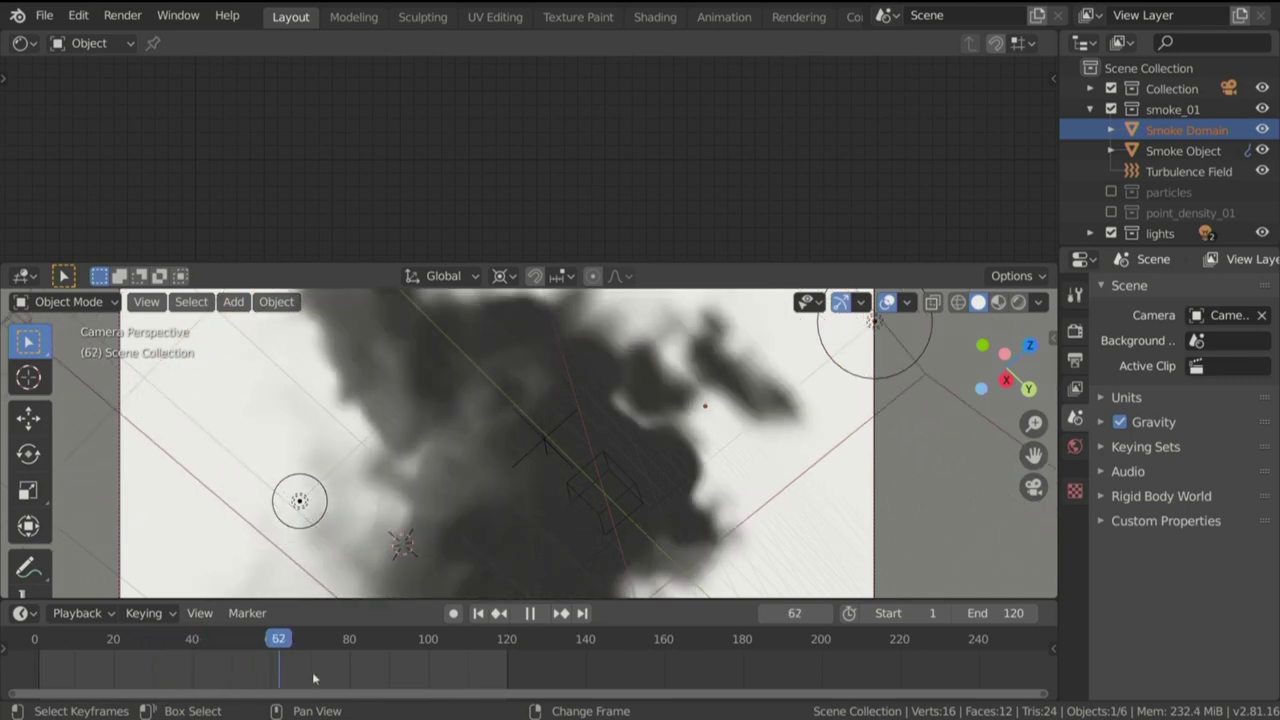
Step: Stop the smoke playback at frame 17, collapse the smoke_01 collection, and look up the force field types available to add
left_click_drag(244, 662, 101, 662)
key("space")
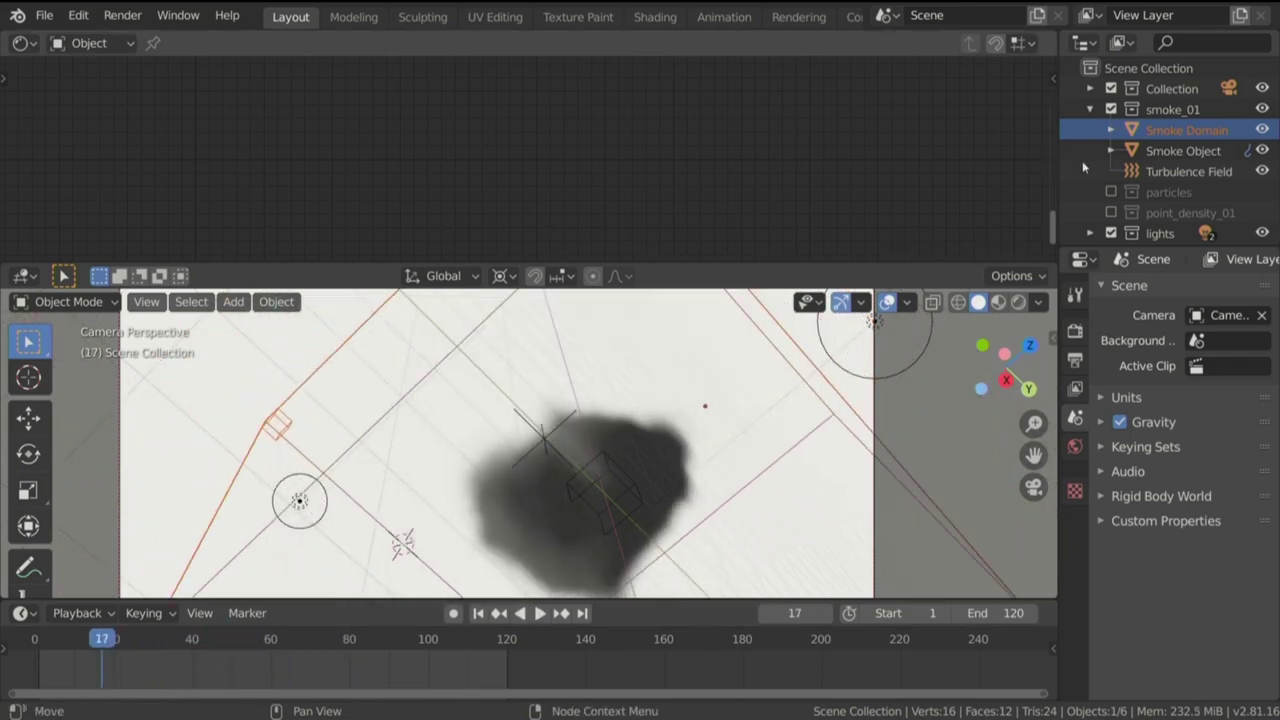
left_click(1090, 109)
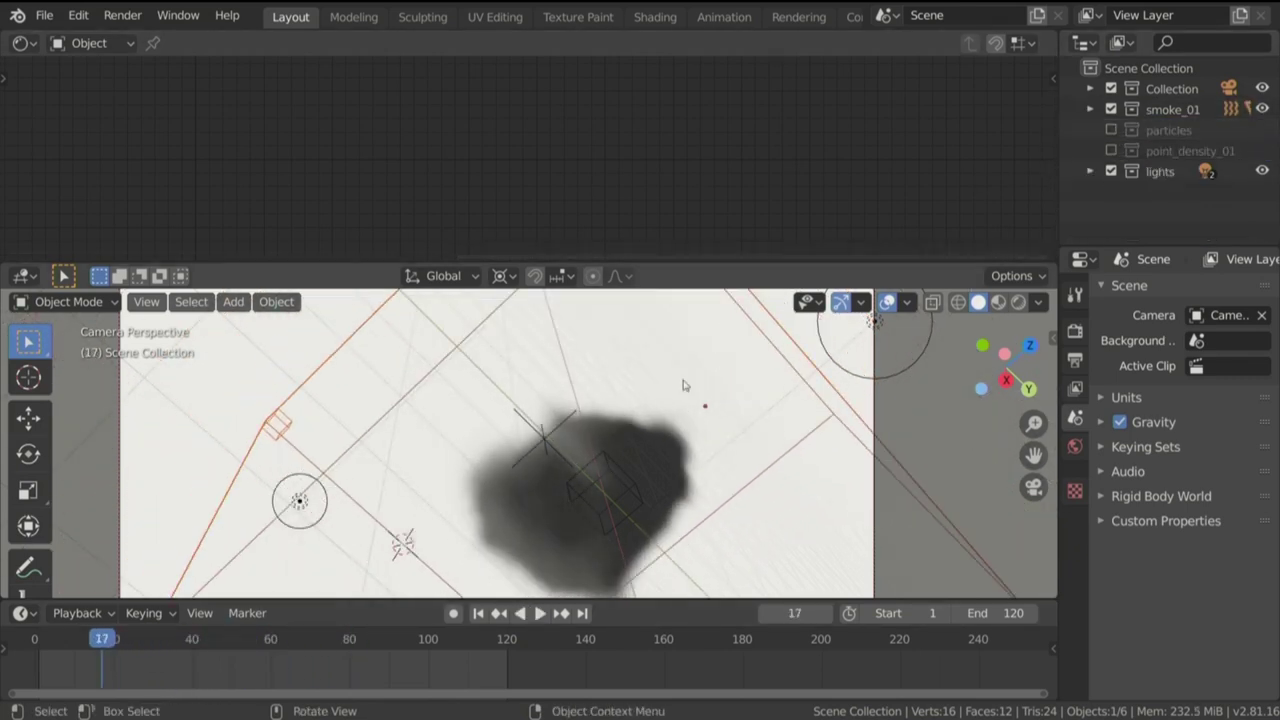
key("shift+a")
mouse_move(770, 482)
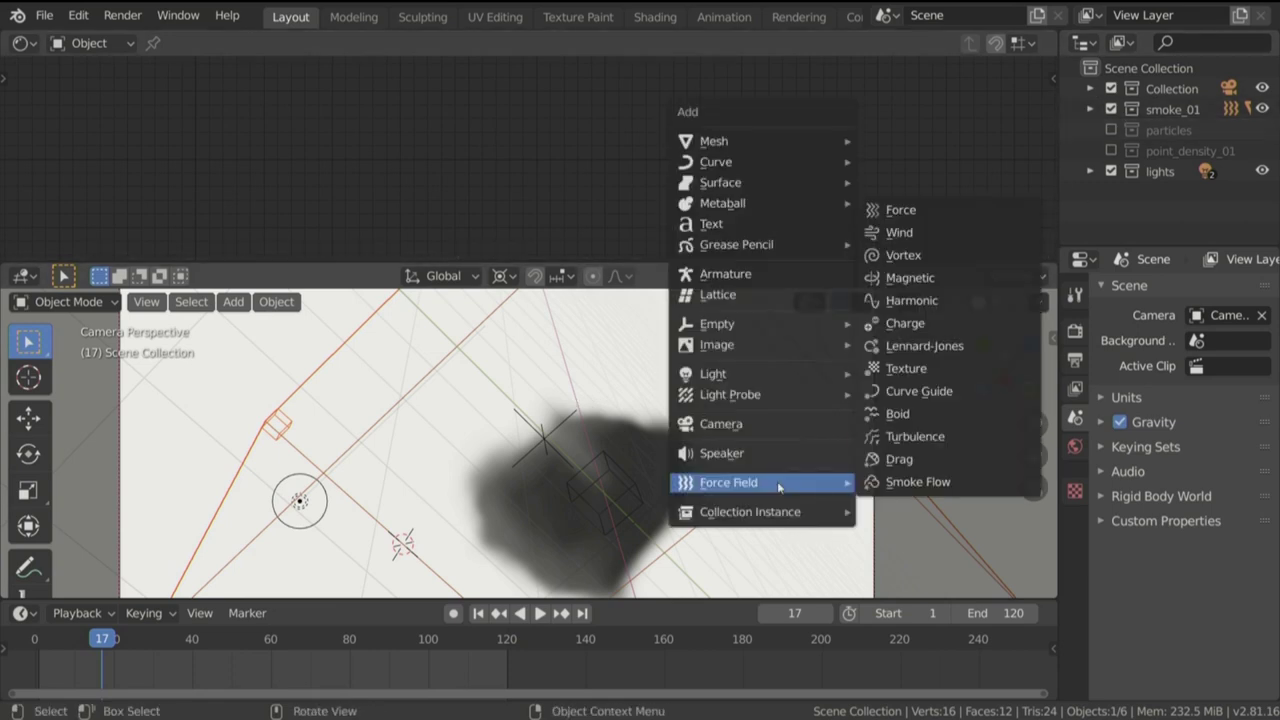
left_click(950, 482)
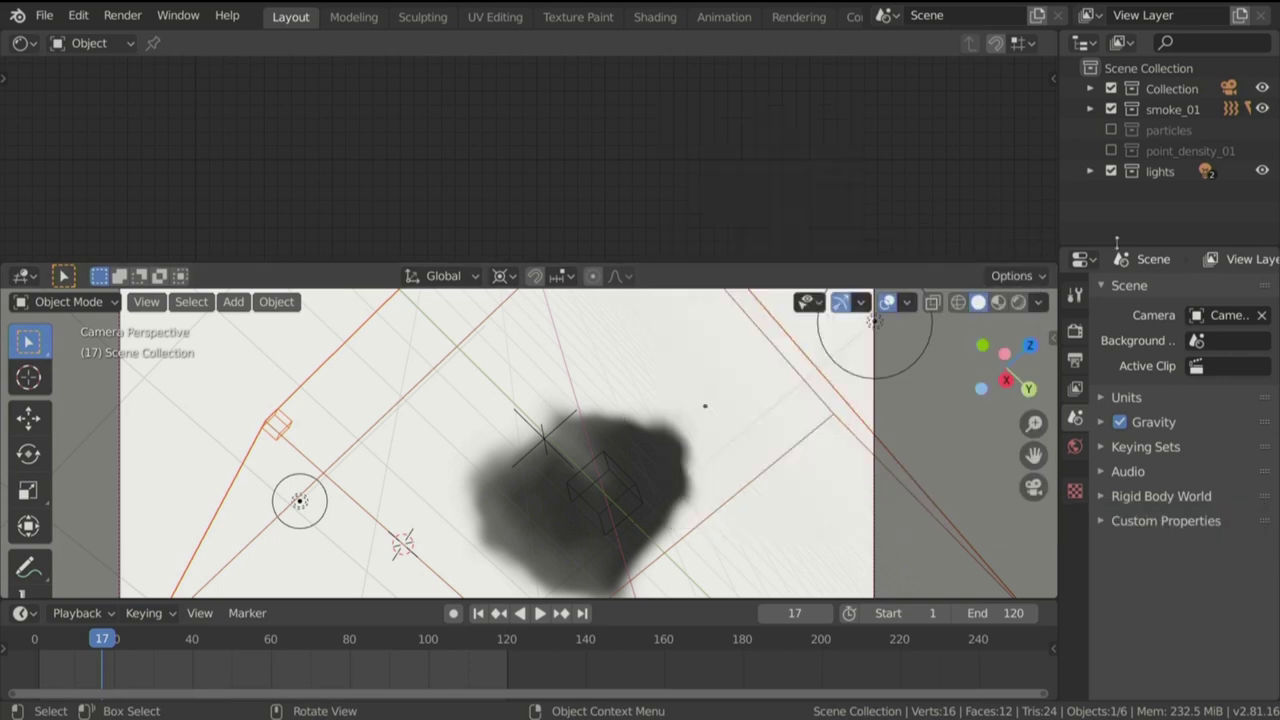
Step: Disable the smoke_01 collection, enable the particles collection, and play the animation in a maximized top view
left_click(1111, 109)
left_click(1111, 130)
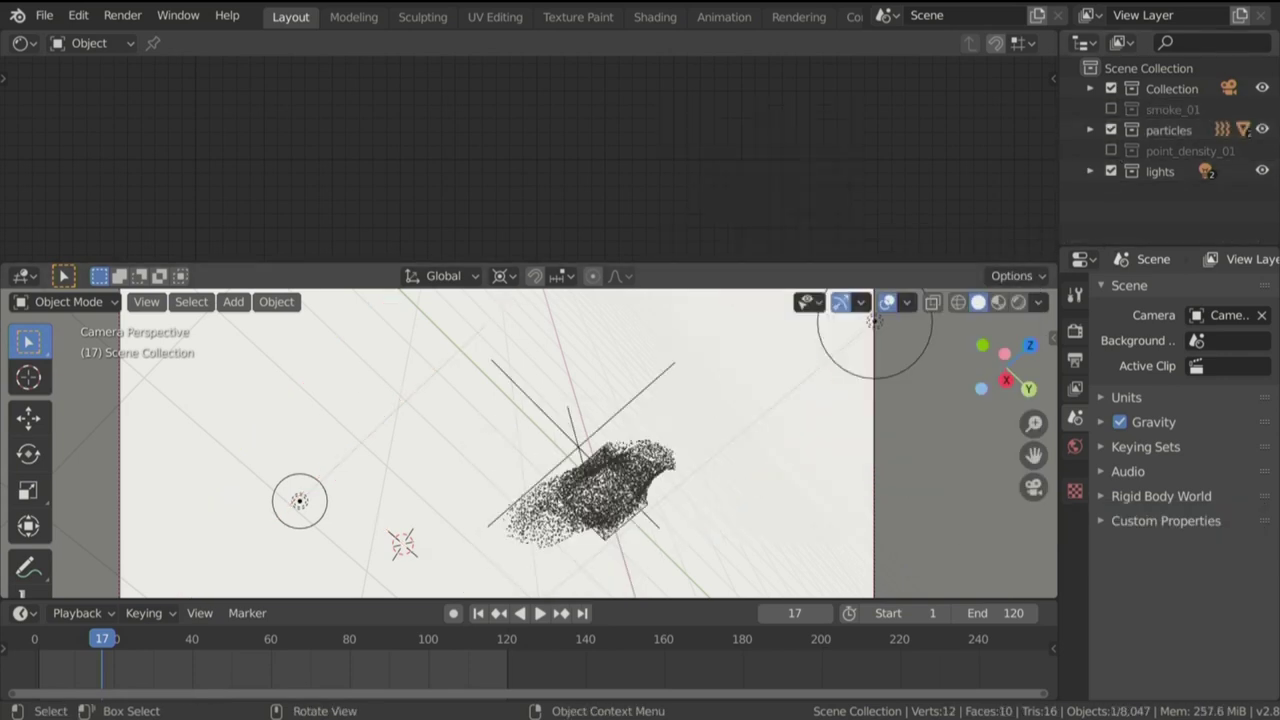
key("KP_7")
key("ctrl+space")
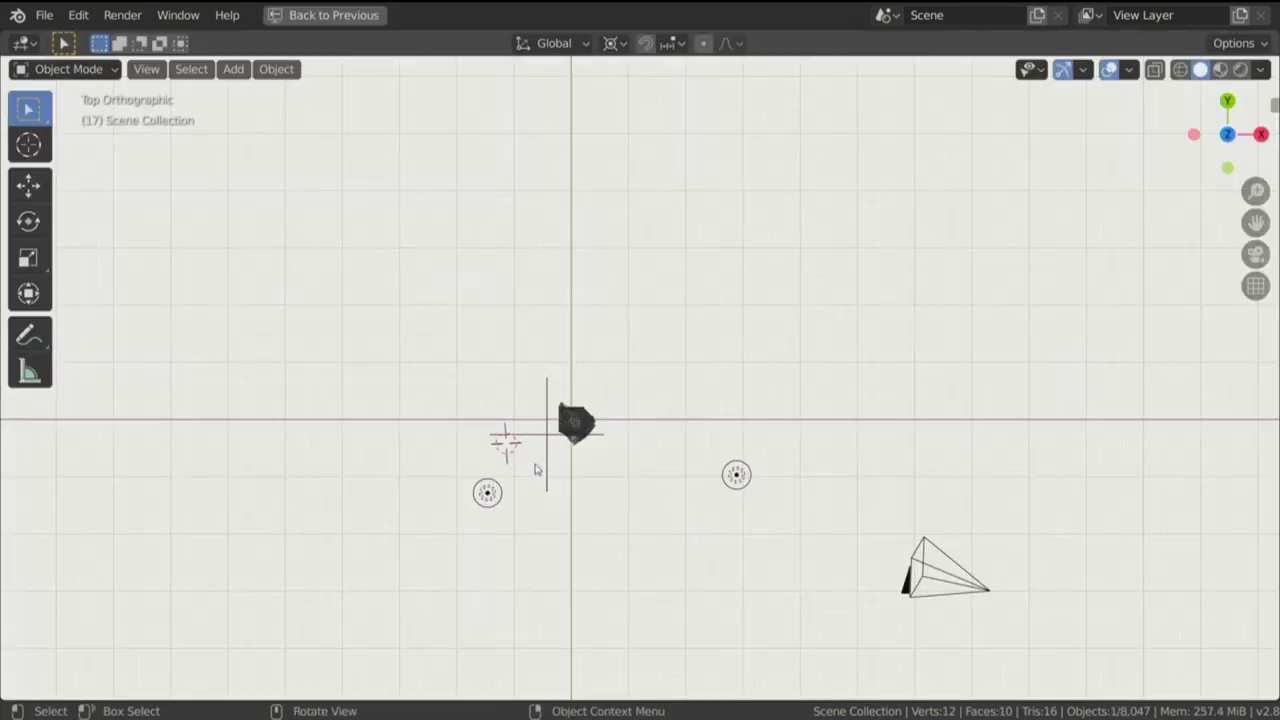
scroll(573, 437, "up", 3)
key("space")
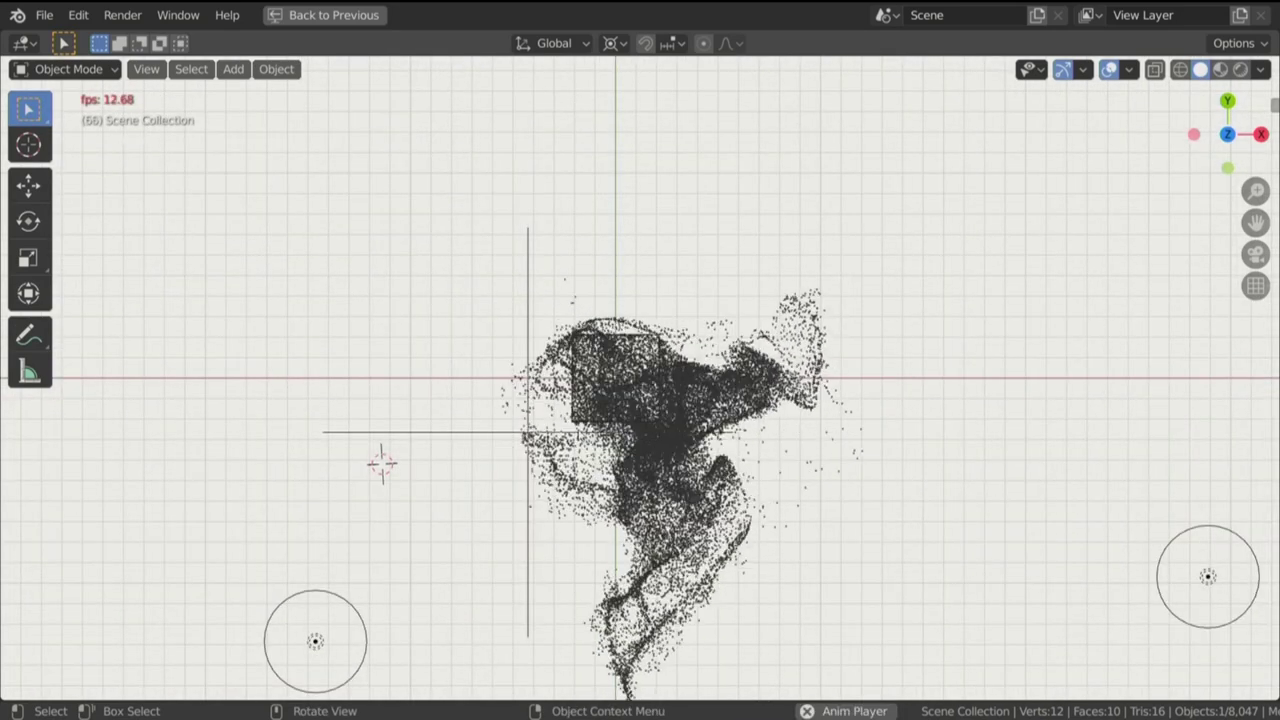
Step: Examine the playing particle simulation from above and from an oblique perspective angle
key("ctrl+KP_2")
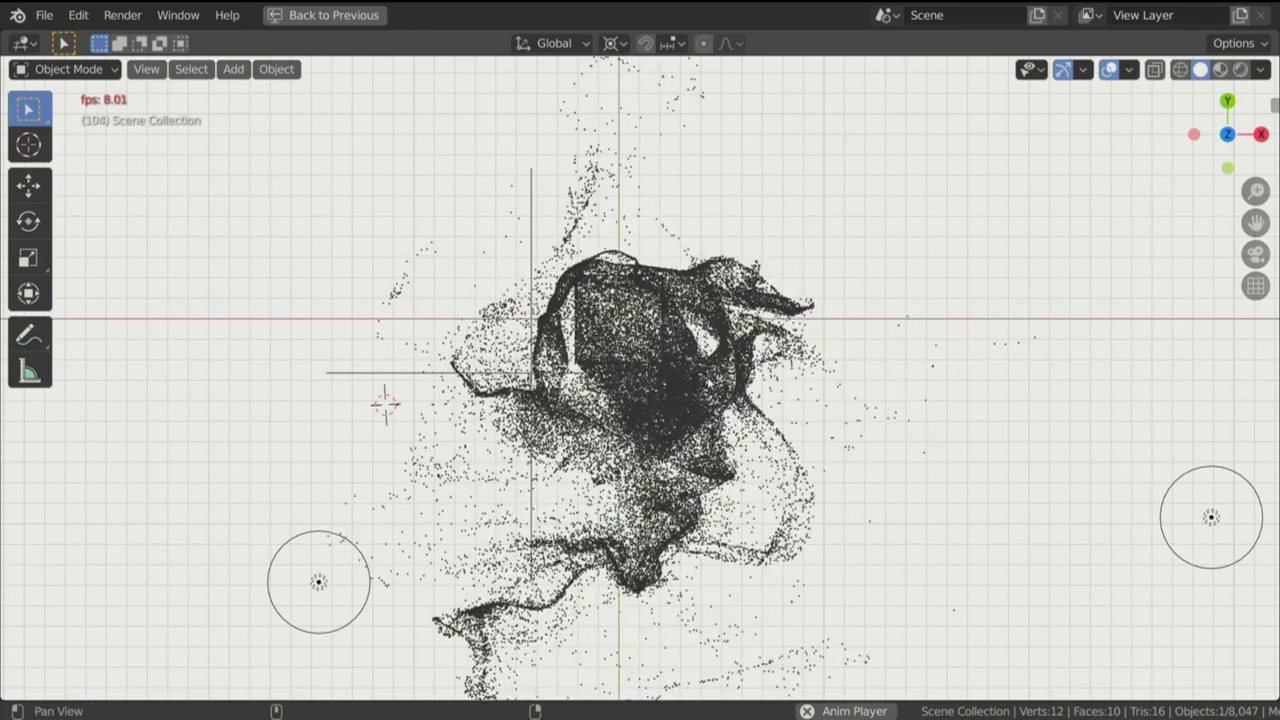
middle_click_drag(640, 400, 734, 286, "shift")
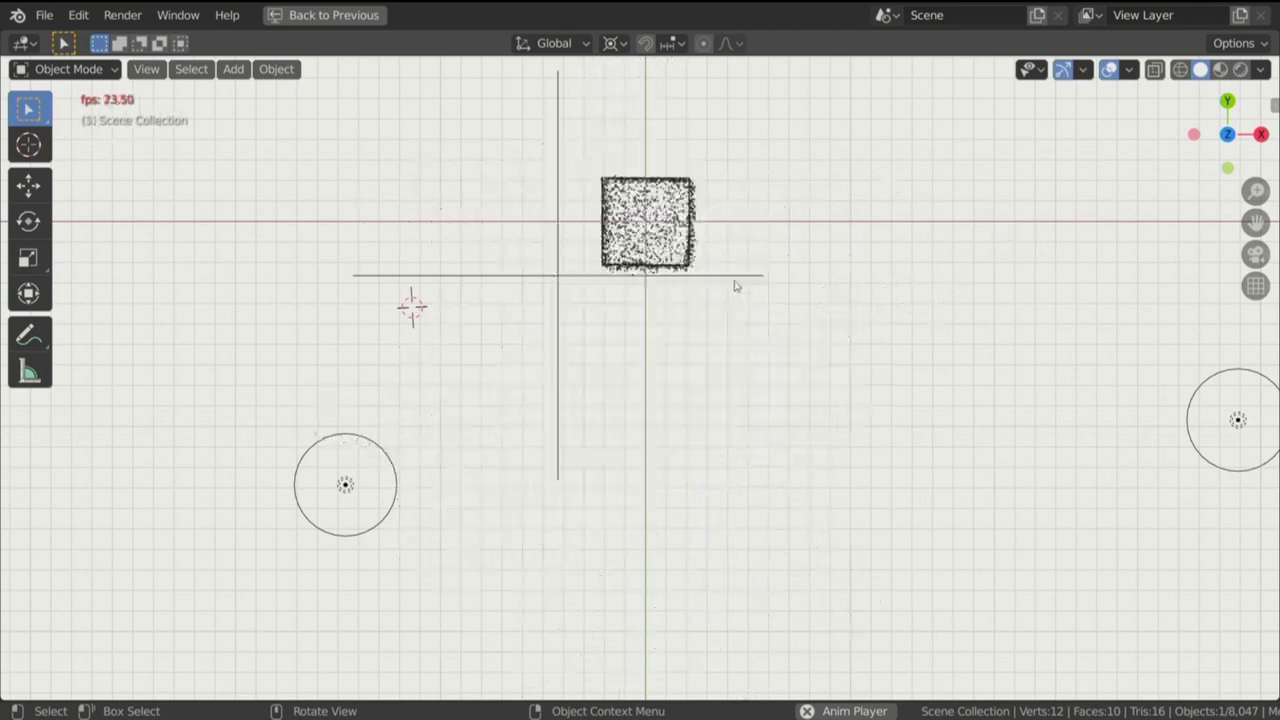
middle_click_drag(883, 337, 820, 205)
middle_click_drag(480, 683, 360, 675)
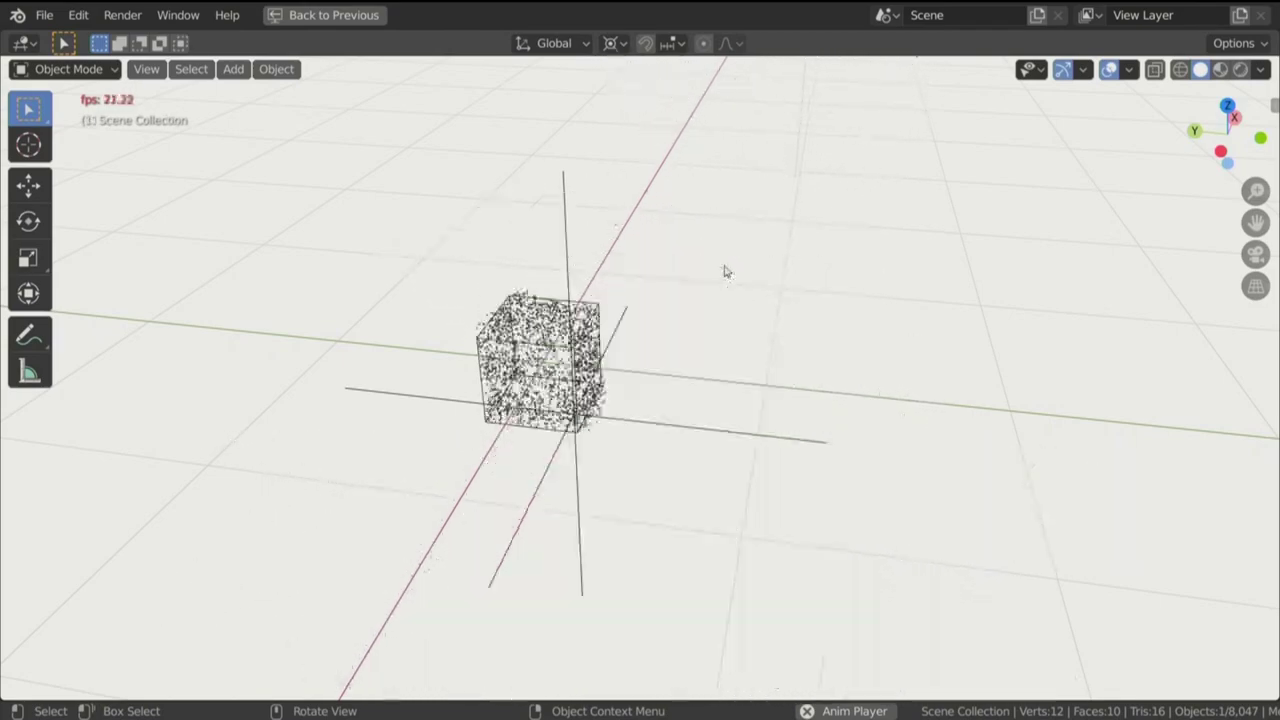
Step: Stop playback, preview the particles in rendered shading, and restore the normal window layout
key("space")
left_click(1240, 69)
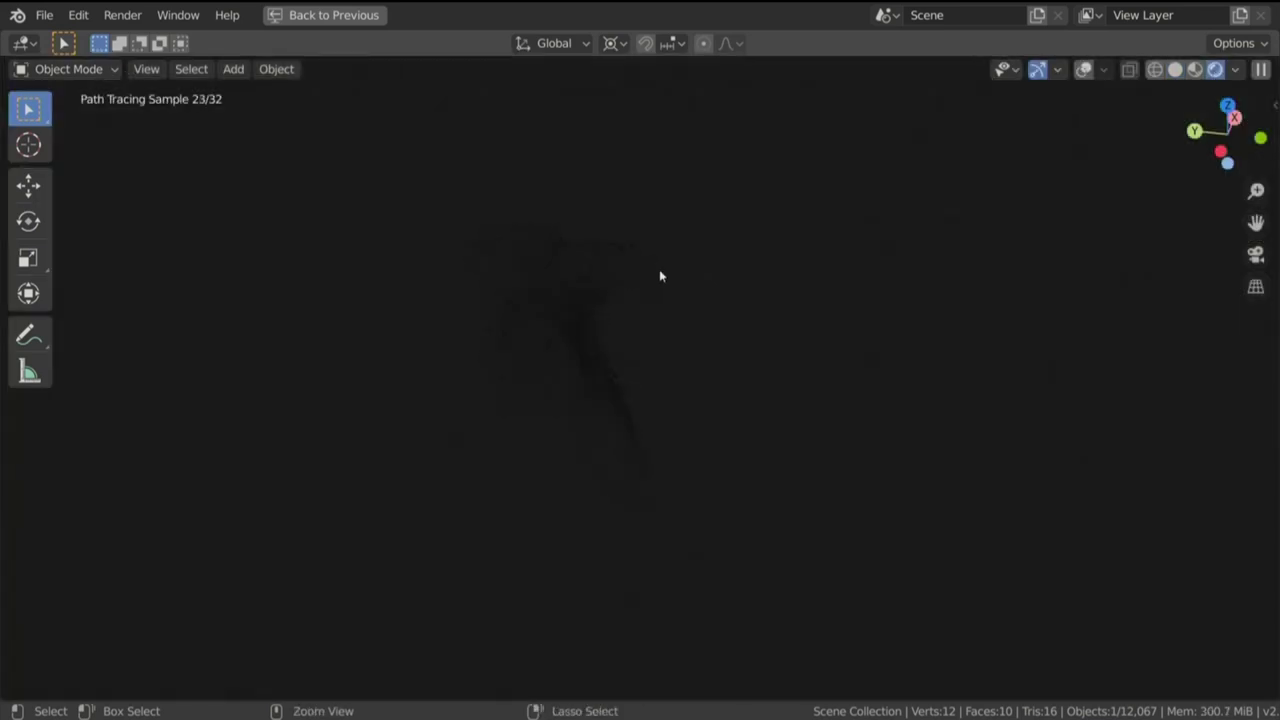
key("ctrl+space")
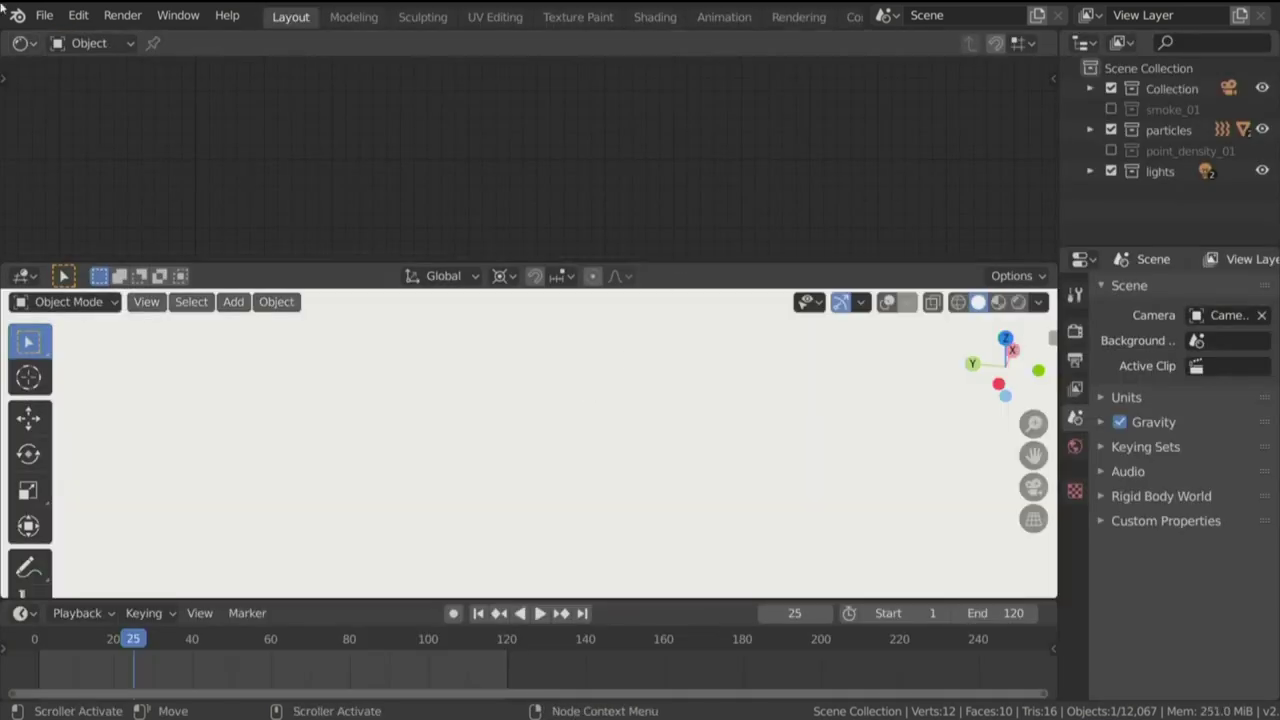
Step: Quit Blender without saving particles_01_1 and launch the "blender 2.8 04" version from the desktop
left_click(44, 15)
left_click(80, 404)
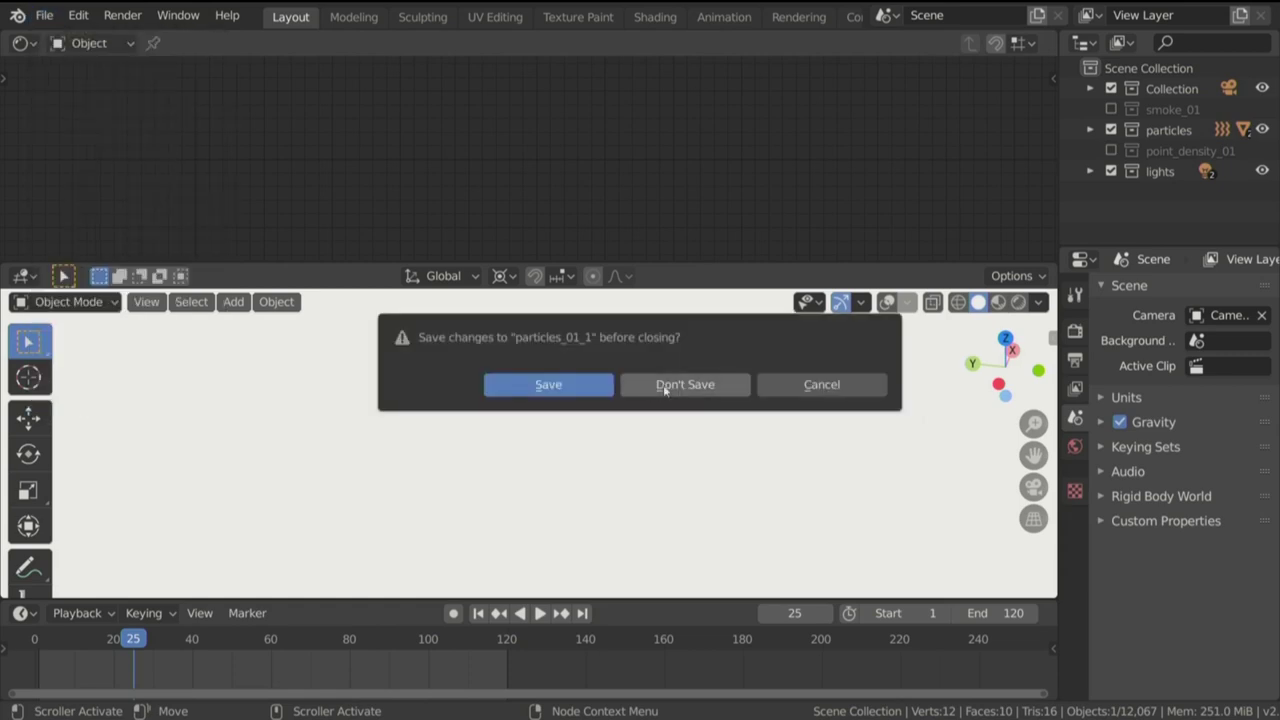
left_click(668, 384)
key("super+d")
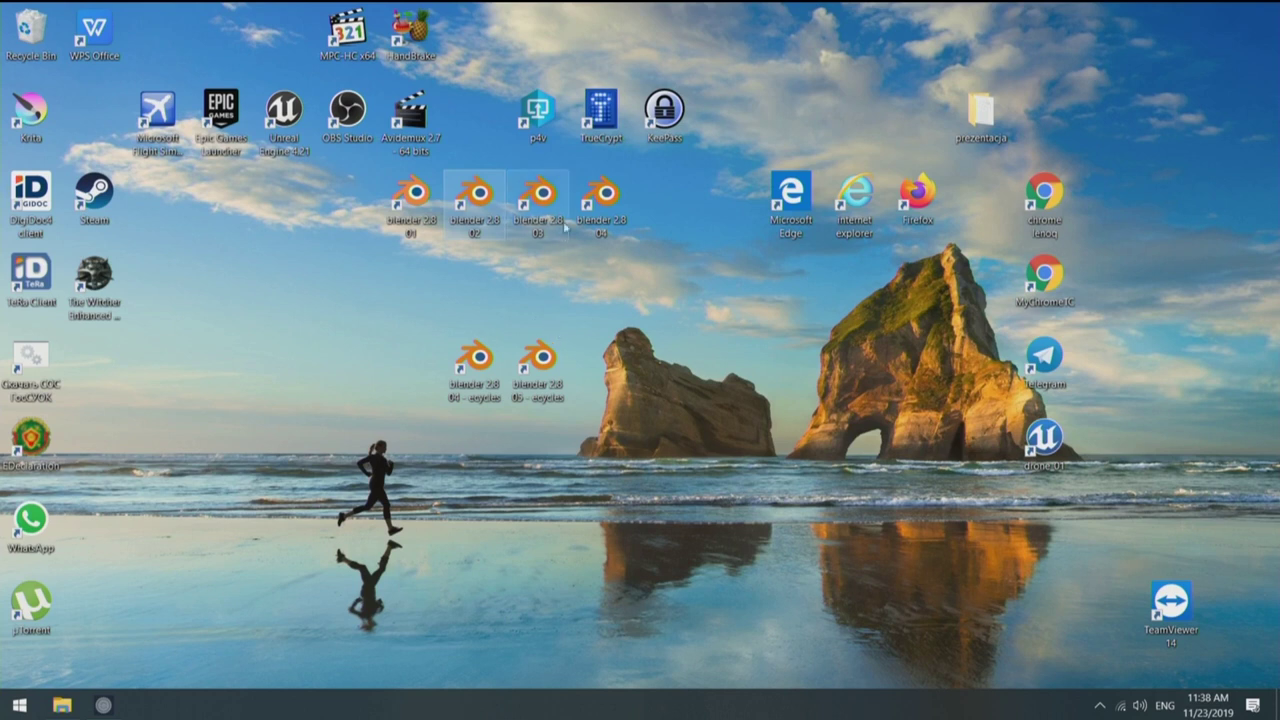
left_click(603, 210)
double_click(603, 210)
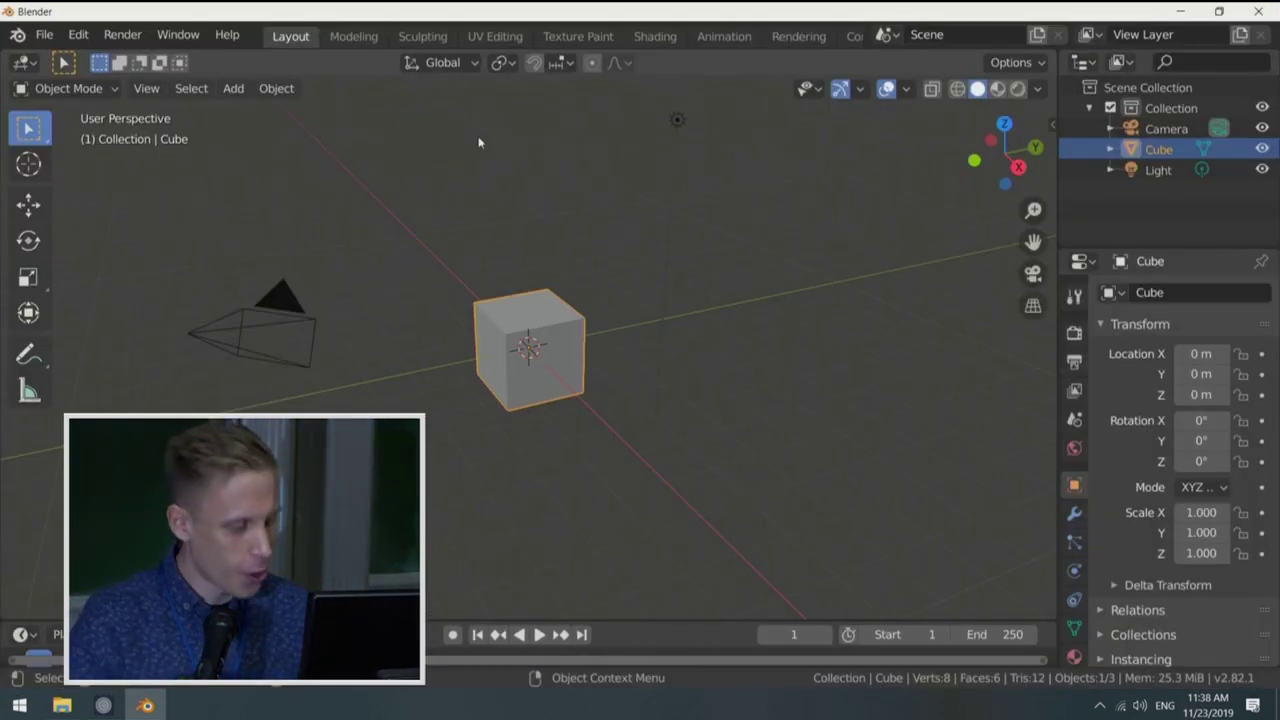
Step: Start opening a blend file and look for the scene in the recent files and the prezentacja and blend_scan_the_world folders
left_click(44, 34)
mouse_move(63, 66)
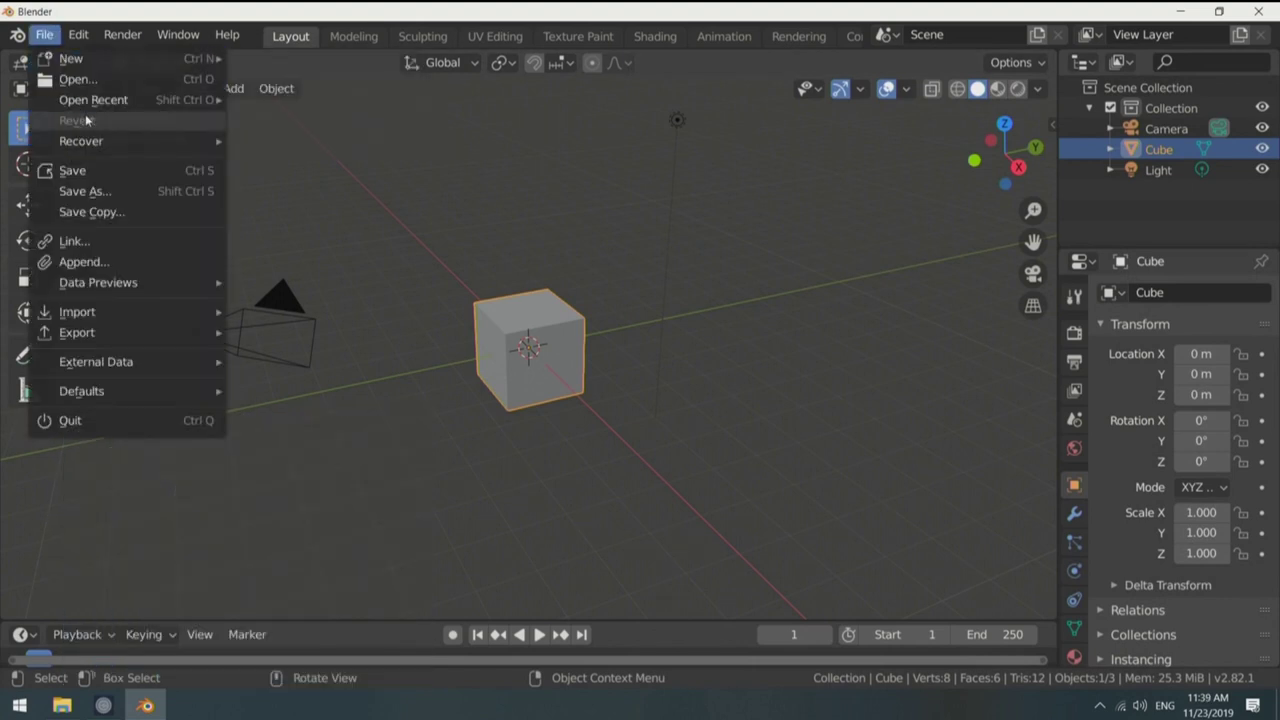
mouse_move(113, 101)
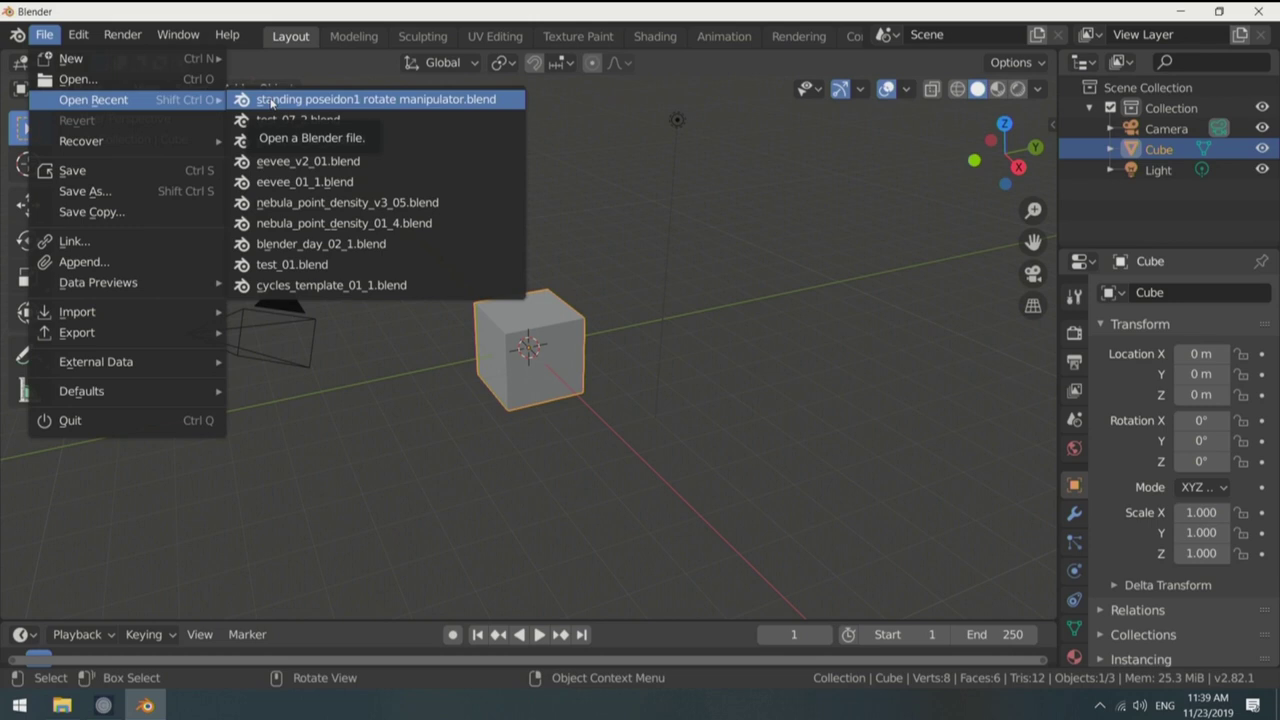
left_click(78, 79)
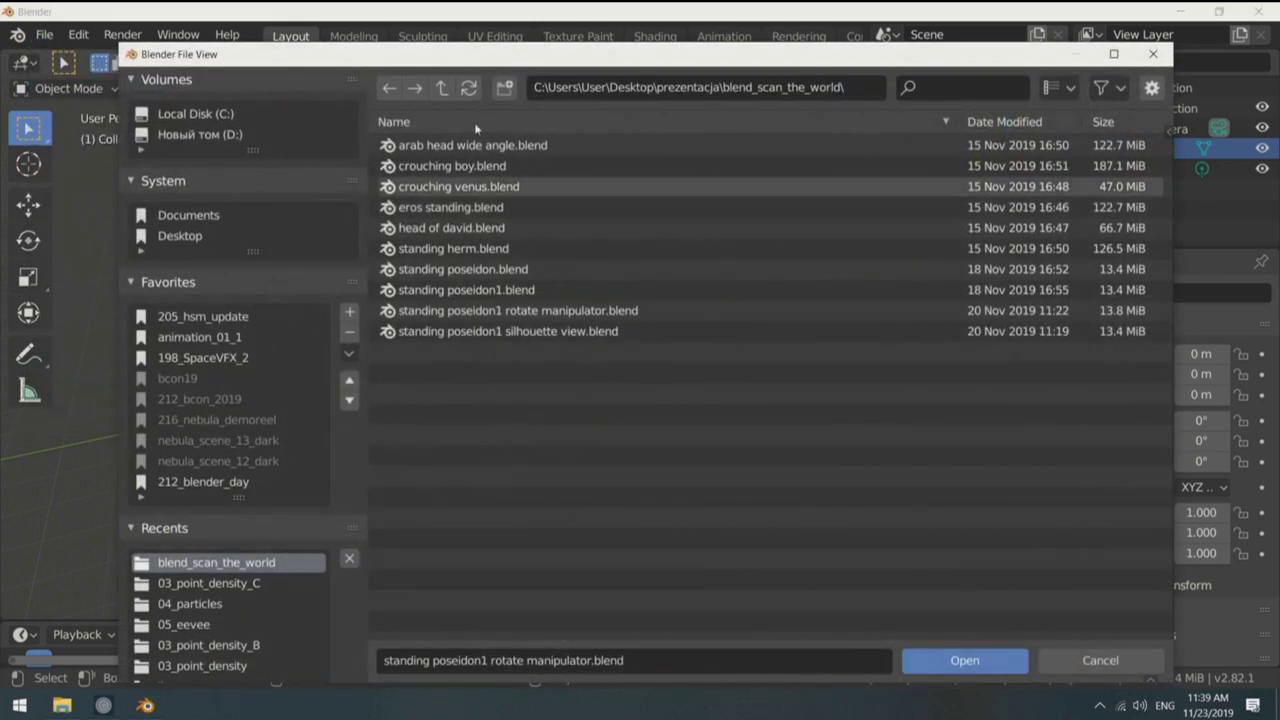
left_click(442, 88)
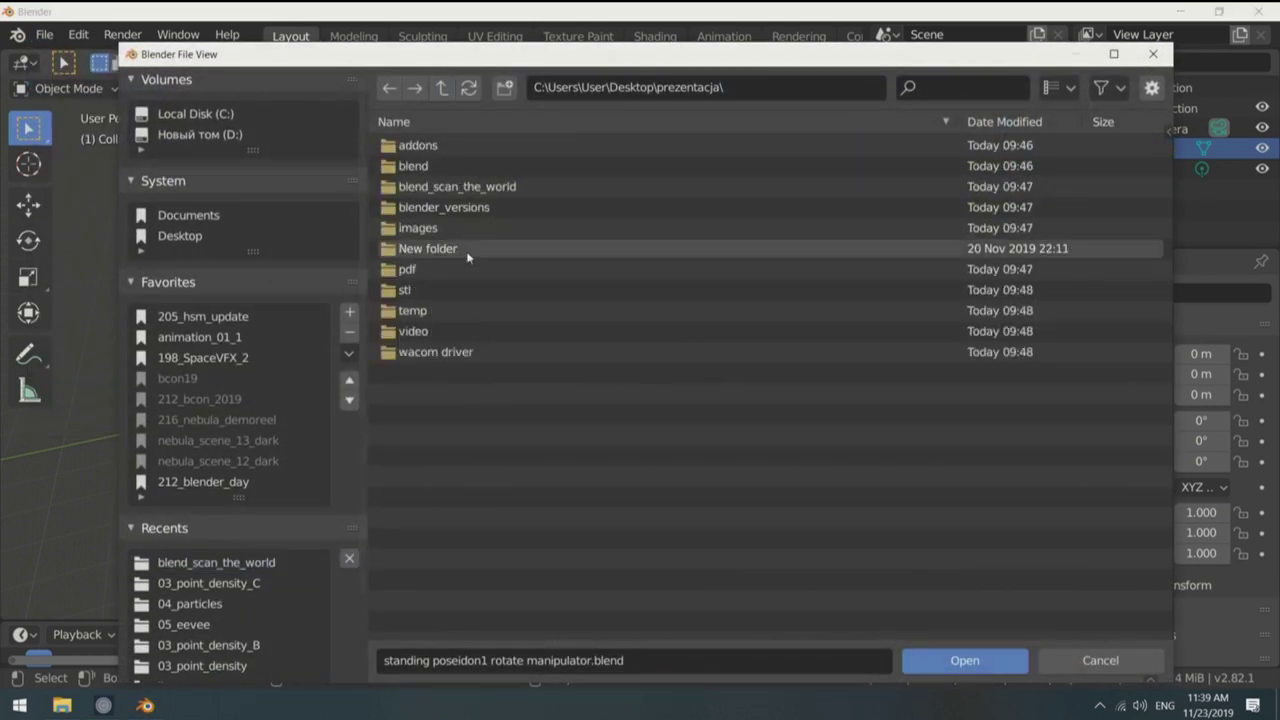
left_click(199, 566)
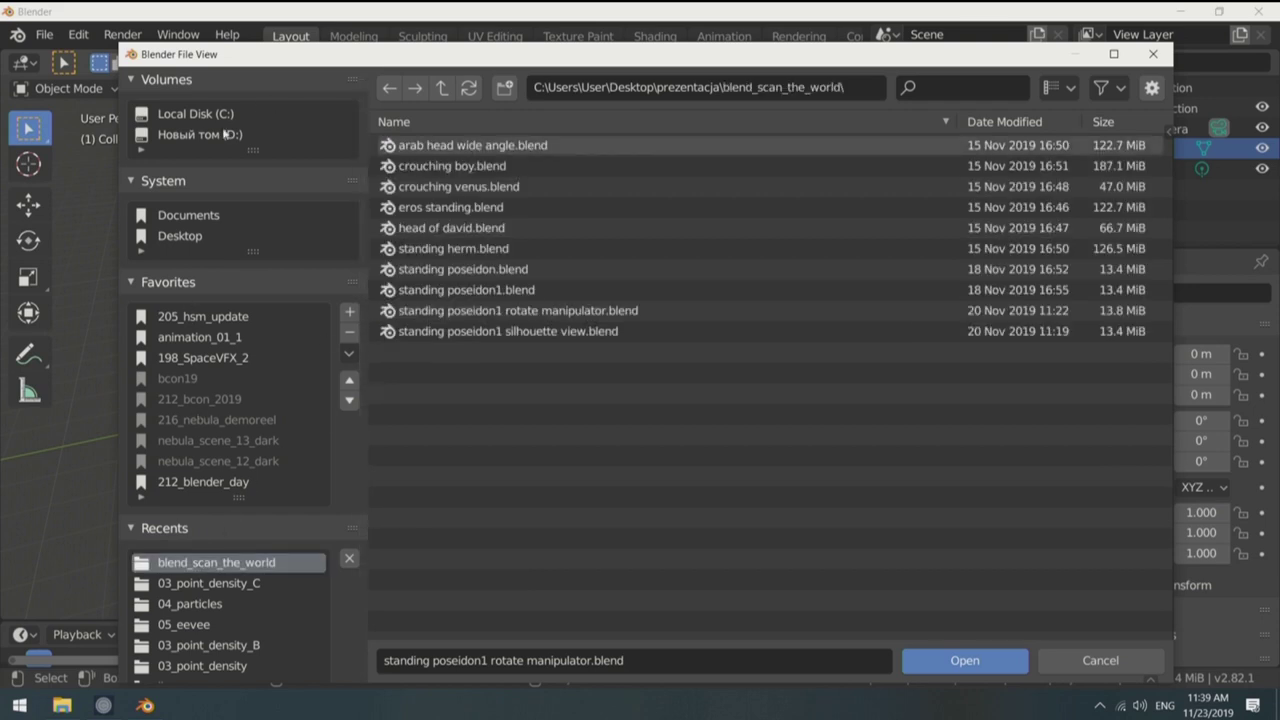
Step: Open particles_01_1.blend from D:\212_blender_day\scenes\04_particles
left_click(190, 136)
scroll(420, 450, "down", 10)
left_click(436, 542)
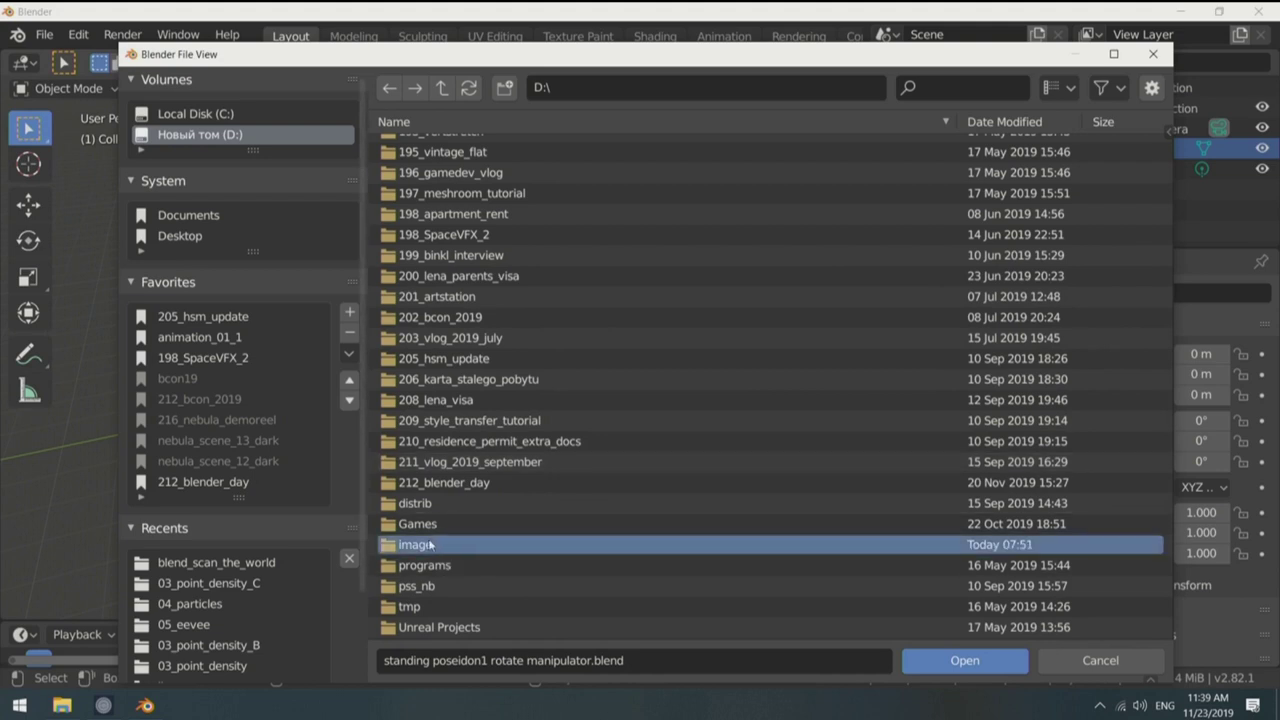
double_click(470, 486)
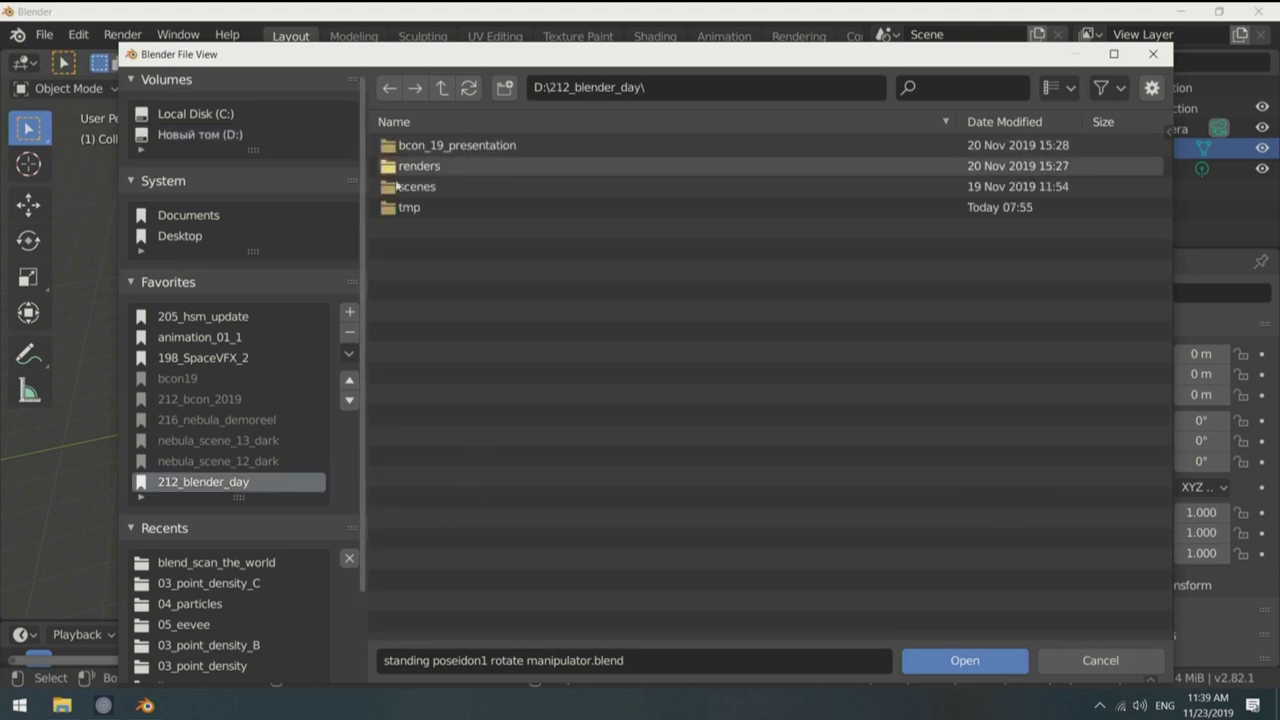
double_click(413, 188)
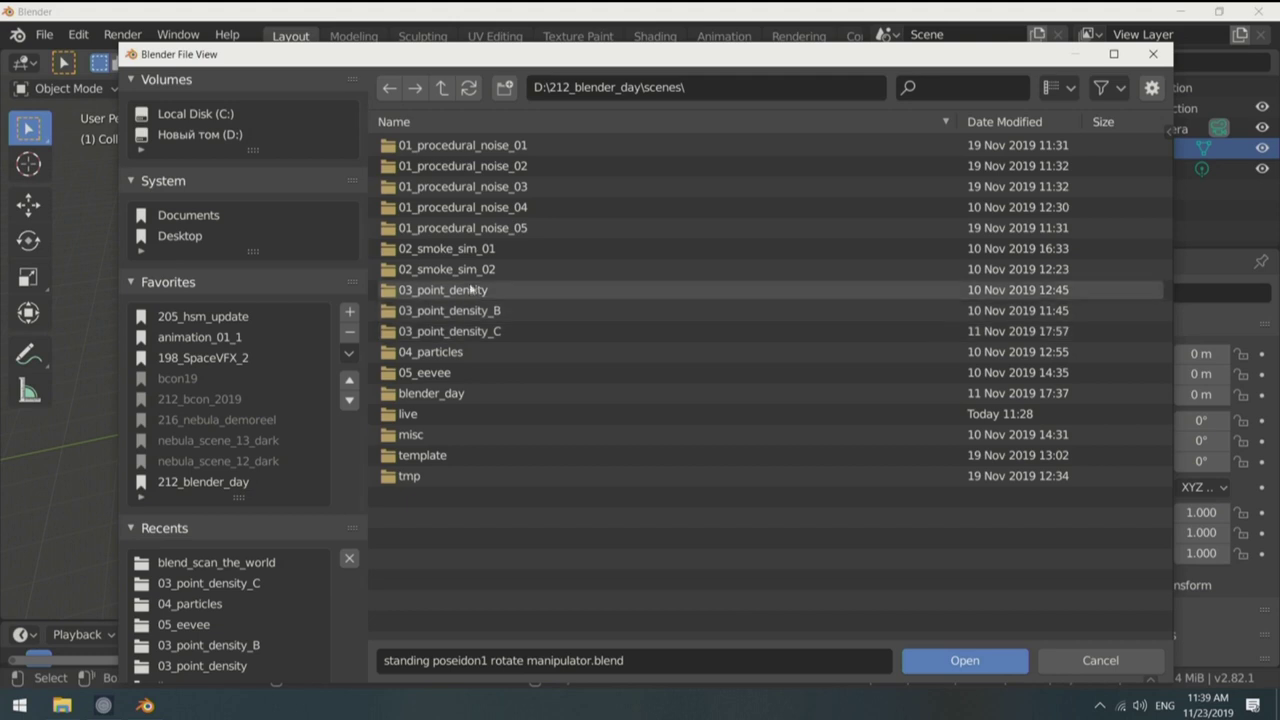
double_click(452, 353)
double_click(445, 165)
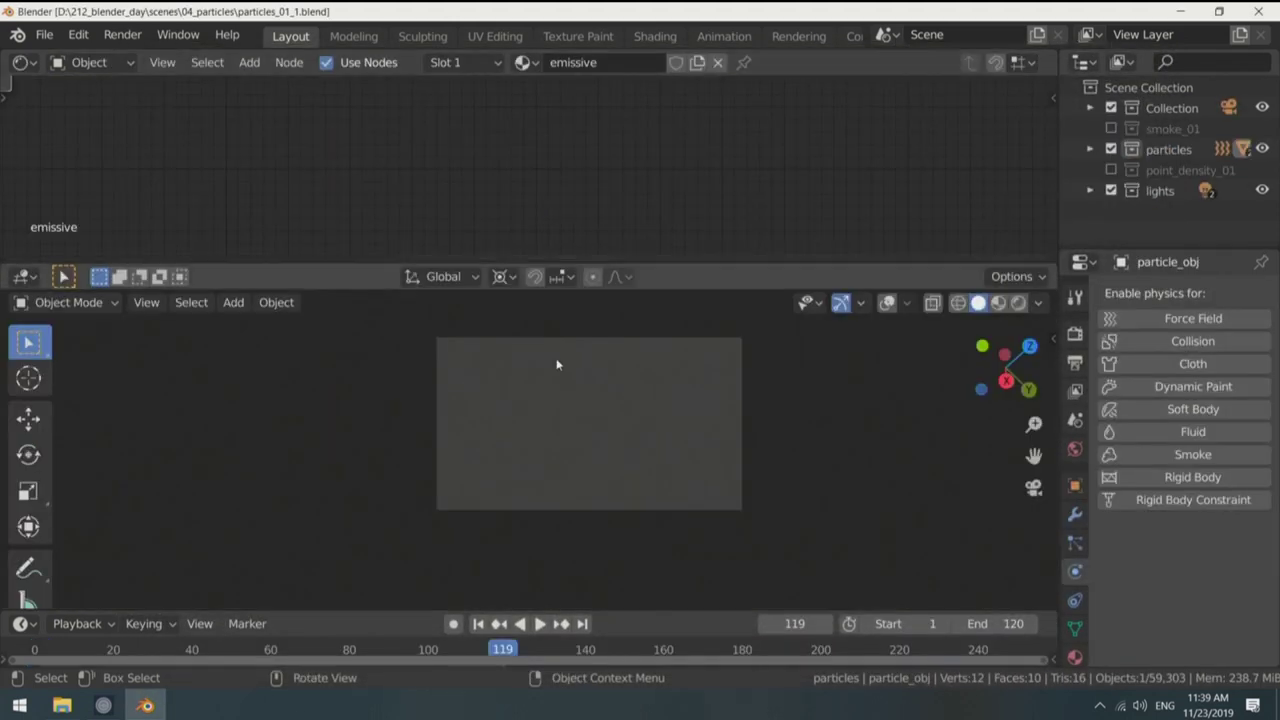
Step: Preview the particle nebula in rendered viewport shading and examine it up close
key("shift+z")
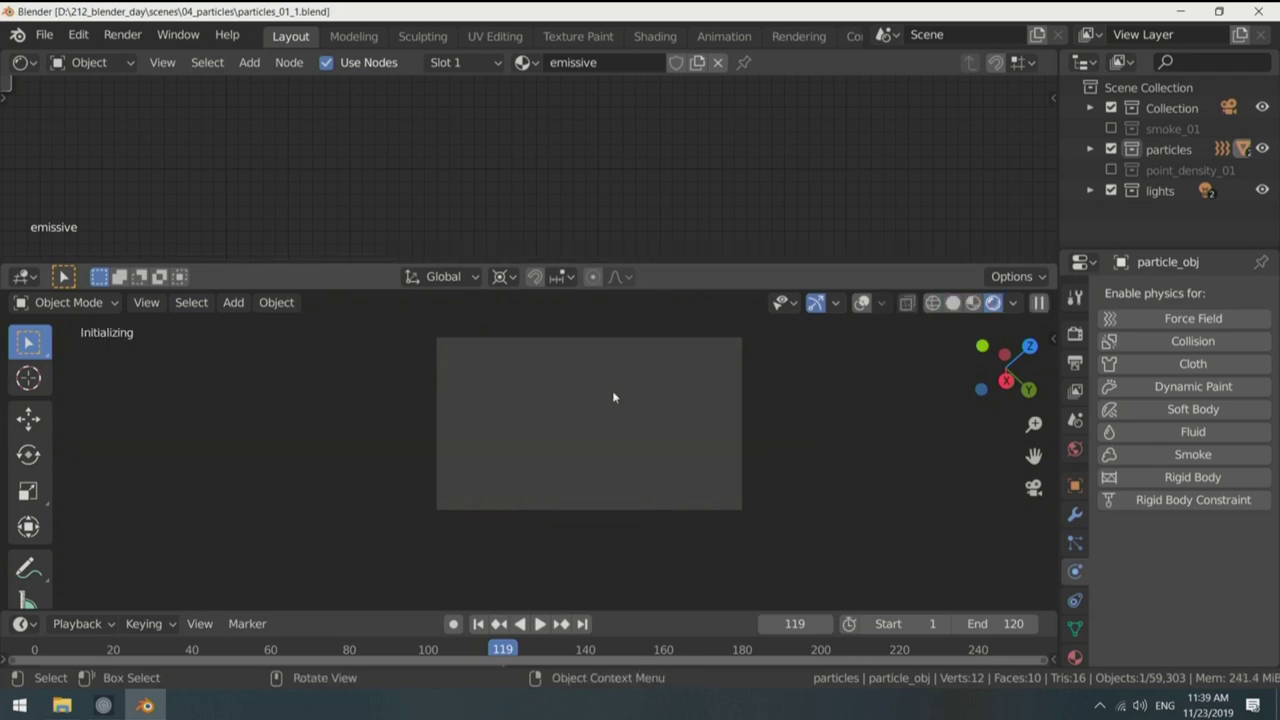
scroll(615, 390, "up", 2)
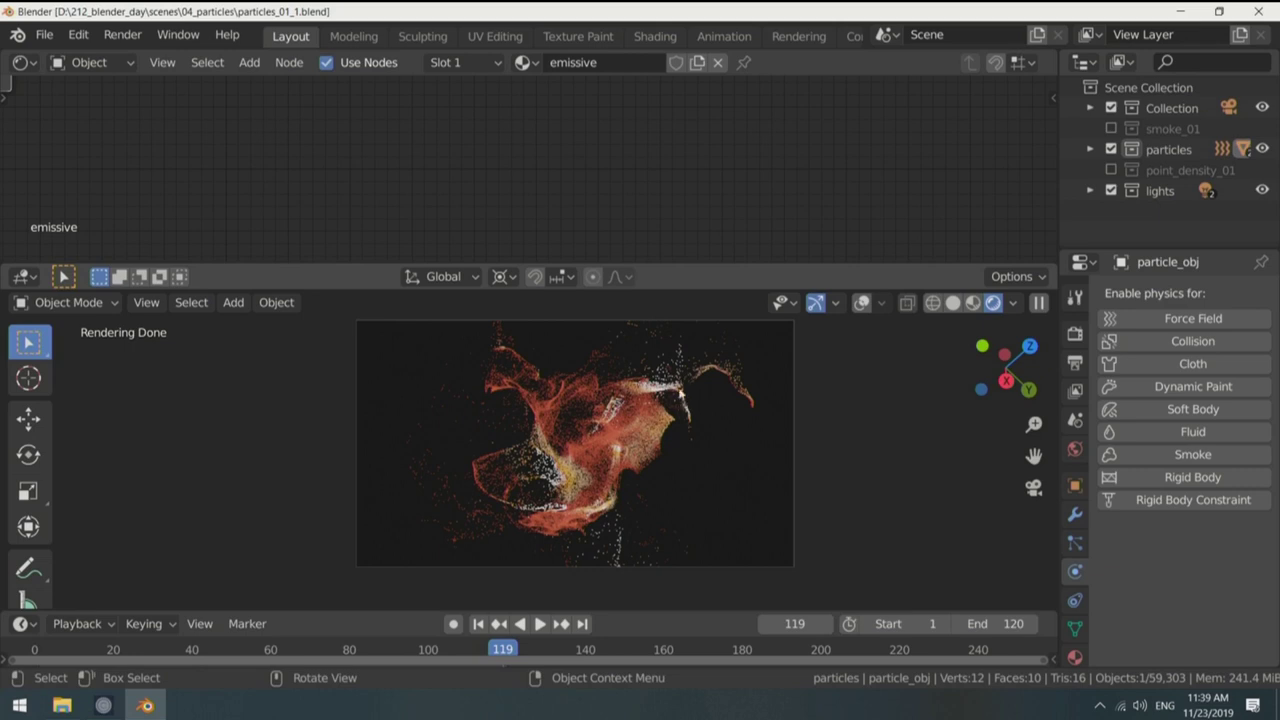
middle_click_drag(677, 373, 573, 351)
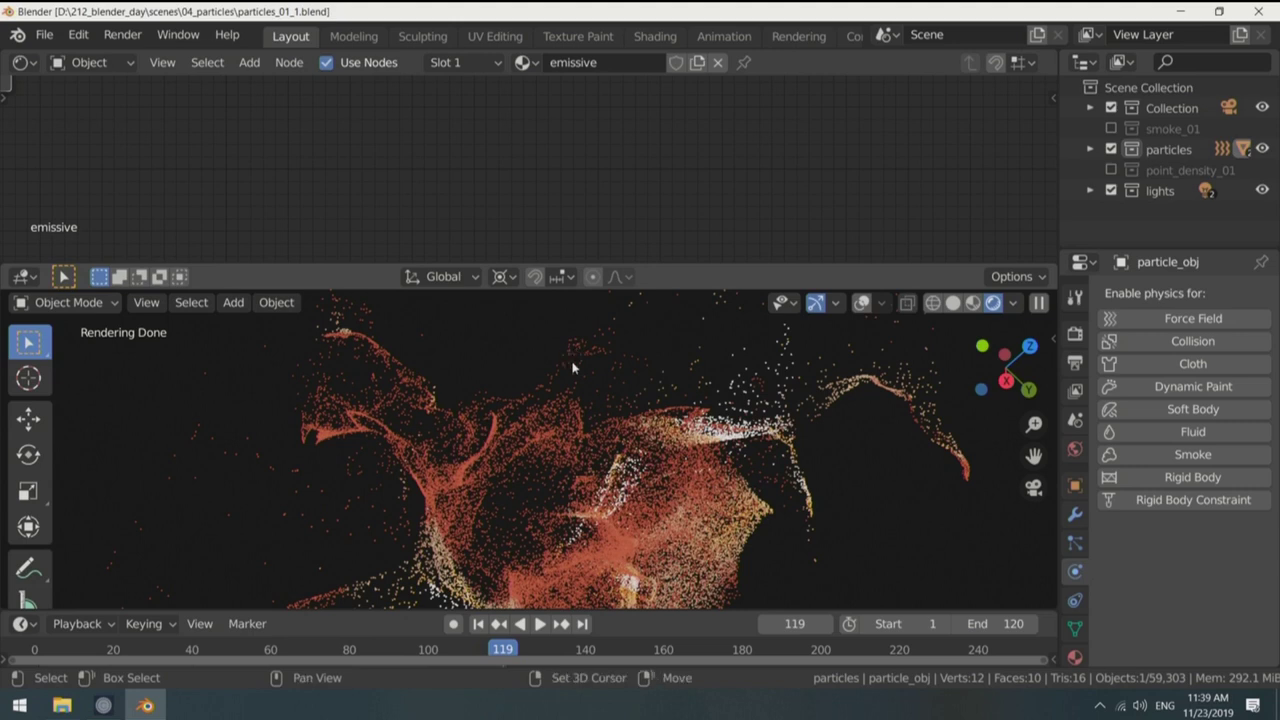
Step: Render the image at frame 119 and inspect the individual particles up close in a maximized render view
key("z")
key("F12")
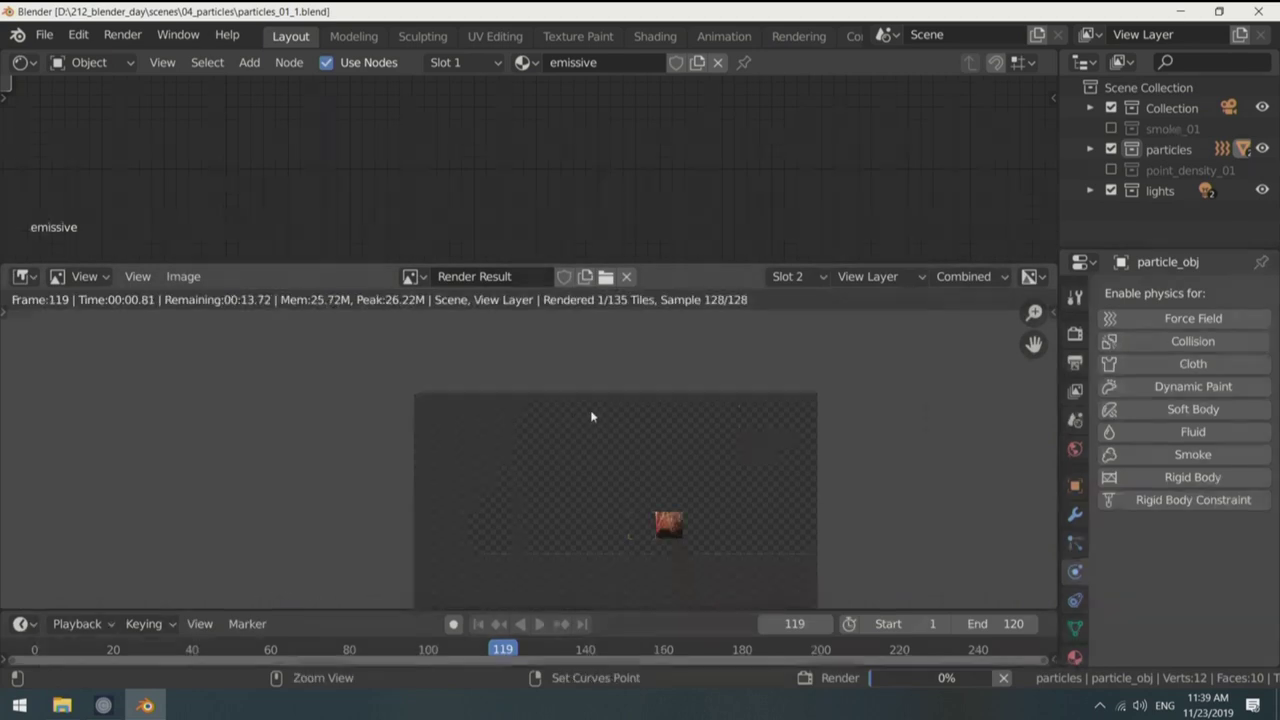
key("ctrl+space")
scroll(835, 268, "up", 4)
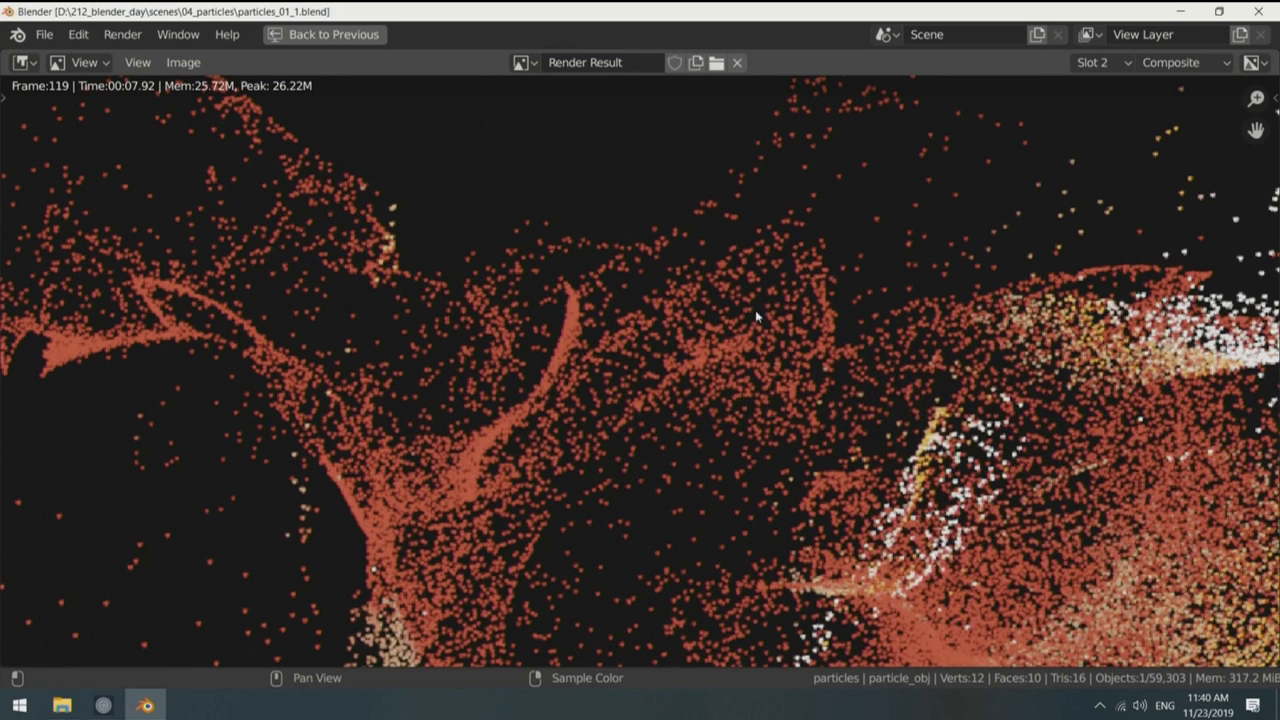
scroll(755, 316, "down", 3)
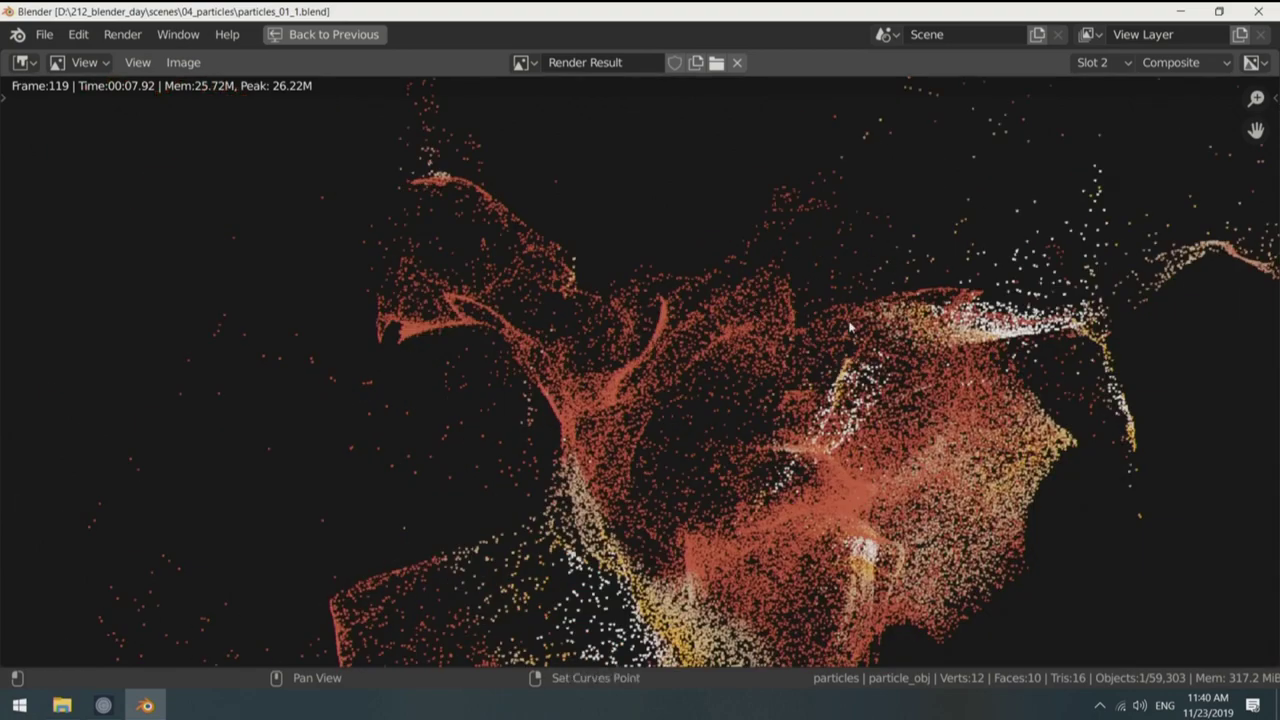
middle_click_drag(804, 320, 750, 300)
scroll(709, 269, "up", 2)
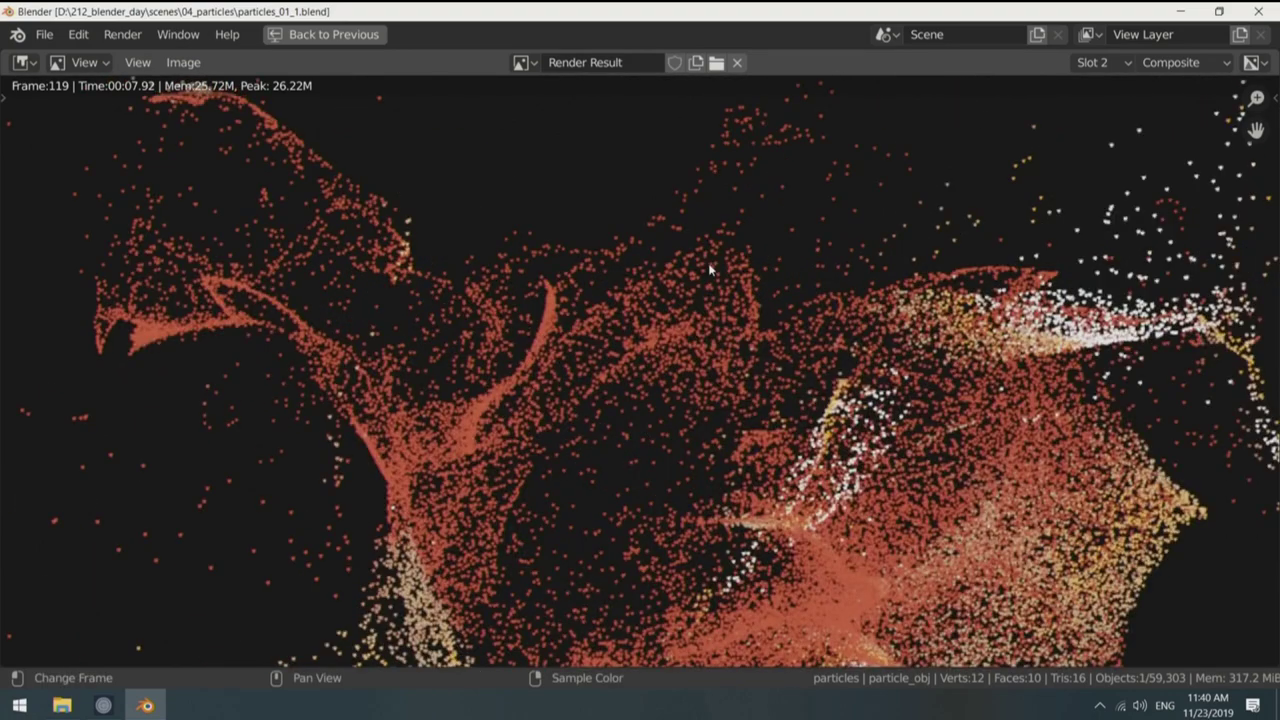
scroll(709, 269, "up", 2)
key("ctrl+space")
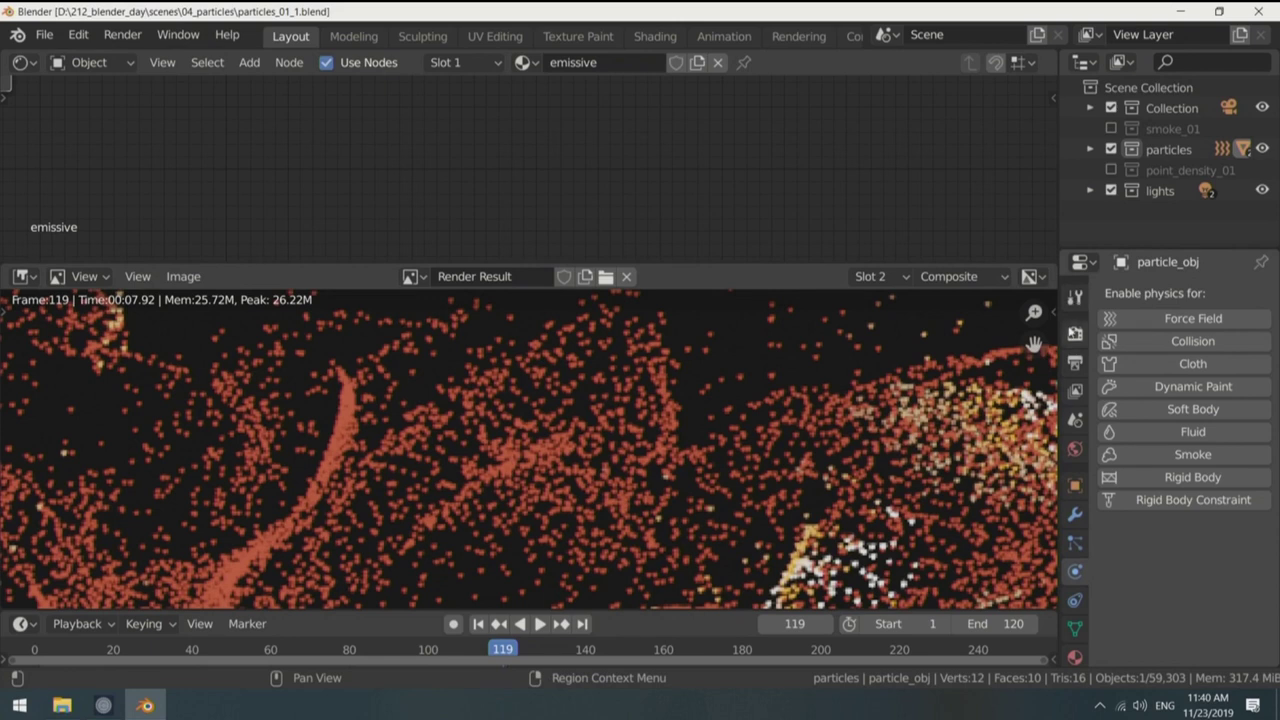
Step: Enable Motion Blur in the scene's render settings
left_click(1074, 333)
scroll(1152, 481, "down", 10)
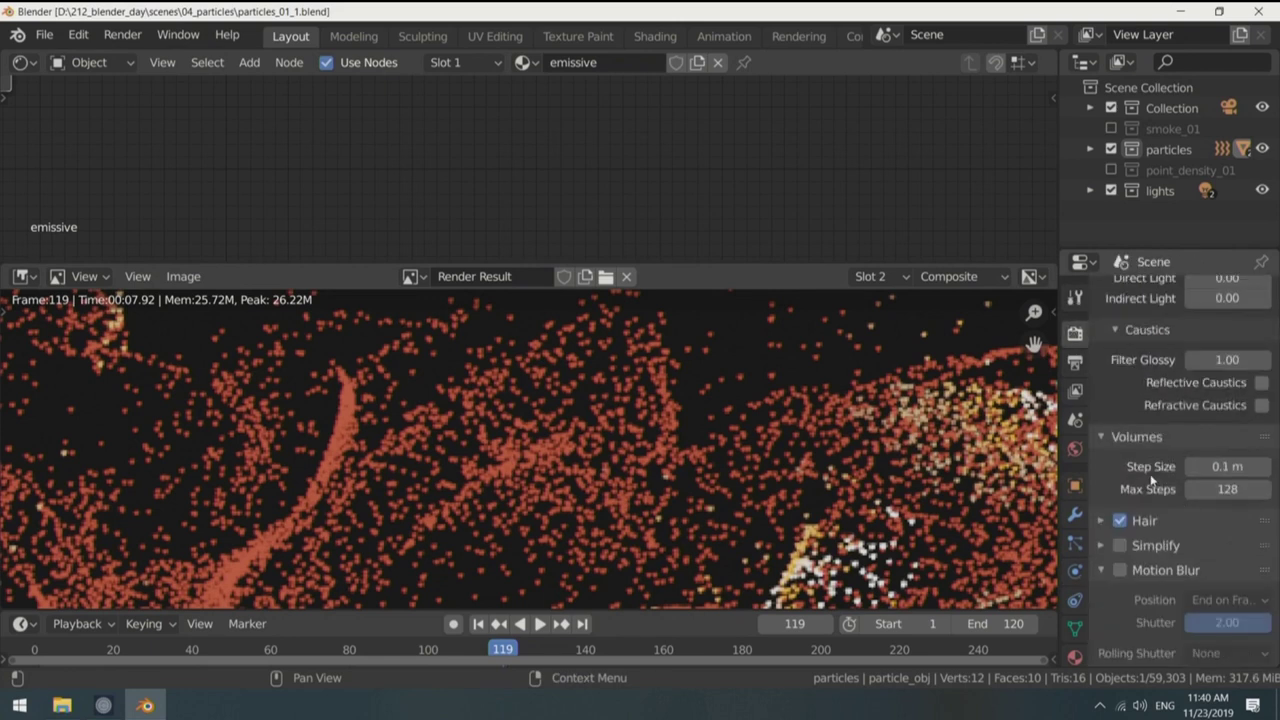
left_click(1119, 570)
scroll(1197, 530, "down", 3)
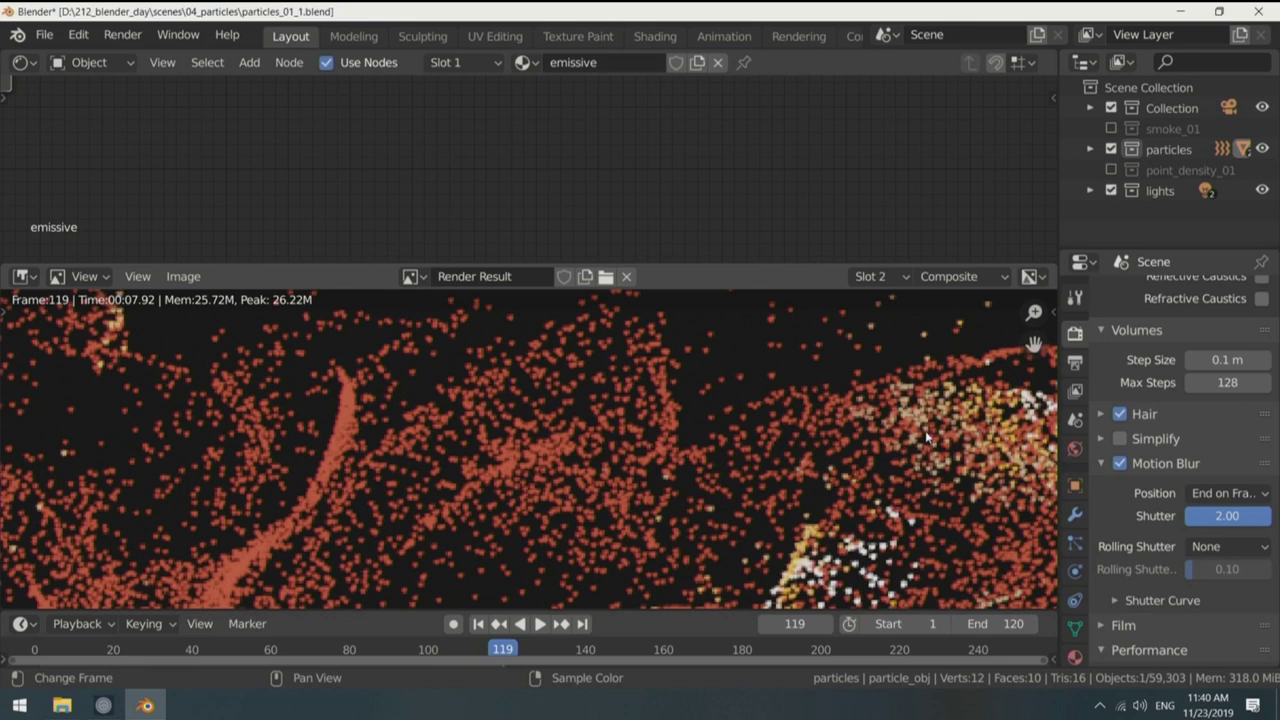
Step: Select Slot 3 for the render result and render frame 119 again with motion blur
left_click(870, 276)
left_click(870, 433)
key("F12")
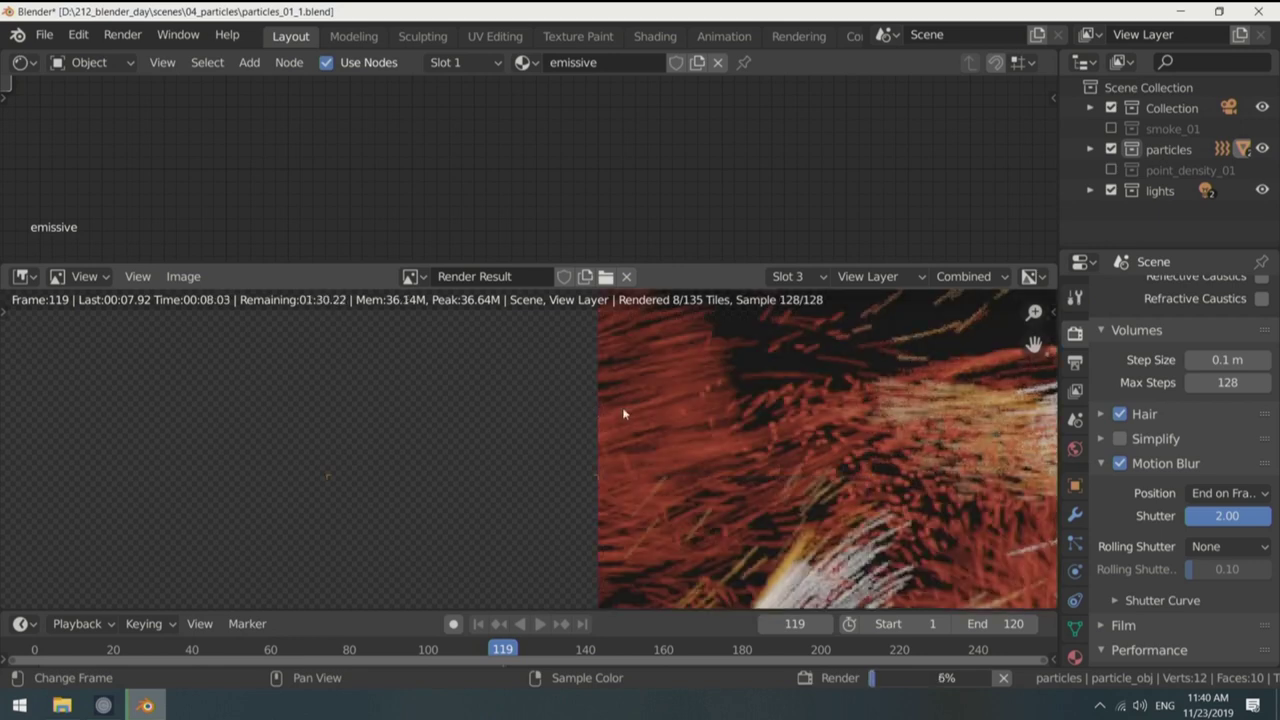
Step: Examine the motion-blurred render of frame 119 in a maximized render view, both up close and as a whole
scroll(478, 368, "down", 2)
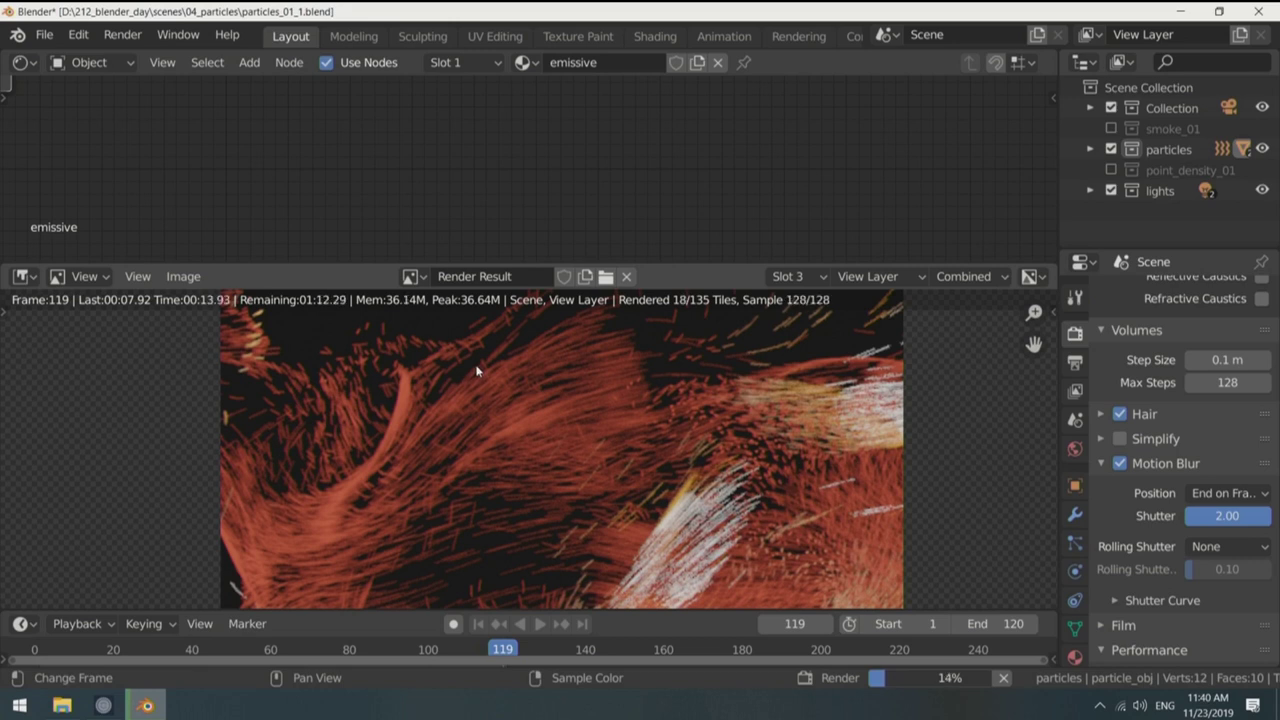
scroll(500, 371, "down", 2)
scroll(498, 372, "up", 2)
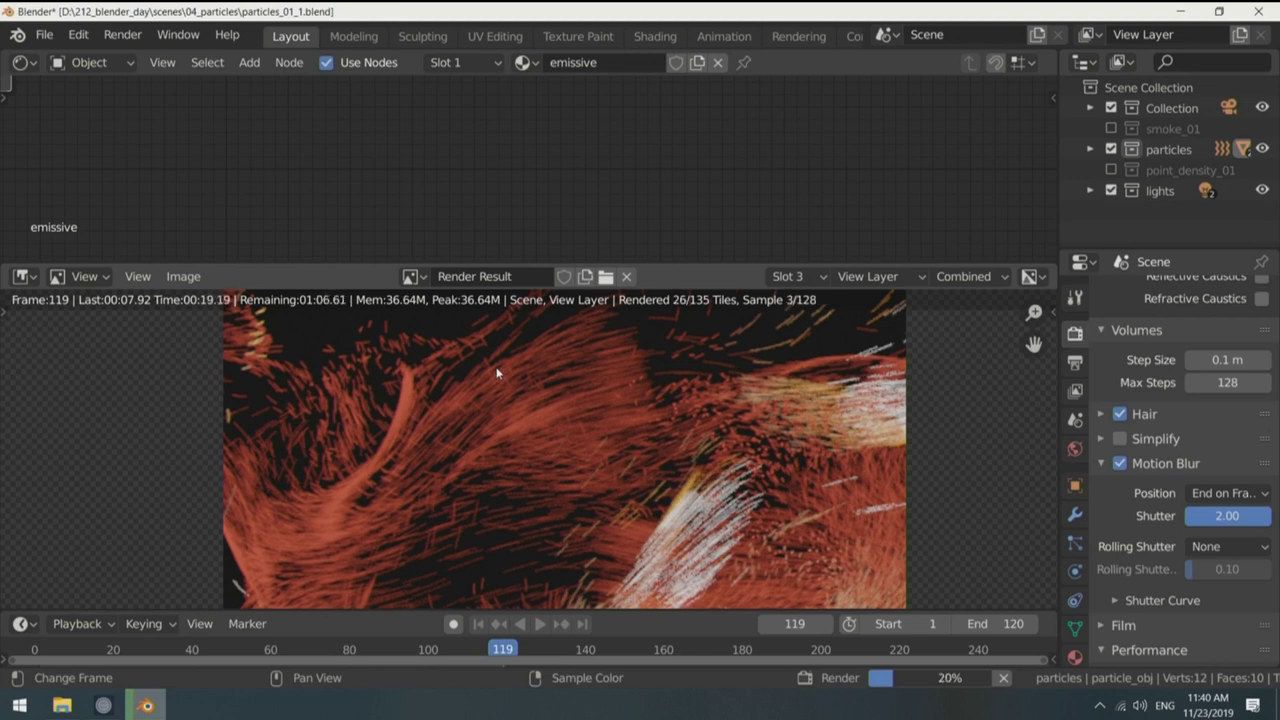
key("ctrl+space")
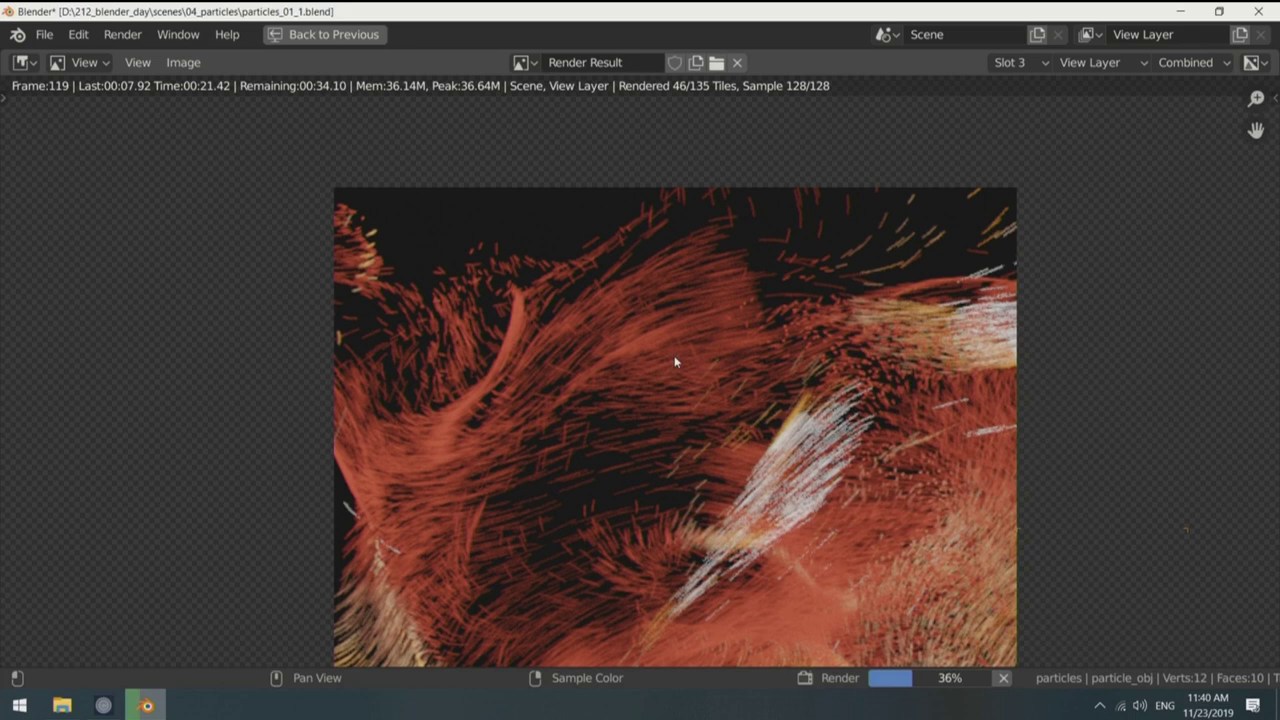
scroll(674, 355, "up", 1)
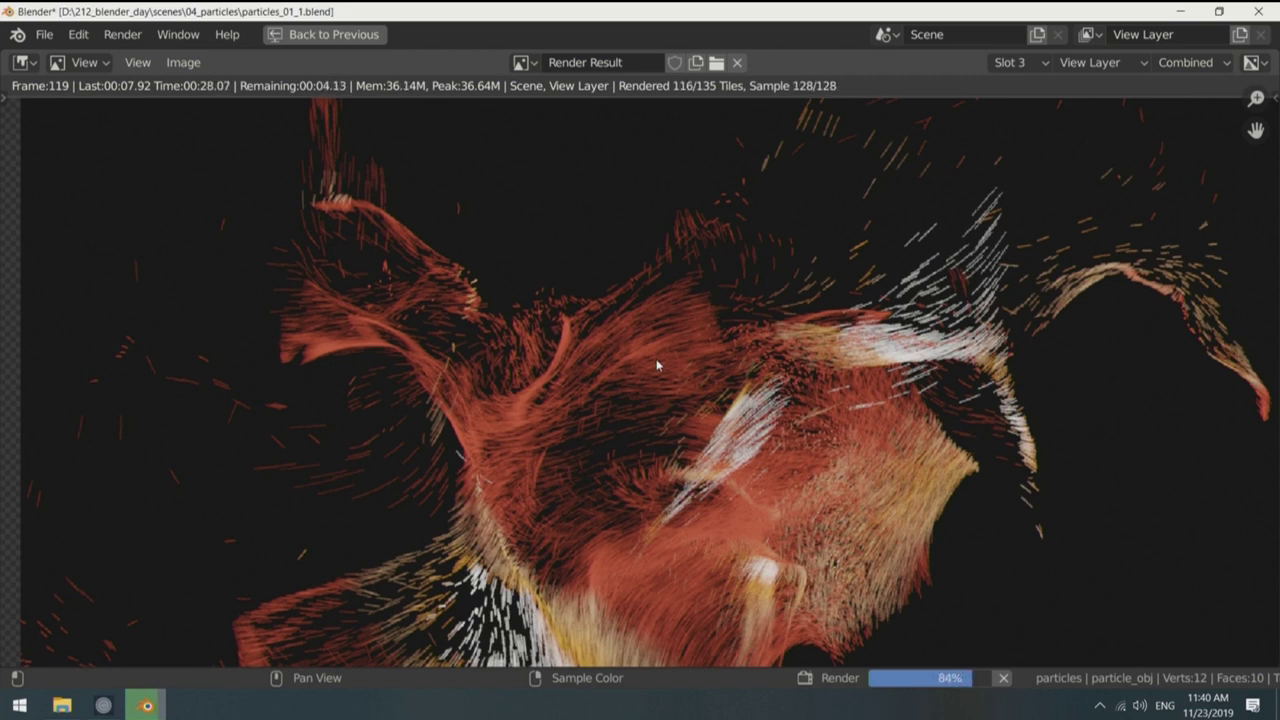
scroll(602, 360, "down", 3)
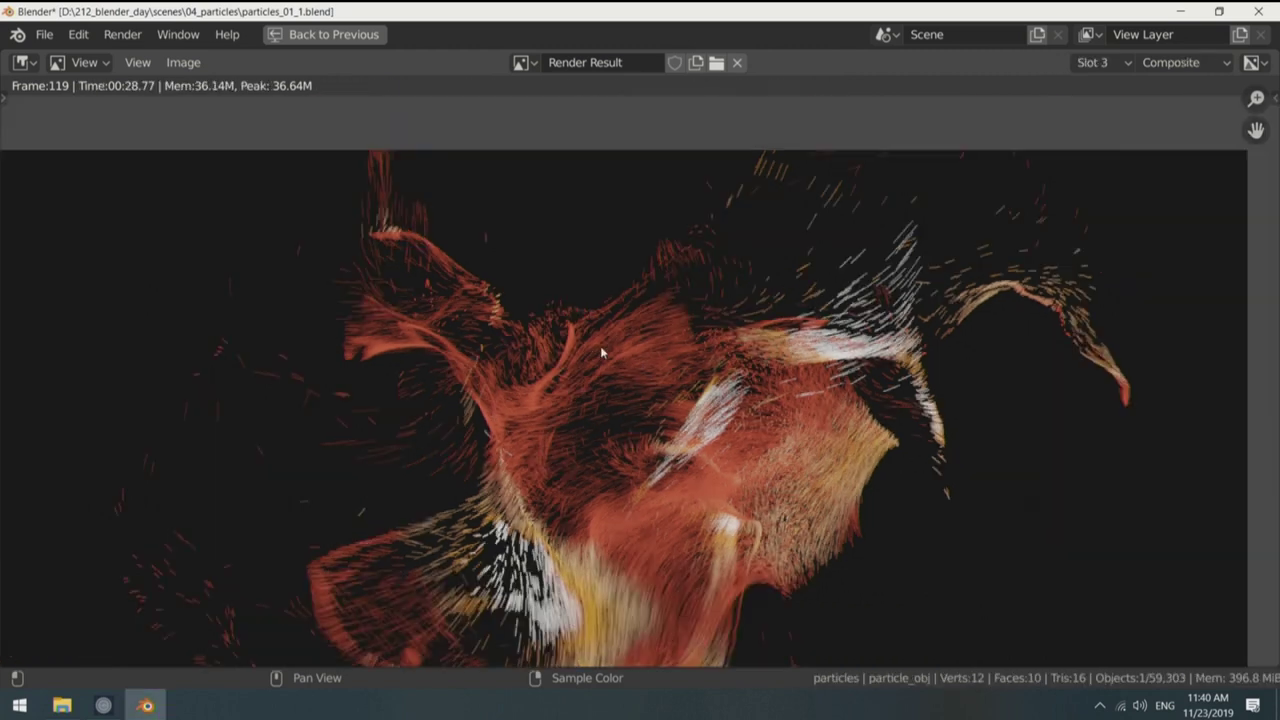
Step: Compare the render without motion blur in Slot 2 against the motion-blurred one in Slot 3, ending on Slot 3
left_click(1100, 62)
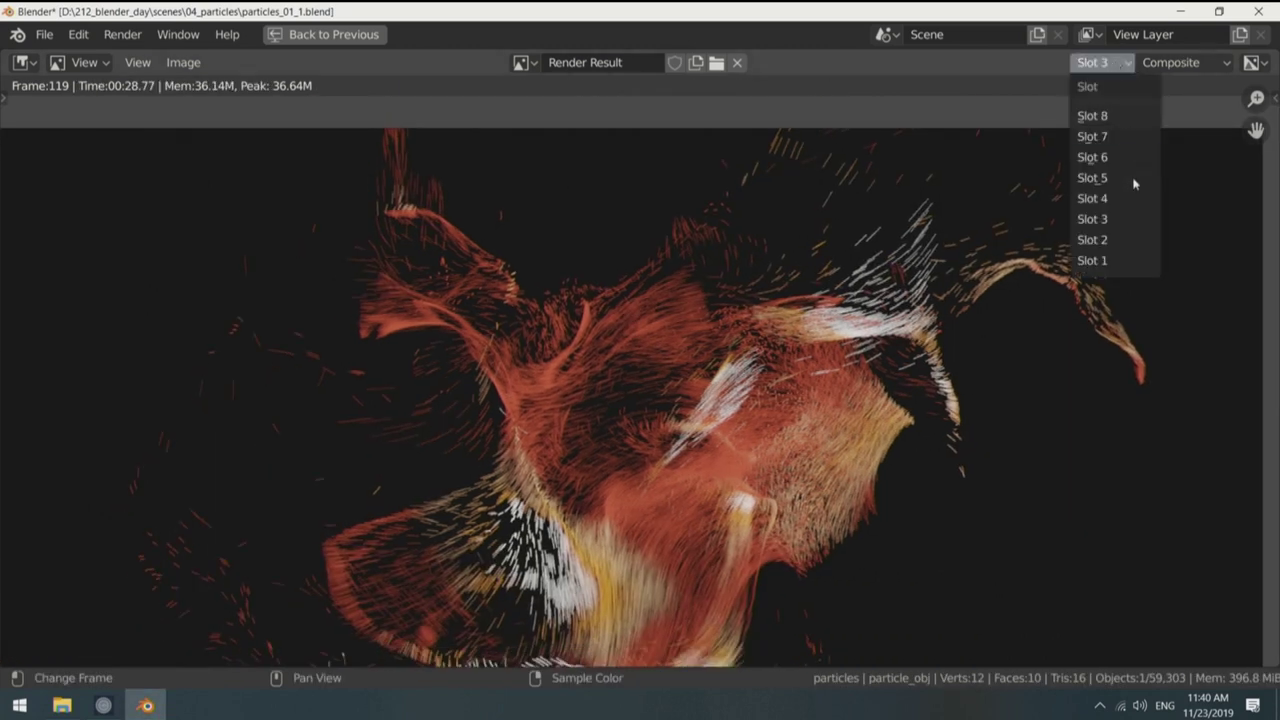
left_click(1117, 241)
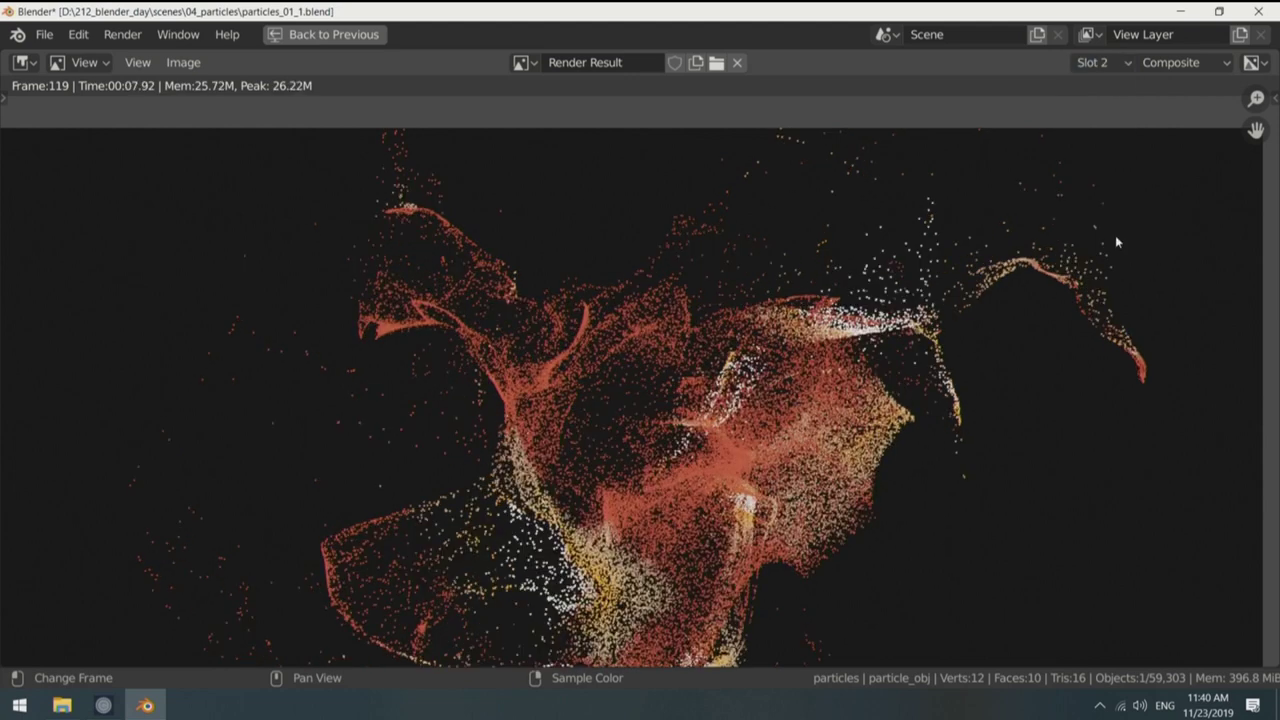
left_click(1106, 64)
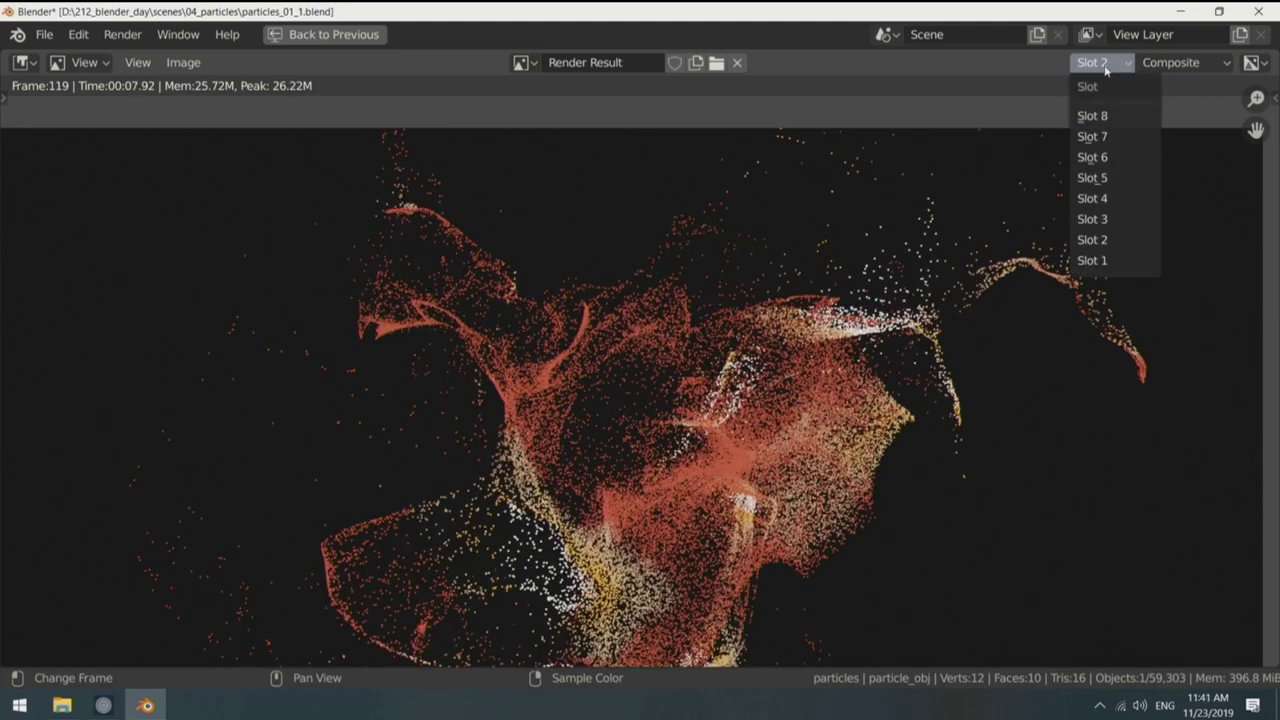
left_click(1120, 219)
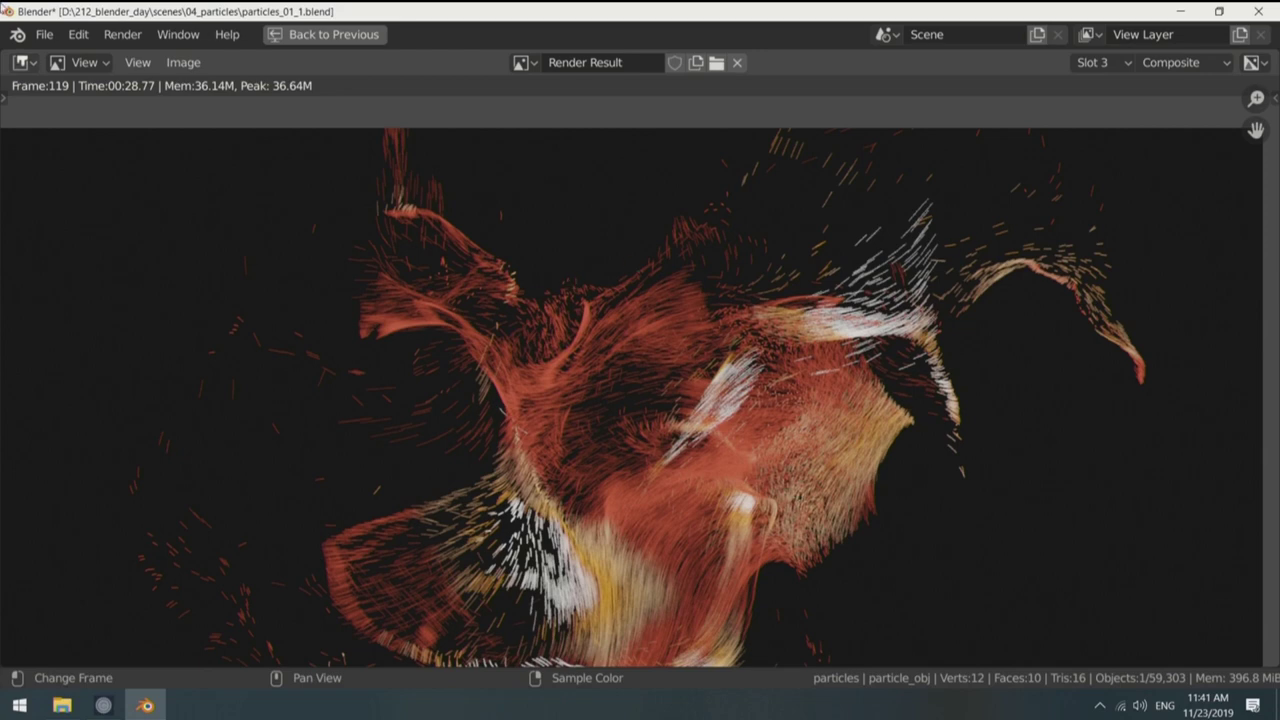
left_click(113, 712)
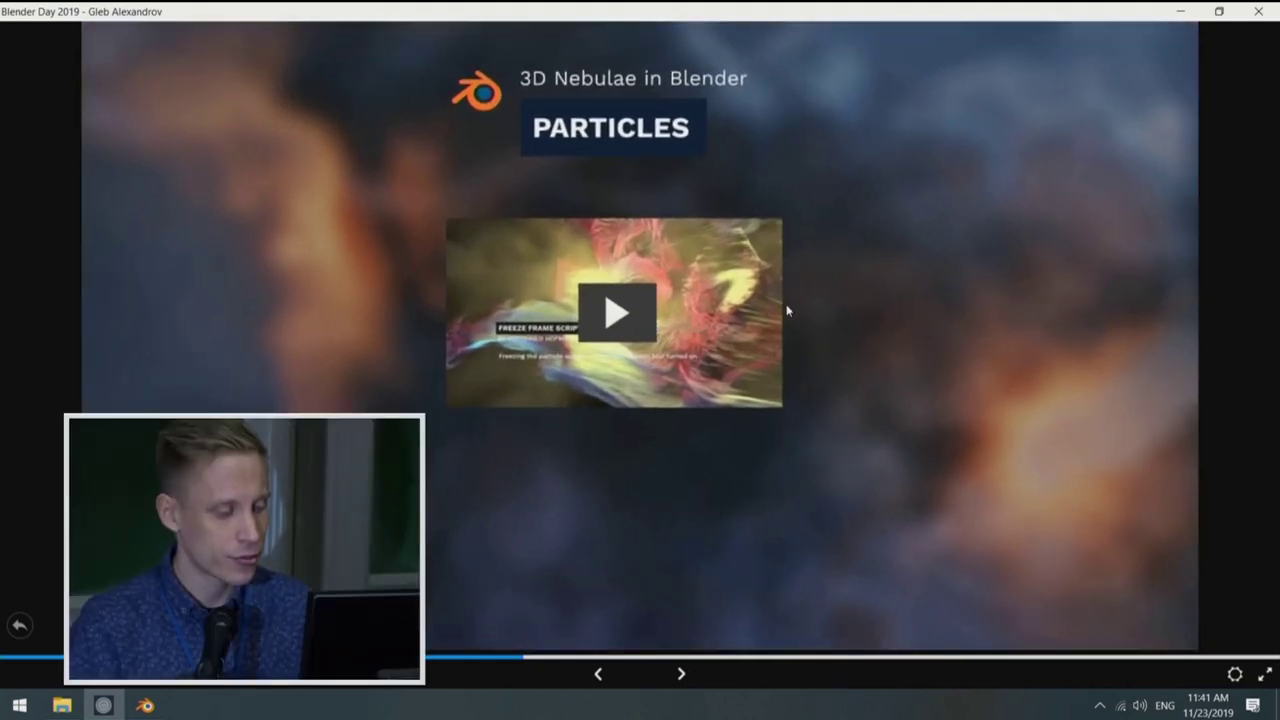
left_click(681, 676)
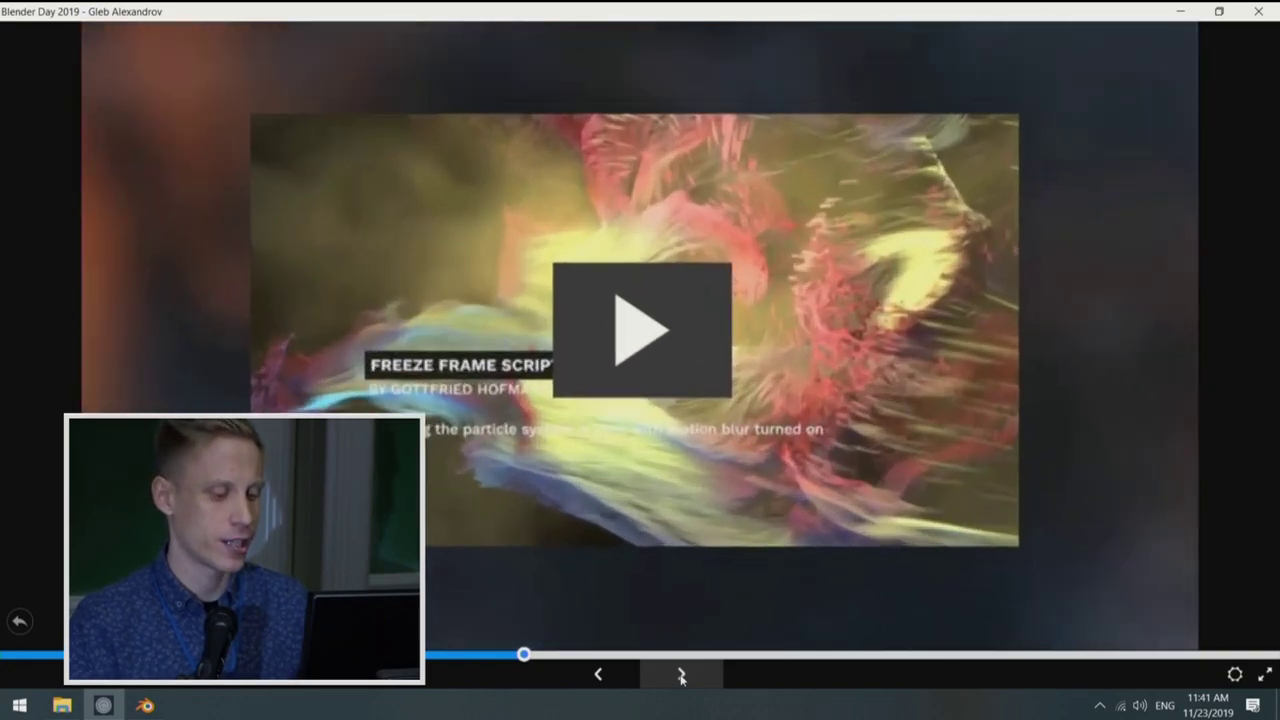
left_click(681, 676)
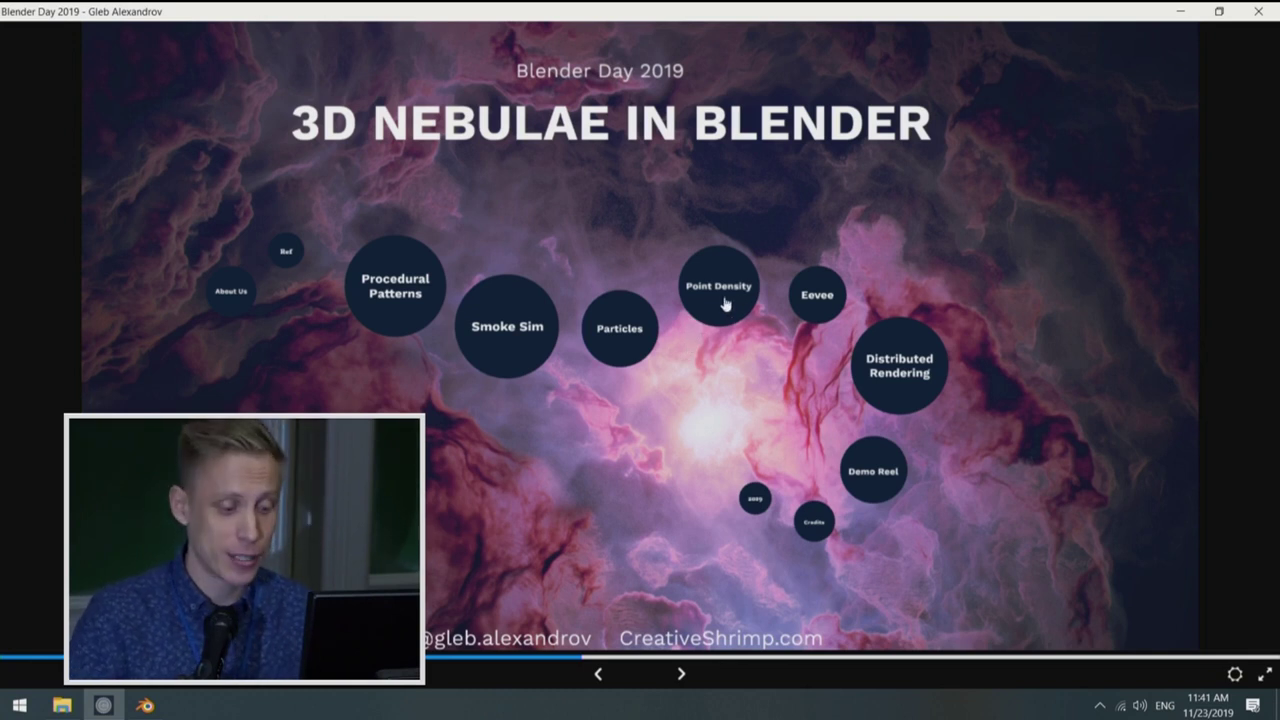
left_click(719, 311)
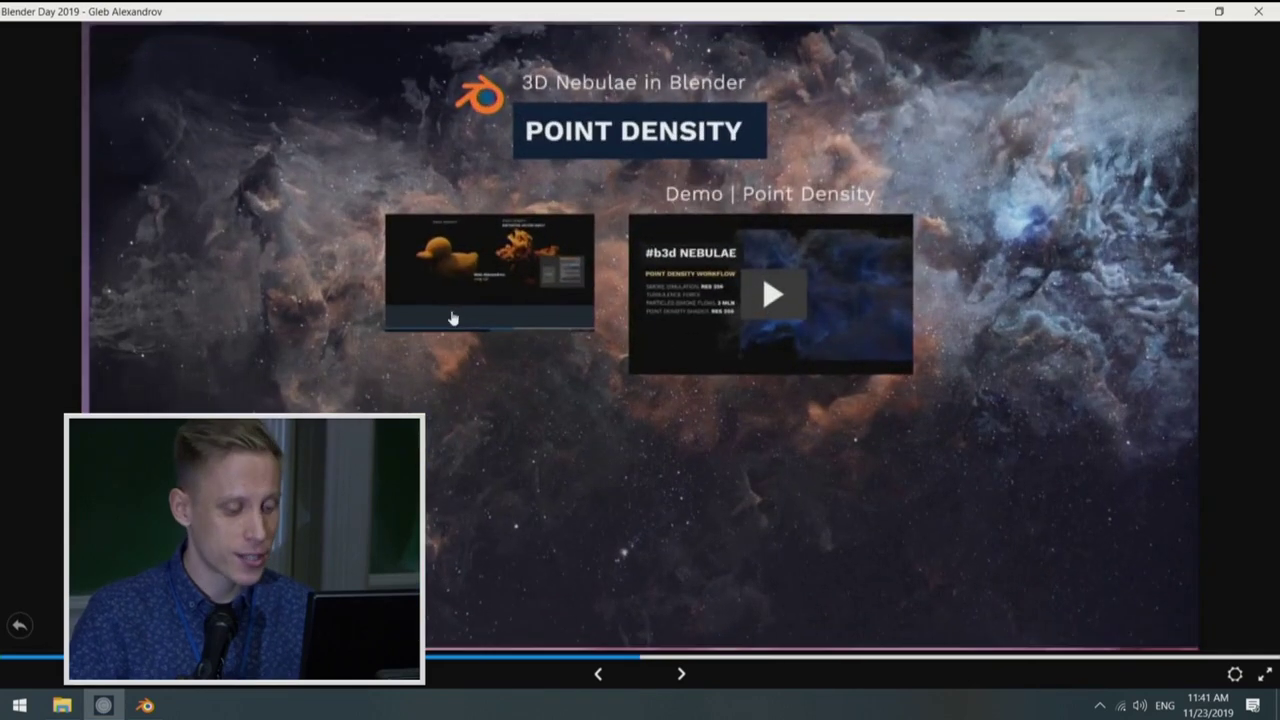
left_click(460, 314)
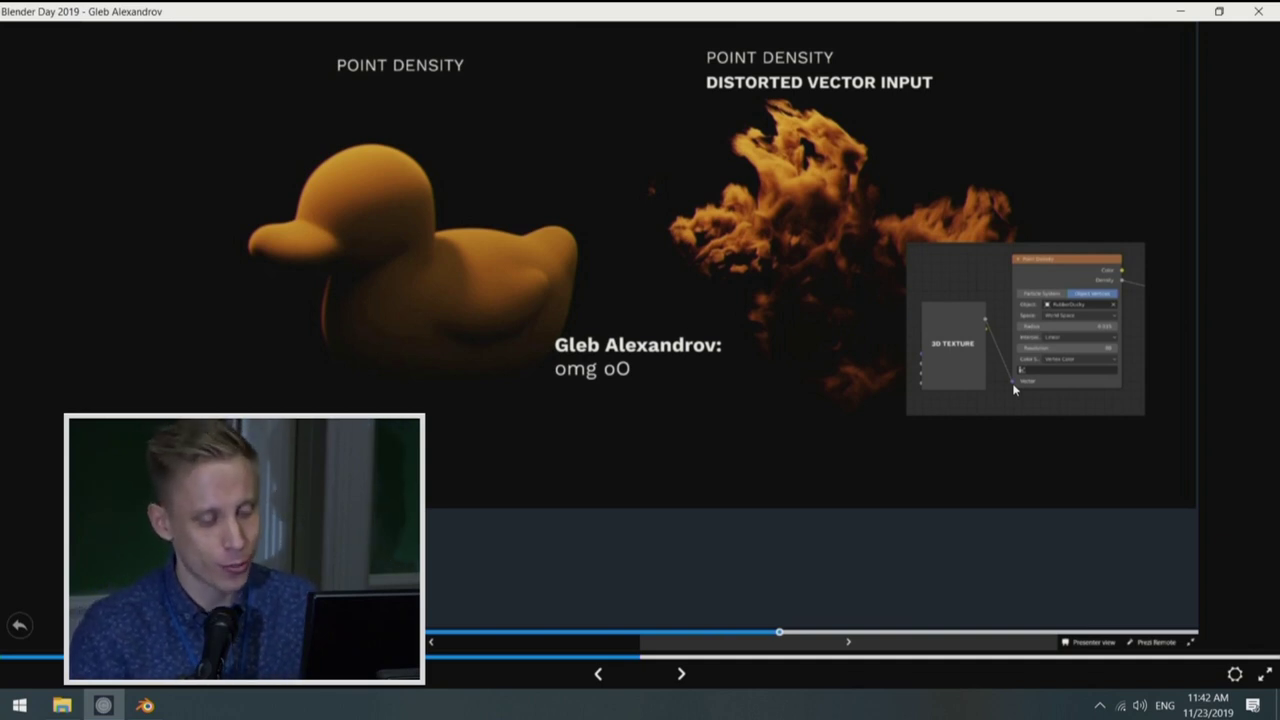
key("Right")
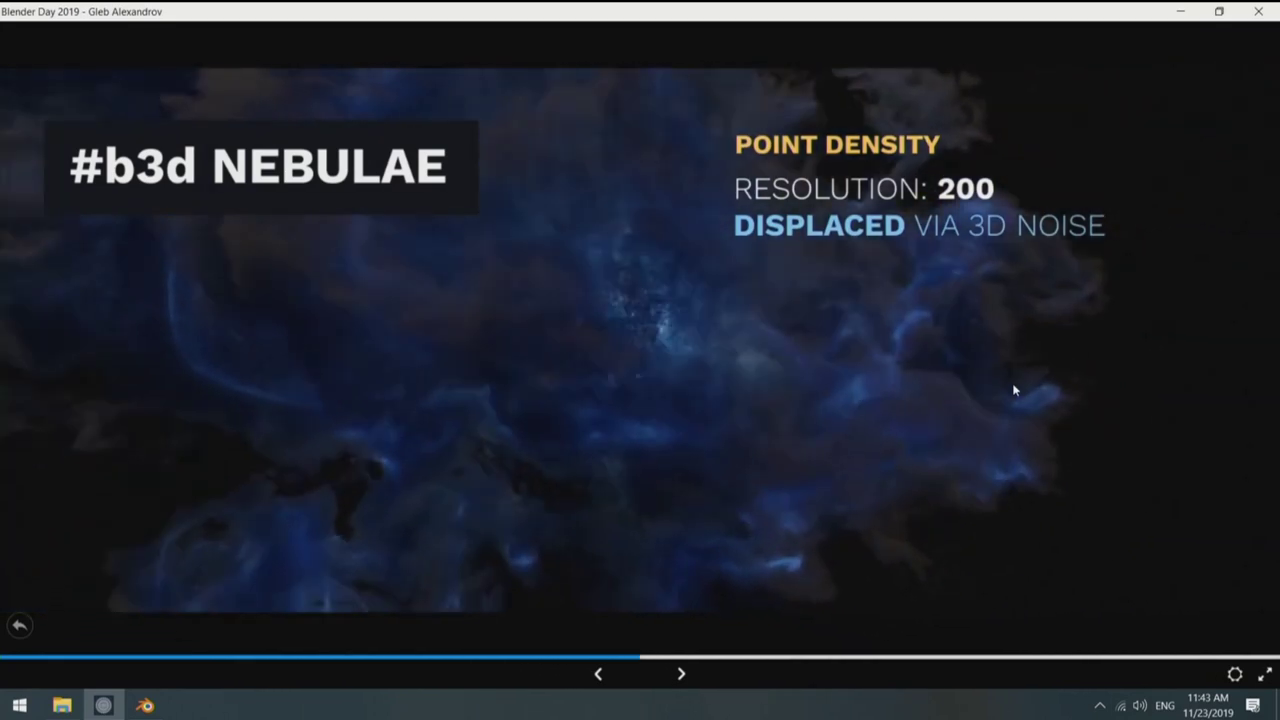
key("Right")
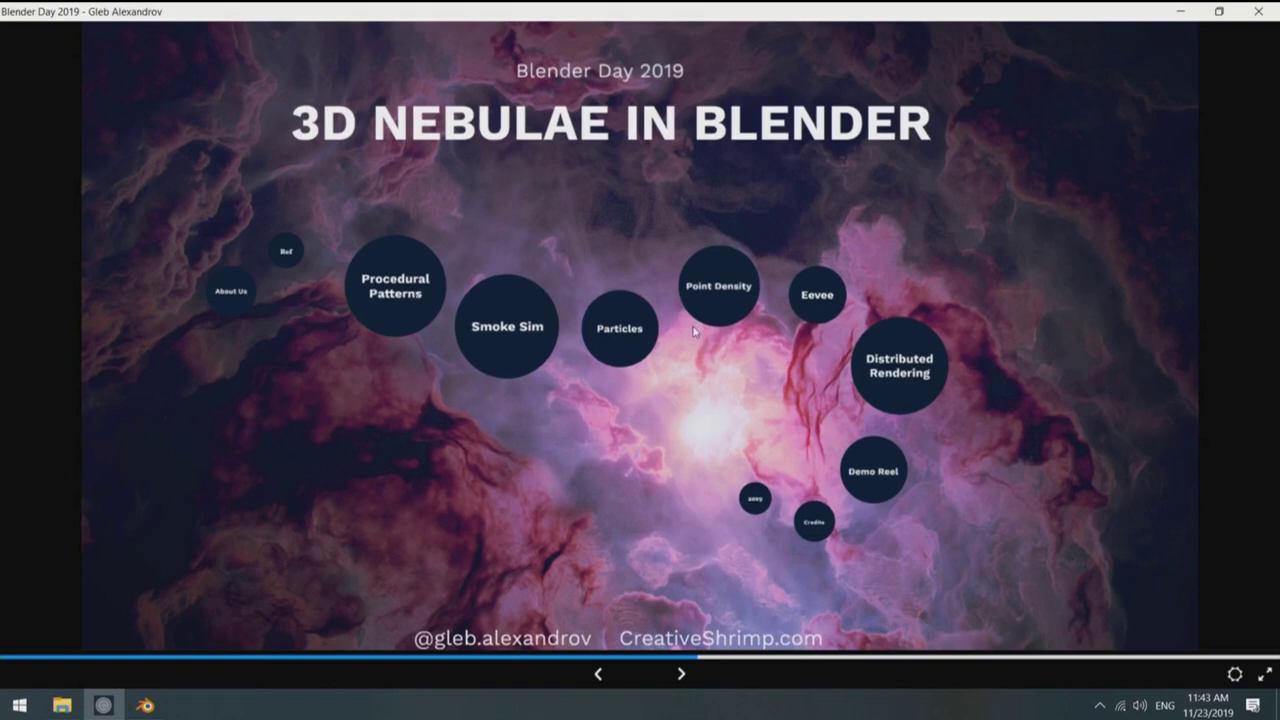
key("Right")
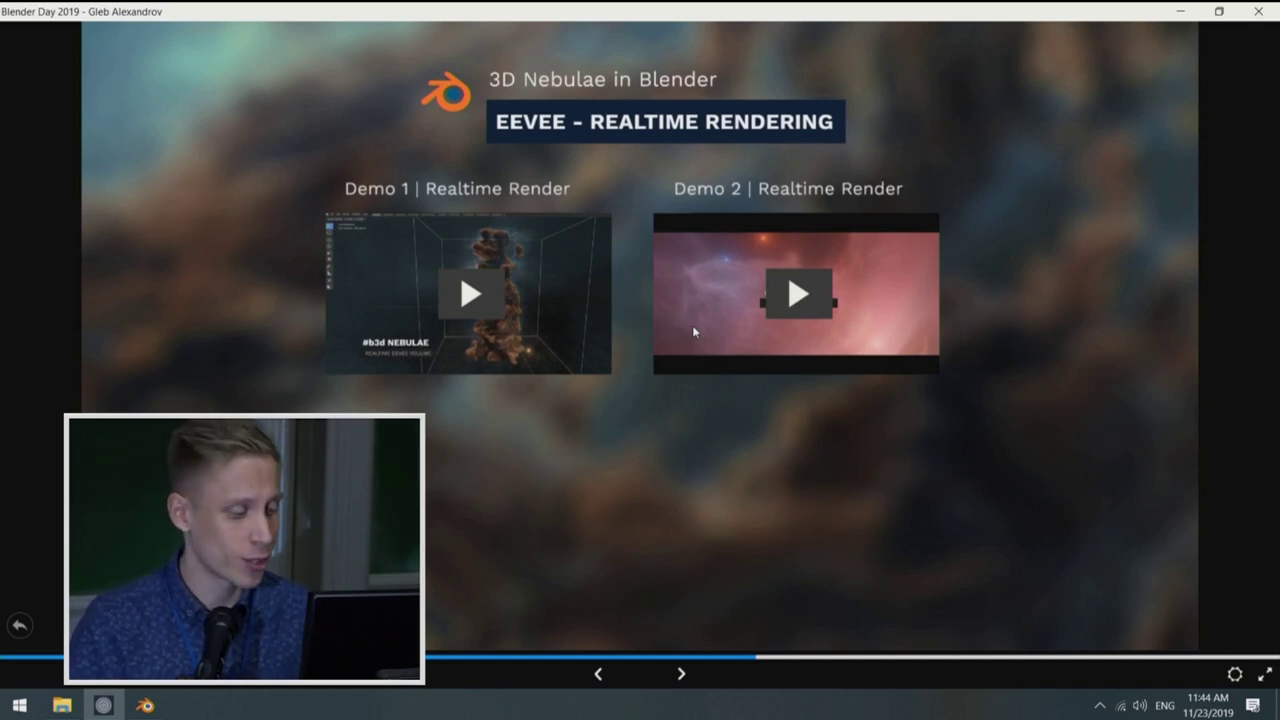
key("Right")
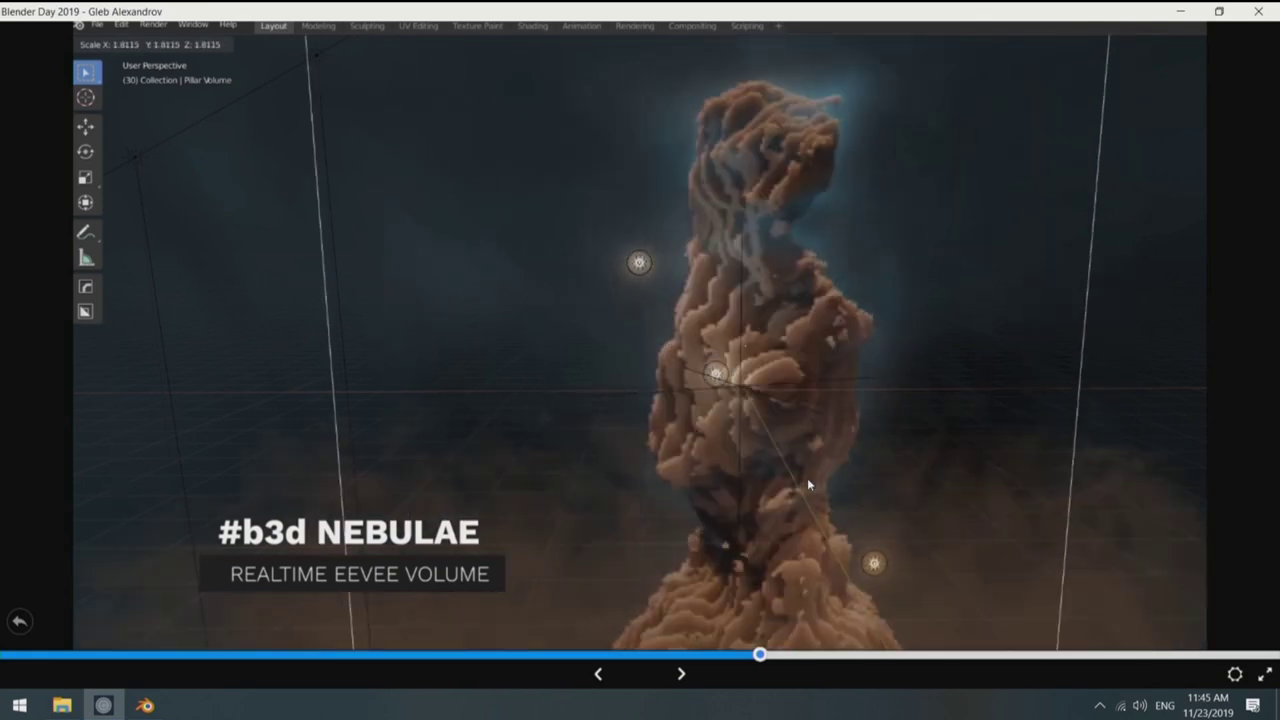
key("Right")
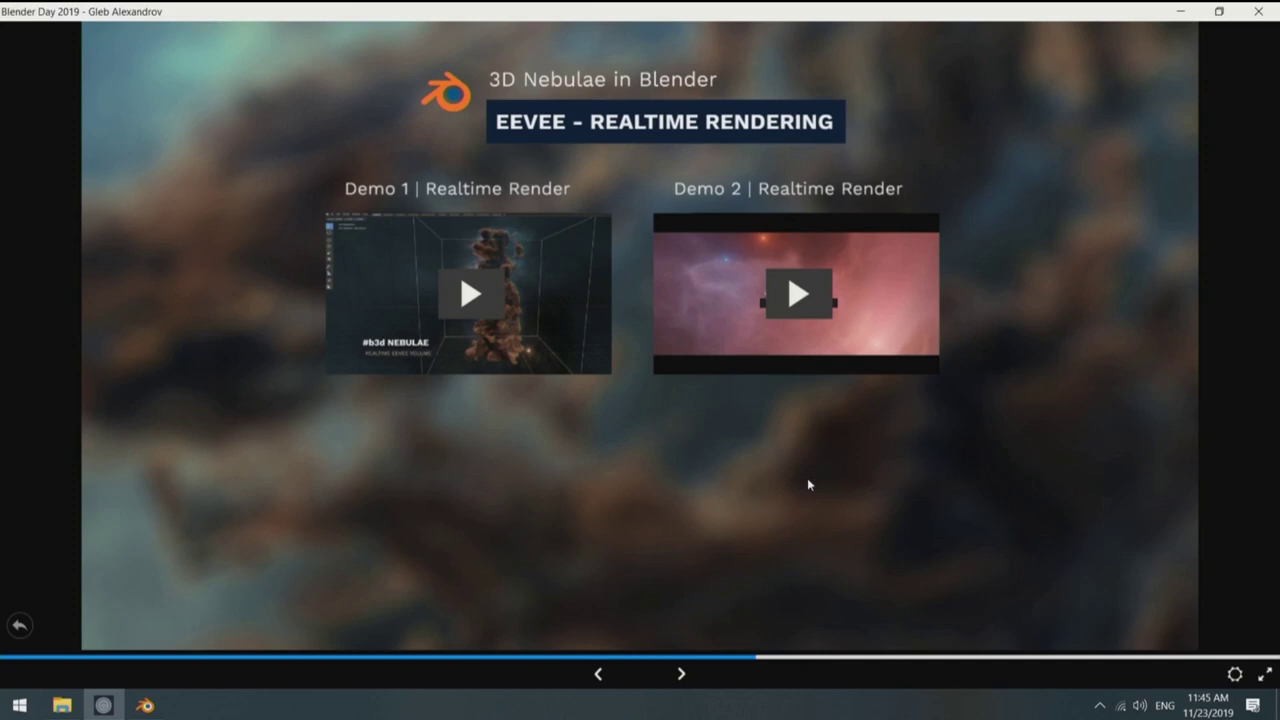
key("Right")
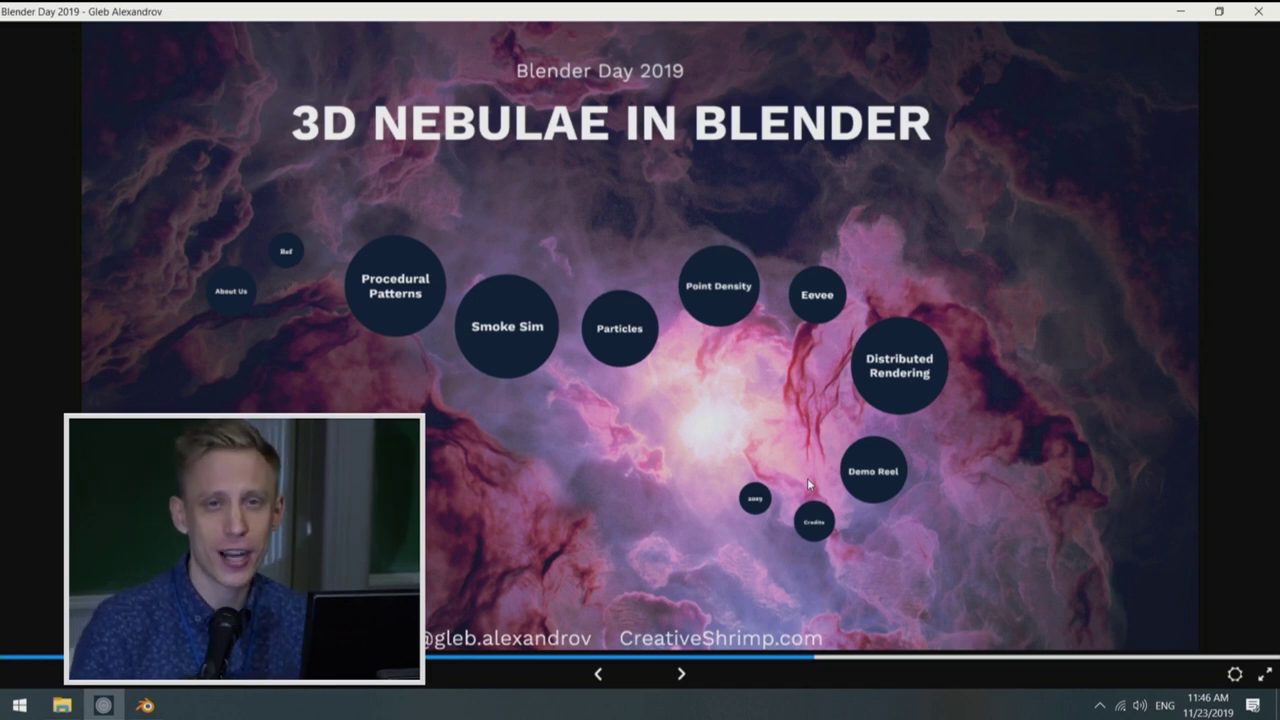
key("Right")
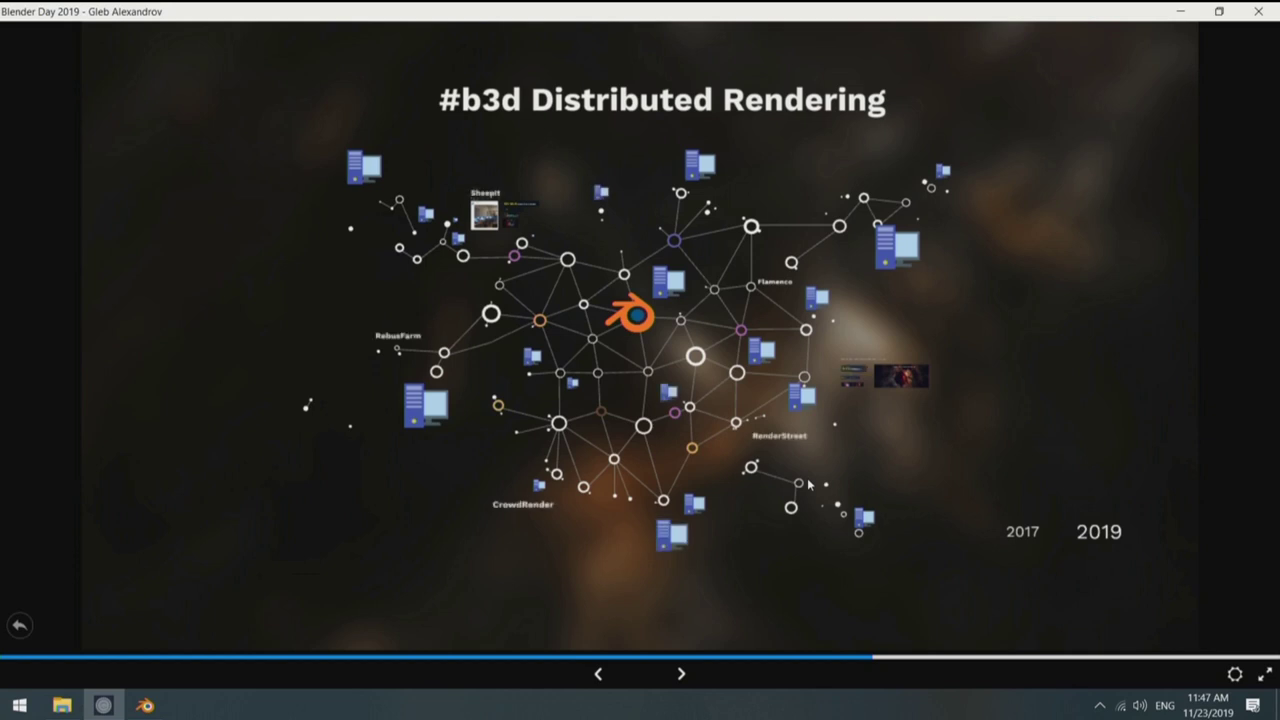
key("Right")
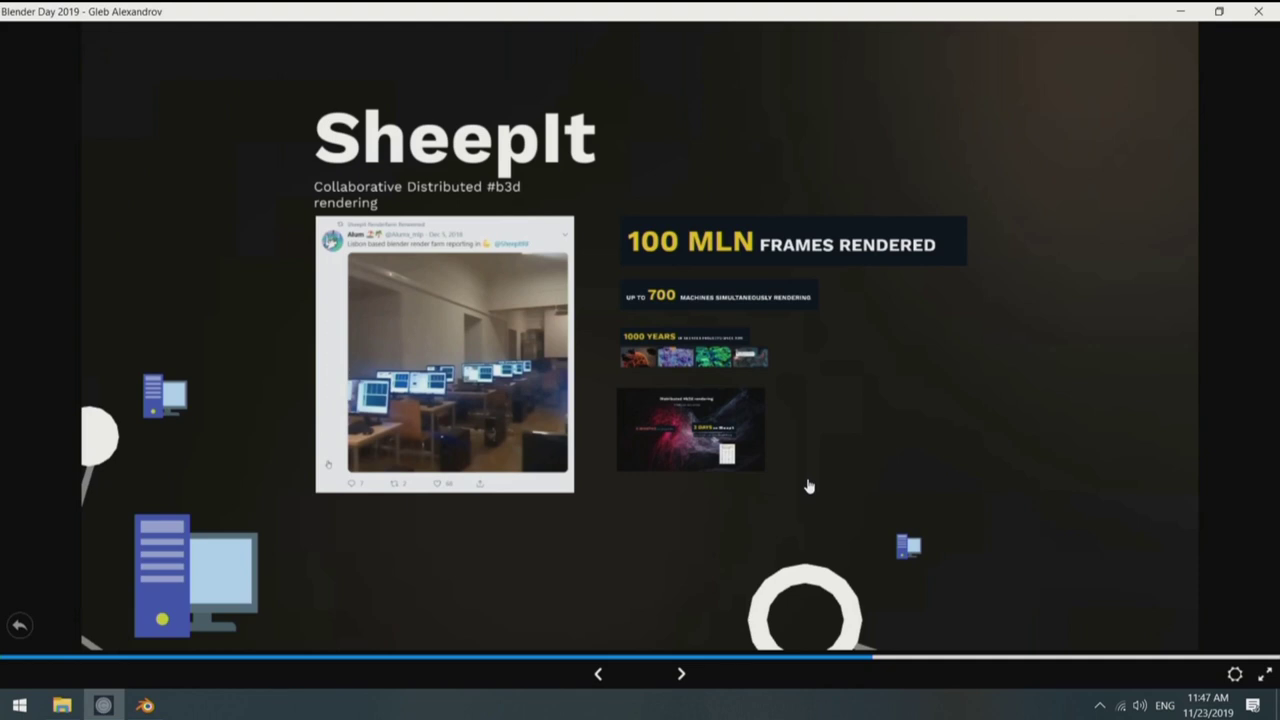
key("Right")
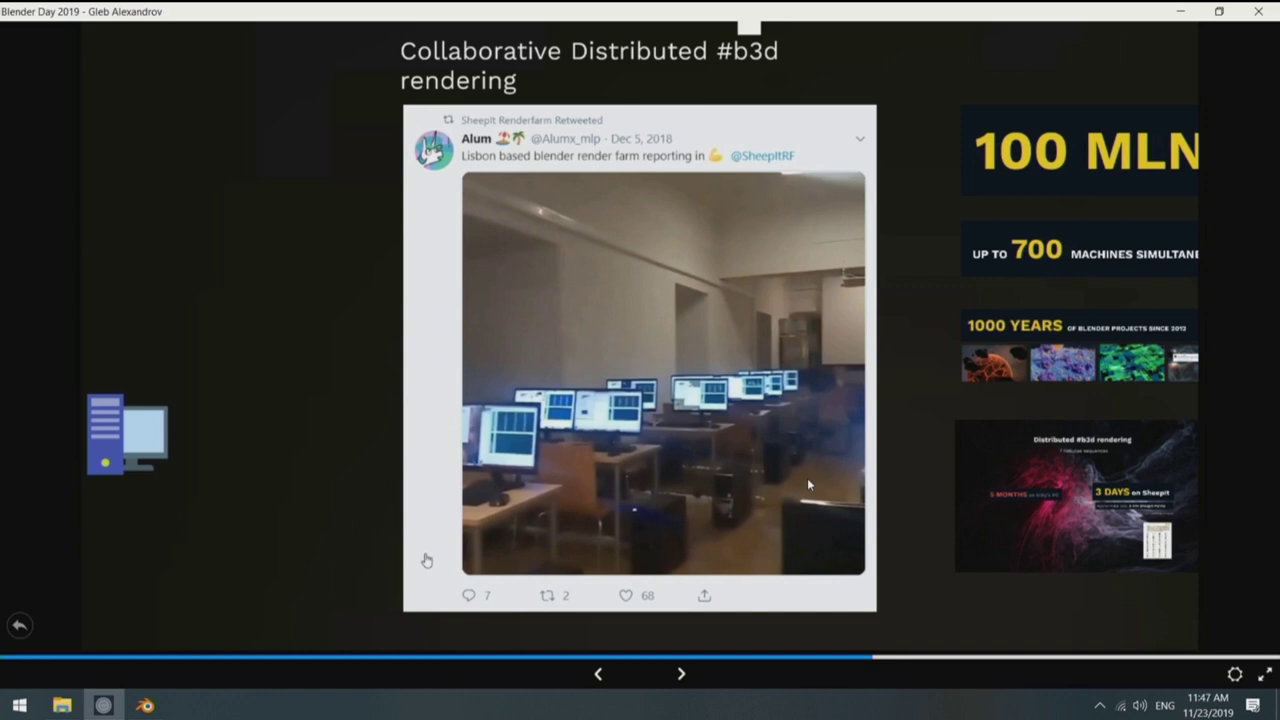
key("Right")
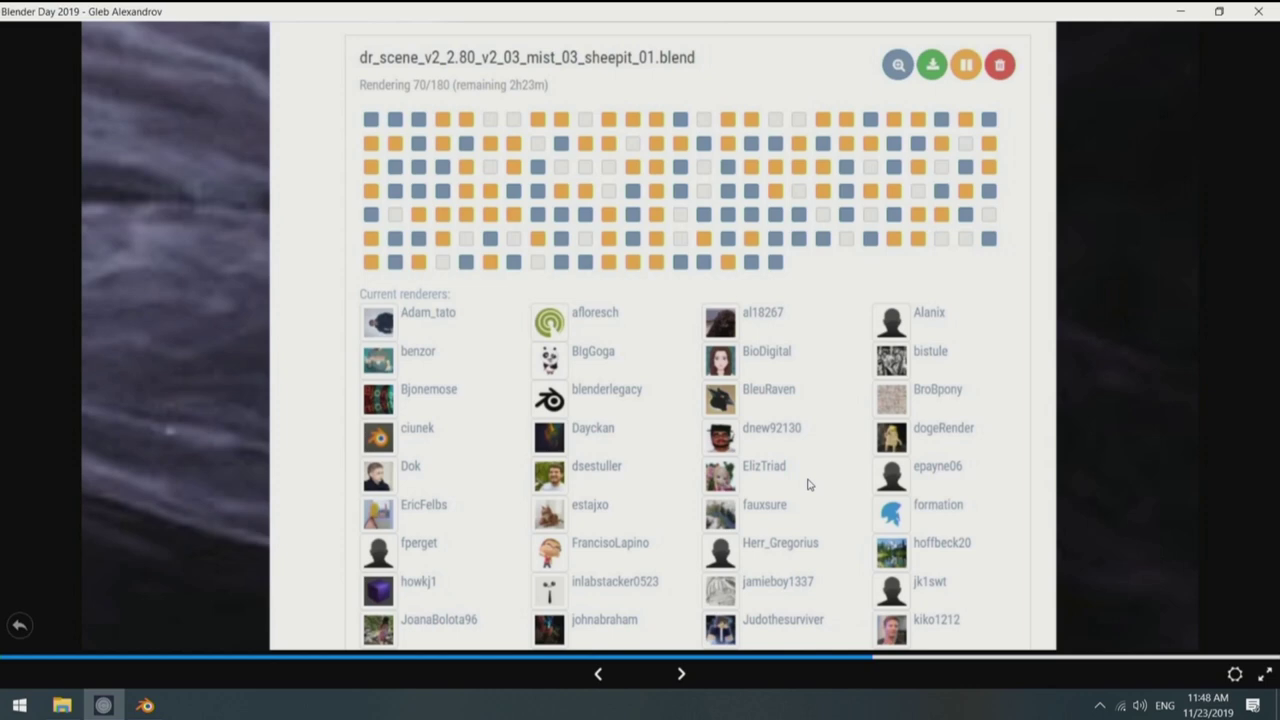
key("Right")
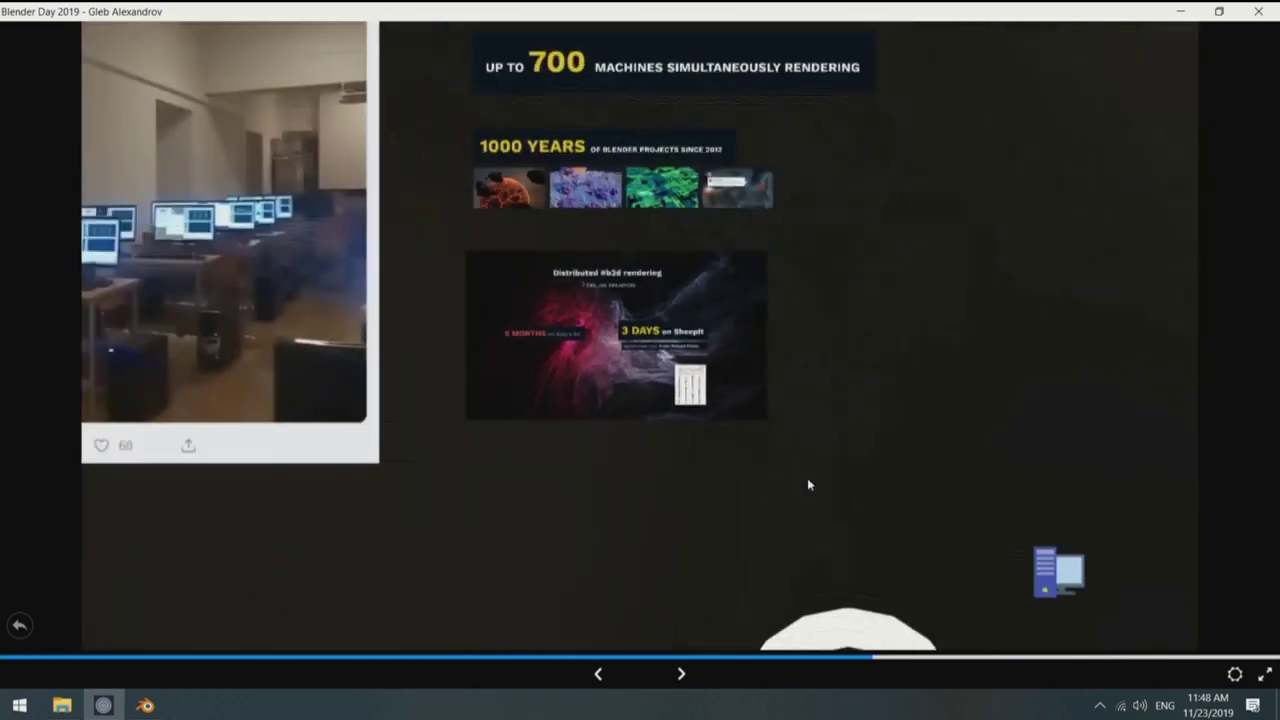
key("Right")
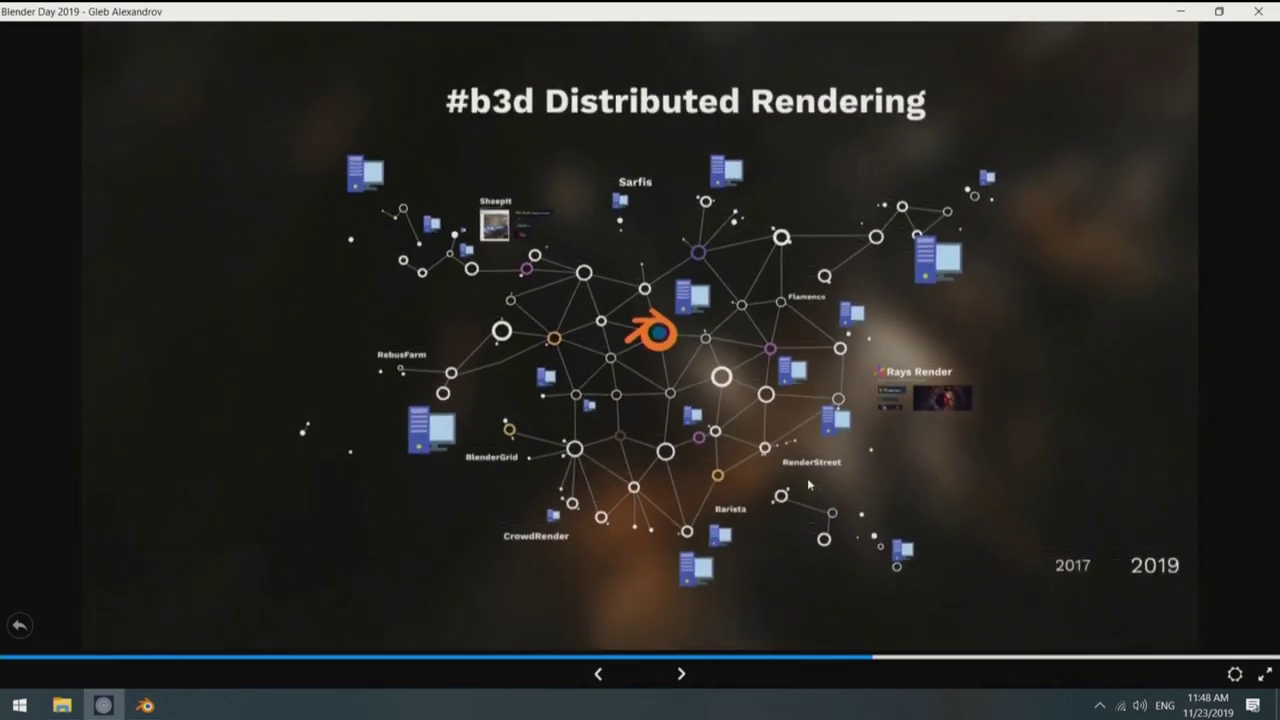
key("Right")
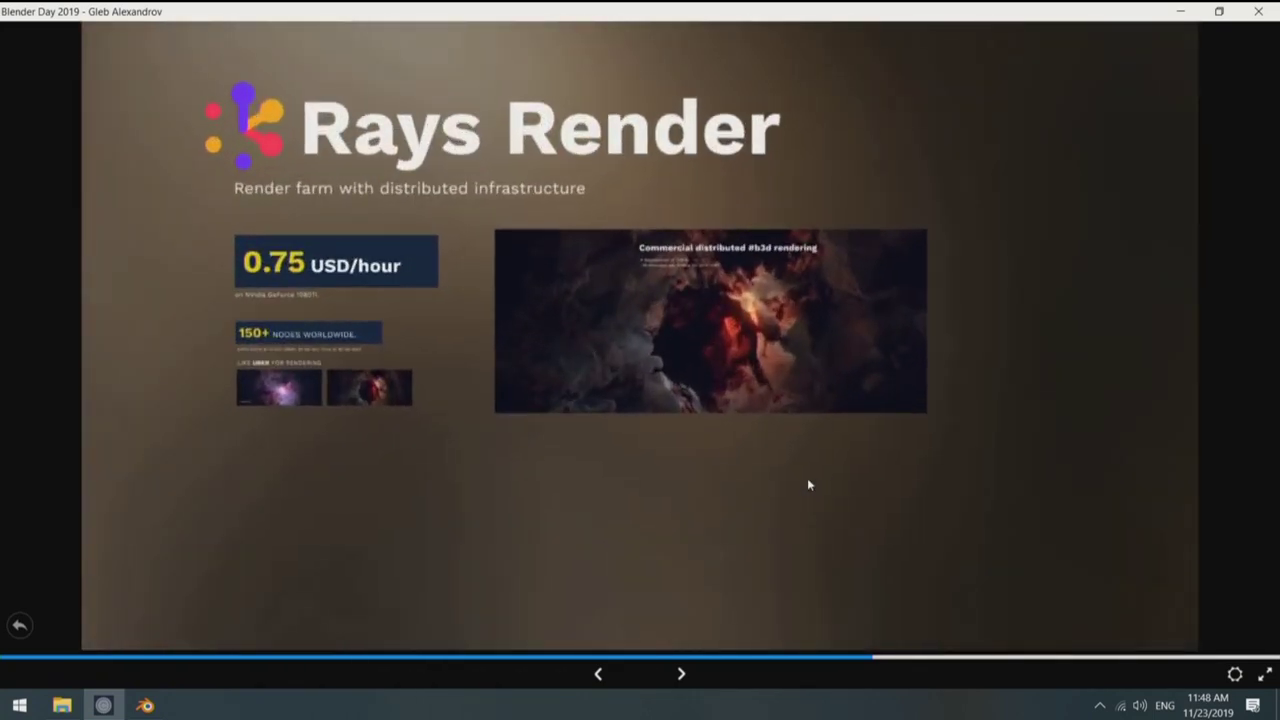
key("Right")
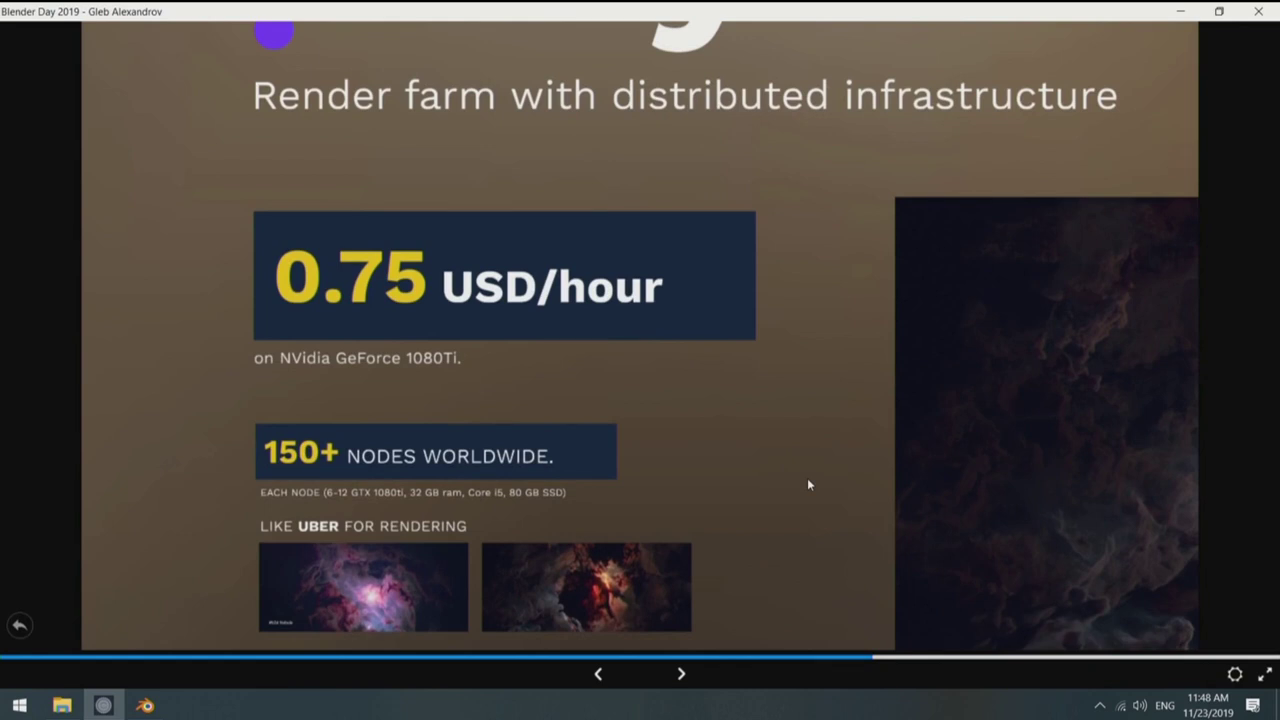
key("Right")
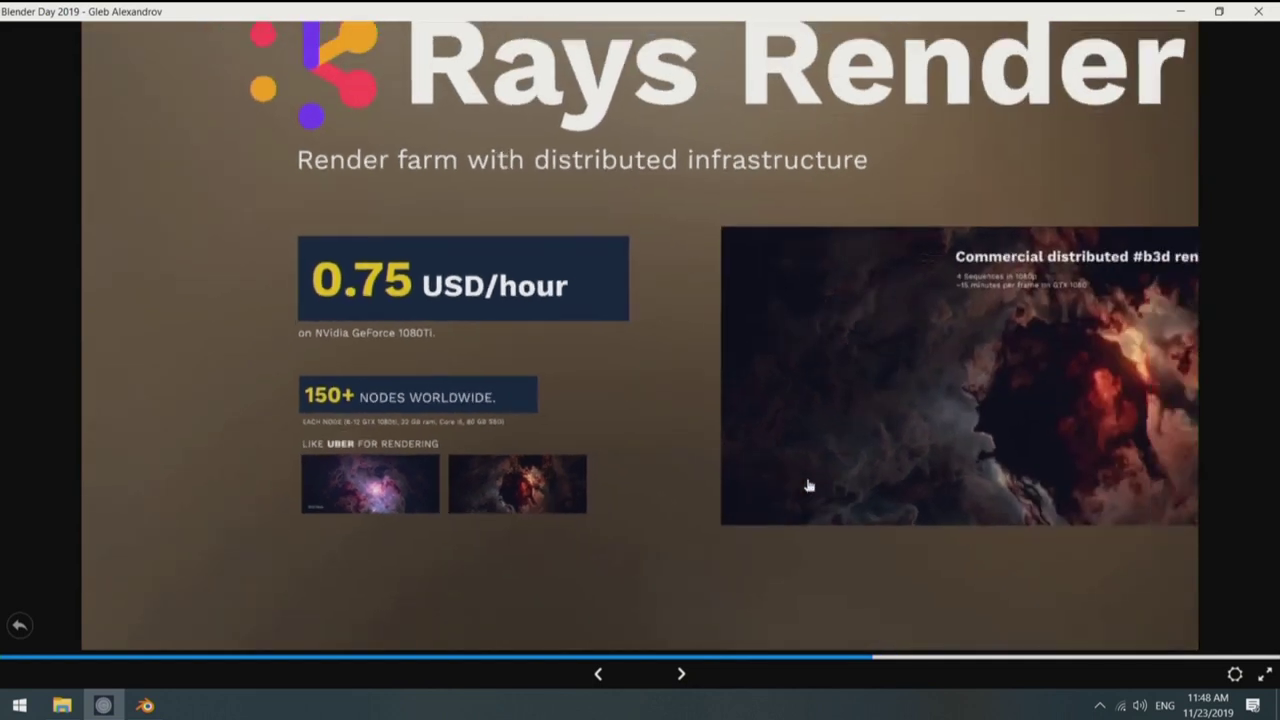
key("Right")
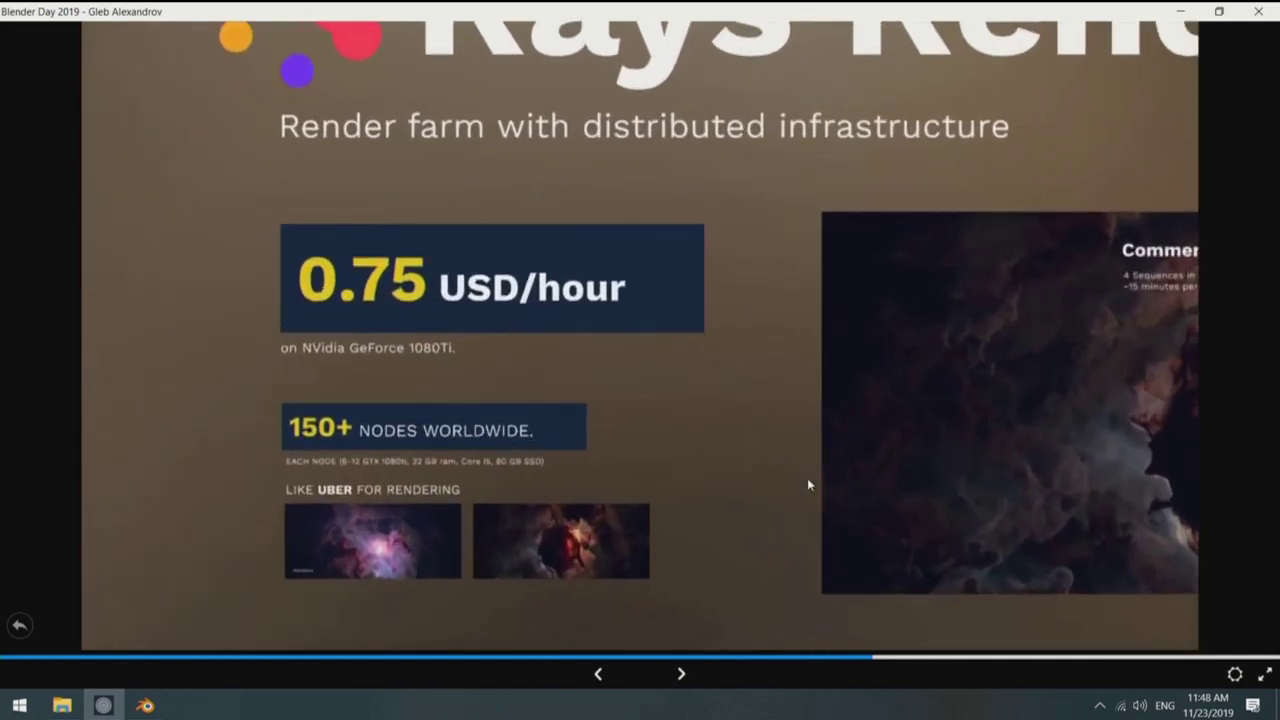
key("Right")
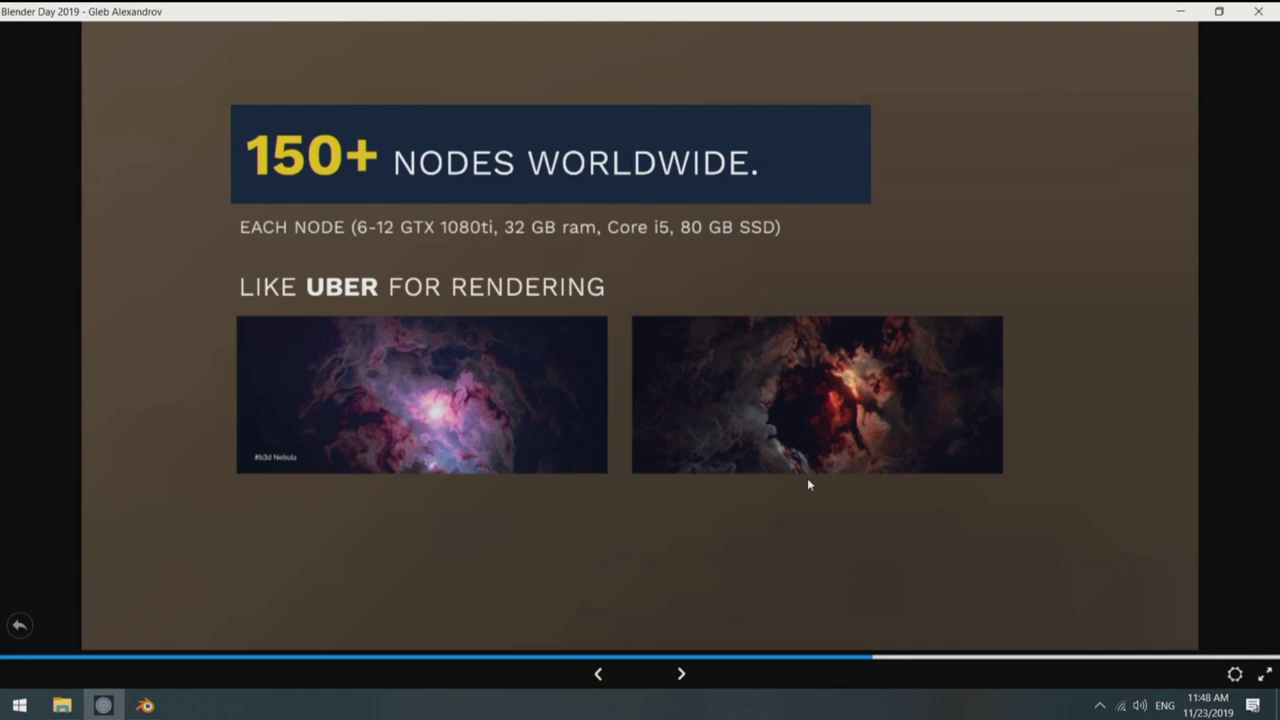
key("Right")
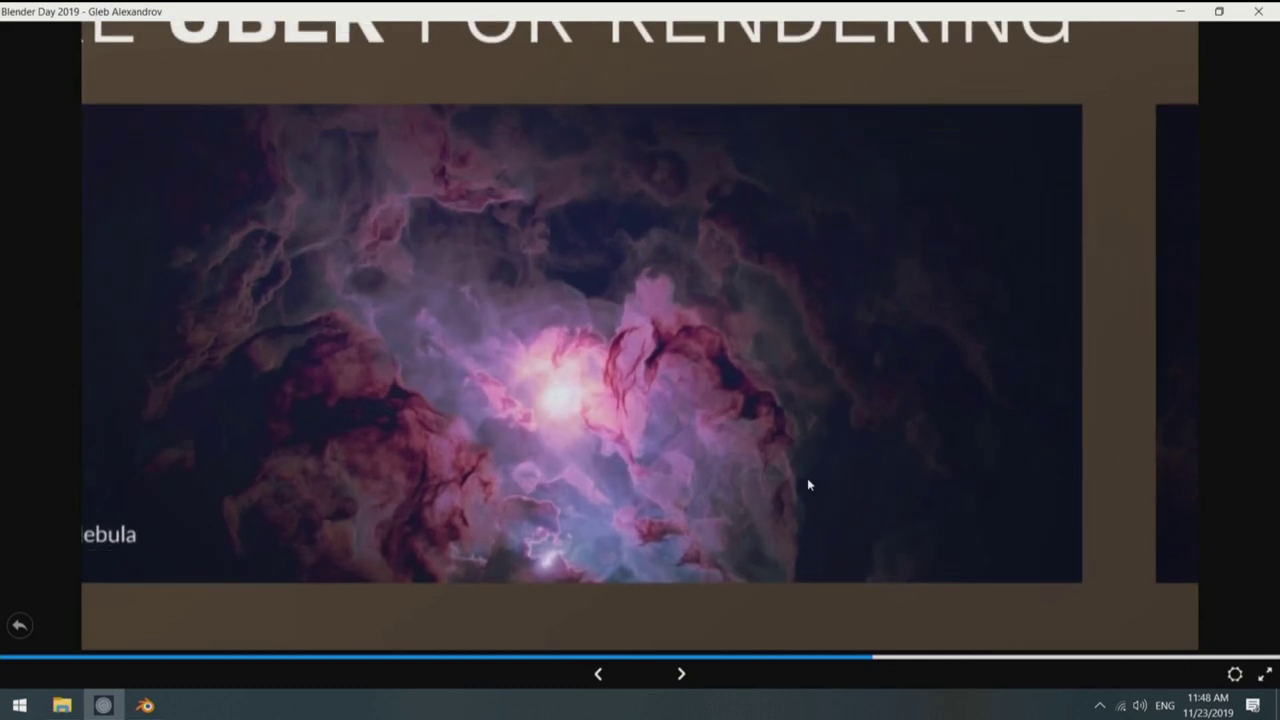
key("Right")
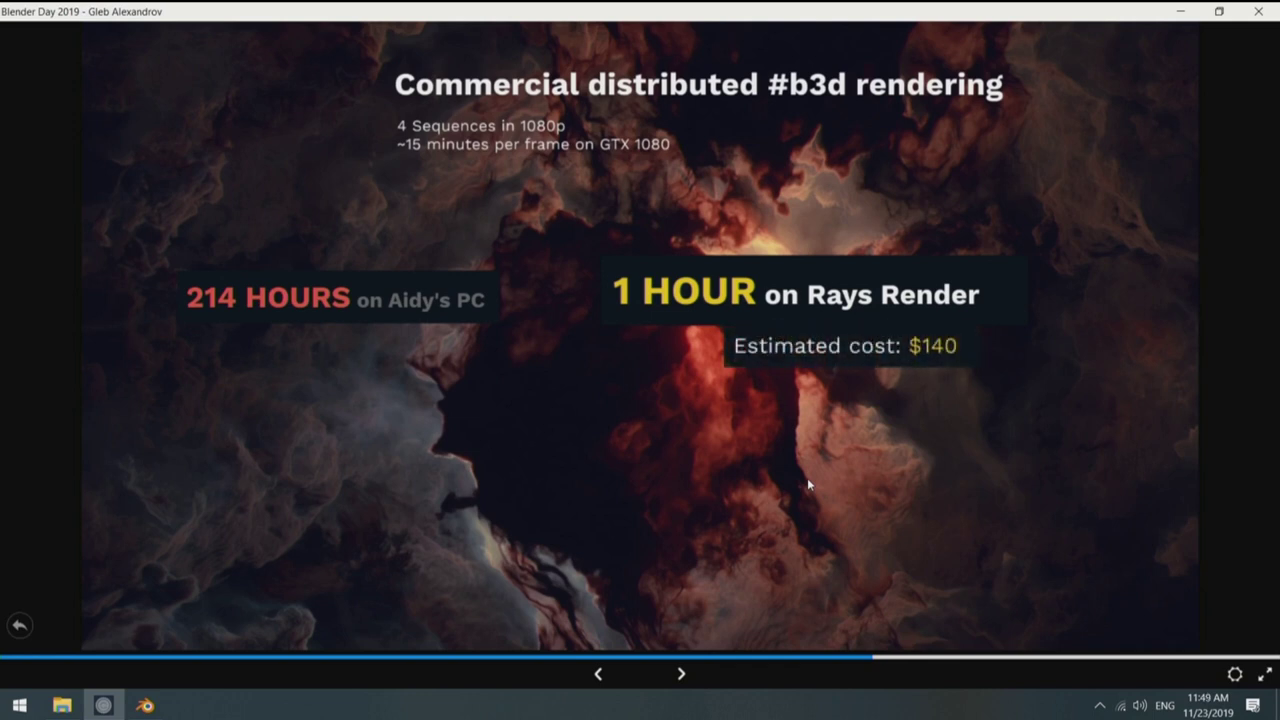
key("Right")
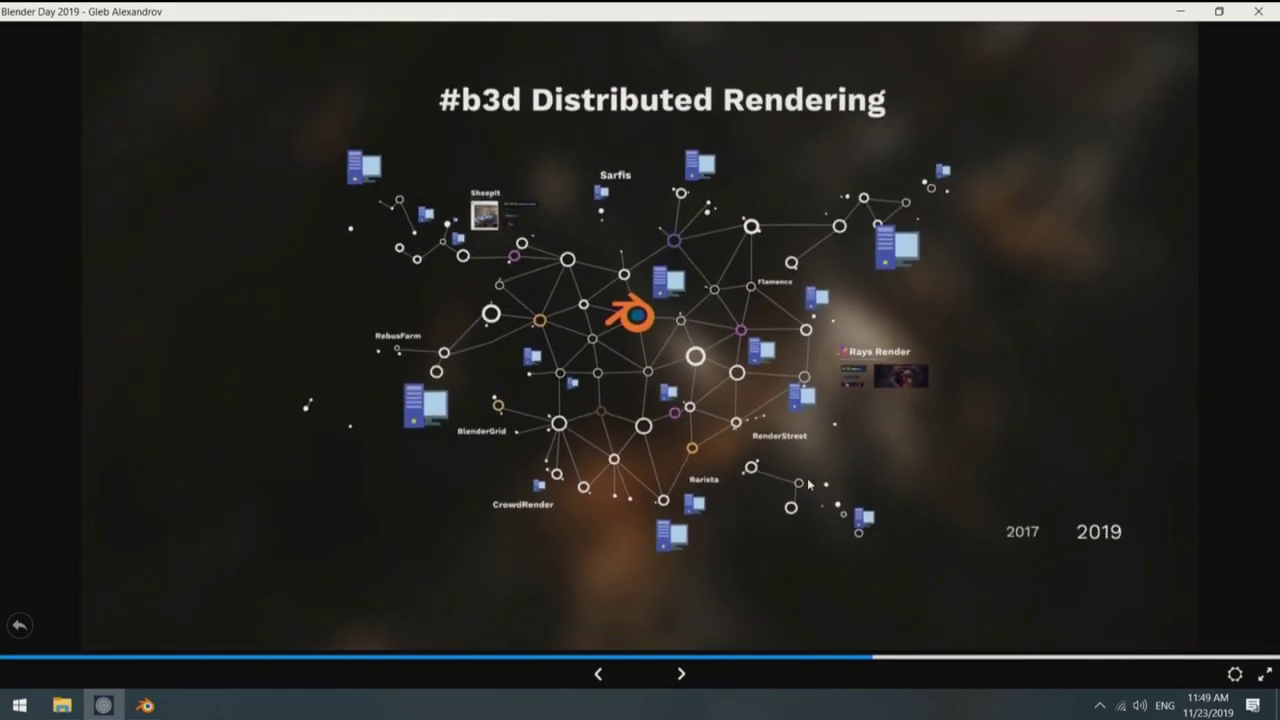
key("Right")
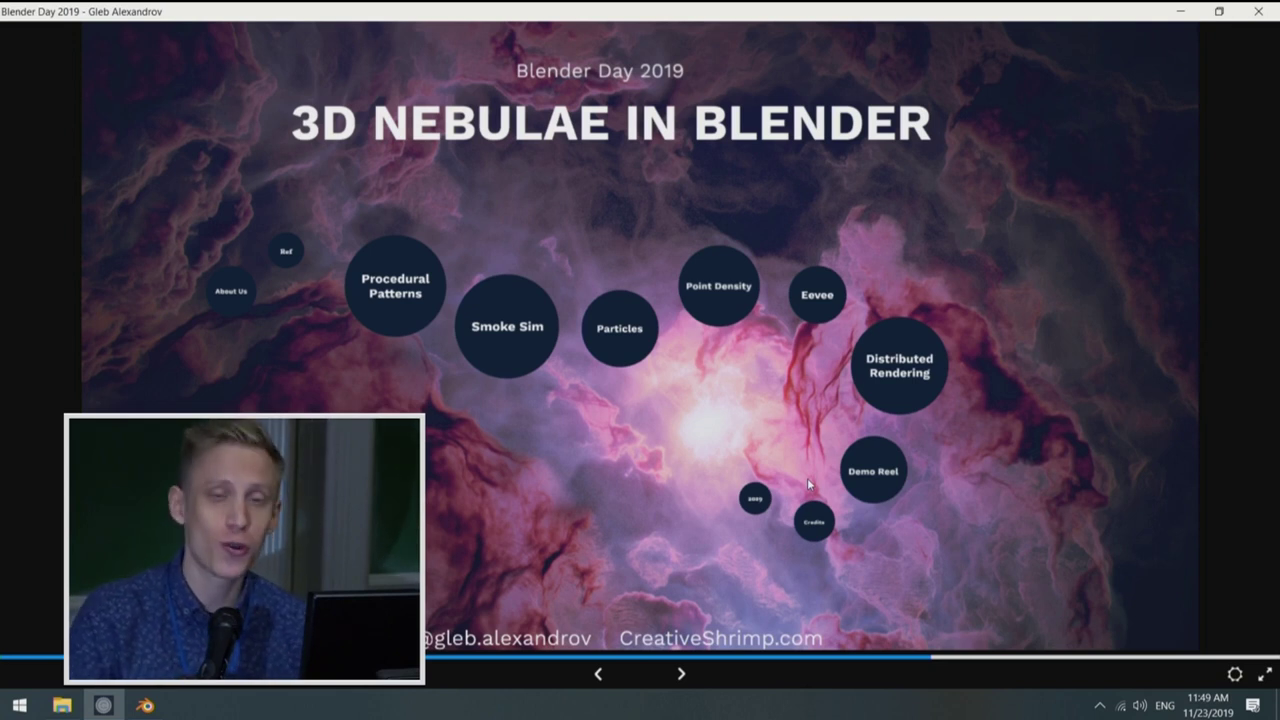
key("Right")
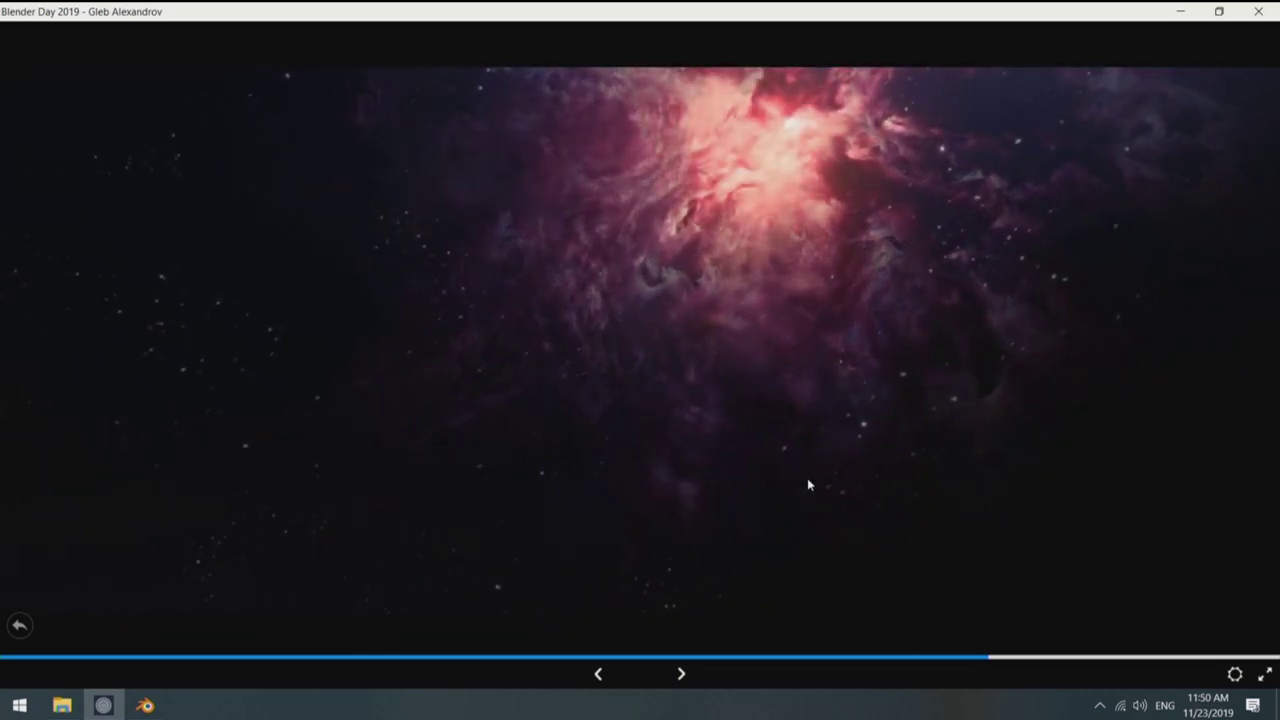
key("F11")
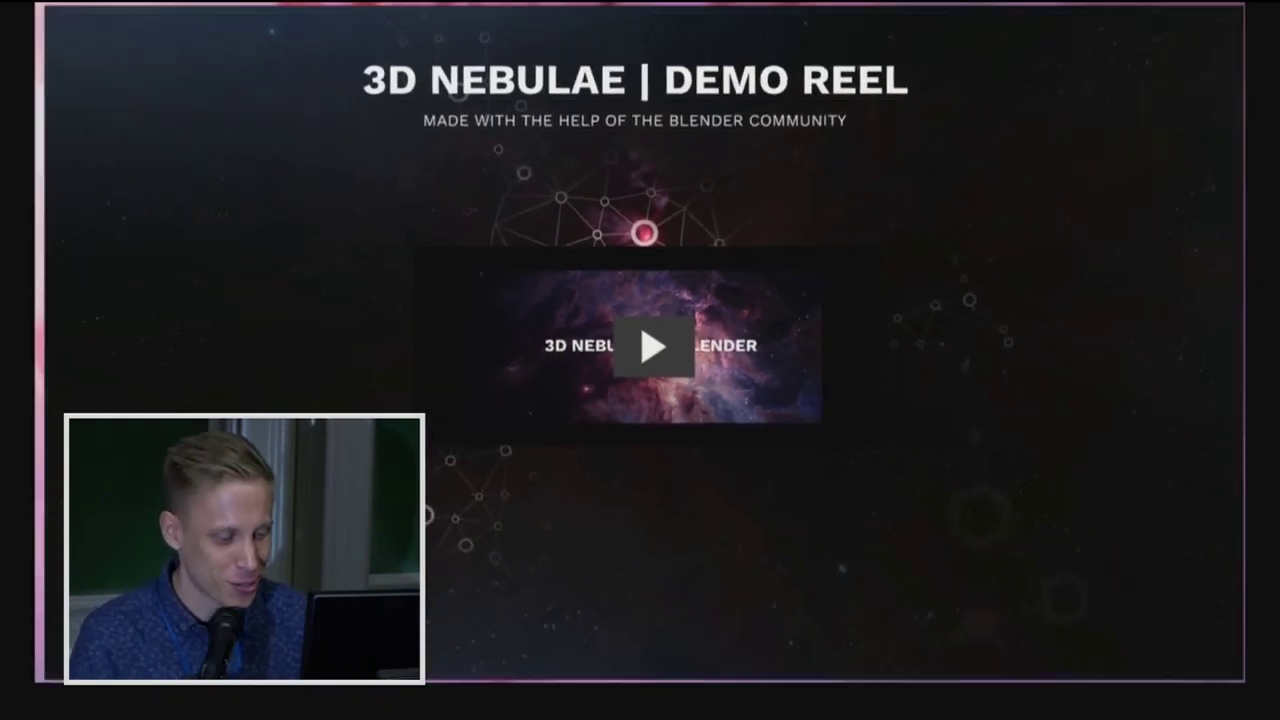
key("Right")
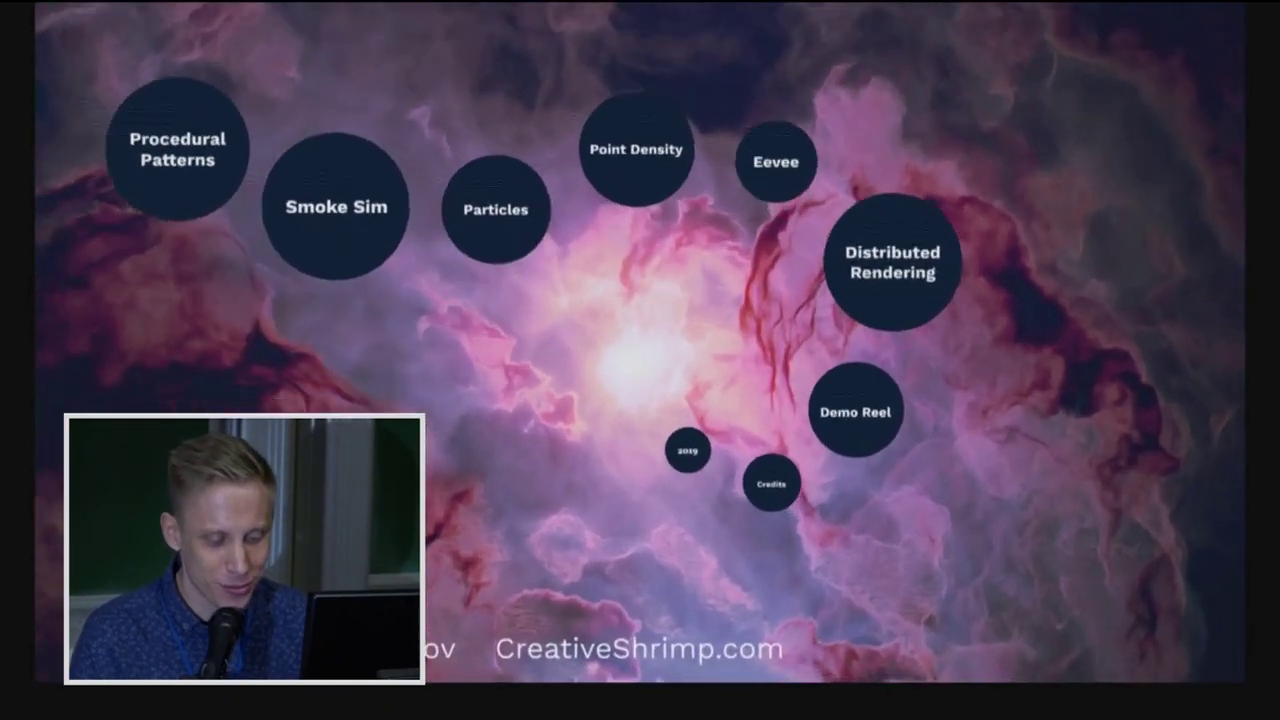